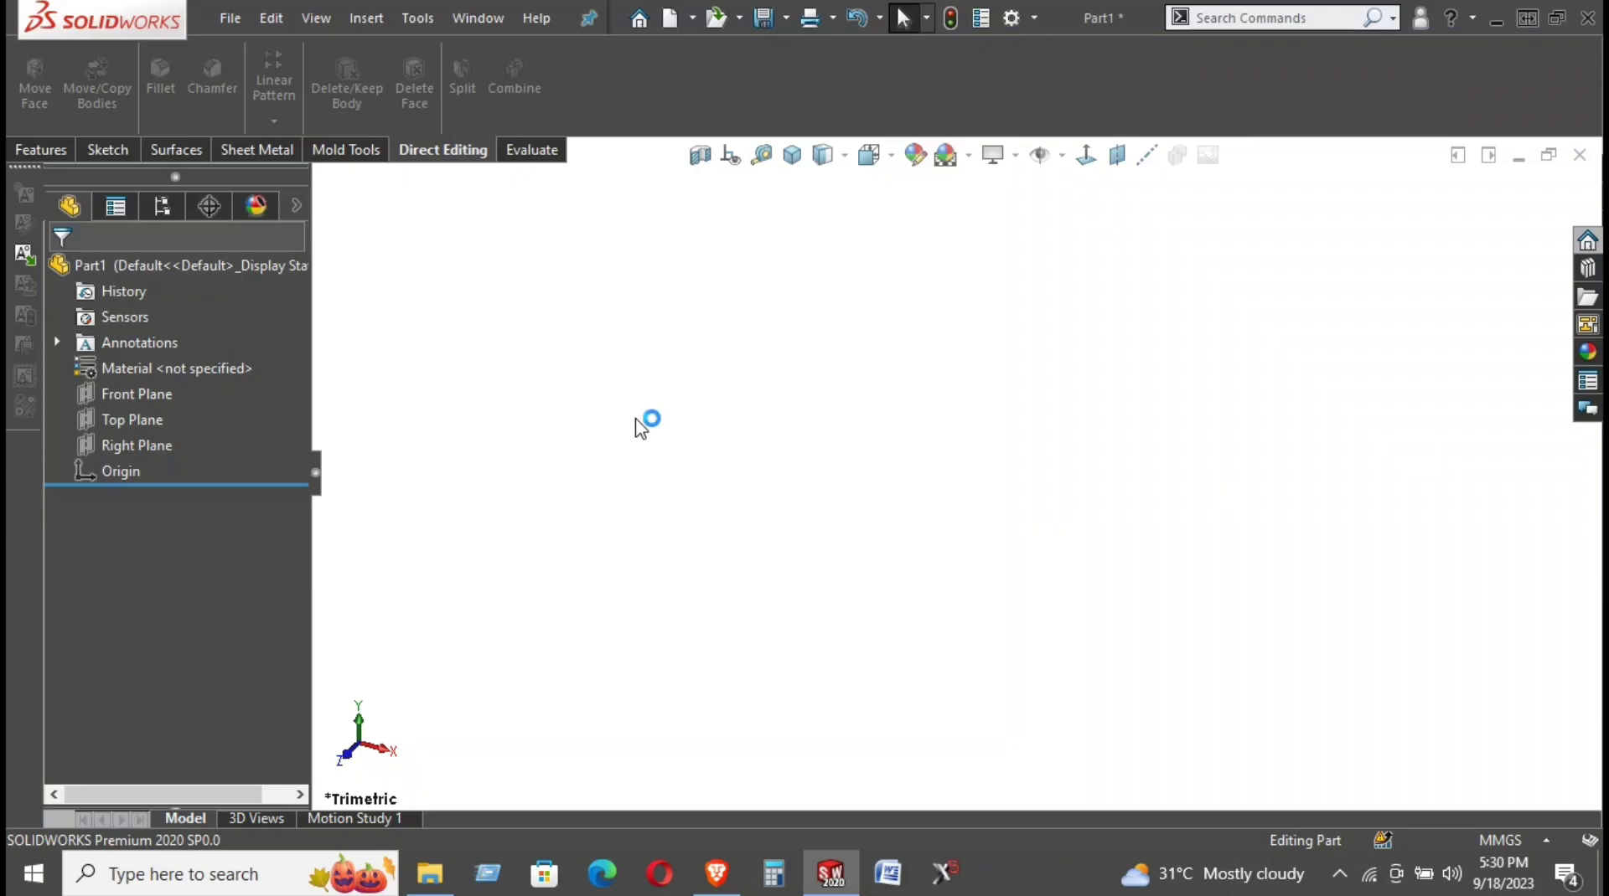
Start Sketch1 on the Right Plane after comparing the Top and Front planes
left_click(114, 423)
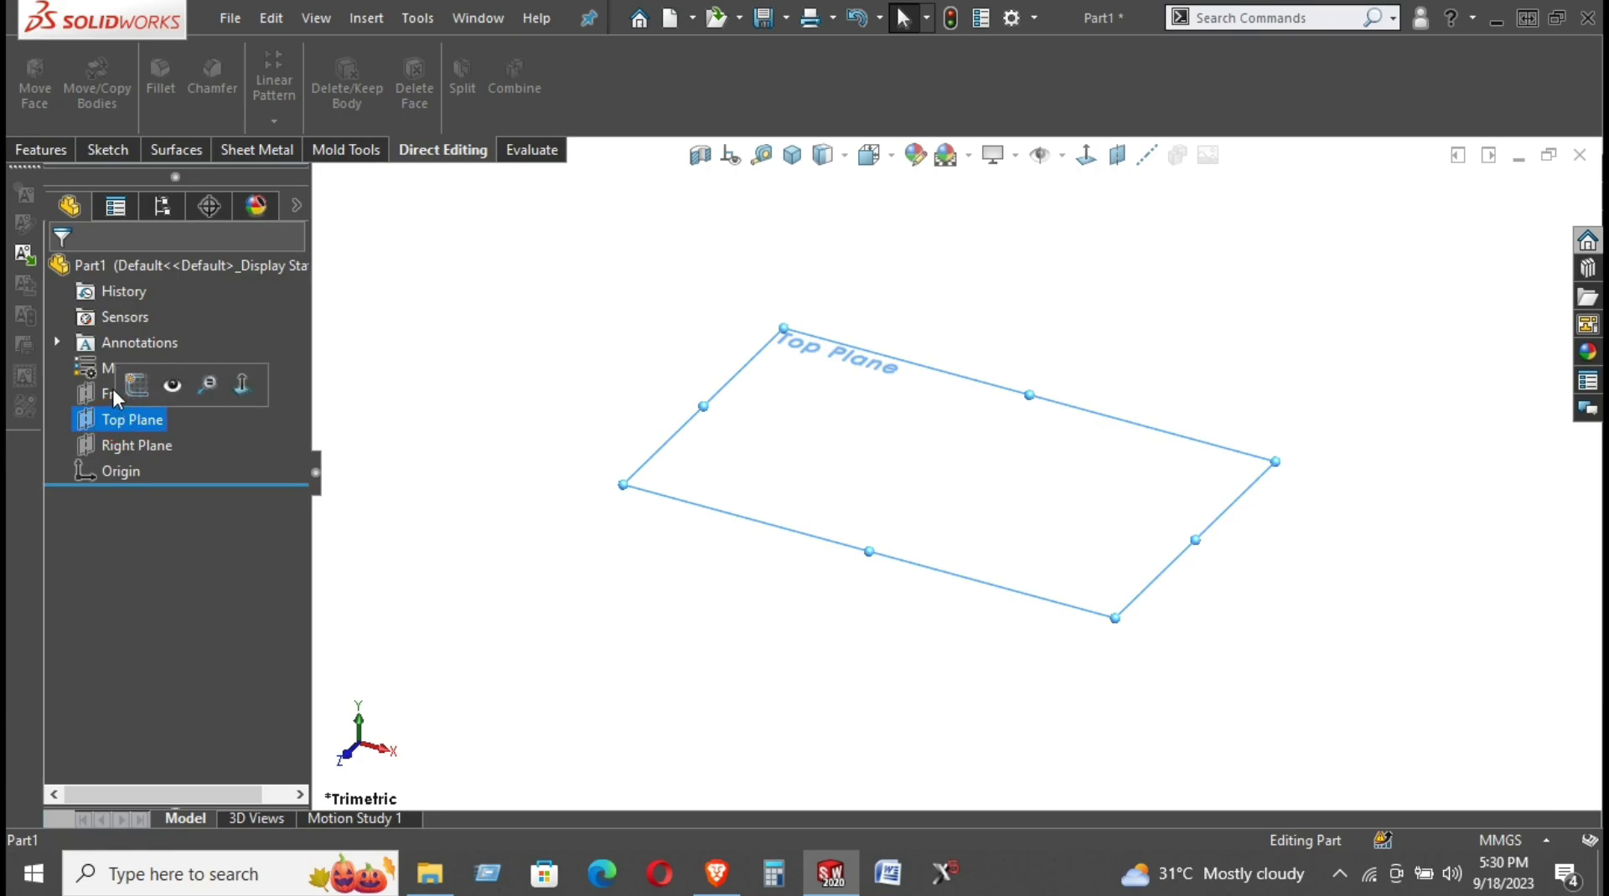
left_click(114, 392)
left_click(130, 447)
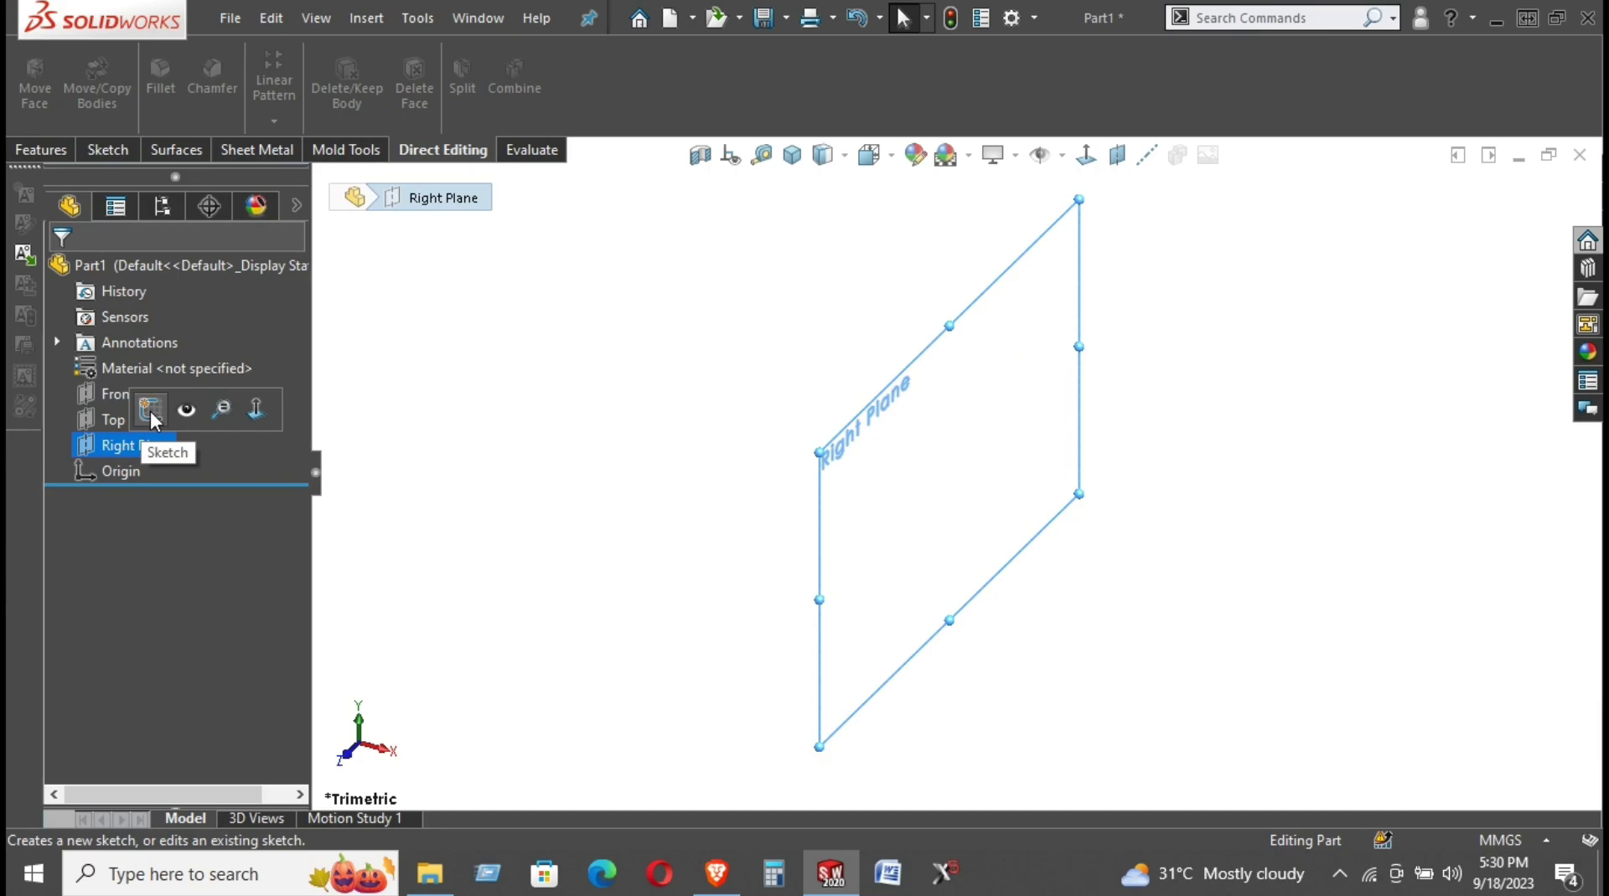
left_click(150, 410)
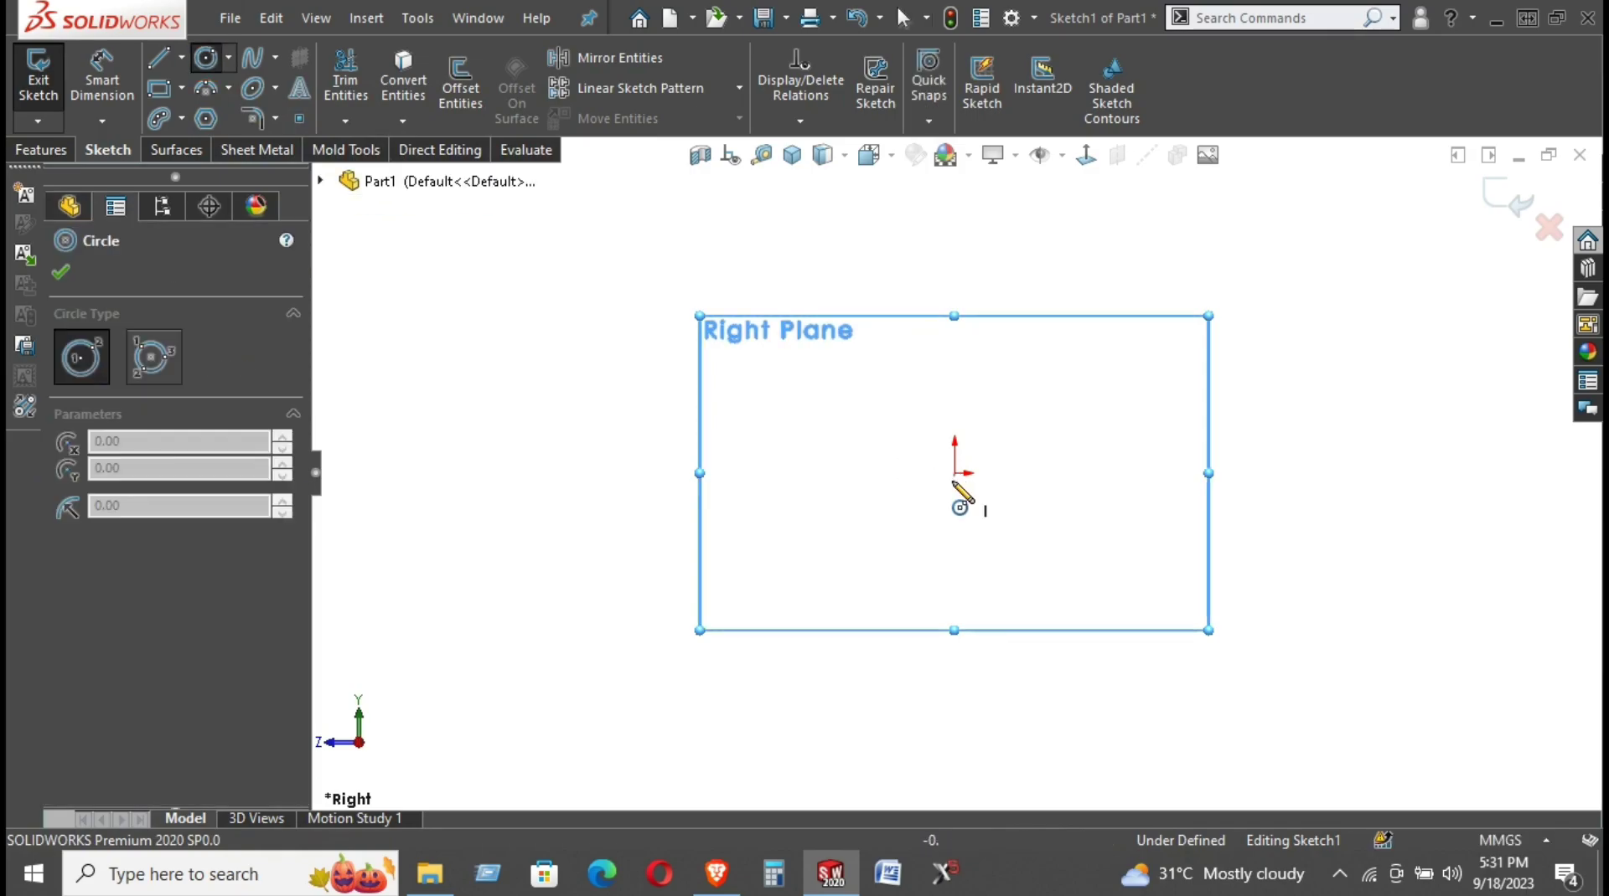
Draw a circle centred on the origin, about 46.84 mm in radius
left_click(954, 473)
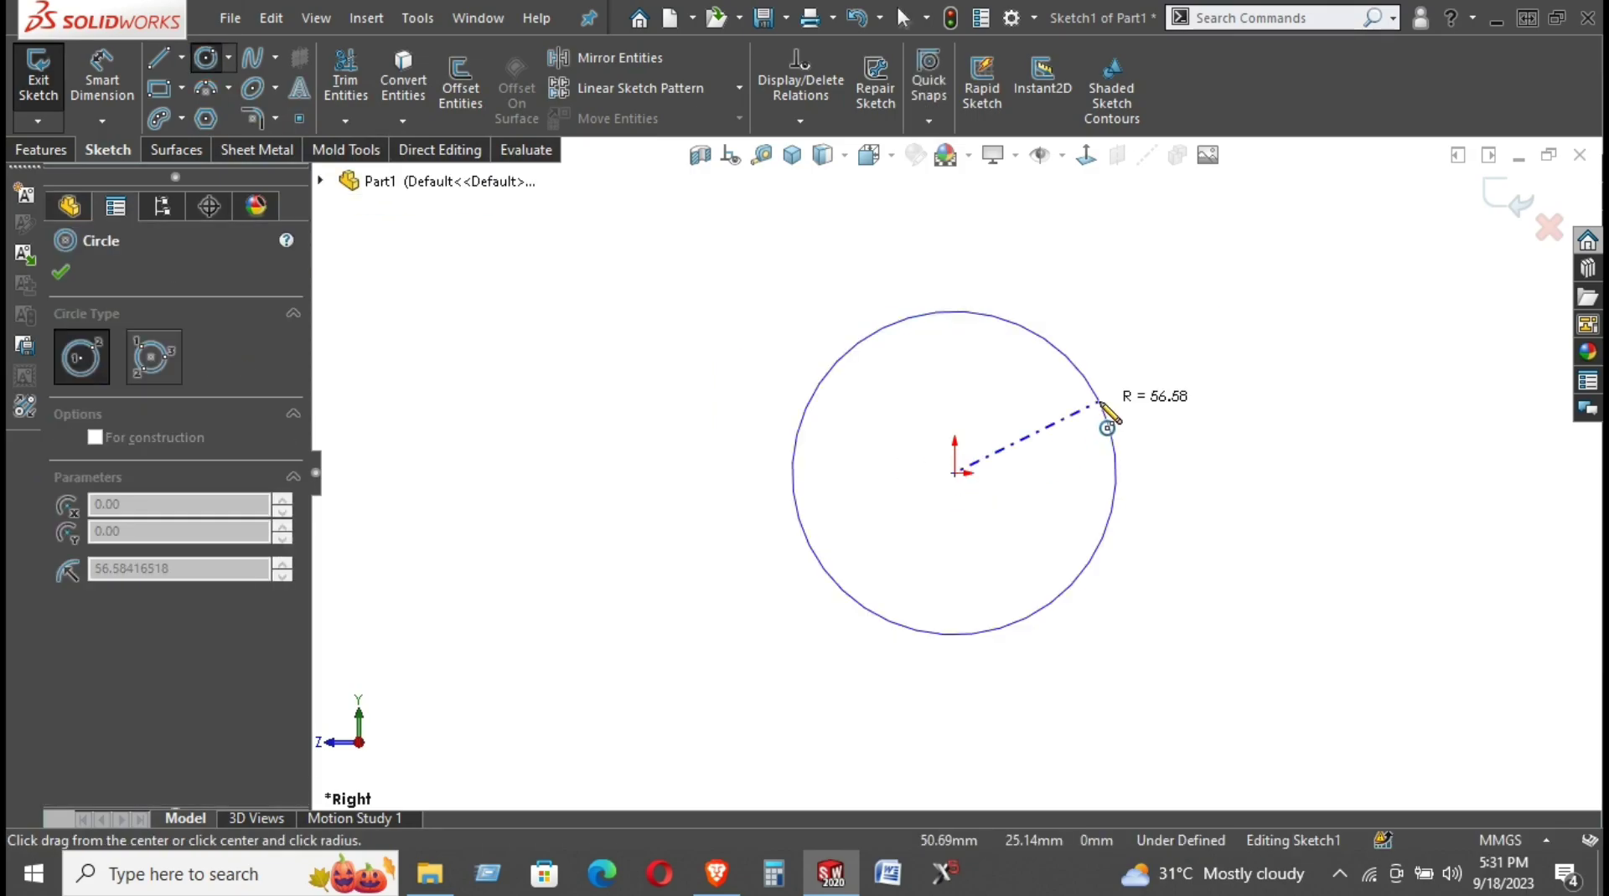
left_click(1089, 427)
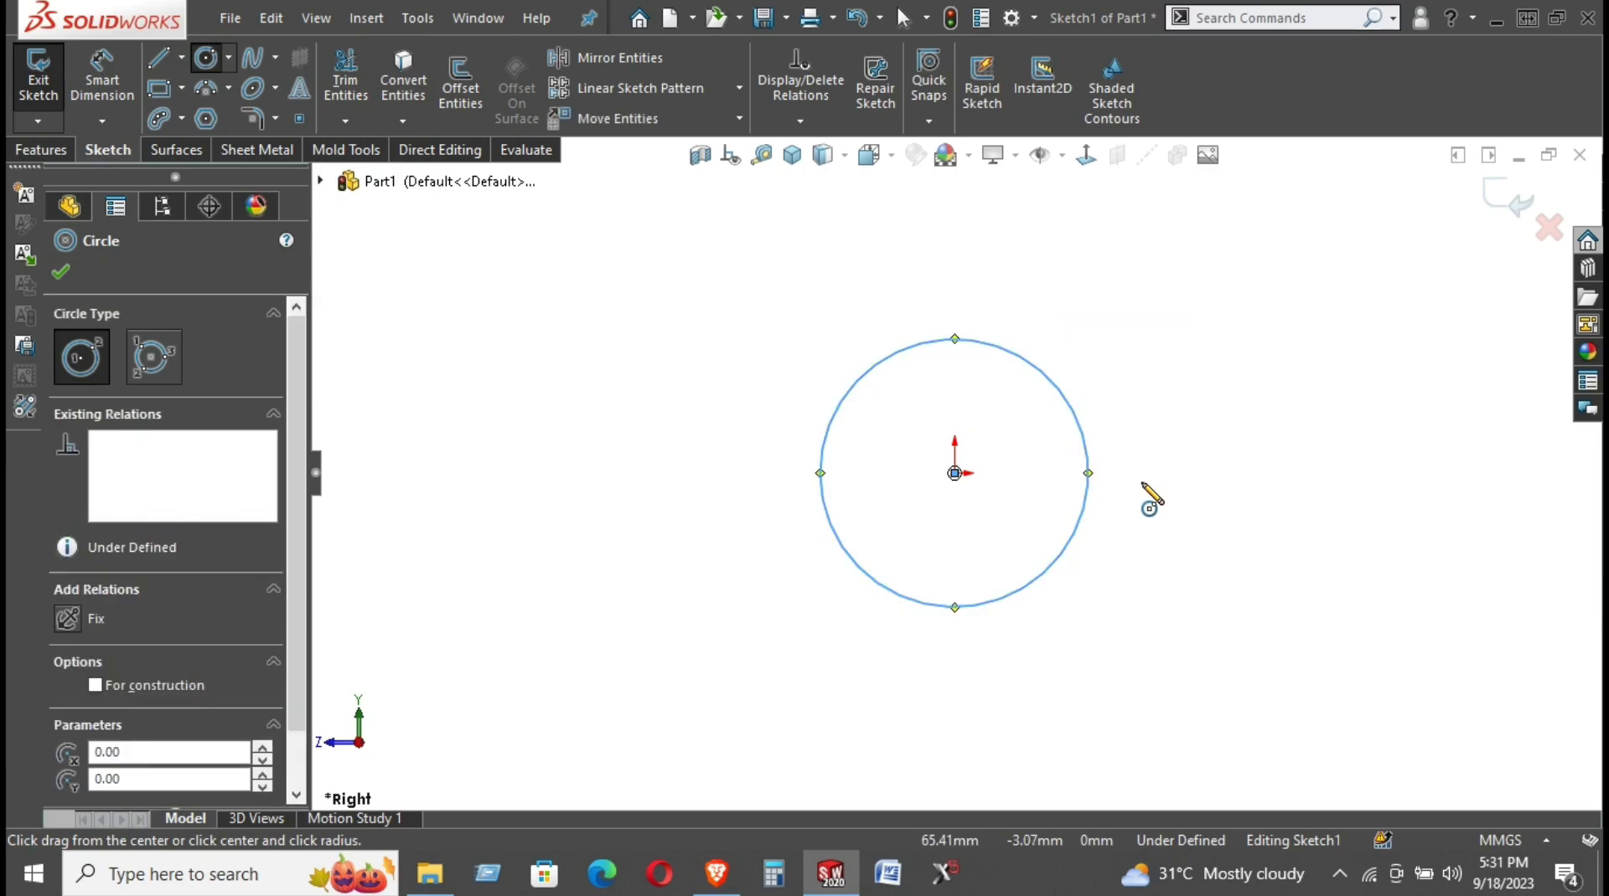
key("alt+Tab")
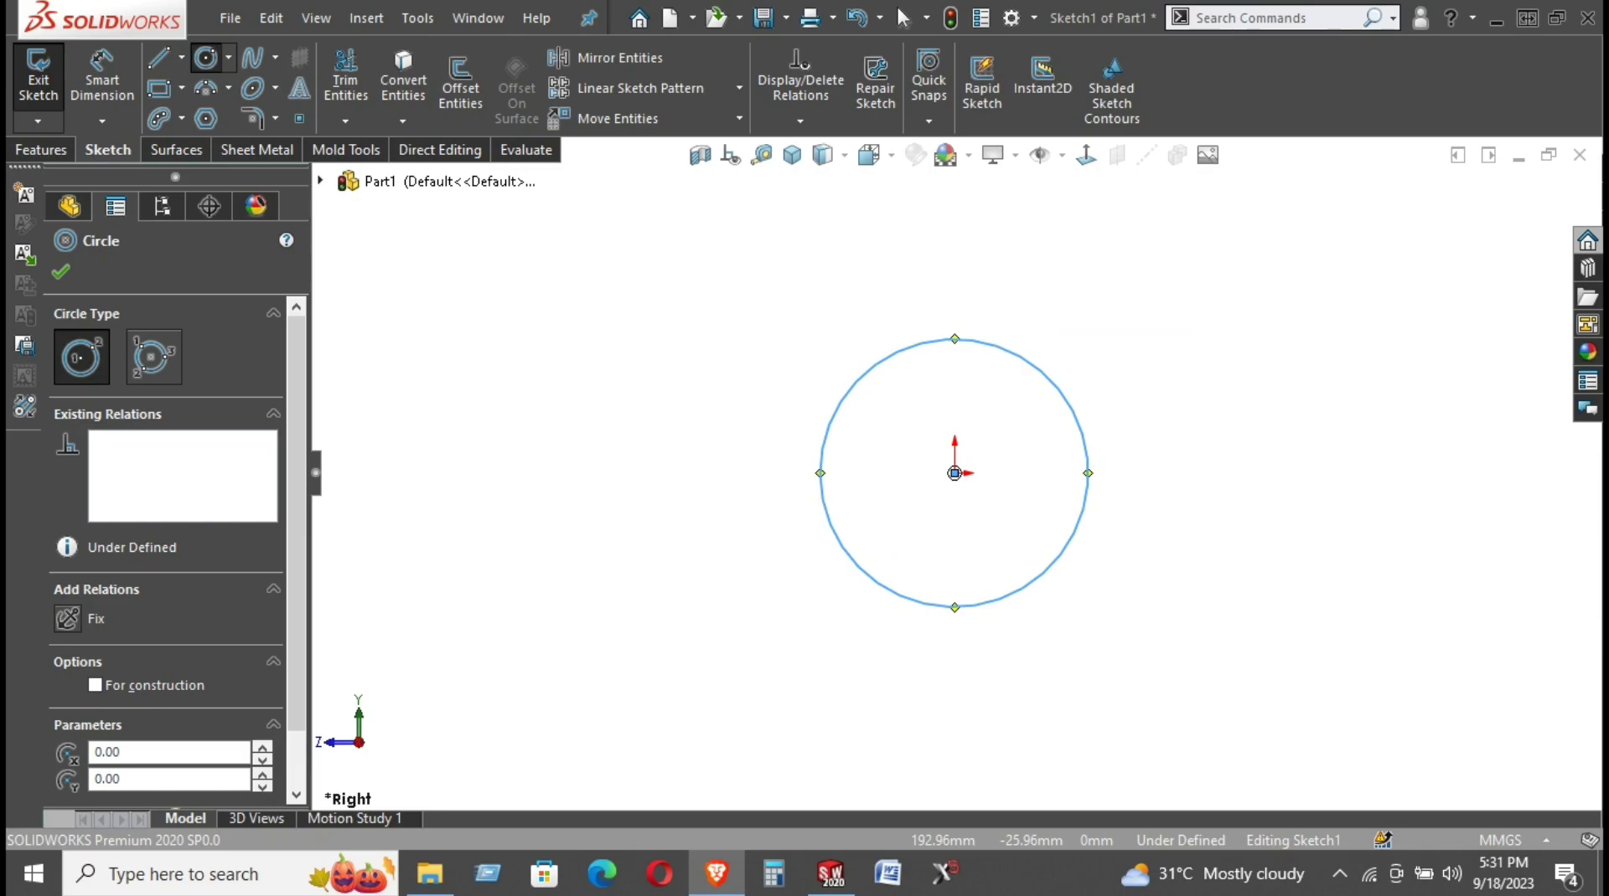
right_click_drag(1228, 546, 1238, 262)
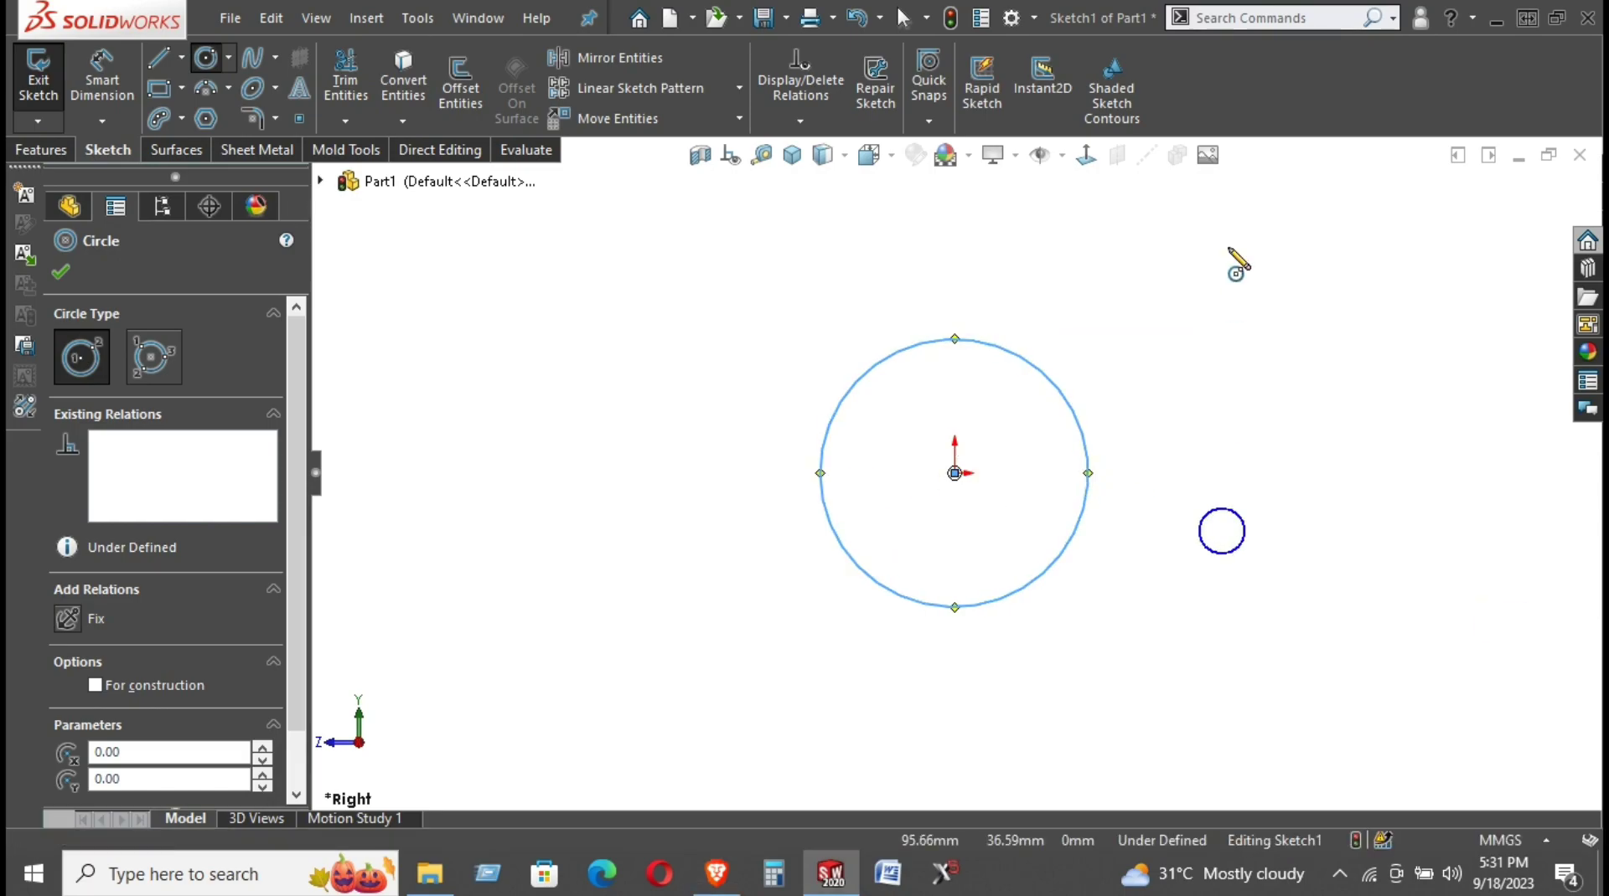
Dimension the circle's diameter to 100 mm
left_click(1081, 437)
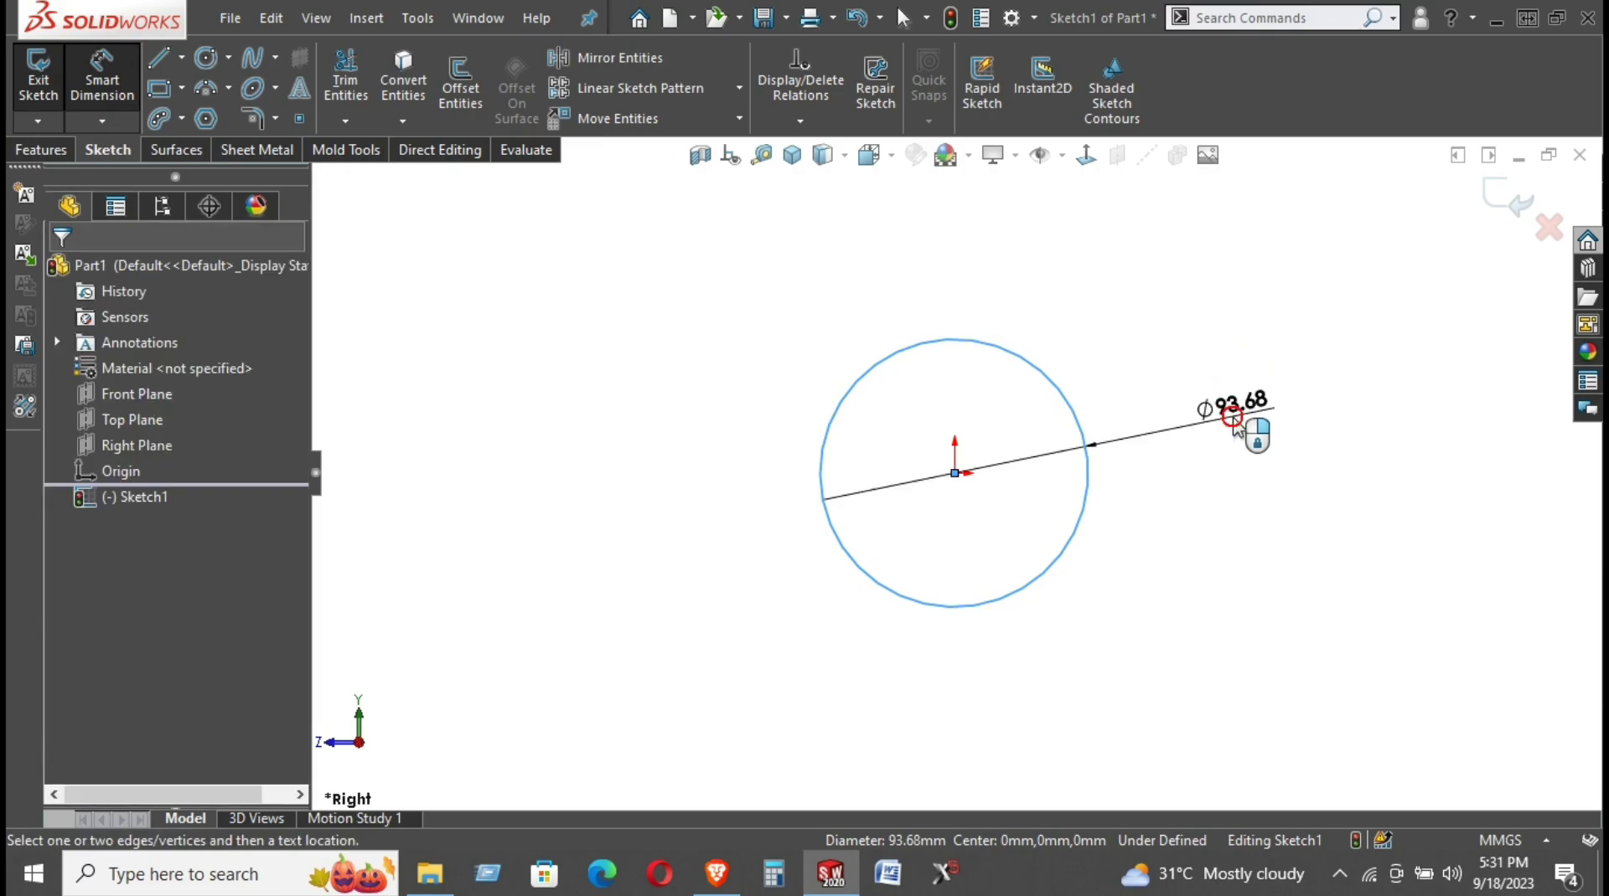
left_click(1237, 421)
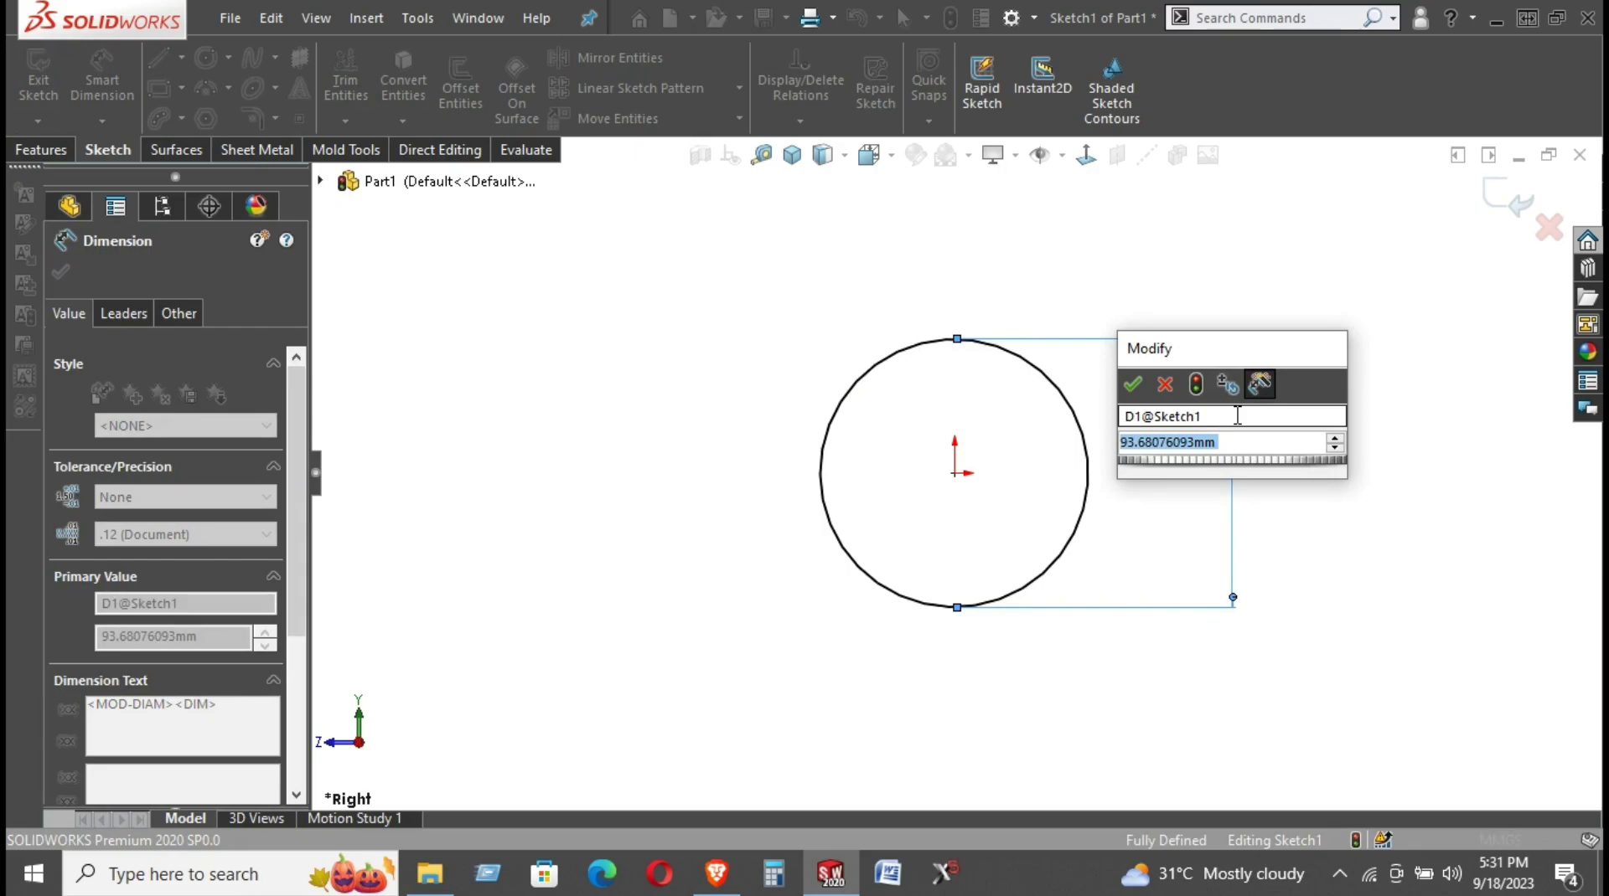
type("100")
key("Return")
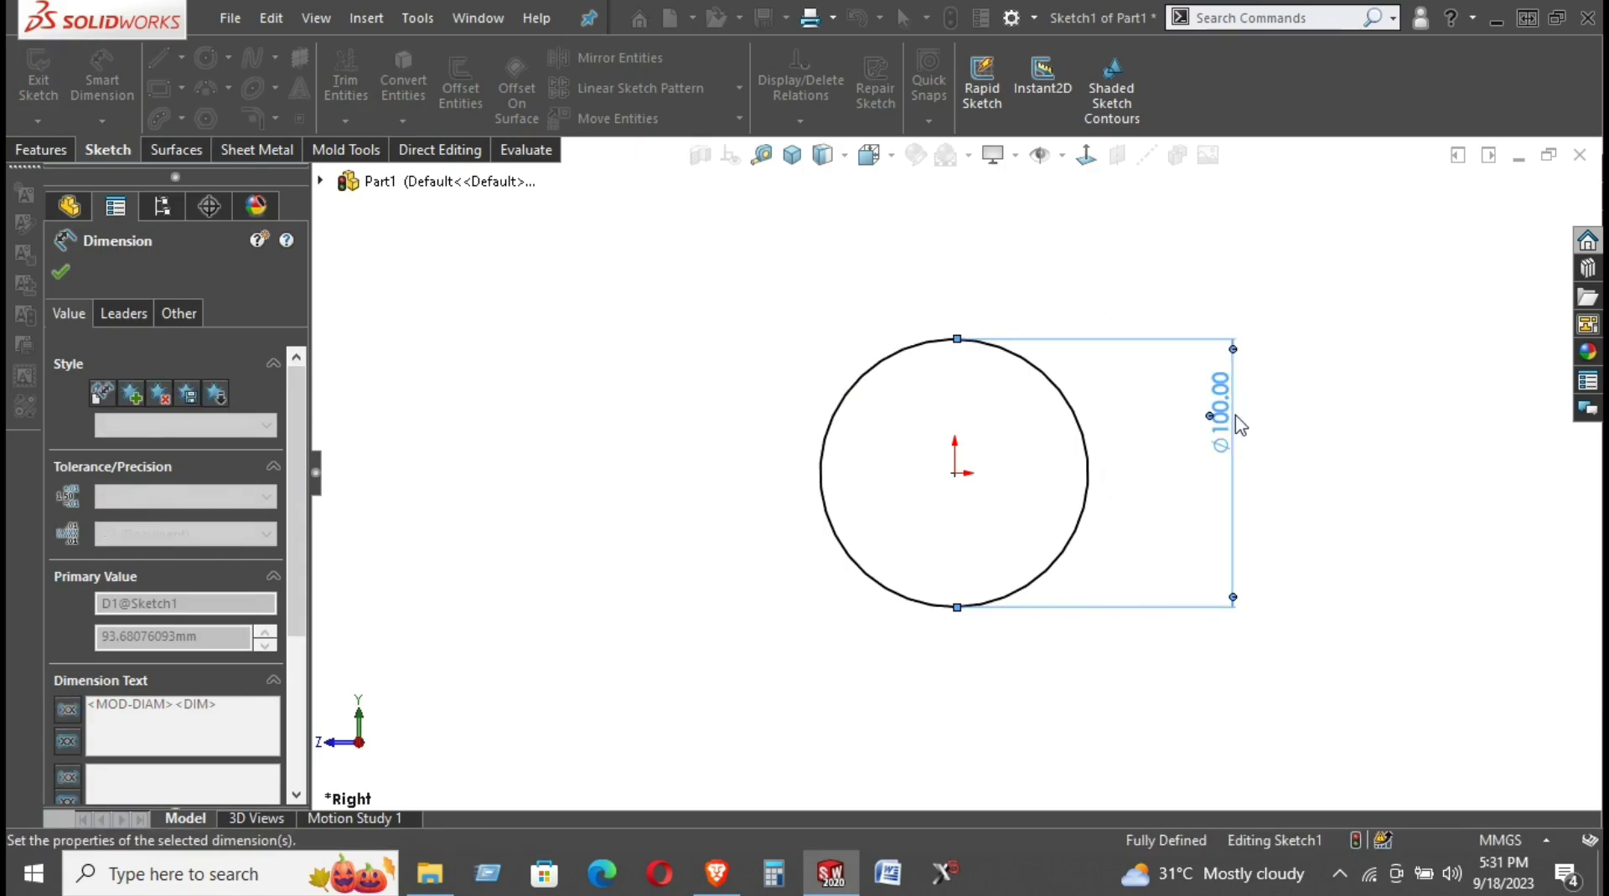
left_click(1344, 463)
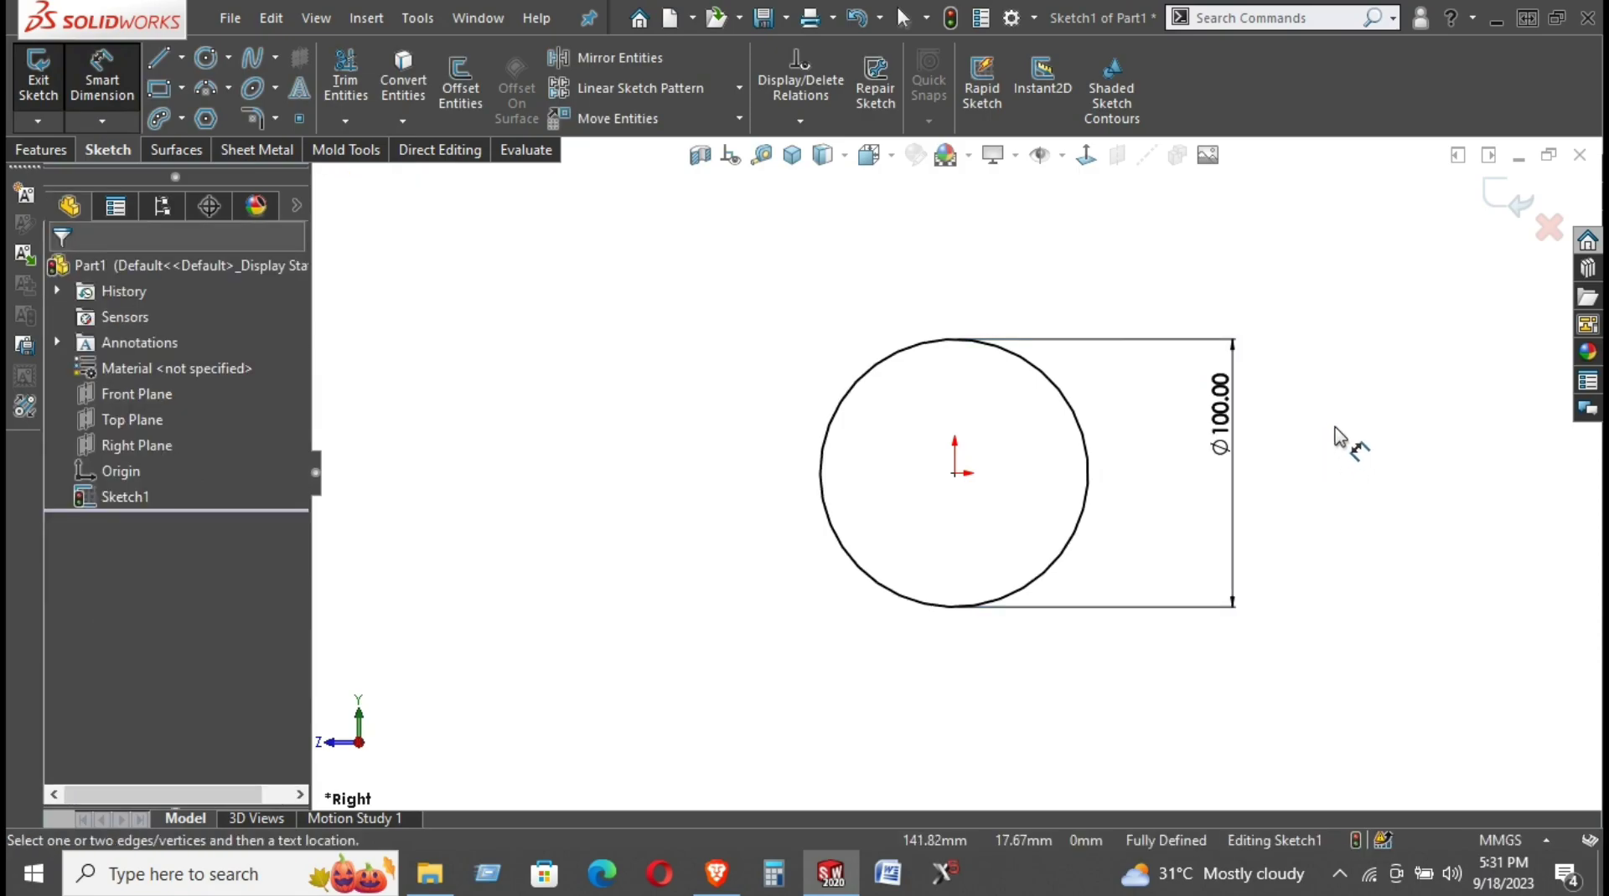
Draw a vertical midpoint line from the origin to the top of the circle, spanning it fully
left_click(159, 58)
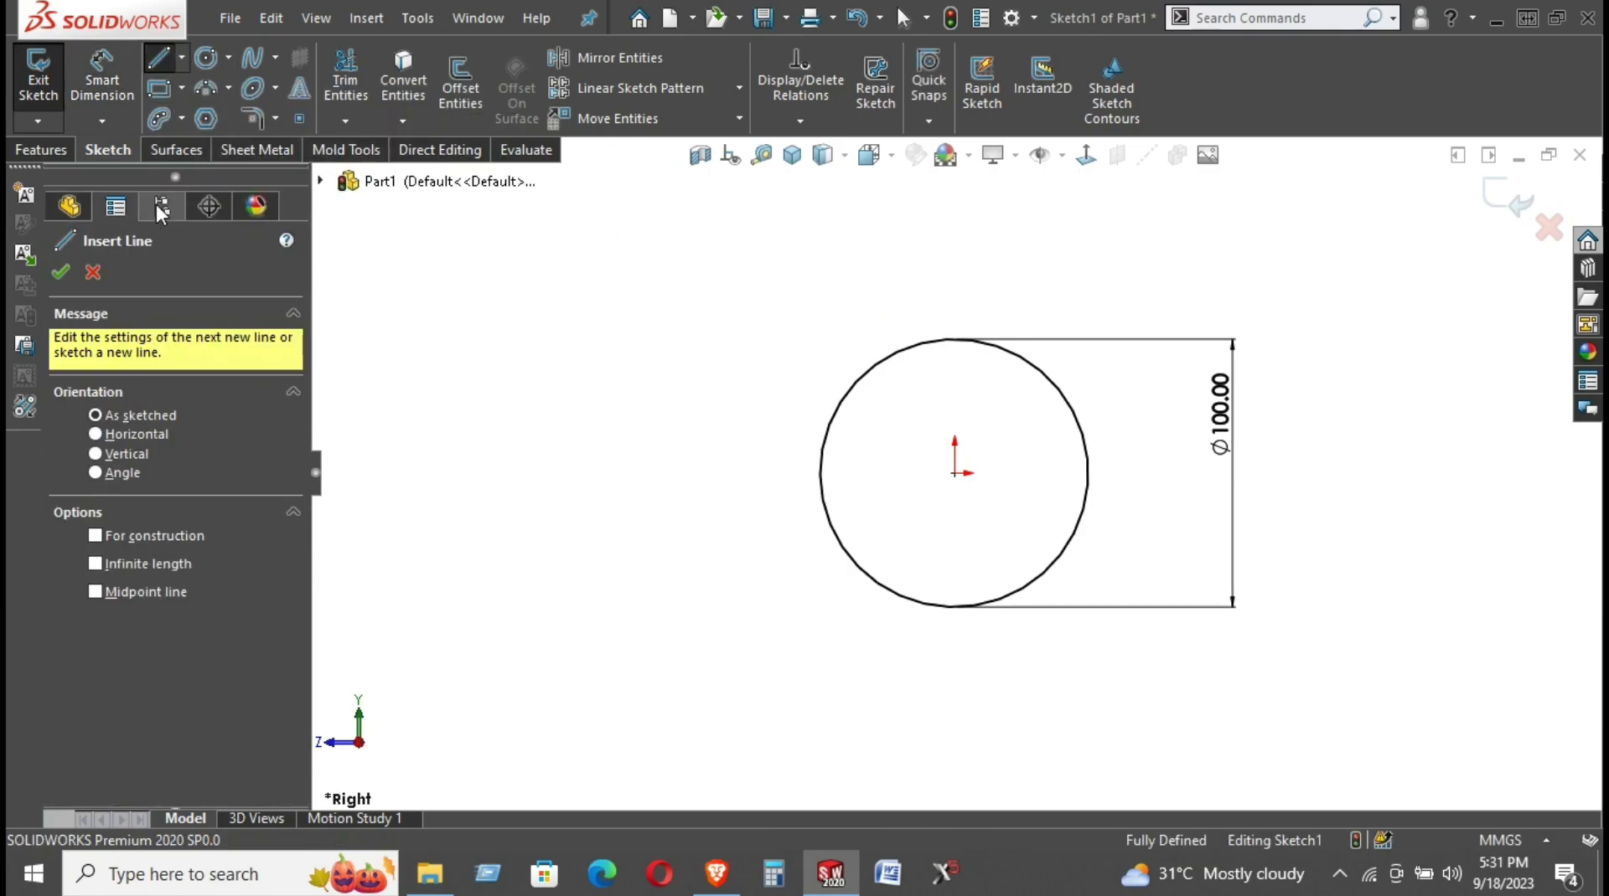
left_click(188, 65)
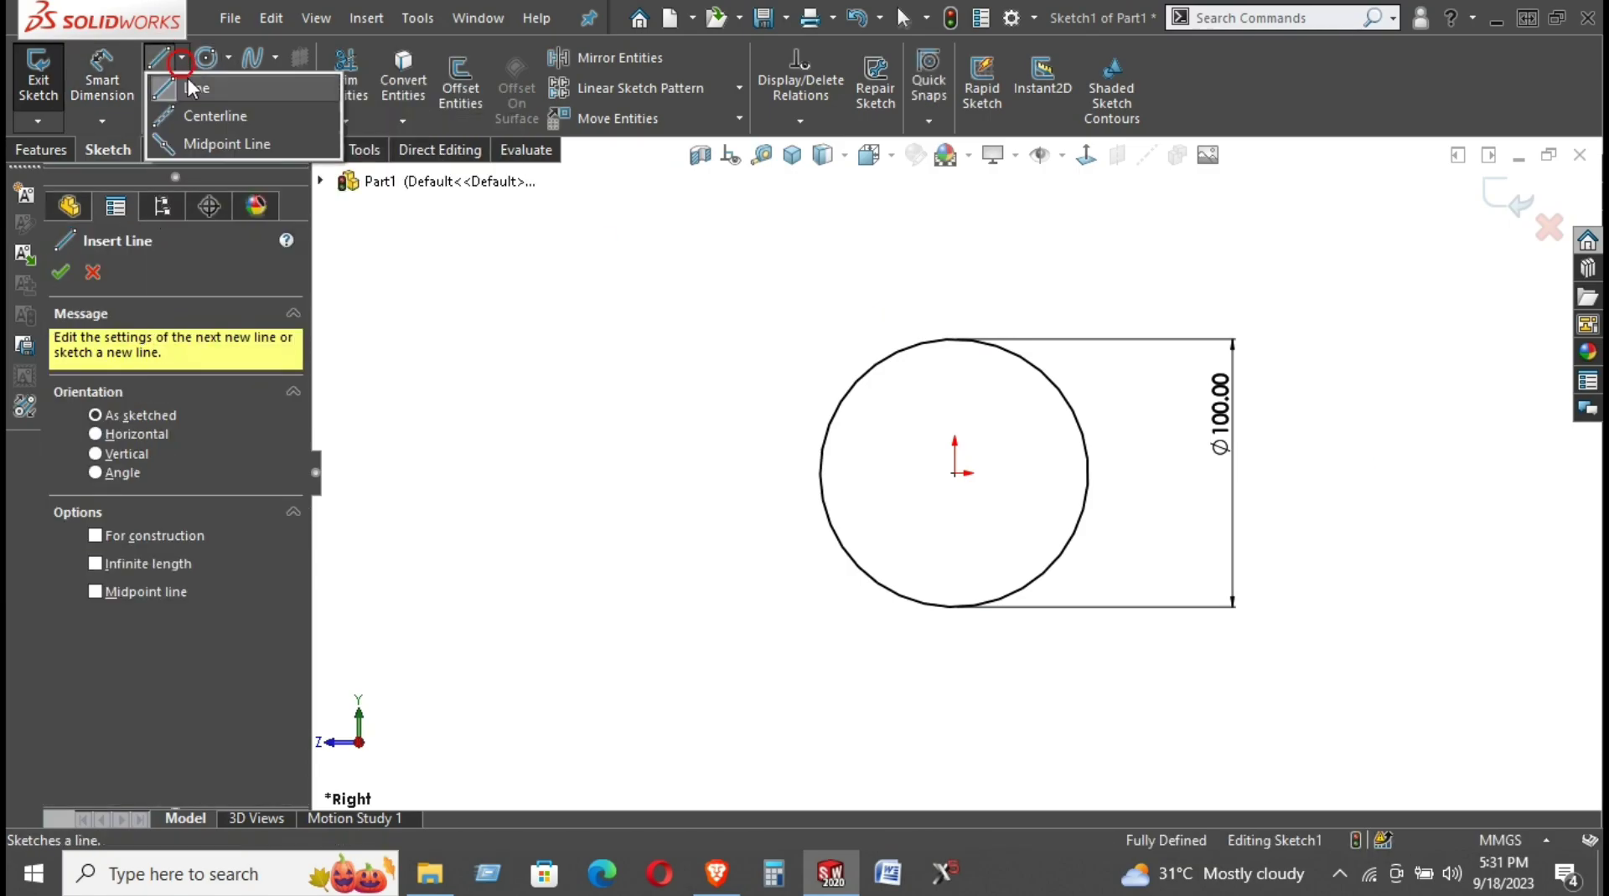
left_click(208, 145)
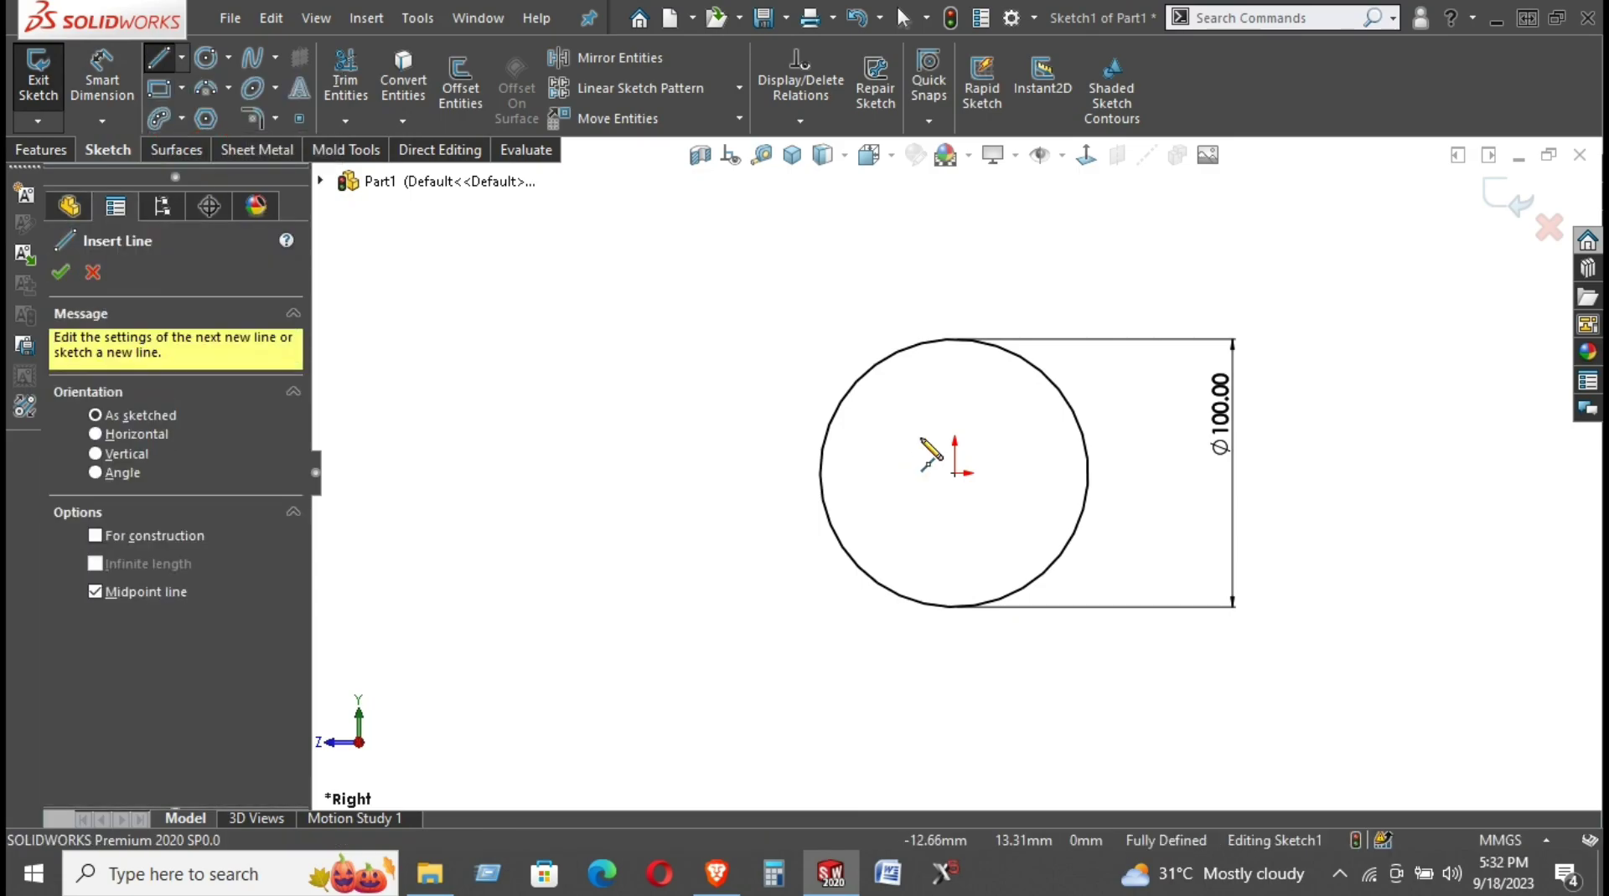
left_click(954, 474)
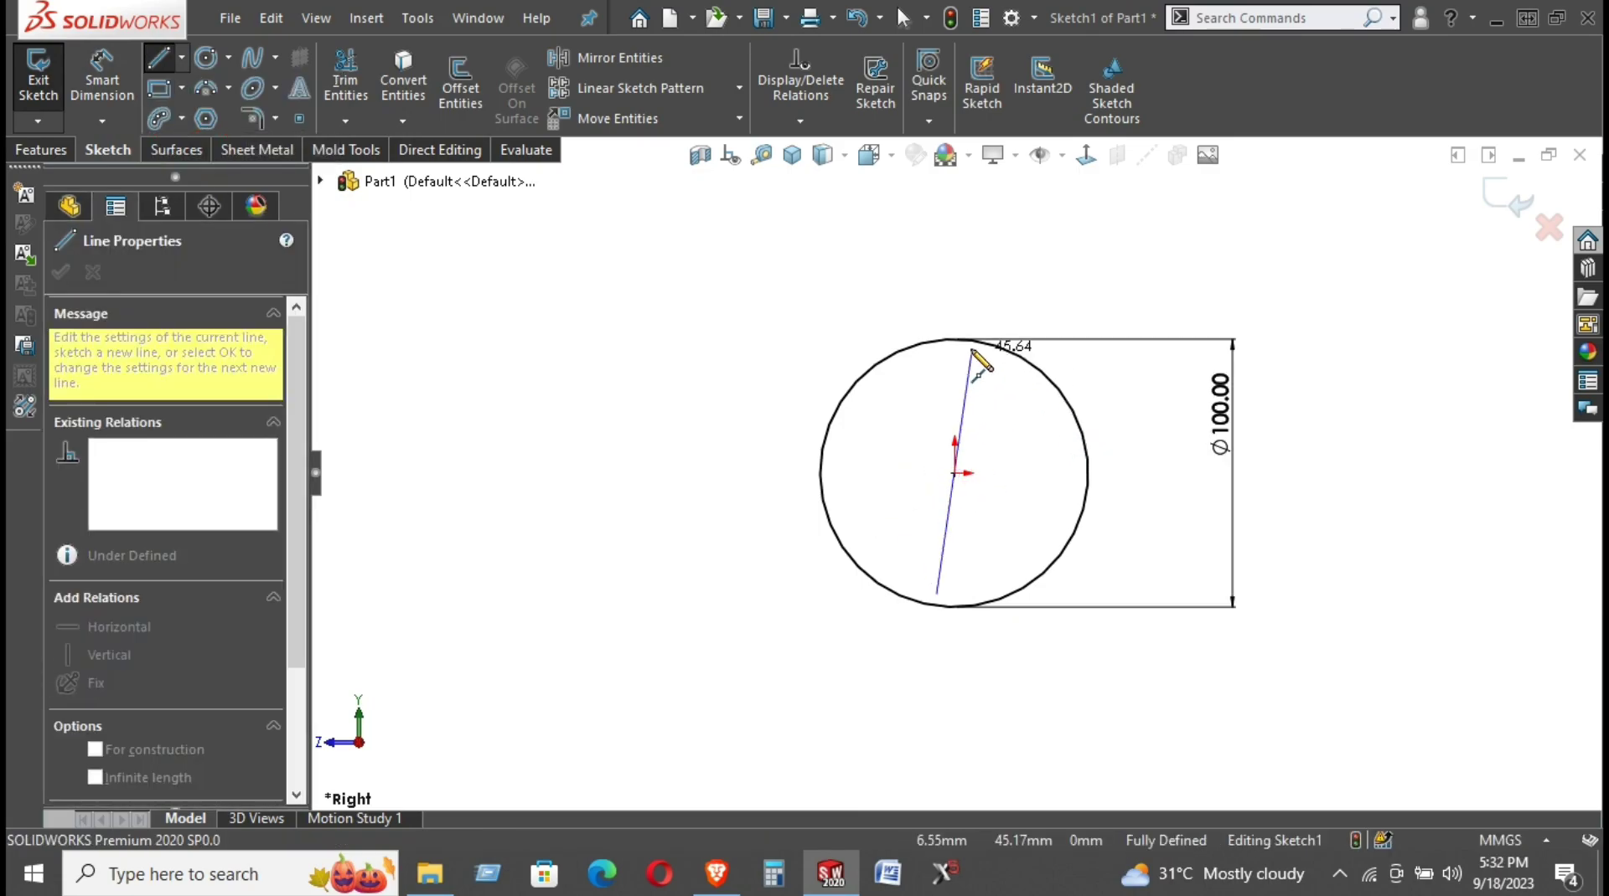
left_click(956, 340)
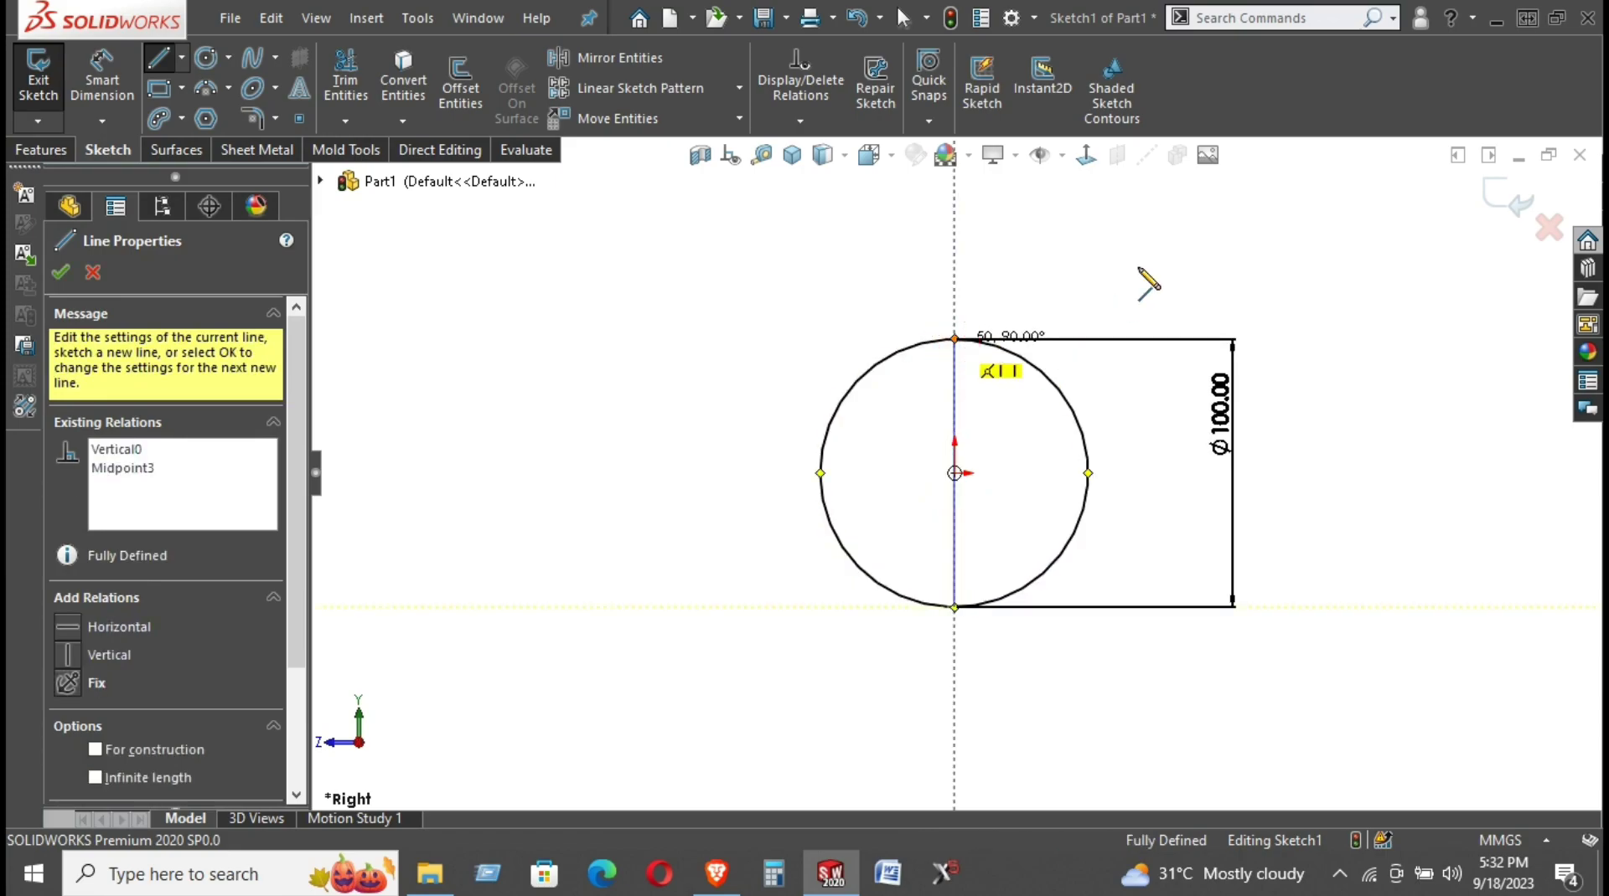
right_click(1141, 262)
left_click(1195, 276)
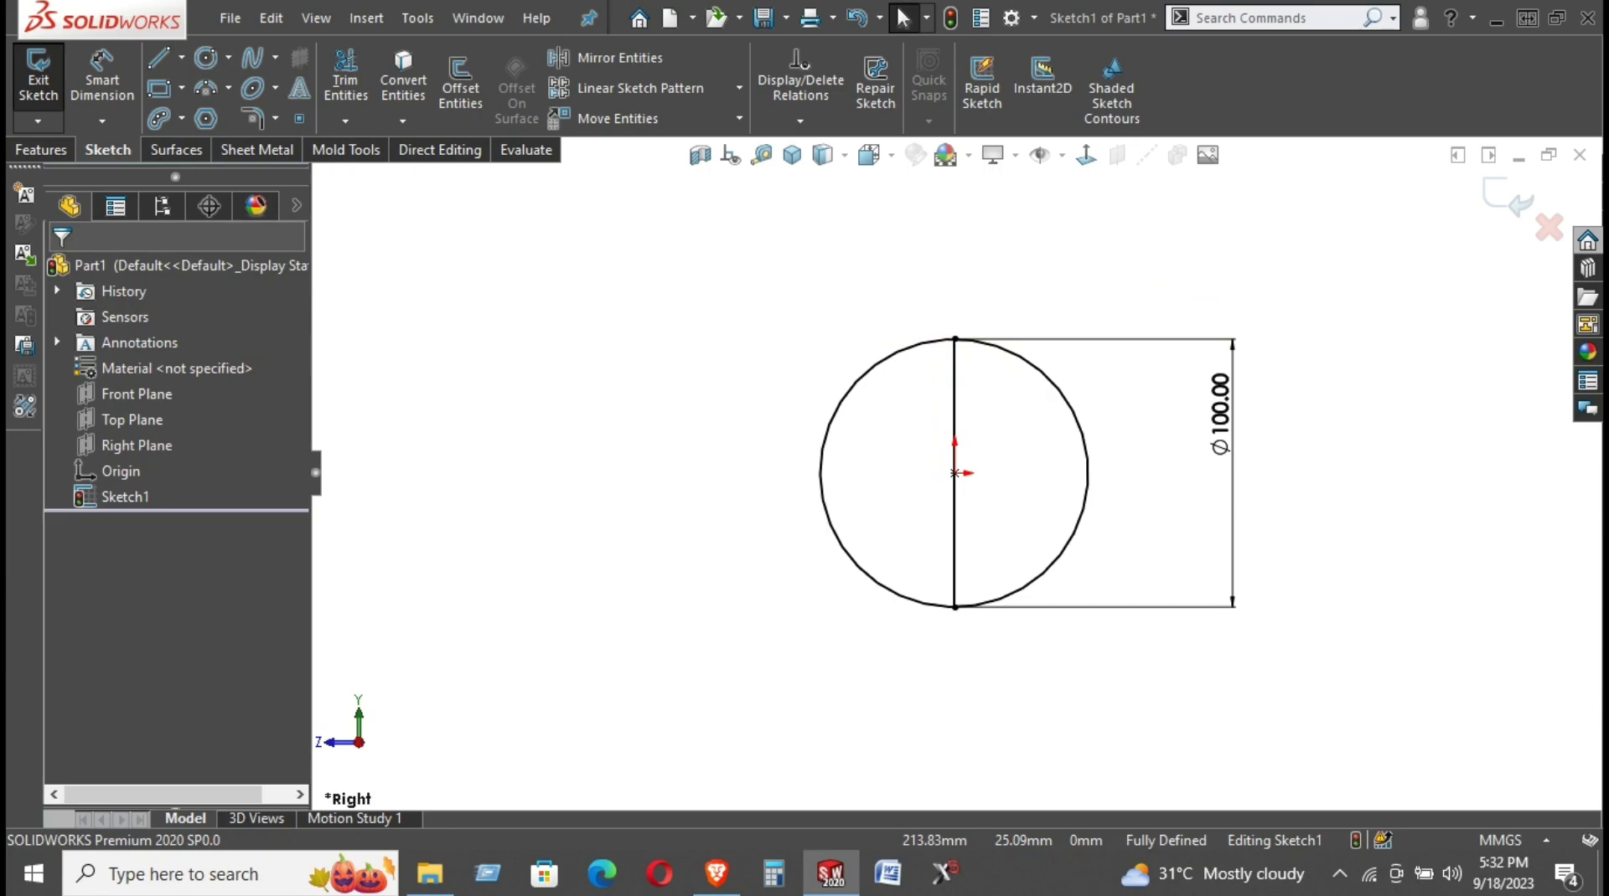
key("alt+Tab")
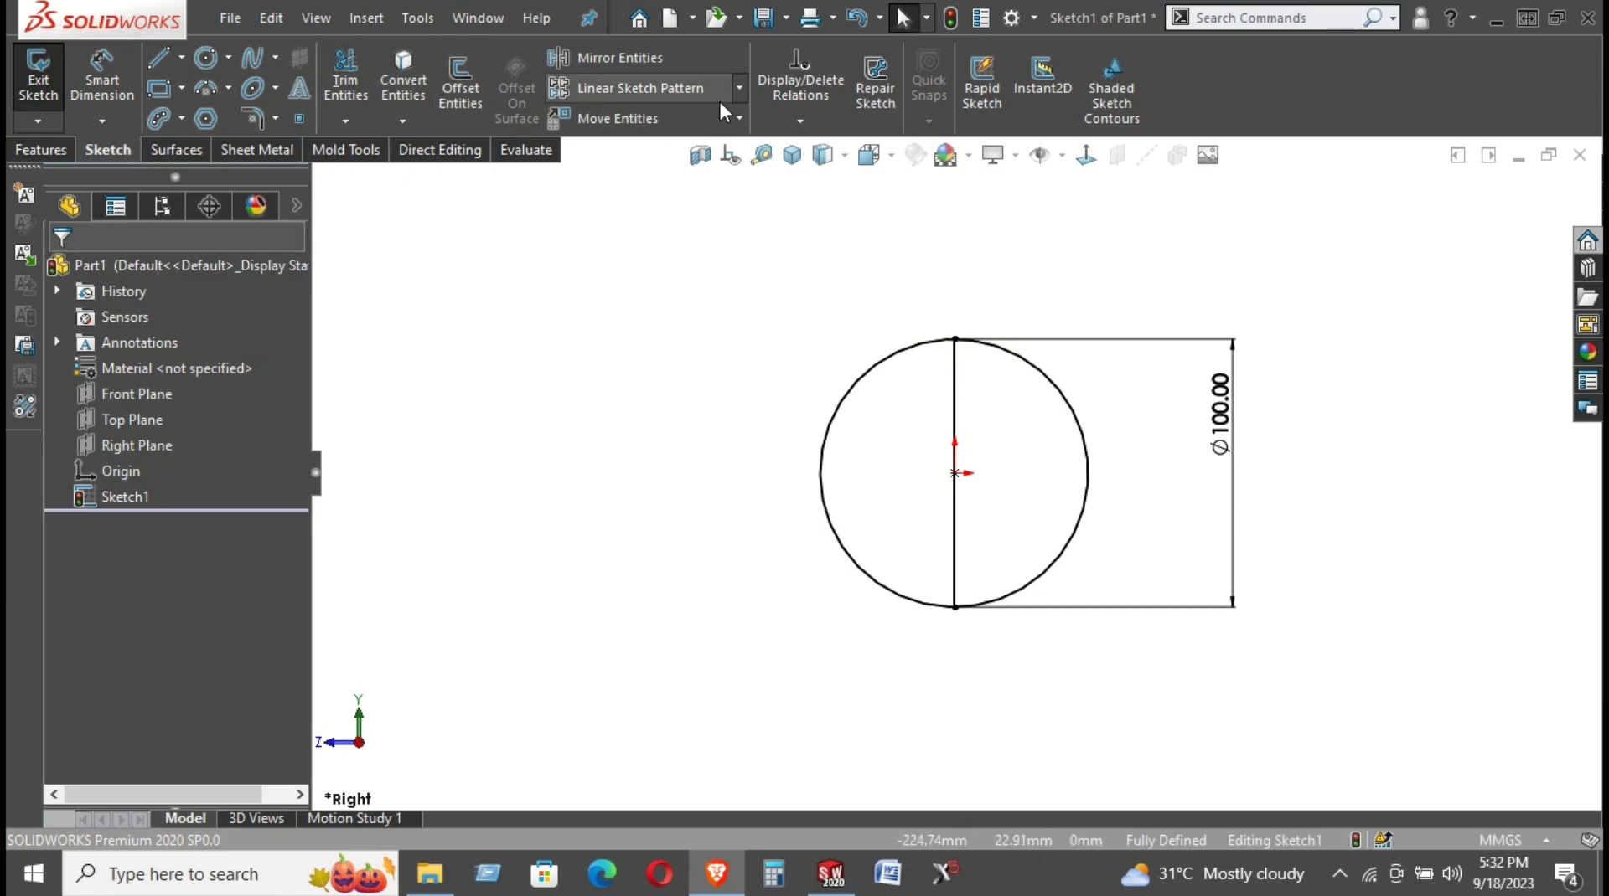
Circular-pattern the vertical line into 5 instances over 360°, then test a spoke end's constraints
left_click(739, 87)
left_click(728, 148)
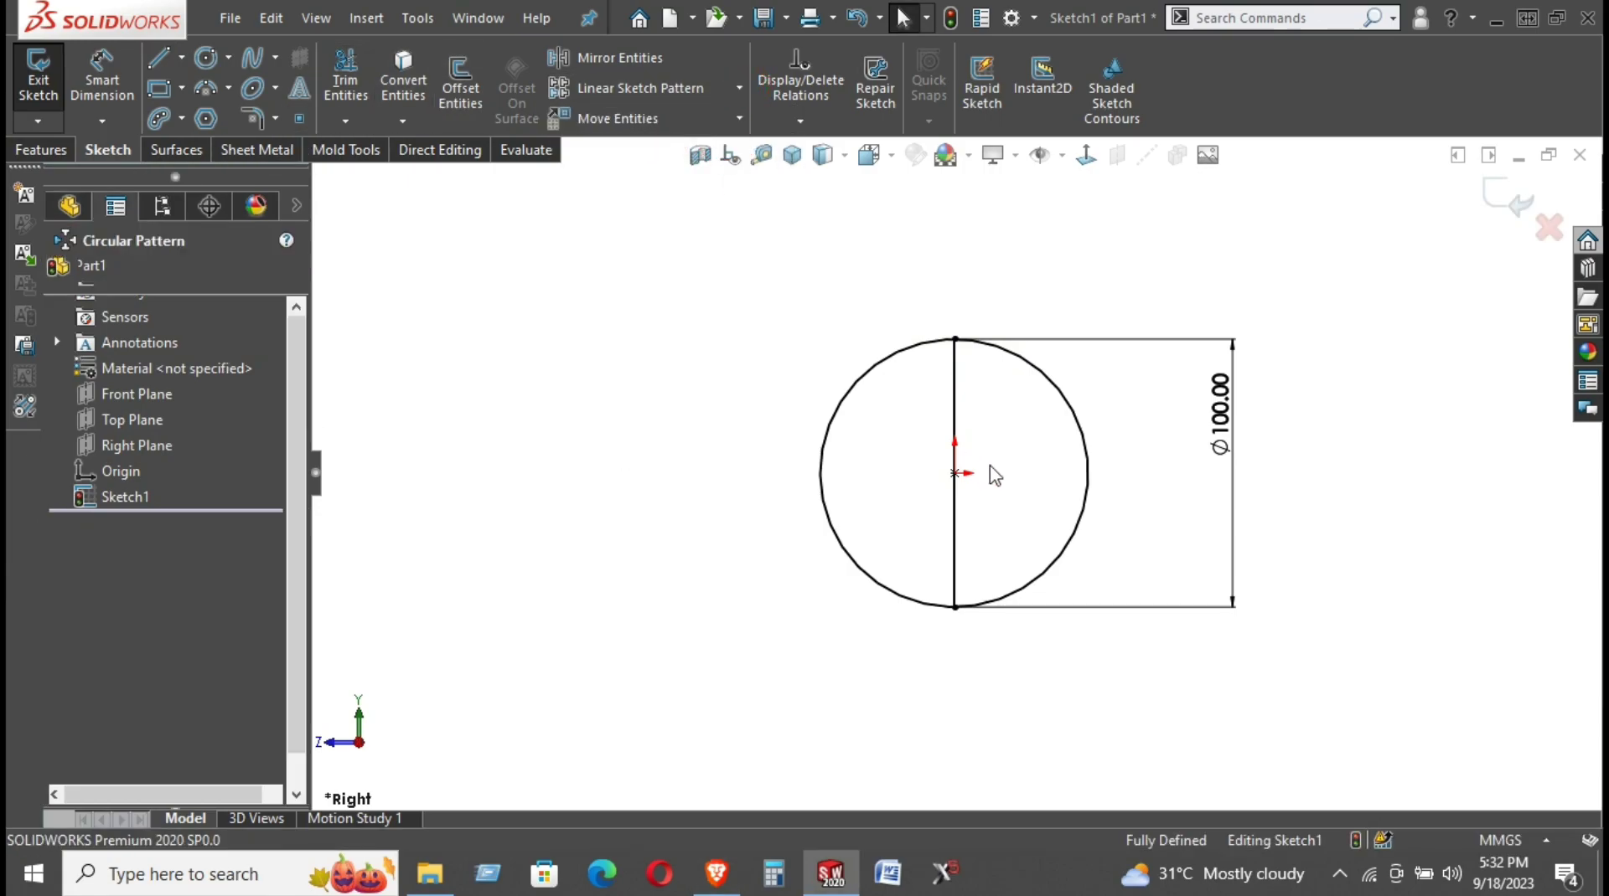
left_click(956, 404)
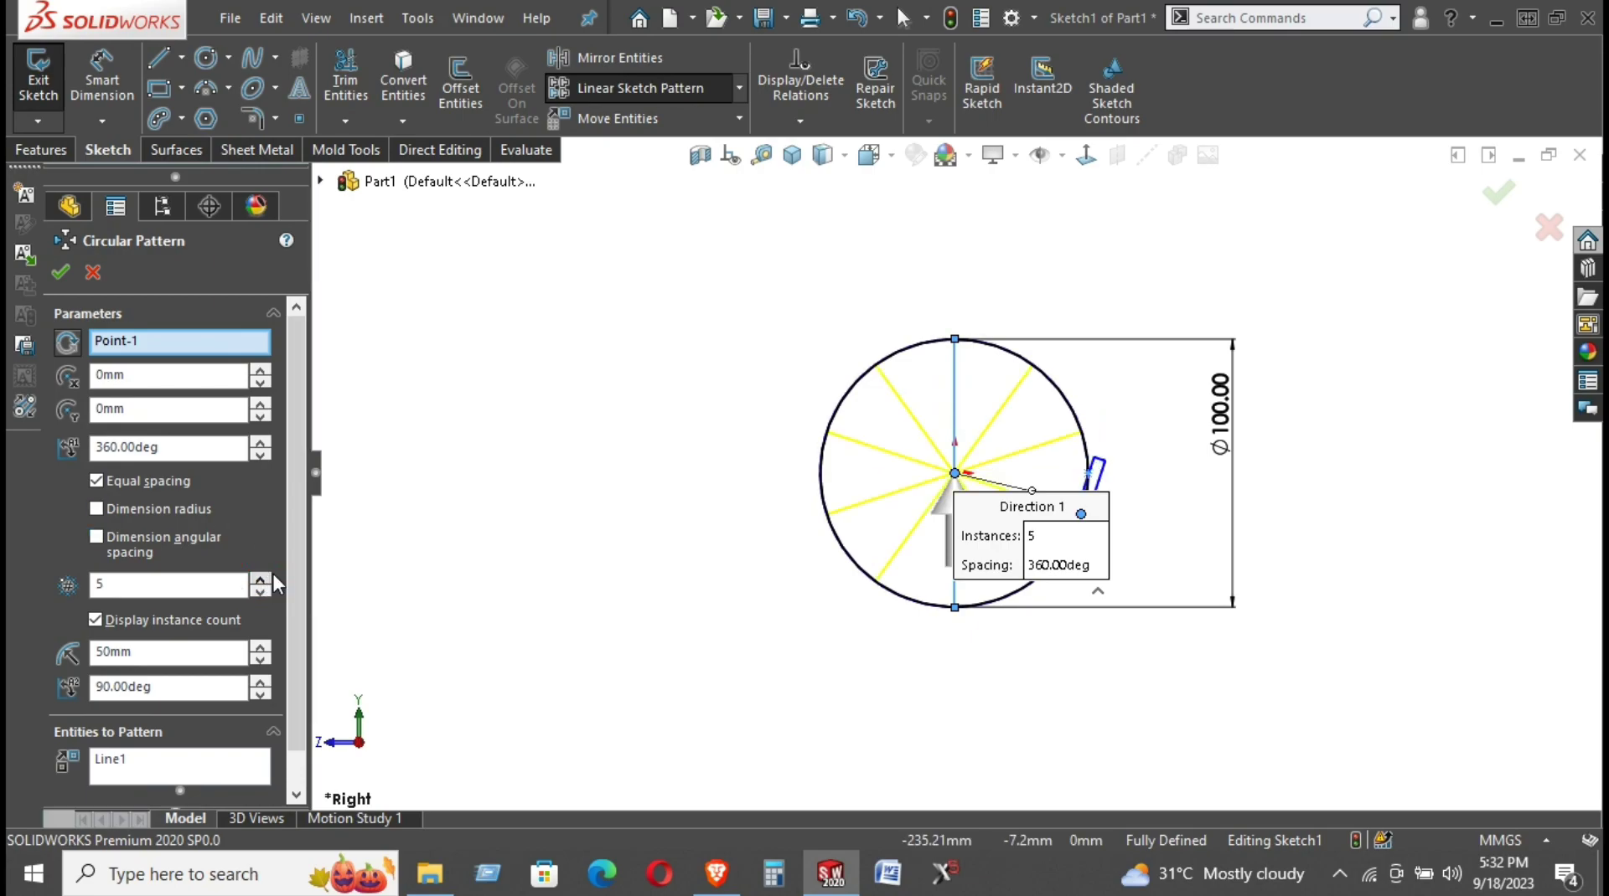
left_click(60, 272)
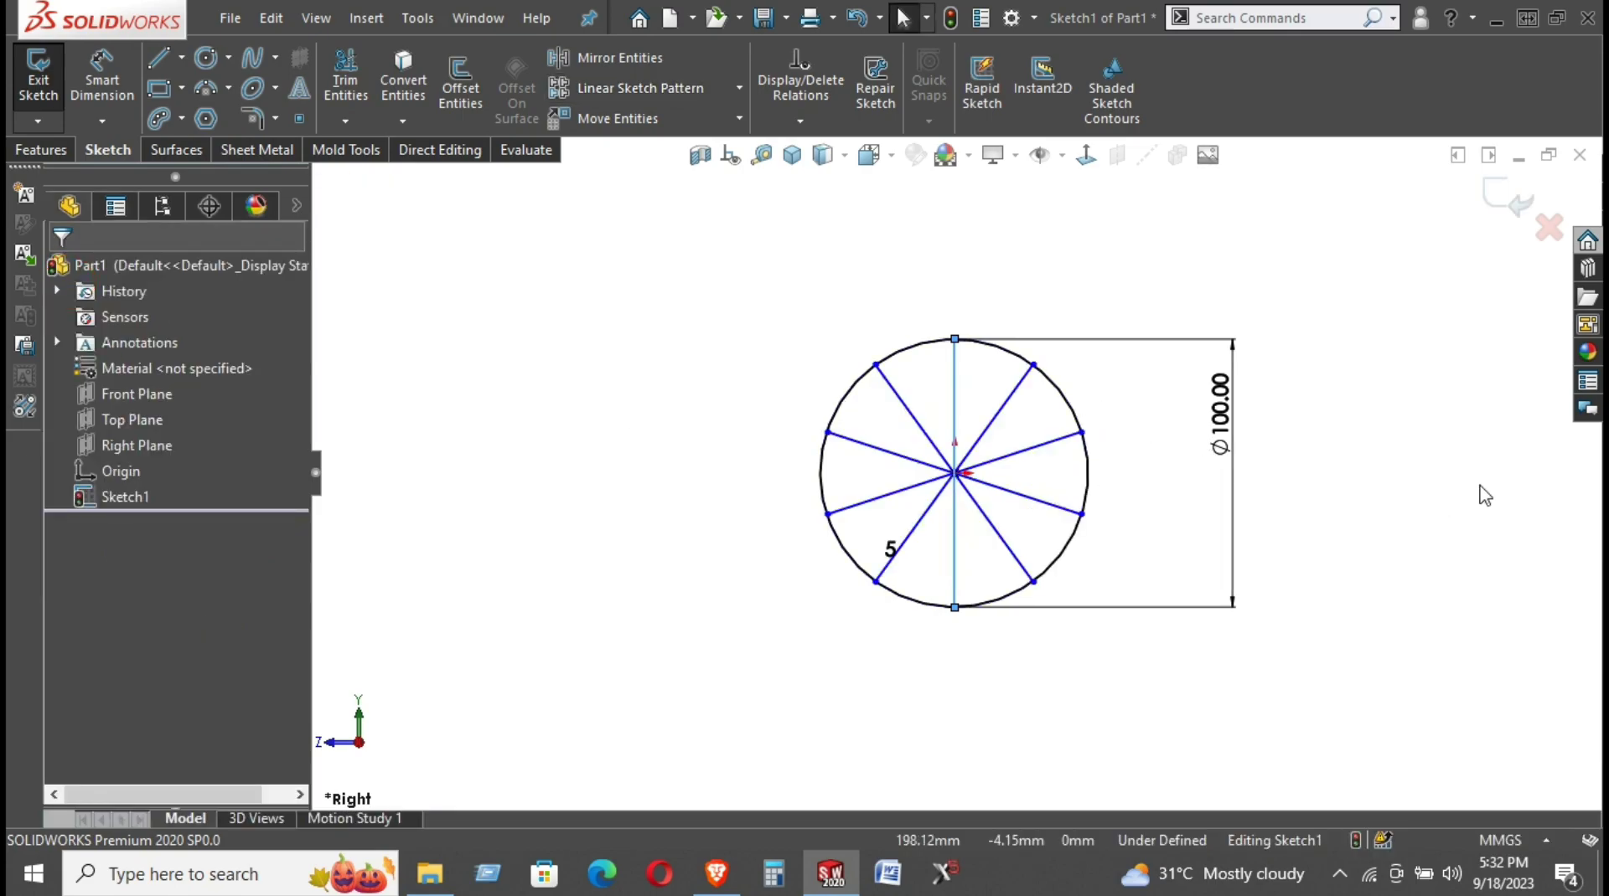
scroll(1047, 428, "down", 2)
scroll(1039, 427, "down", 2)
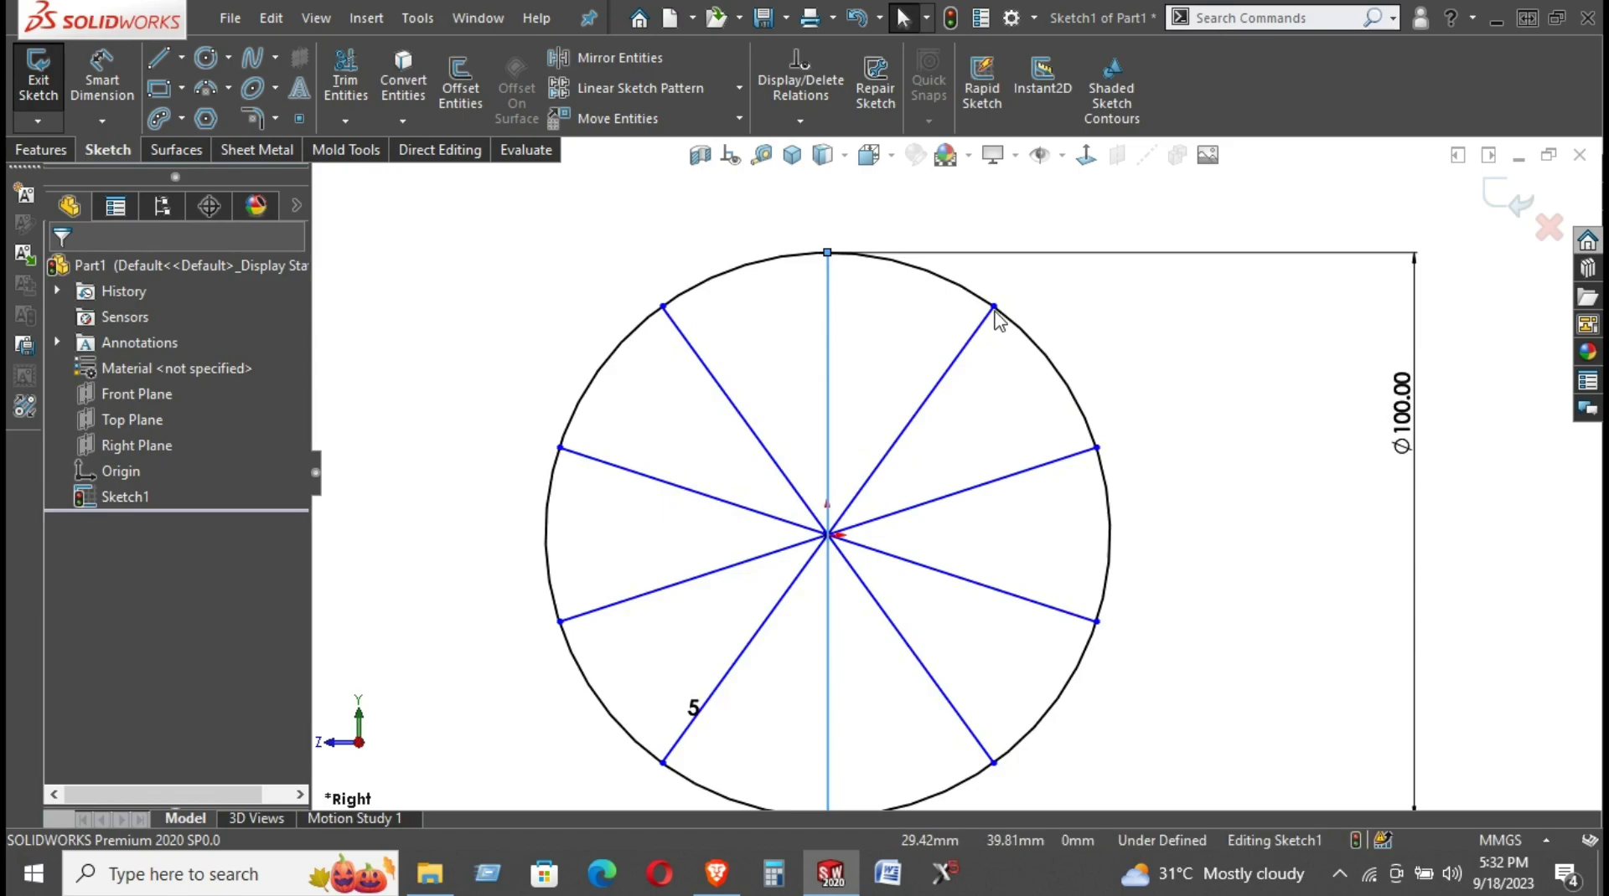
left_click_drag(993, 308, 977, 379)
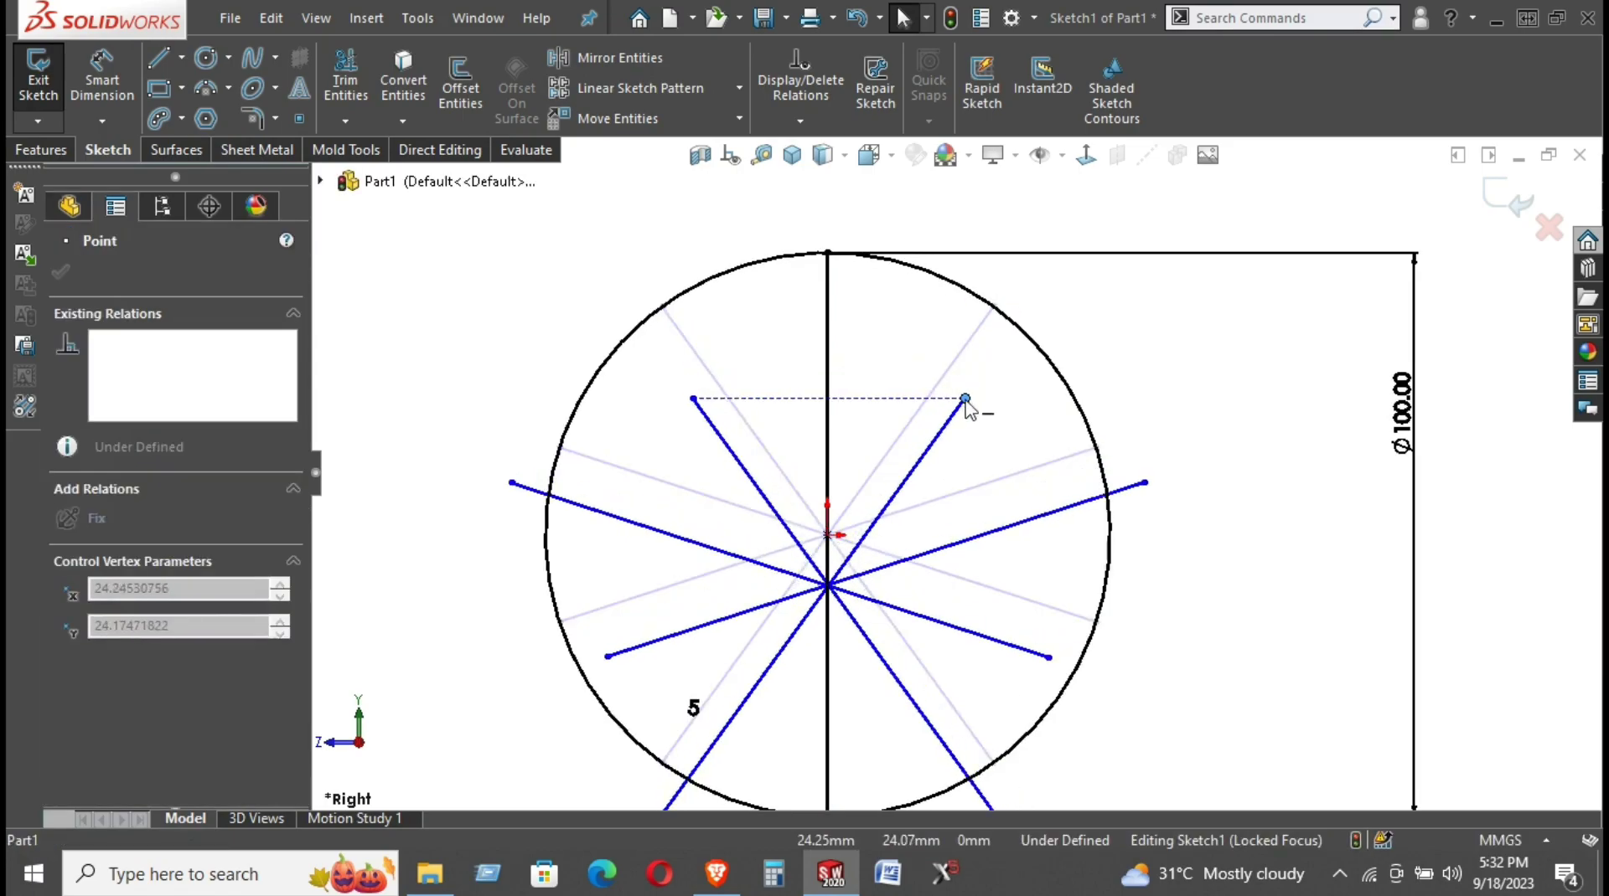
Make the patterned spoke endpoints coincident with the circle's rim
left_click(1016, 323, "ctrl")
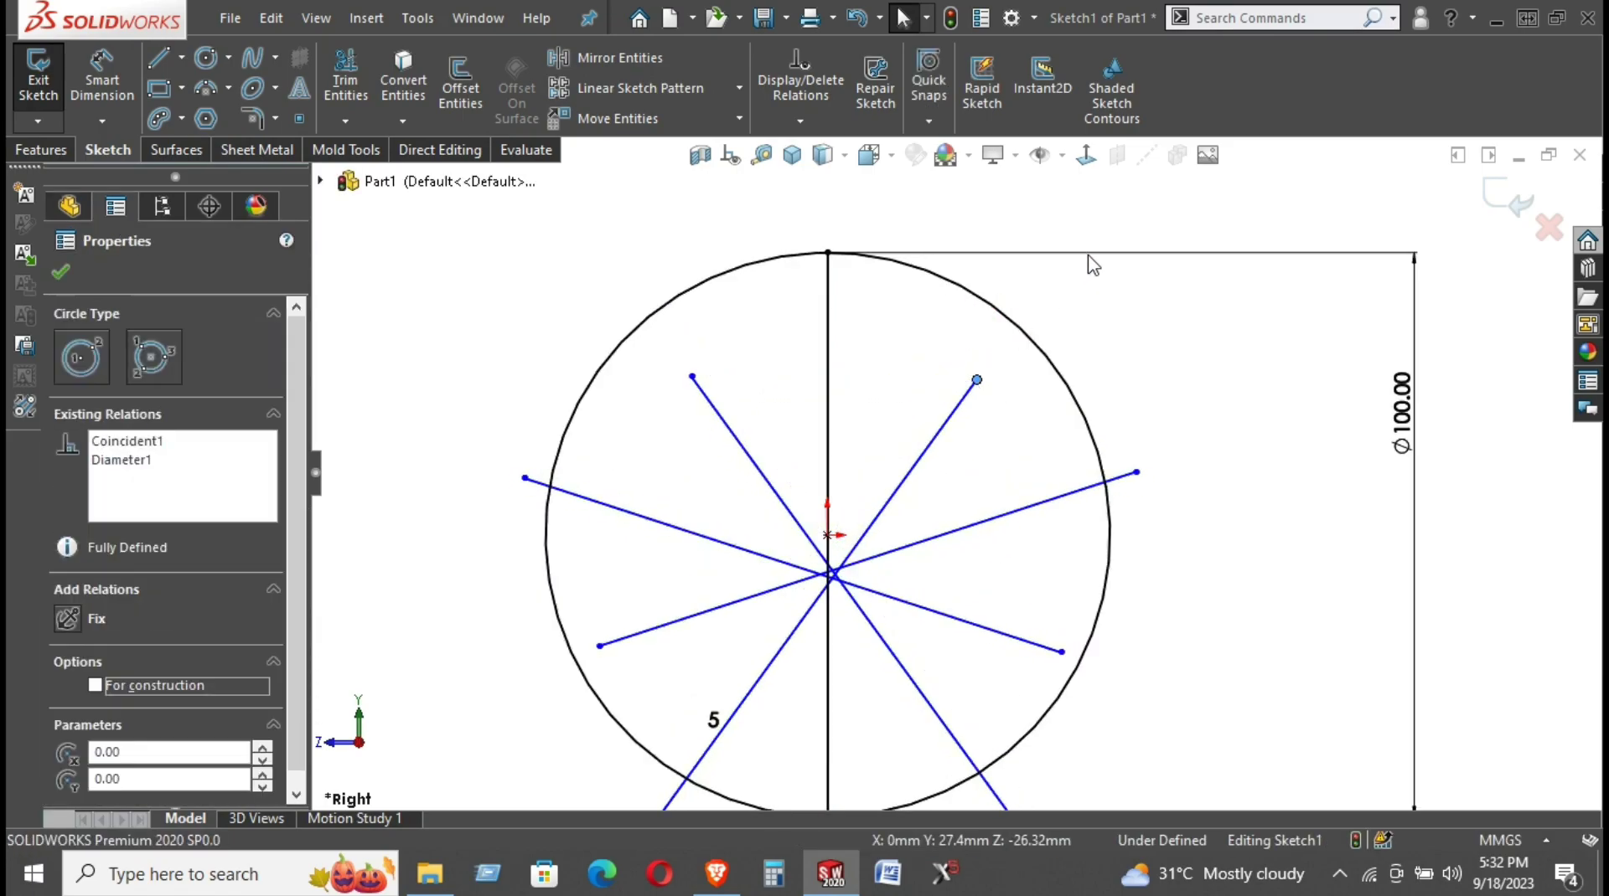
left_click(1117, 218)
left_click(1232, 453)
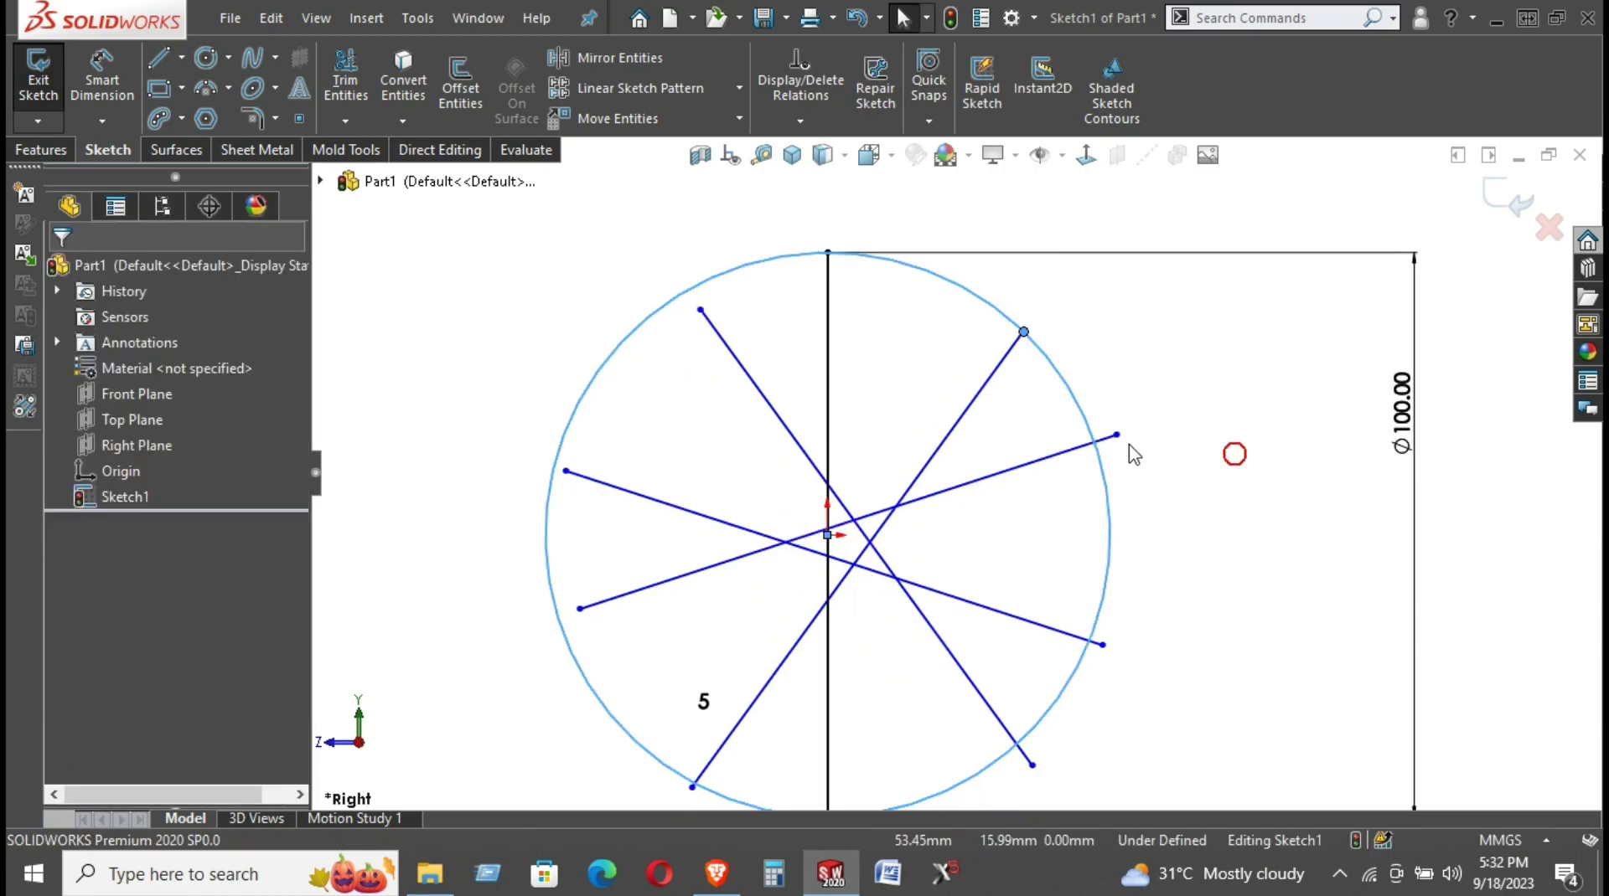
left_click(1116, 434)
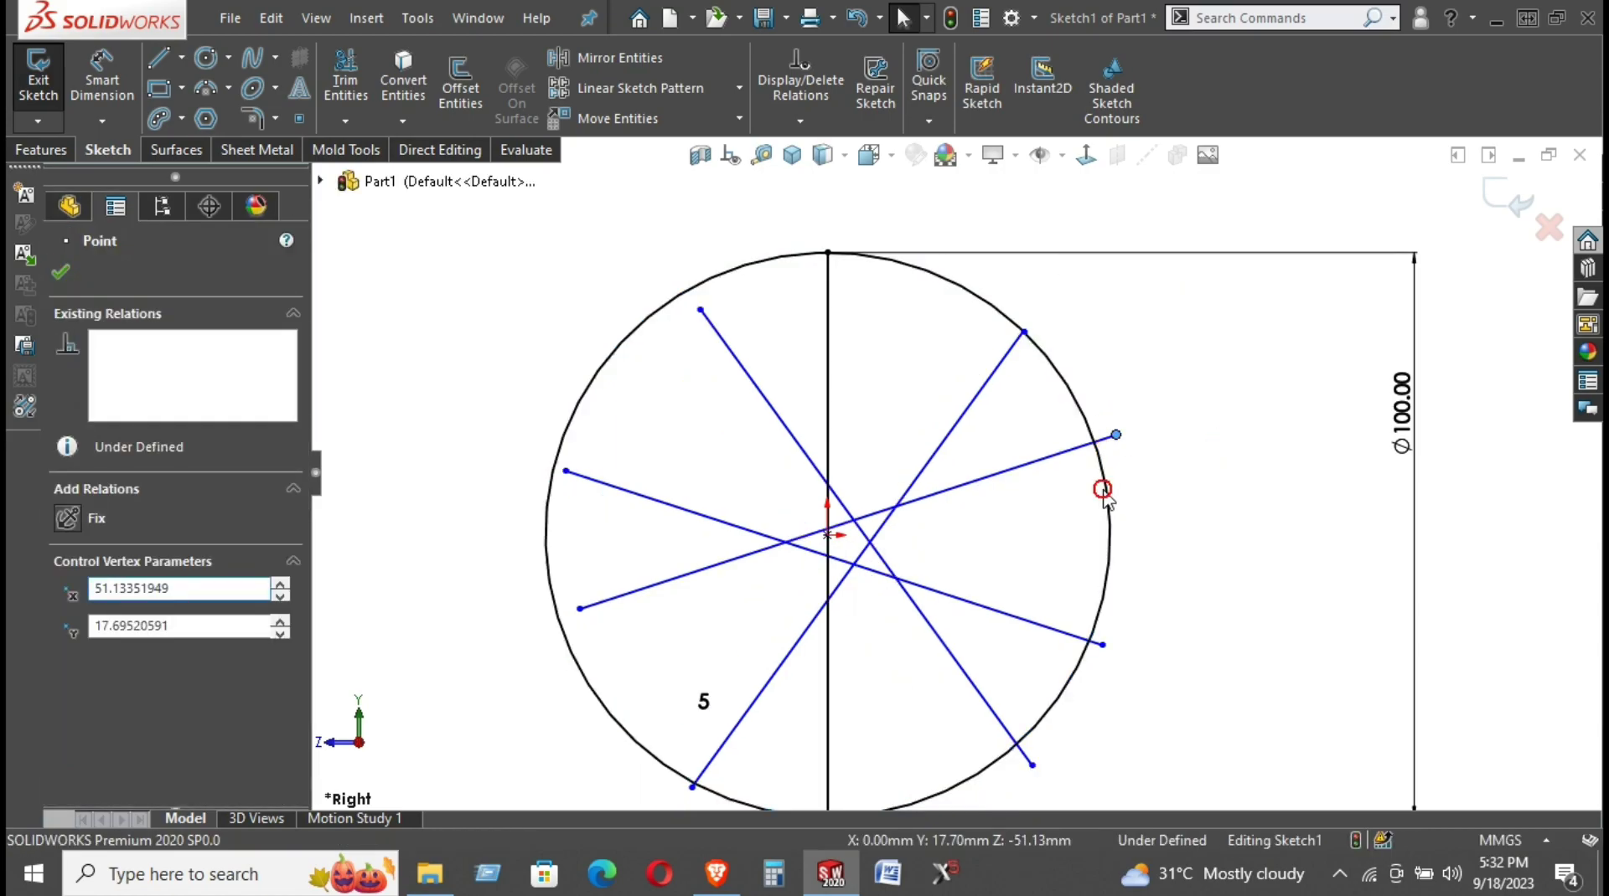
left_click(1105, 491)
left_click(1115, 434, "ctrl")
left_click(1206, 385)
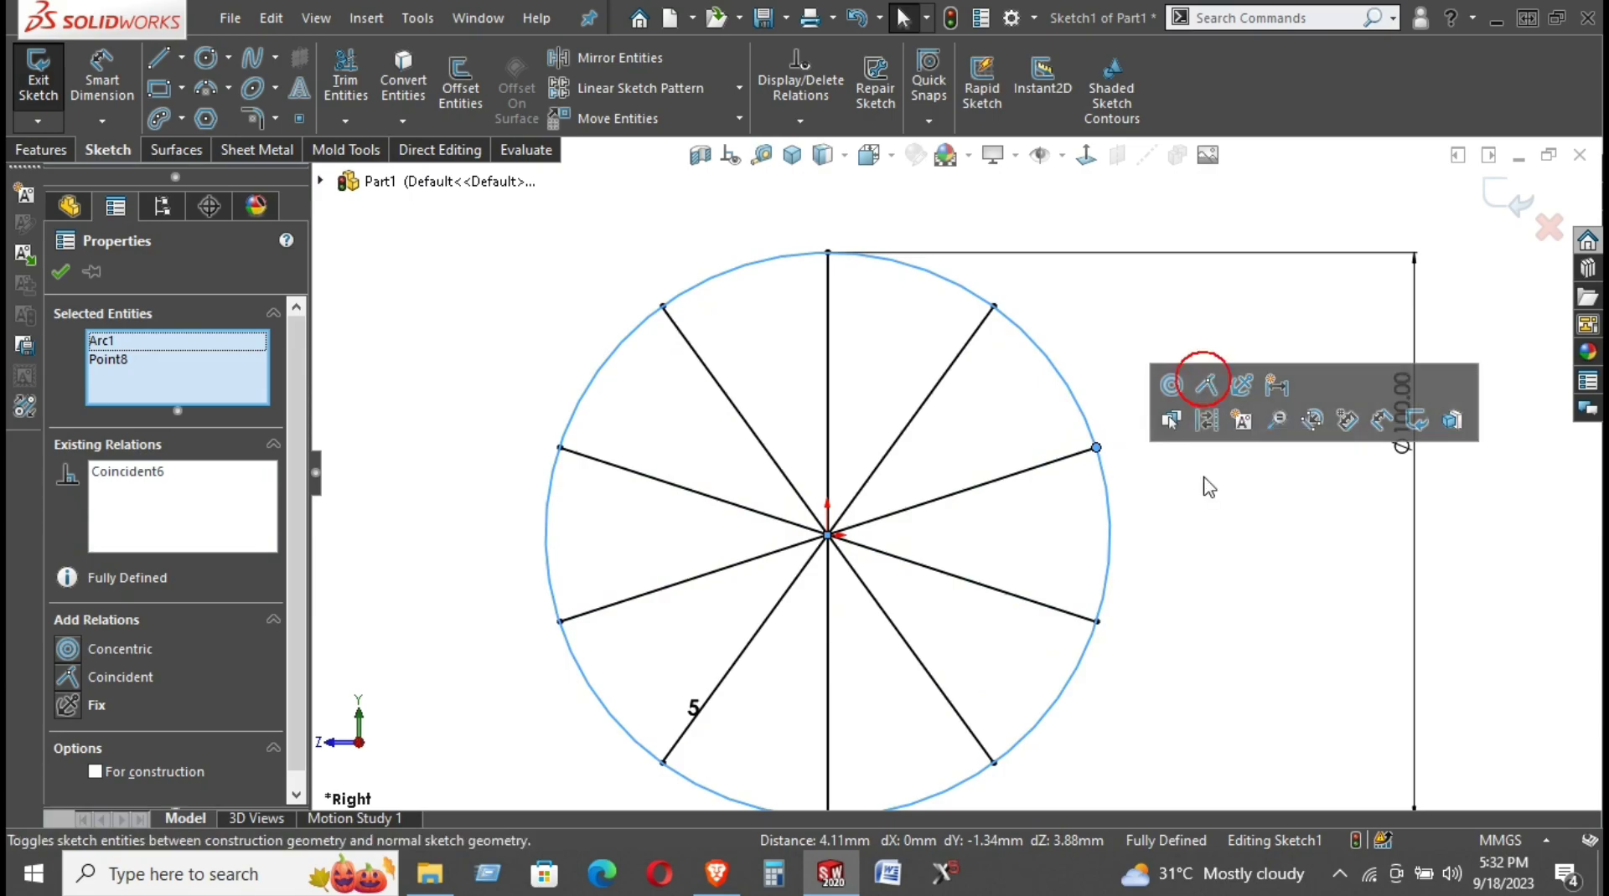
left_click(1203, 498)
Fit the sketch in view and clear the patterned spoke selection
key("f")
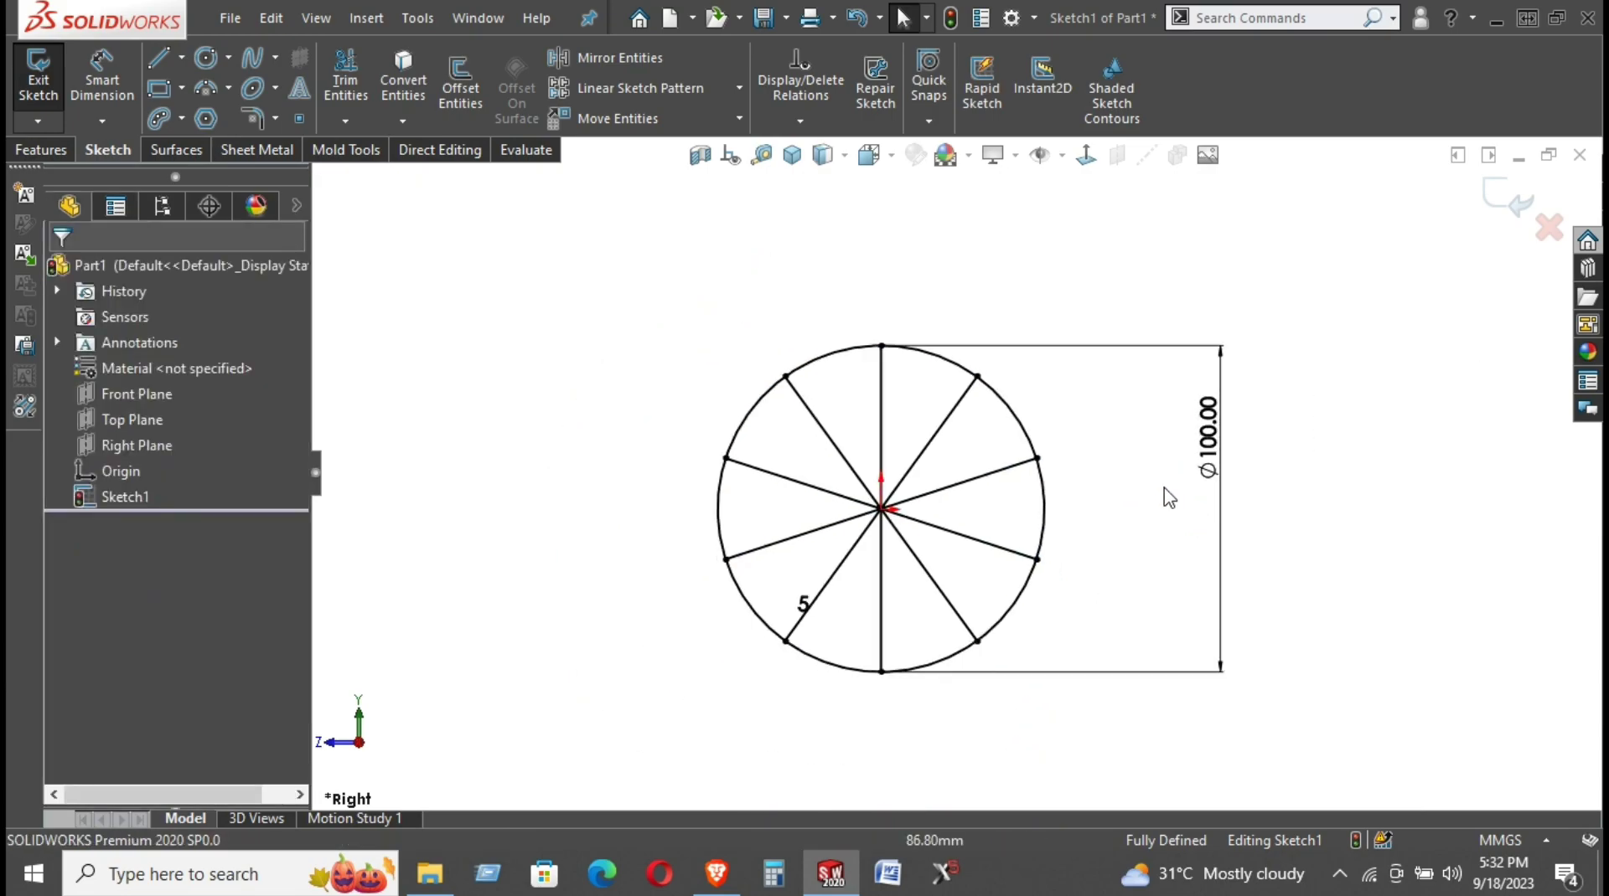
left_click(800, 597)
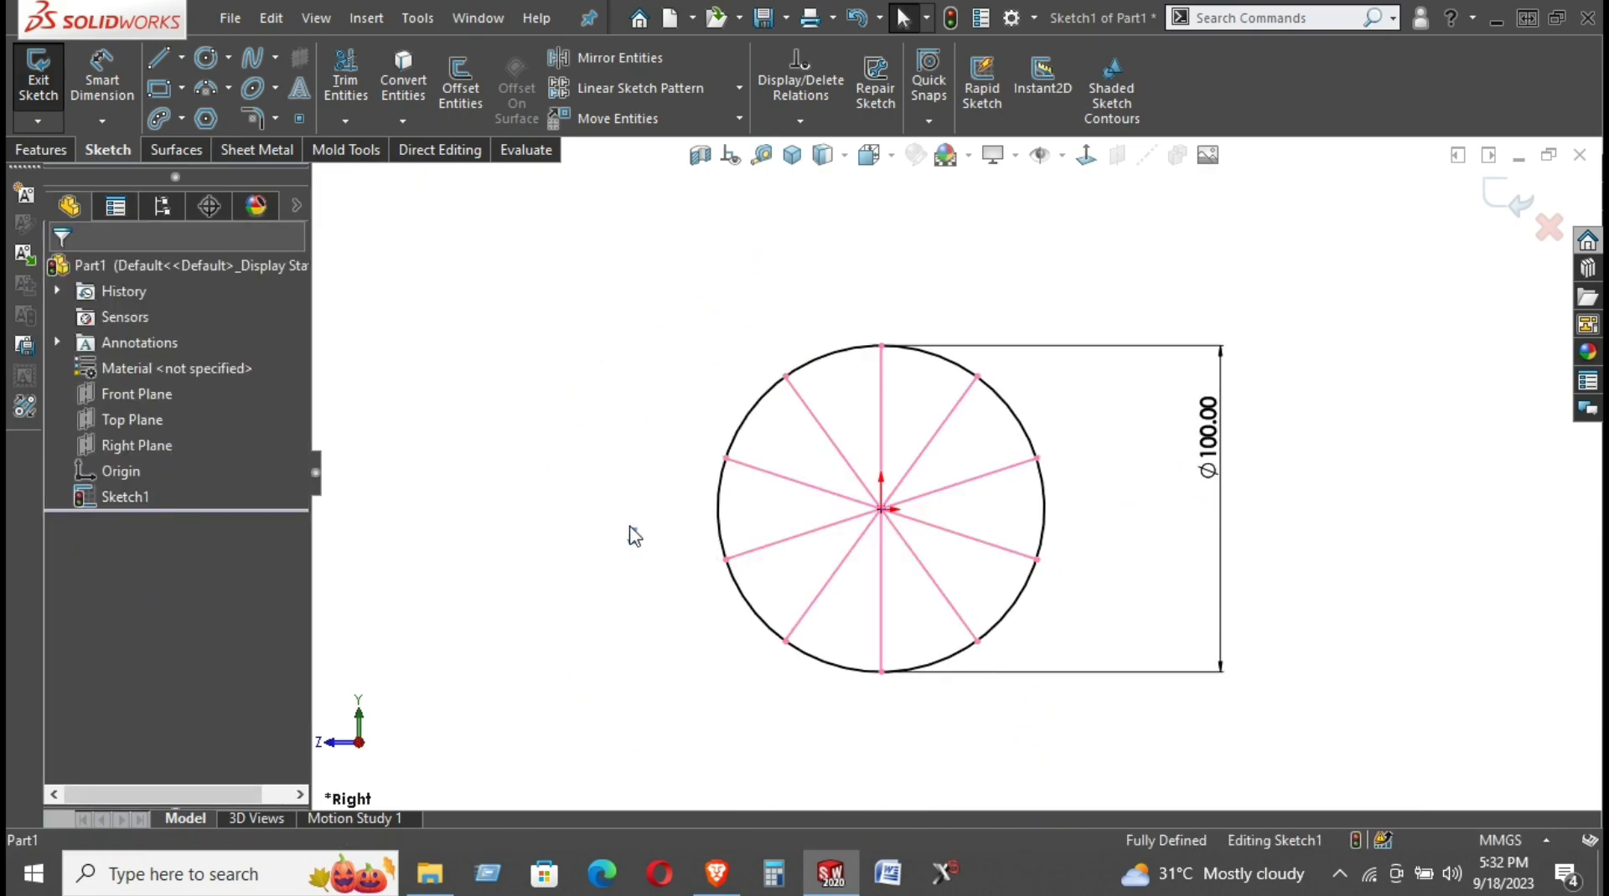
left_click(634, 537)
left_click(1106, 502)
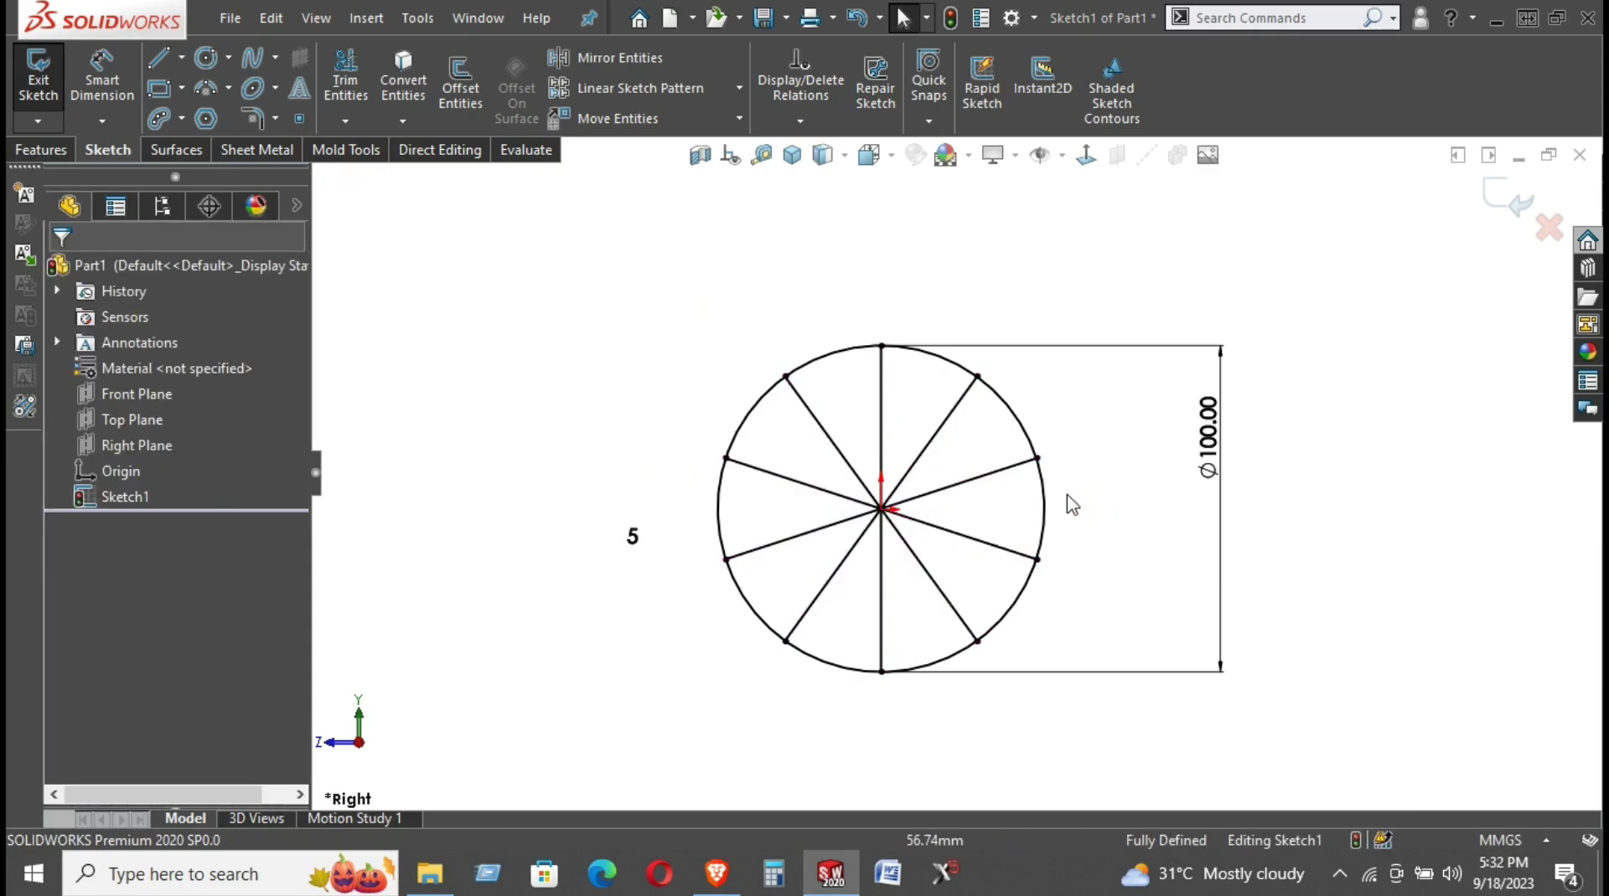
Start extruding the spoke sketch as a thin feature with 1 mm mid-plane walls
left_click(63, 150)
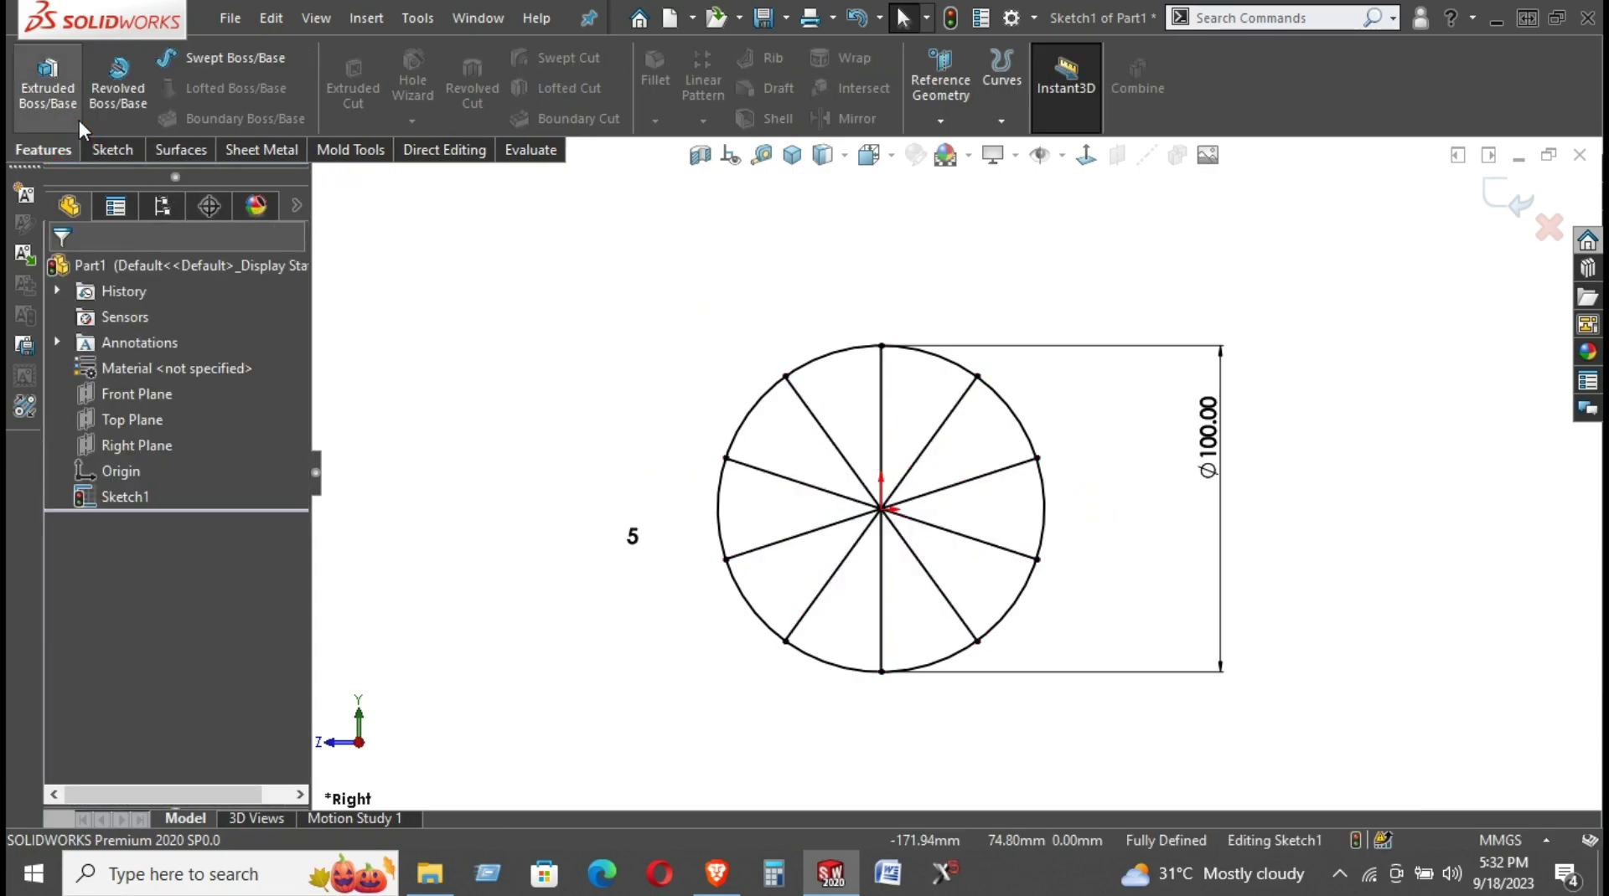
left_click(71, 102)
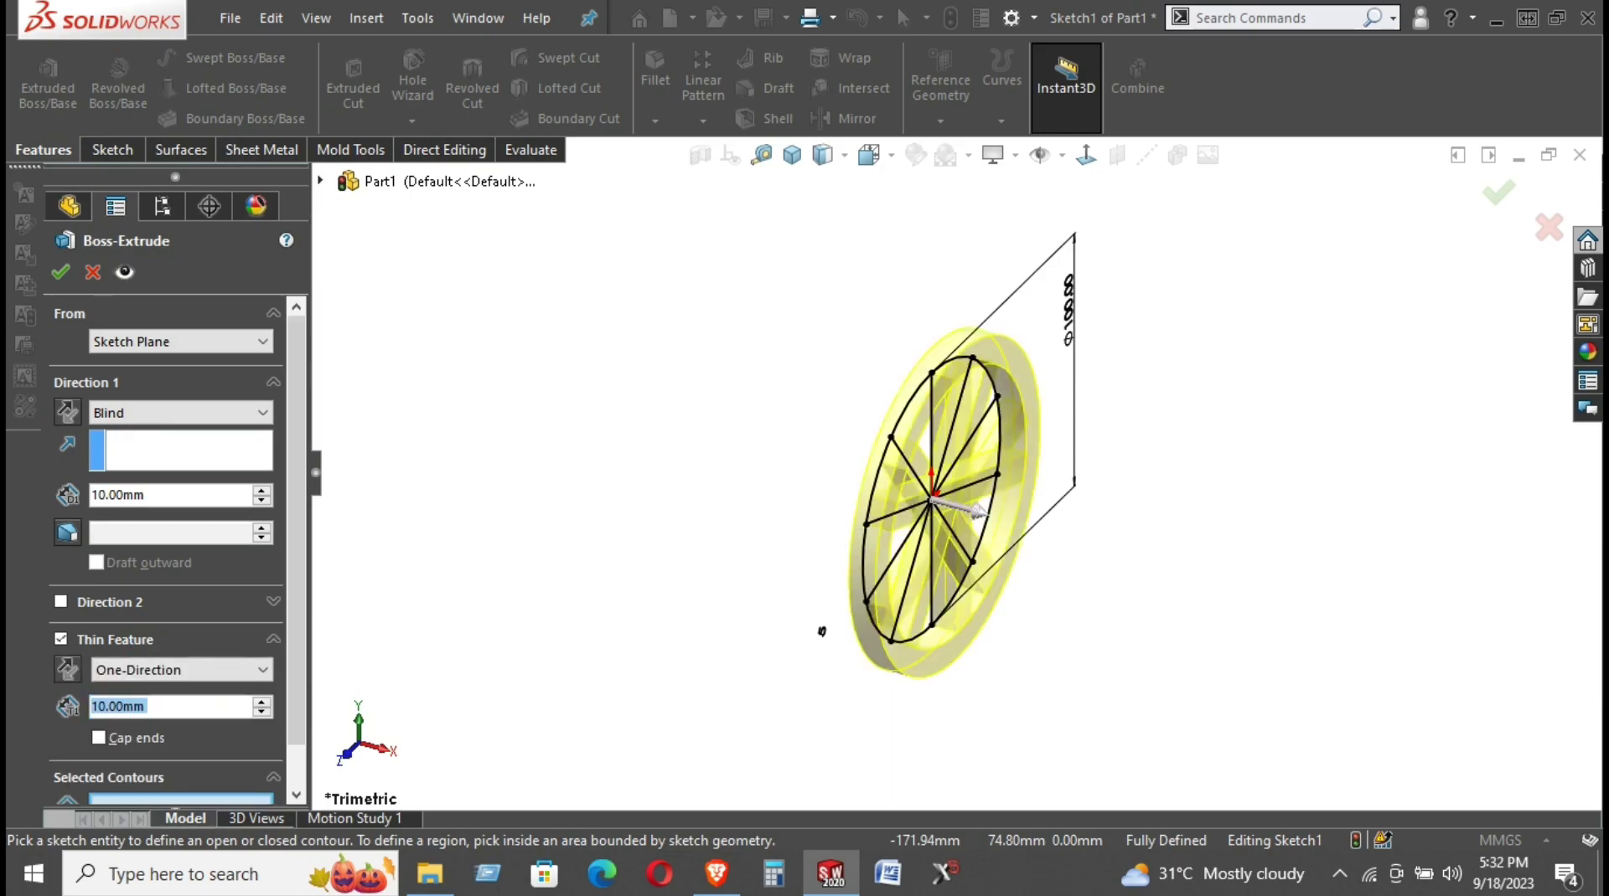
key("alt+Tab")
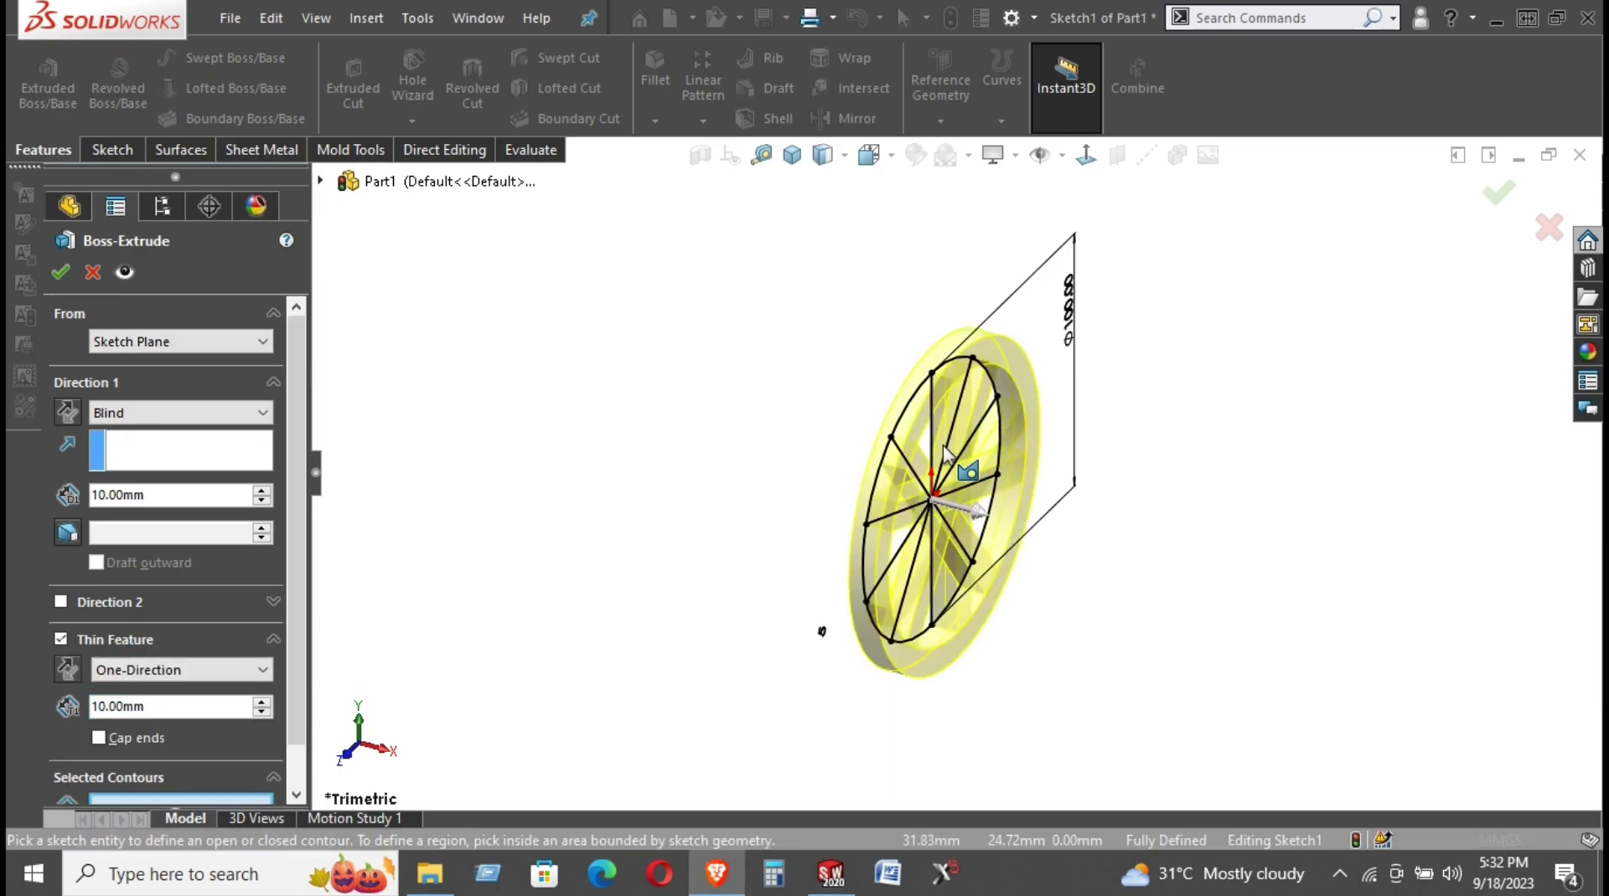
mouse_move(944, 455)
middle_mouse_down()
mouse_move(827, 378)
mouse_move(607, 429)
middle_mouse_up()
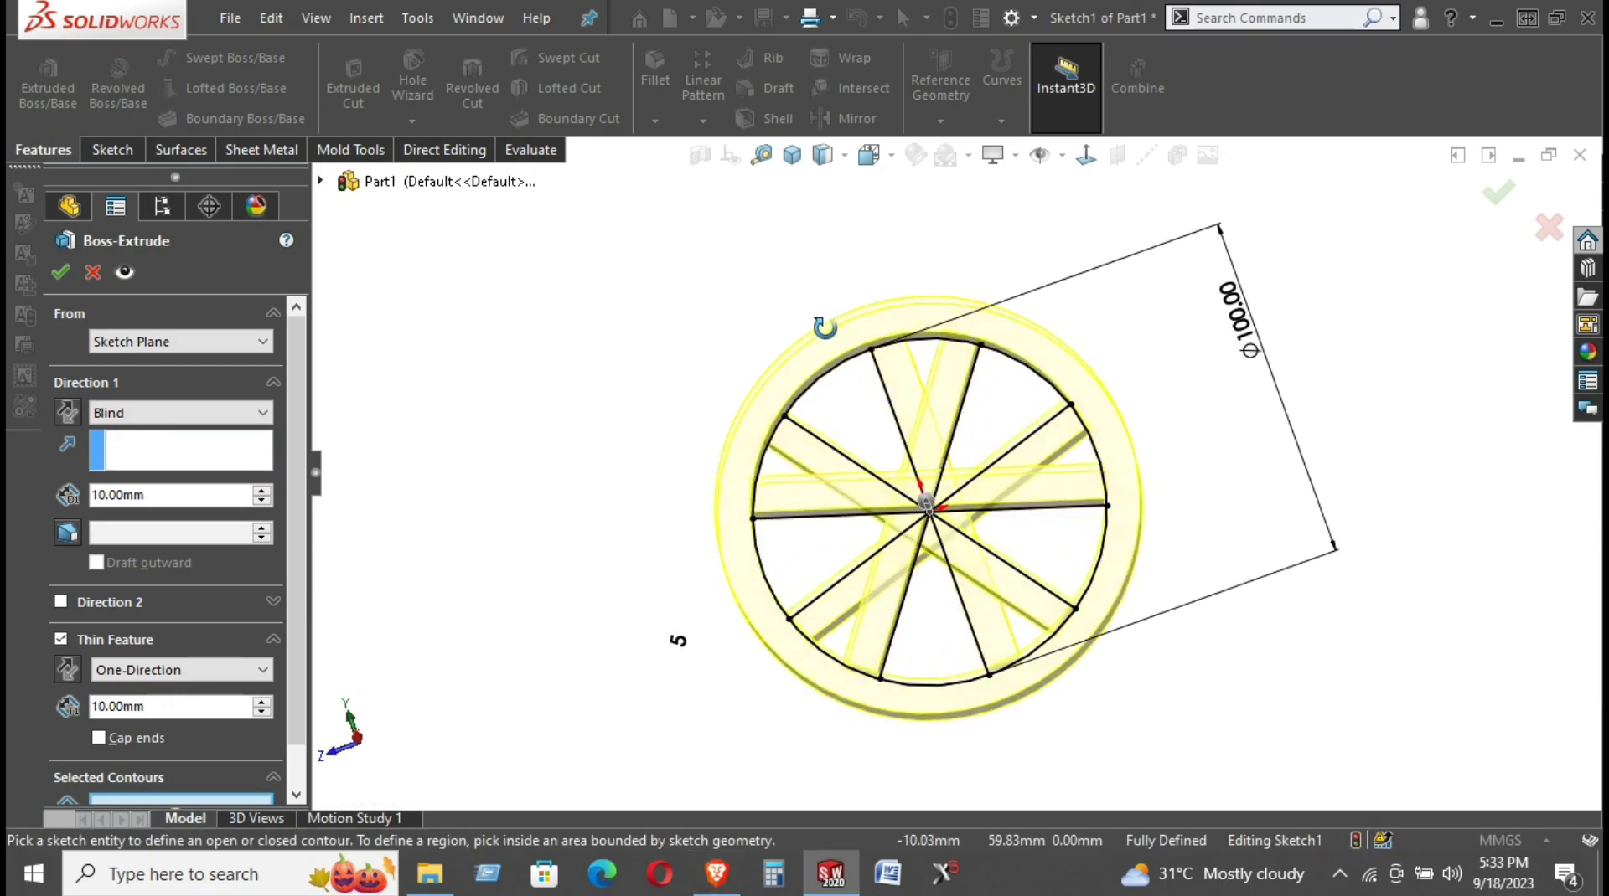
left_click(155, 667)
left_click(151, 706)
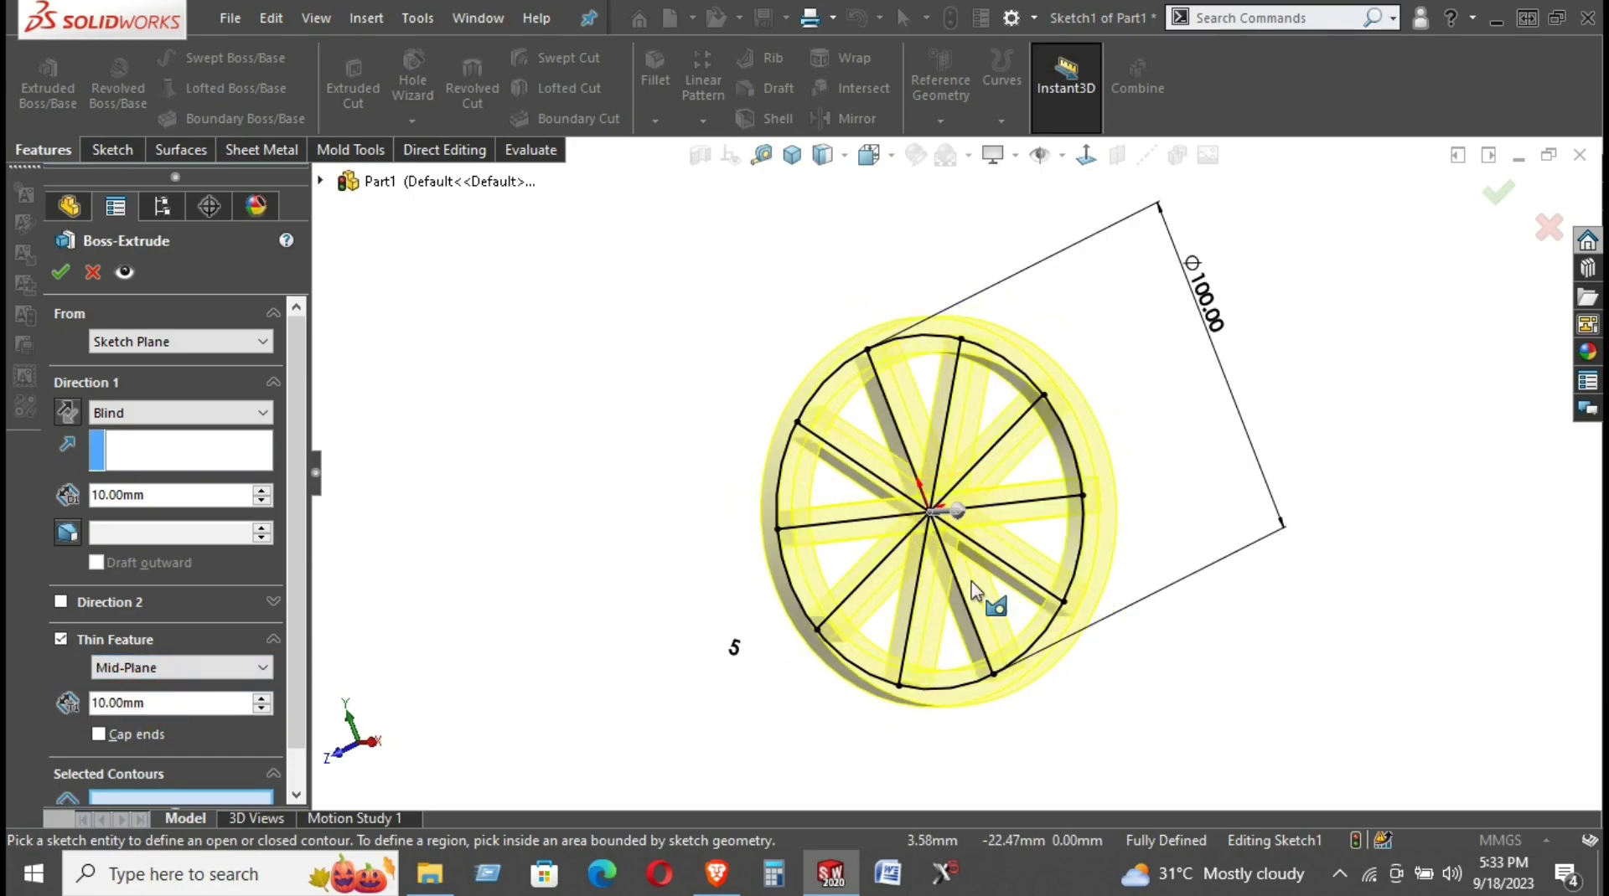
key("ctrl+8")
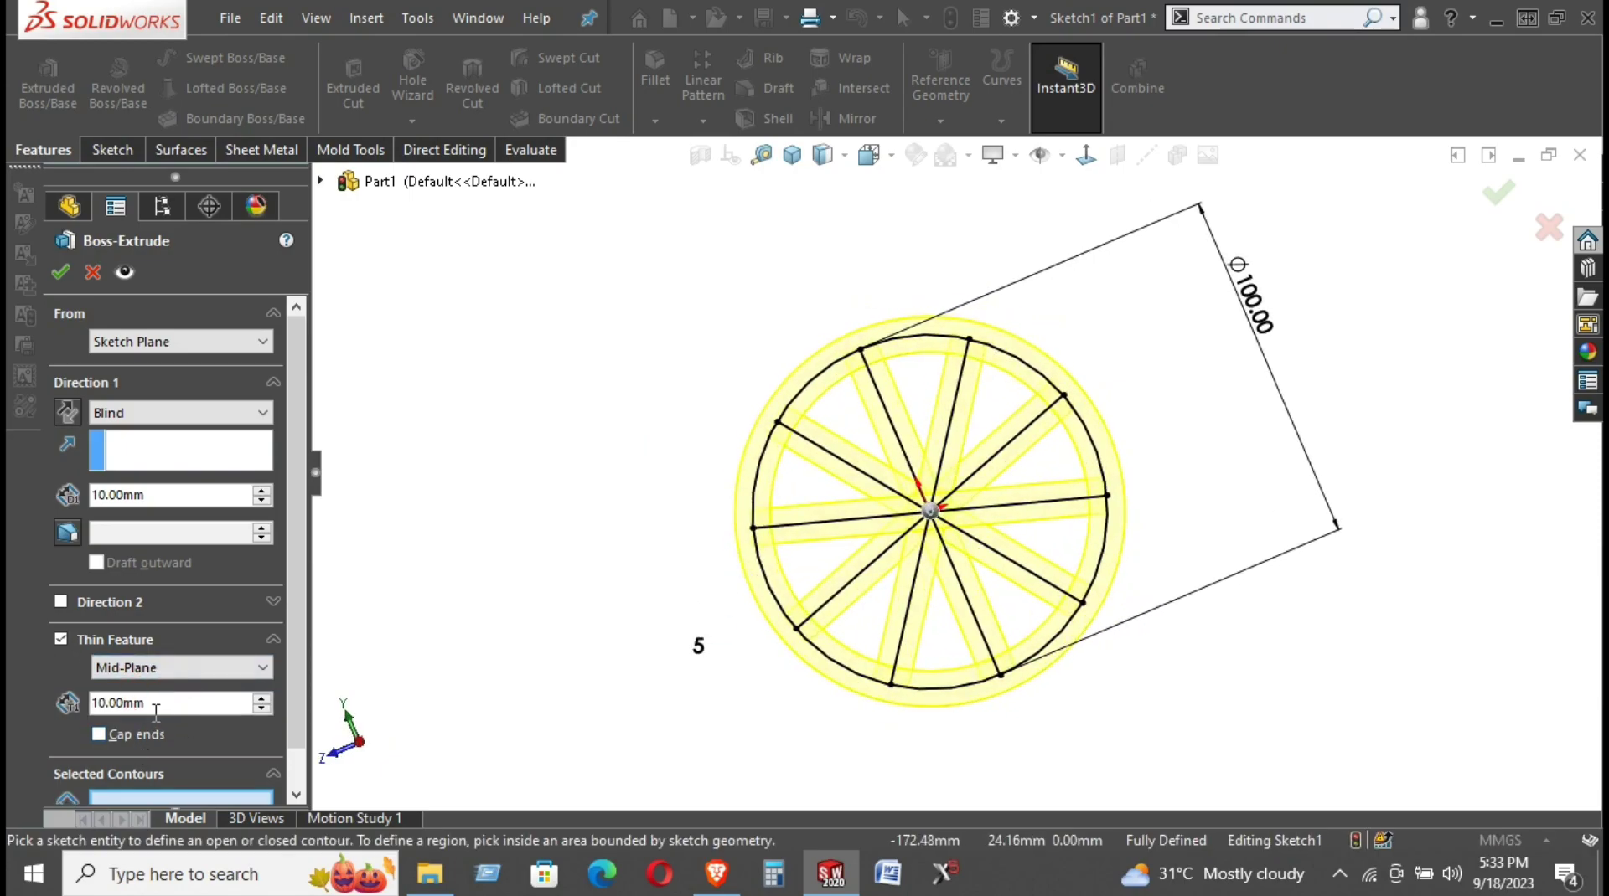
type("1")
key("Return")
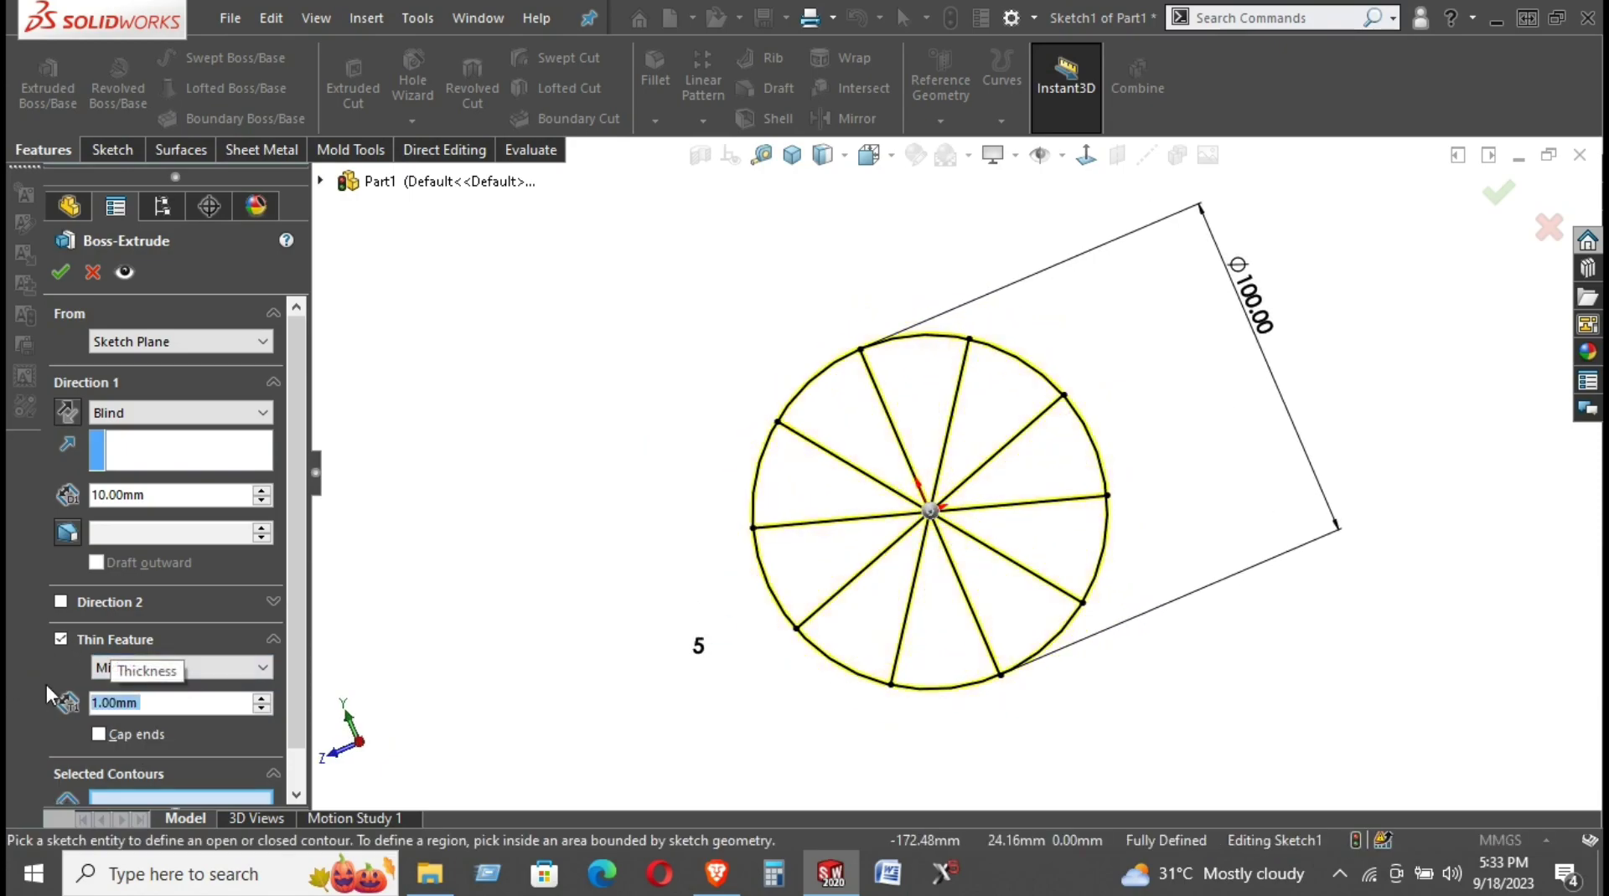
Set the extrusion end condition to Mid Plane at 2 mm depth and check the preview
scroll(838, 570, "down", 5)
middle_click_drag(826, 537, 634, 530)
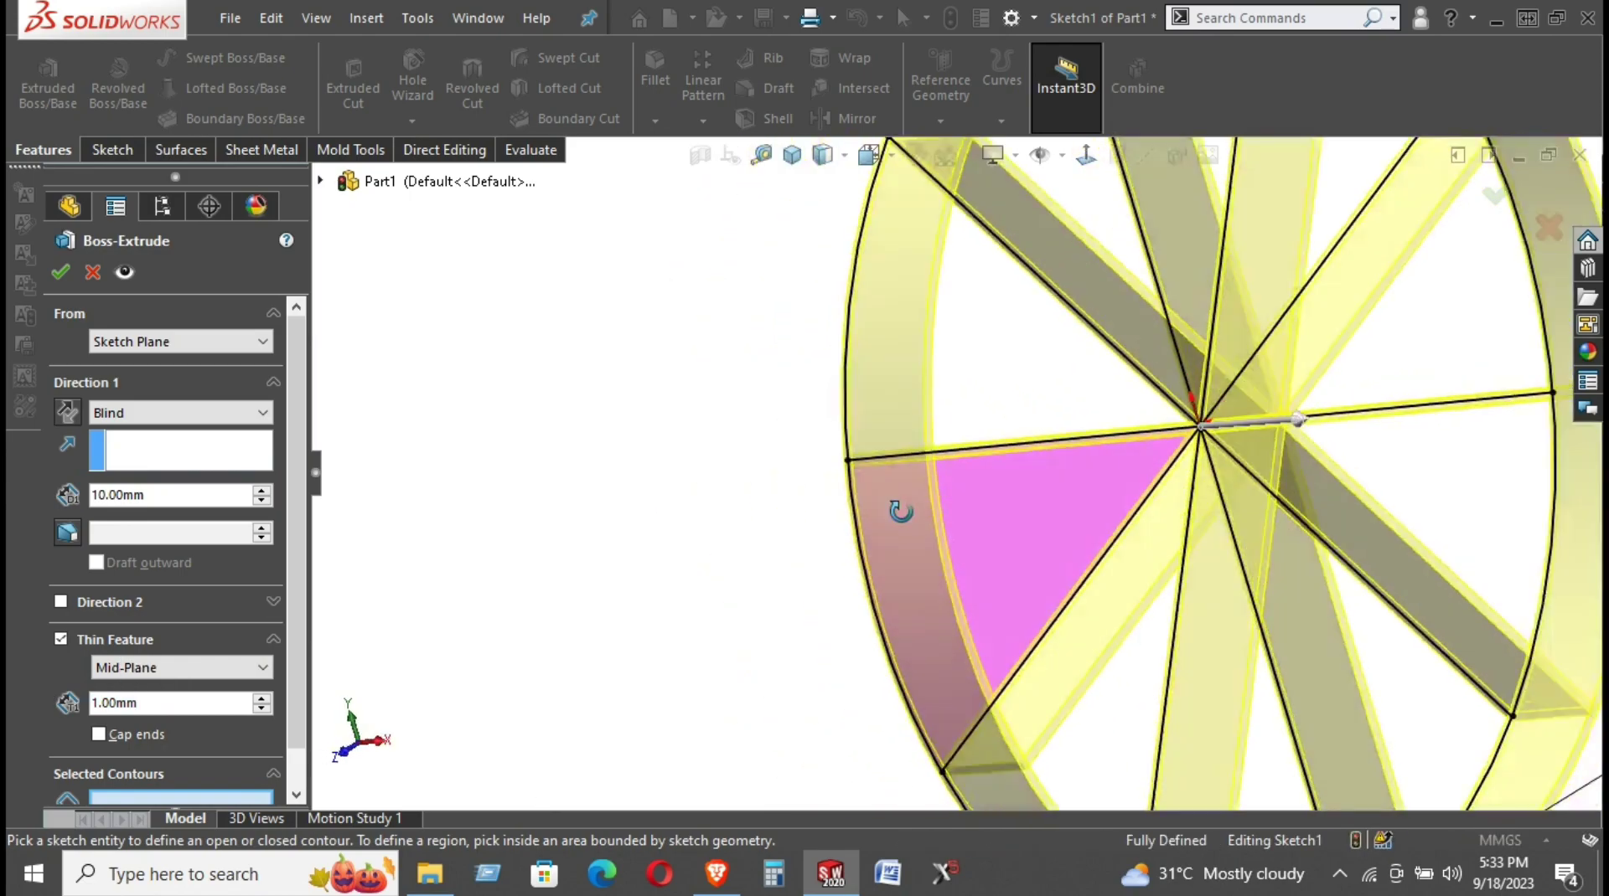
left_click(187, 413)
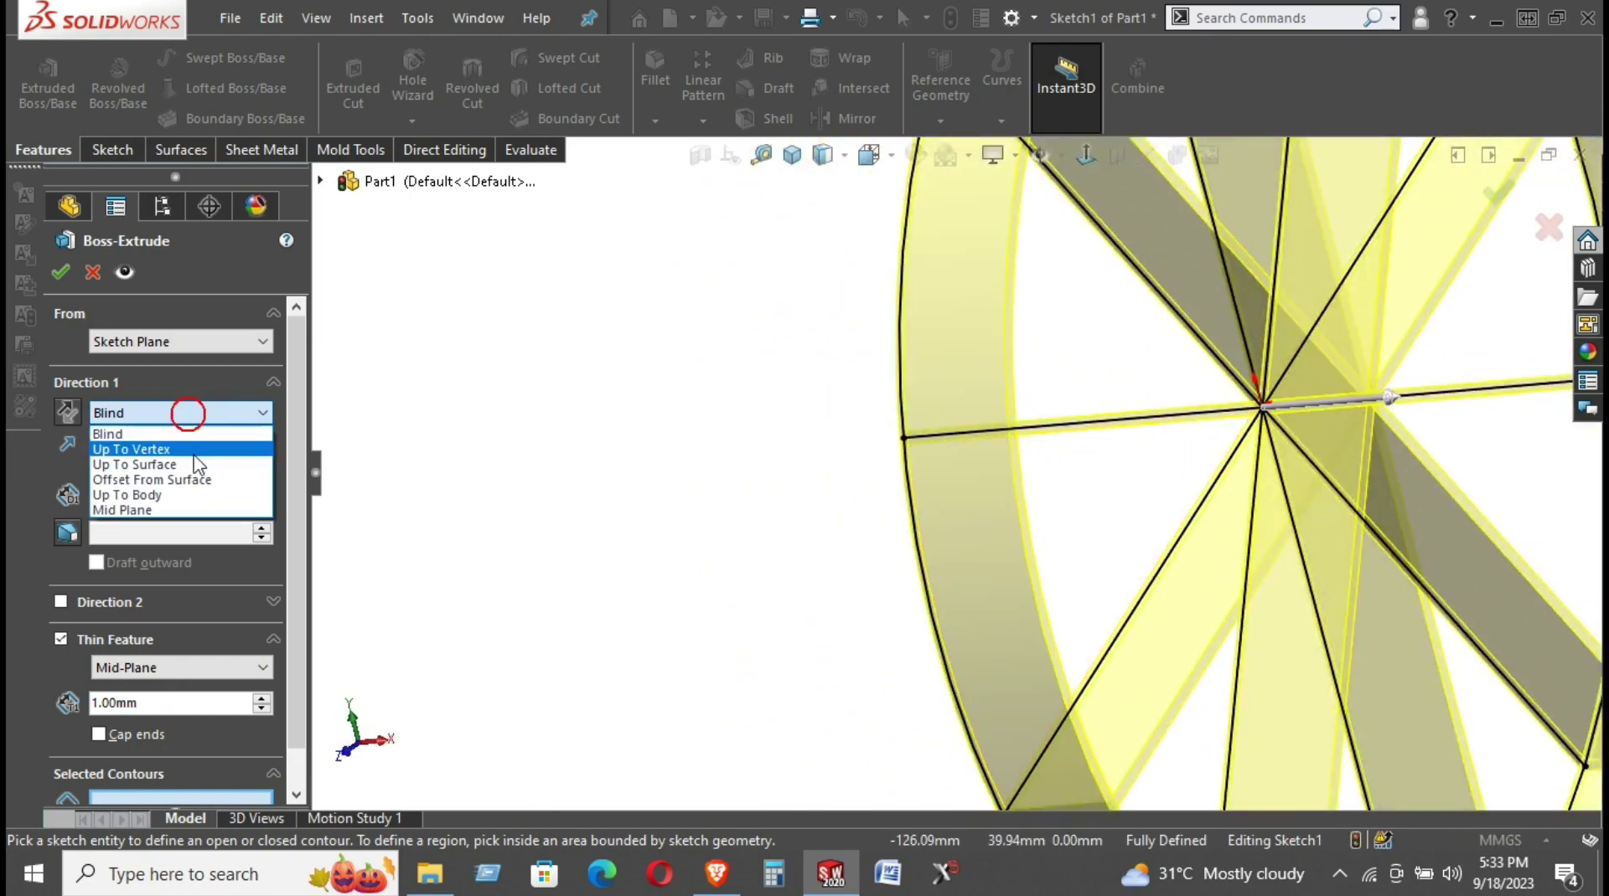
left_click(167, 508)
scroll(829, 524, "up", 5)
middle_click_drag(861, 531, 763, 369)
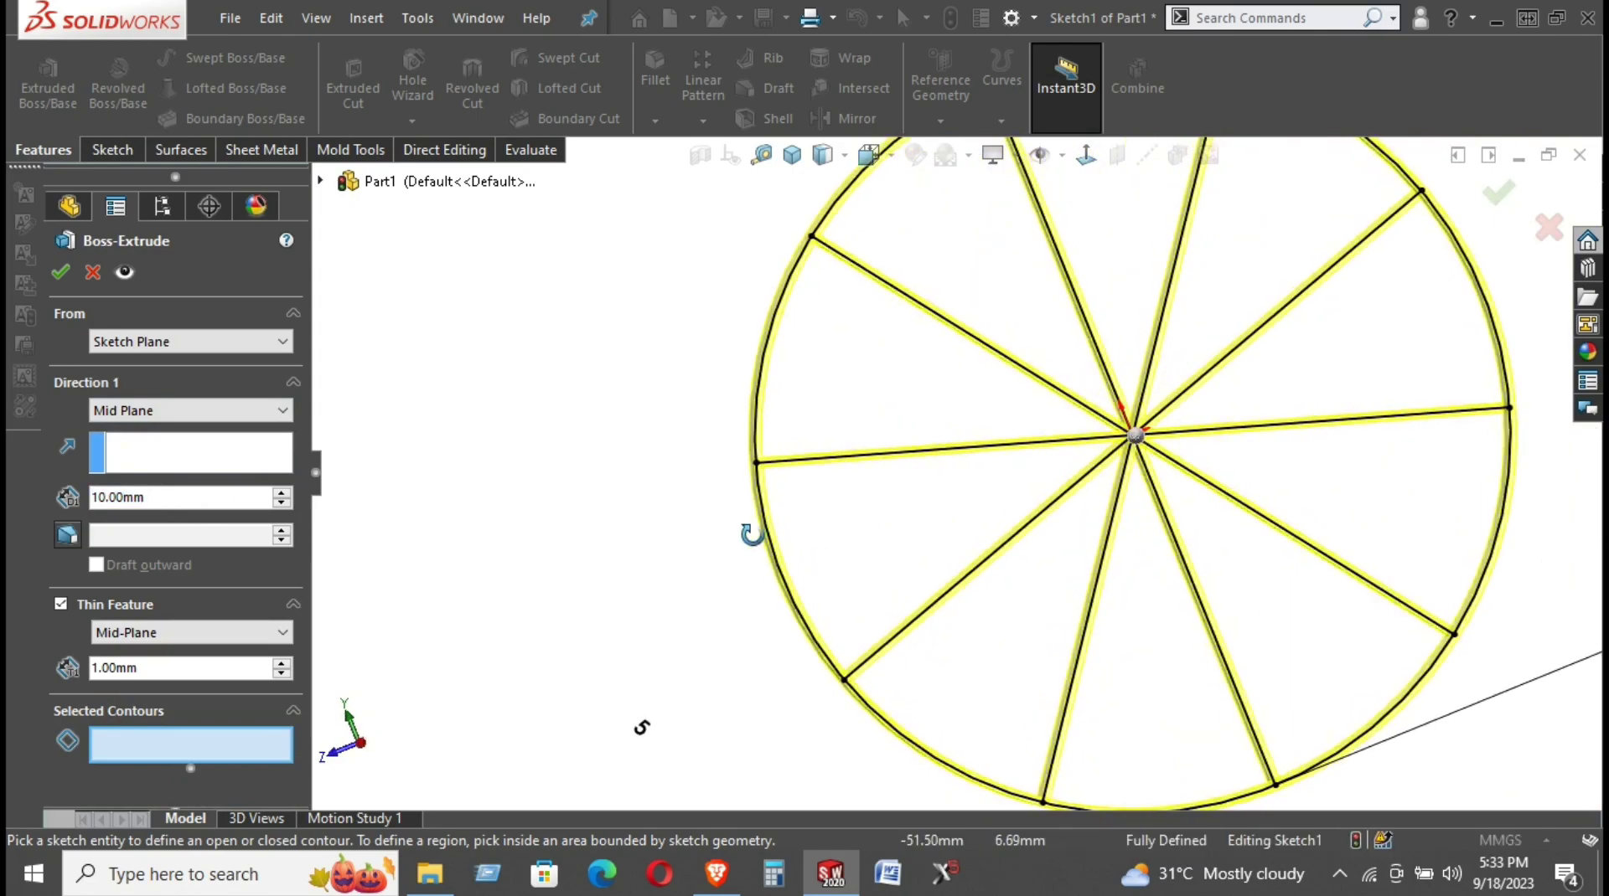
middle_click_drag(649, 574, 794, 533)
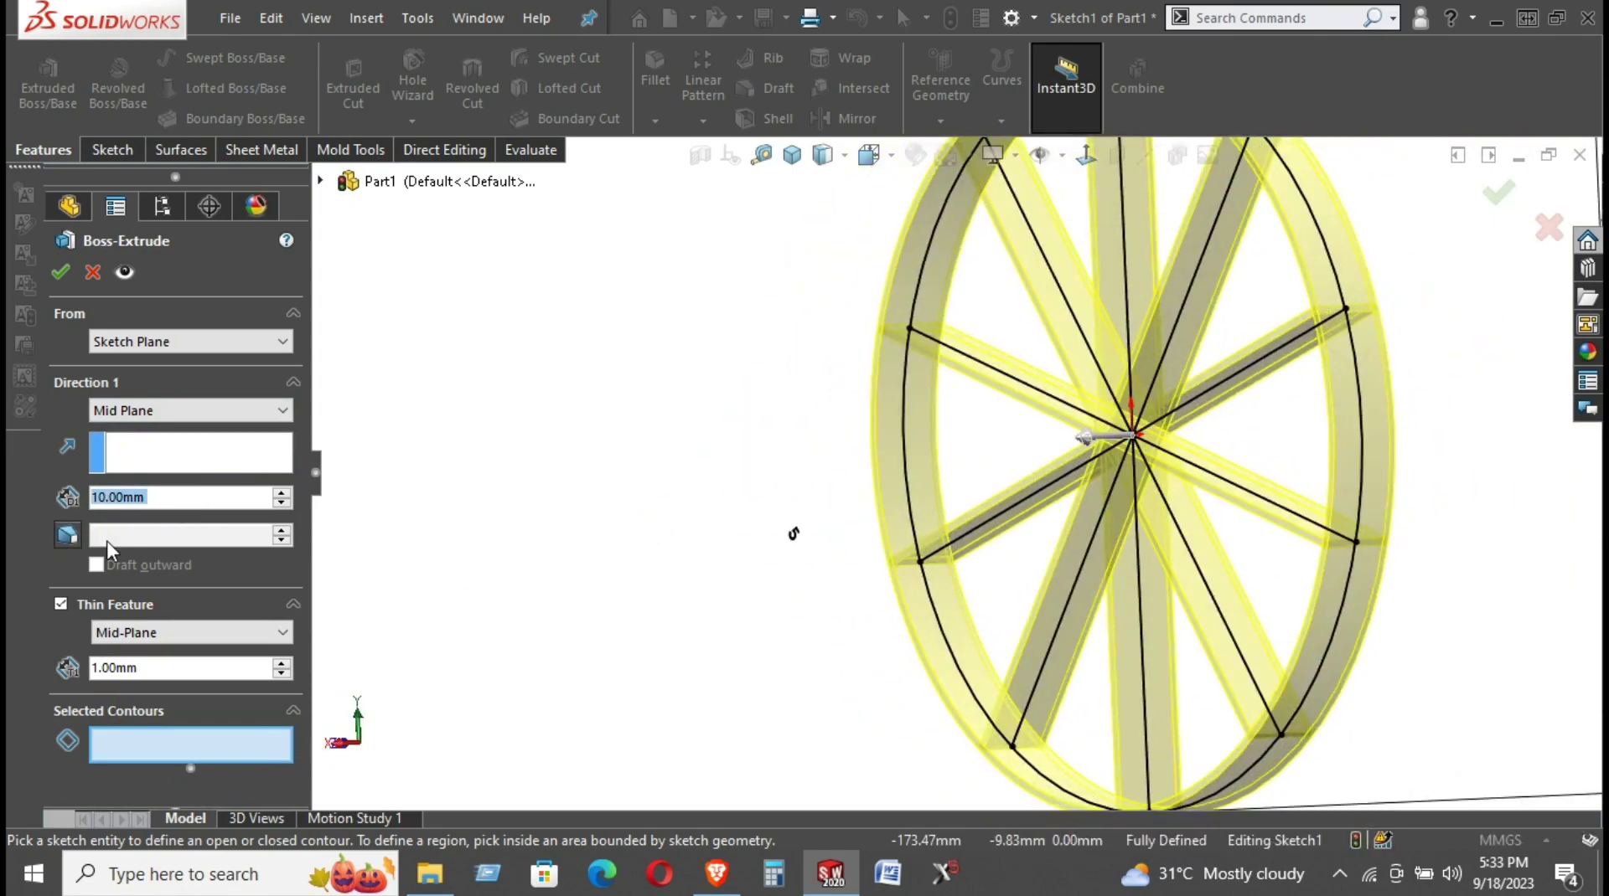
type("2")
key("Return")
scroll(969, 551, "down", 3)
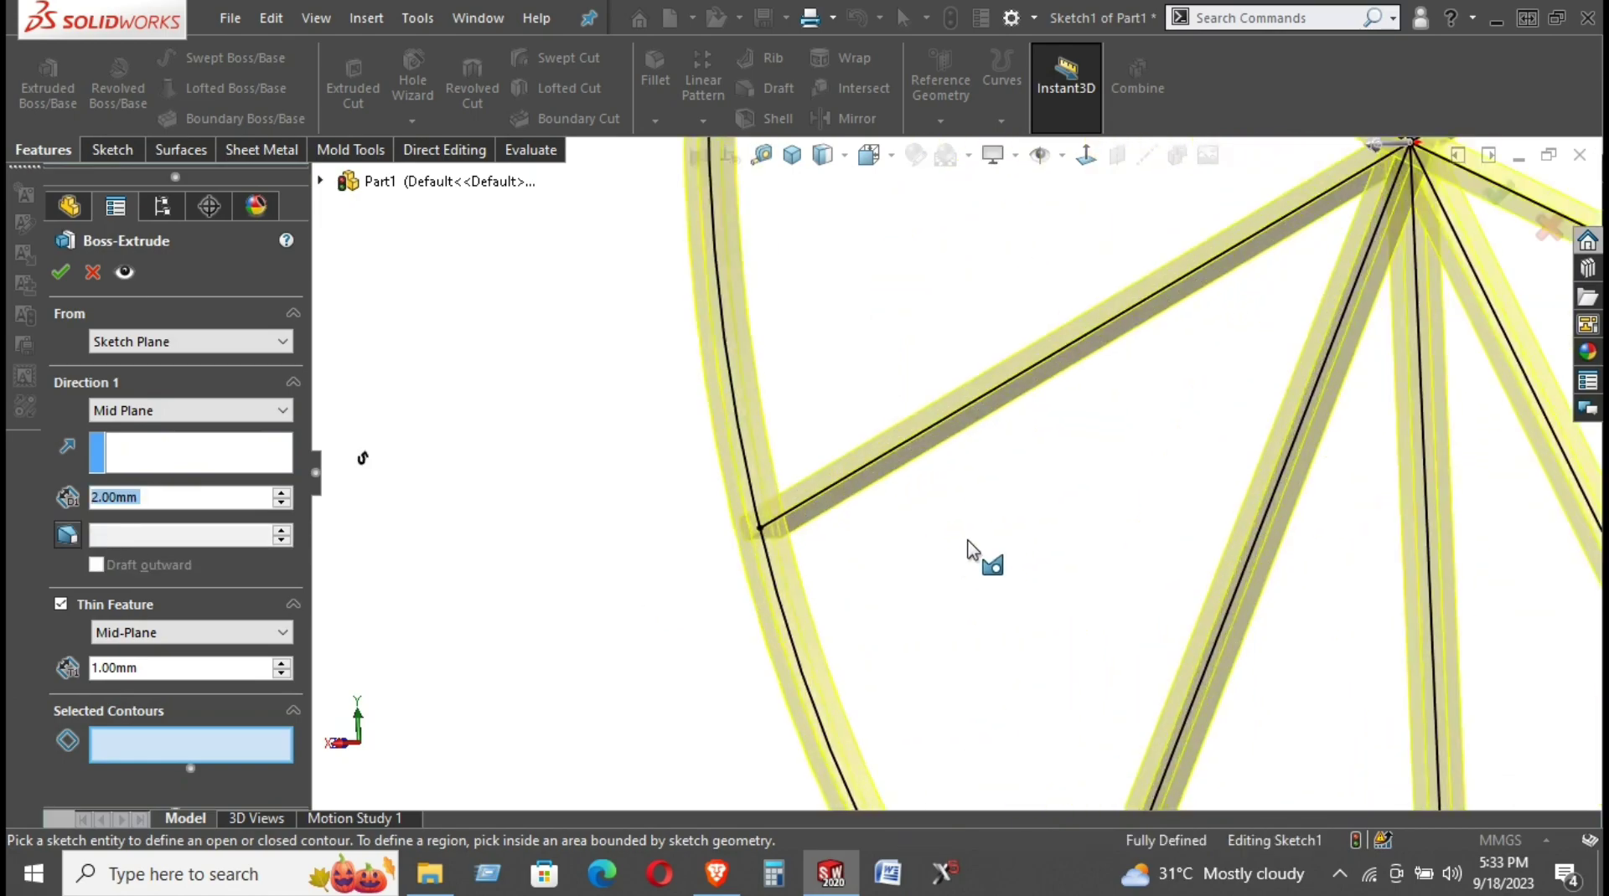
middle_click_drag(969, 551, 1156, 412)
scroll(1156, 419, "up", 3)
mouse_move(1142, 467)
middle_mouse_down()
mouse_move(1032, 426)
mouse_move(977, 506)
middle_mouse_up()
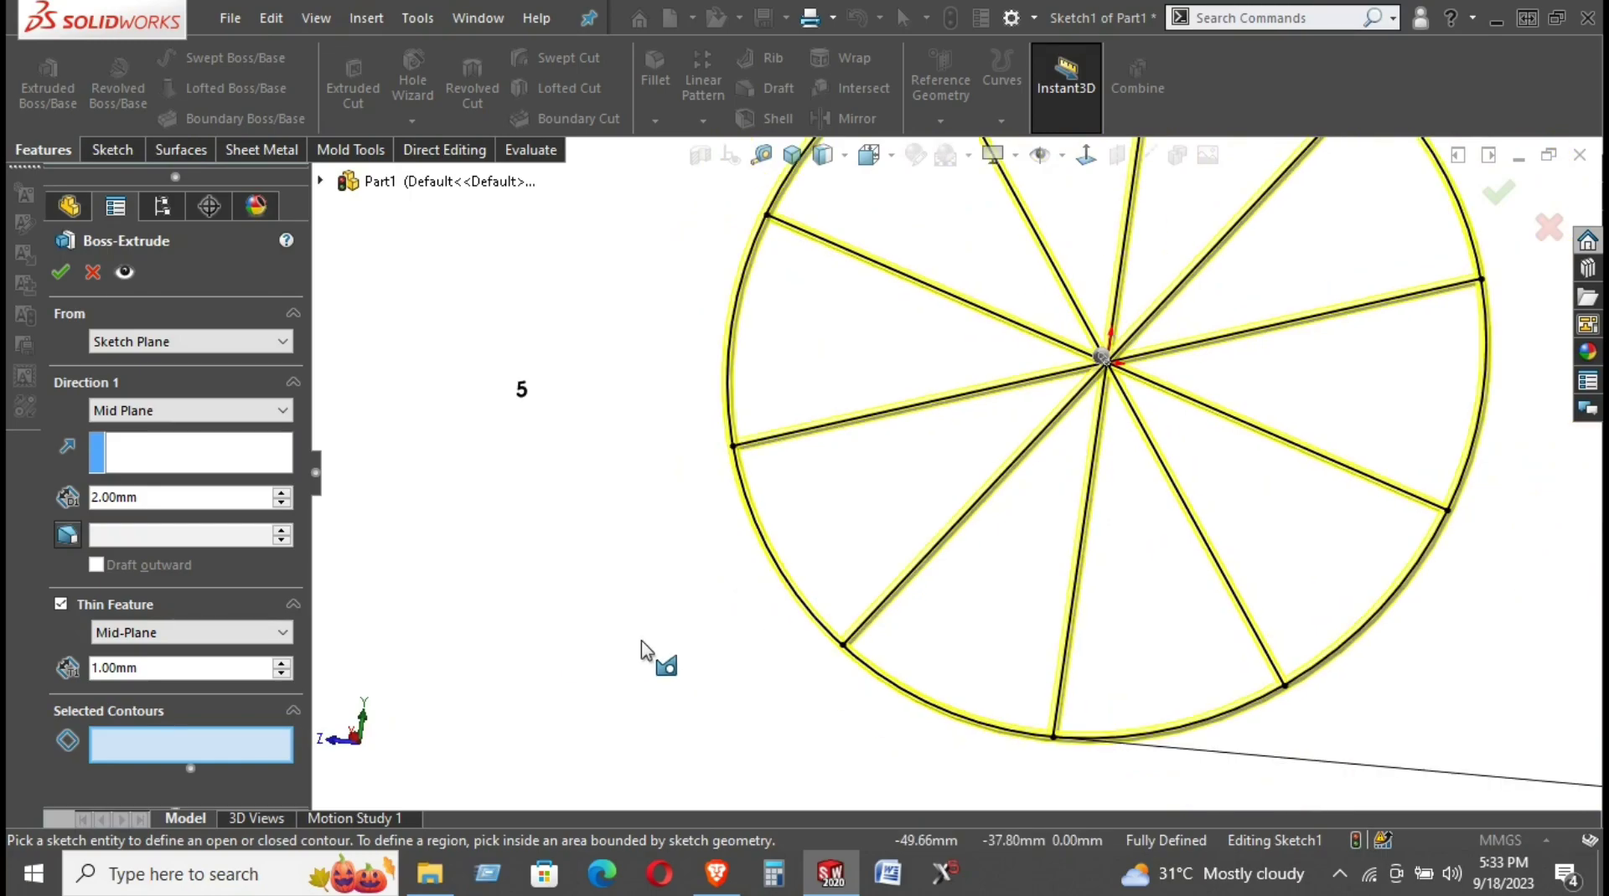
mouse_move(641, 649)
middle_mouse_down()
mouse_move(611, 692)
mouse_move(595, 637)
middle_mouse_up()
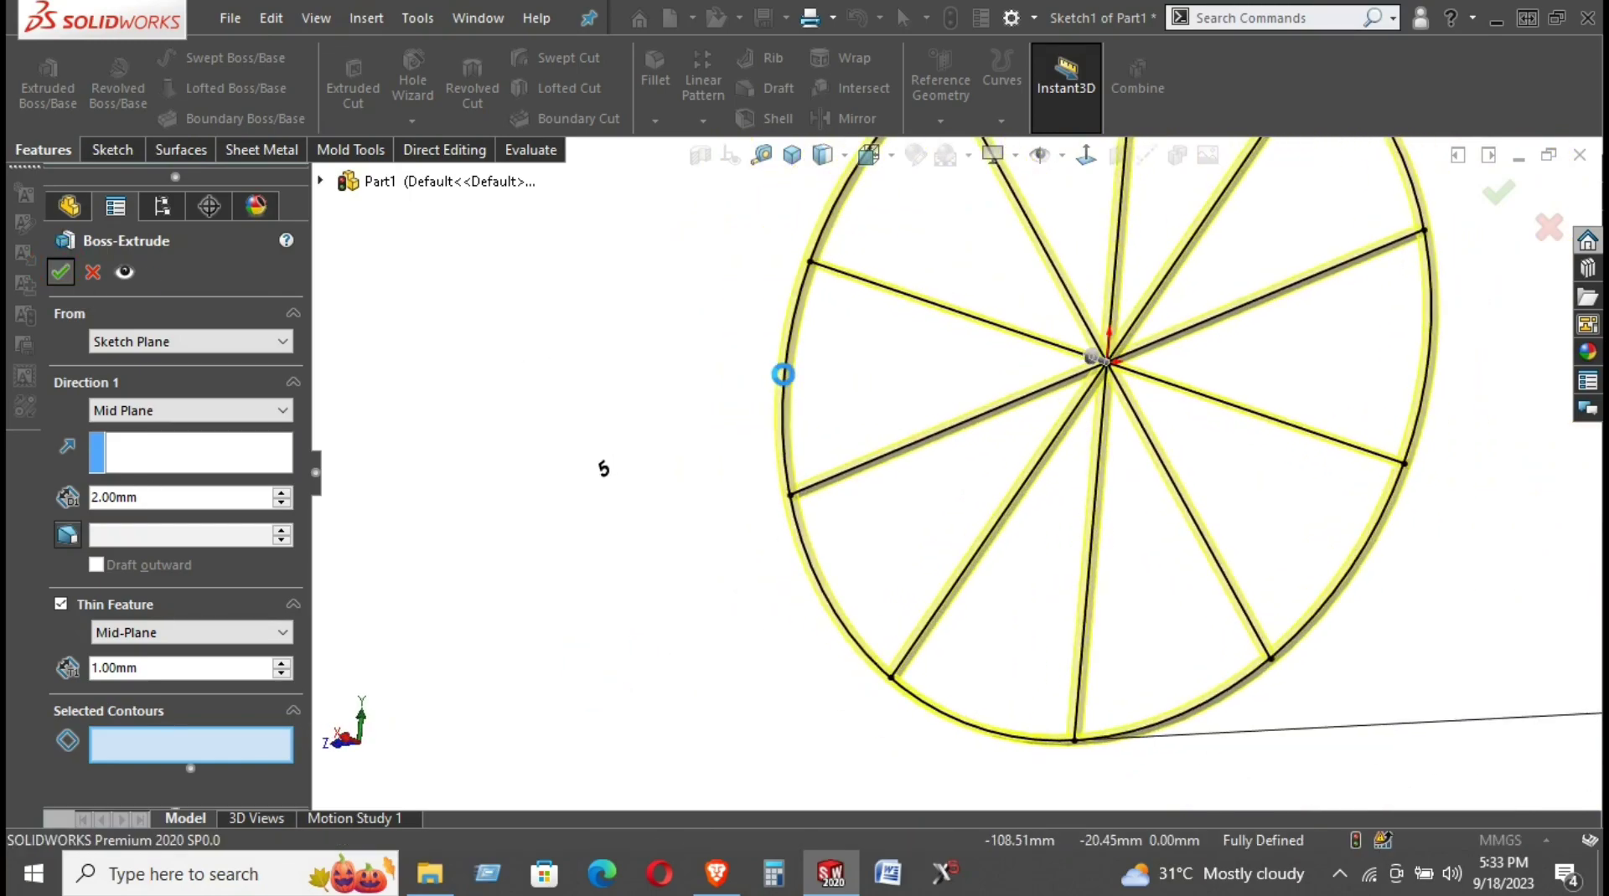
left_click(1249, 485)
scroll(1056, 441, "down", 5)
middle_click_drag(1062, 431, 1131, 340)
scroll(1123, 352, "up", 5)
scroll(787, 402, "down", 3)
scroll(901, 412, "down", 3)
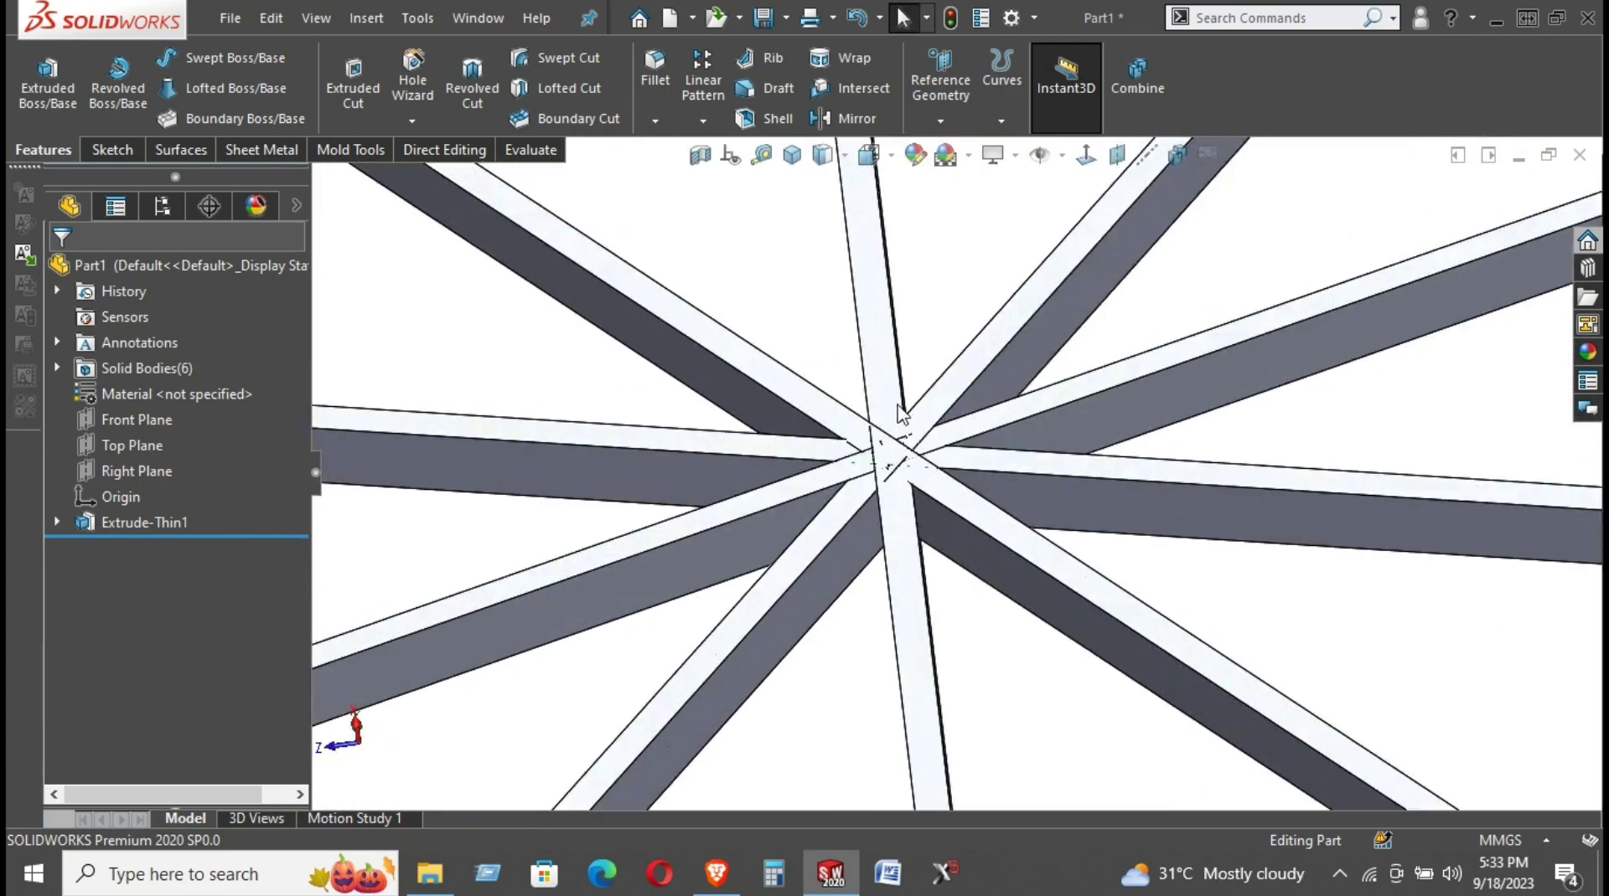
left_click(875, 377)
right_click(874, 368)
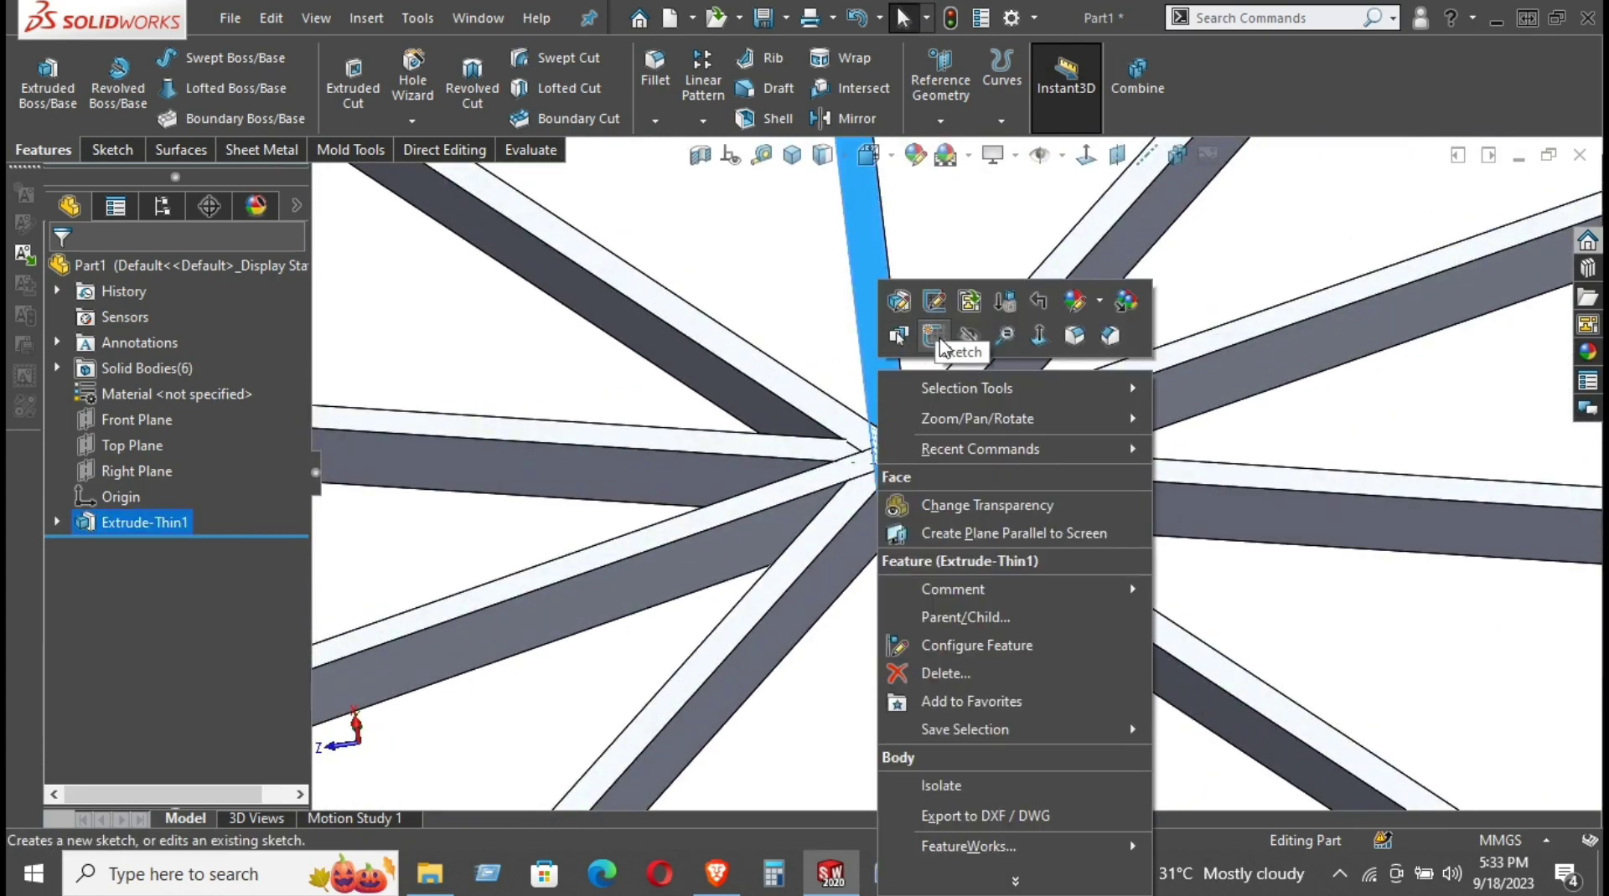
left_click(929, 335)
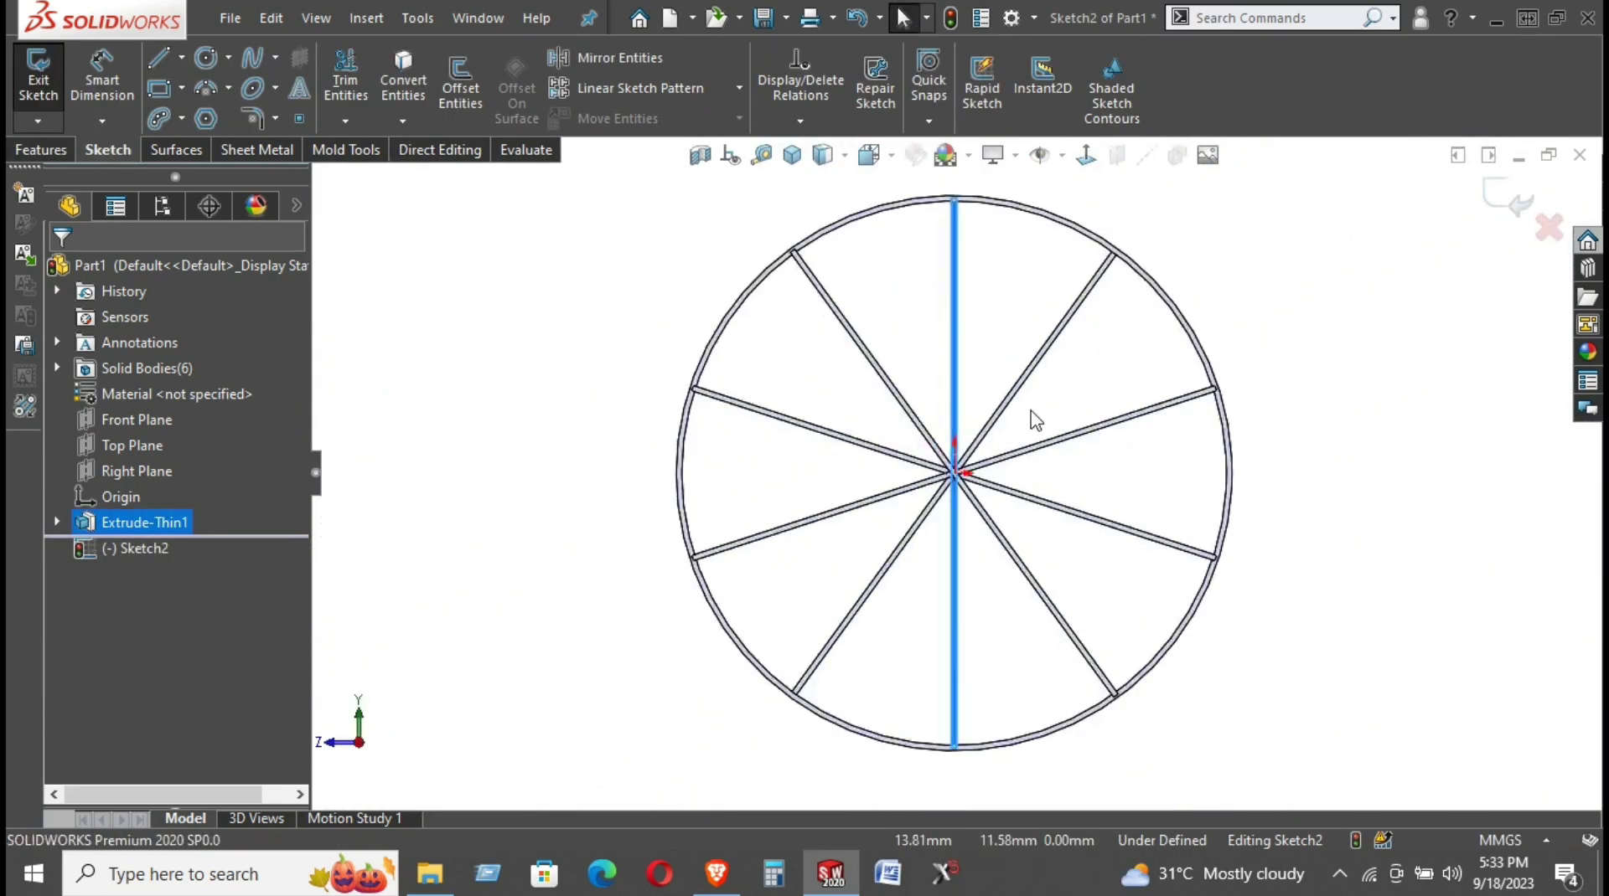
left_click(442, 271)
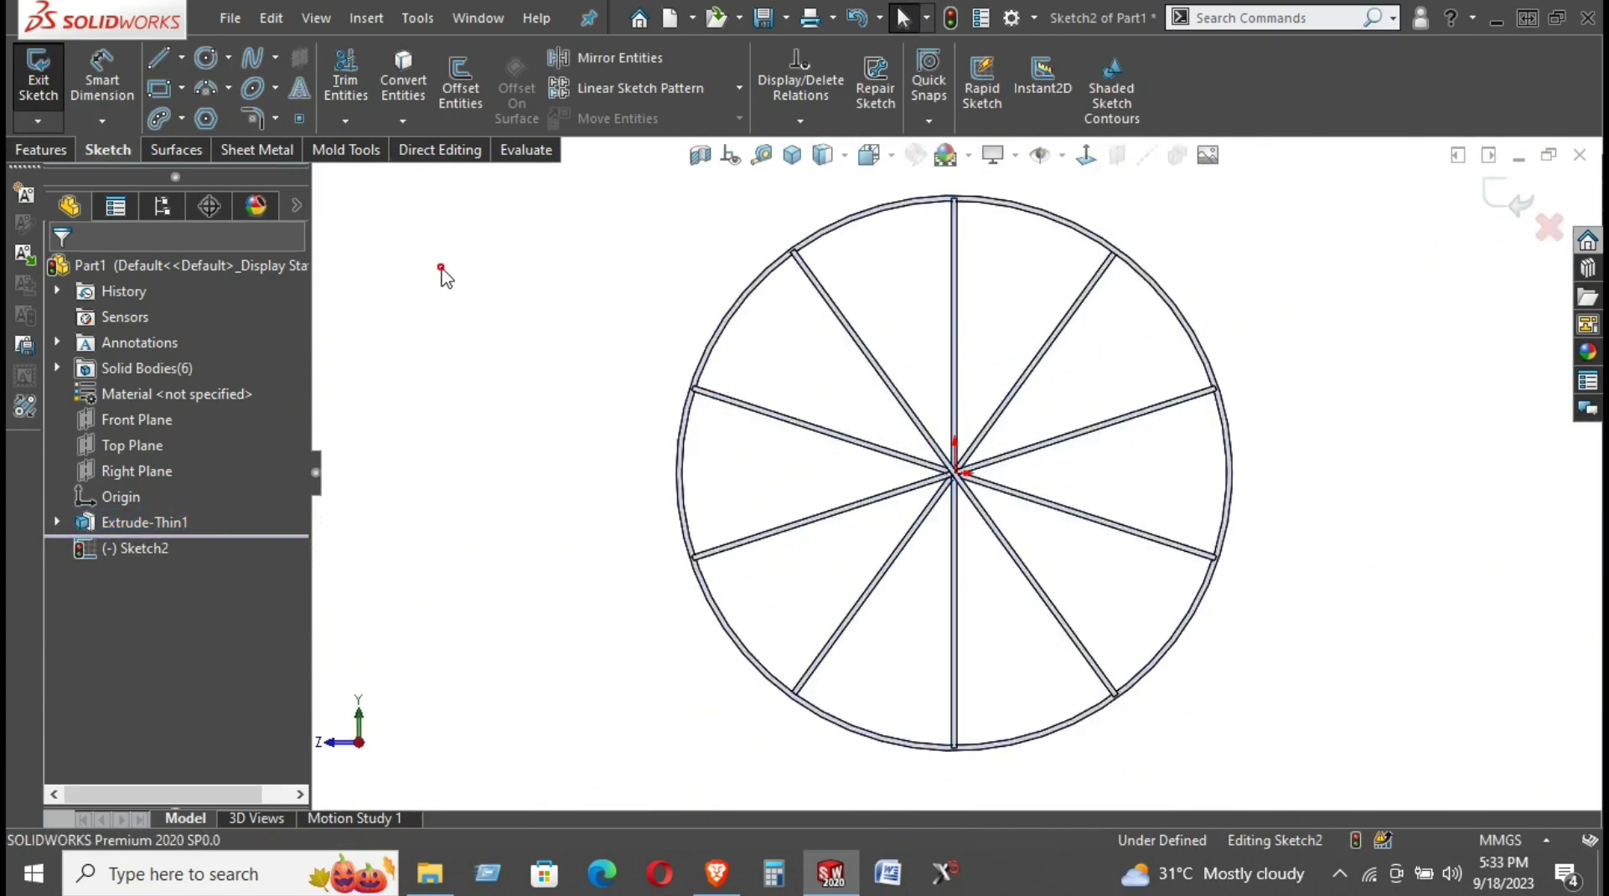
left_click(204, 60)
scroll(1013, 520, "down", 3)
scroll(963, 492, "down", 2)
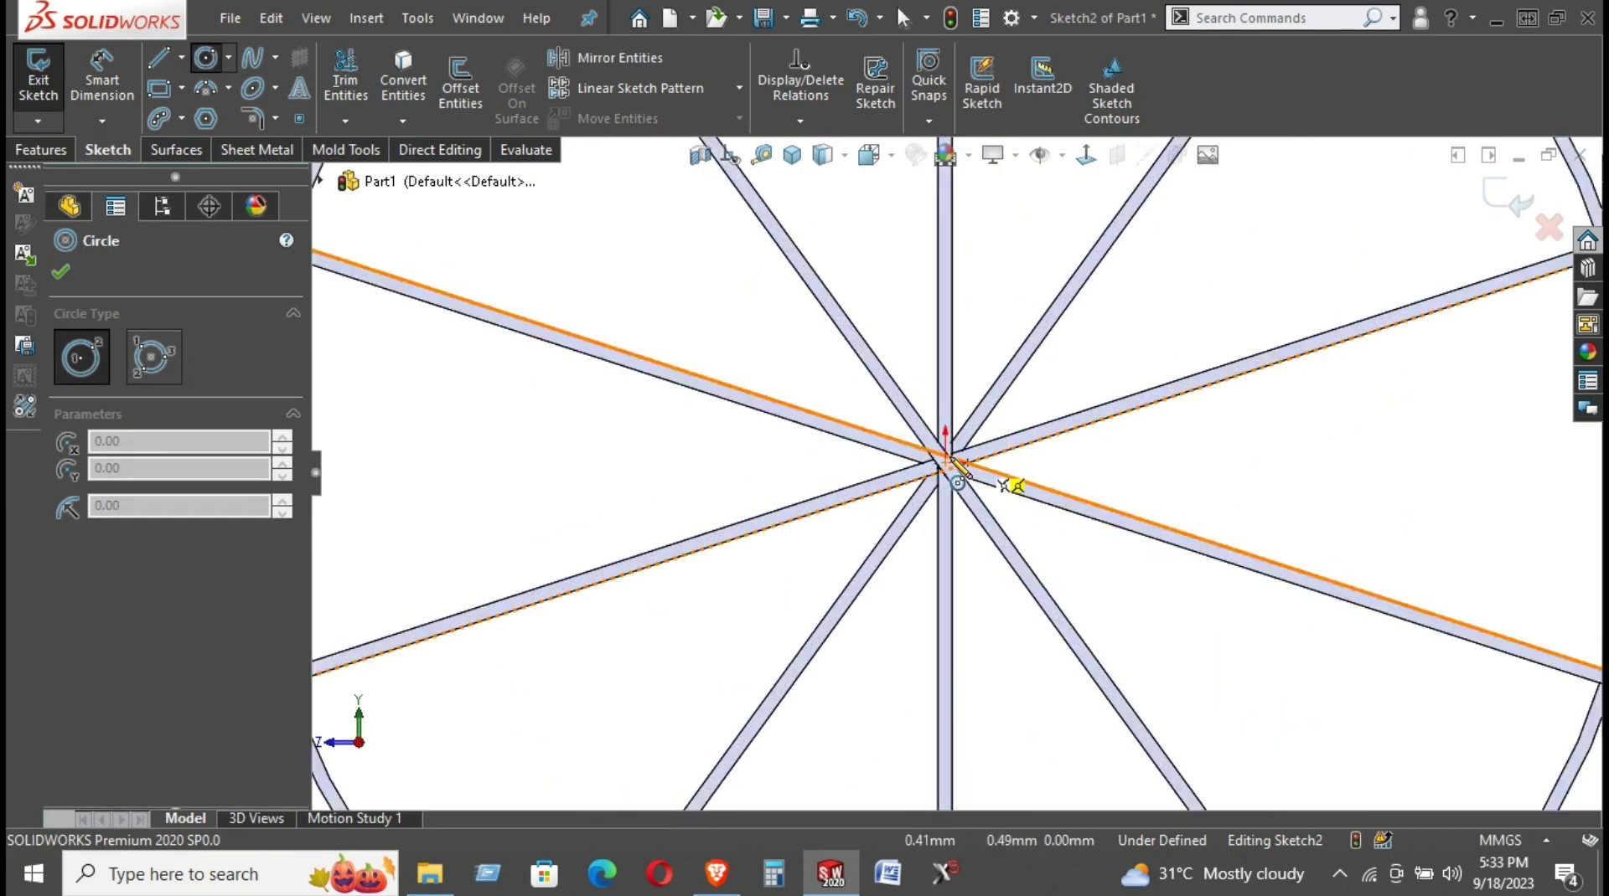
scroll(947, 469, "down", 3)
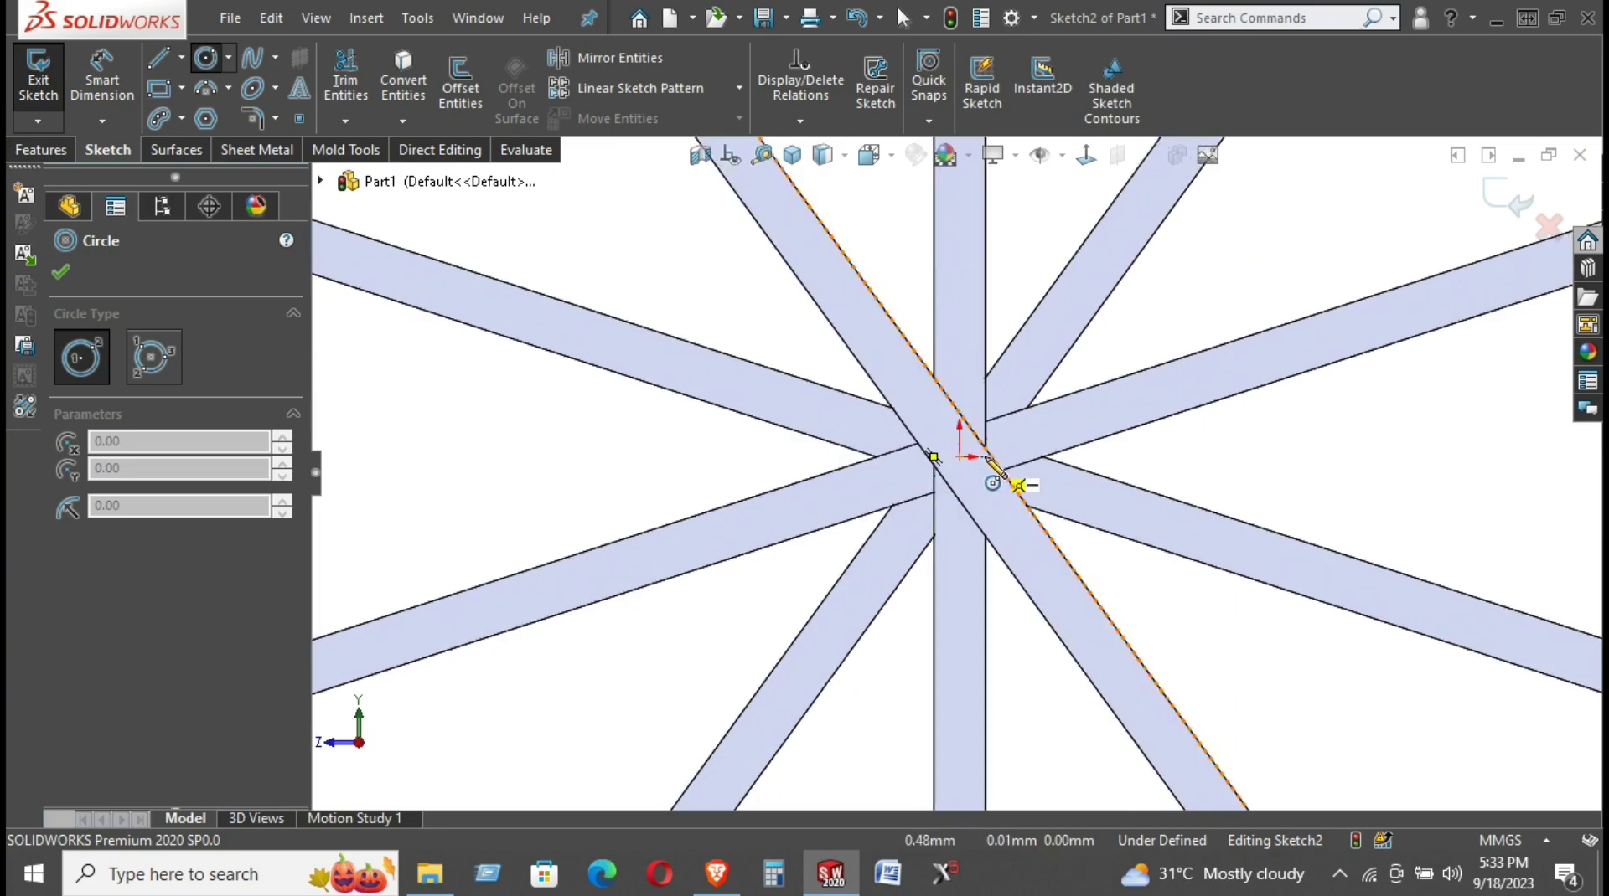
left_click_drag(959, 457, 965, 480)
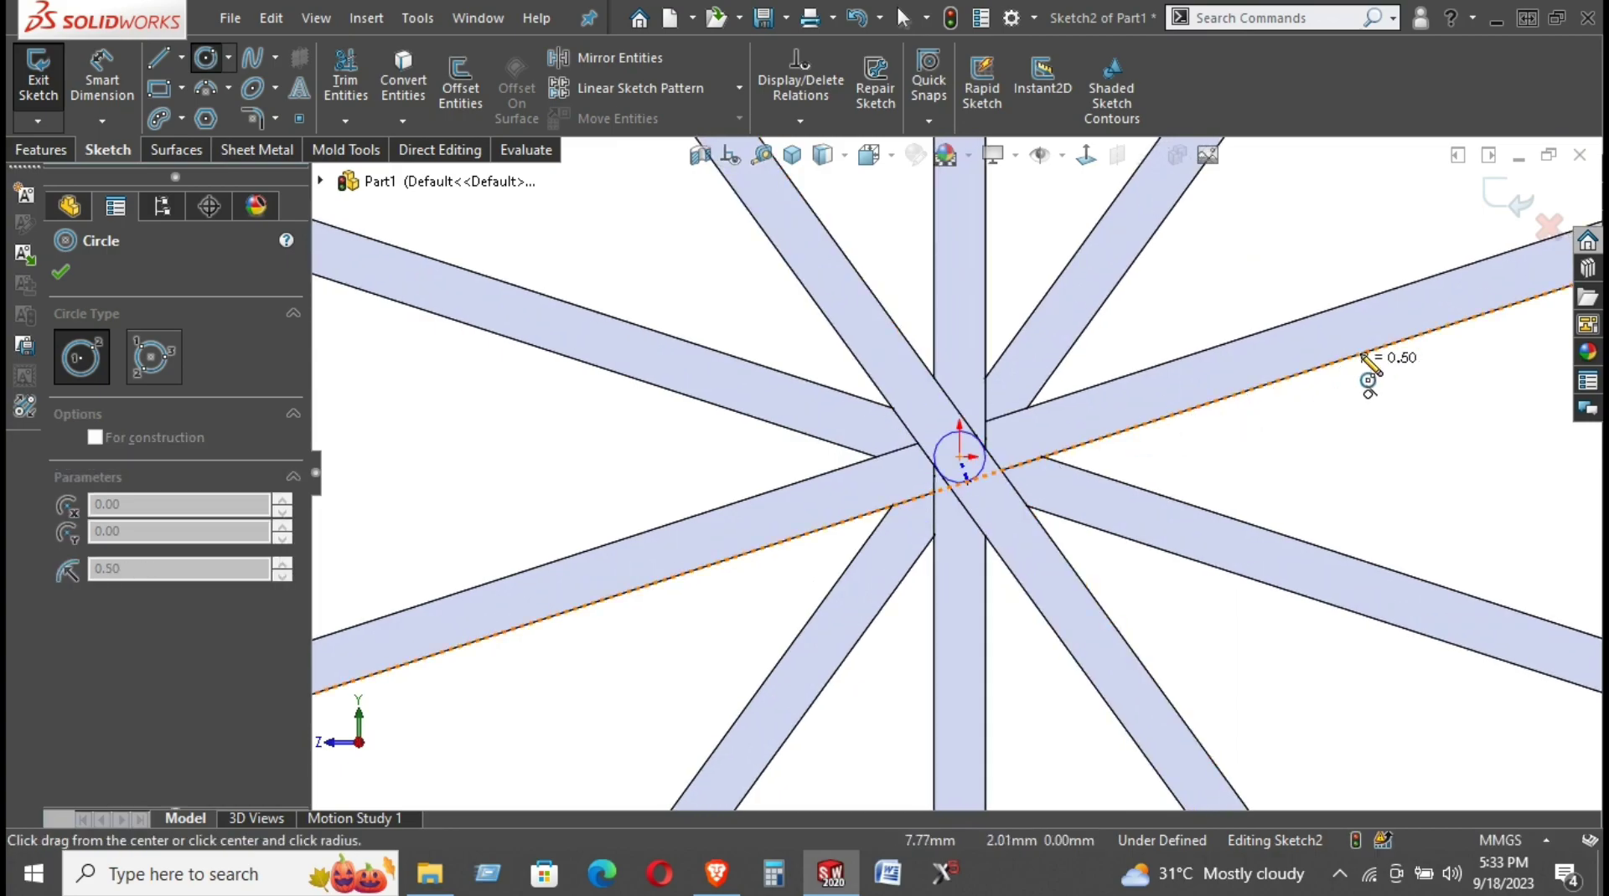
scroll(1362, 365, "up", 2)
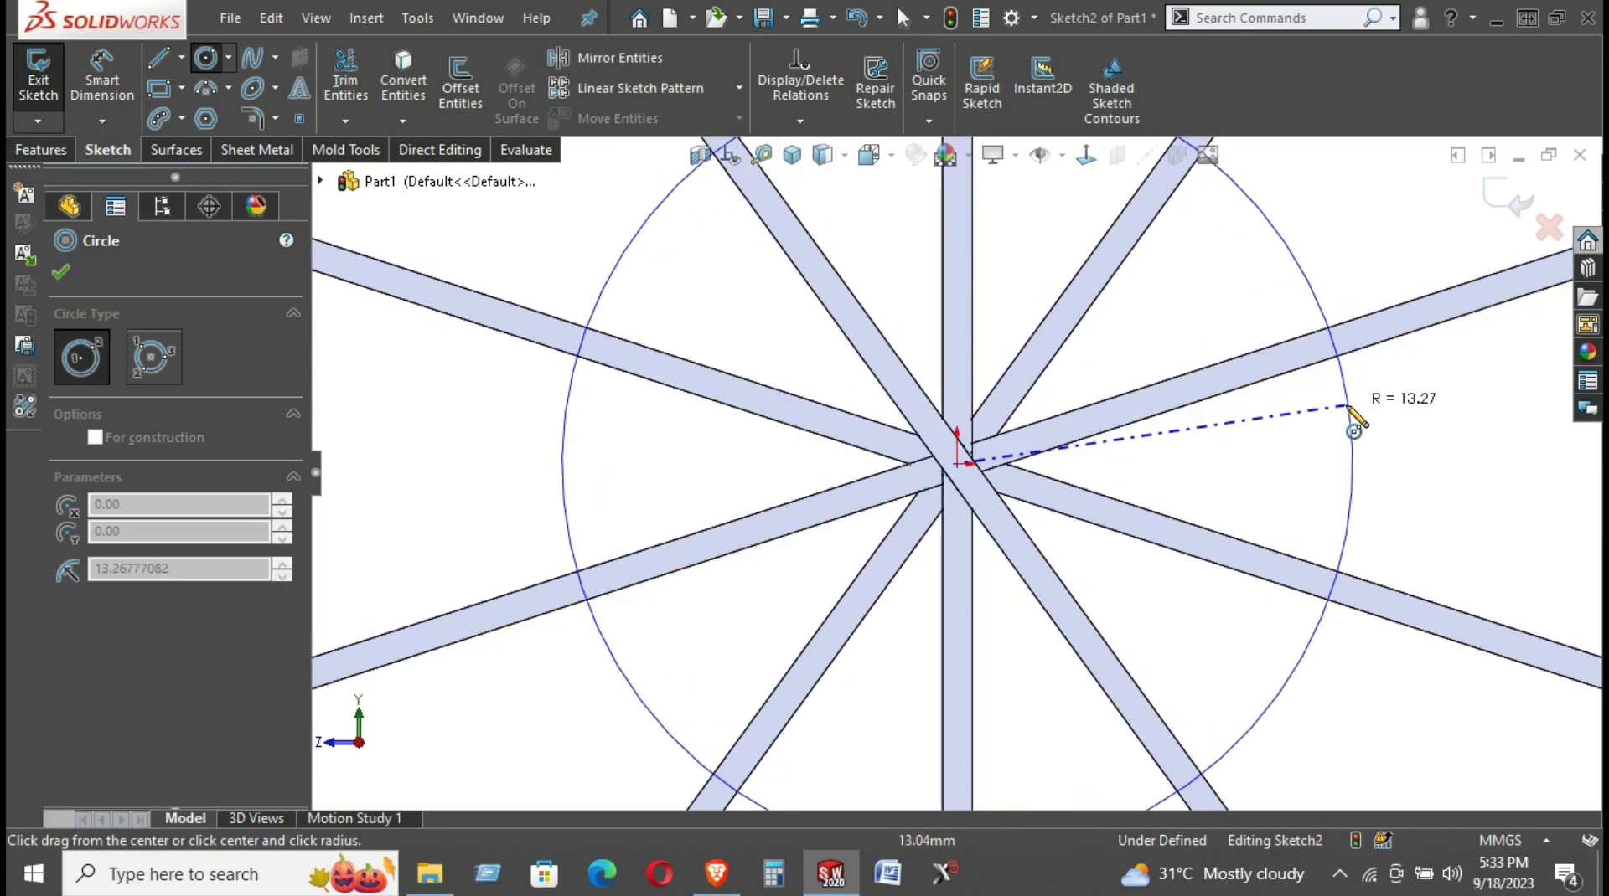
key("Escape")
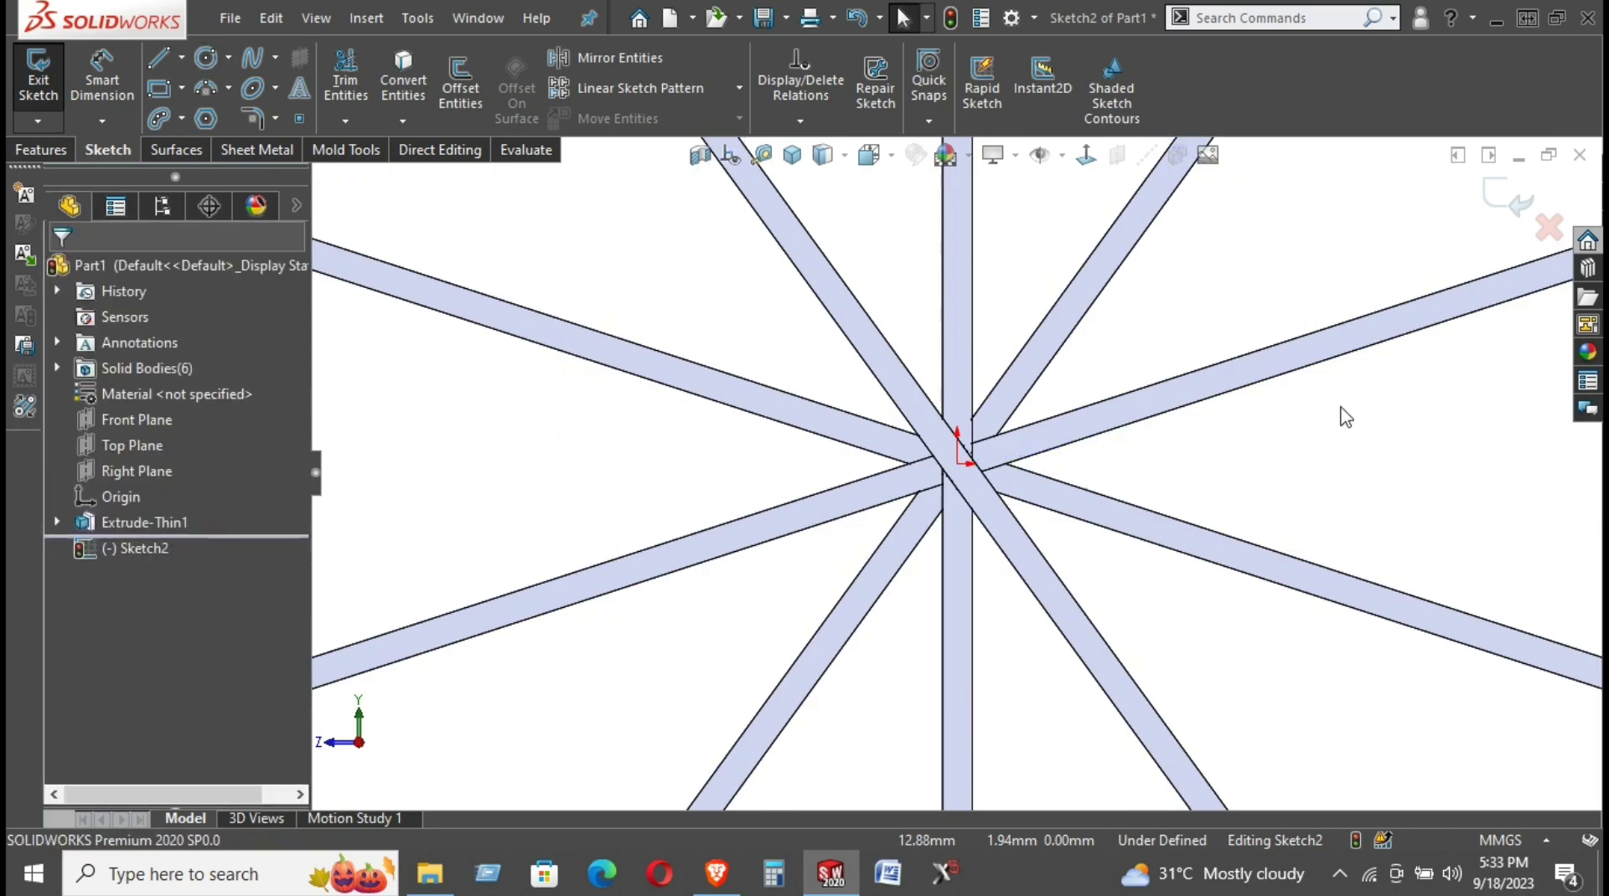
left_click(129, 466)
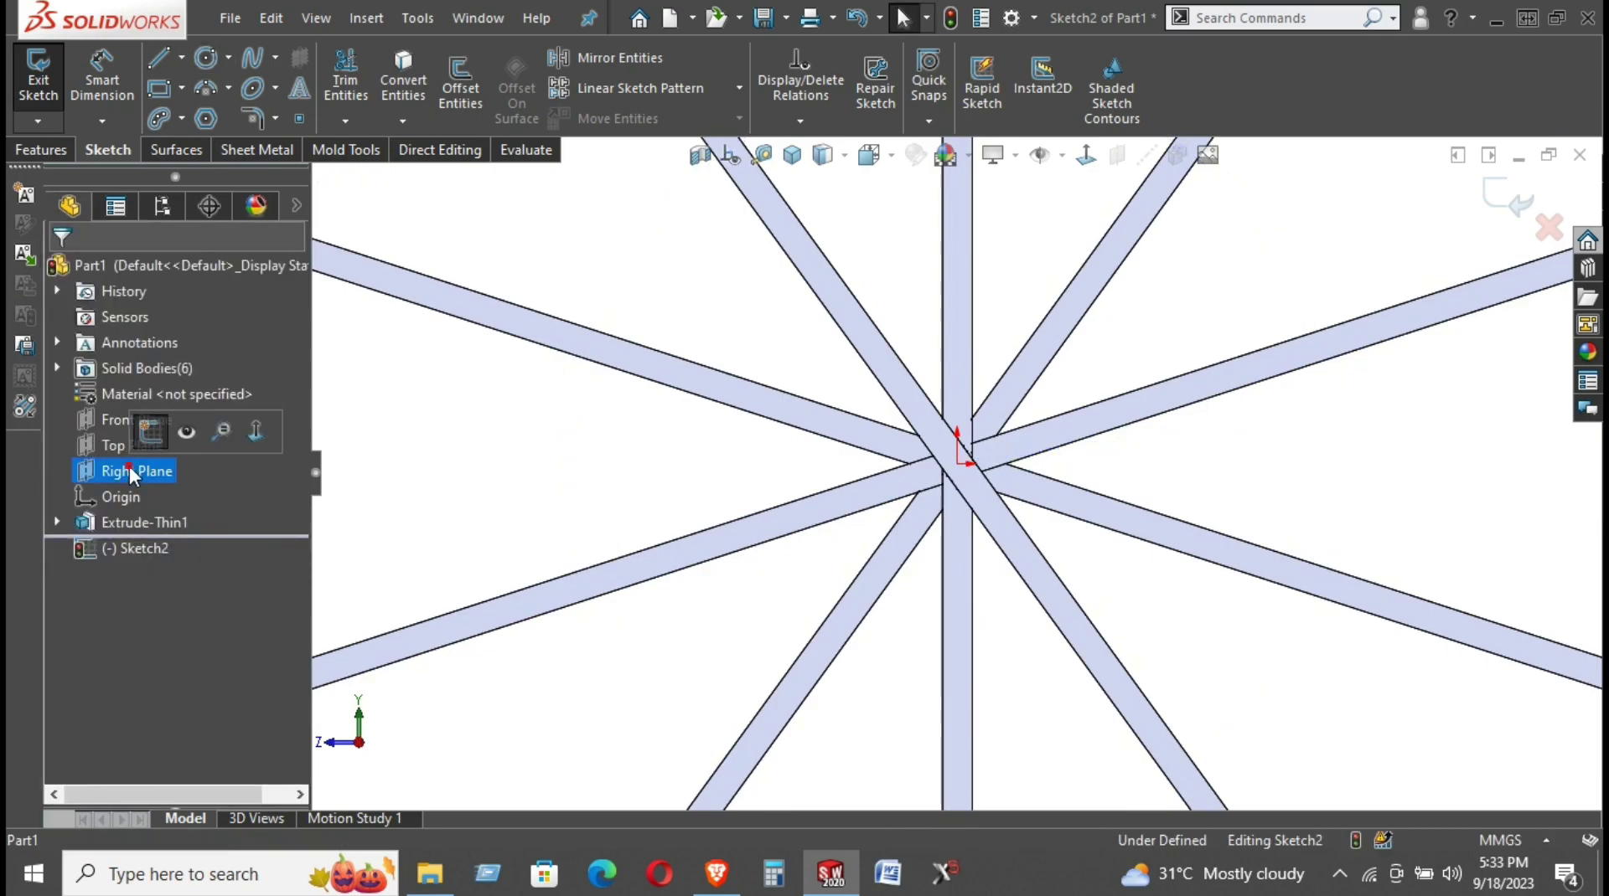
key("ctrl+8")
mouse_move(885, 416)
middle_mouse_down()
mouse_move(919, 450)
mouse_move(927, 416)
mouse_move(273, 417)
middle_mouse_up()
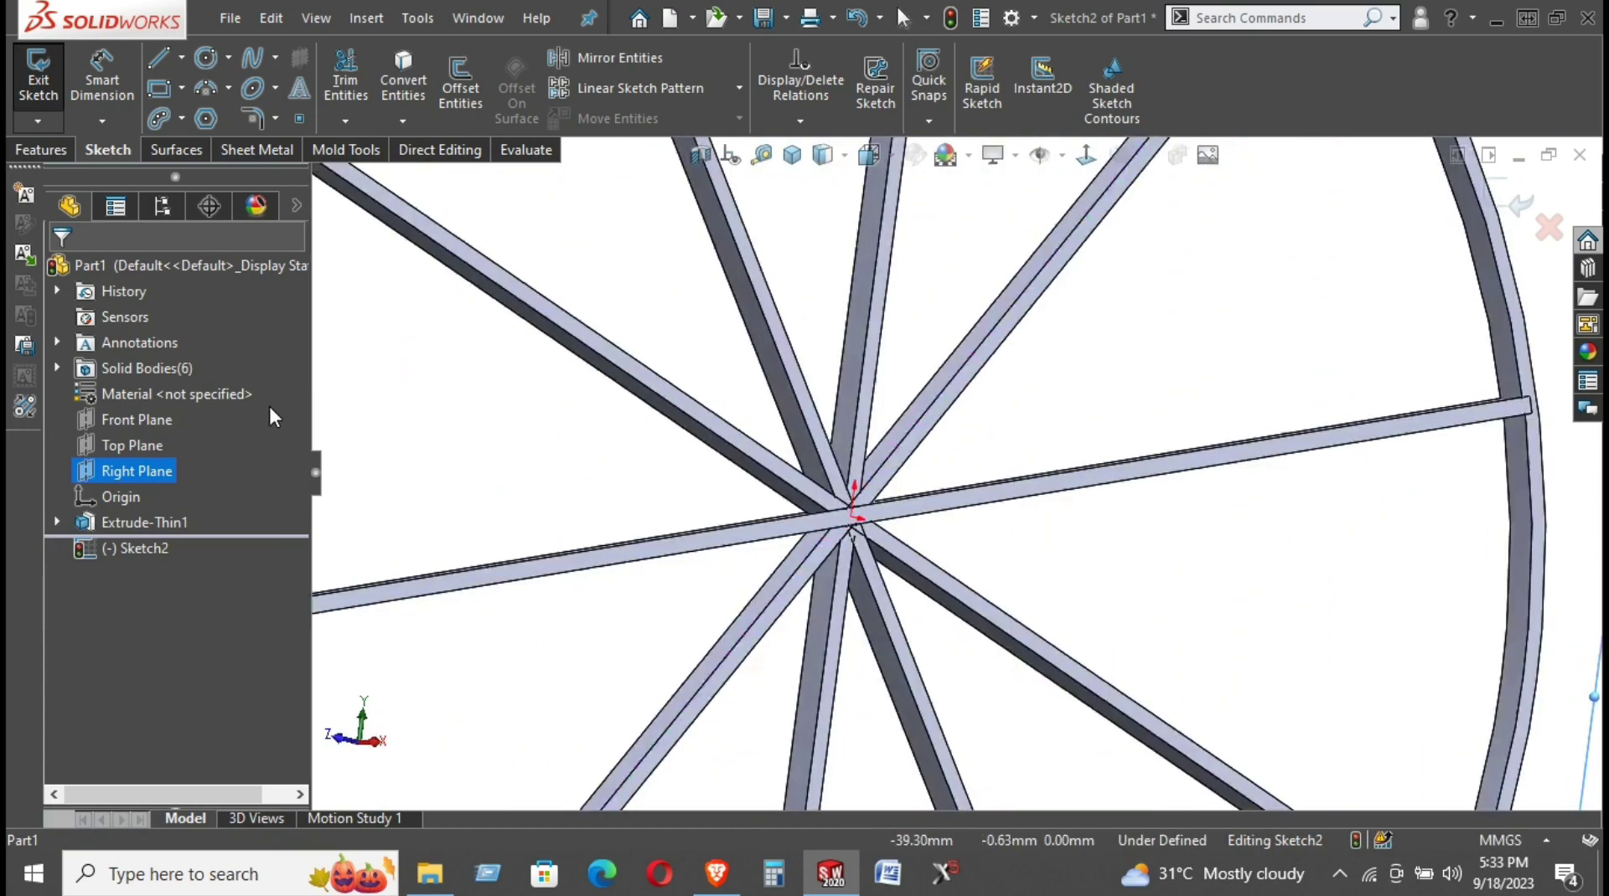
right_click(101, 473)
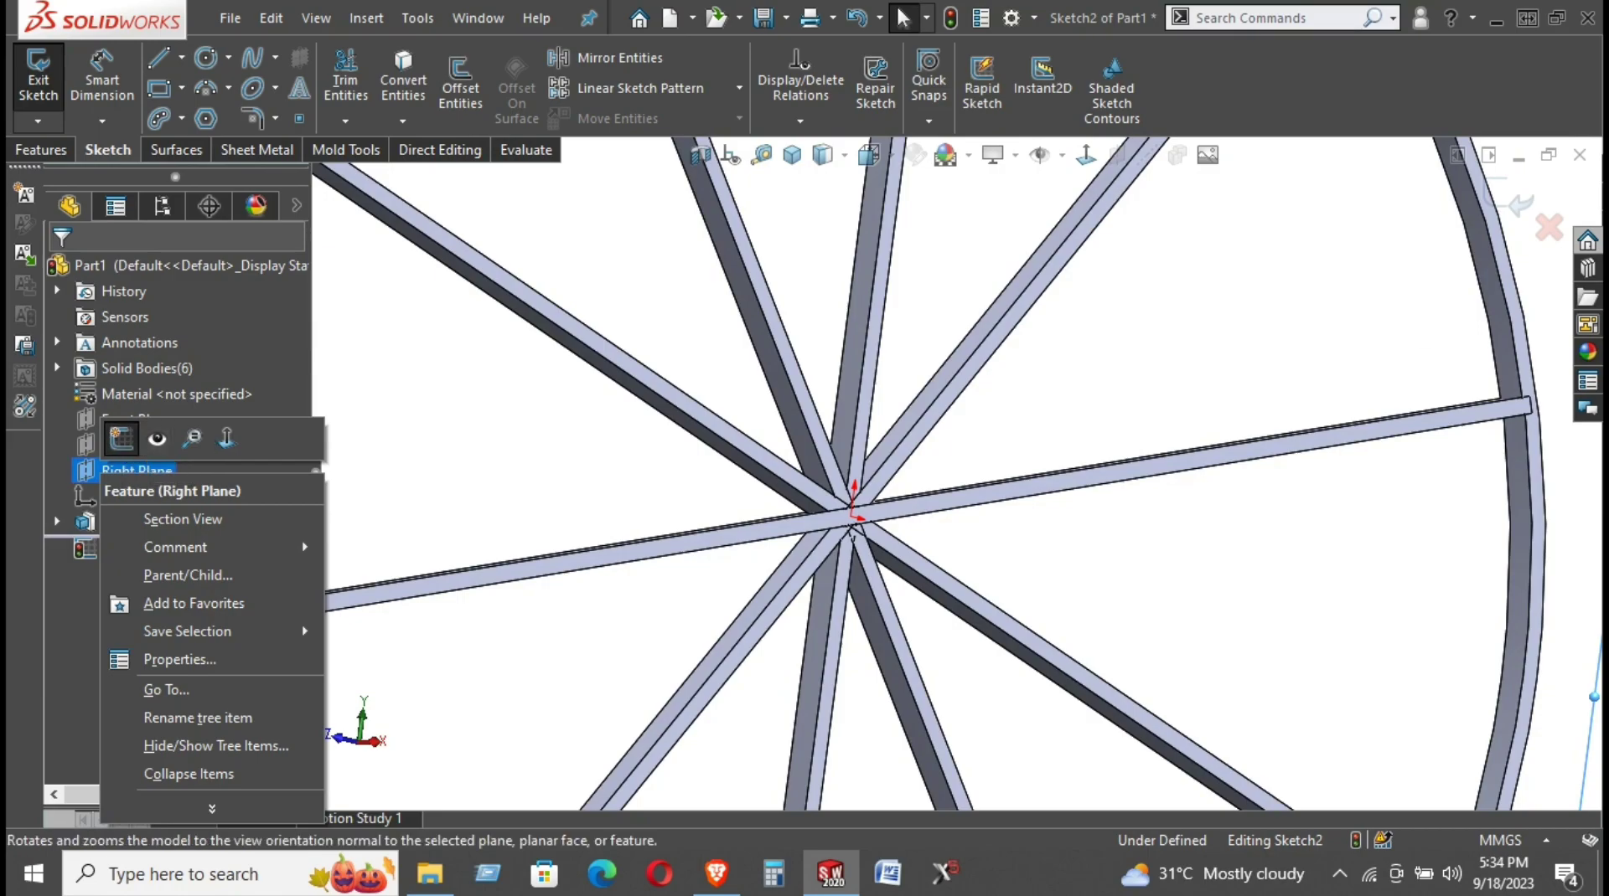
left_click(1549, 226)
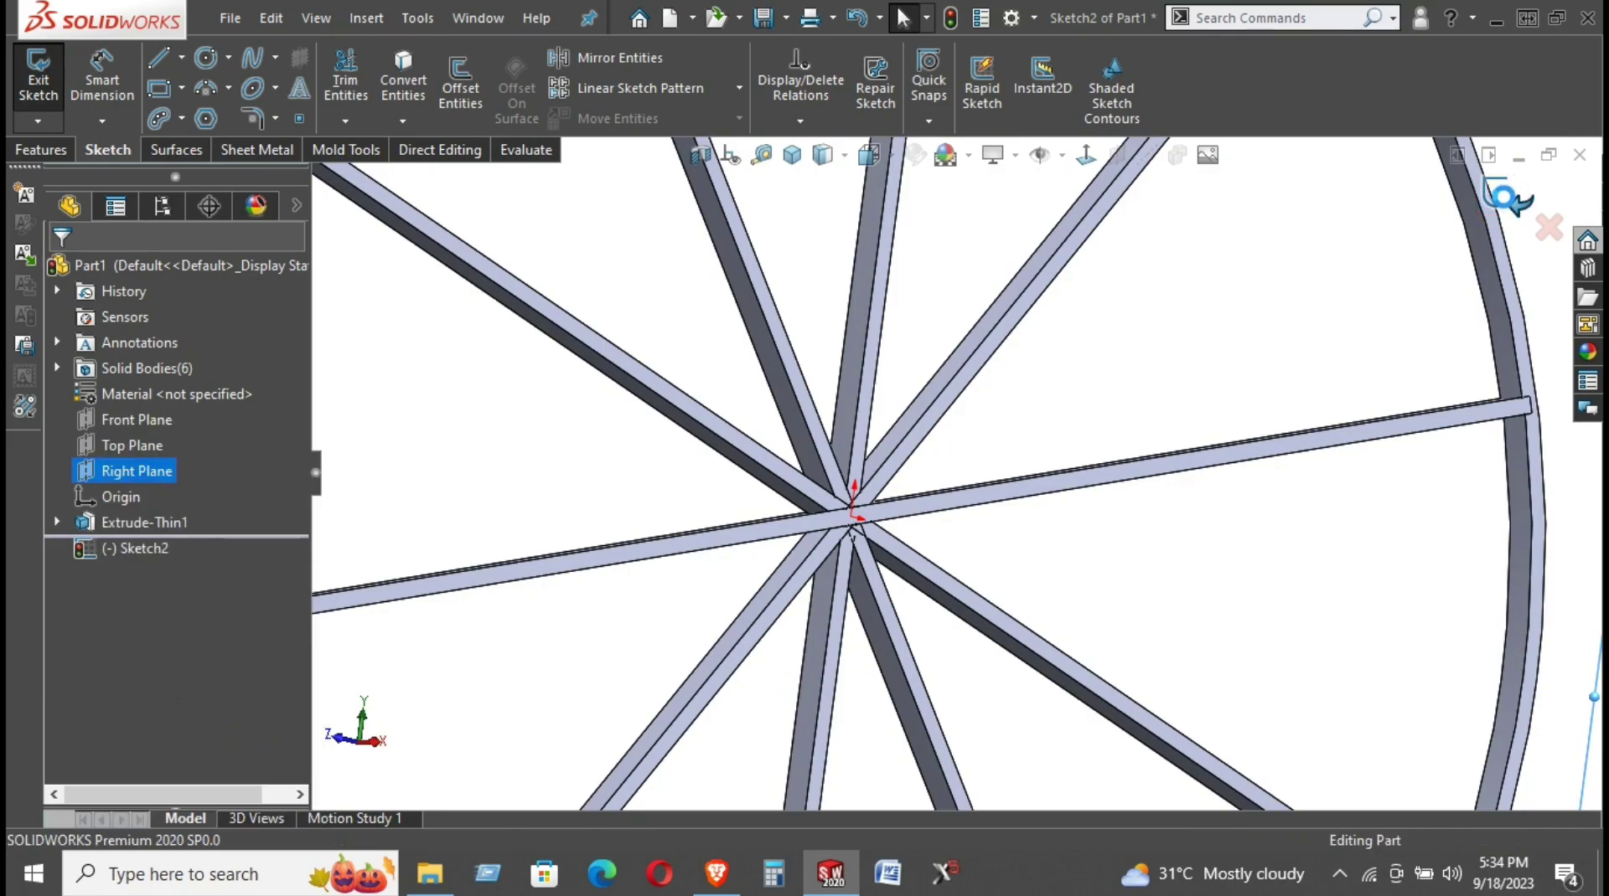
left_click(136, 474)
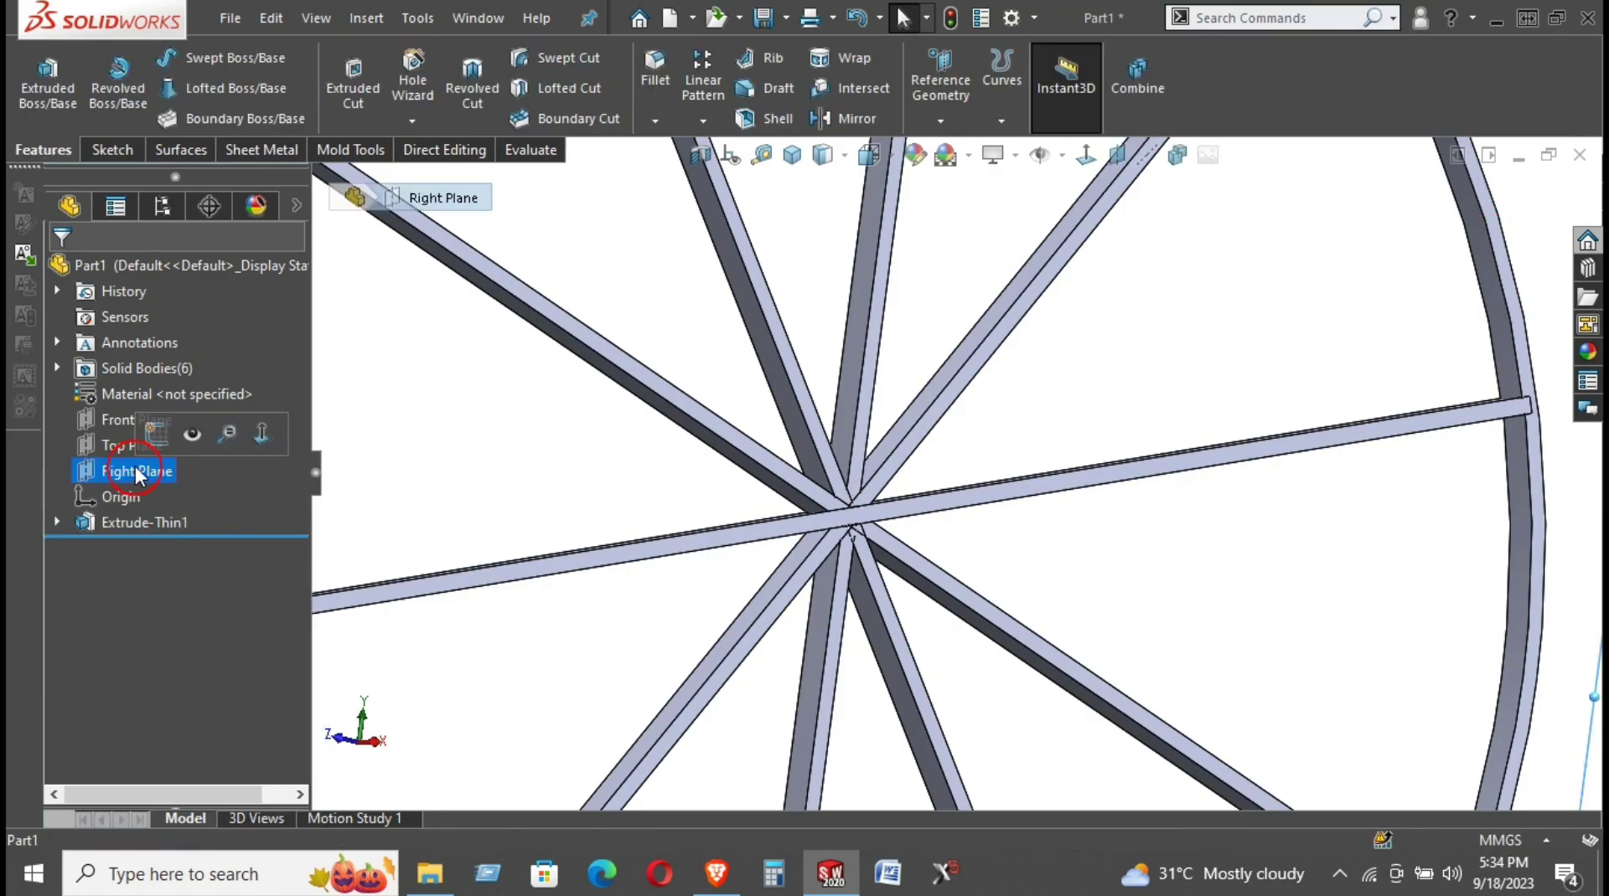
Start Sketch3 on the Right Plane and draw a circle centred on the wheel origin
left_click(162, 423)
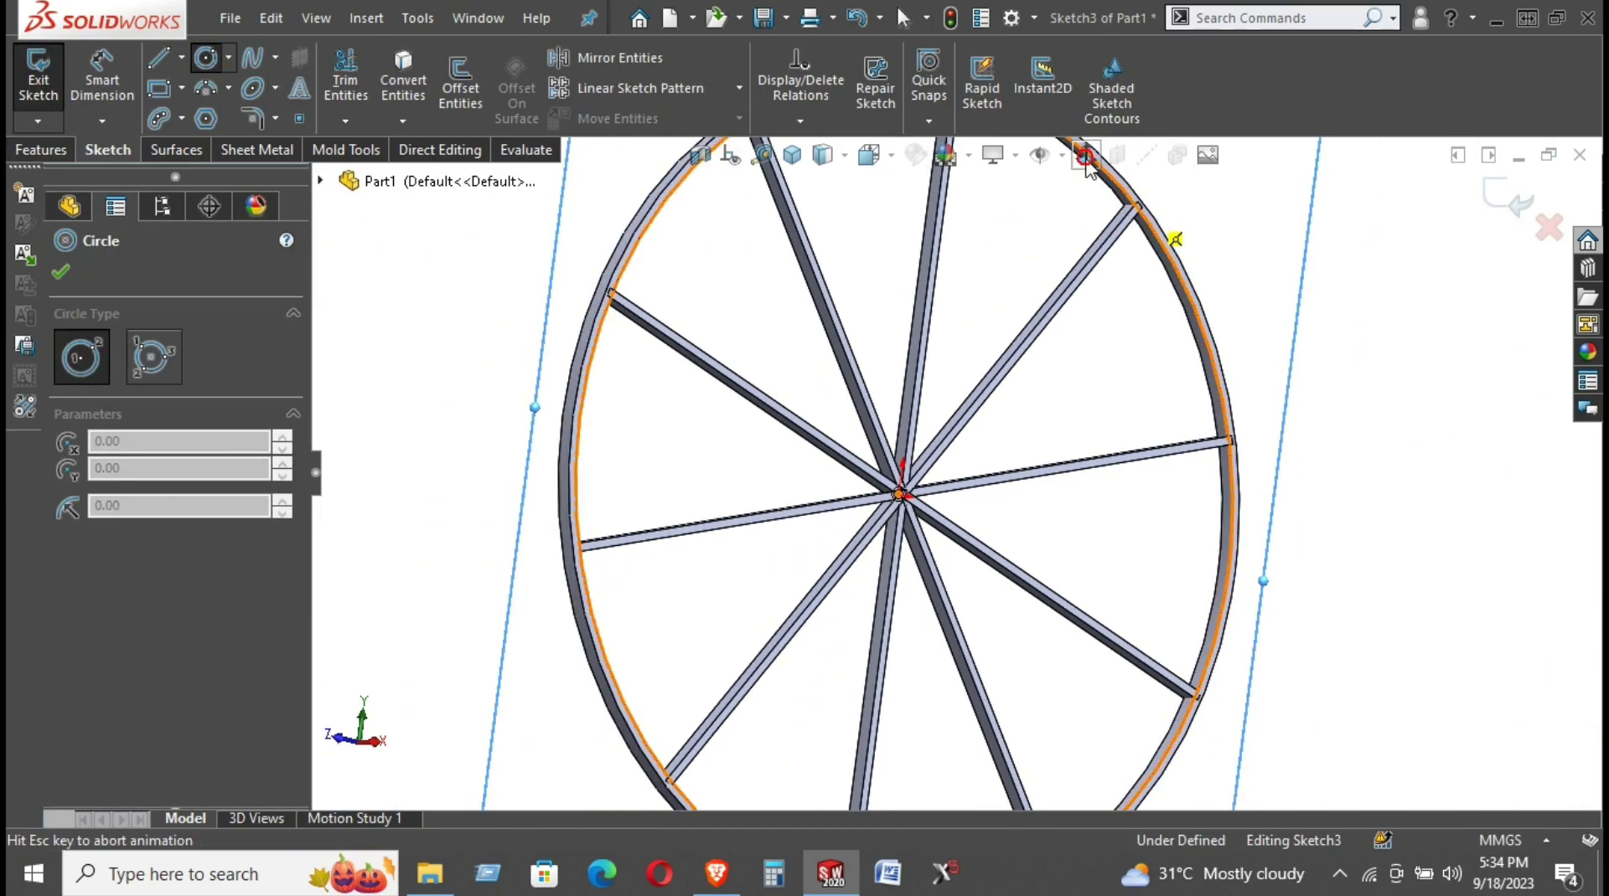
key("ctrl+8")
scroll(951, 493, "down", 2)
scroll(950, 490, "down", 2)
scroll(952, 482, "down", 2)
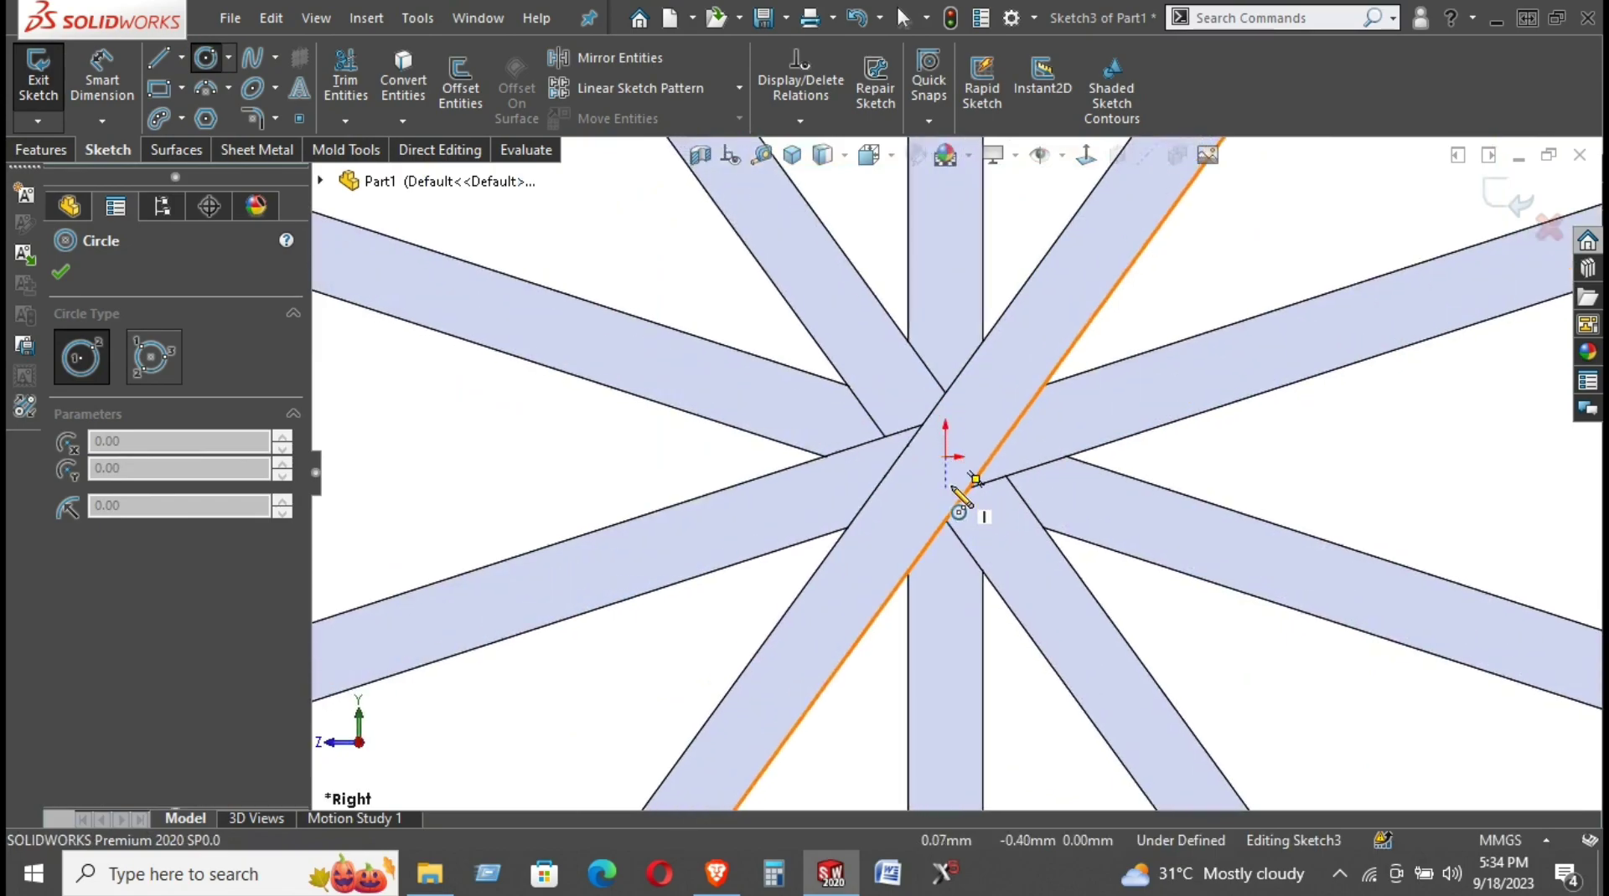
scroll(954, 474, "down", 2)
left_click(940, 444)
scroll(942, 448, "up", 3)
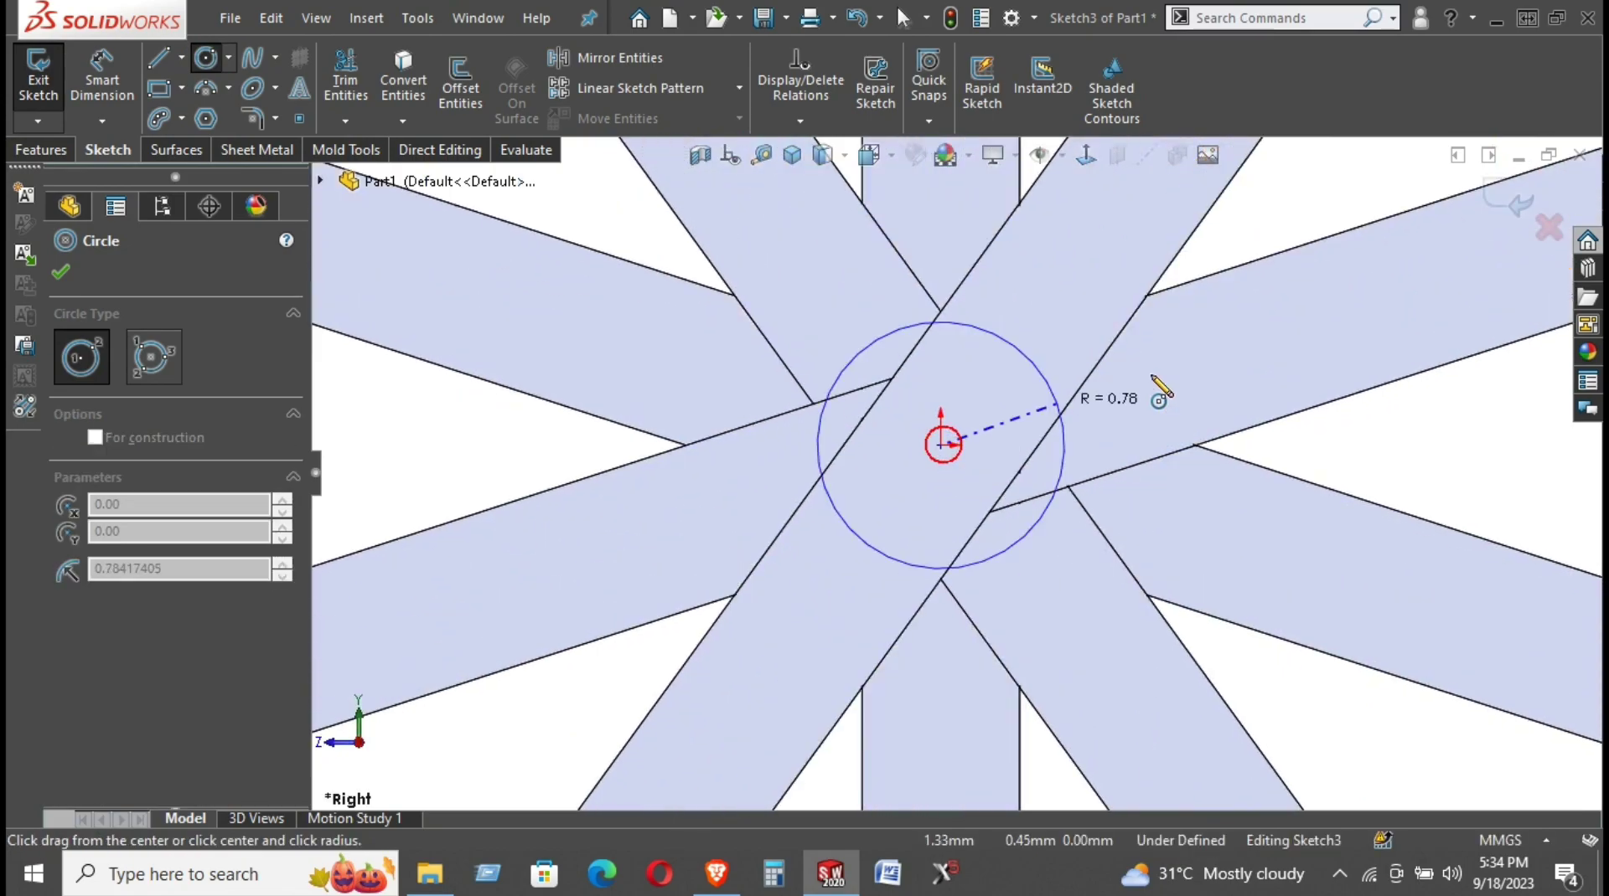
left_click(1249, 404)
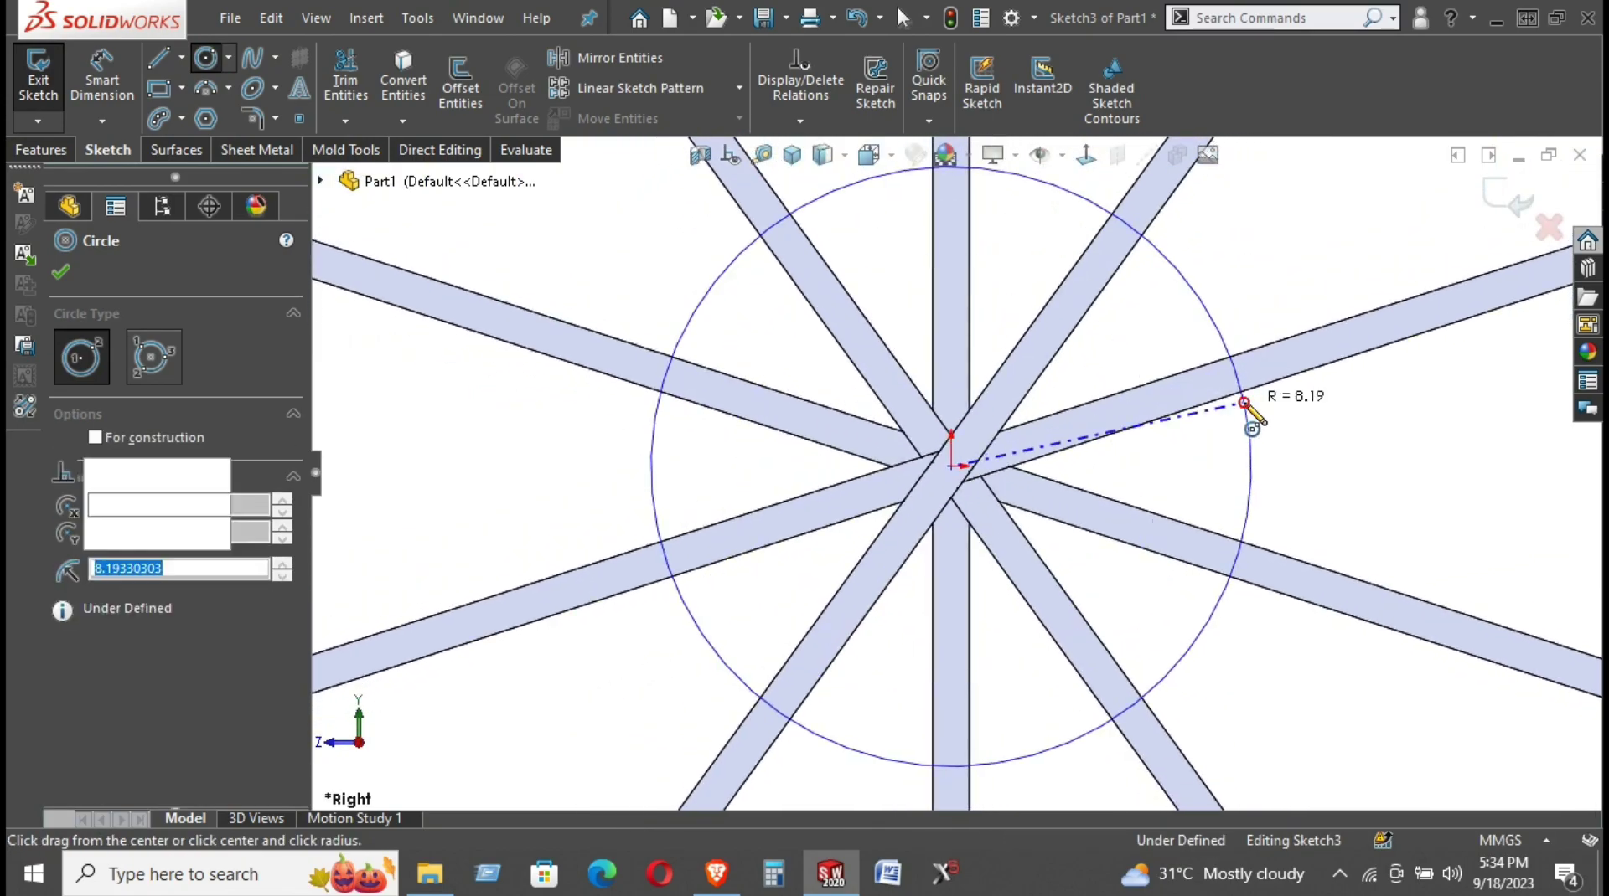
Dimension the hub circle's diameter to 20 mm
right_click_drag(1330, 431, 1286, 470)
key("f")
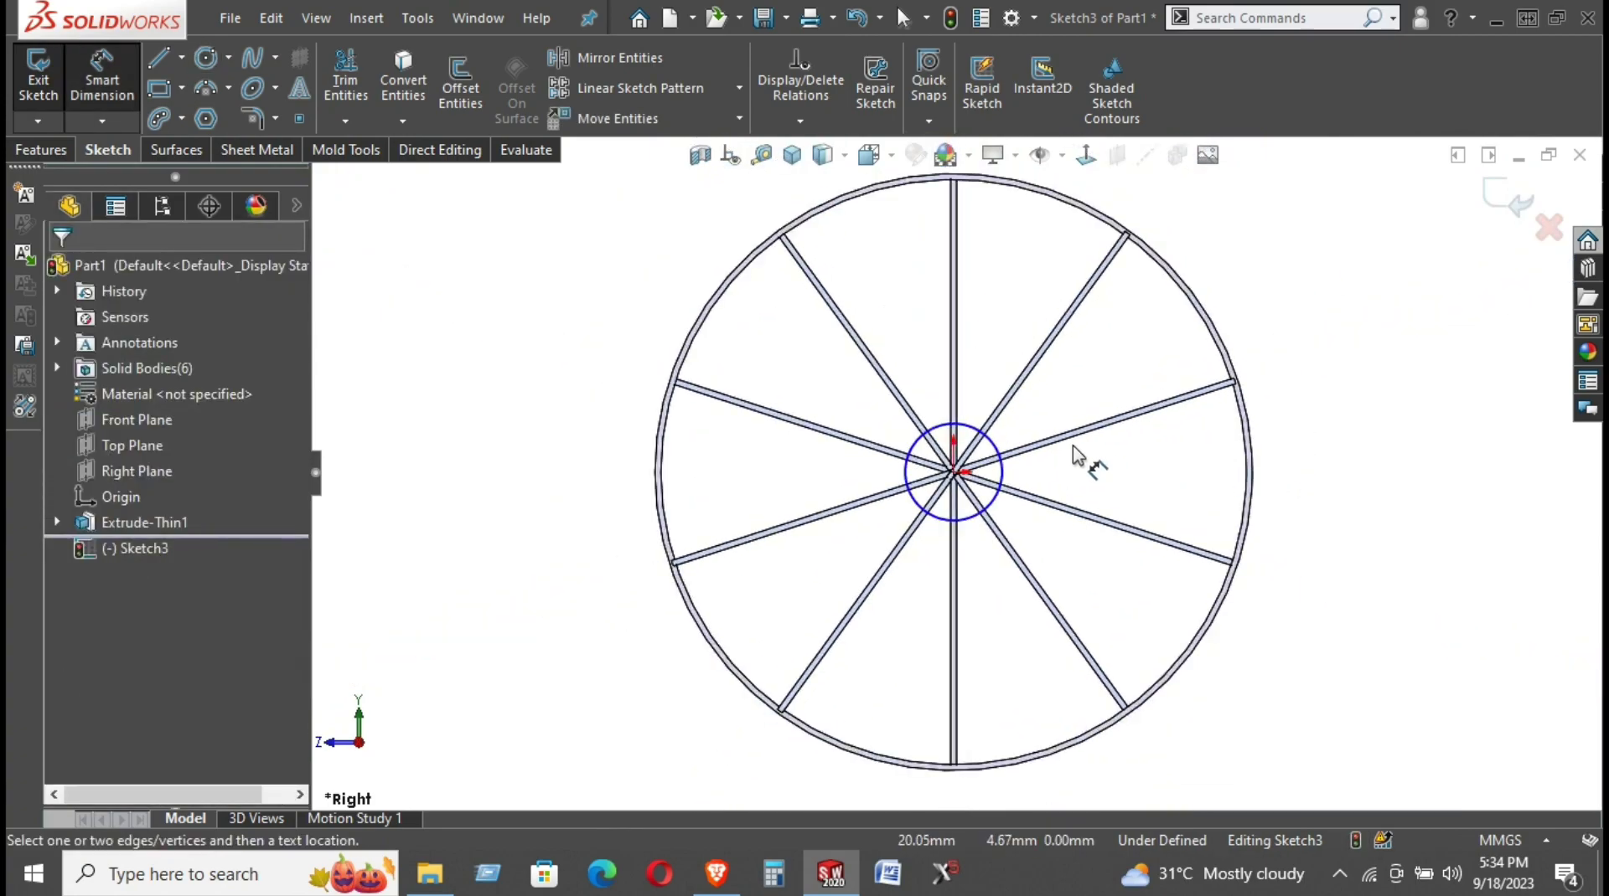
left_click(1001, 480)
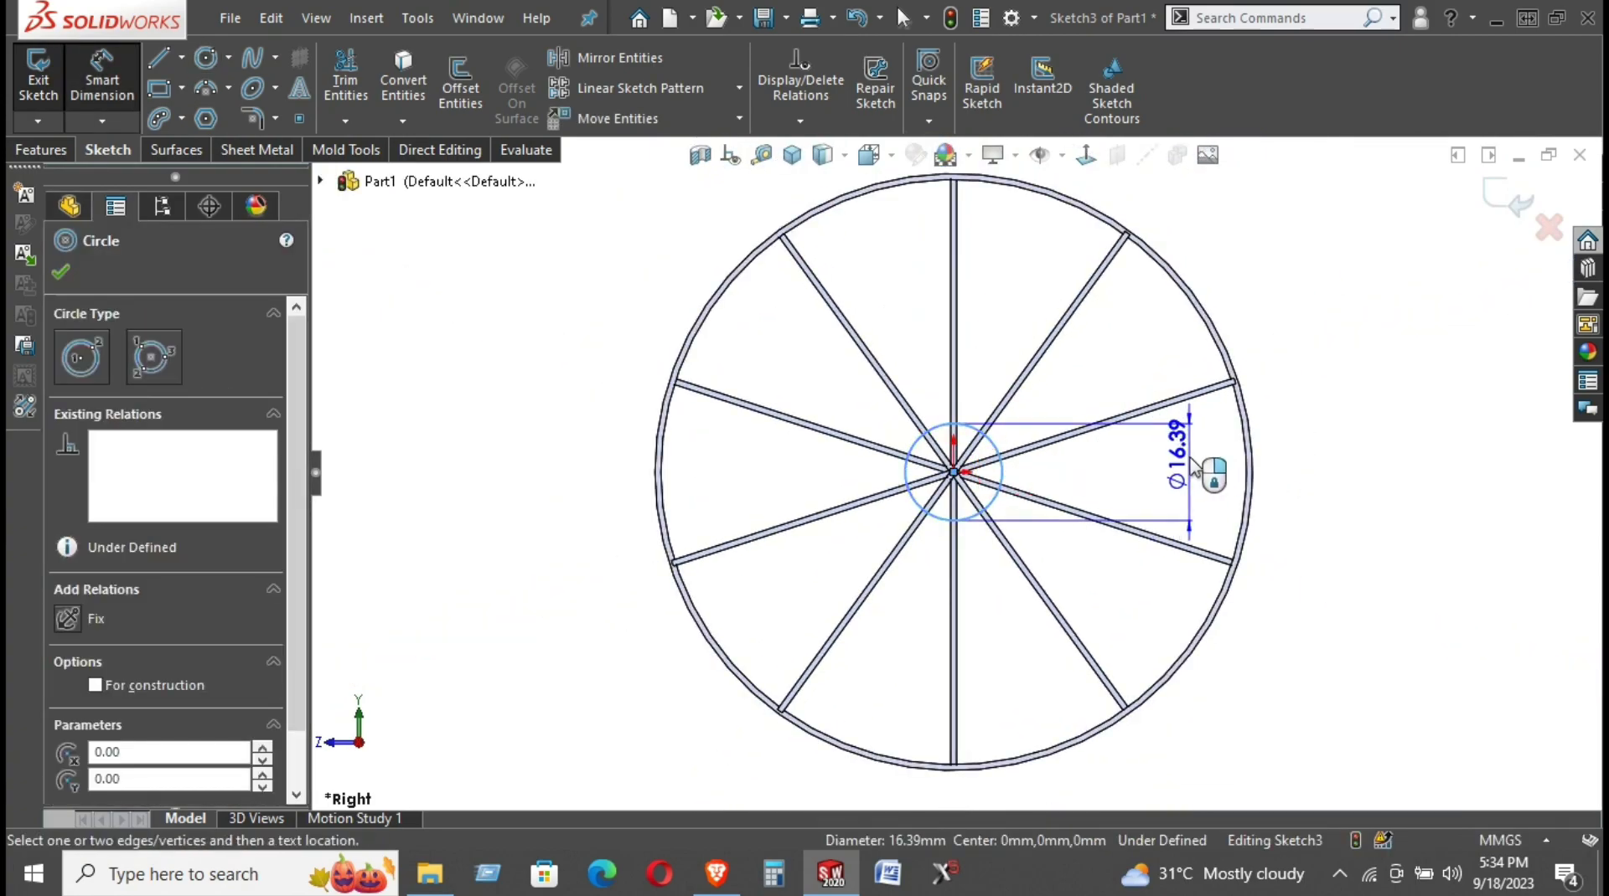
left_click(1188, 469)
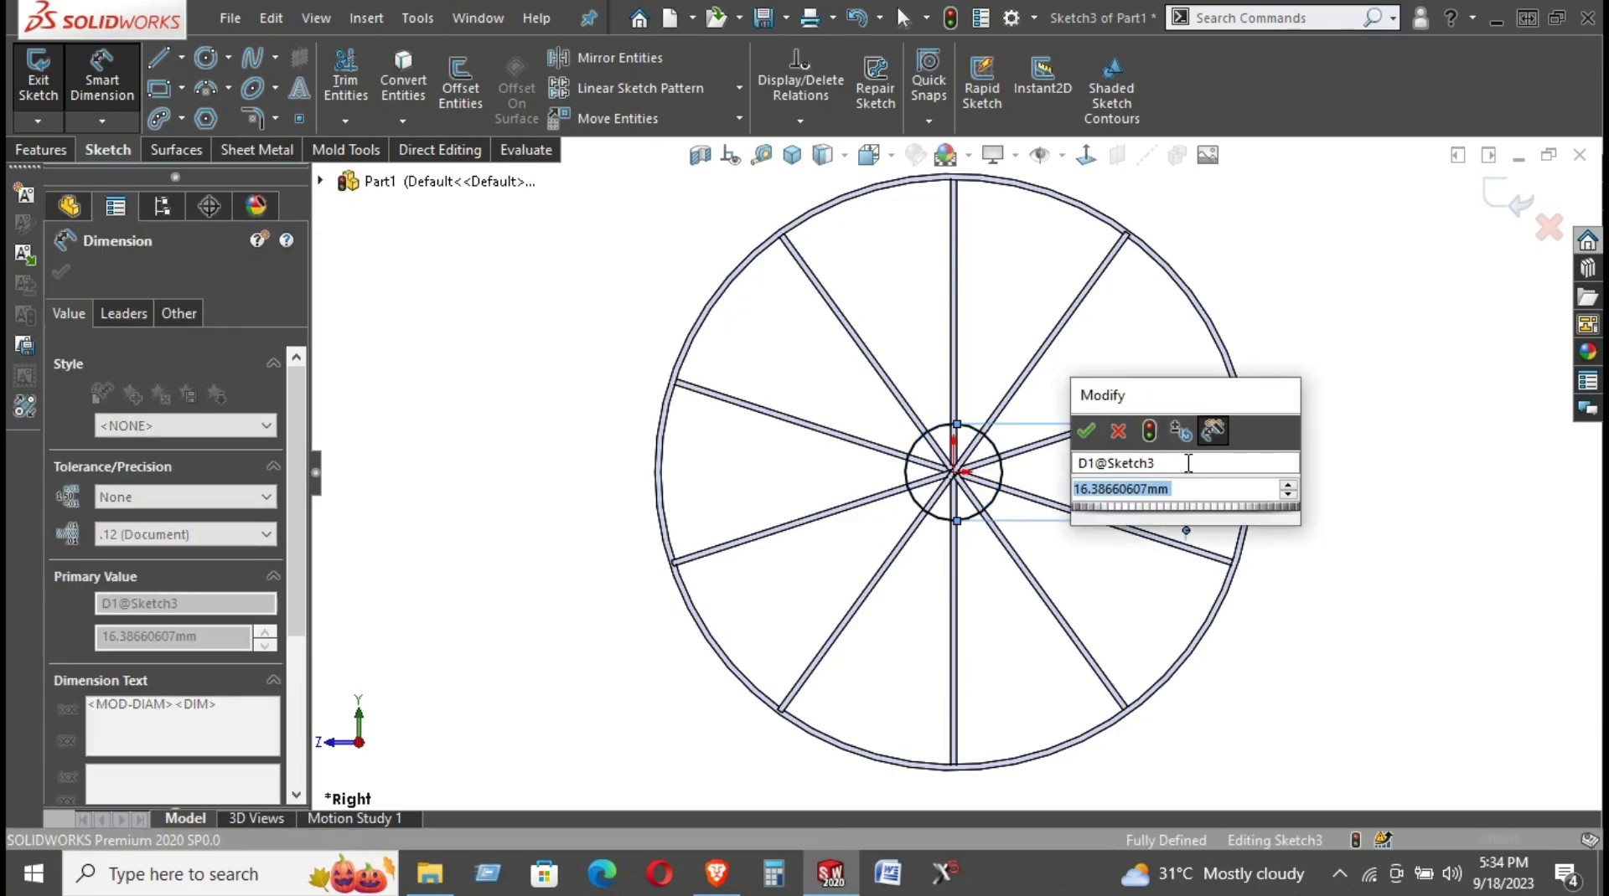
key("Escape")
left_click(1190, 473)
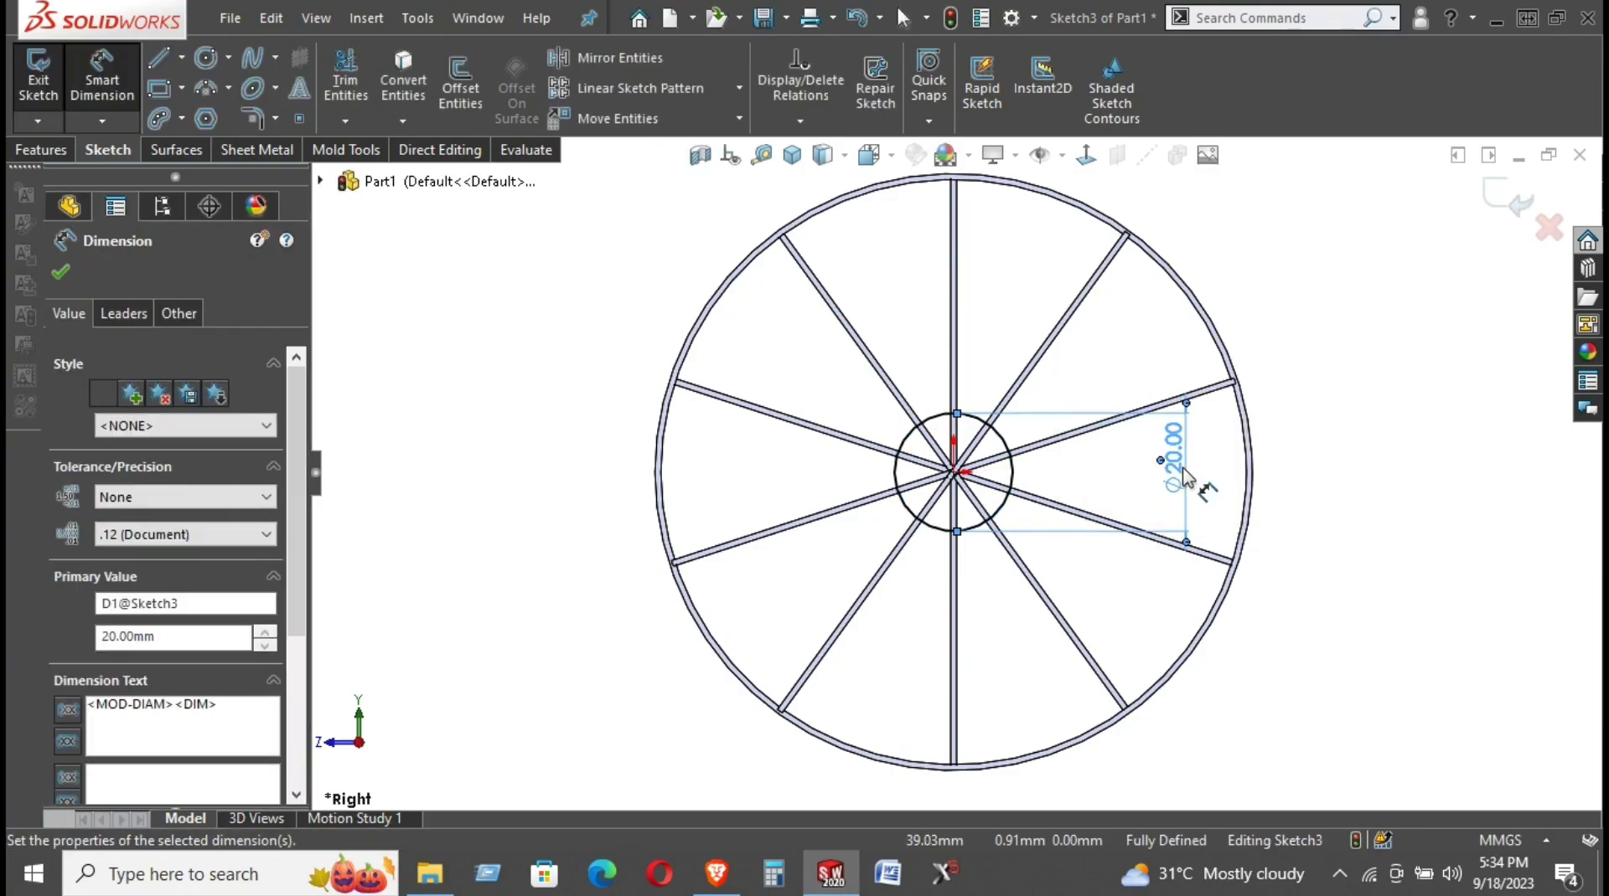
type("20")
key("Return")
right_click(1328, 305)
left_click(1367, 368)
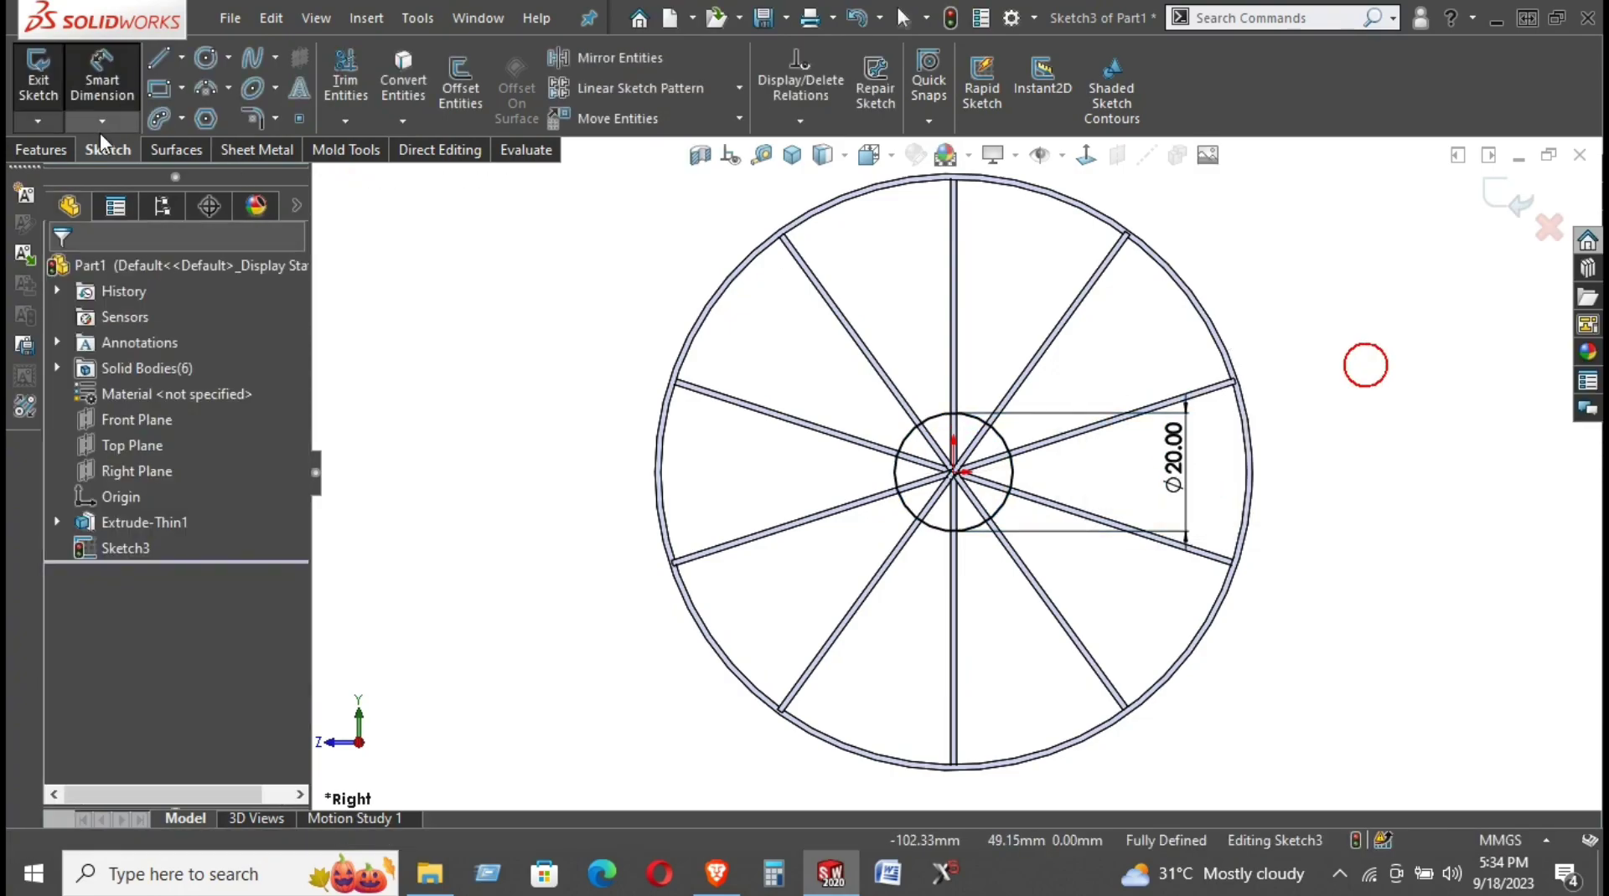
left_click(41, 149)
Extrude the 20 mm centre circle 6 mm Mid Plane to form the hub
left_click(48, 72)
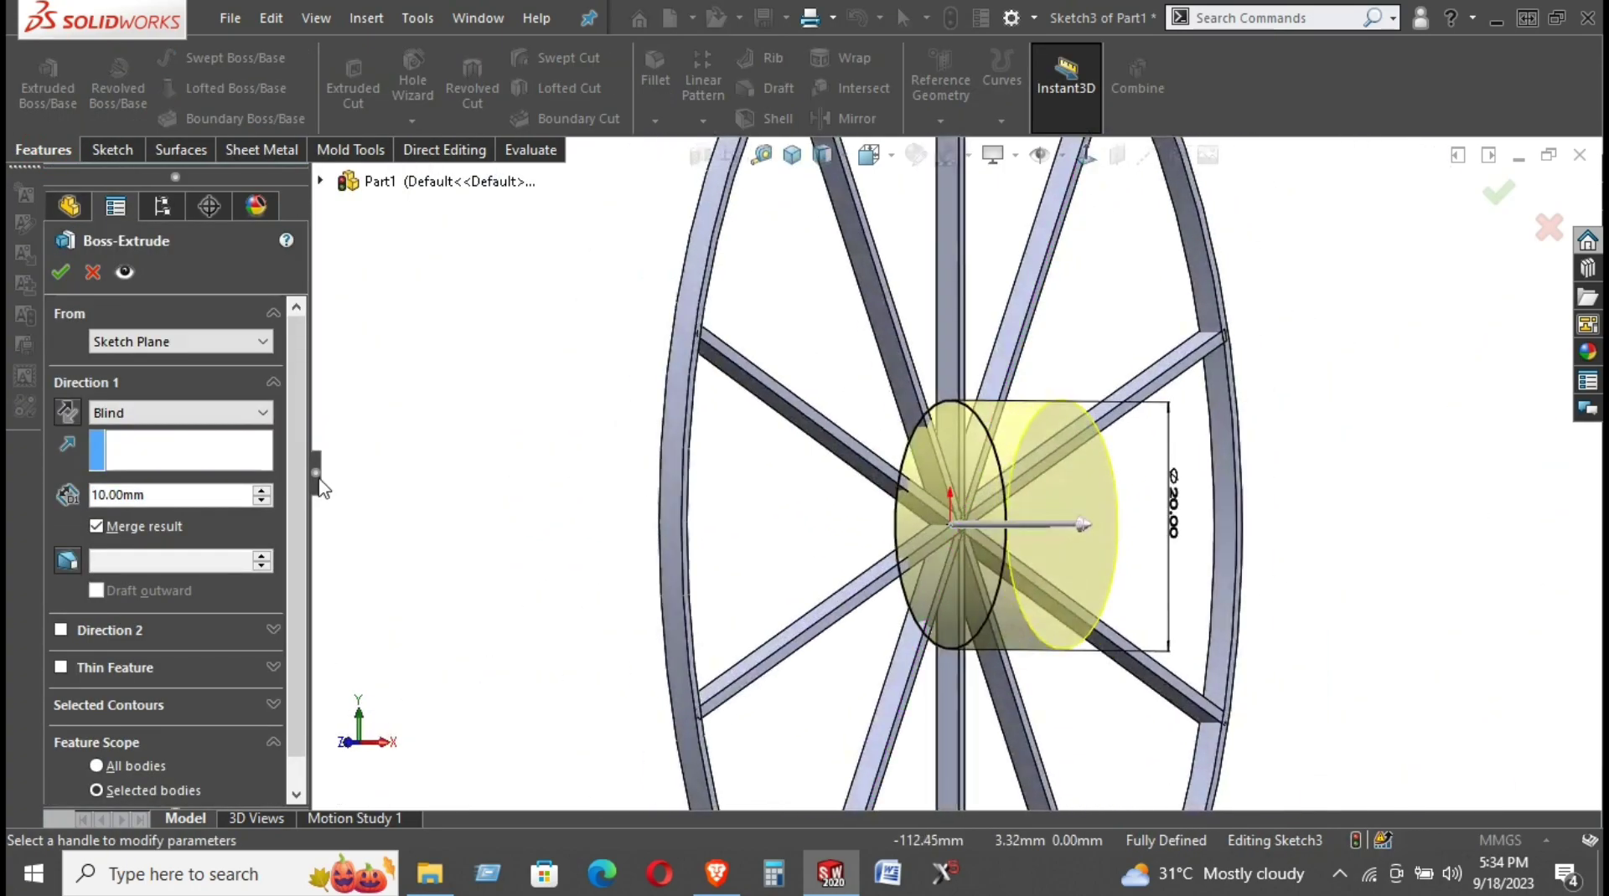
left_click(162, 423)
left_click(138, 525)
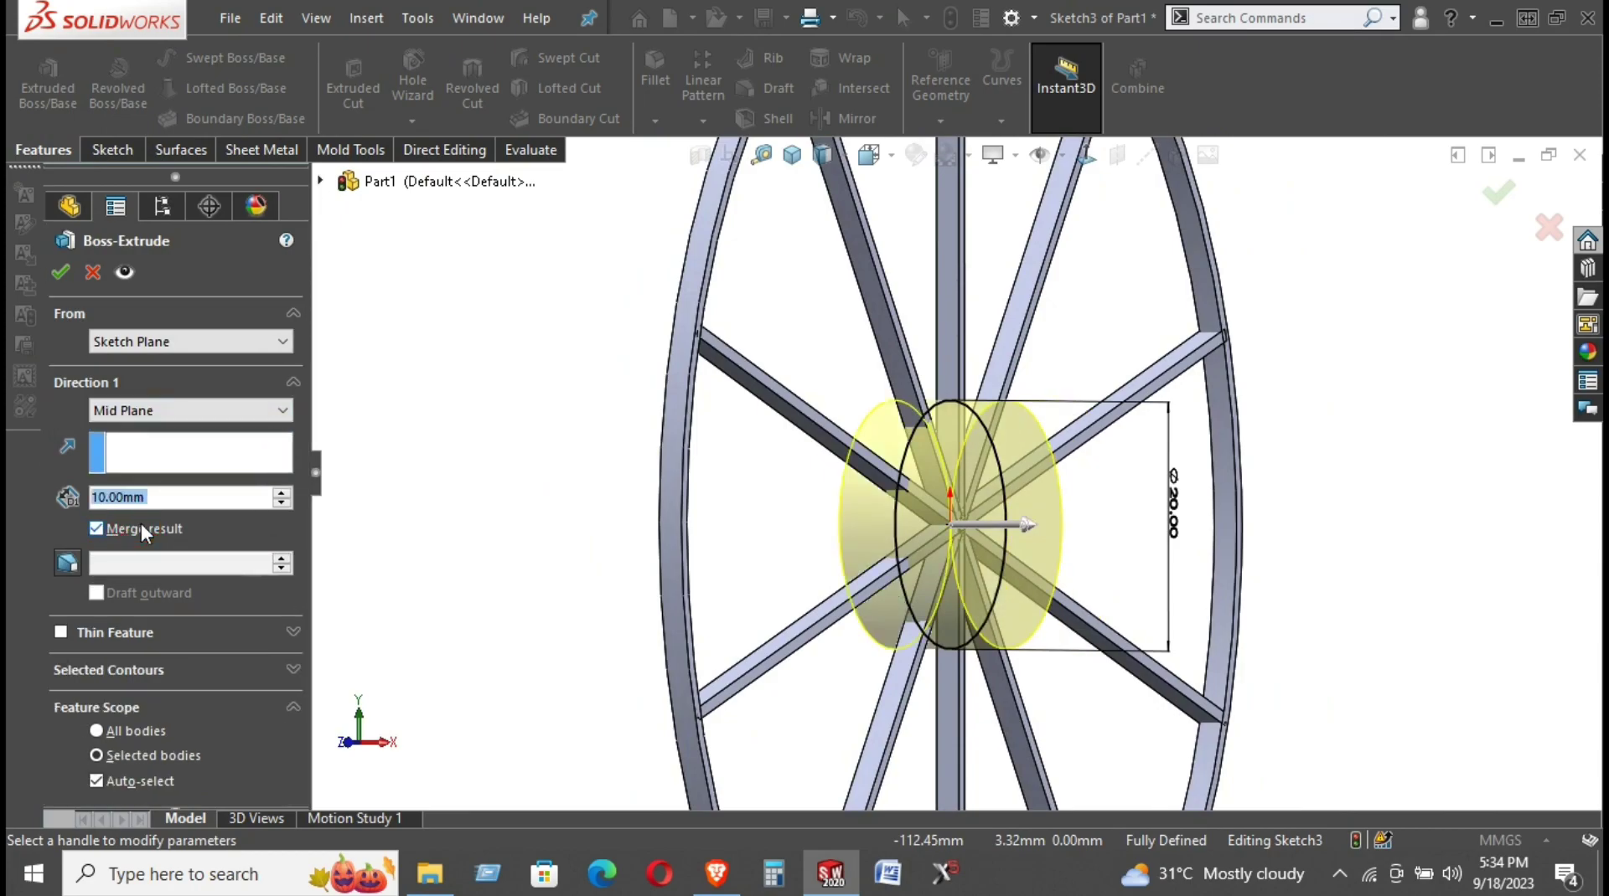
scroll(1022, 536, "up", 5)
mouse_move(1022, 536)
middle_mouse_down()
mouse_move(853, 406)
mouse_move(779, 411)
middle_mouse_up()
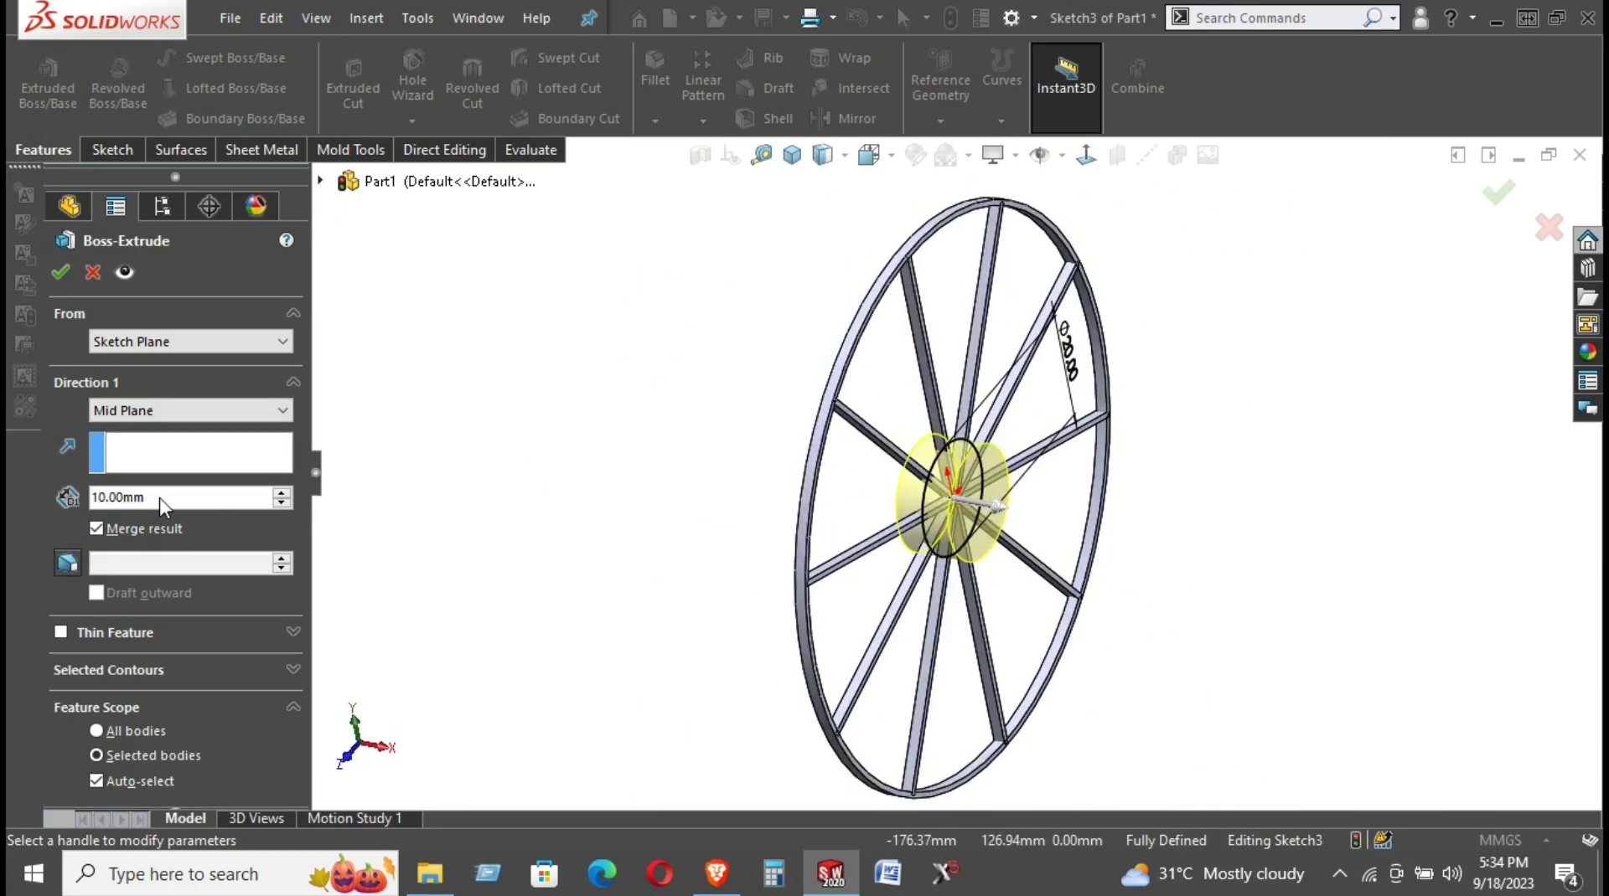
left_click(193, 491)
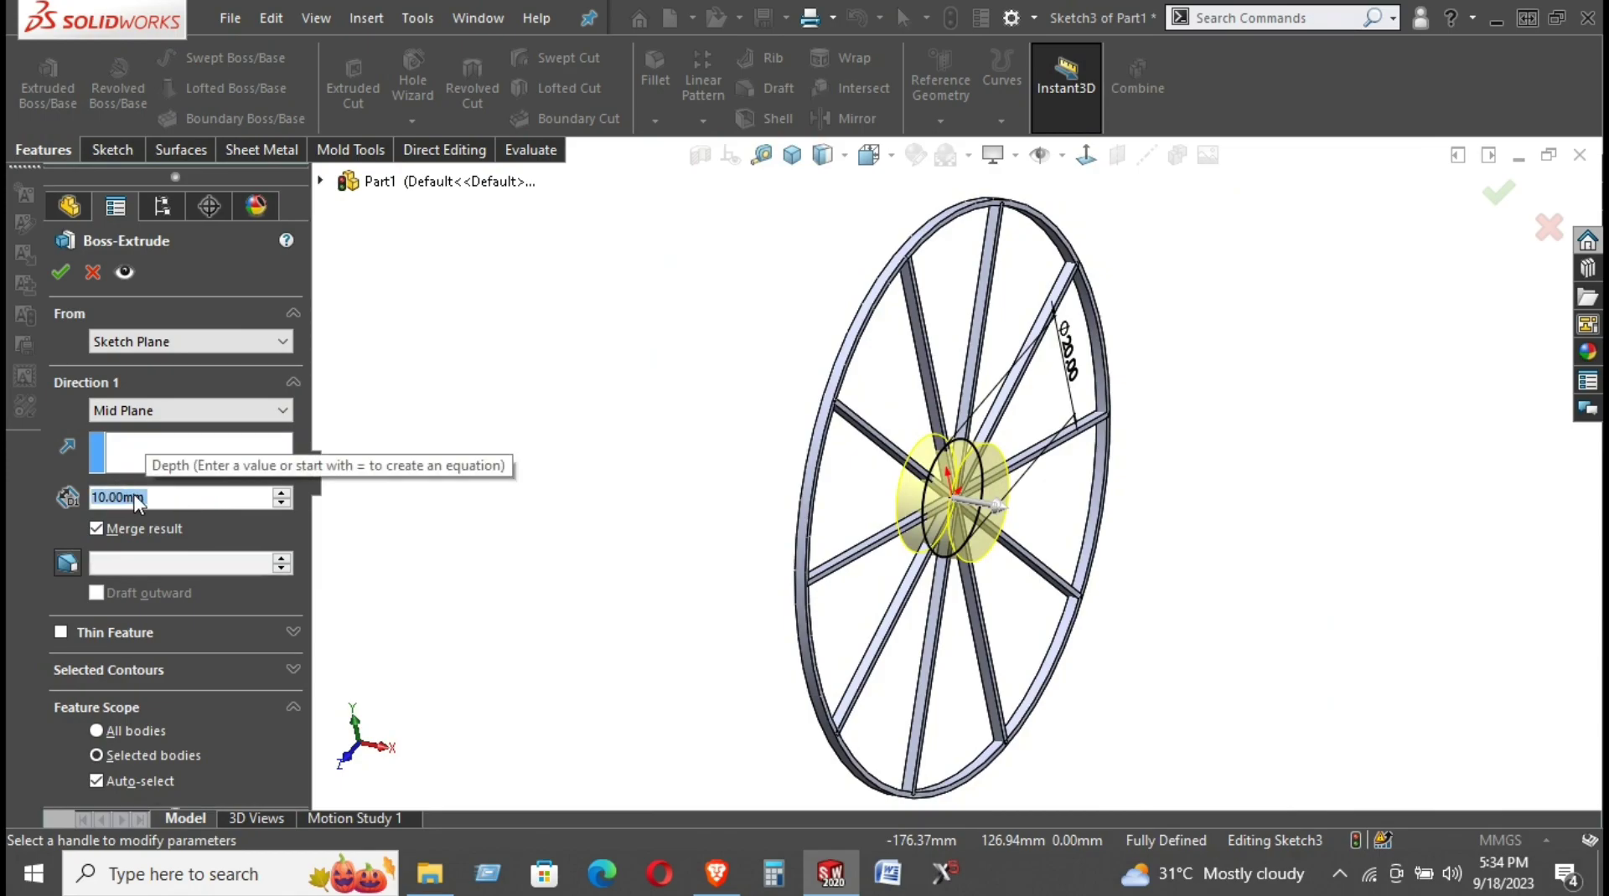
type("6")
key("Return")
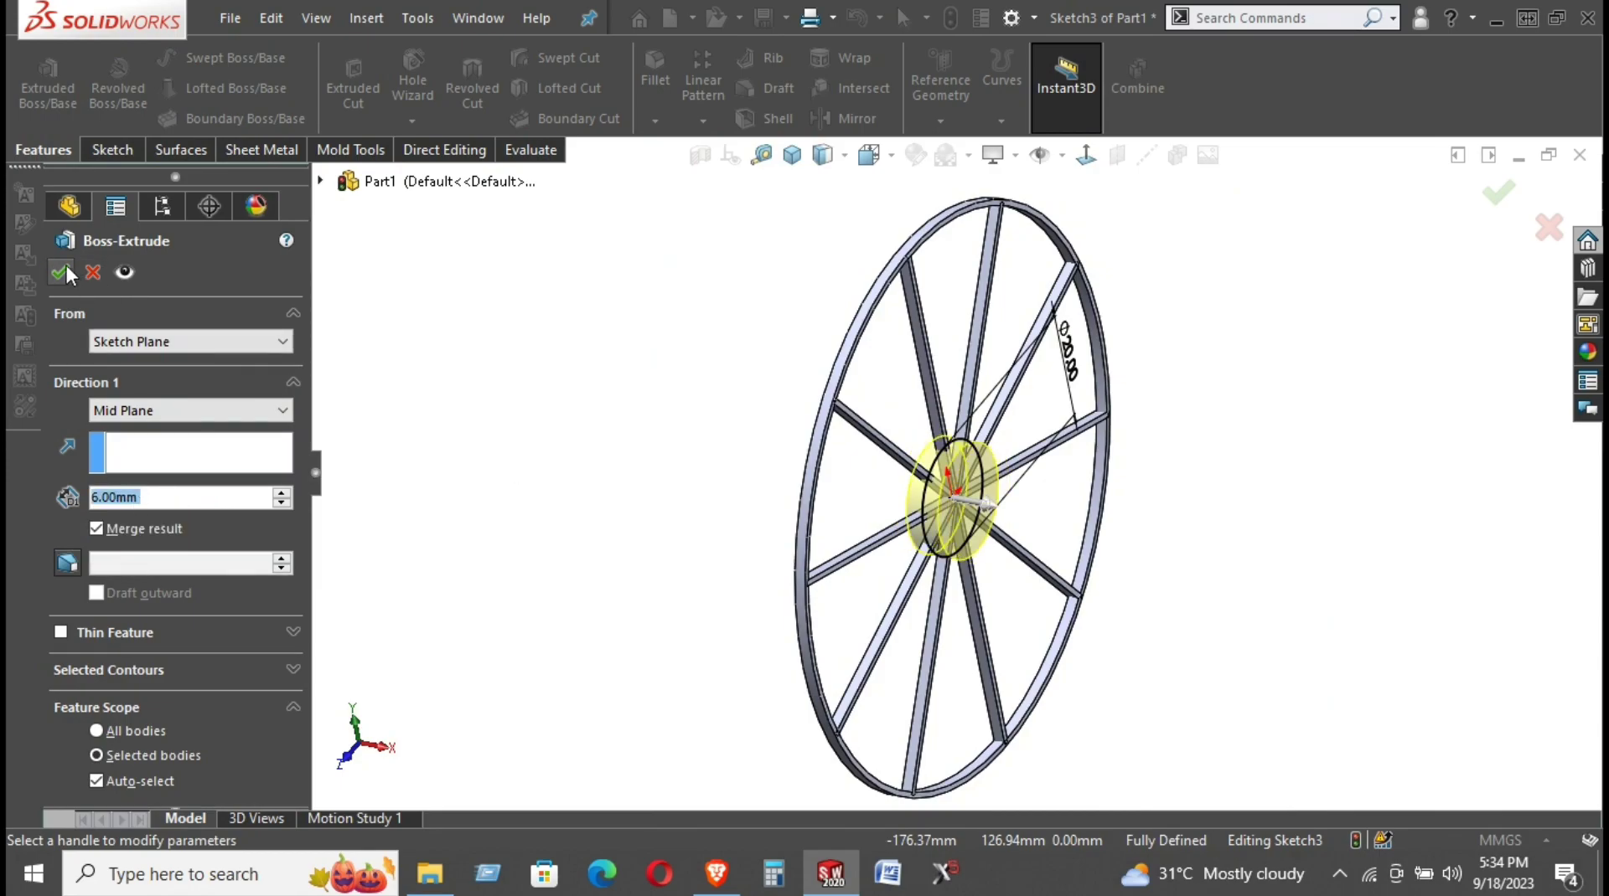
left_click(60, 272)
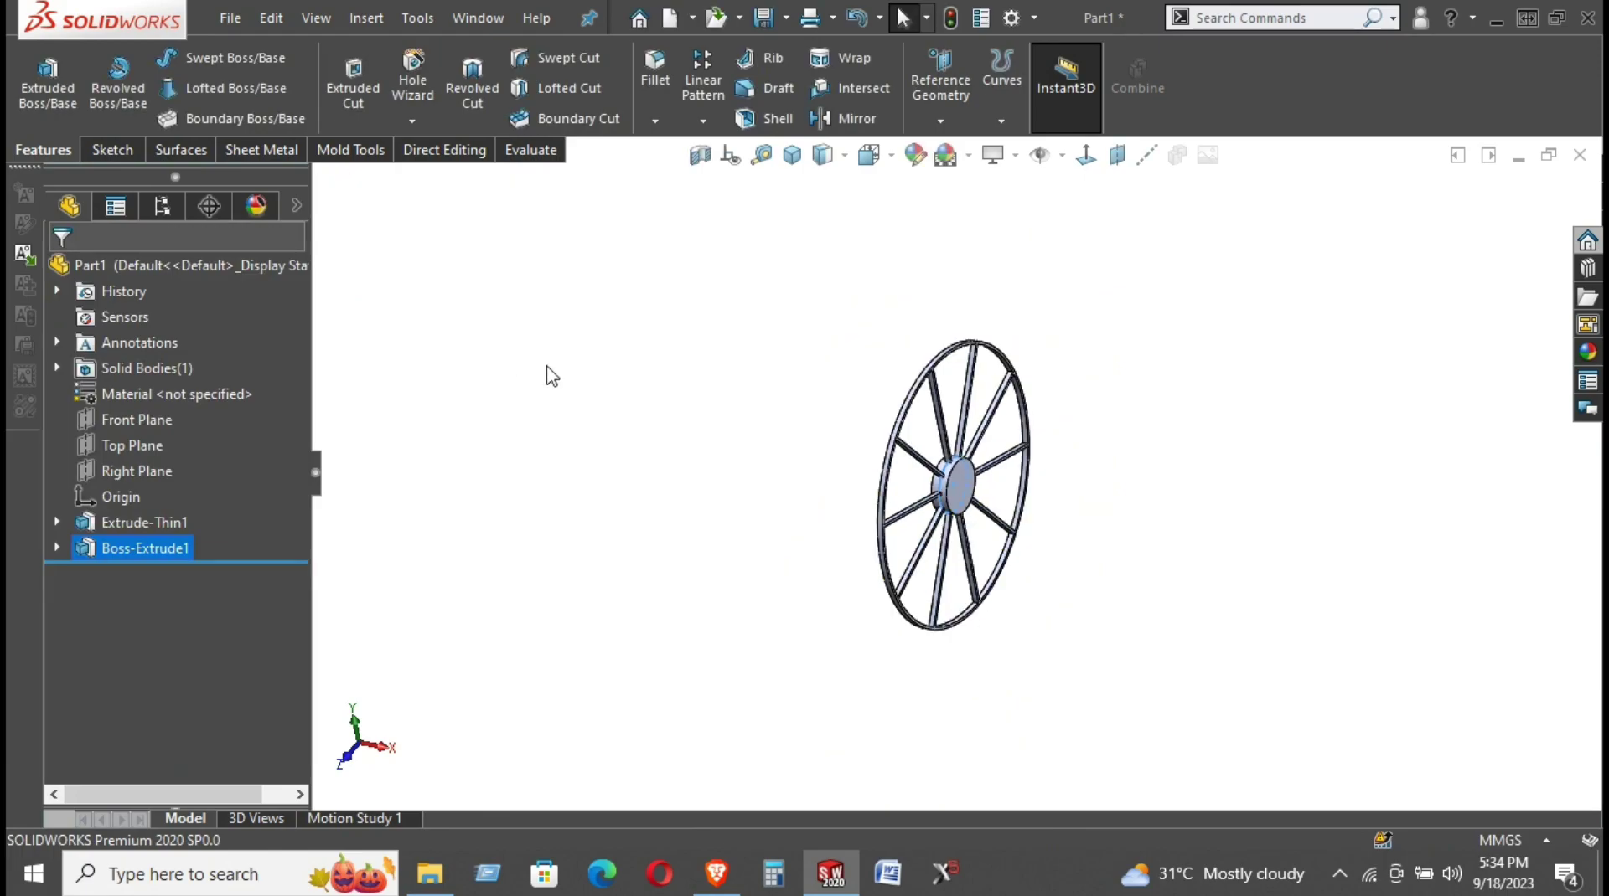
Orbit around the wheel, then start Sketch4 on the Right Plane
middle_click_drag(546, 376, 513, 326)
scroll(969, 513, "down", 3)
scroll(1041, 496, "down", 3)
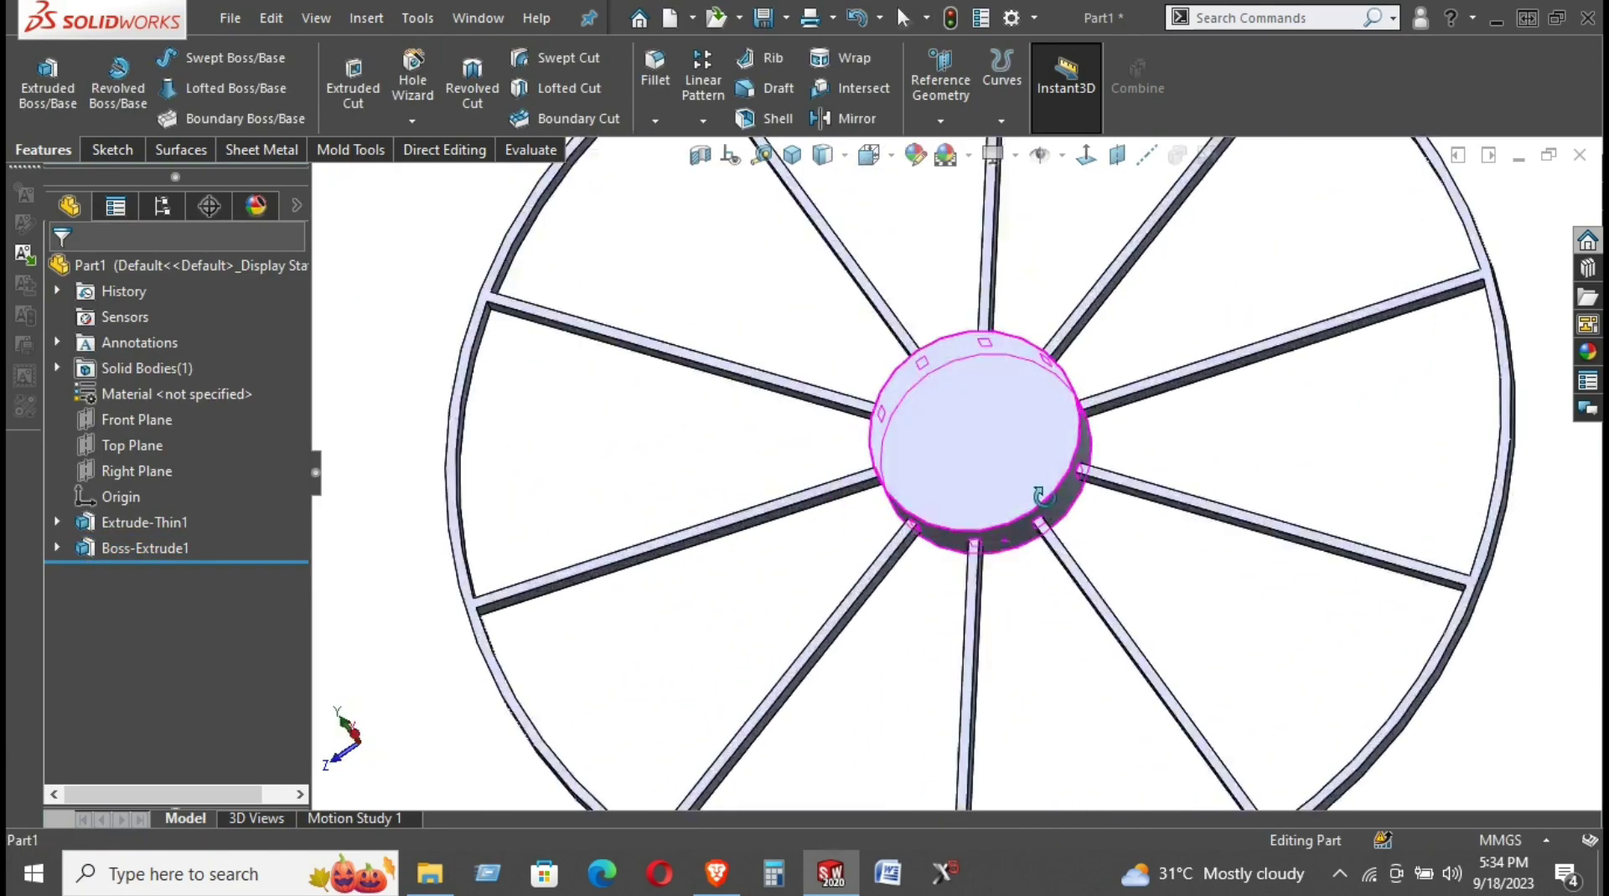
middle_click_drag(1042, 496, 922, 469)
scroll(921, 469, "up", 5)
scroll(800, 460, "down", 5)
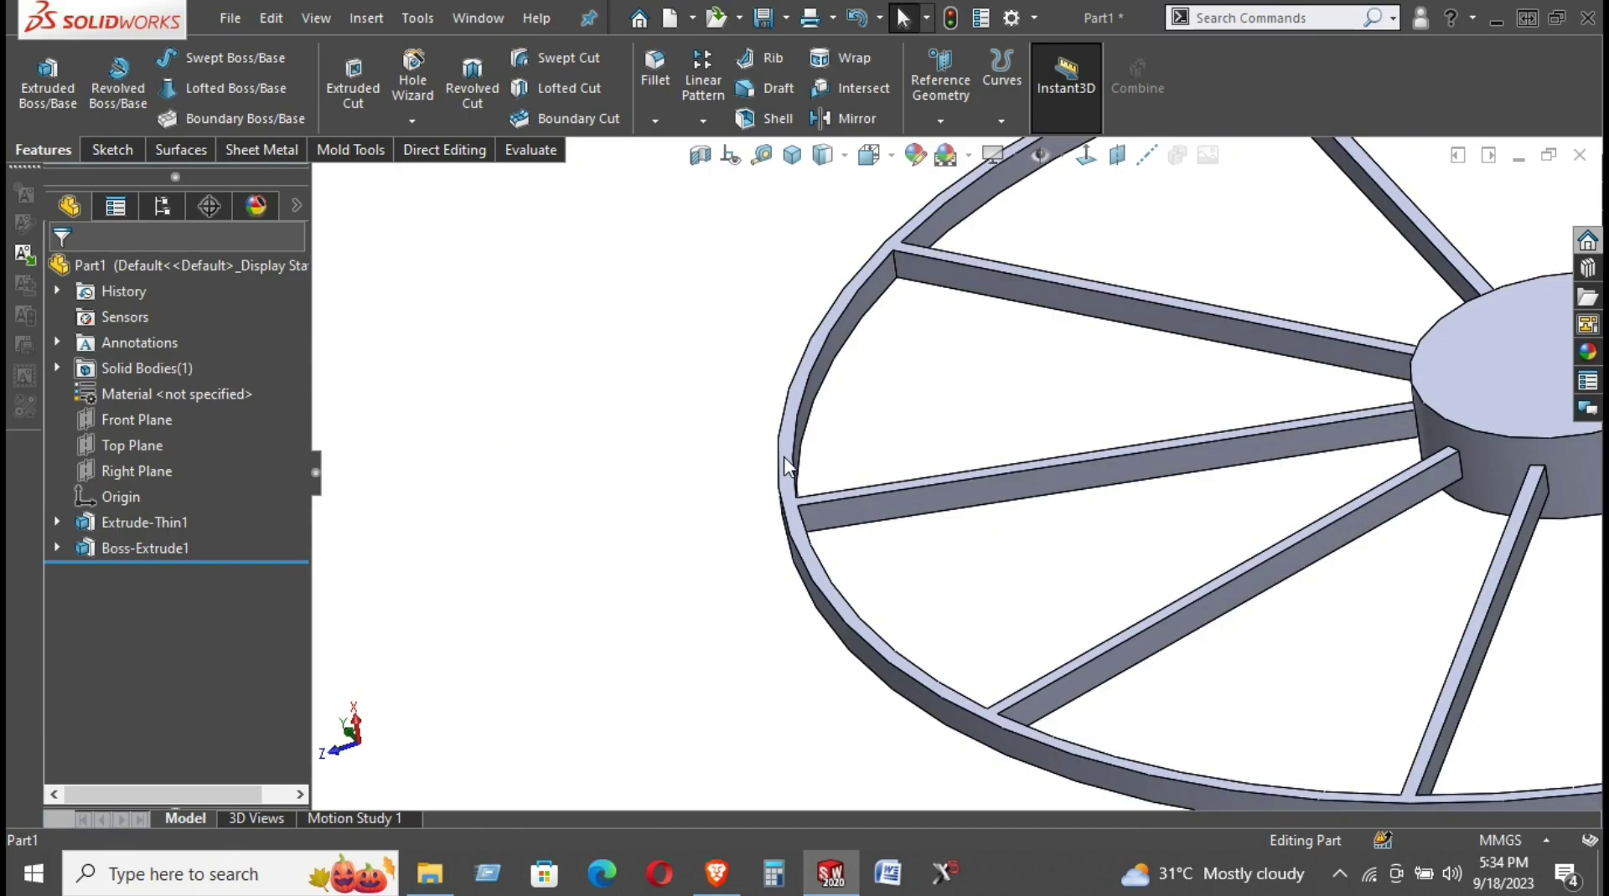
left_click(788, 463)
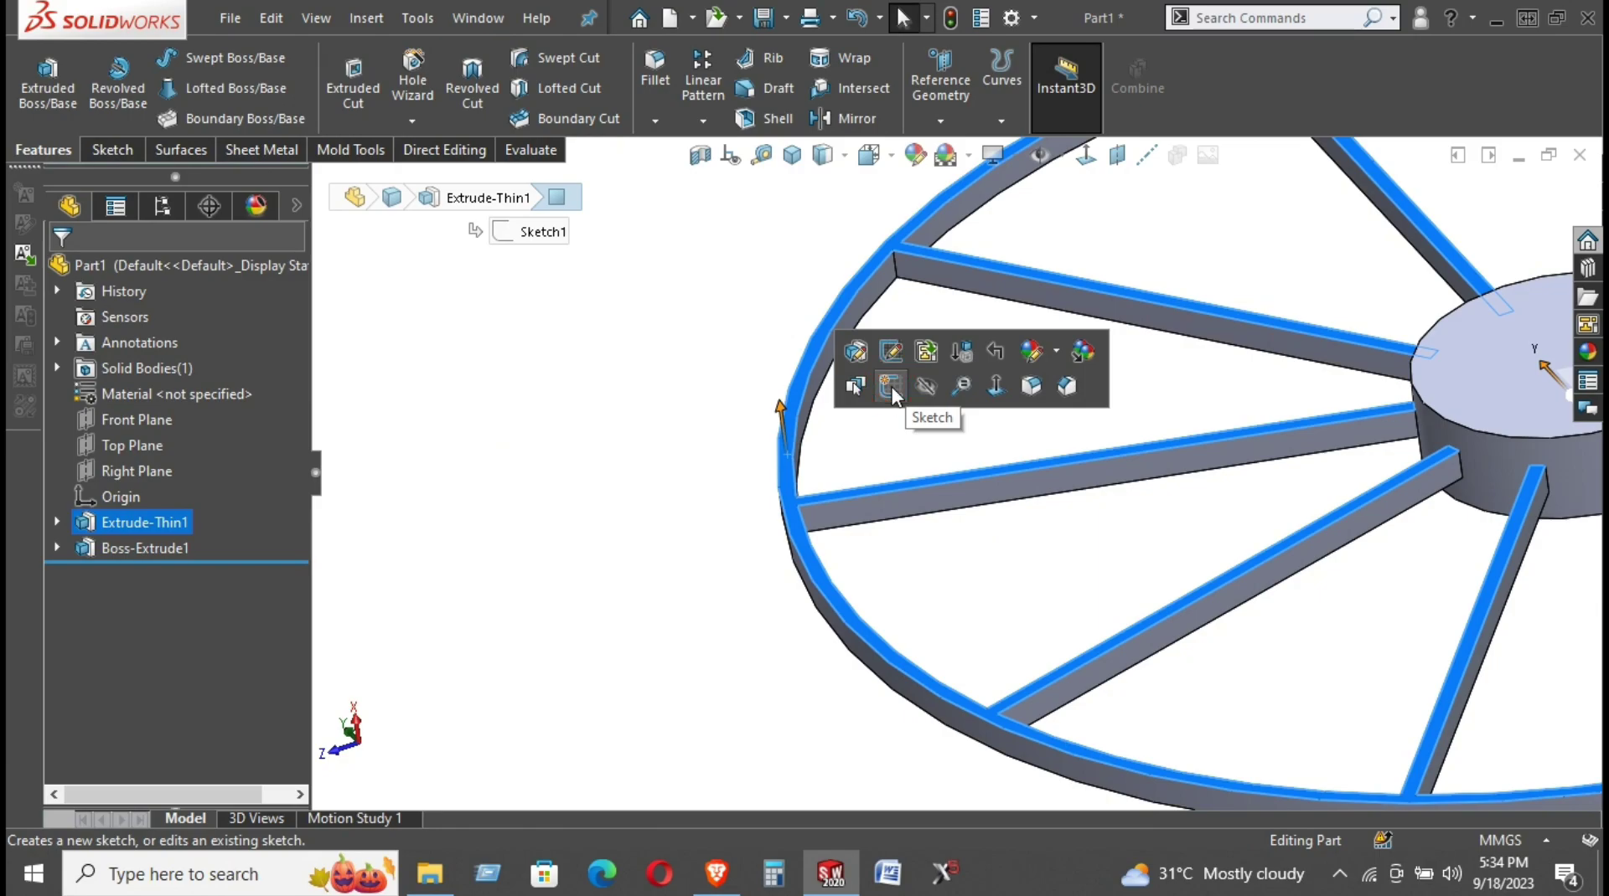
left_click(561, 402)
left_click(133, 473)
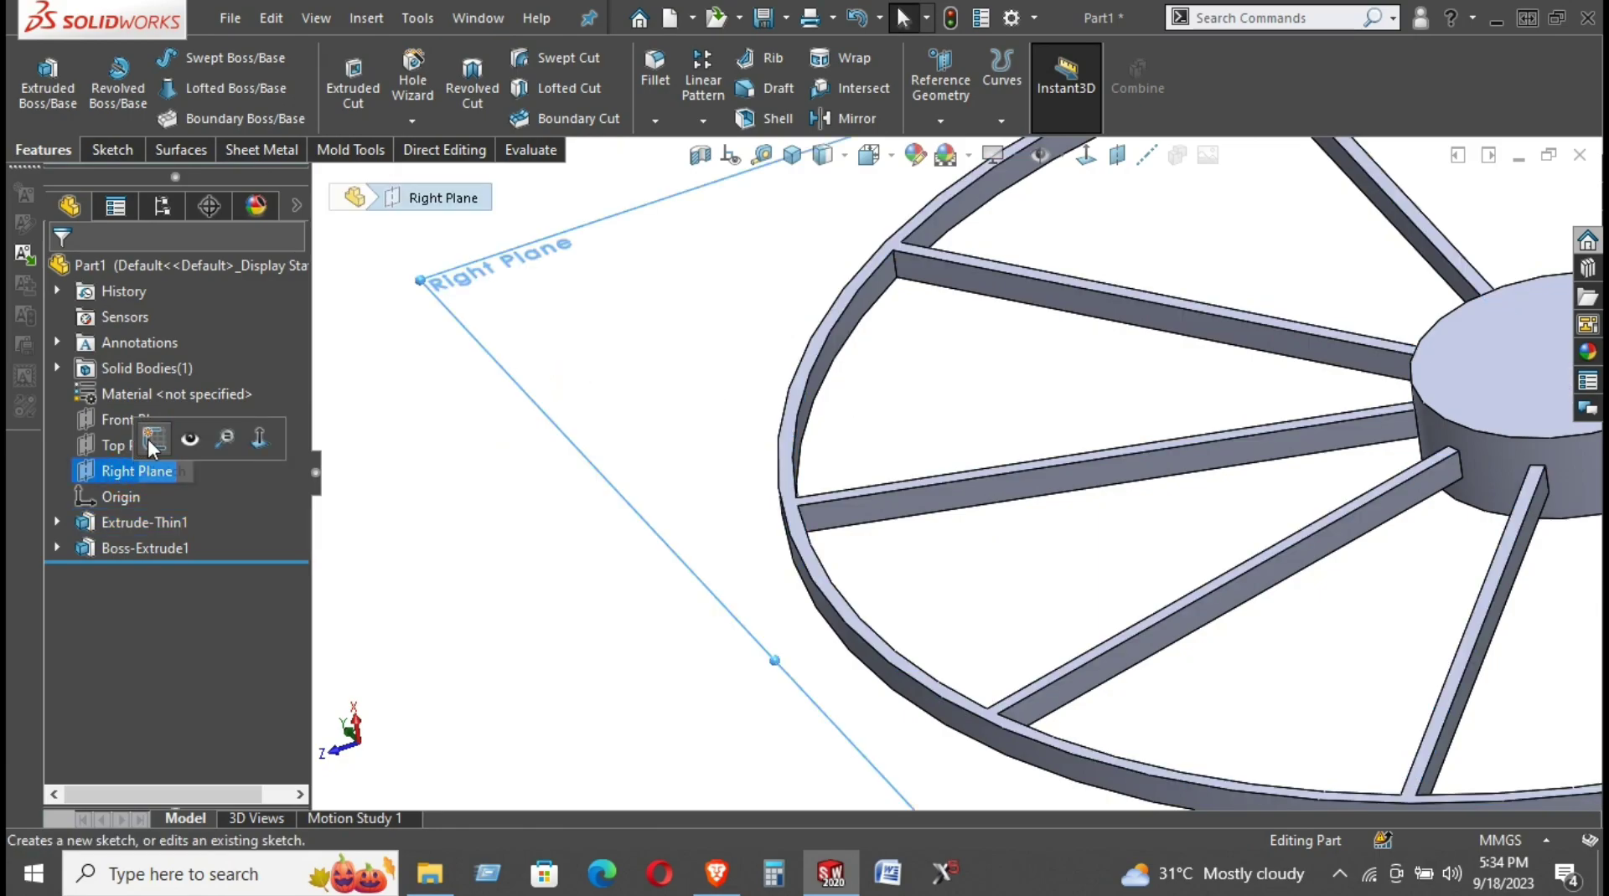
left_click(151, 437)
mouse_move(711, 347)
middle_mouse_down()
mouse_move(793, 296)
mouse_move(804, 402)
middle_mouse_up()
Convert the wheel's outer rim edge into Sketch4 geometry and view it face-on
left_click(852, 428)
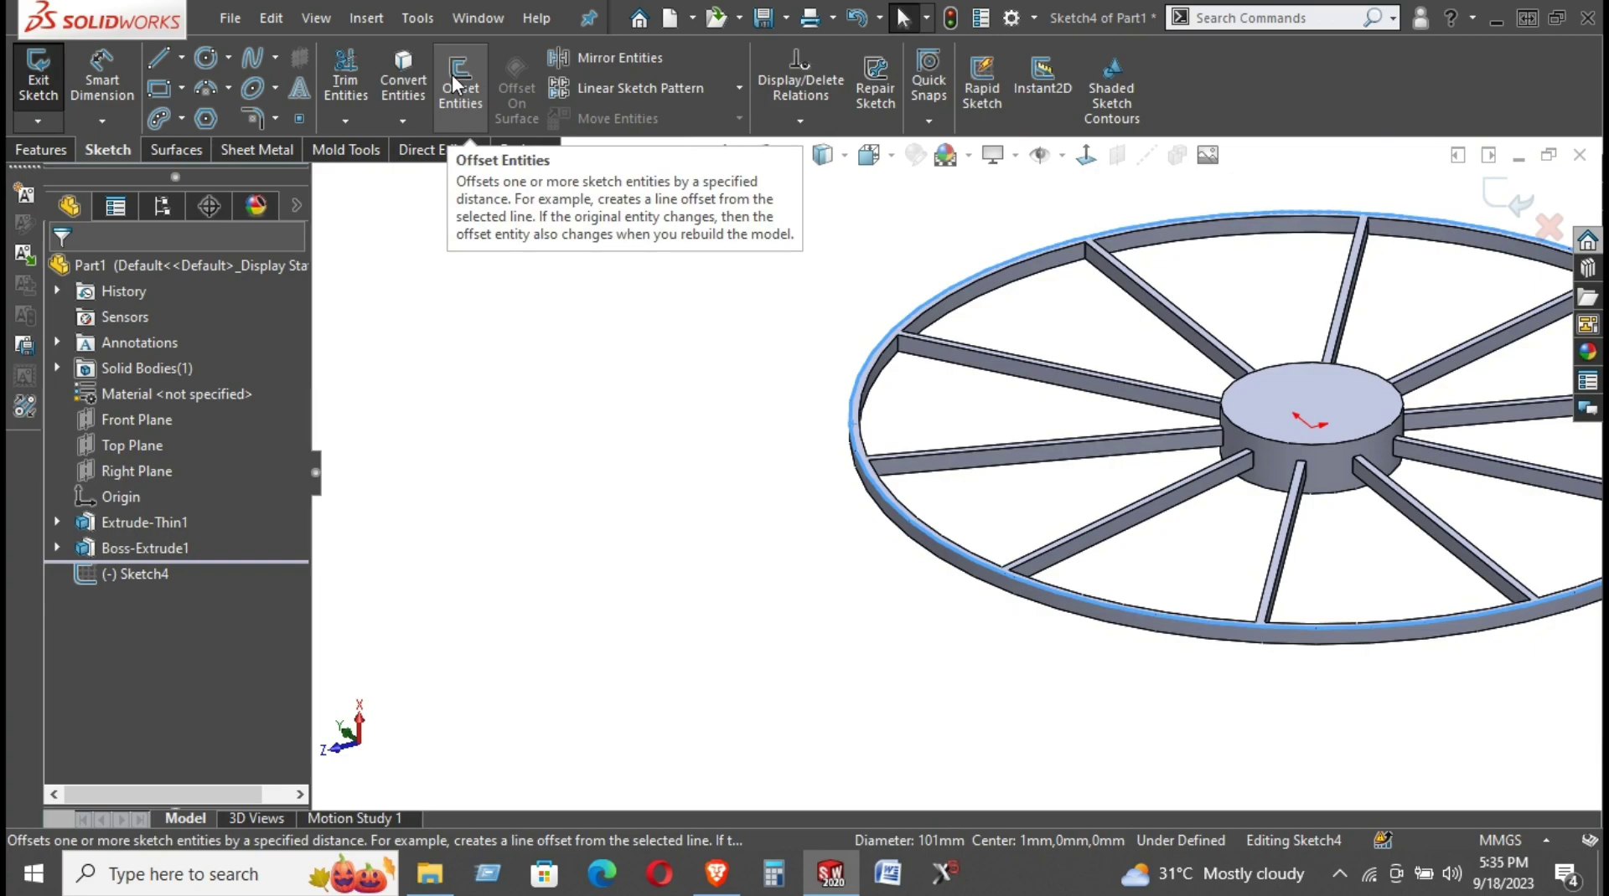
left_click(401, 67)
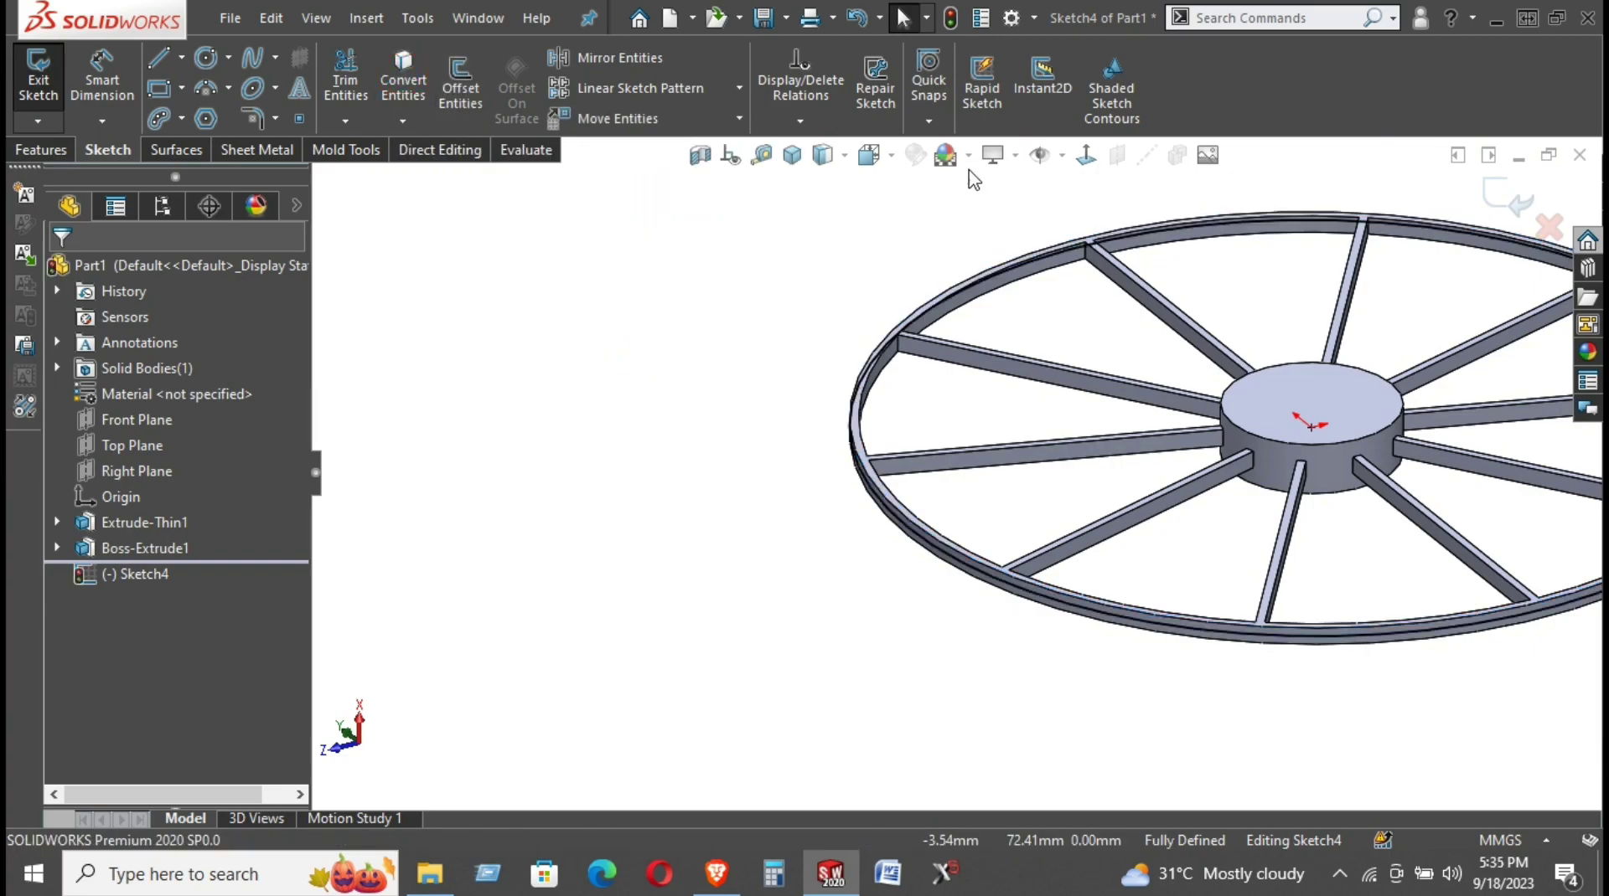
left_click(1085, 155)
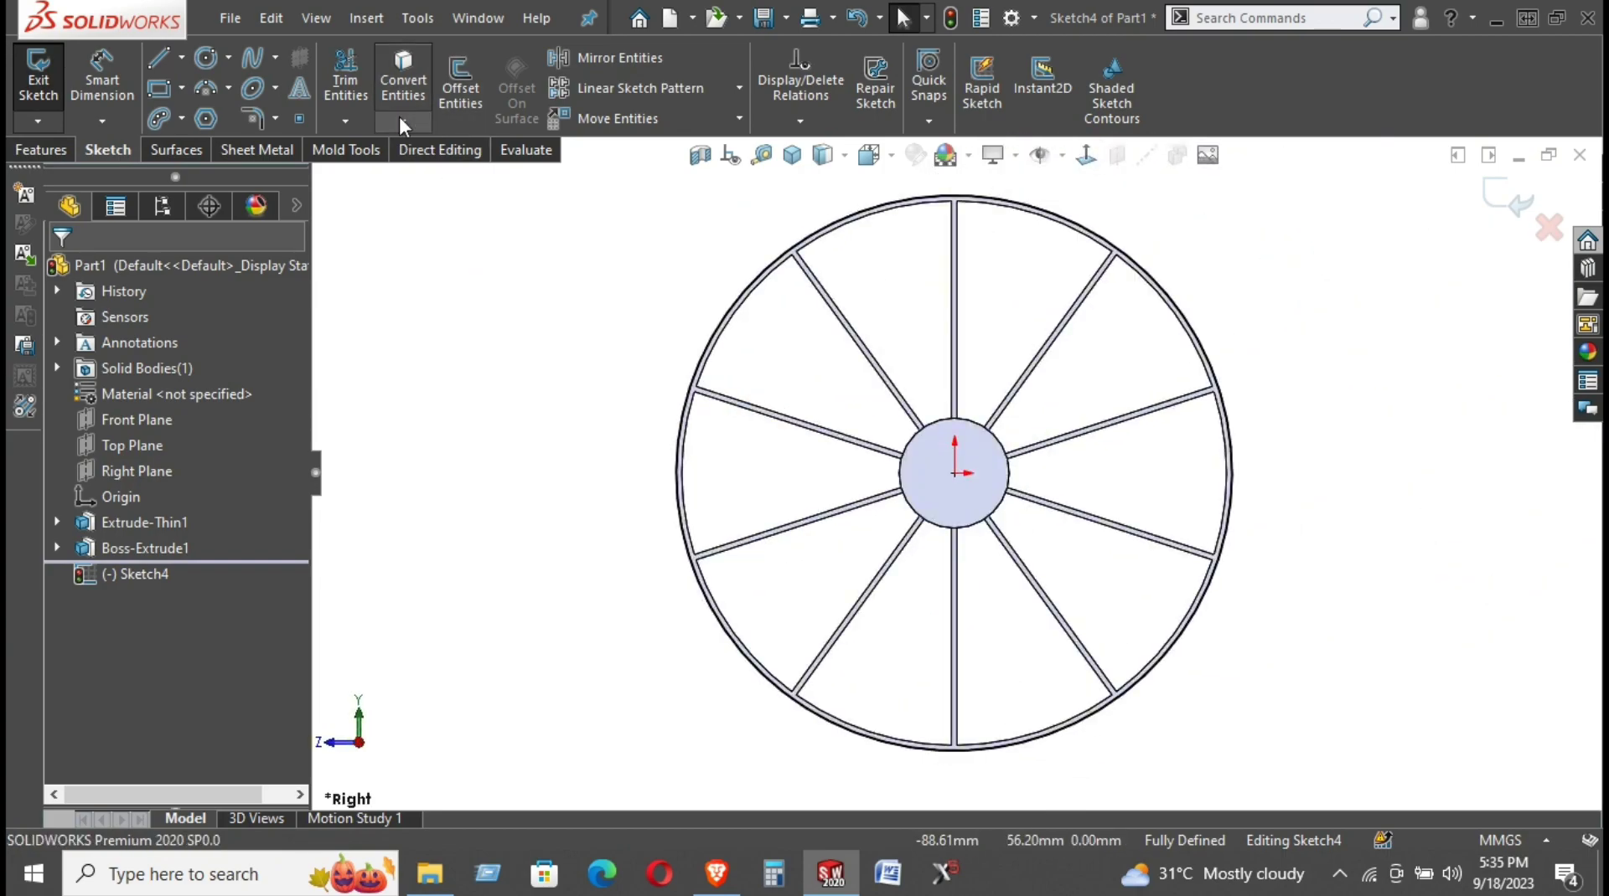
Offset the rim circle 3 mm inward with Reverse checked
left_click(465, 73)
scroll(726, 437, "down", 3)
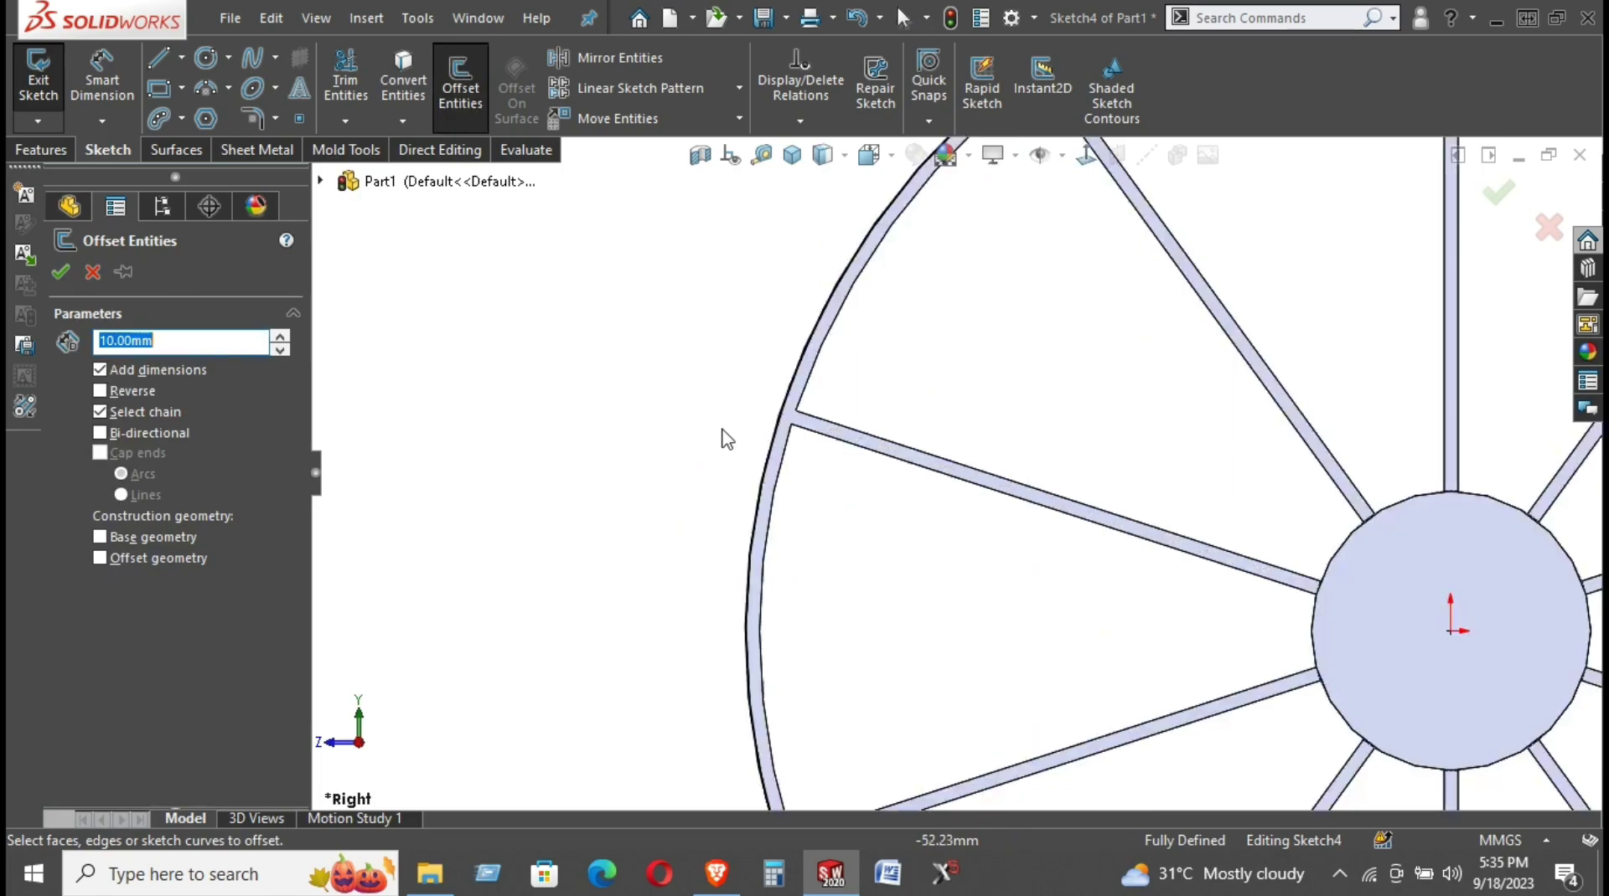
scroll(855, 502, "down", 3)
left_click(876, 516)
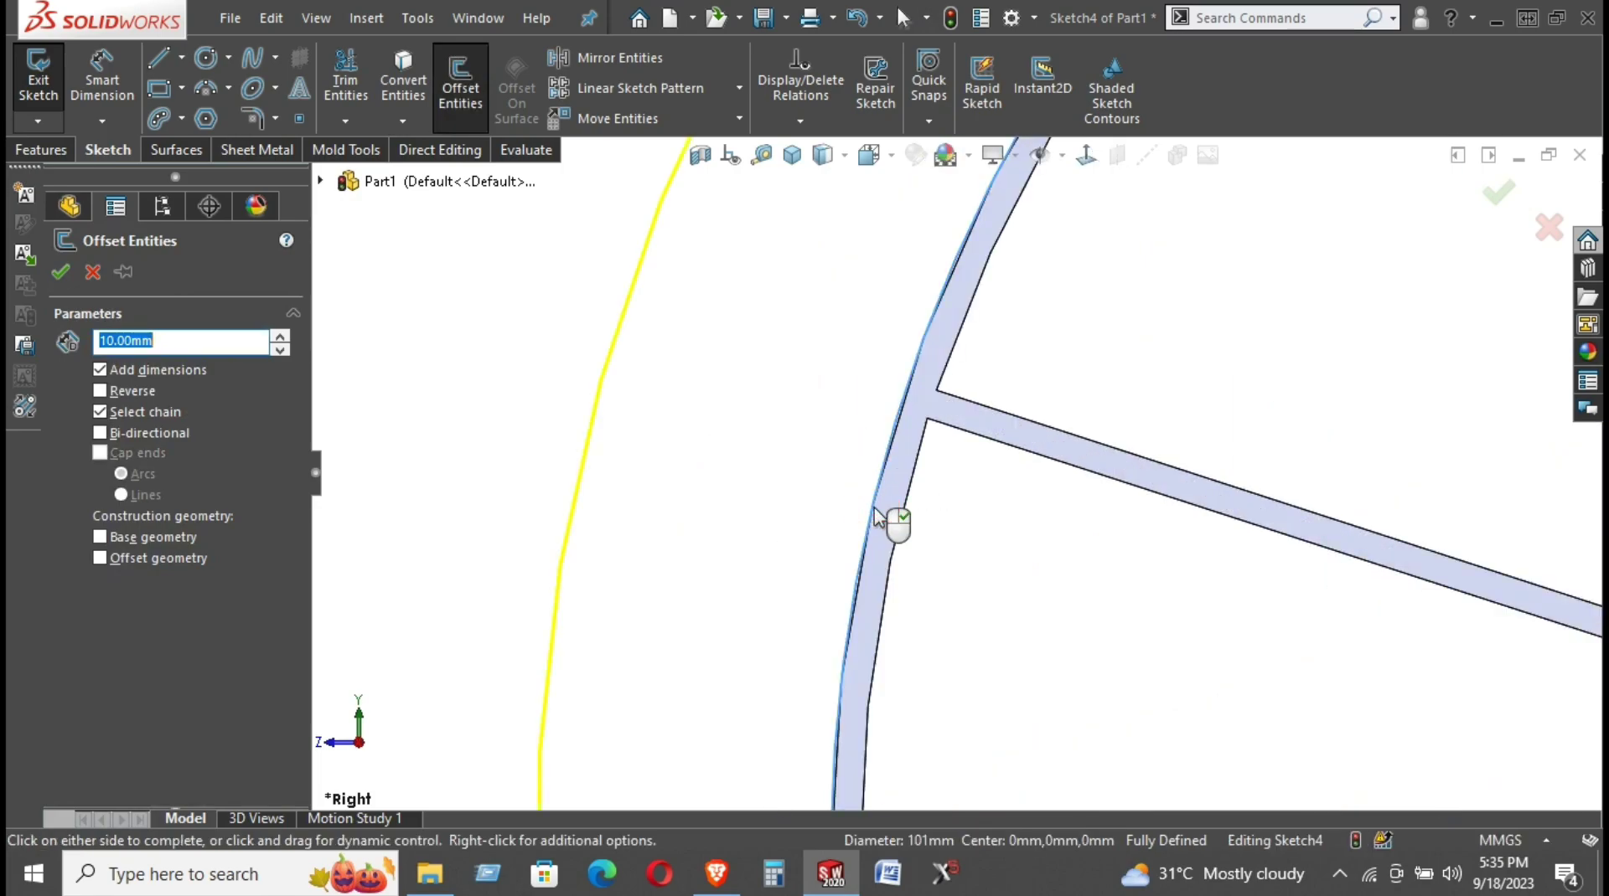
scroll(629, 424, "up", 2)
scroll(630, 419, "up", 2)
scroll(632, 418, "up", 2)
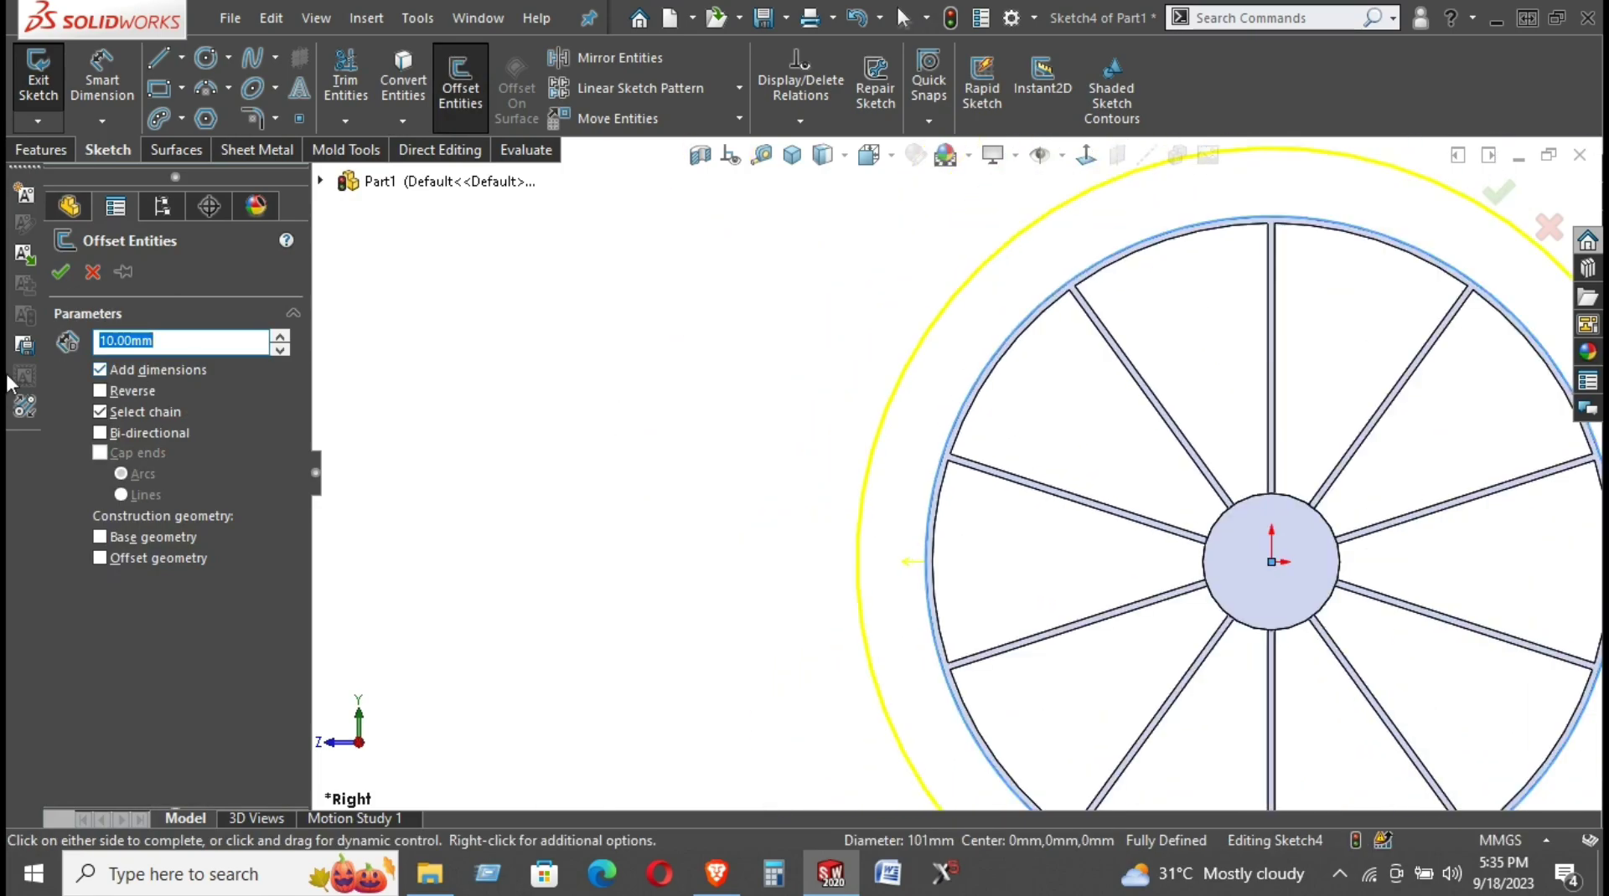
left_click(120, 397)
type("2")
key("Return")
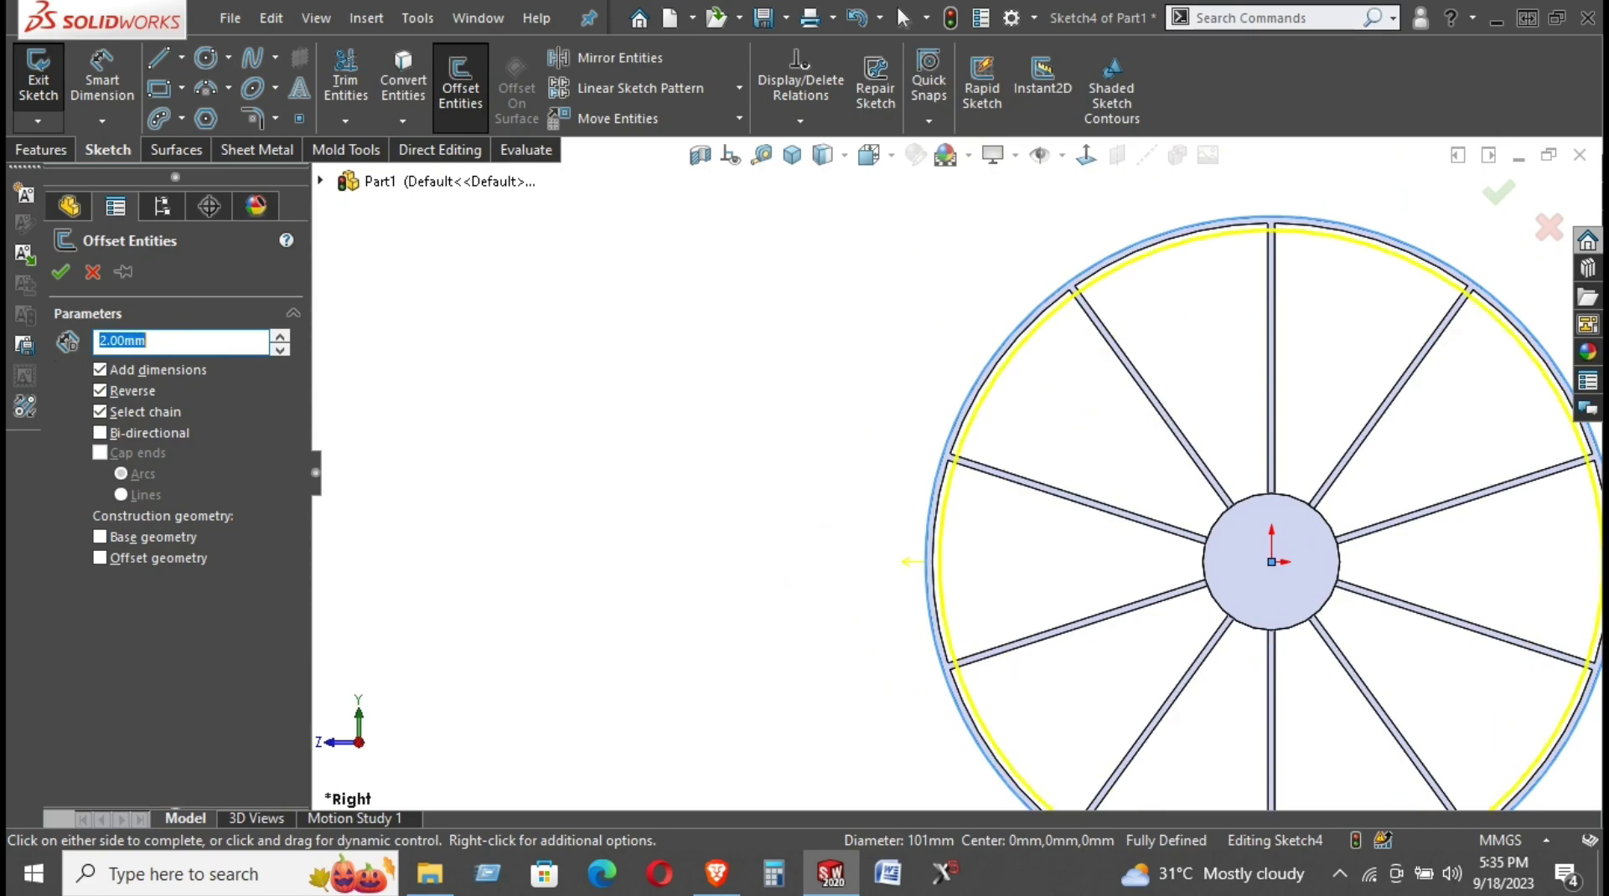
type("3")
key("Return")
left_click(67, 270)
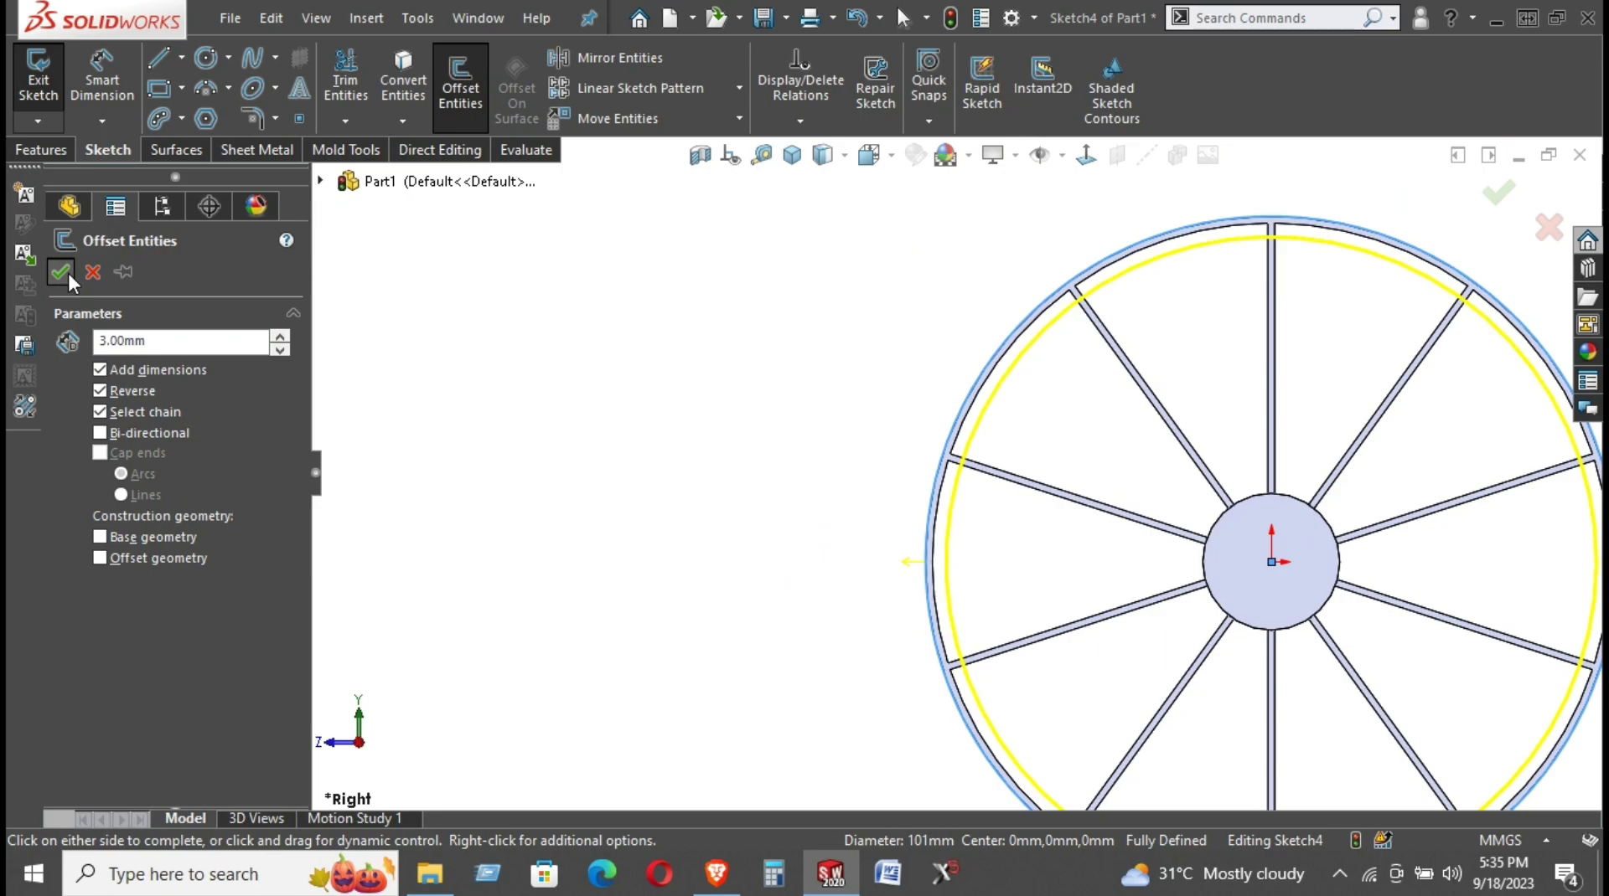
left_click(42, 156)
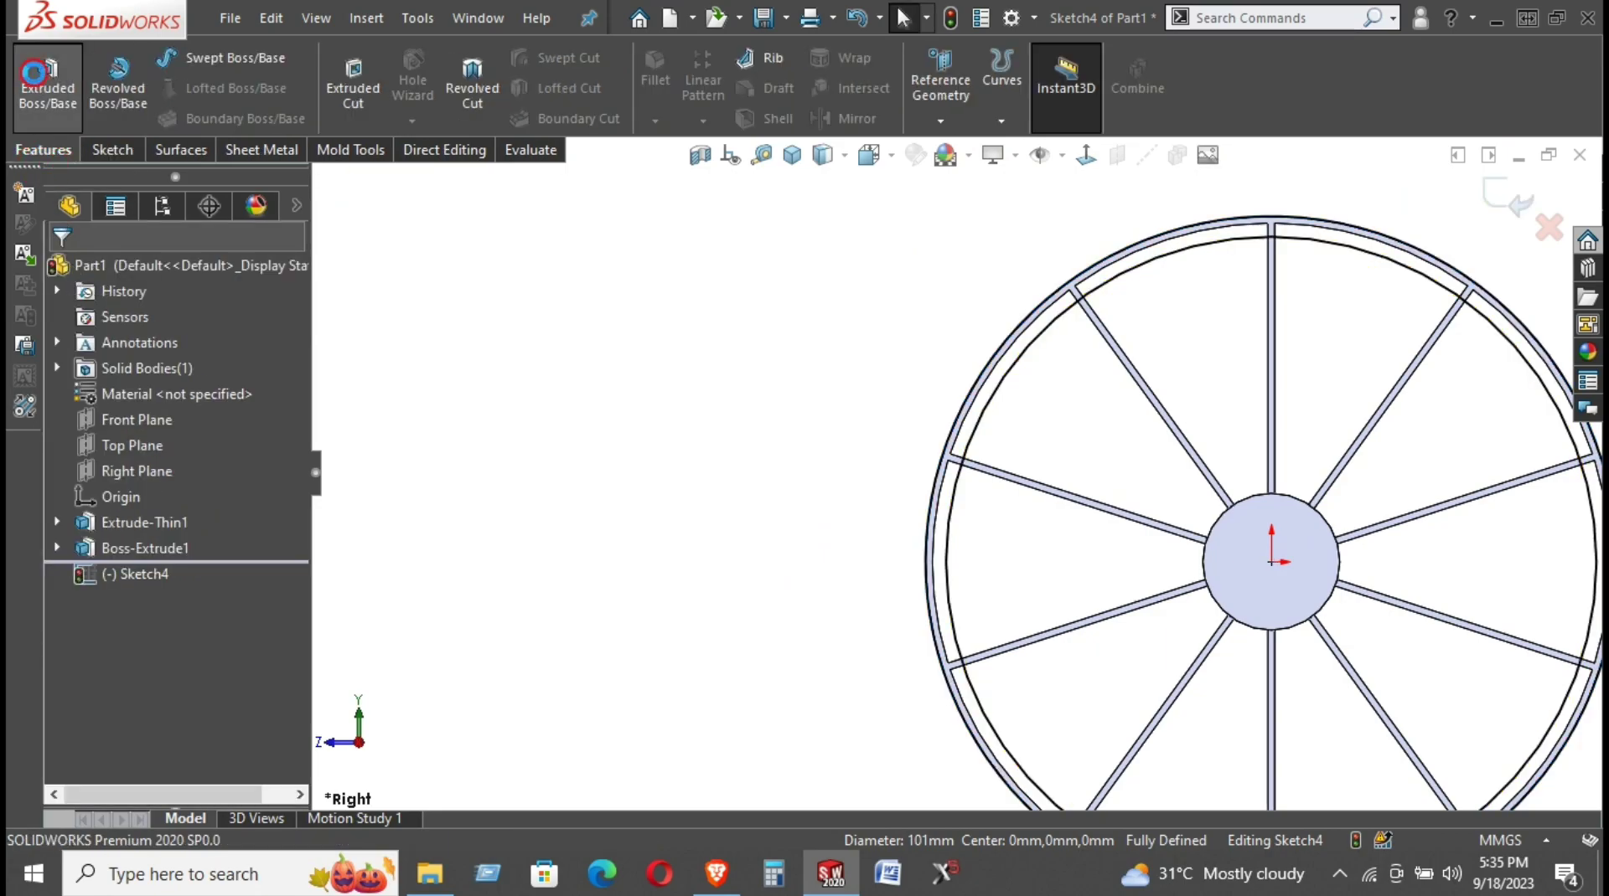
Extrude the rim ring 6 mm mid-plane as Boss-Extrude2 and inspect the solid tyre band
left_click(33, 73)
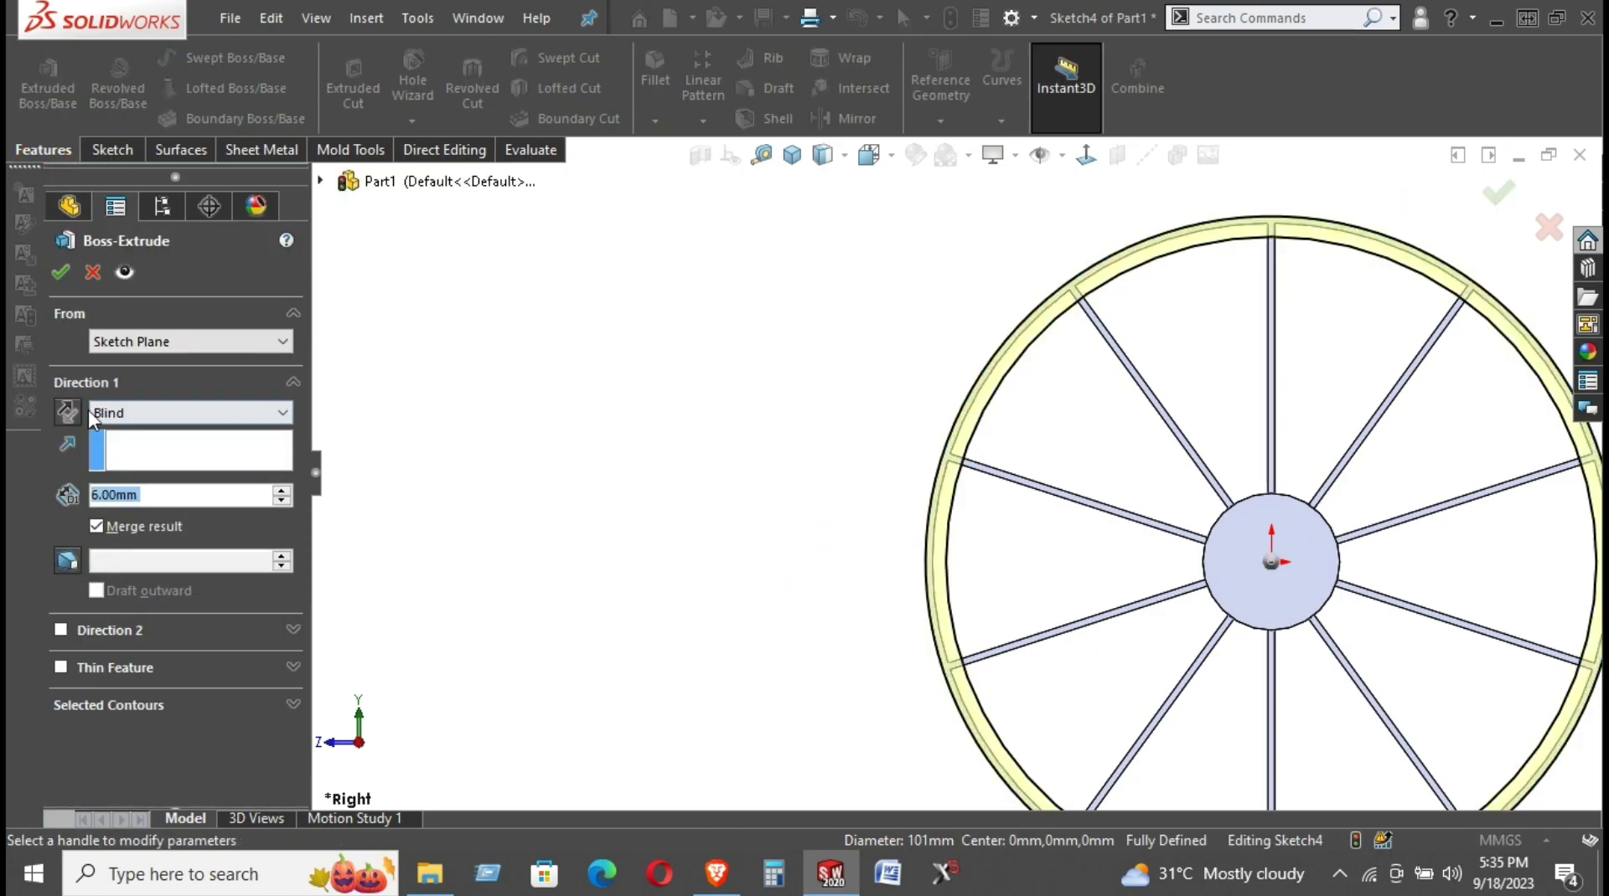
left_click(172, 419)
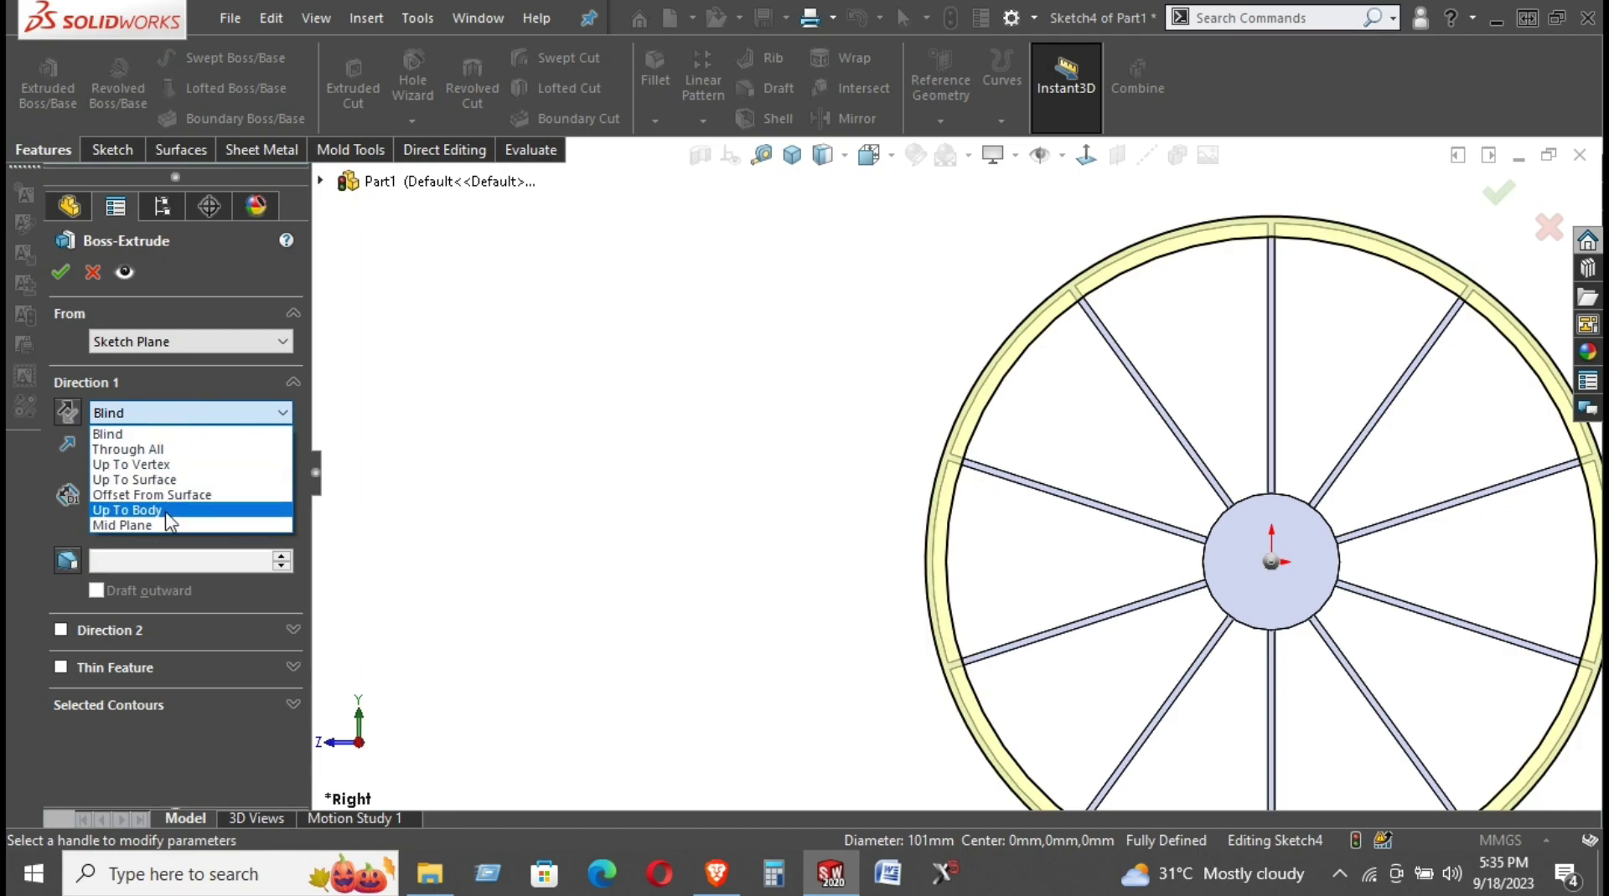
left_click(167, 524)
mouse_move(729, 412)
middle_mouse_down()
mouse_move(846, 414)
mouse_move(802, 444)
mouse_move(605, 428)
middle_mouse_up()
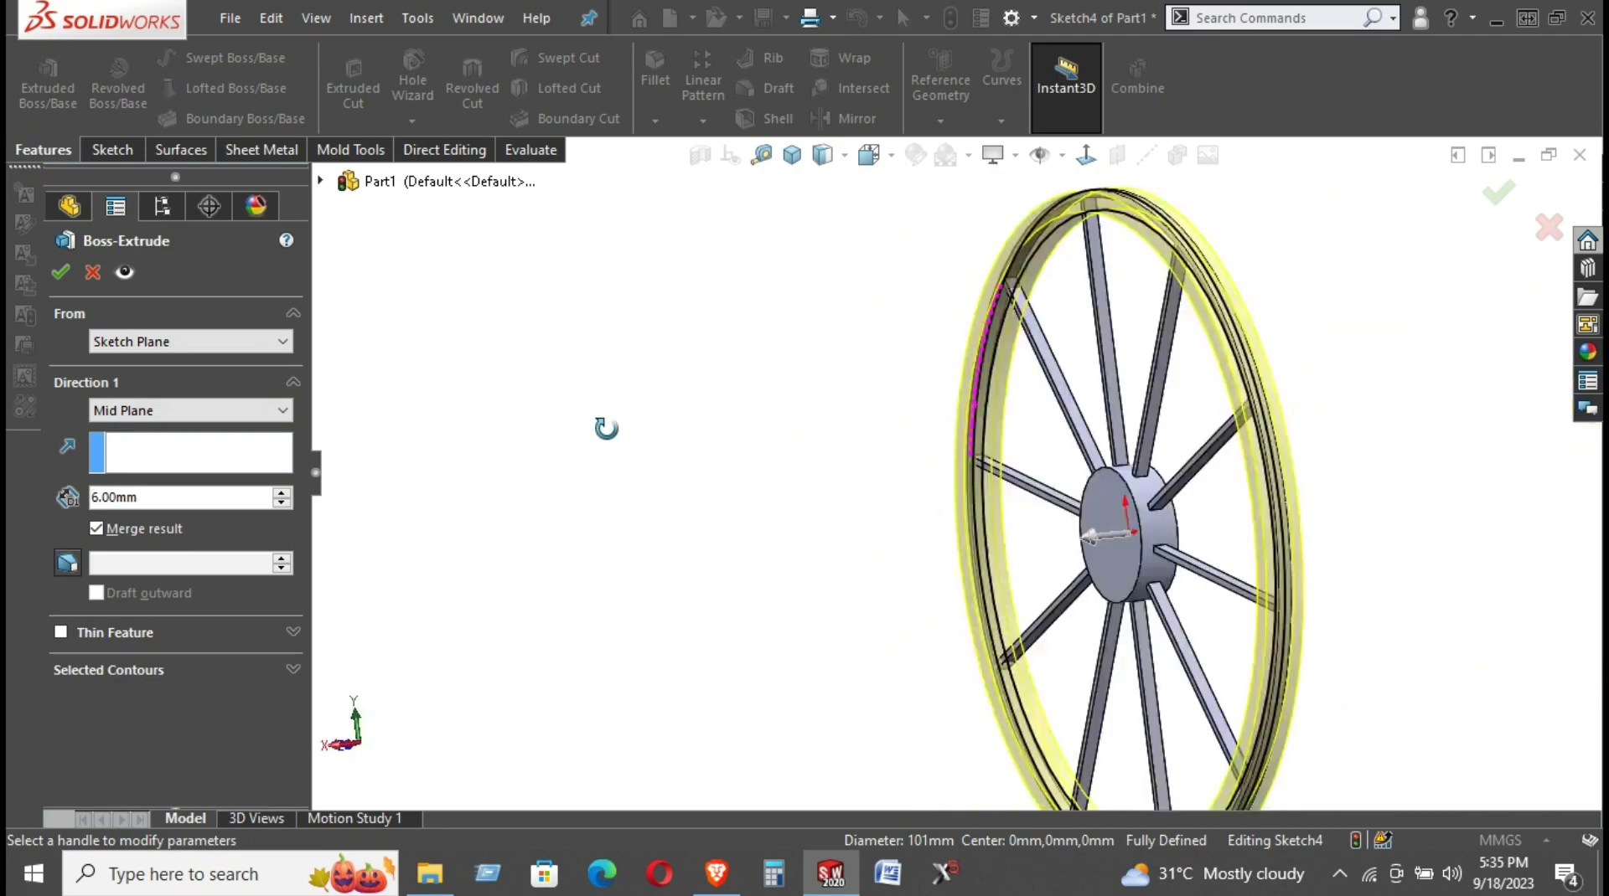
left_click(59, 272)
middle_click_drag(704, 459, 968, 423)
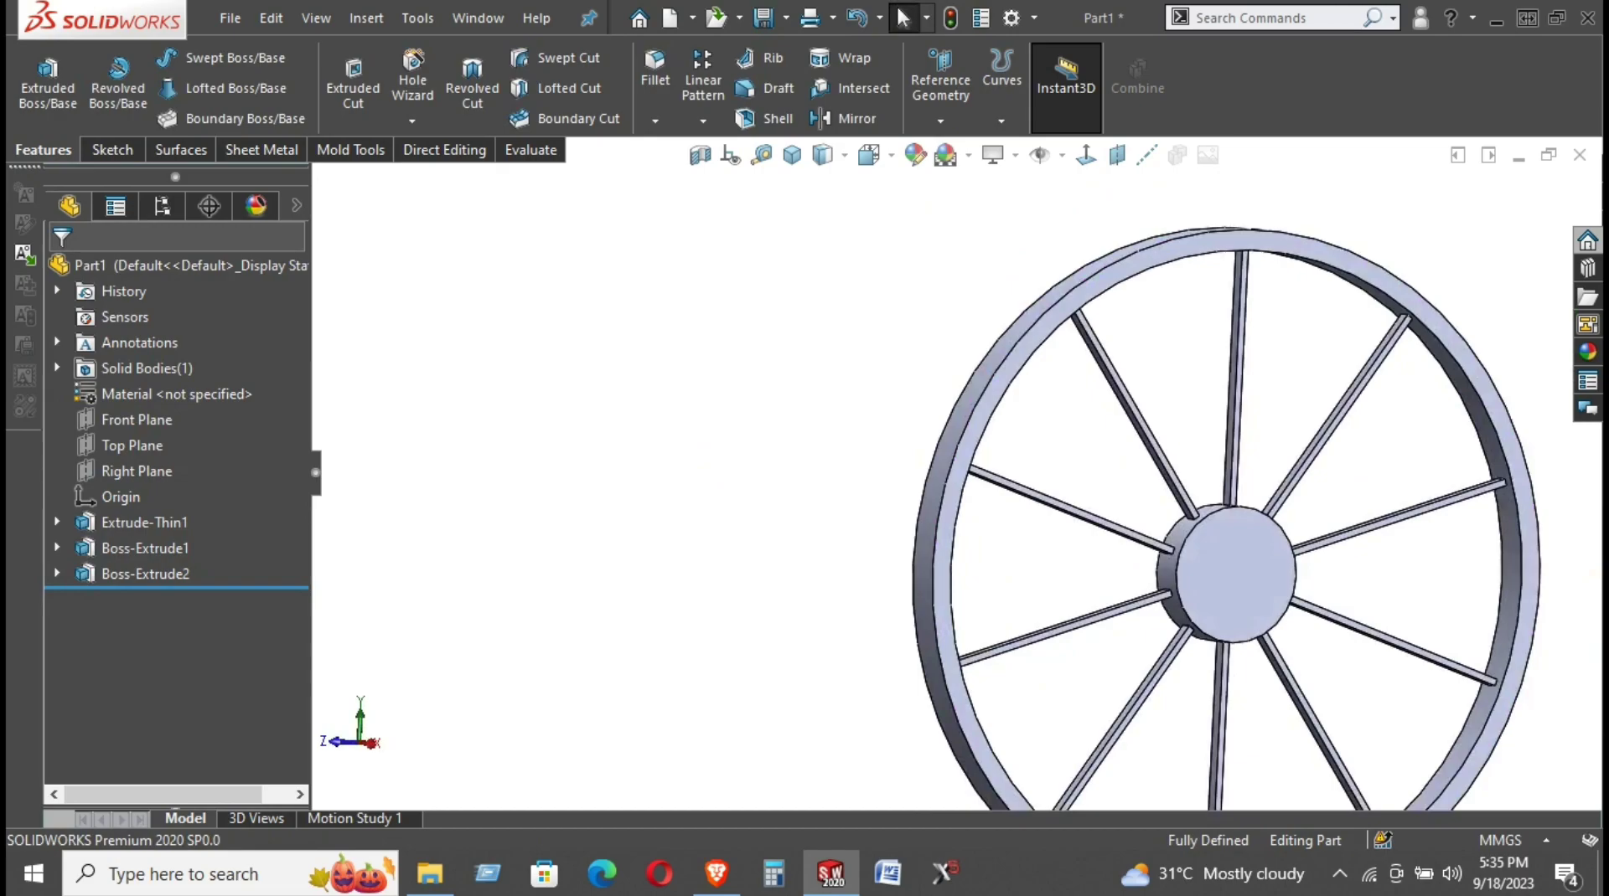
Orbit around the wheel, zoom to fit, then set the standard isometric orientation
key("alt+Tab")
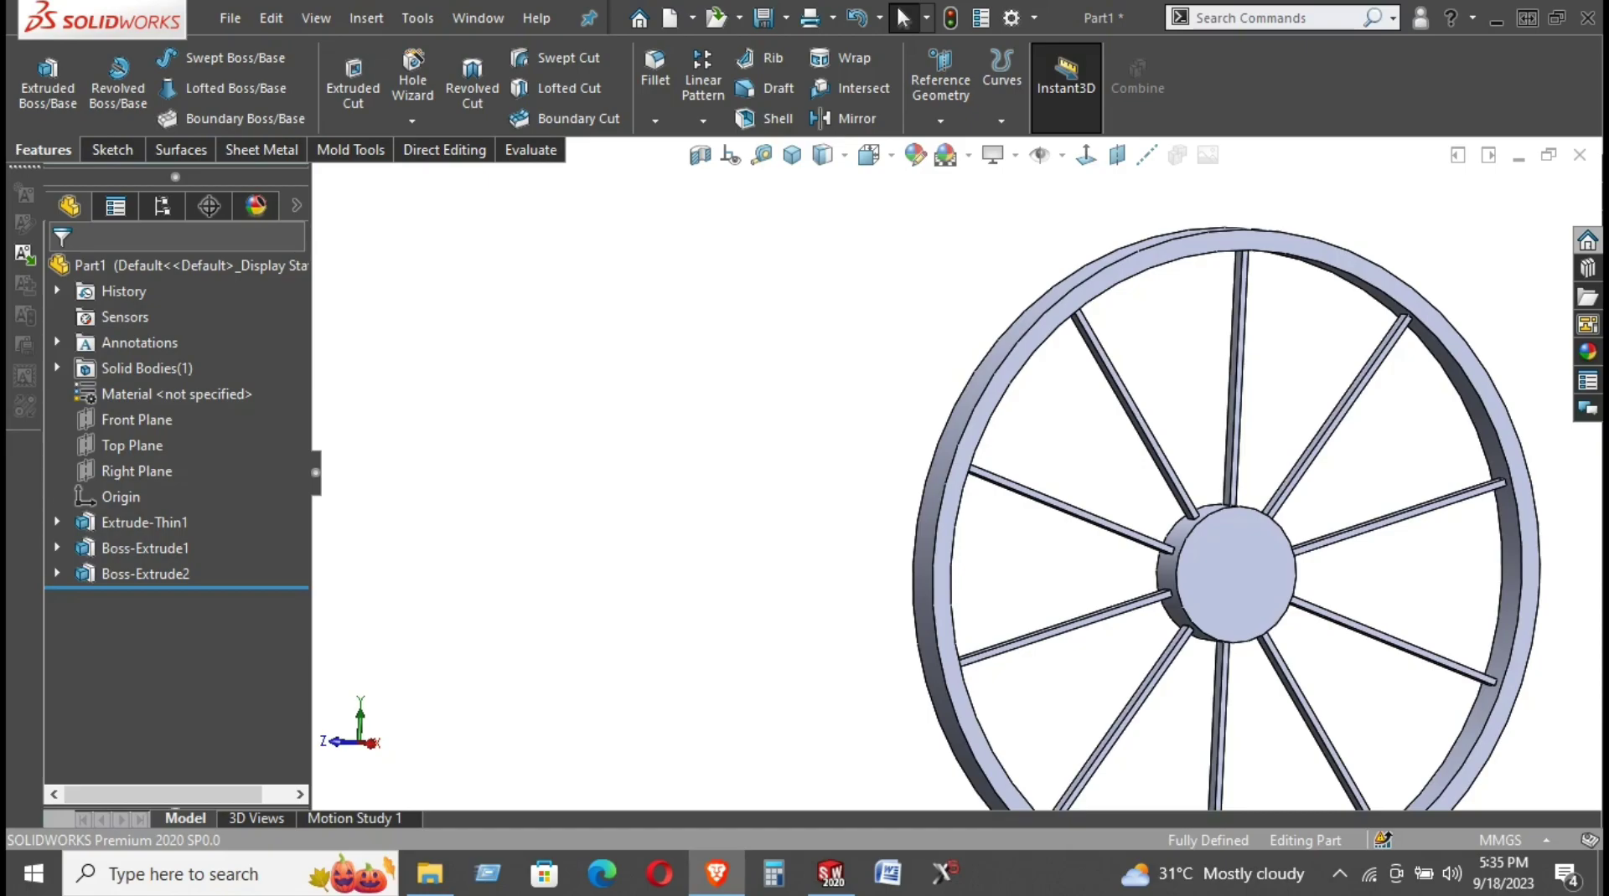
key("f")
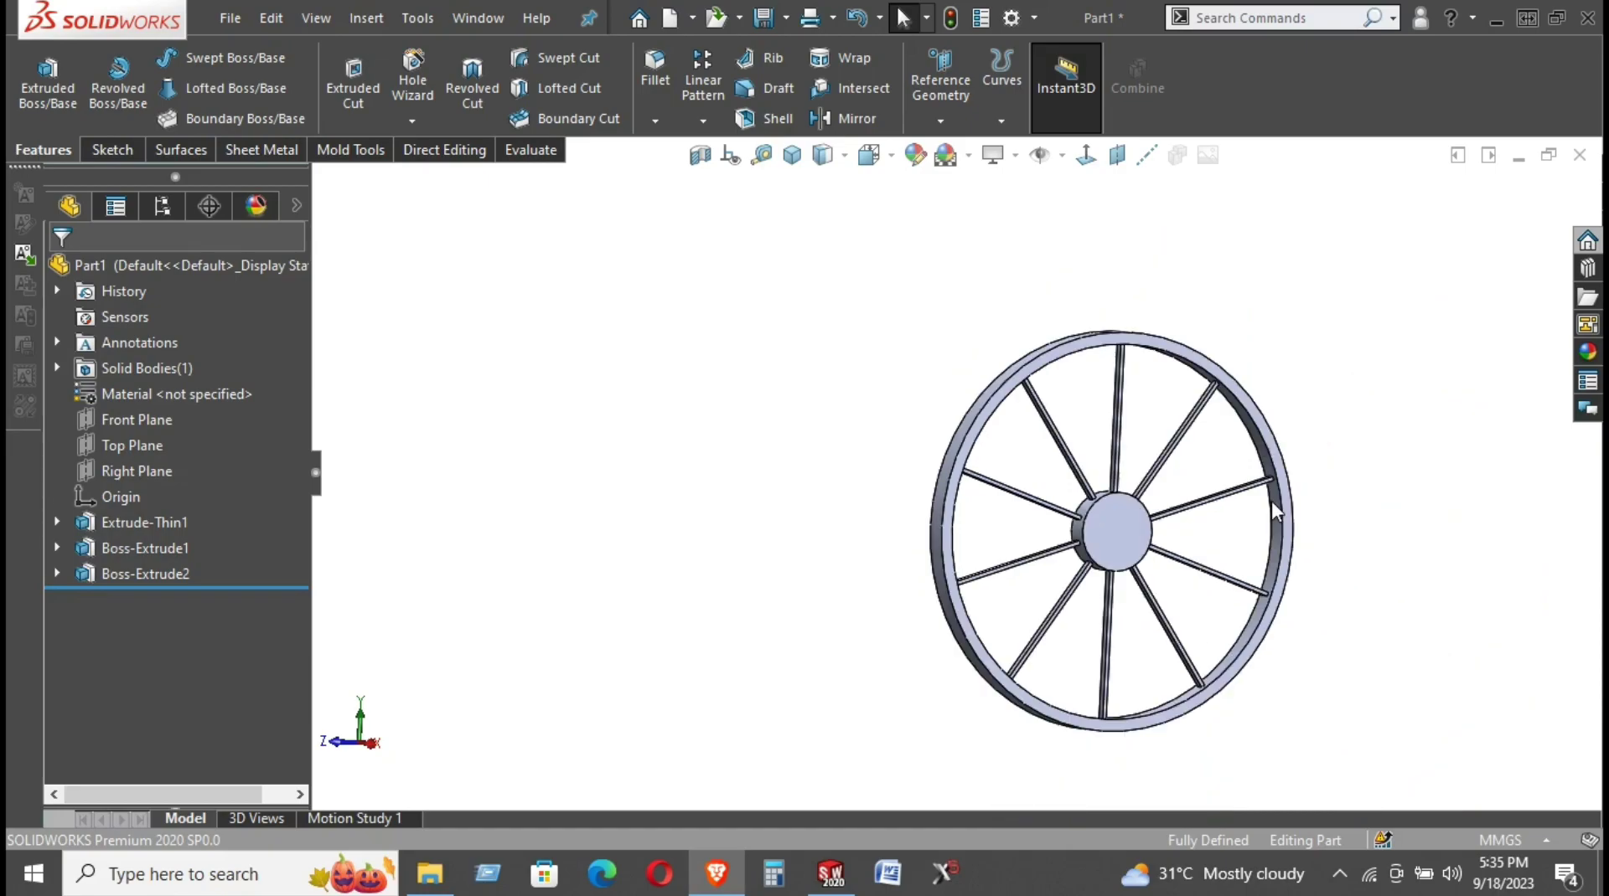
mouse_move(1274, 528)
middle_mouse_down()
mouse_move(1170, 520)
mouse_move(1338, 501)
middle_mouse_up()
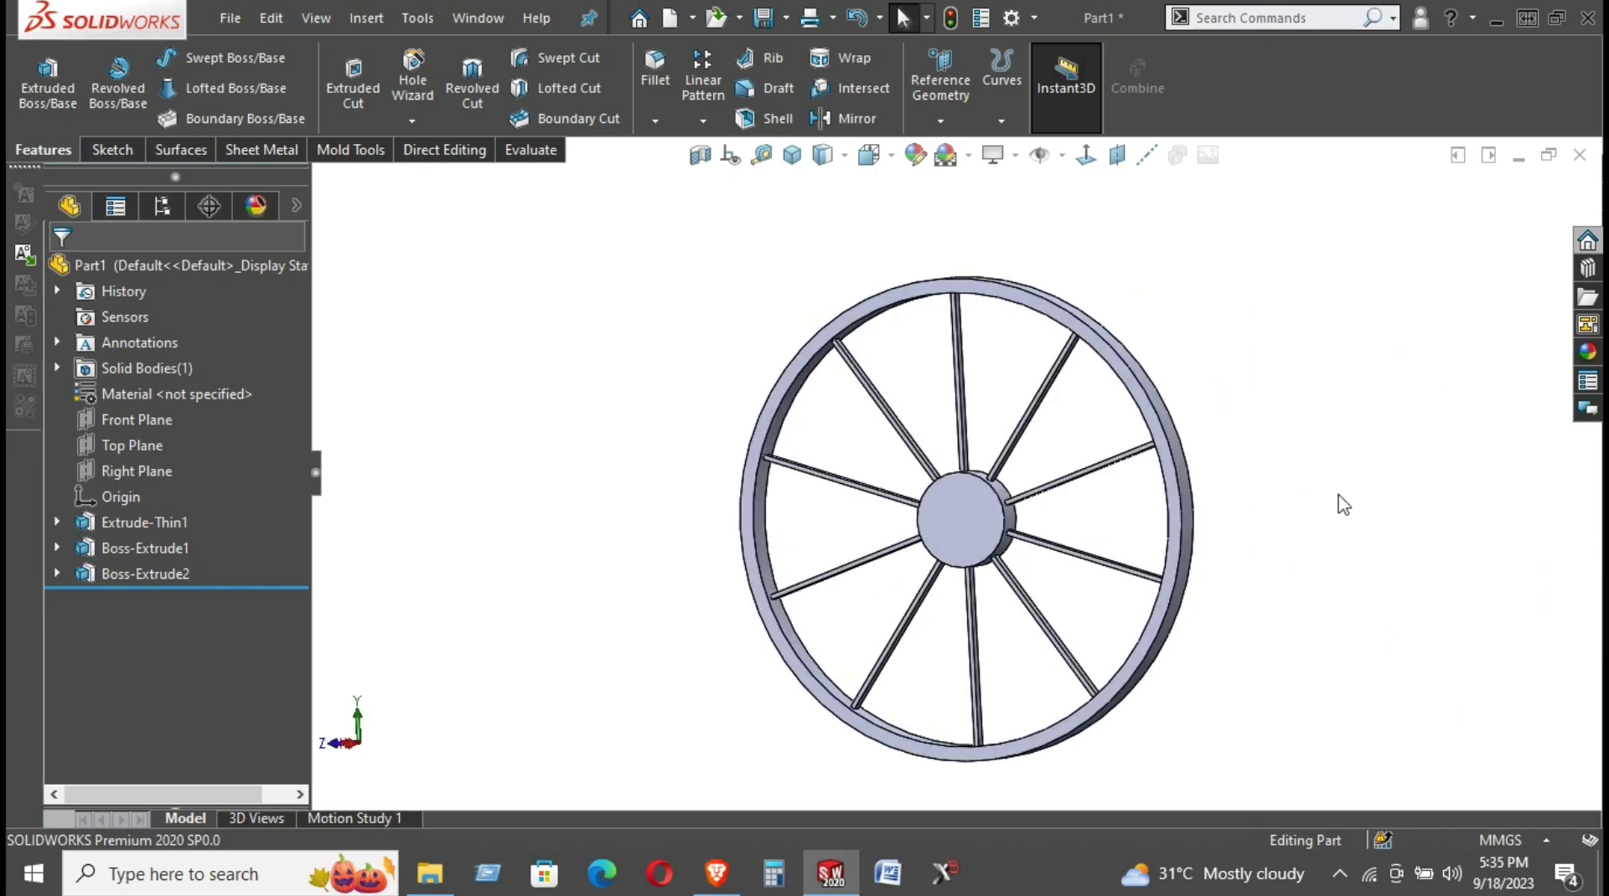
mouse_move(968, 518)
middle_mouse_down()
mouse_move(897, 322)
mouse_move(1005, 401)
middle_mouse_up()
scroll(901, 327, "down", 4)
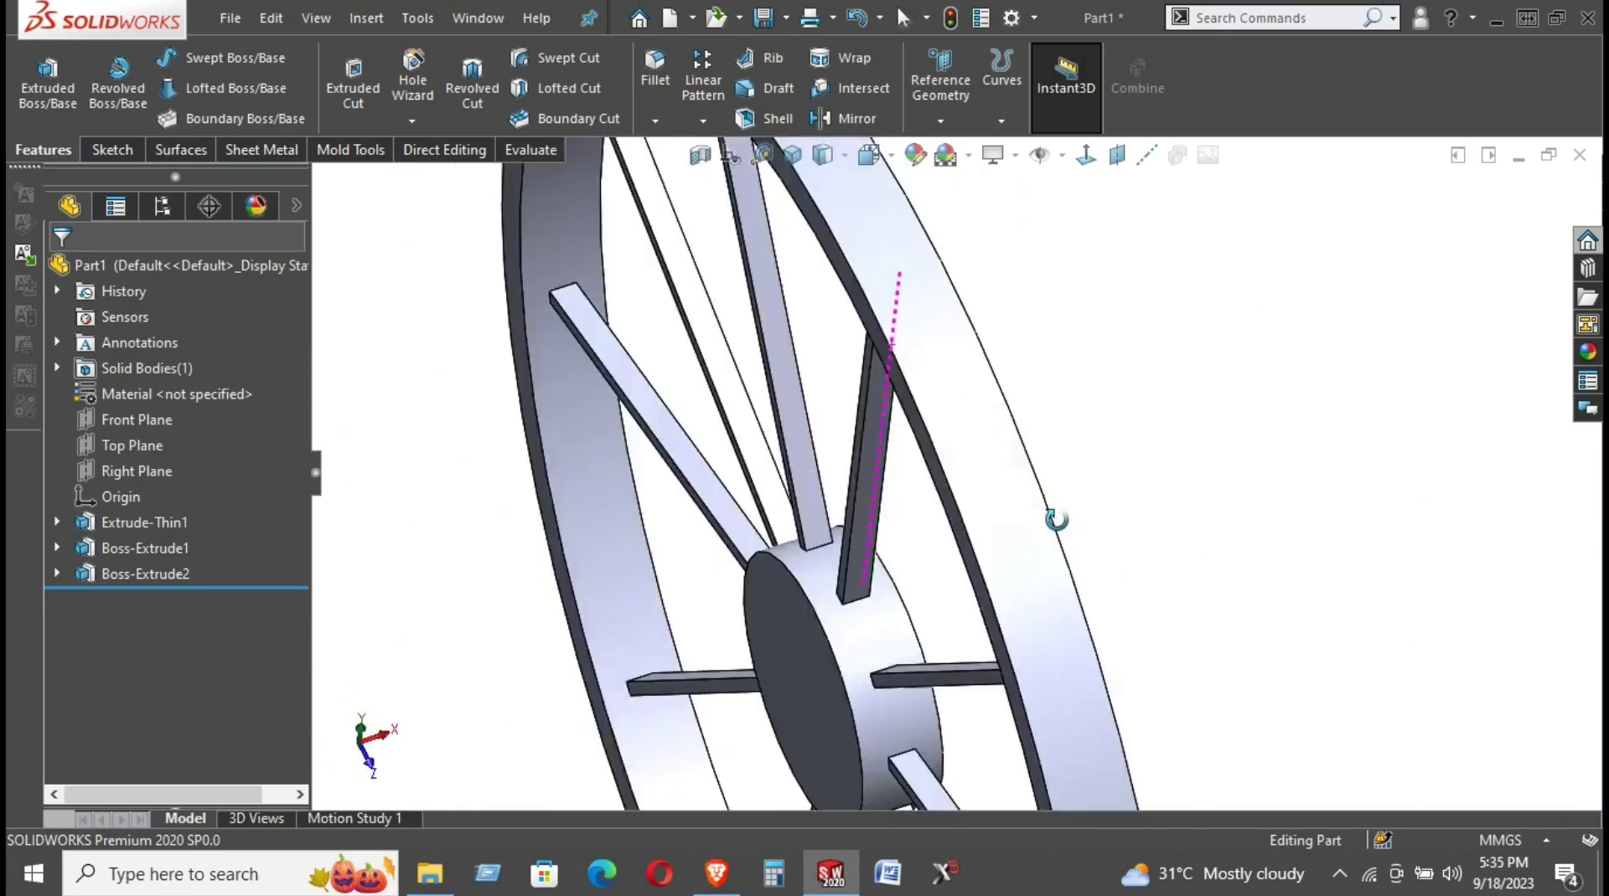
scroll(1006, 400, "up", 2)
mouse_move(1081, 449)
middle_mouse_down()
mouse_move(862, 413)
mouse_move(972, 685)
mouse_move(1189, 674)
mouse_move(1034, 337)
middle_mouse_up()
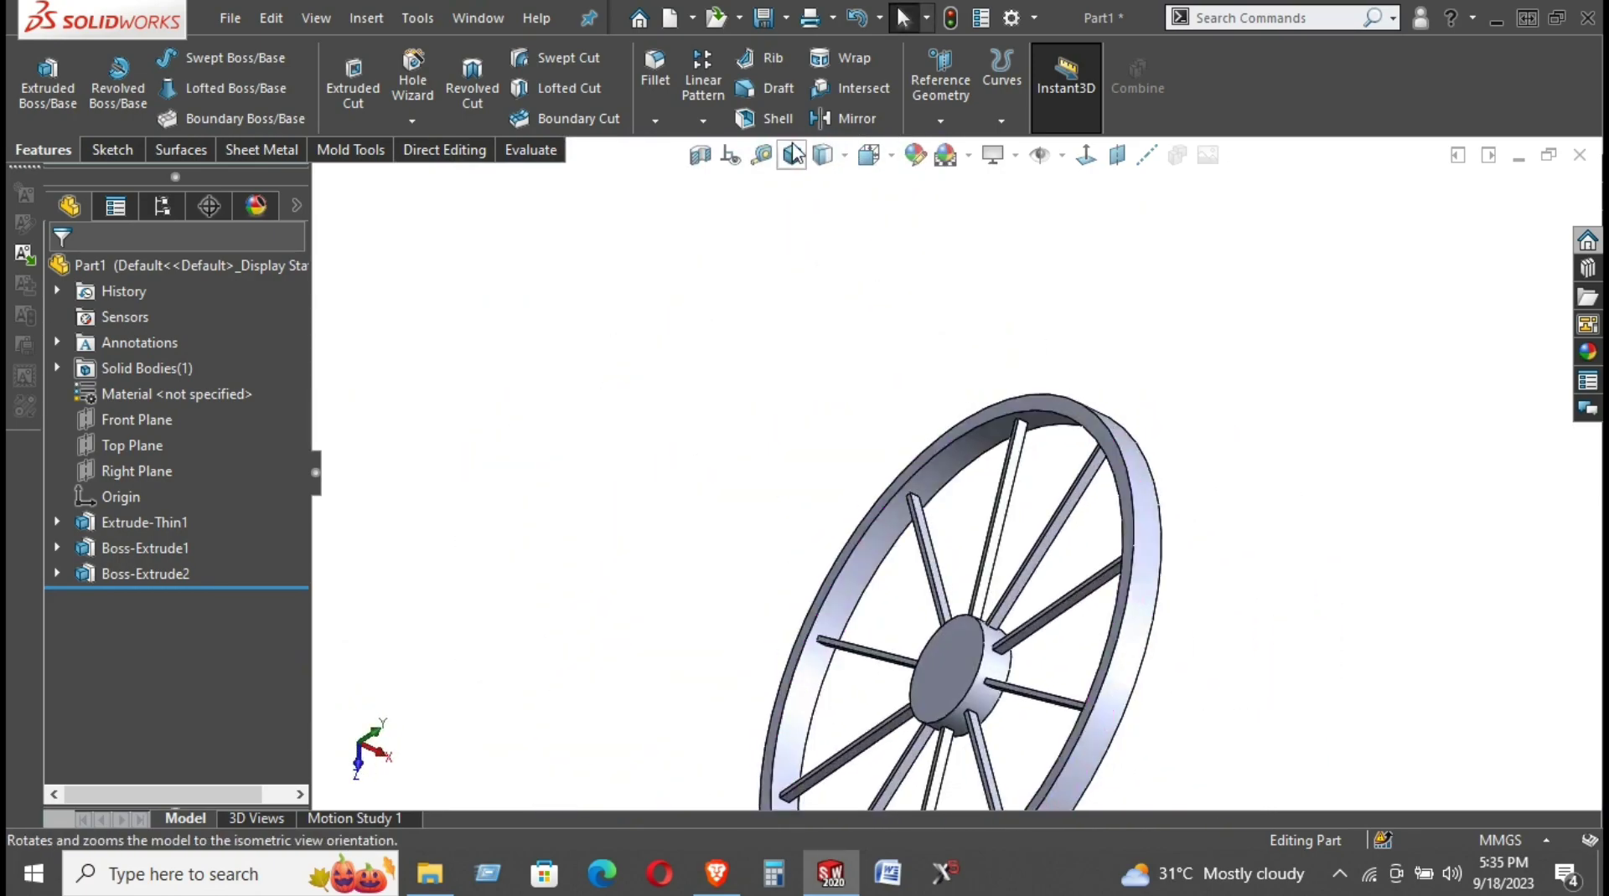
left_click(792, 155)
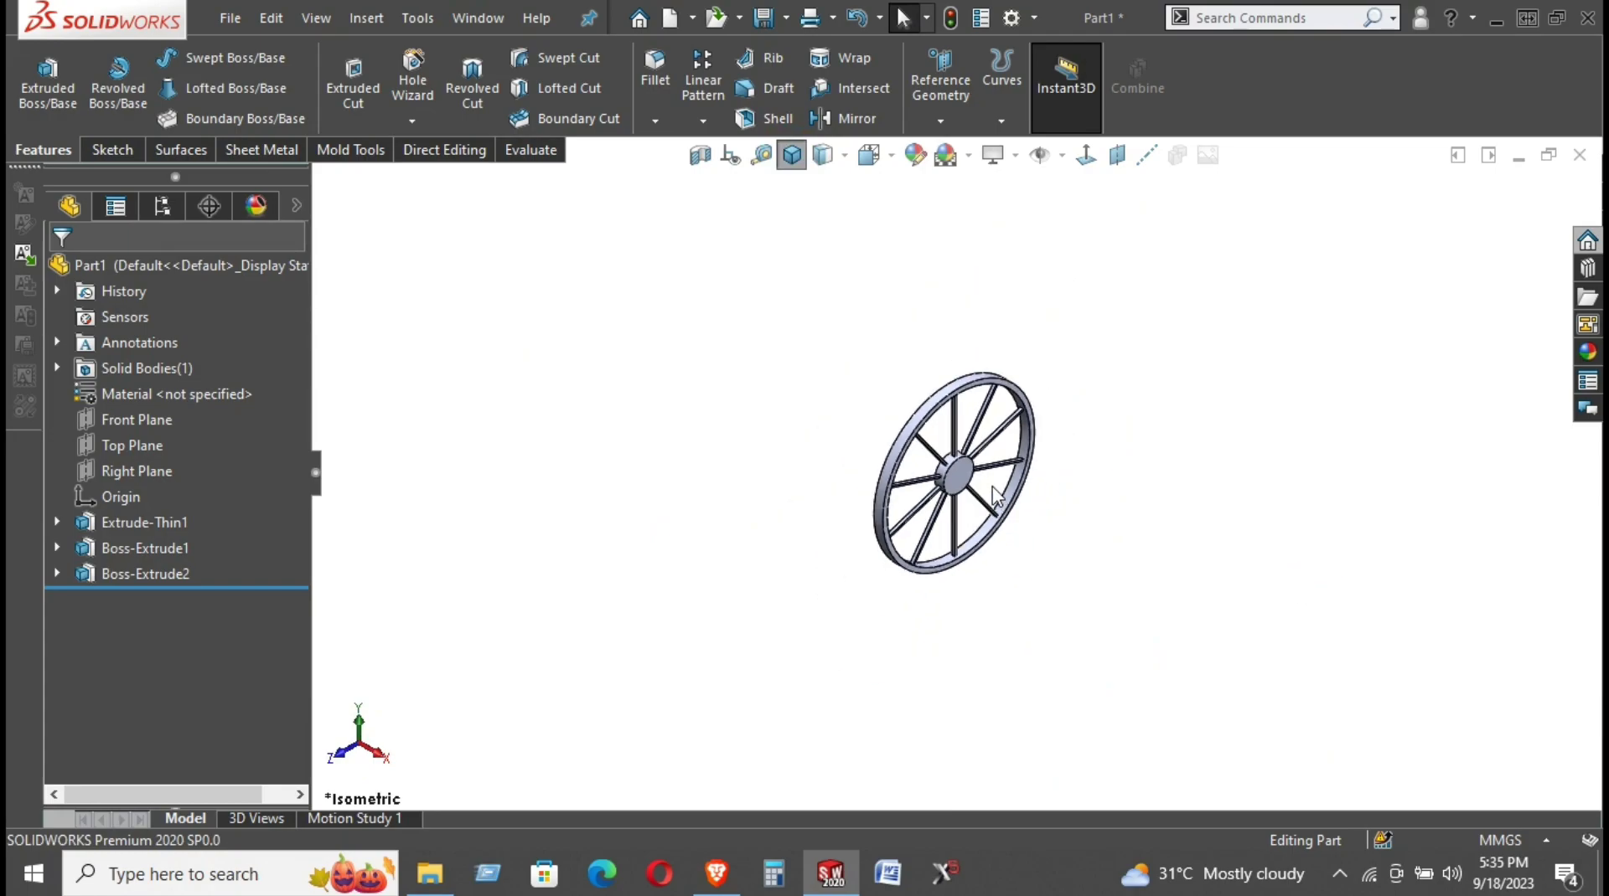
scroll(993, 494, "down", 3)
scroll(972, 469, "down", 2)
Sketch a Ø5 mm circle at the centre of the hub's front face
left_click(951, 448)
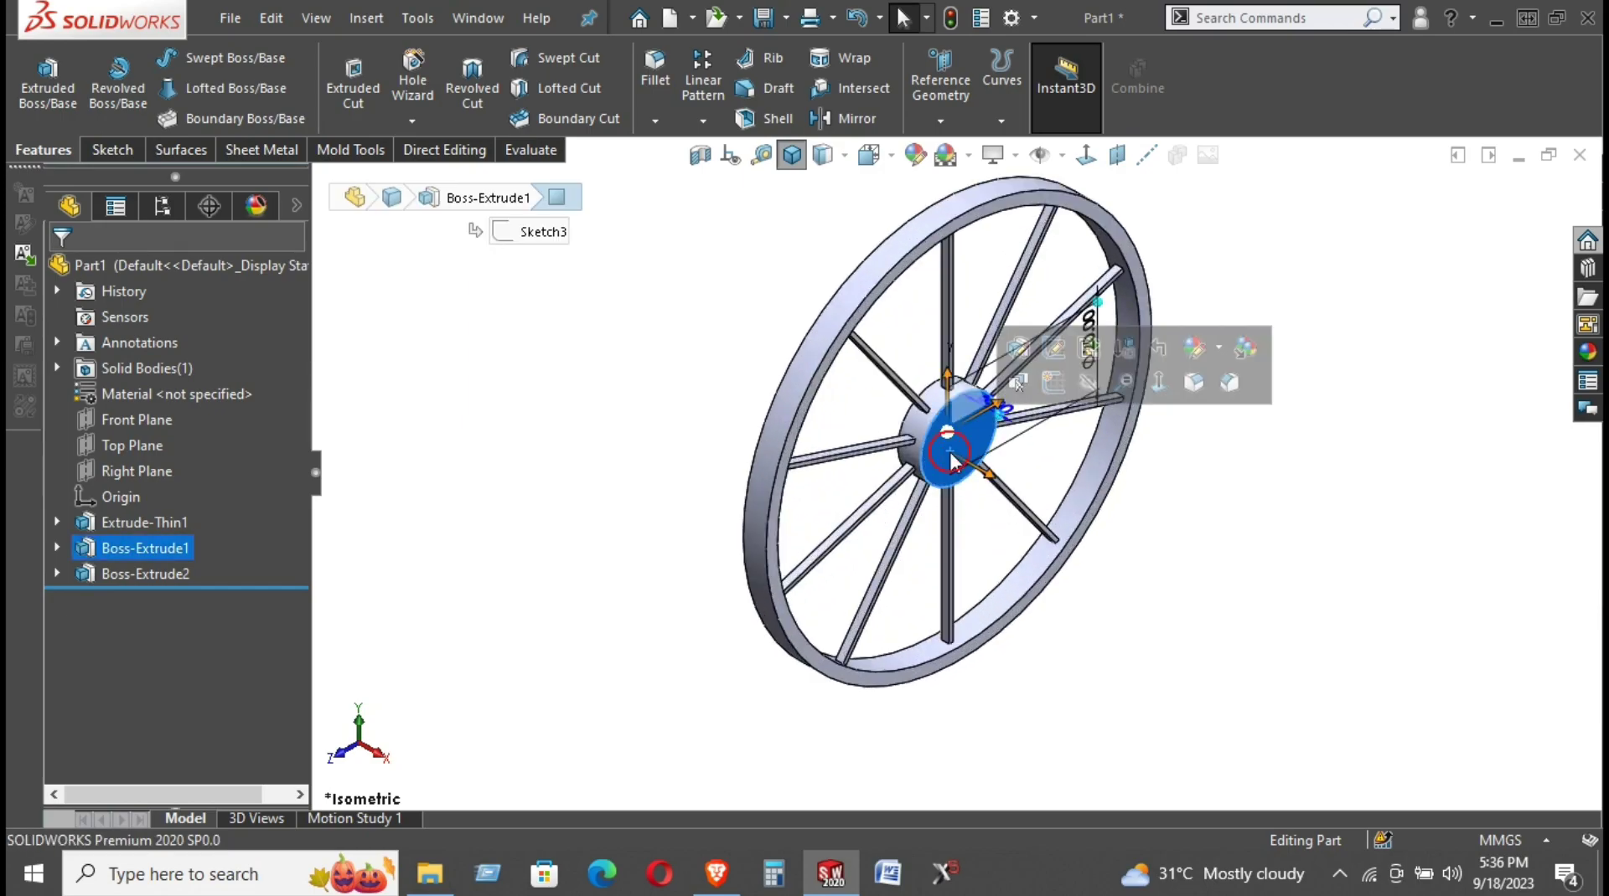
left_click(1017, 382)
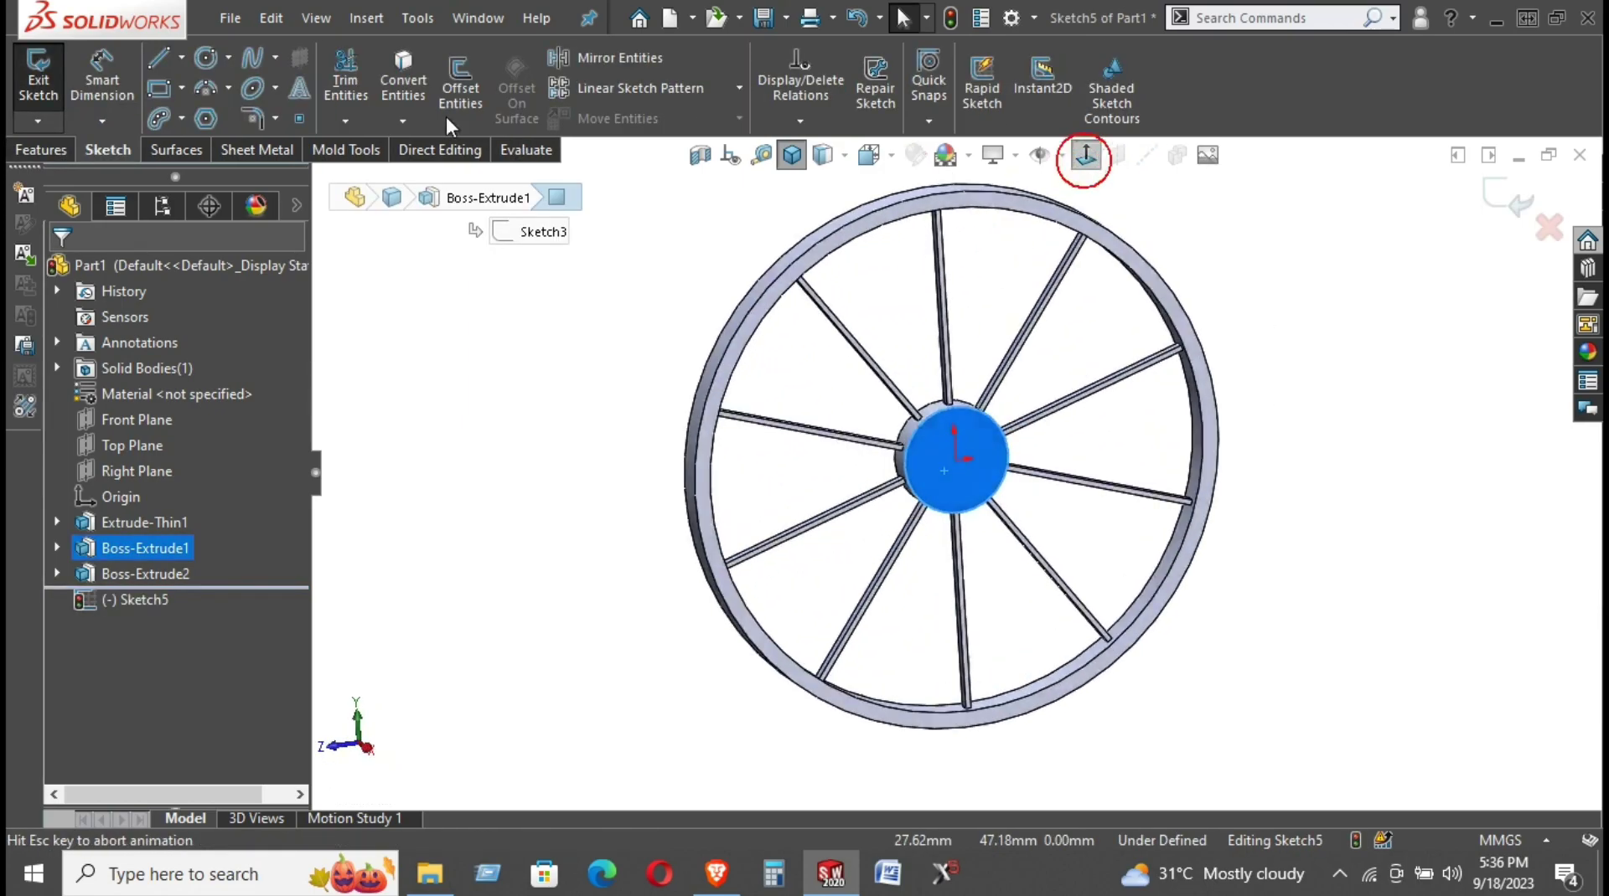
left_click(207, 58)
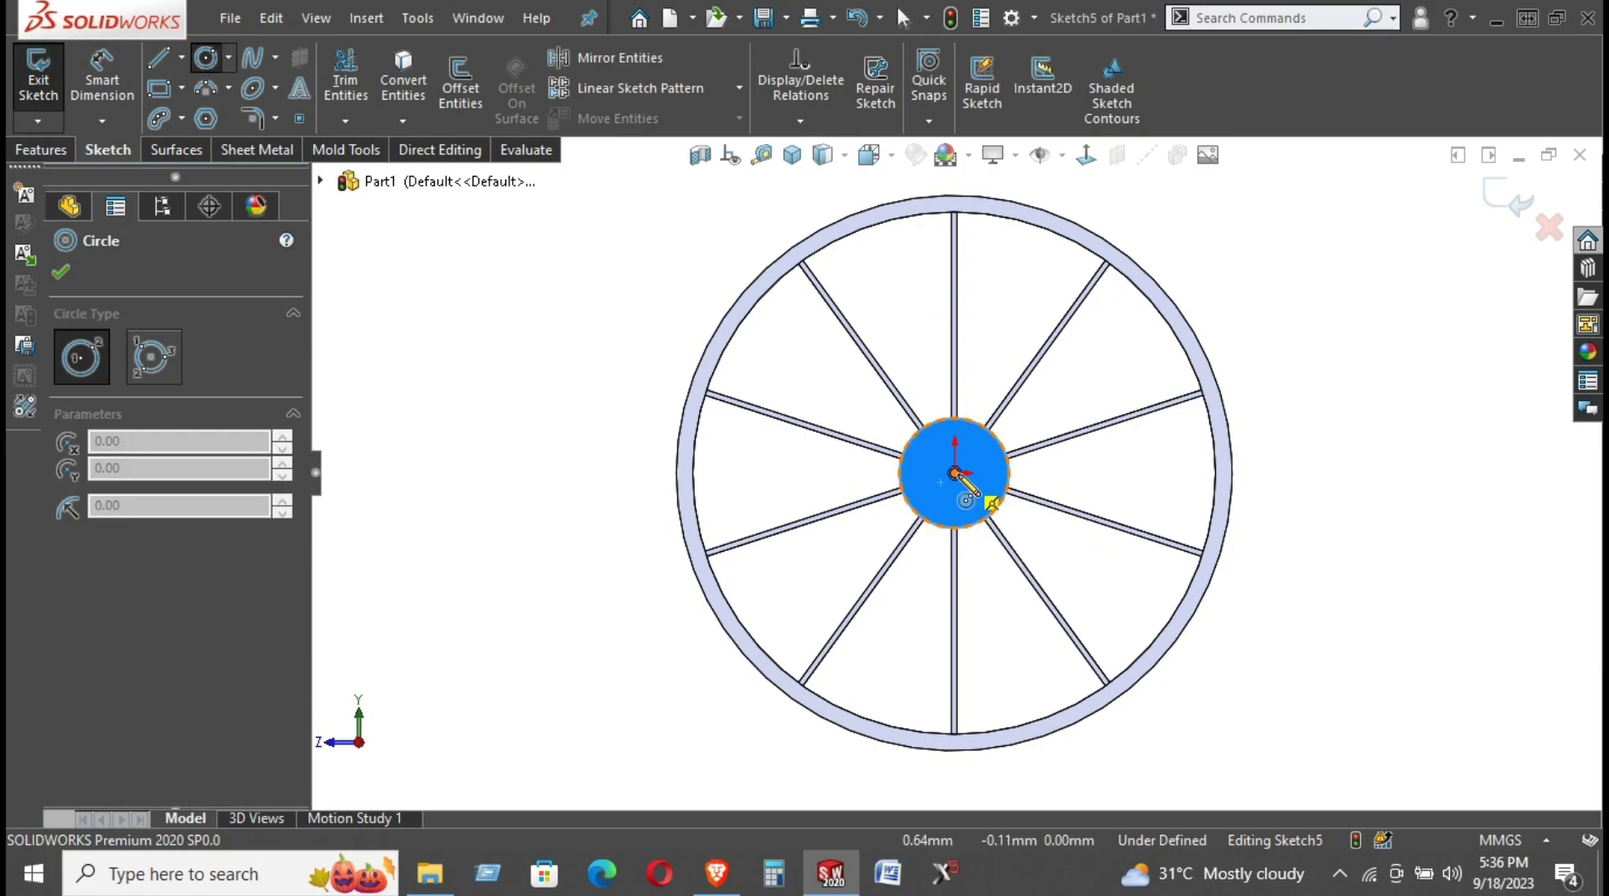
left_click(954, 475)
left_click(975, 463)
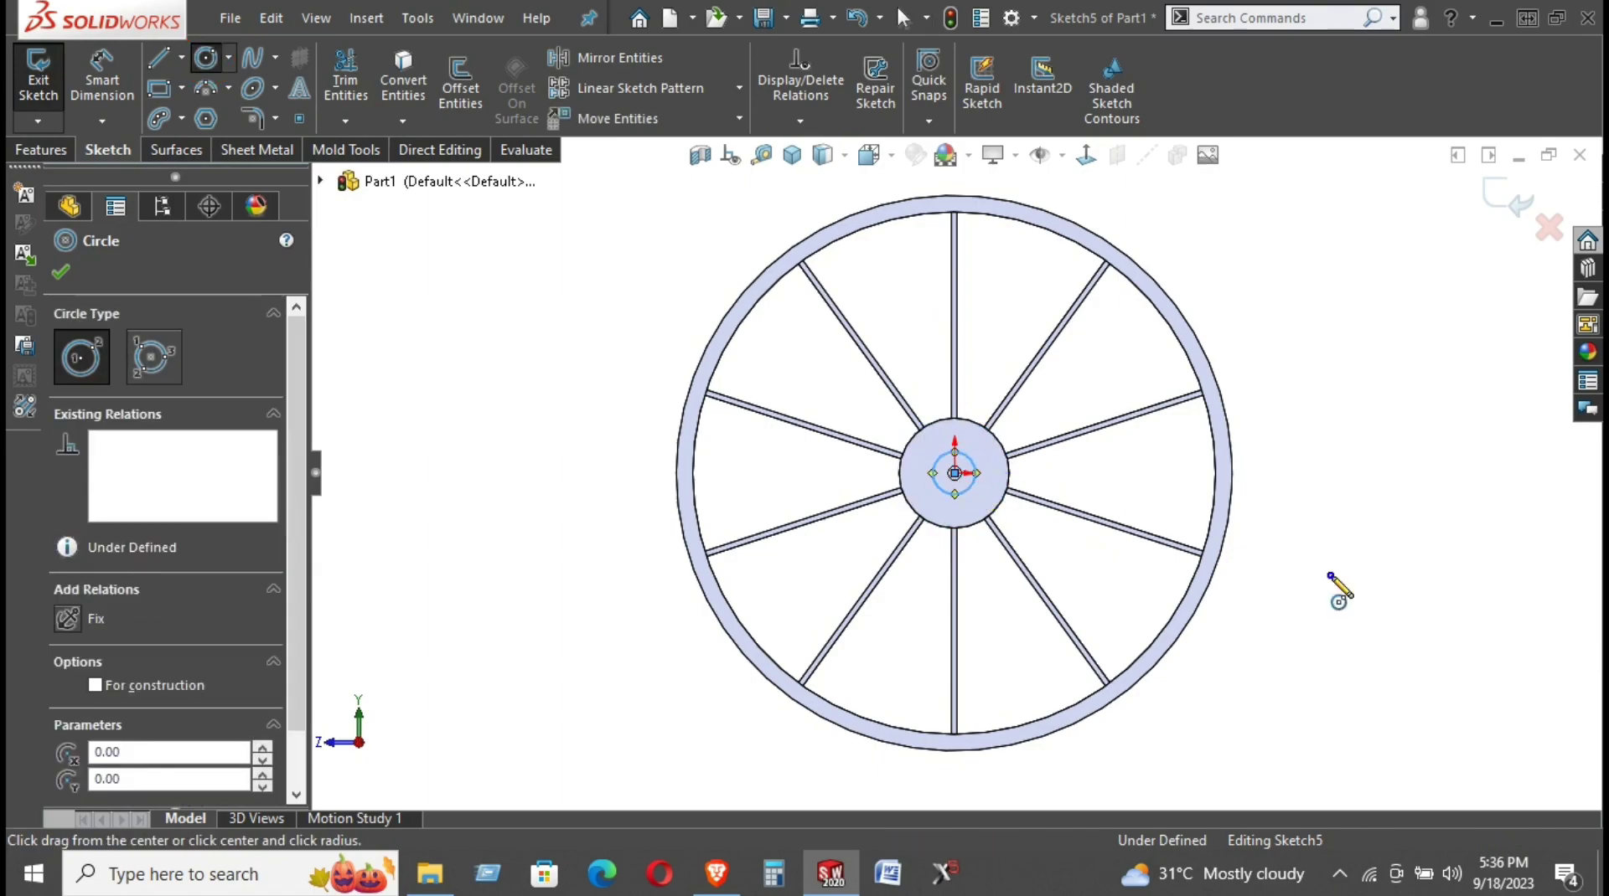
key("d")
left_click(968, 460)
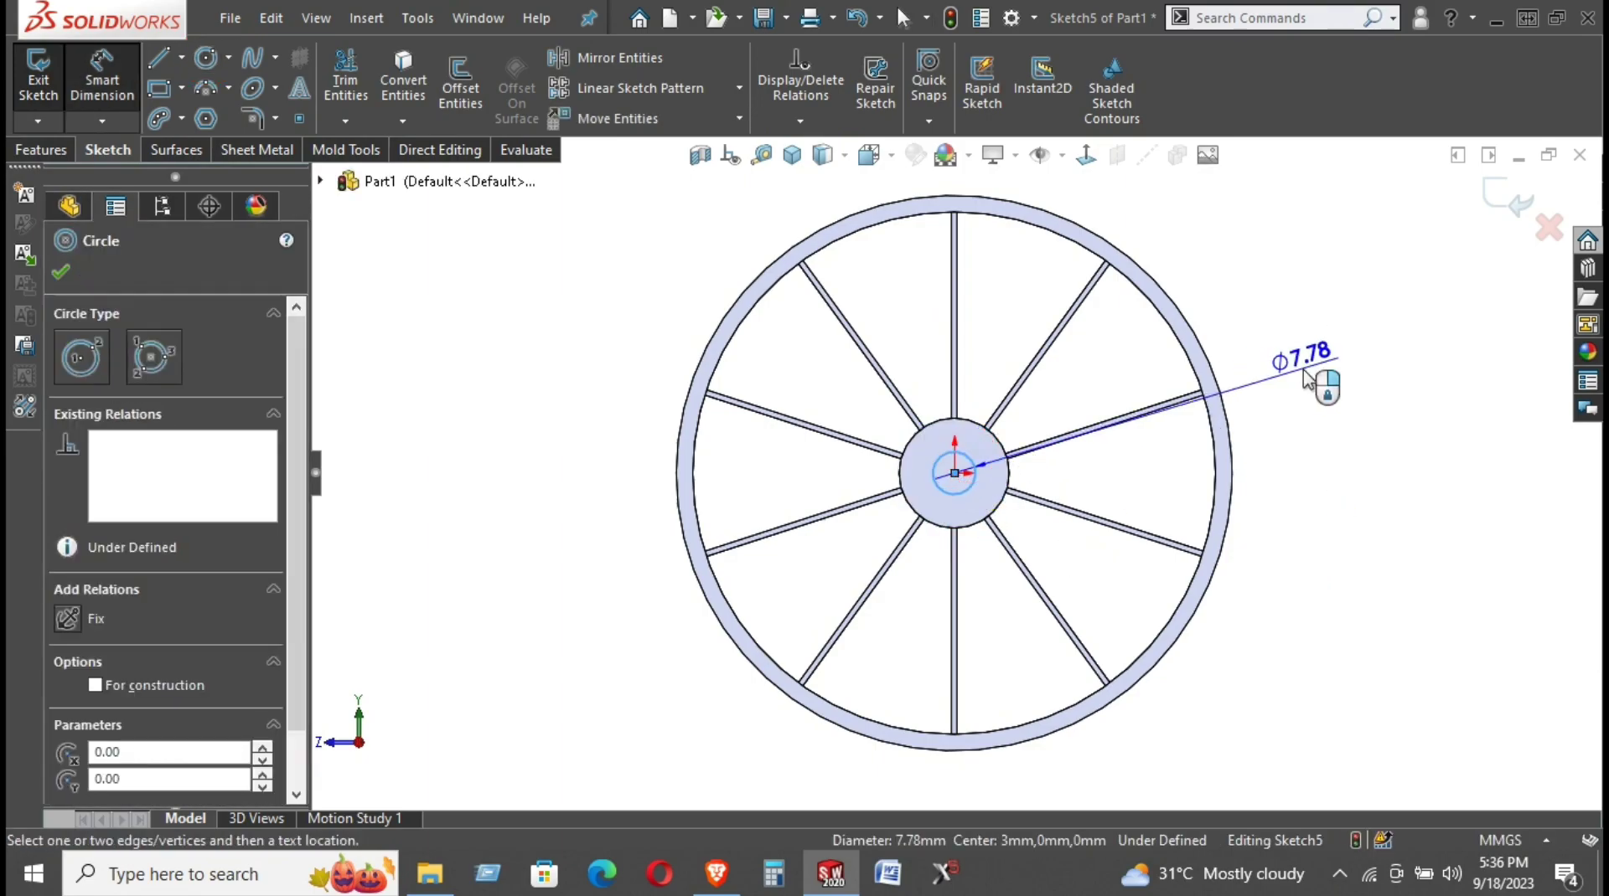
left_click(1305, 378)
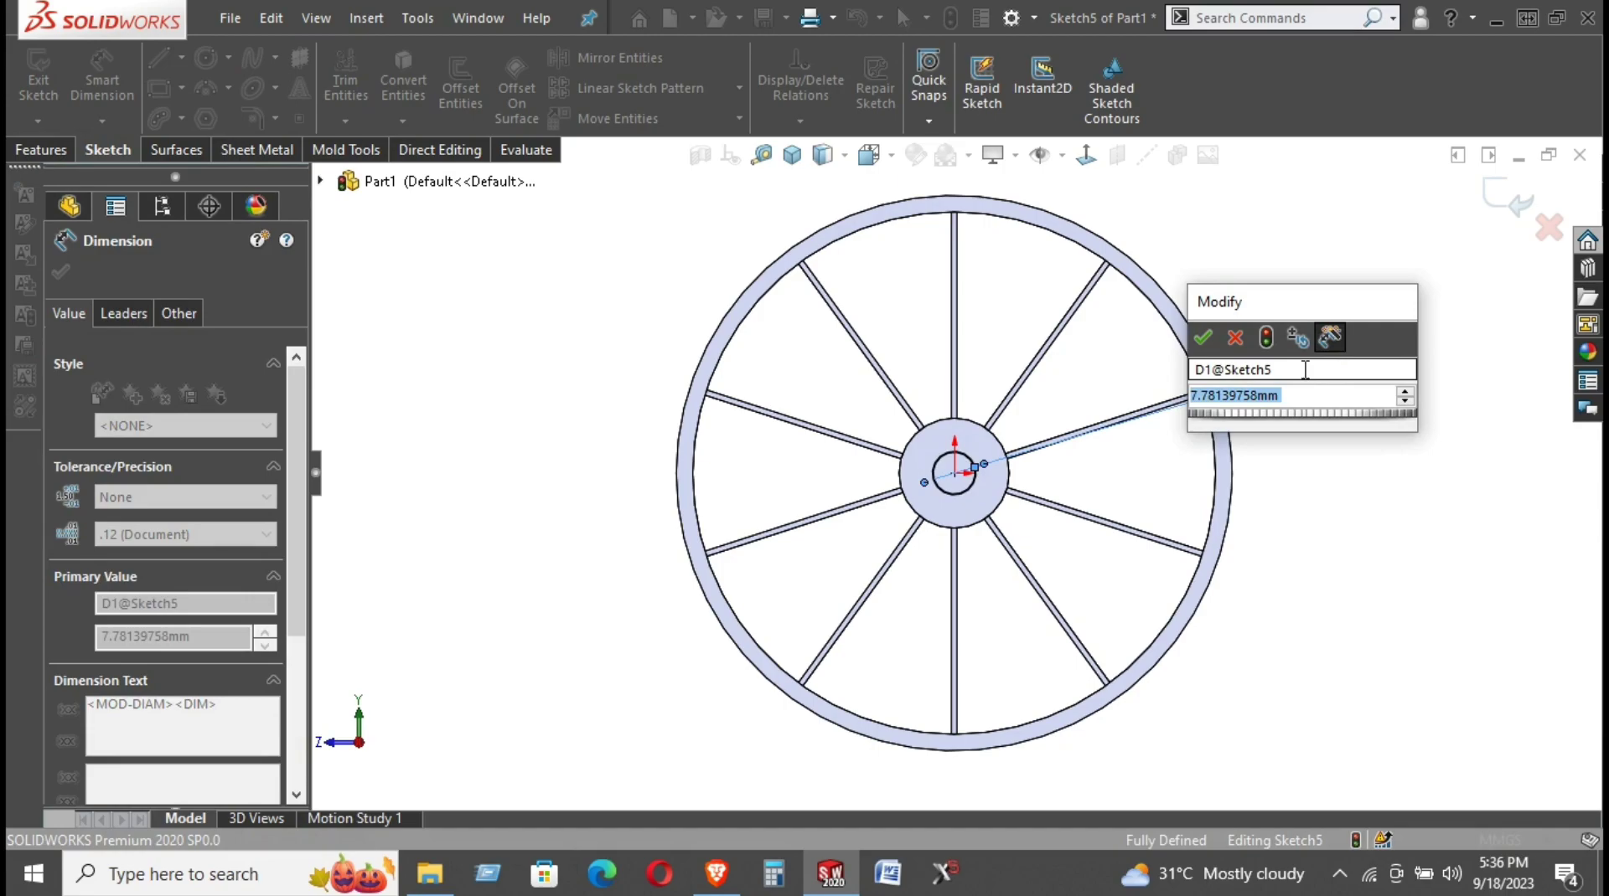
type("5")
key("Return")
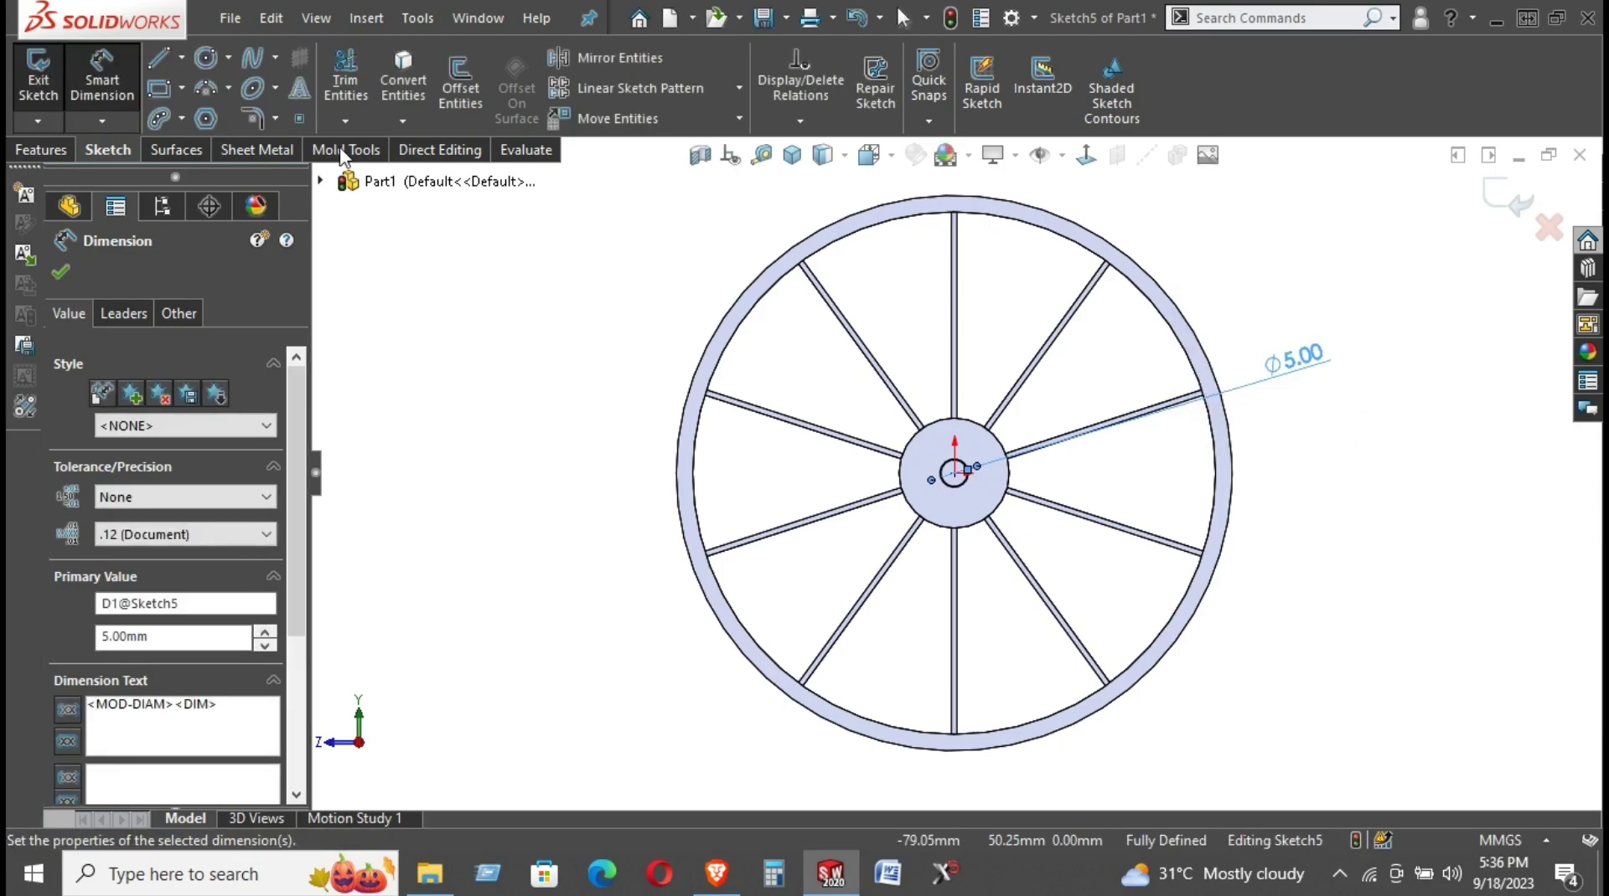
Extrude the Ø5 circle 151 mm into the axle as Boss-Extrude3
left_click(40, 149)
left_click(47, 80)
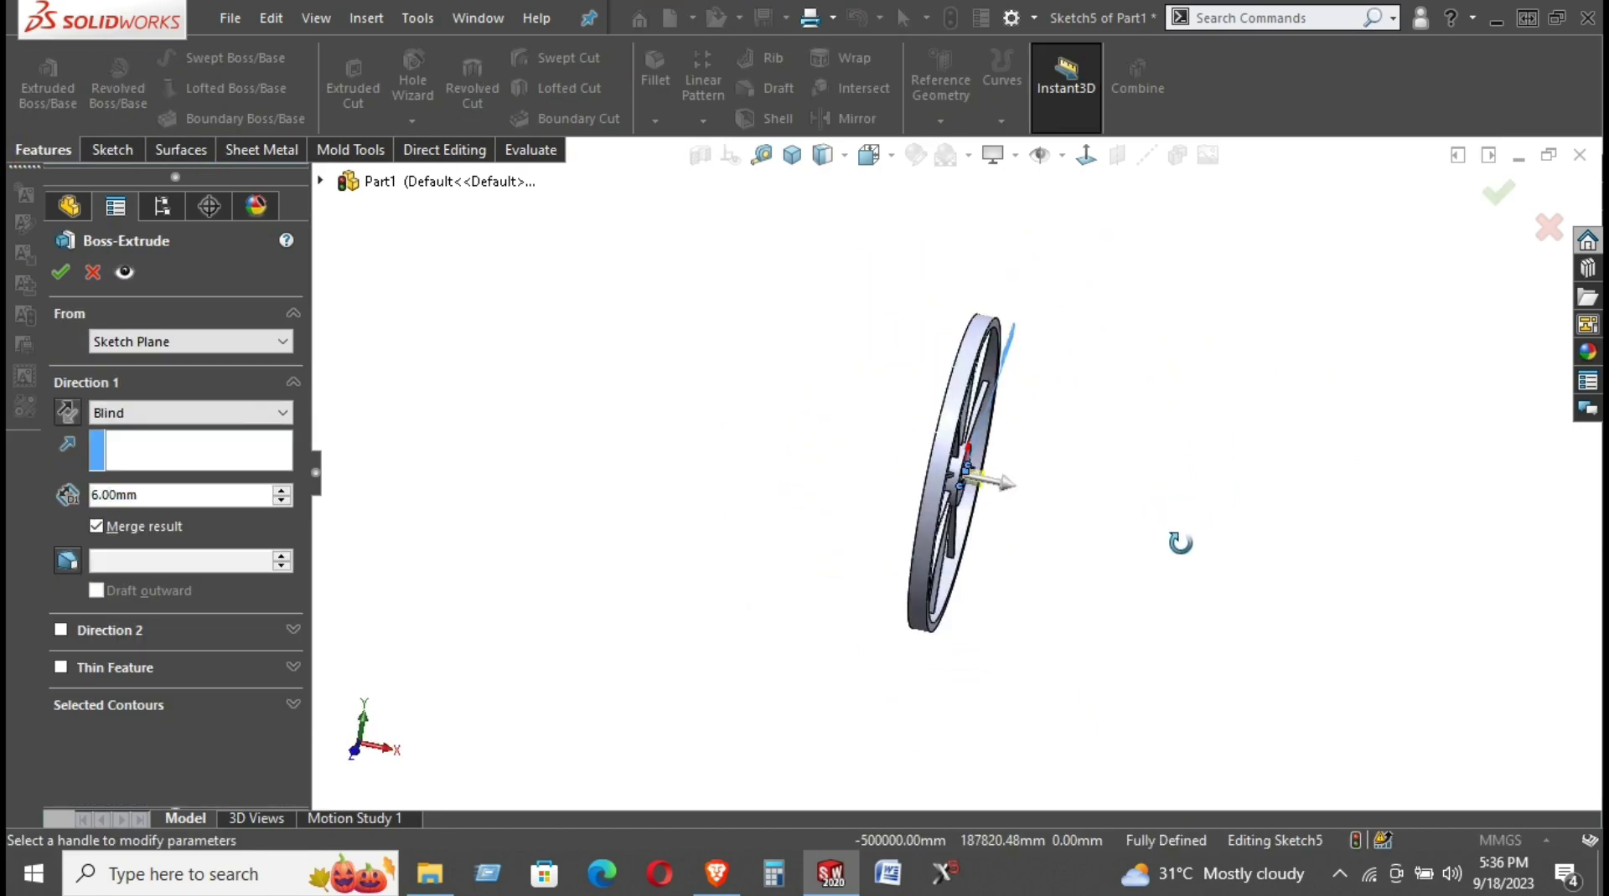
left_click(1010, 482)
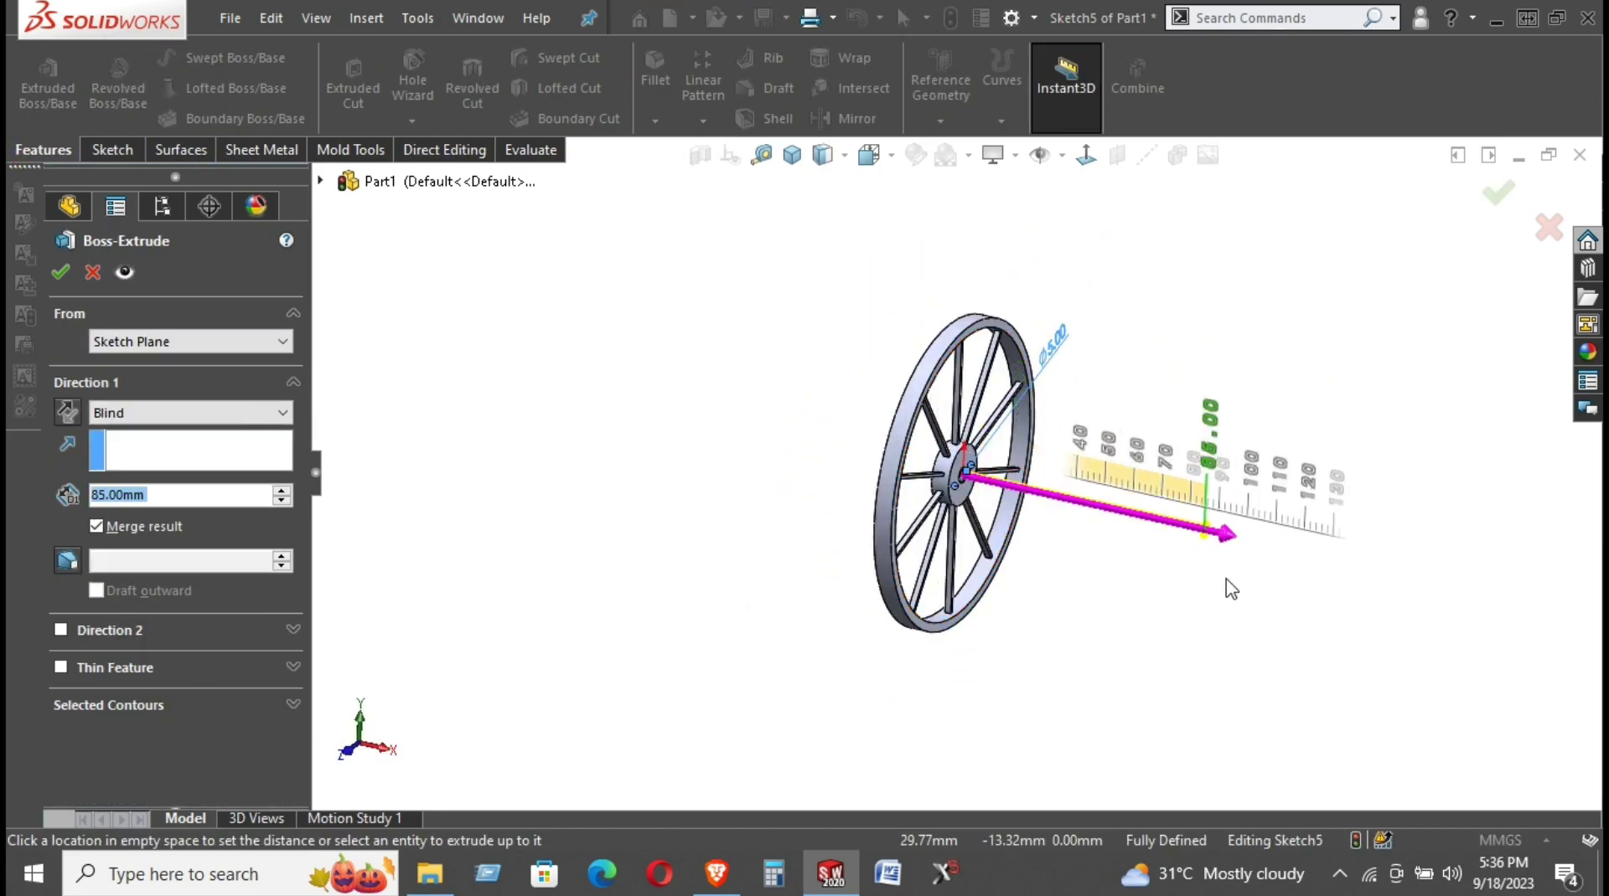
left_click(1399, 628)
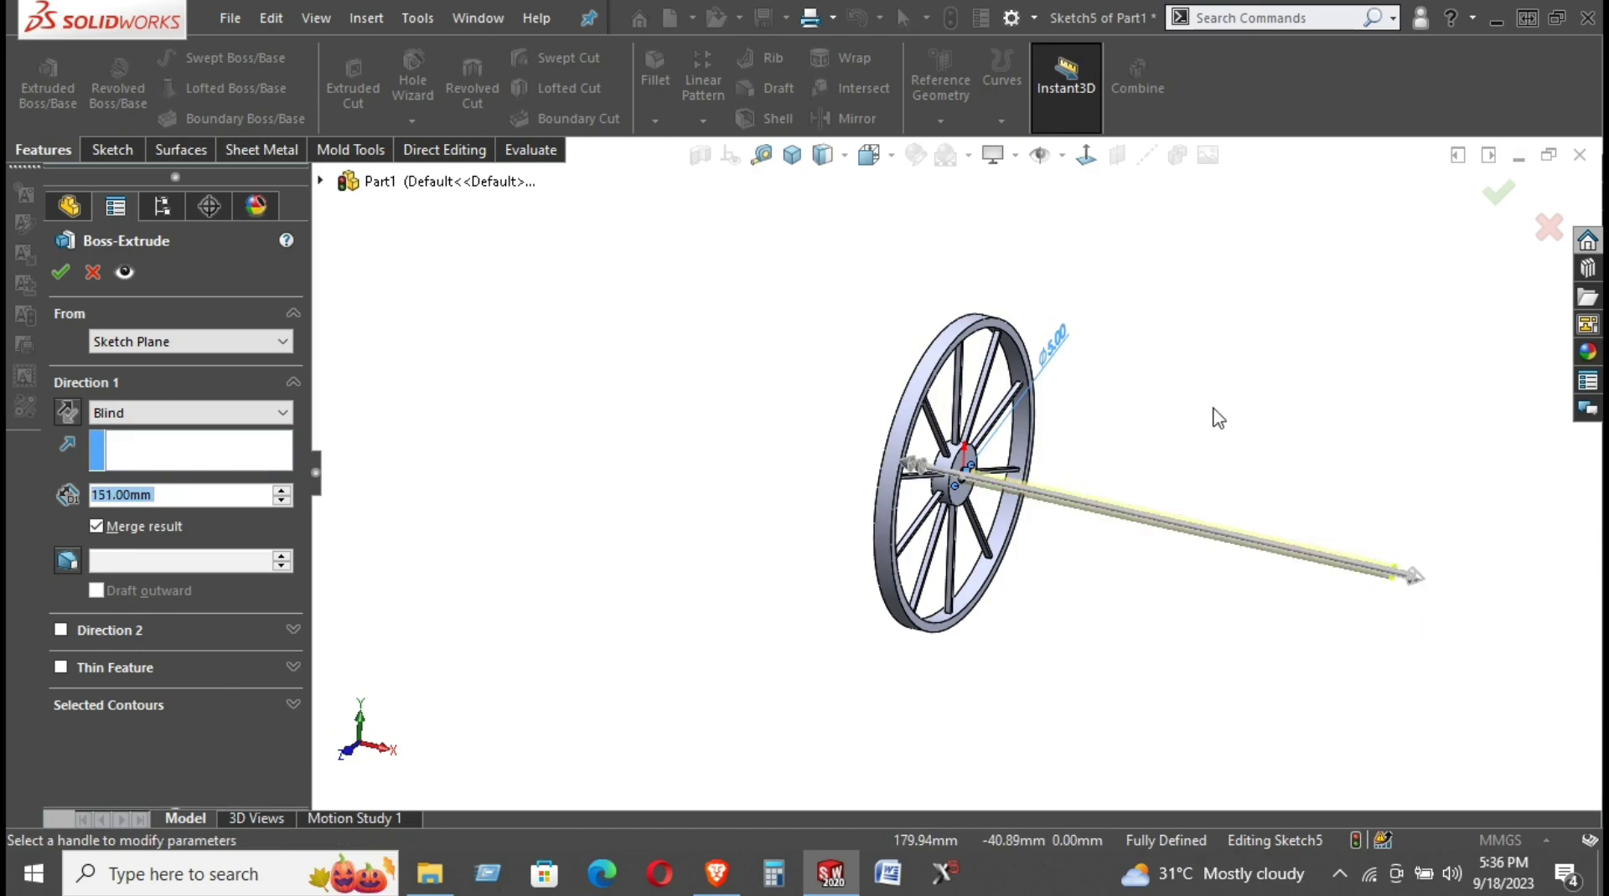
left_click(61, 272)
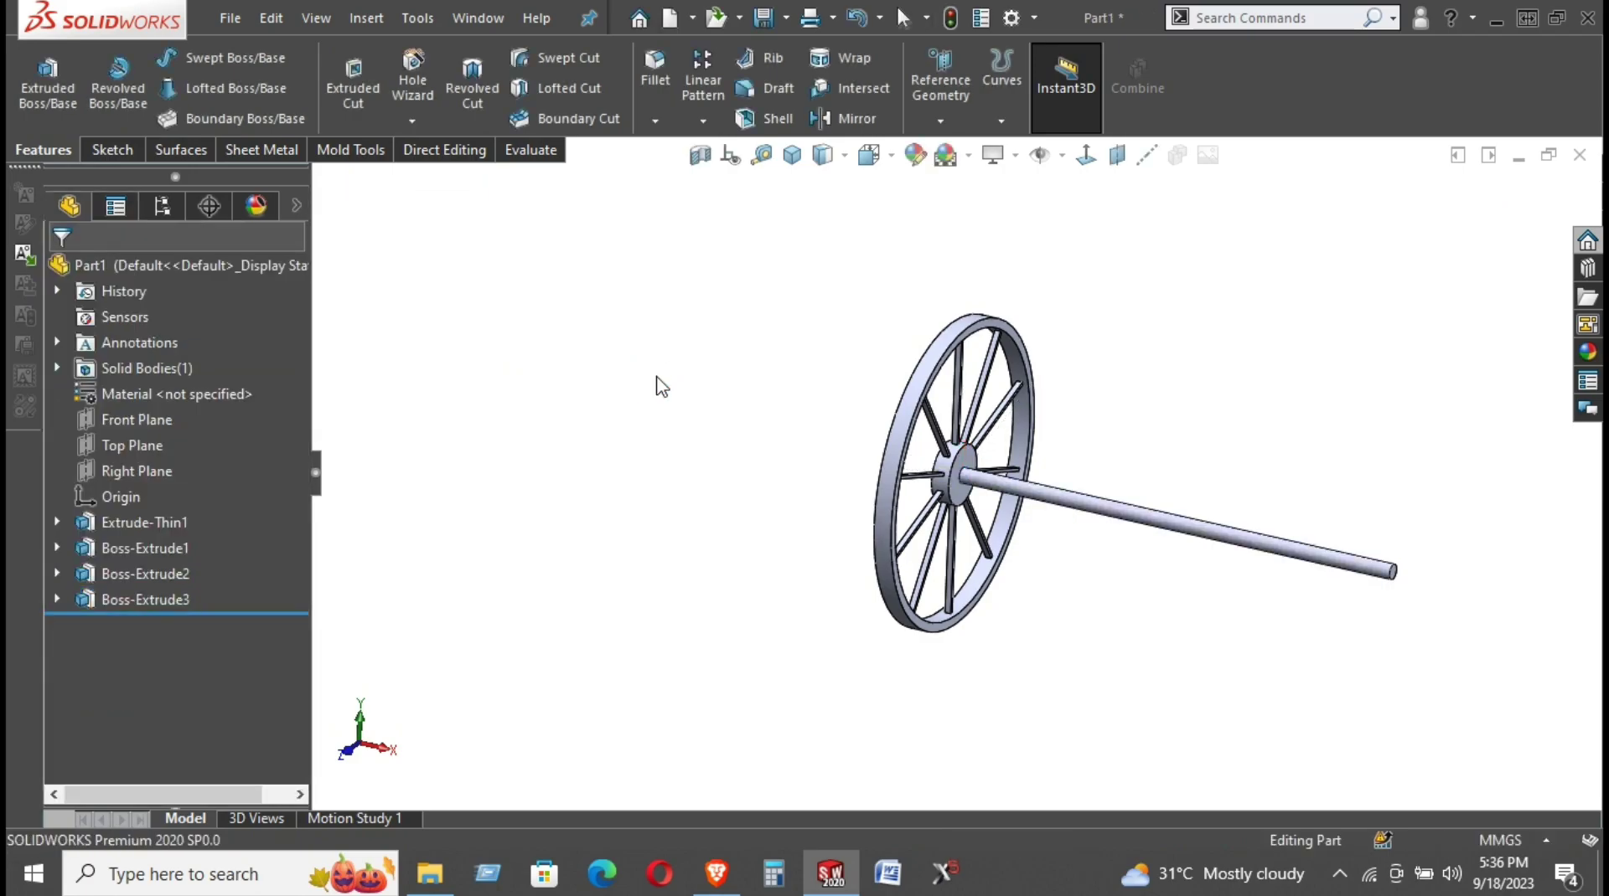
middle_click_drag(662, 387, 644, 373)
Select the Right Plane and open Boss-Extrude3's Sketch5, leaving it unchanged
scroll(715, 431, "up", 3)
scroll(714, 430, "up", 2)
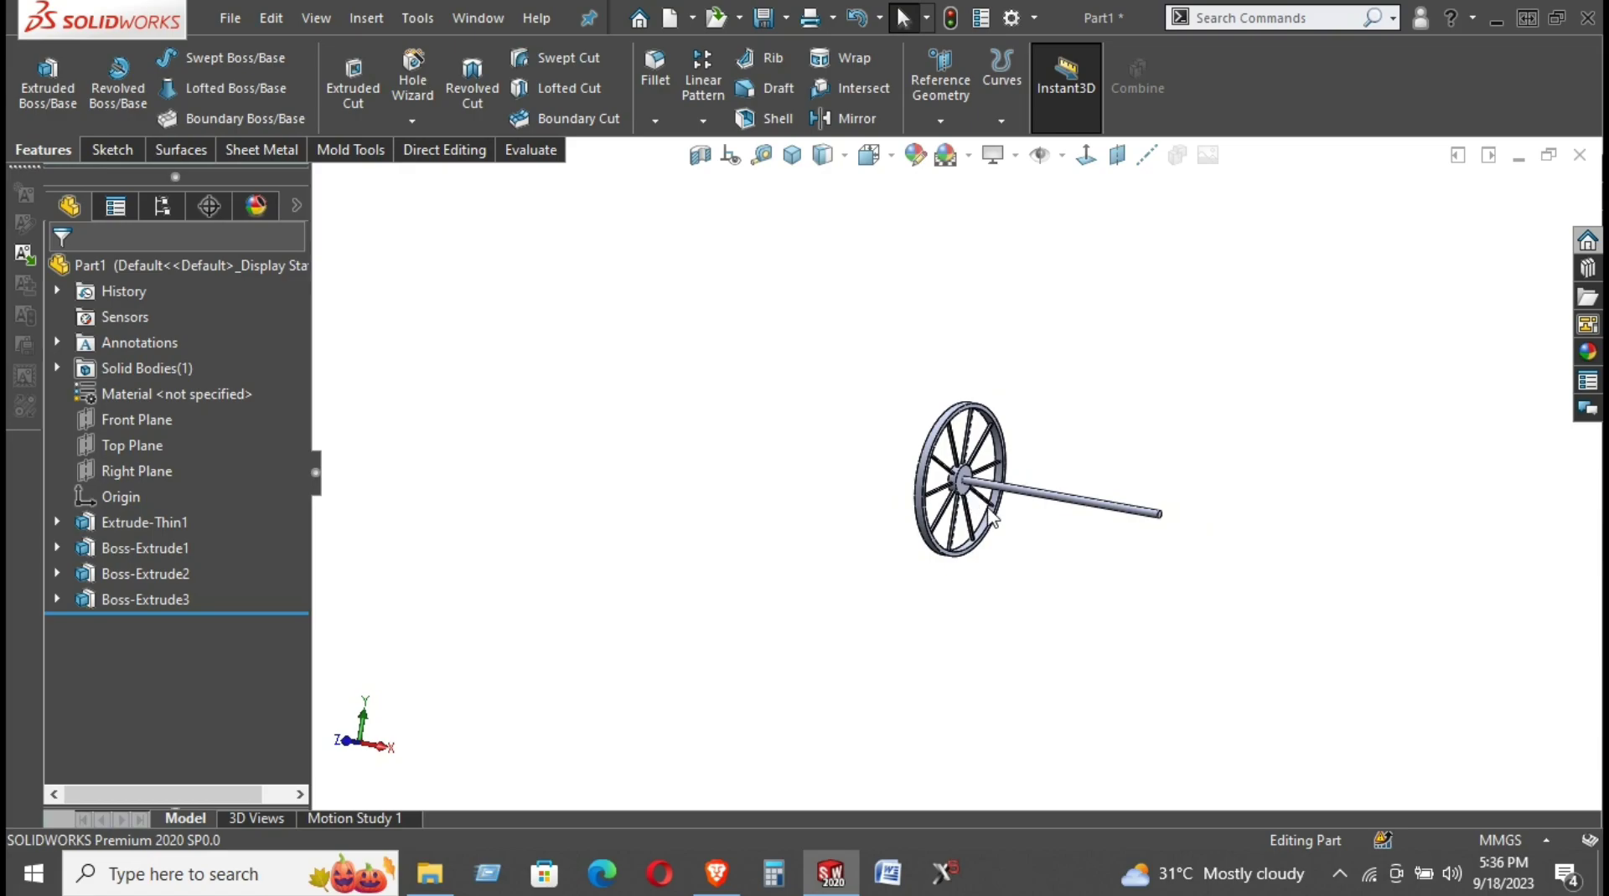
scroll(988, 511, "down", 3)
scroll(1397, 582, "down", 1)
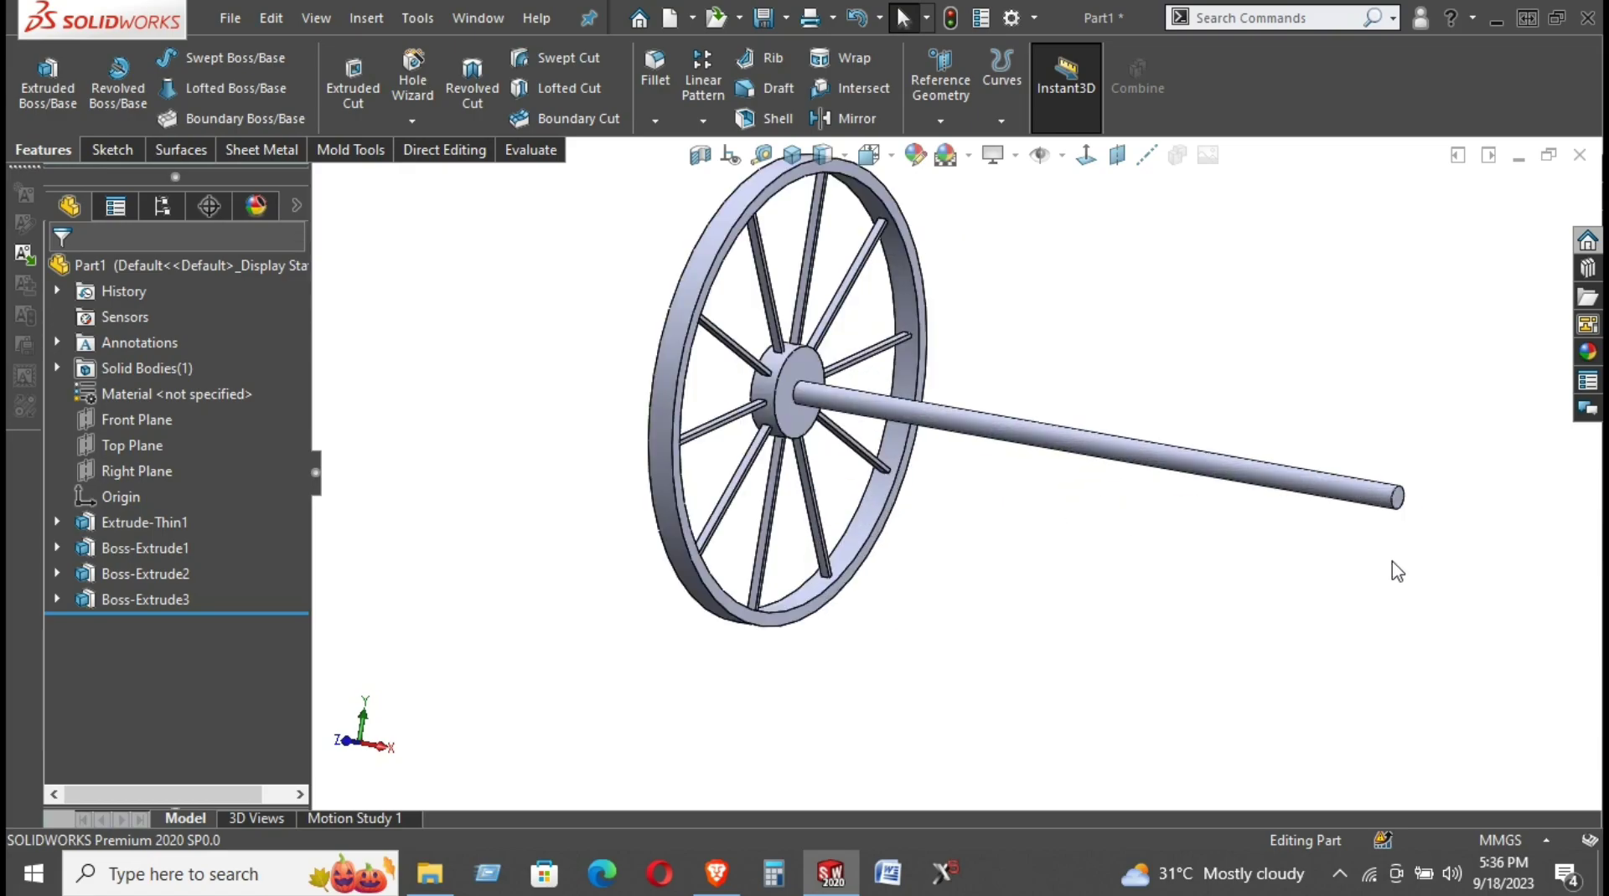
scroll(1393, 567, "down", 1)
scroll(1370, 544, "up", 1)
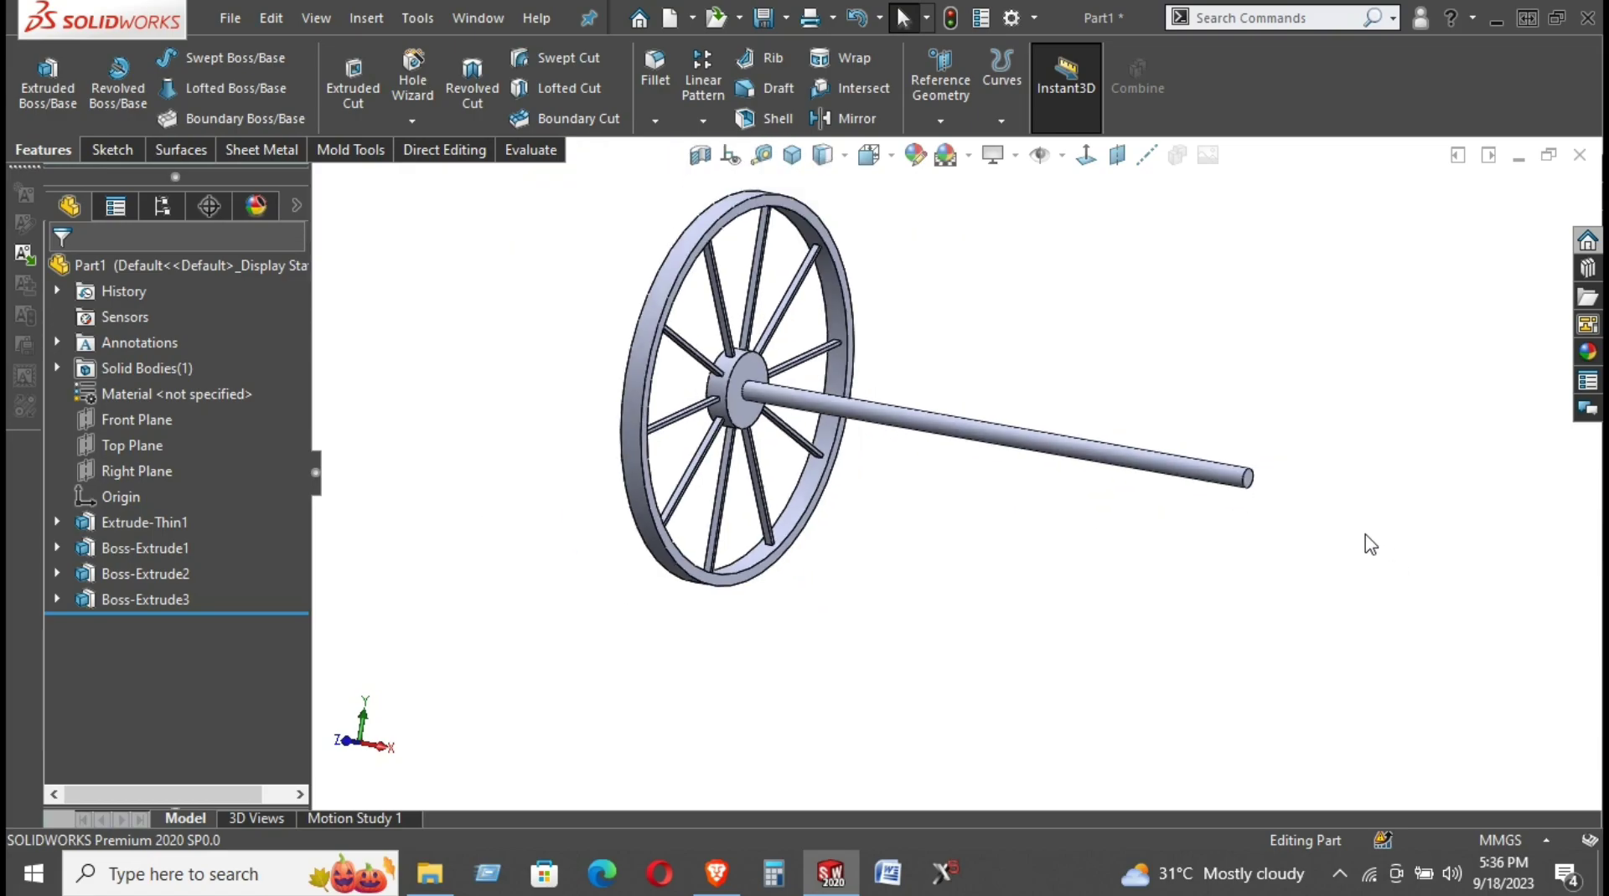
scroll(1333, 536, "up", 1)
mouse_move(1303, 527)
middle_mouse_down()
mouse_move(1235, 506)
mouse_move(1315, 518)
mouse_move(1303, 526)
middle_mouse_up()
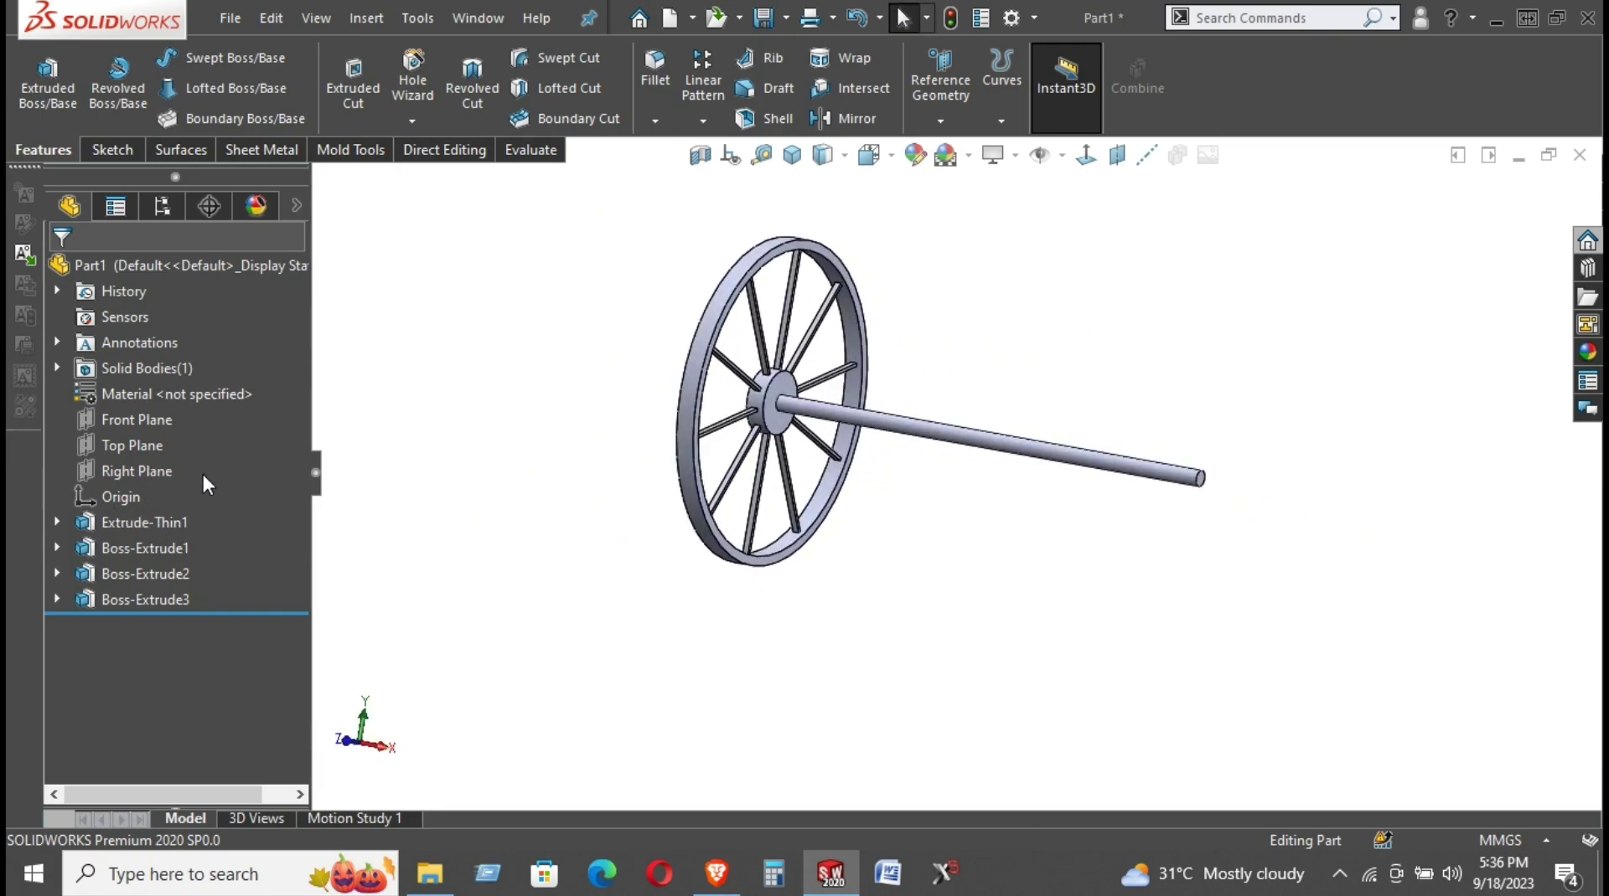
left_click(115, 478)
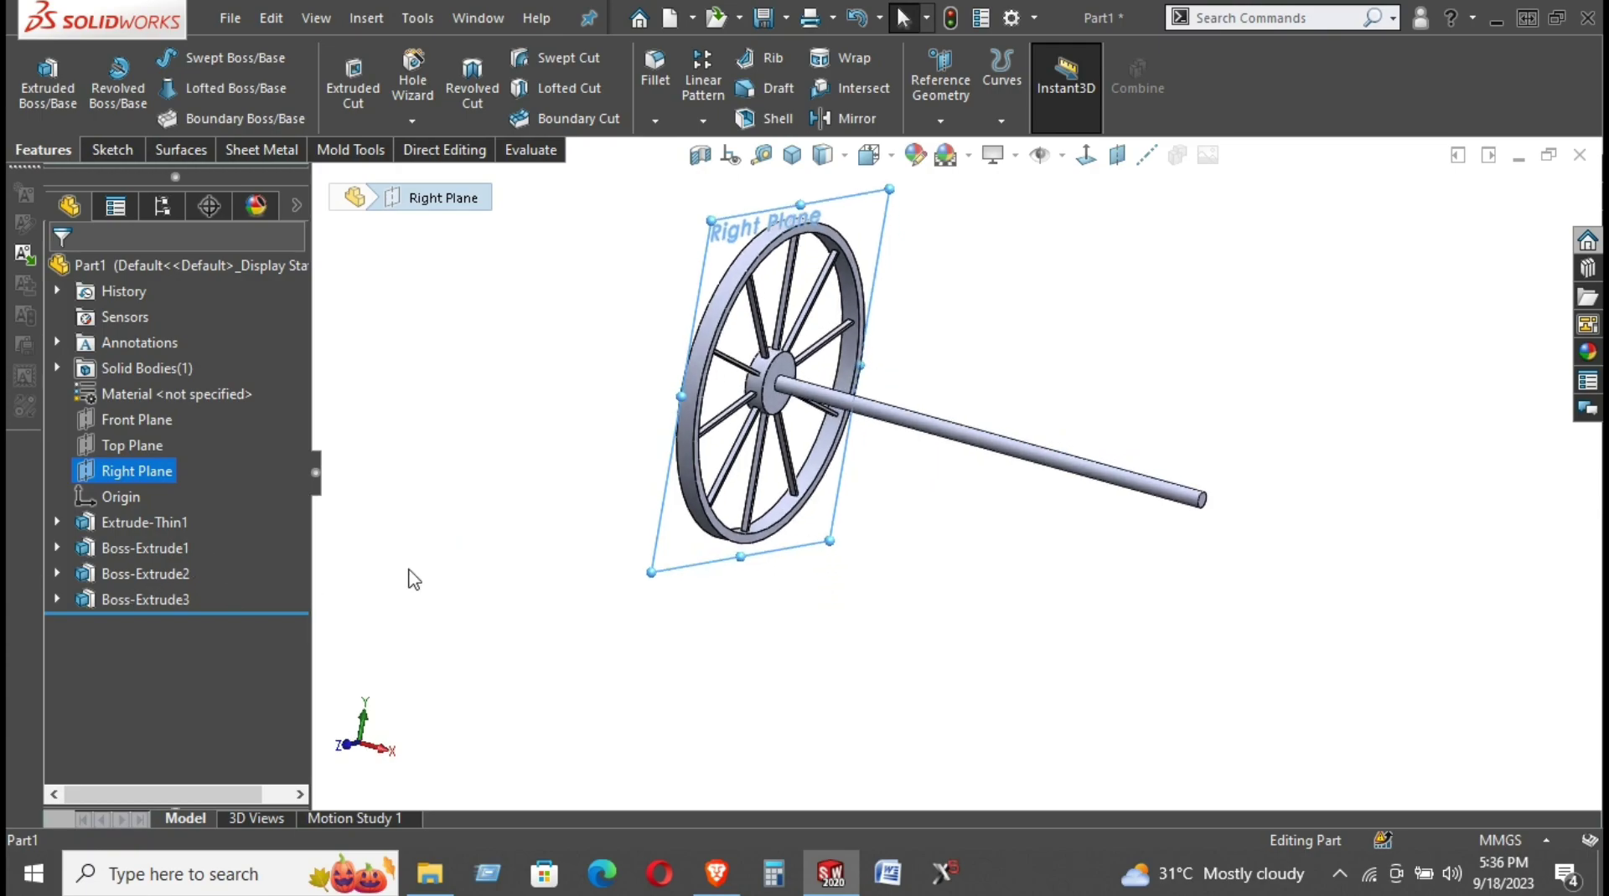
left_click(57, 599)
left_click(130, 624)
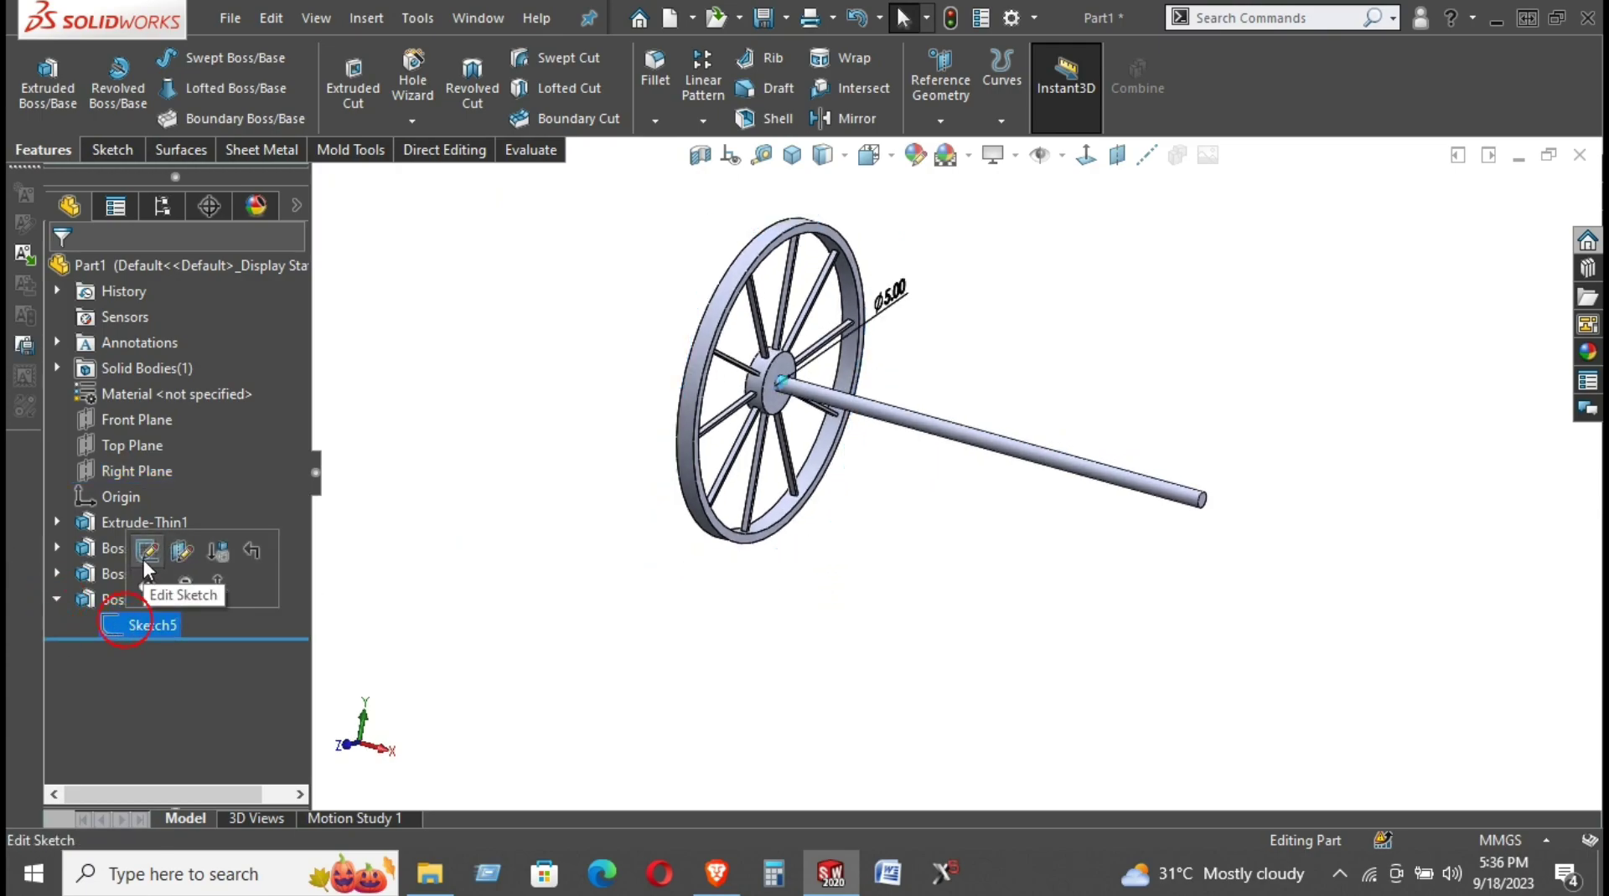
left_click(144, 553)
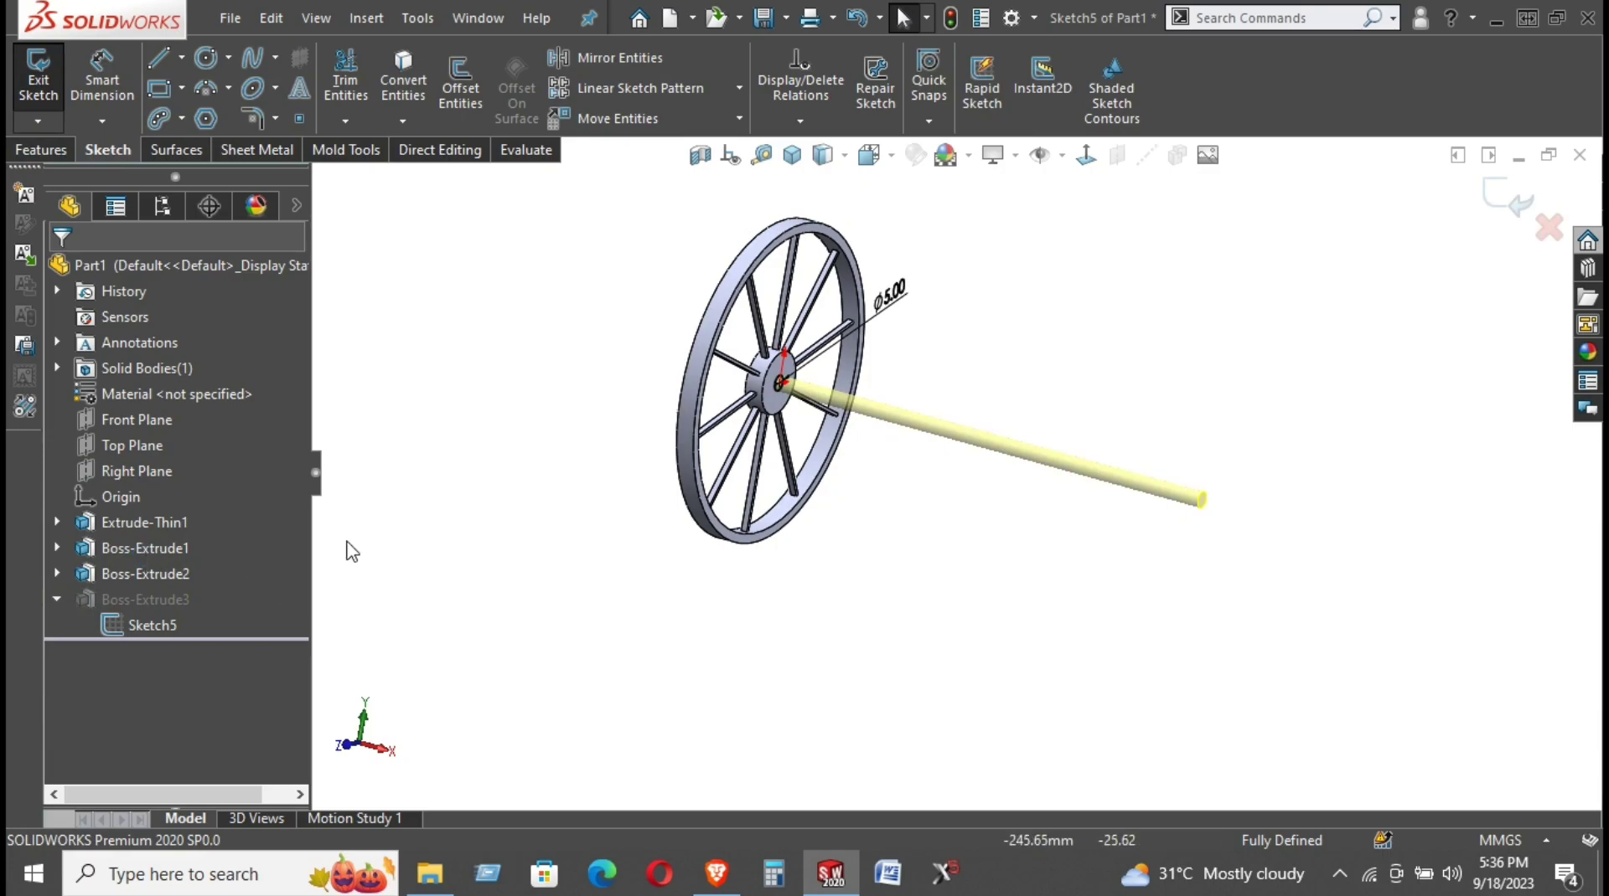
left_click(1506, 197)
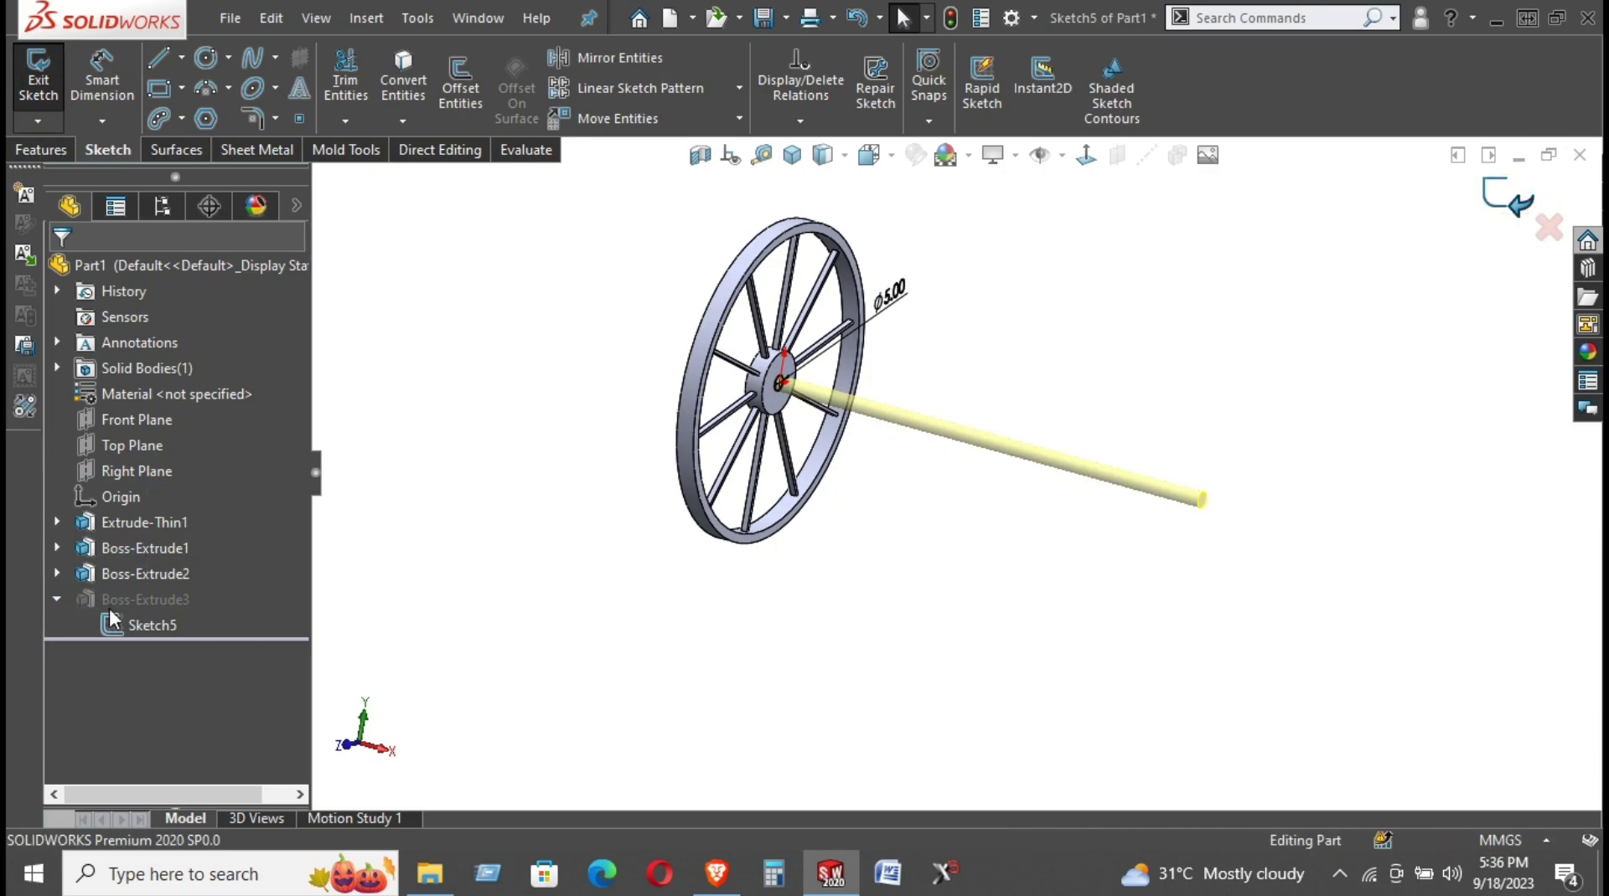
Change the Boss-Extrude3 axle depth from 151 mm to 100 mm
left_click(134, 599)
left_click(113, 540)
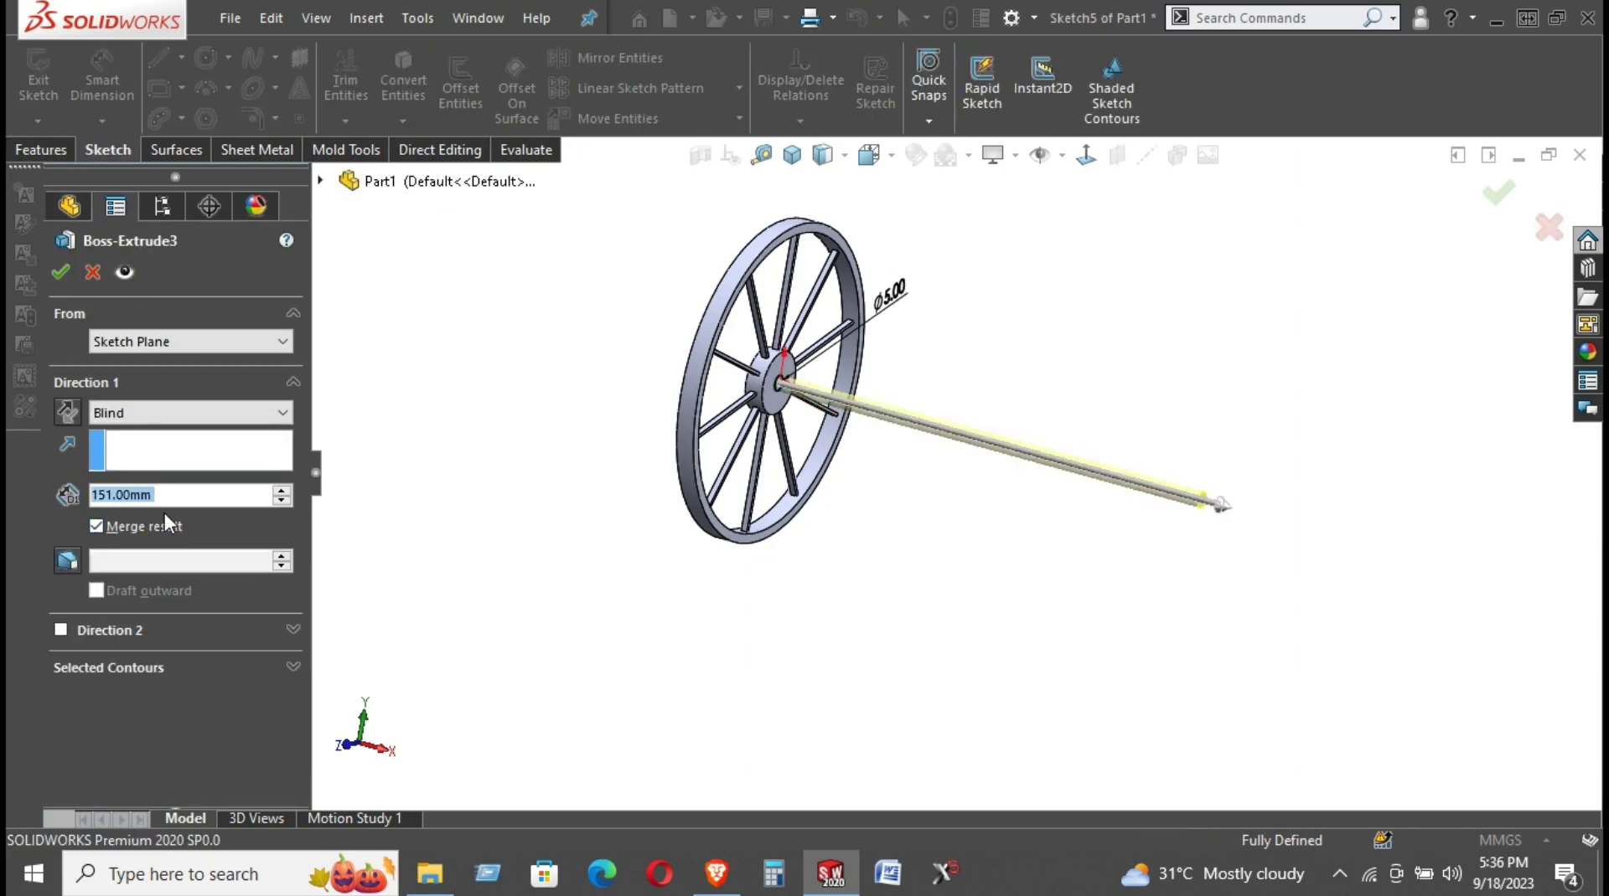
type("100")
key("Return")
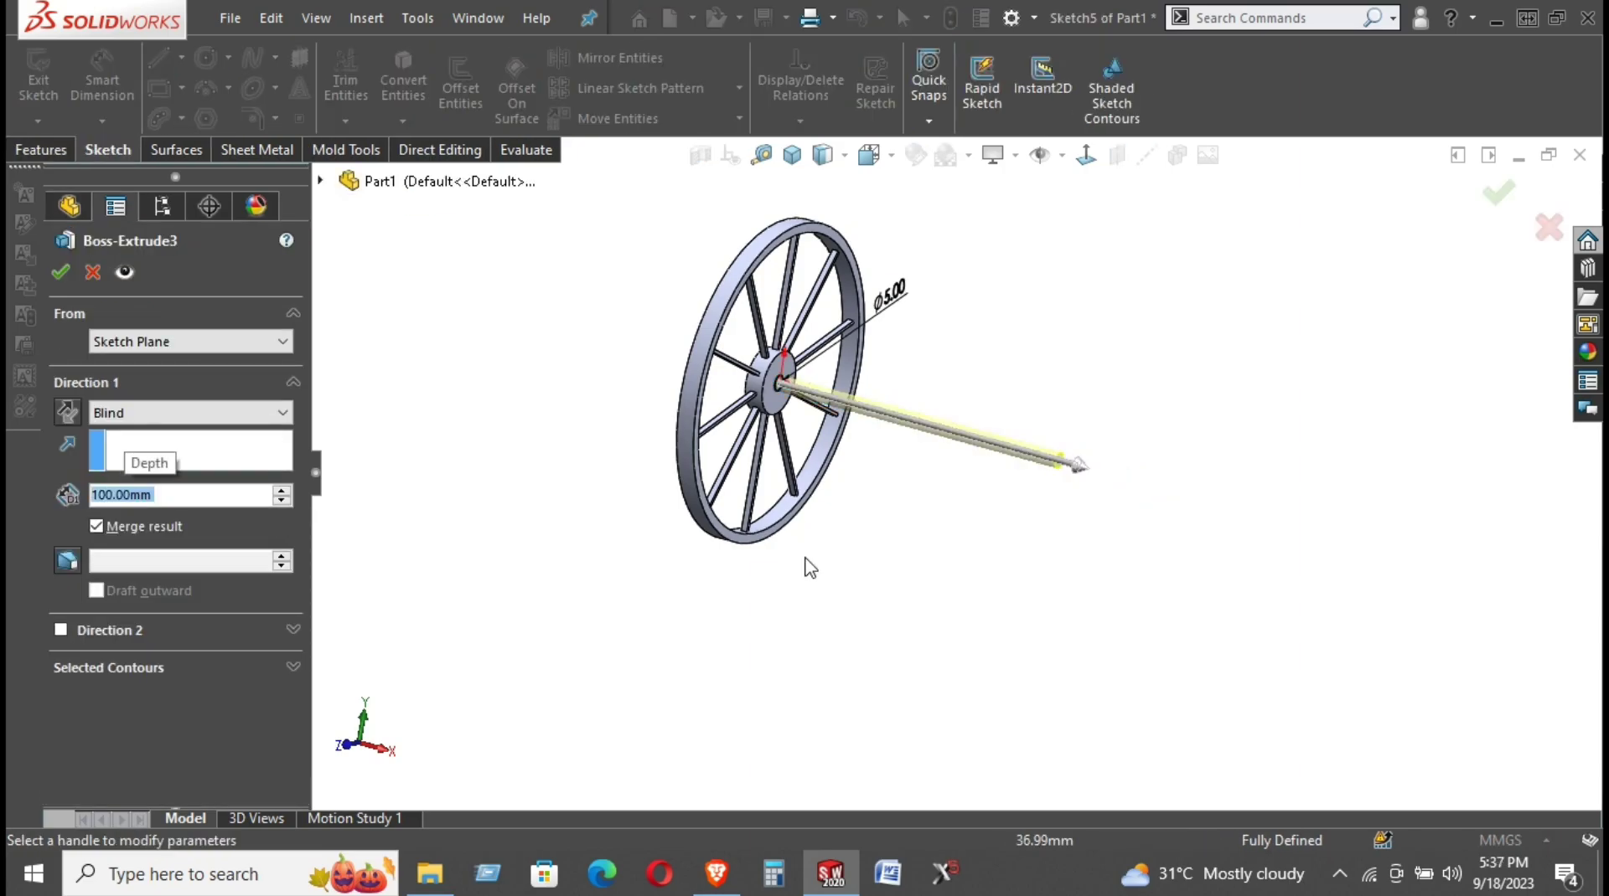
left_click(59, 273)
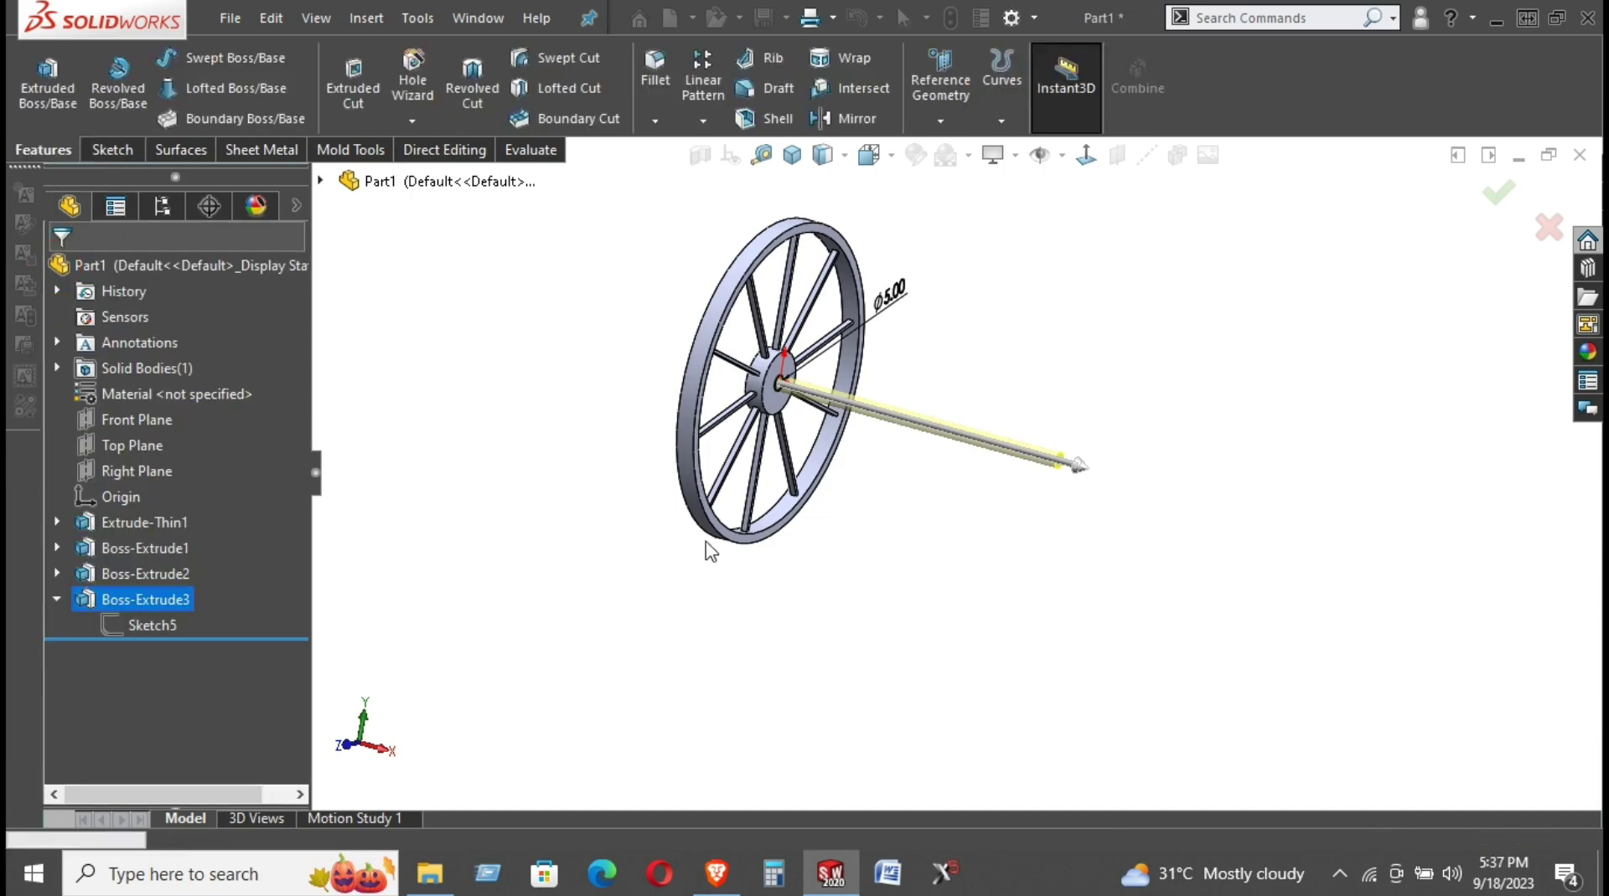
scroll(787, 502, "down", 4)
Create Plane1 offset 50 mm from the hub's front face
left_click(834, 347)
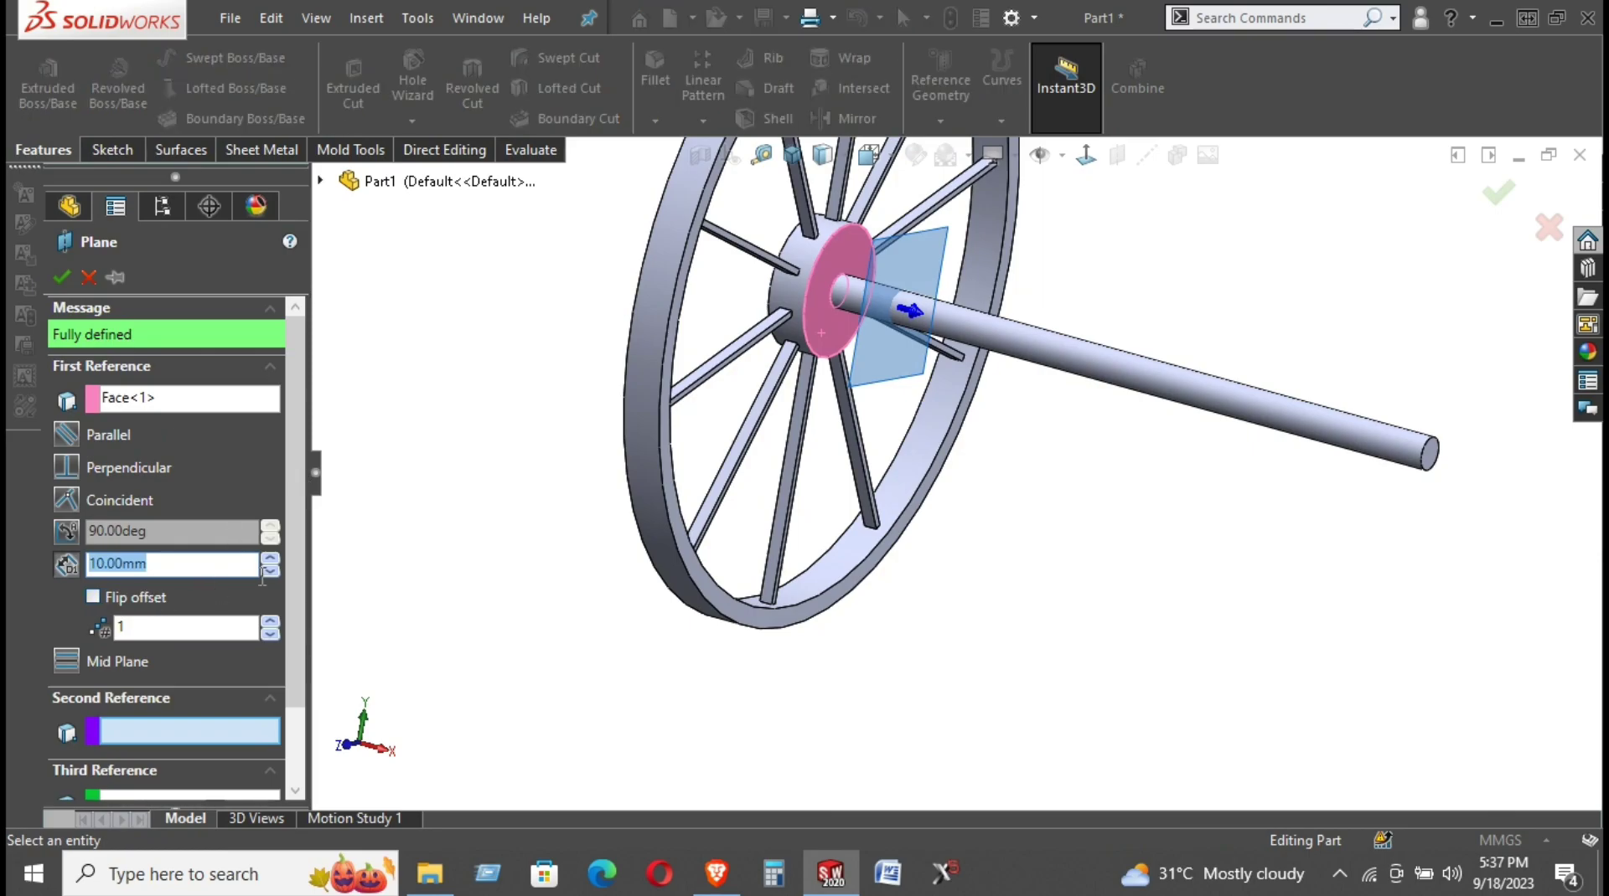
type("50")
key("Return")
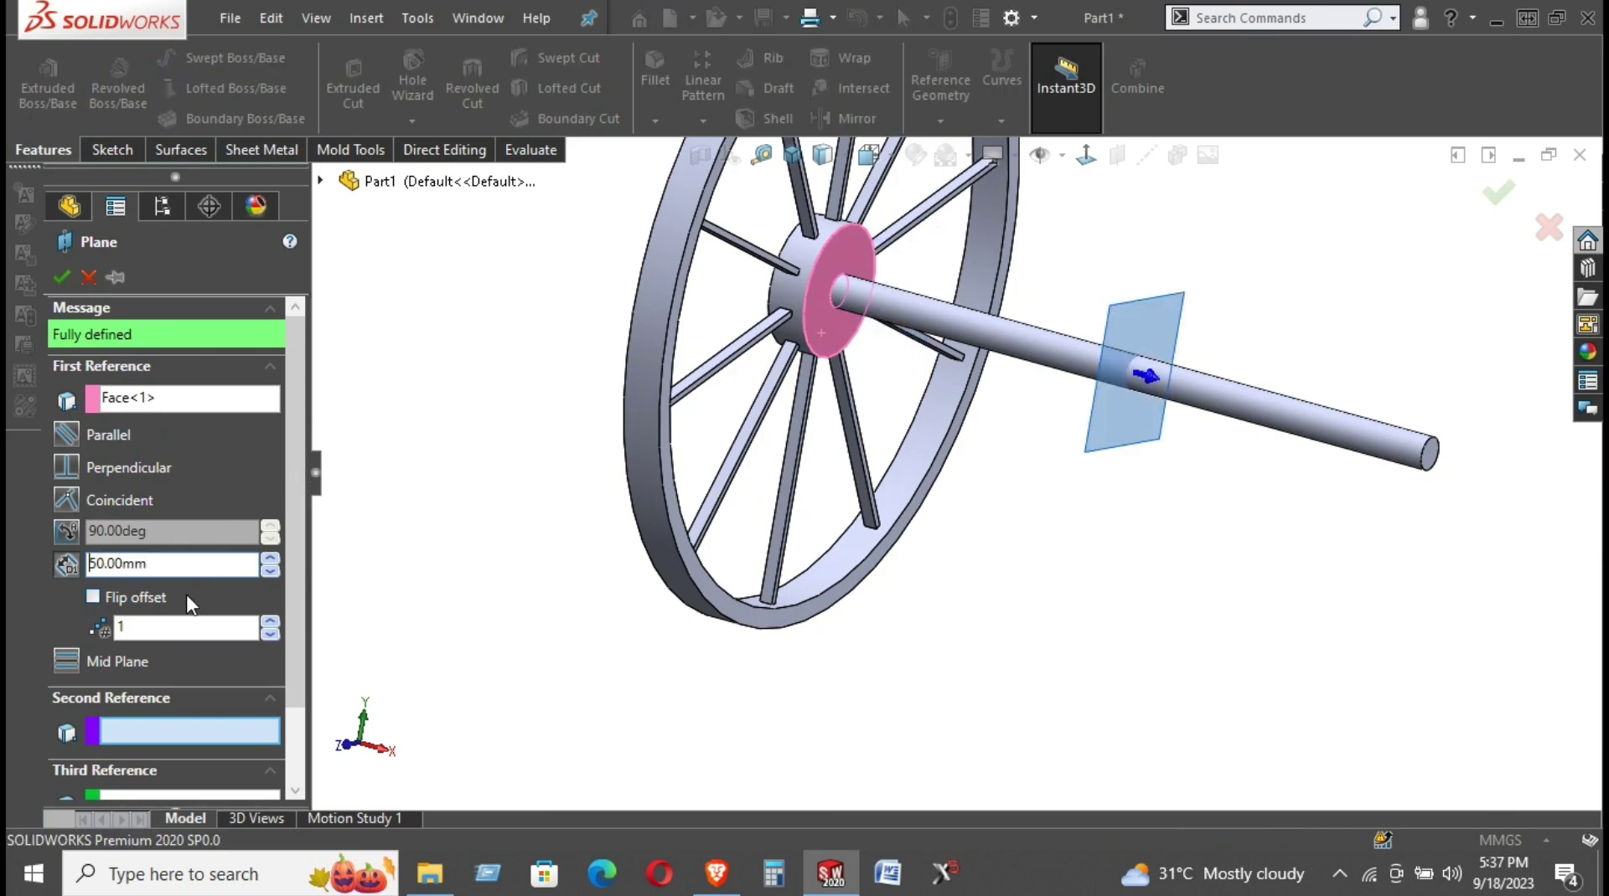
left_click(62, 276)
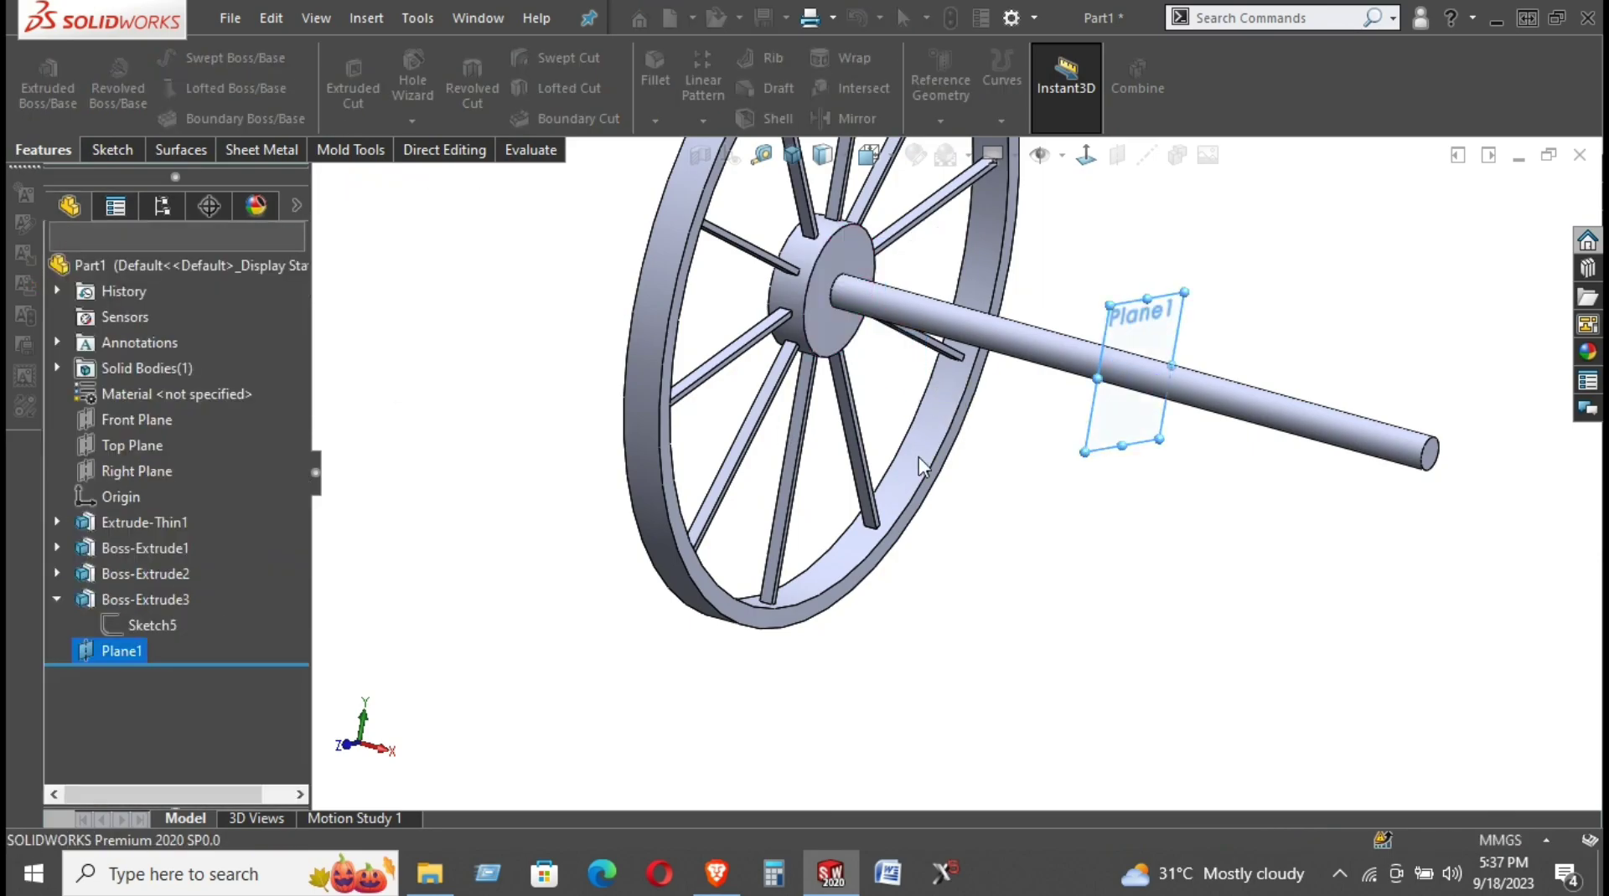
Split the part with Cut Part into two bodies, marking Body 2
left_click(821, 339)
left_click(435, 150)
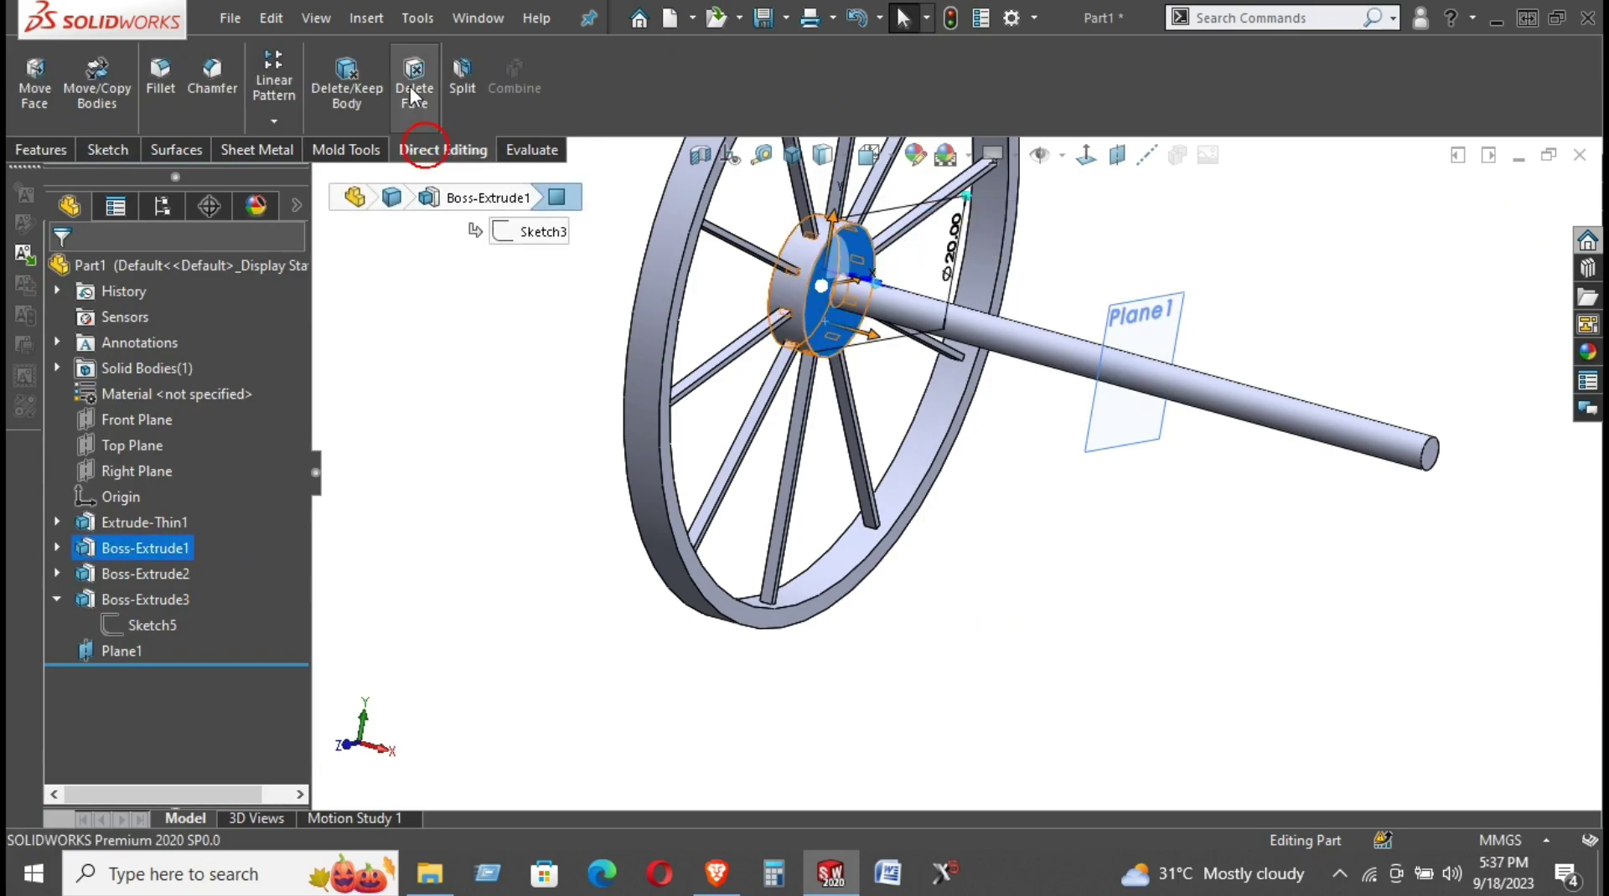
left_click(459, 87)
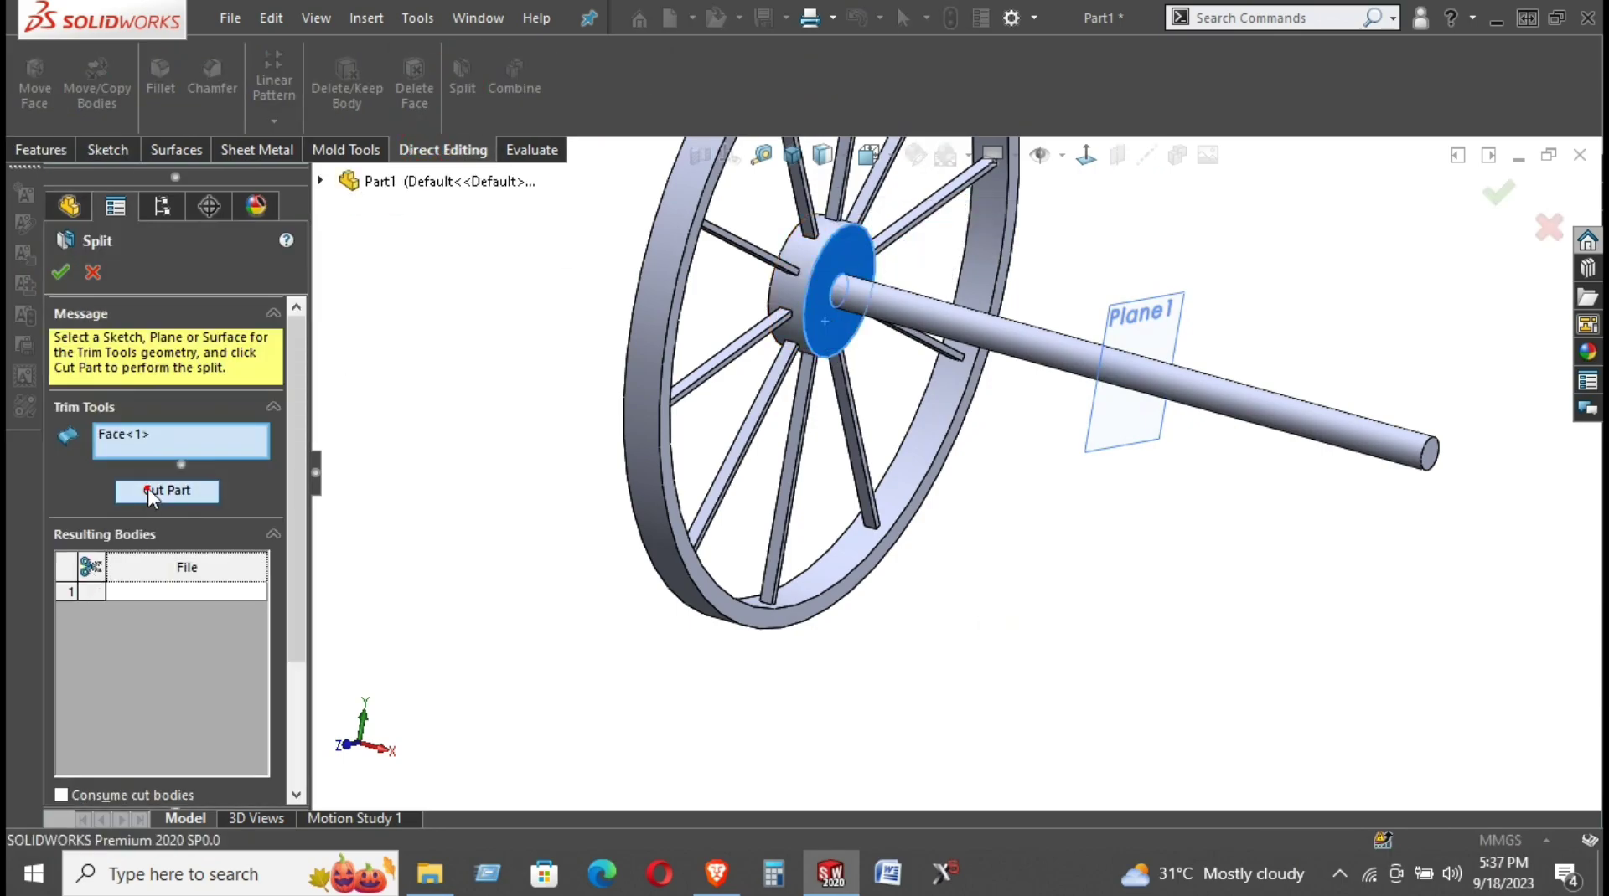
left_click(150, 493)
left_click(825, 315)
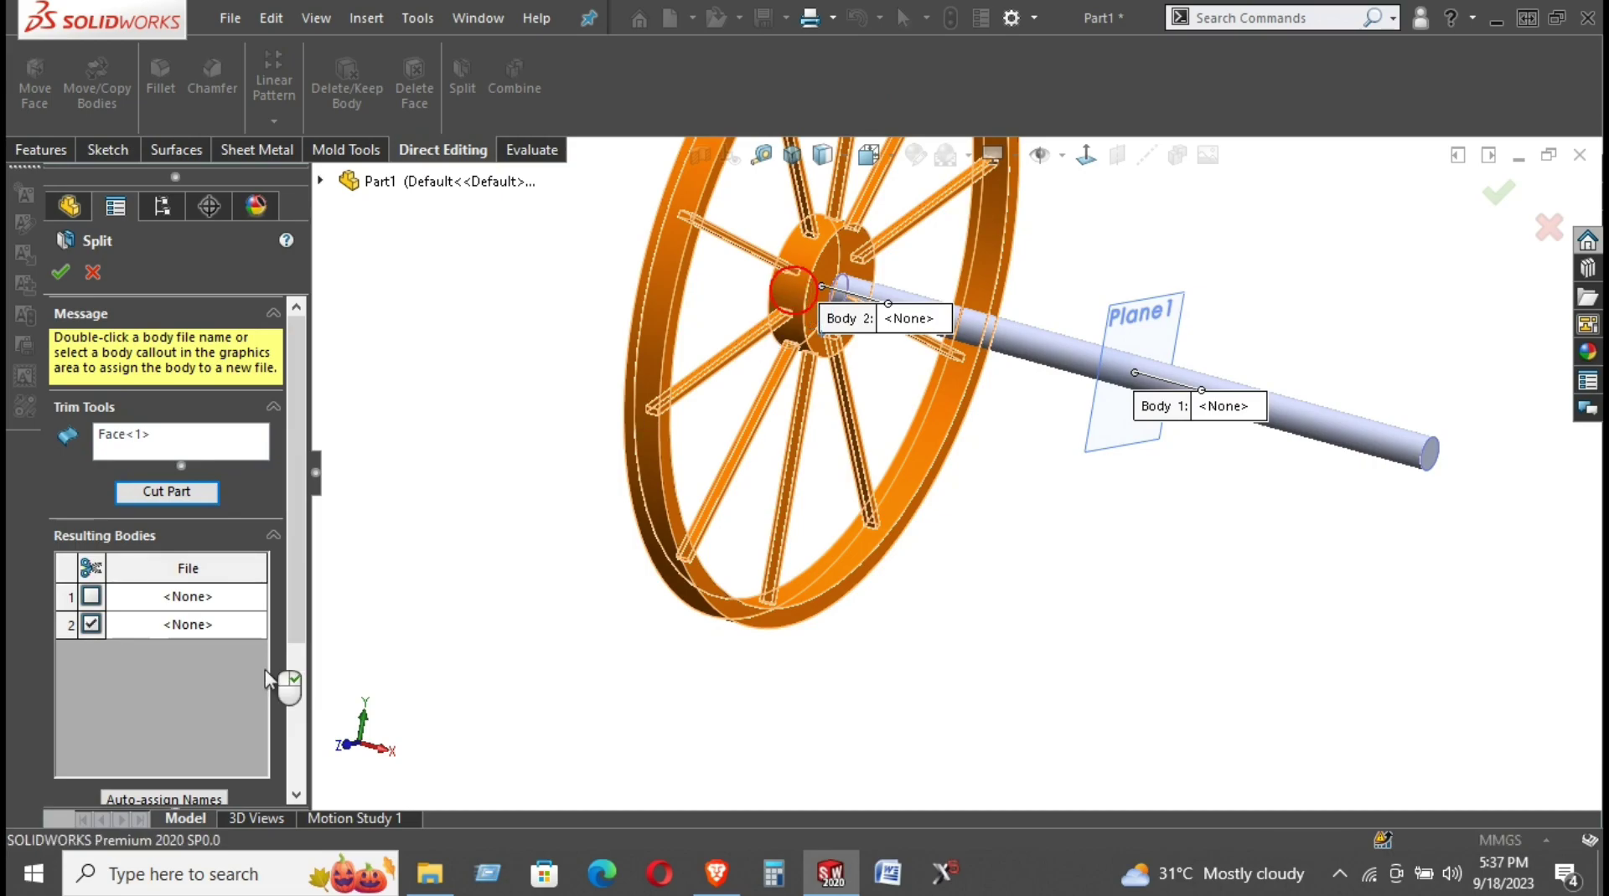
scroll(109, 711, "down", 3)
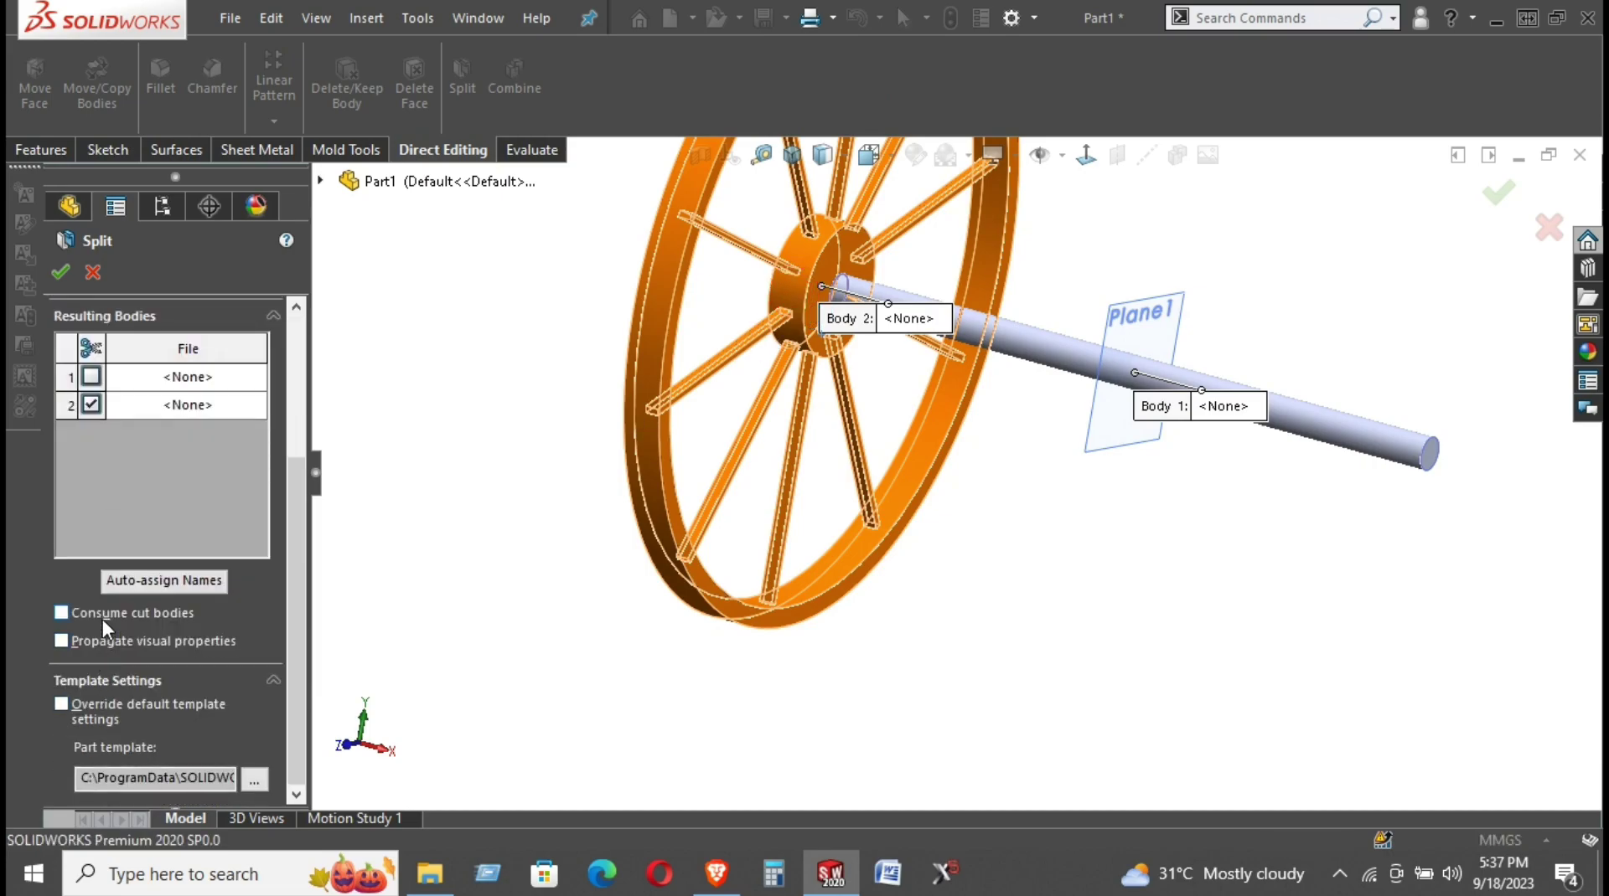
left_click(57, 272)
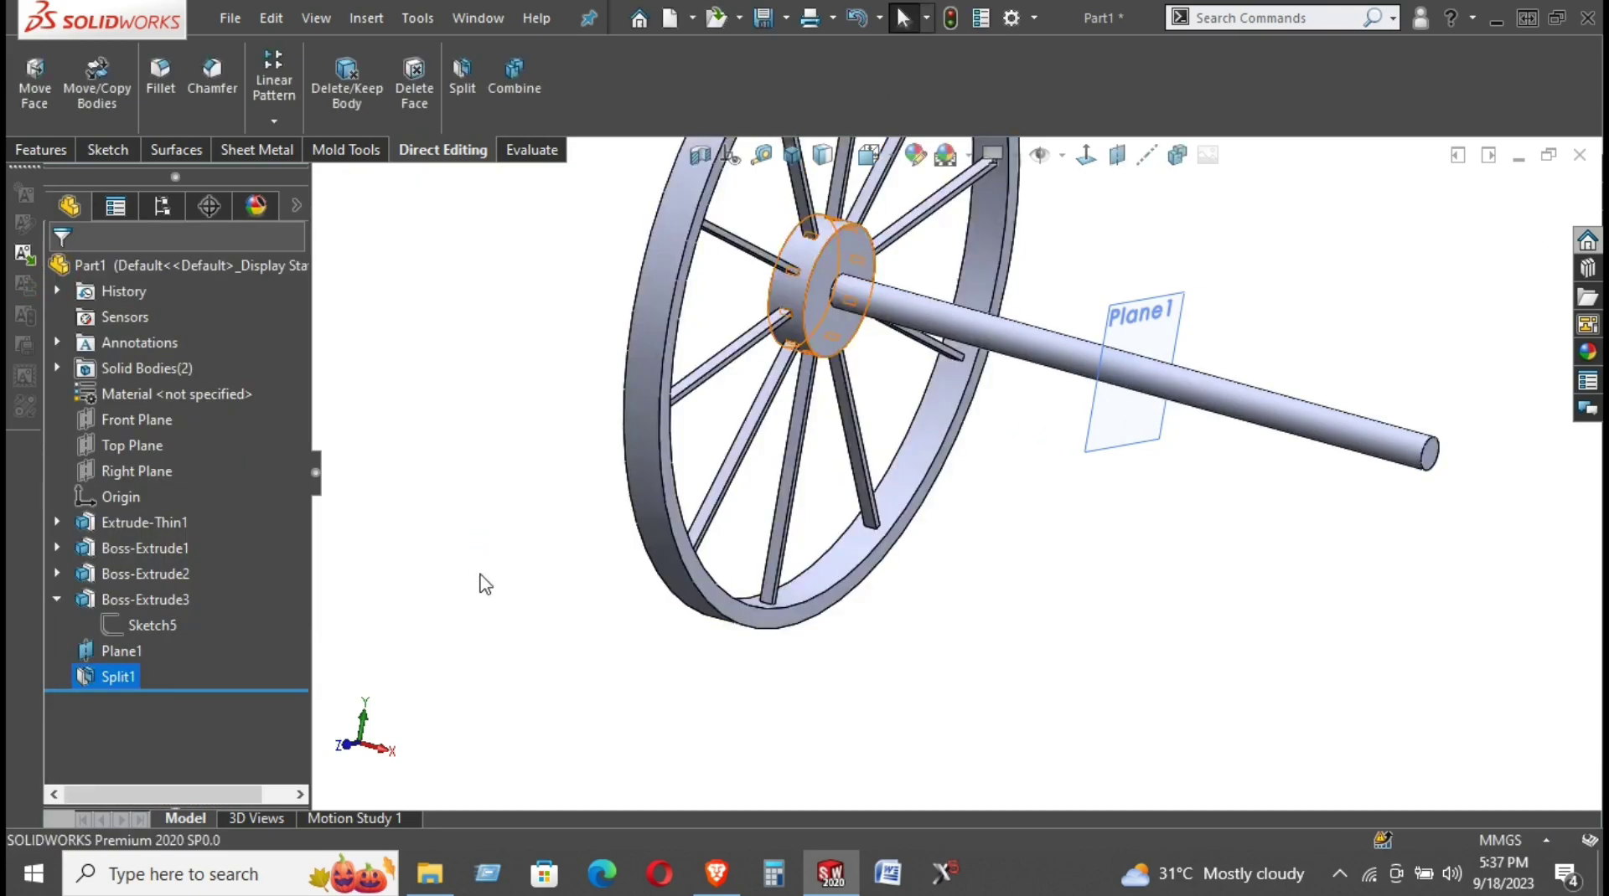
middle_click_drag(478, 570, 1024, 458)
key("ctrl+1")
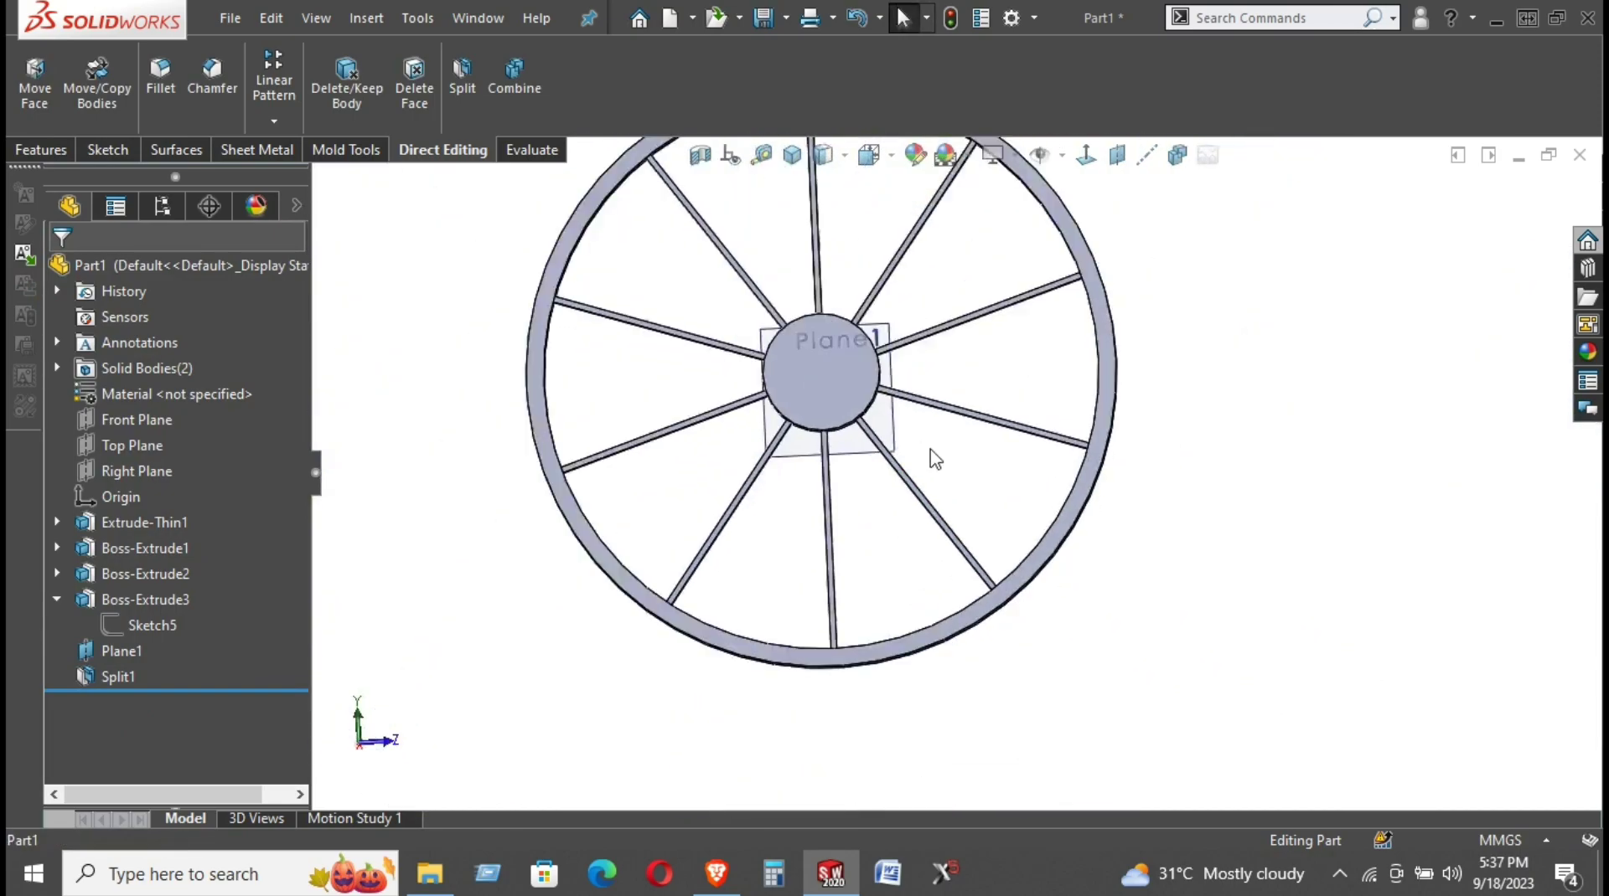
scroll(934, 456, "down", 5)
middle_click_drag(906, 429, 826, 399)
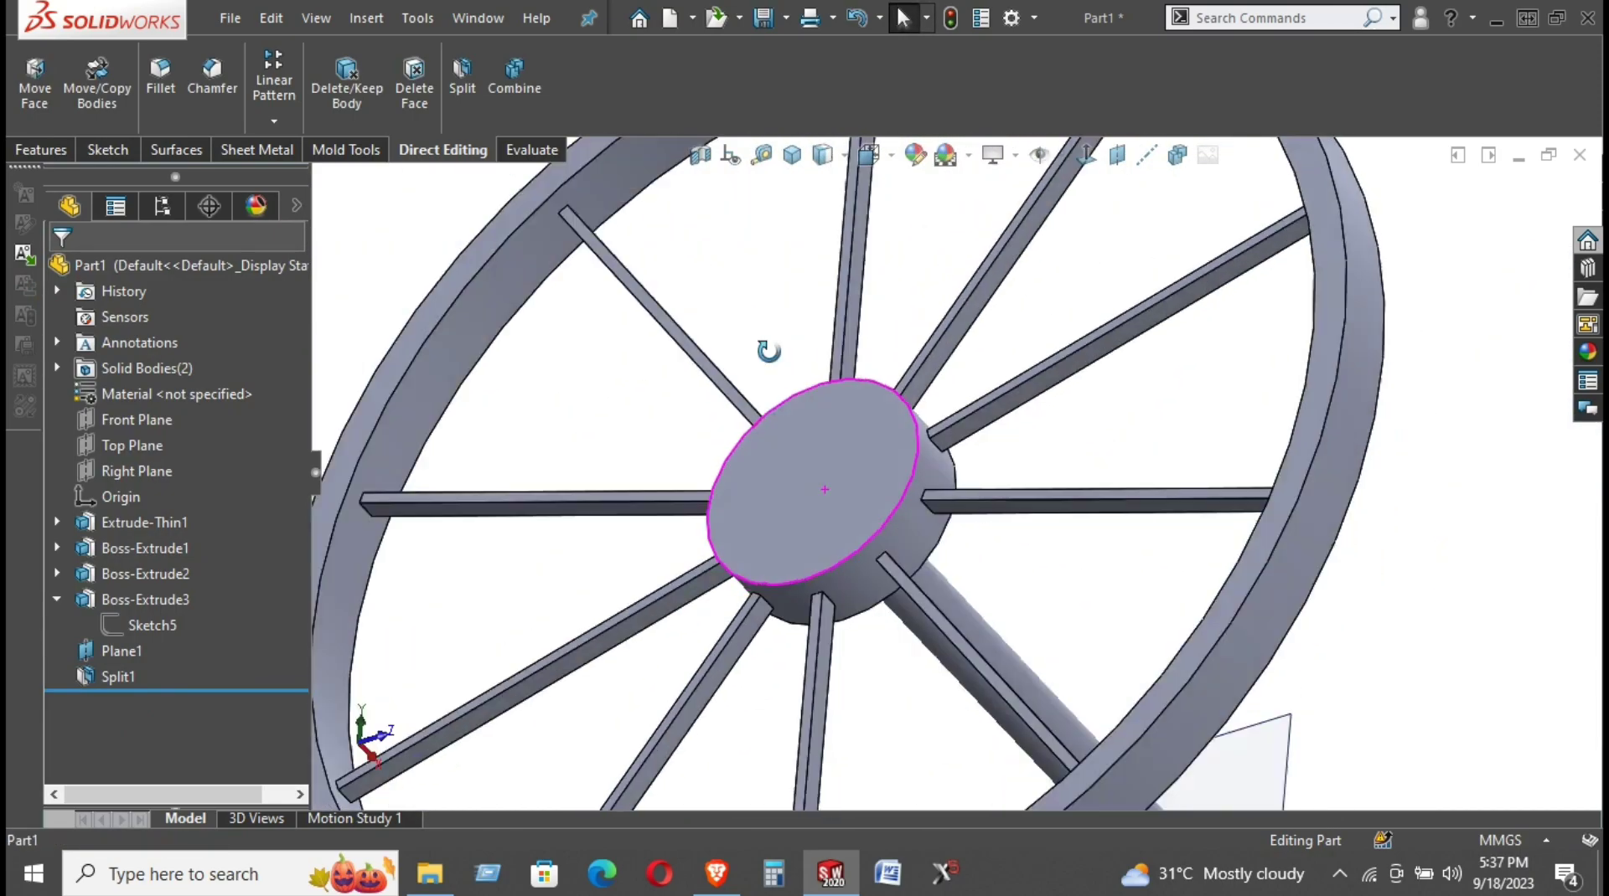
scroll(987, 549, "up", 5)
Sketch a centred Ø5 mm circle on the hub's outer face as Sketch6
scroll(978, 506, "down", 4)
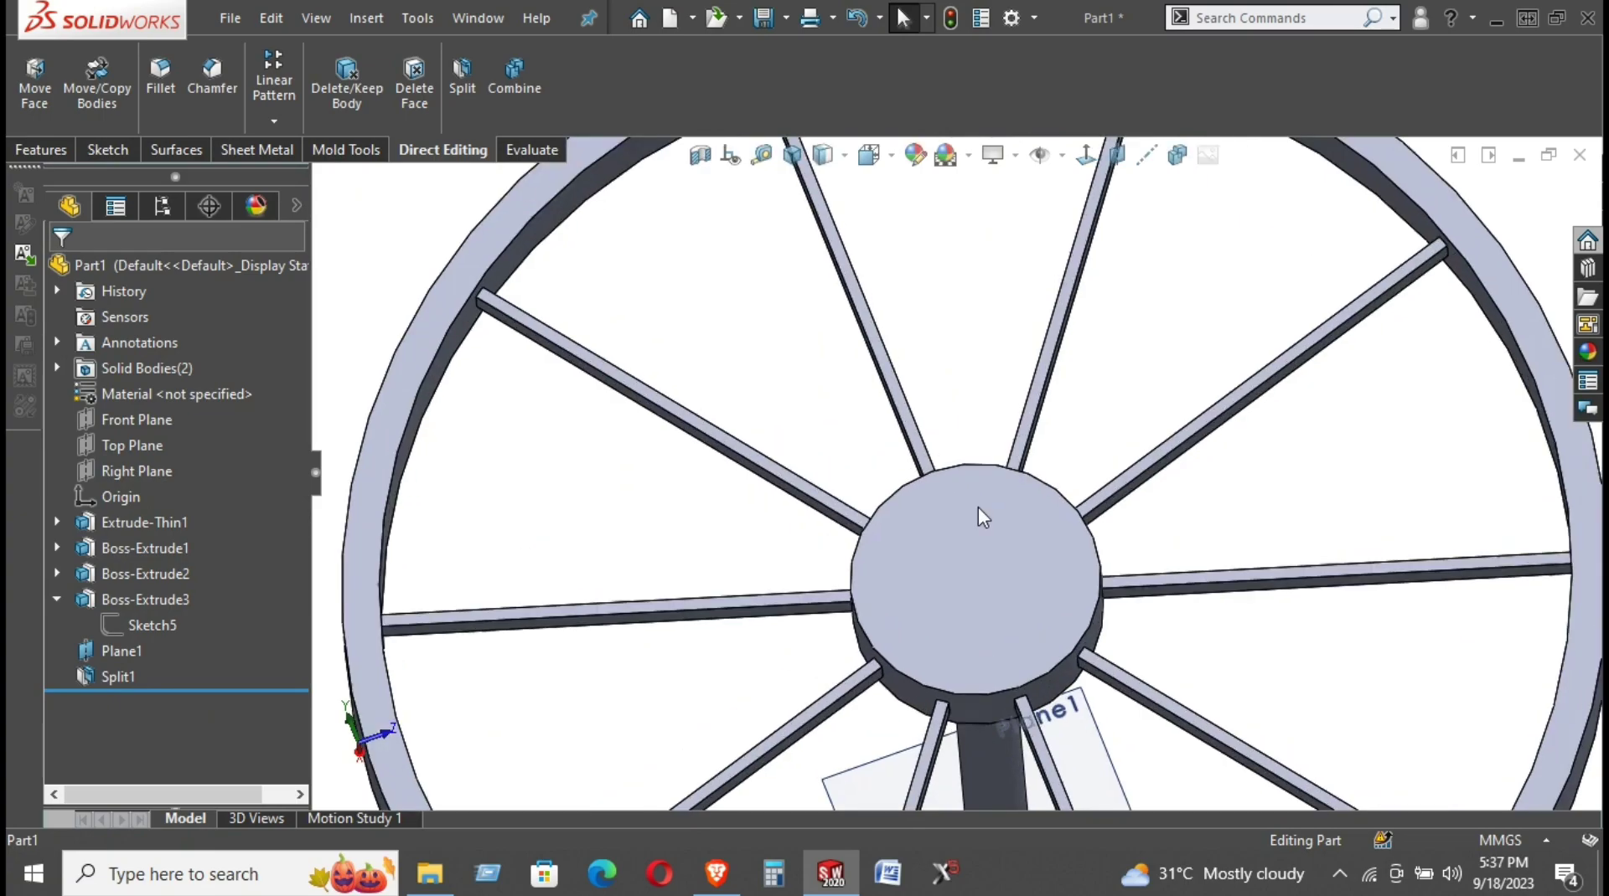
scroll(969, 581, "down", 1)
scroll(975, 599, "up", 2)
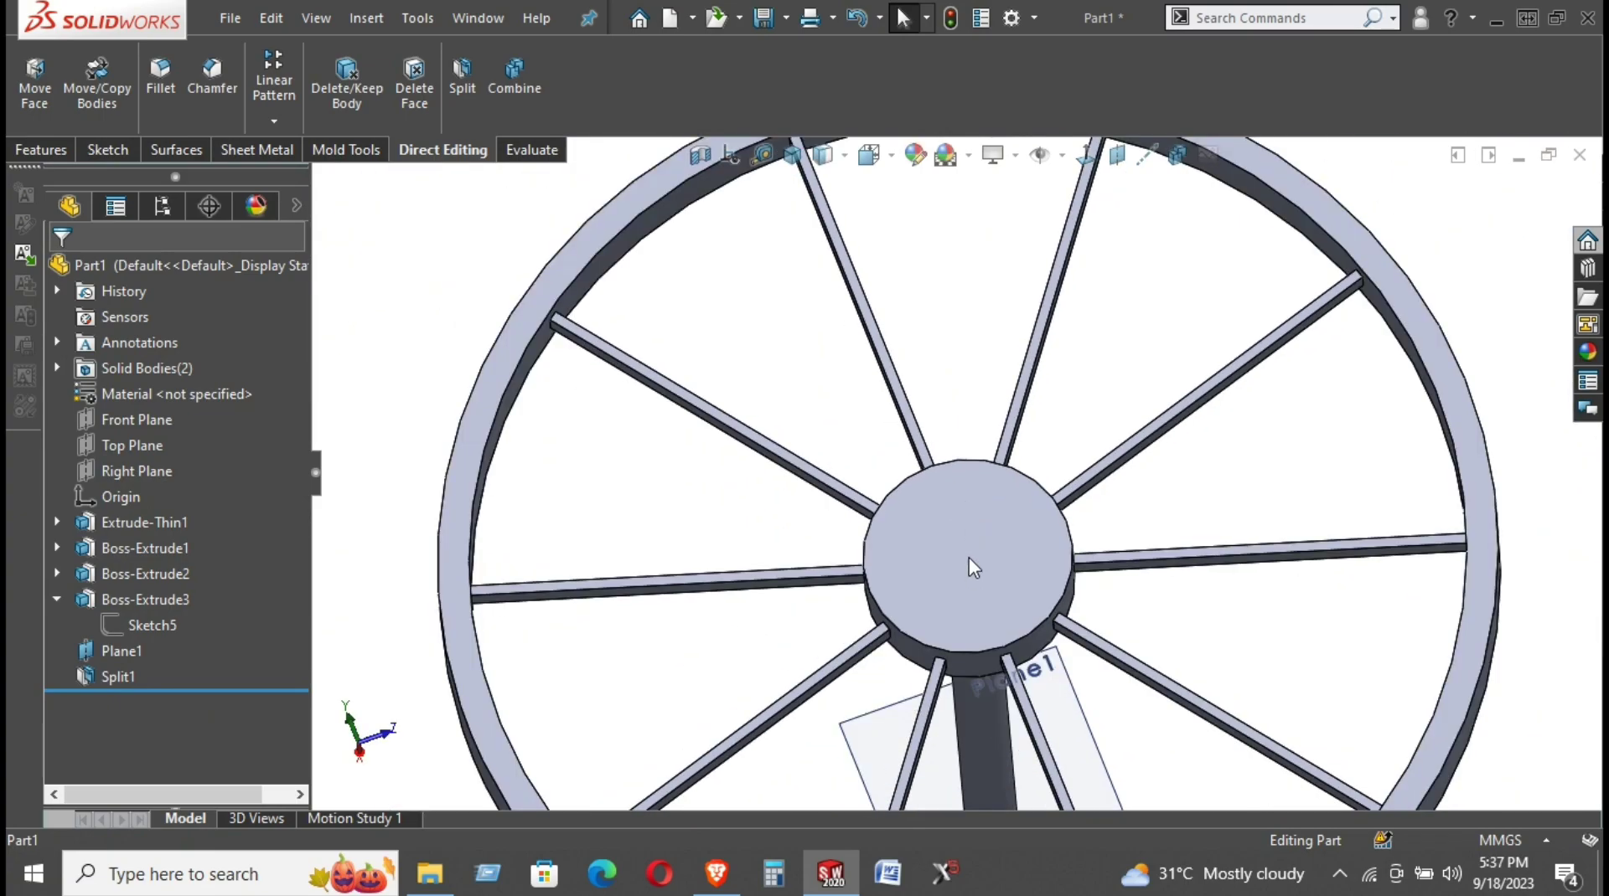
right_click(969, 557)
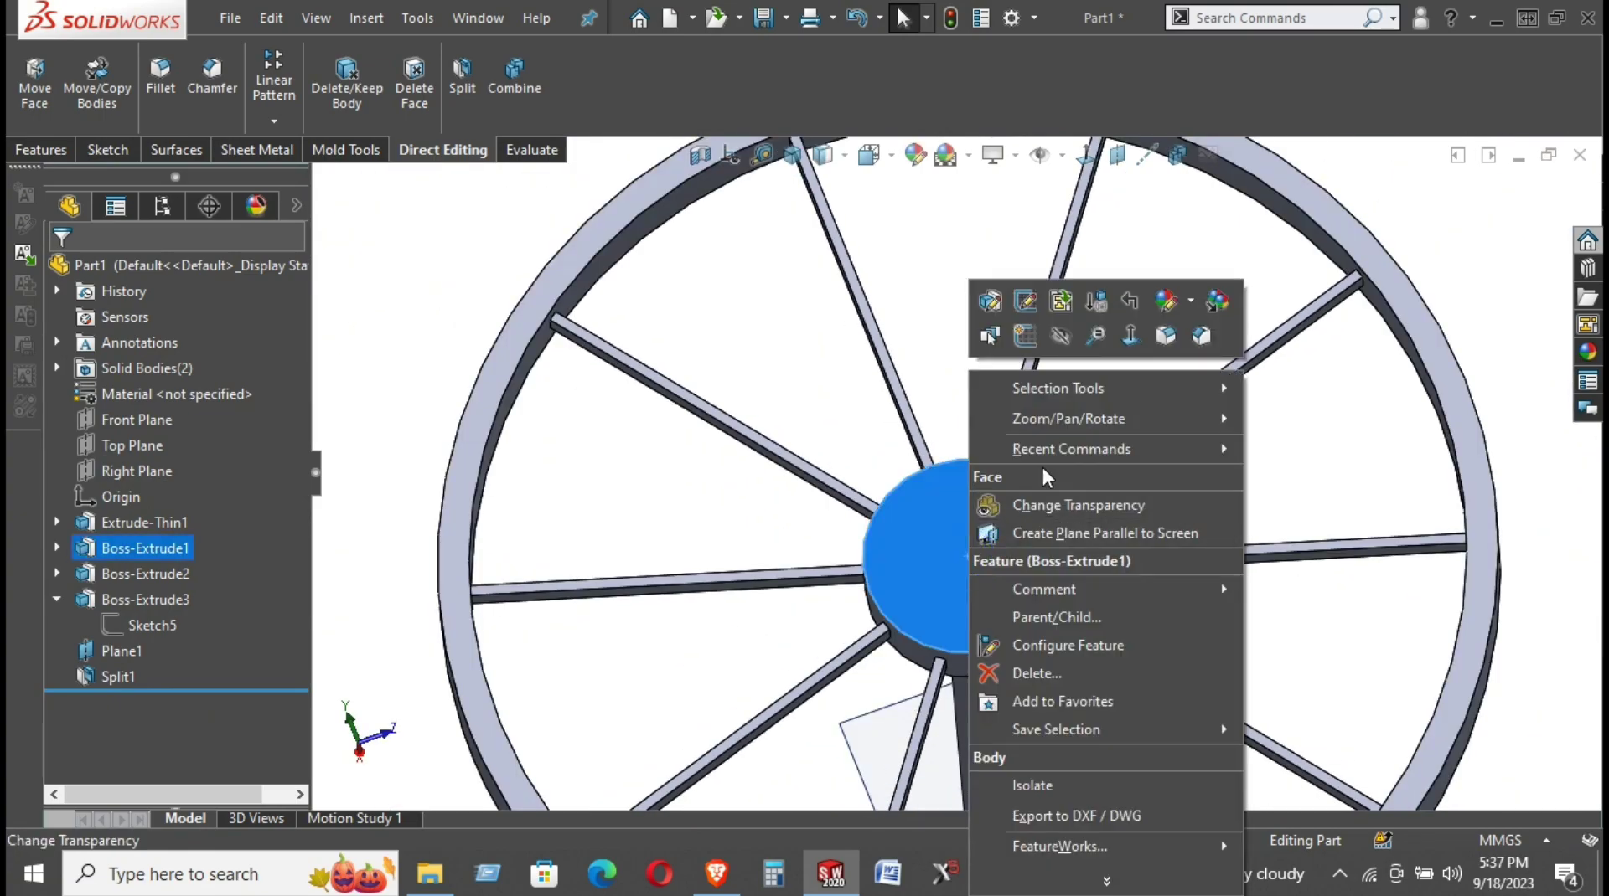
left_click(1025, 333)
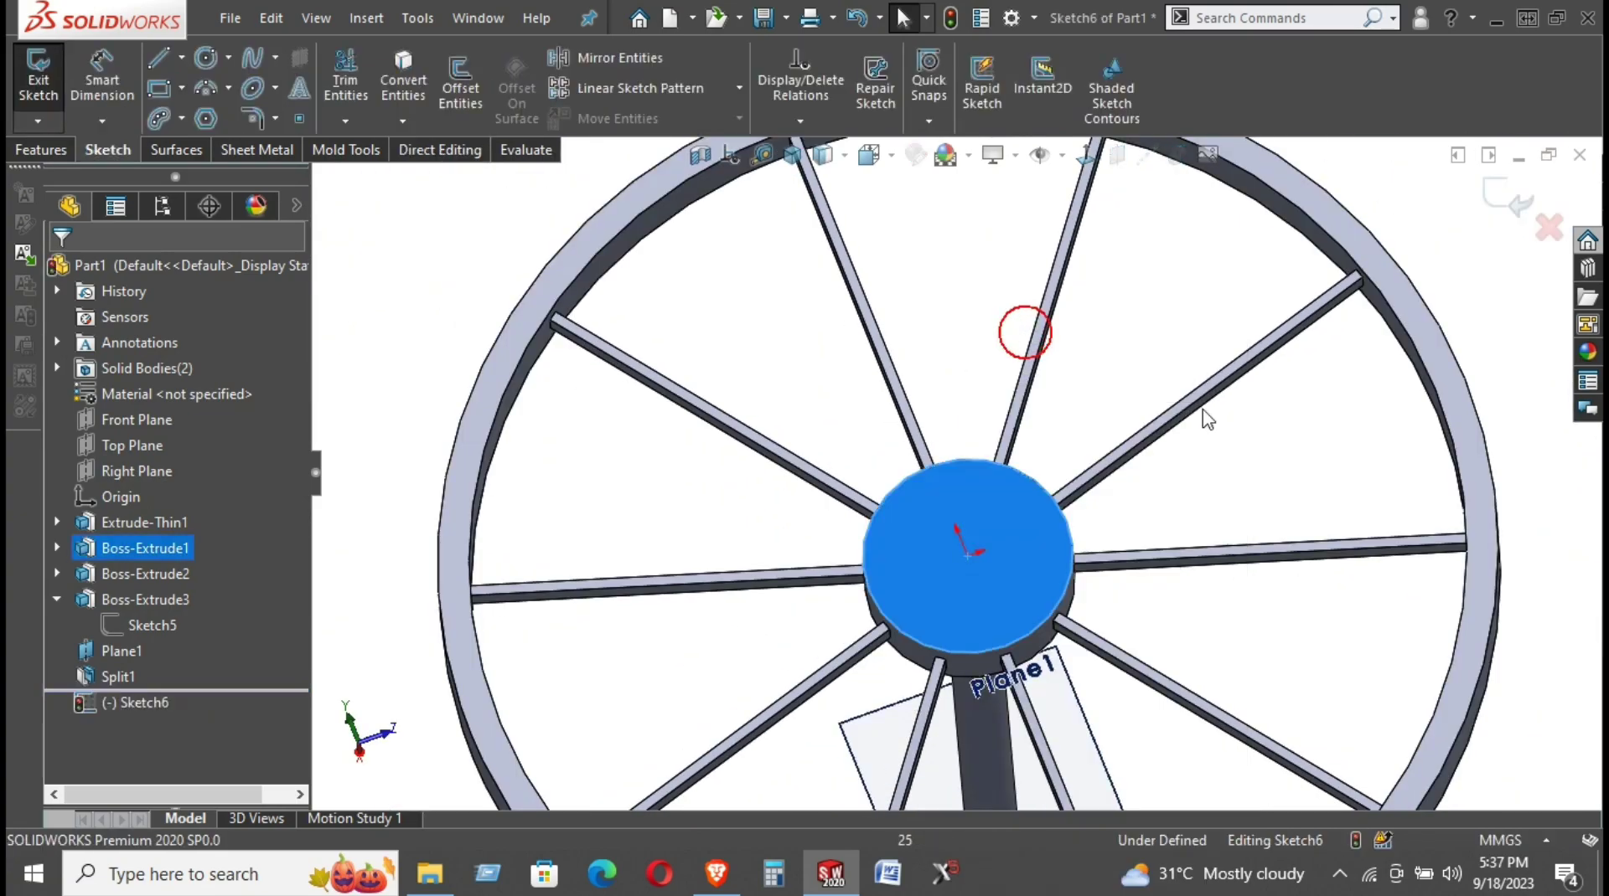
left_click(207, 58)
left_click_drag(968, 555, 984, 545)
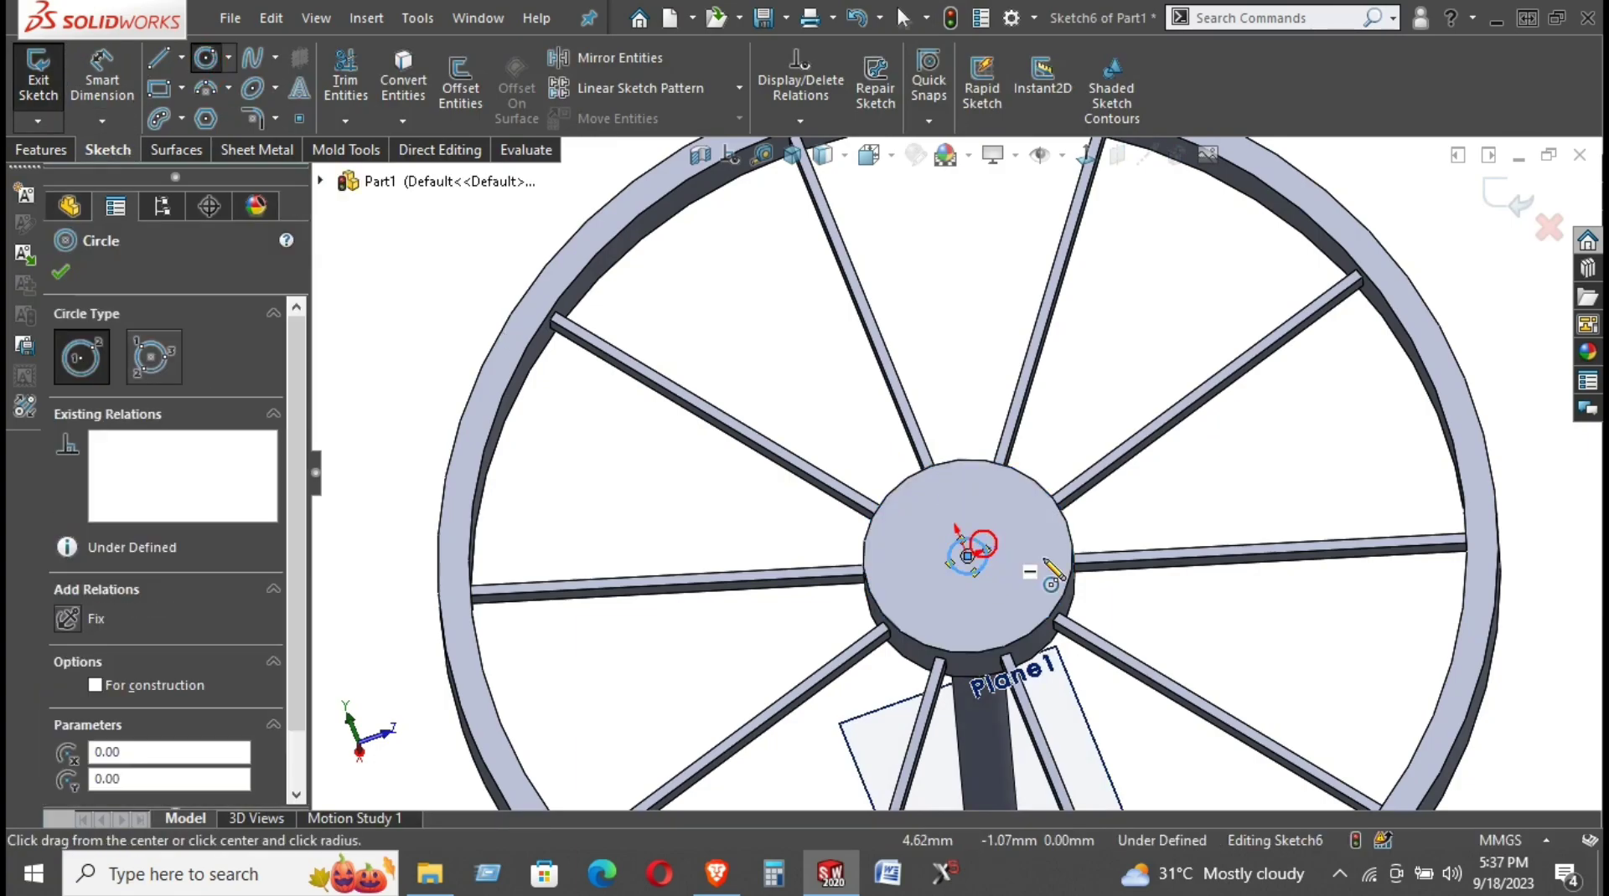
key("d")
left_click(987, 554)
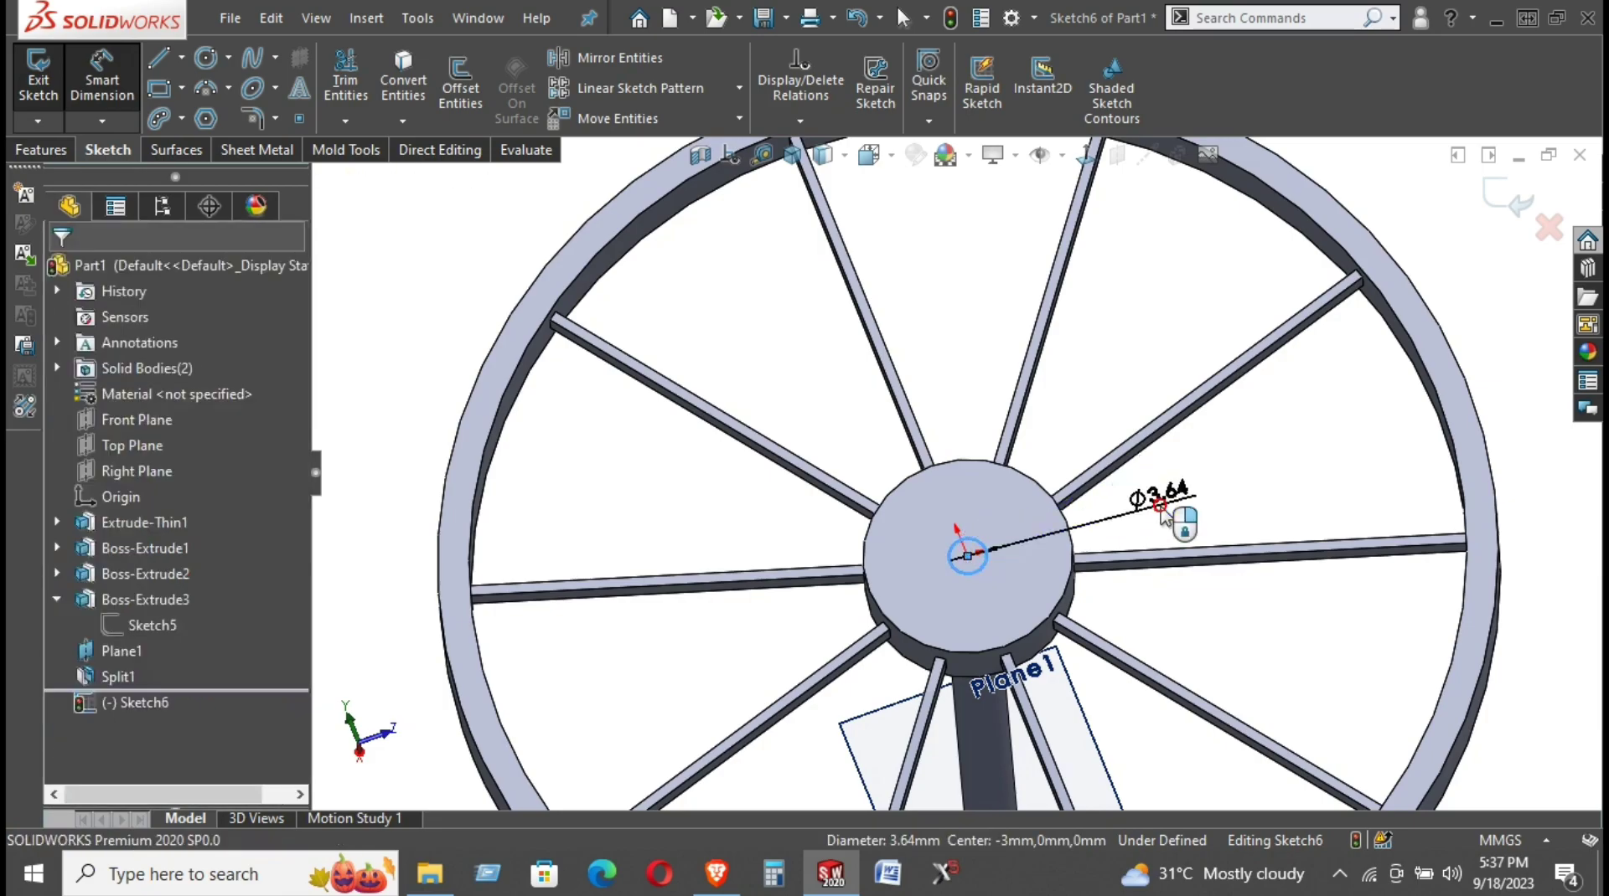
left_click(1165, 516)
type("5")
key("Return")
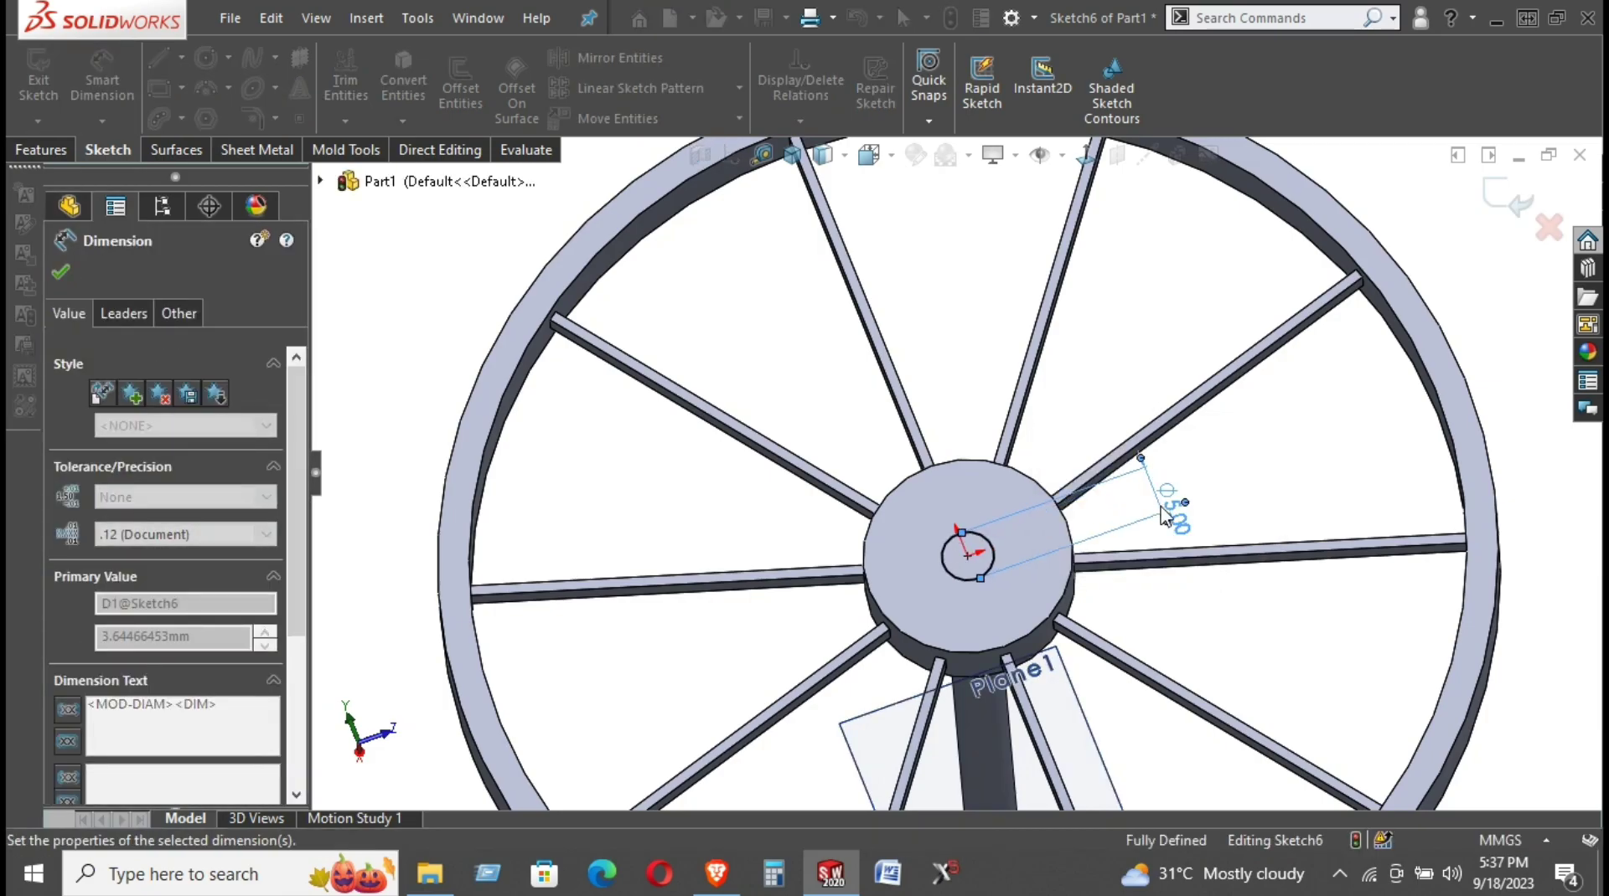
right_click(1354, 442)
left_click(1357, 494)
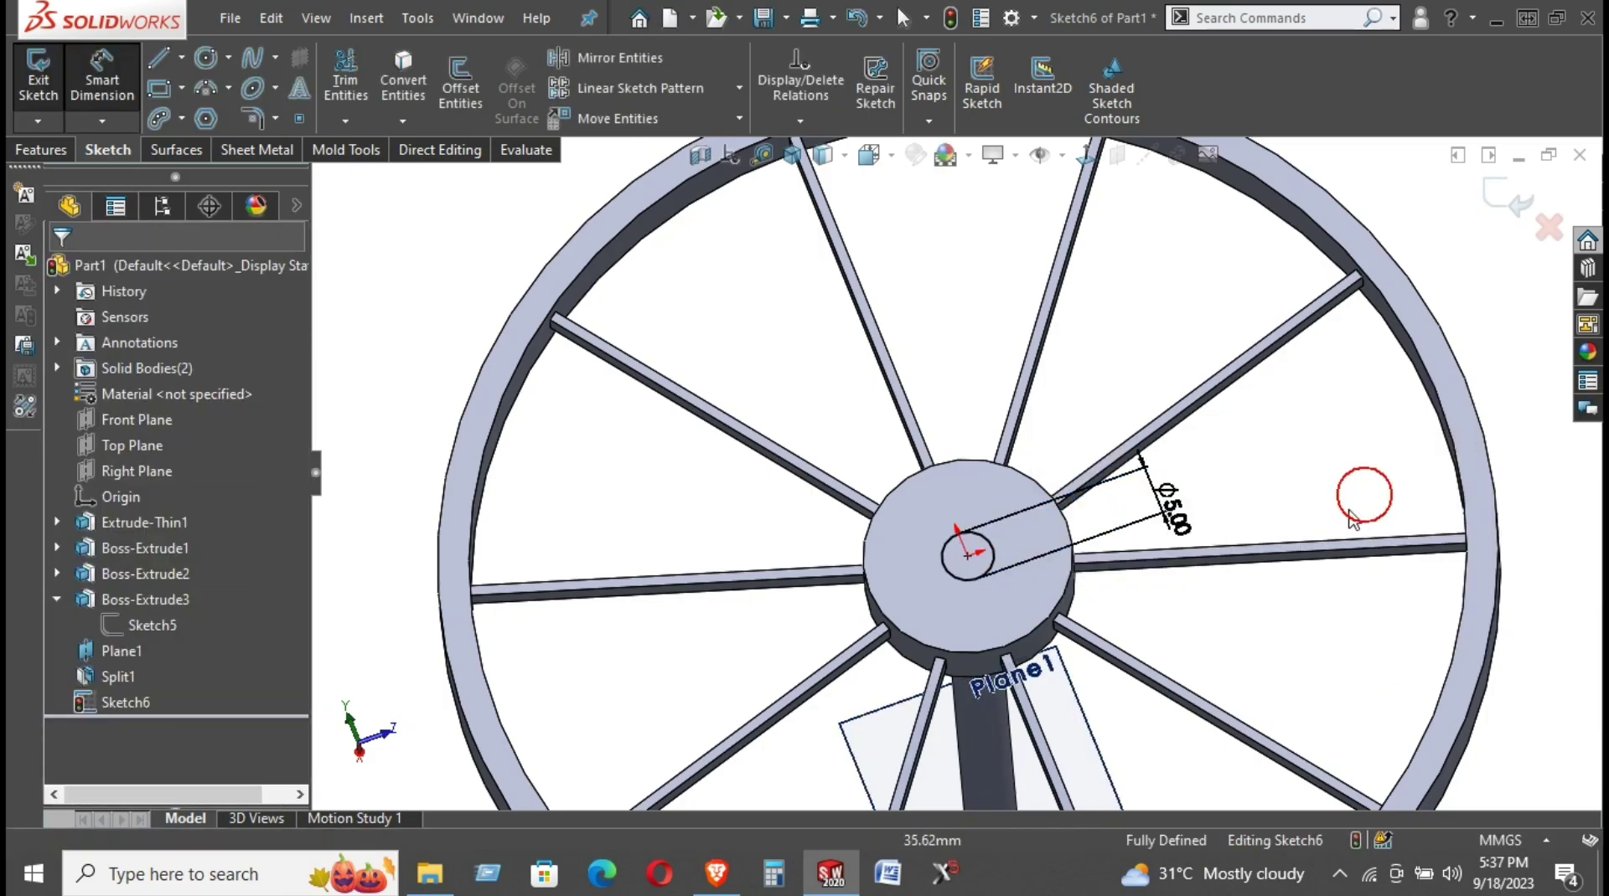
Search commands for 'om', then dismiss the suggestion list
left_click(1245, 17)
type("d")
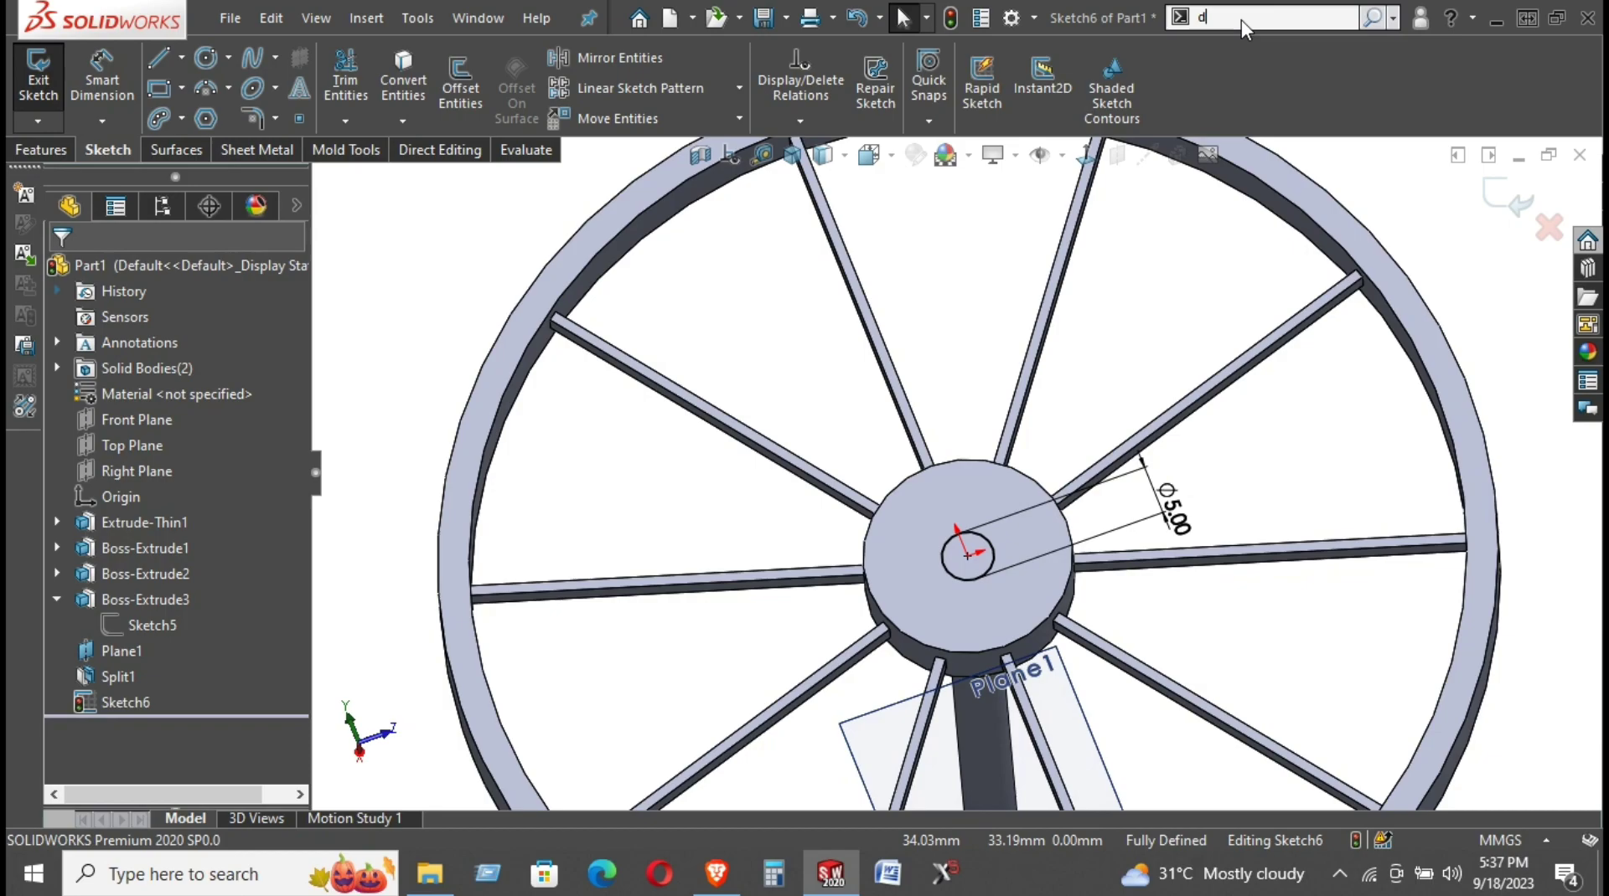
type("om")
left_click(1100, 339)
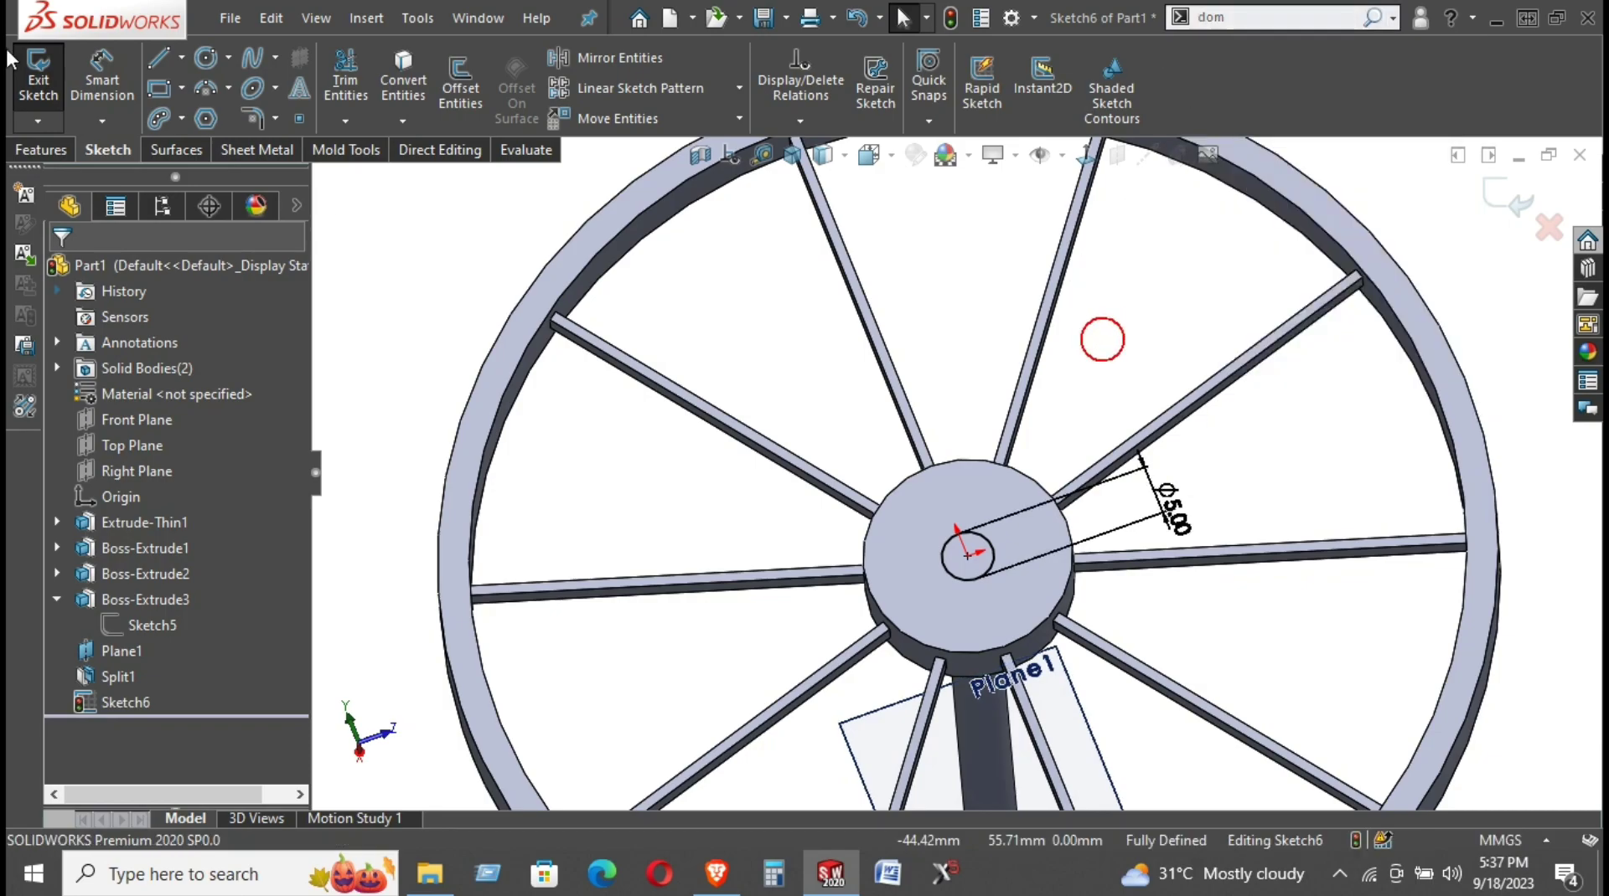
scroll(923, 546, "down", 2)
Extrude Sketch6 0.5 mm blind into a thin Ø5 mm disc as Boss-Extrude4
left_click(42, 149)
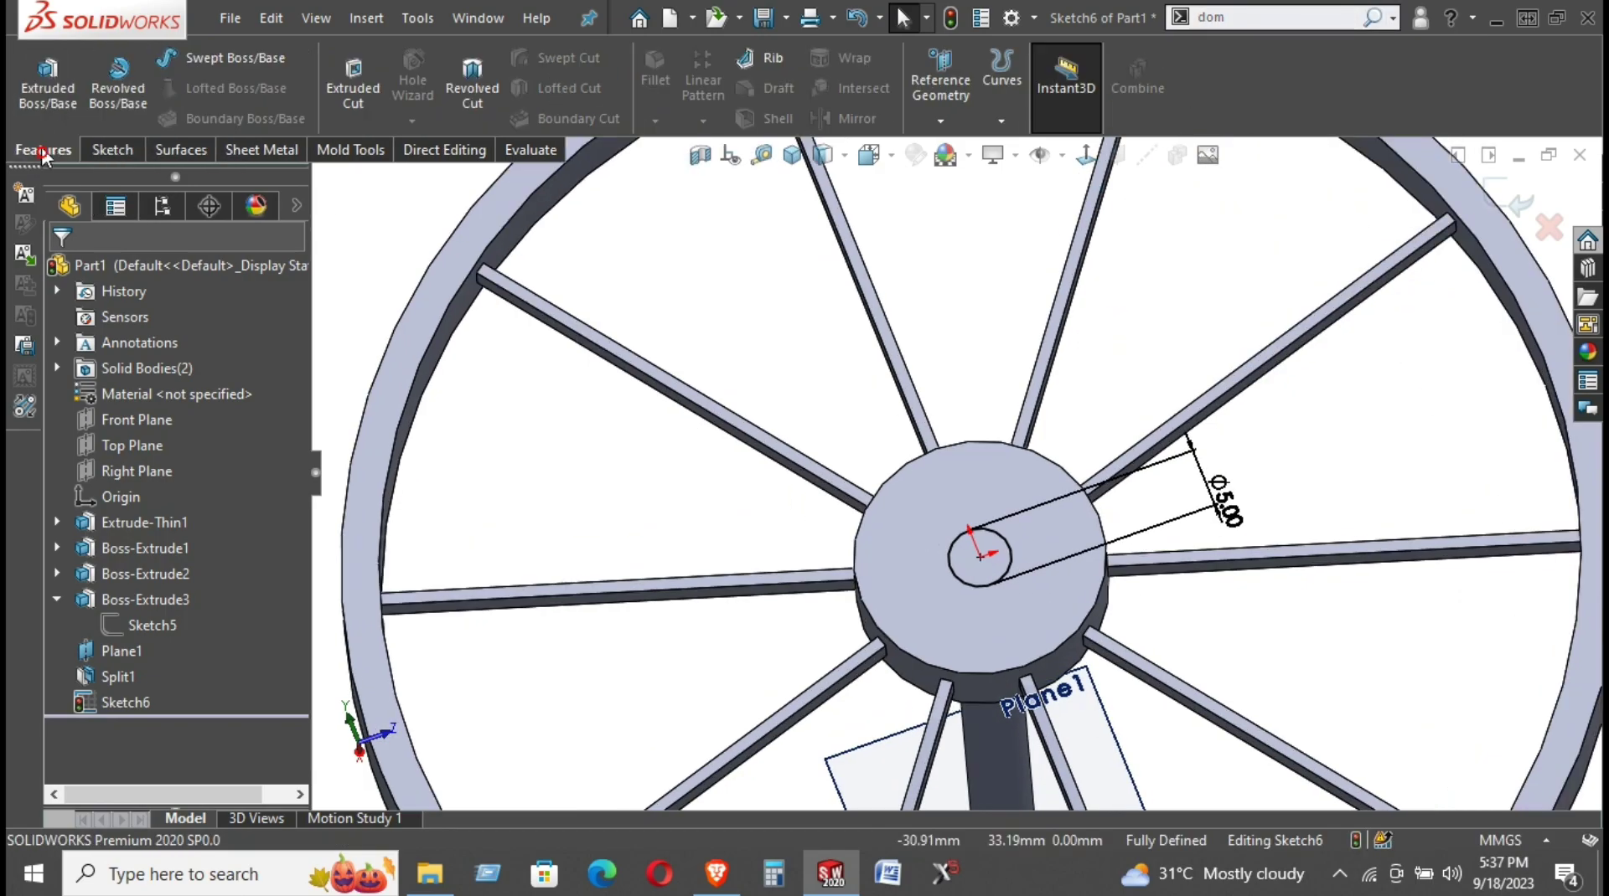
left_click(48, 80)
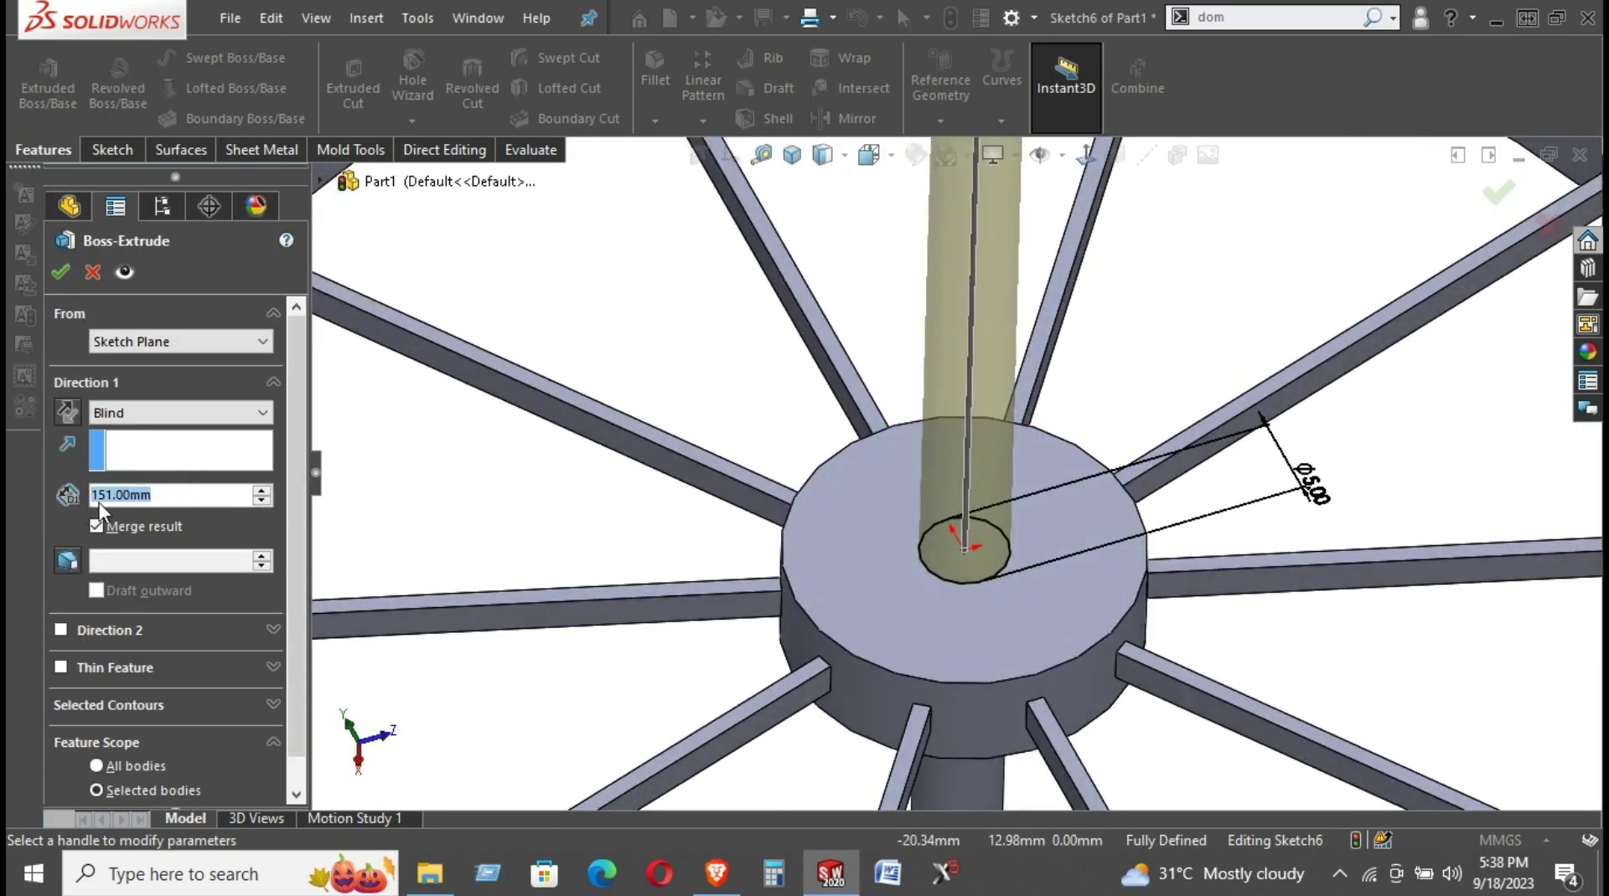
type("1")
key("Return")
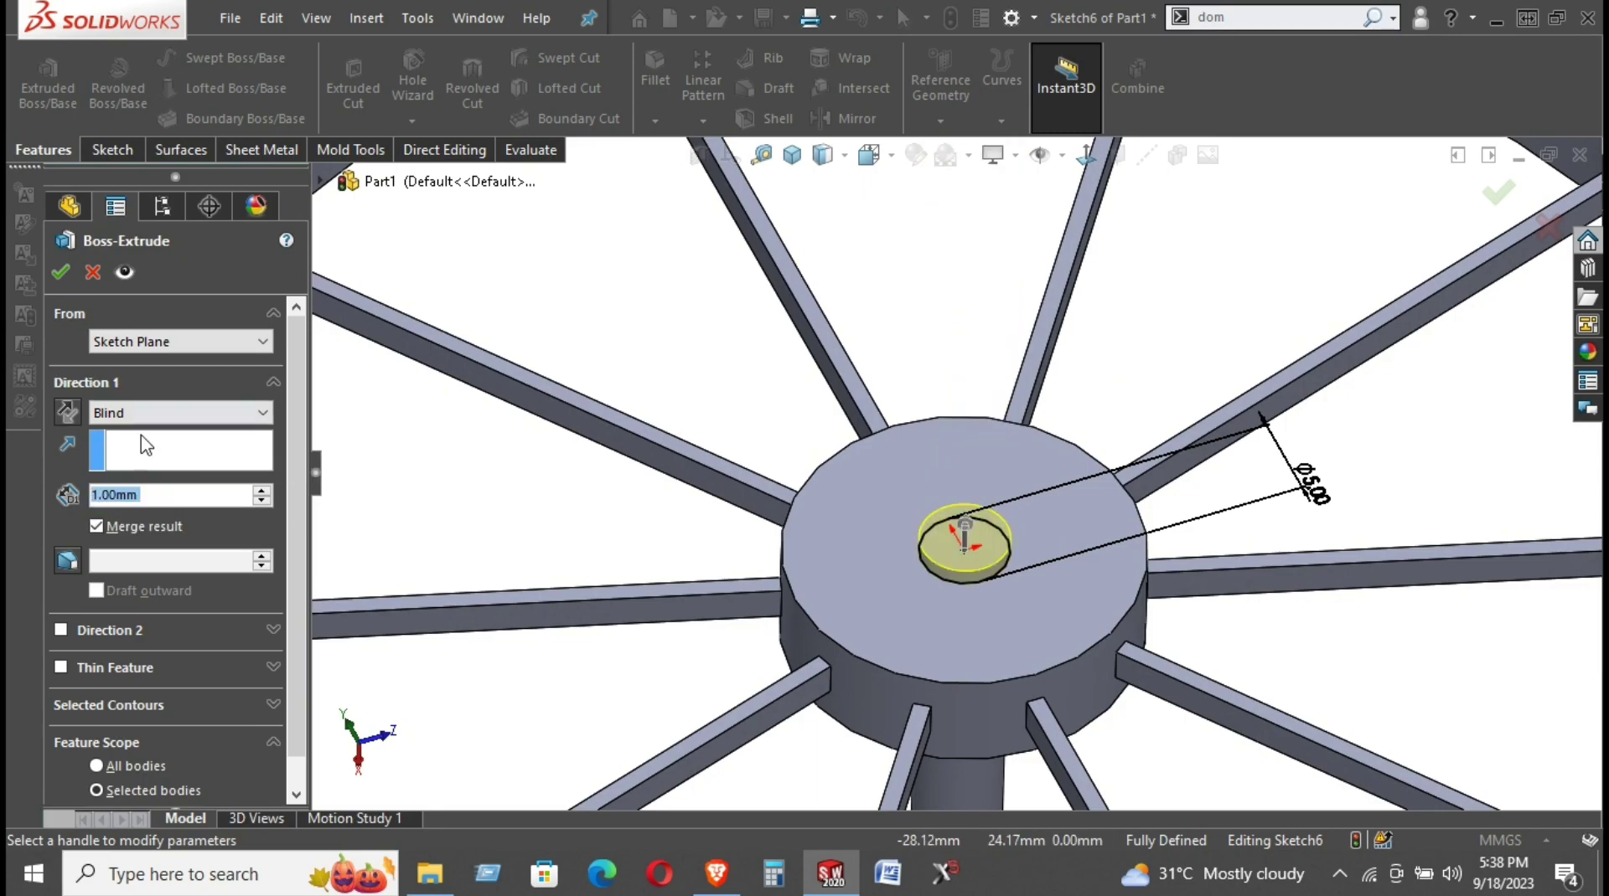
type("0.5")
key("Return")
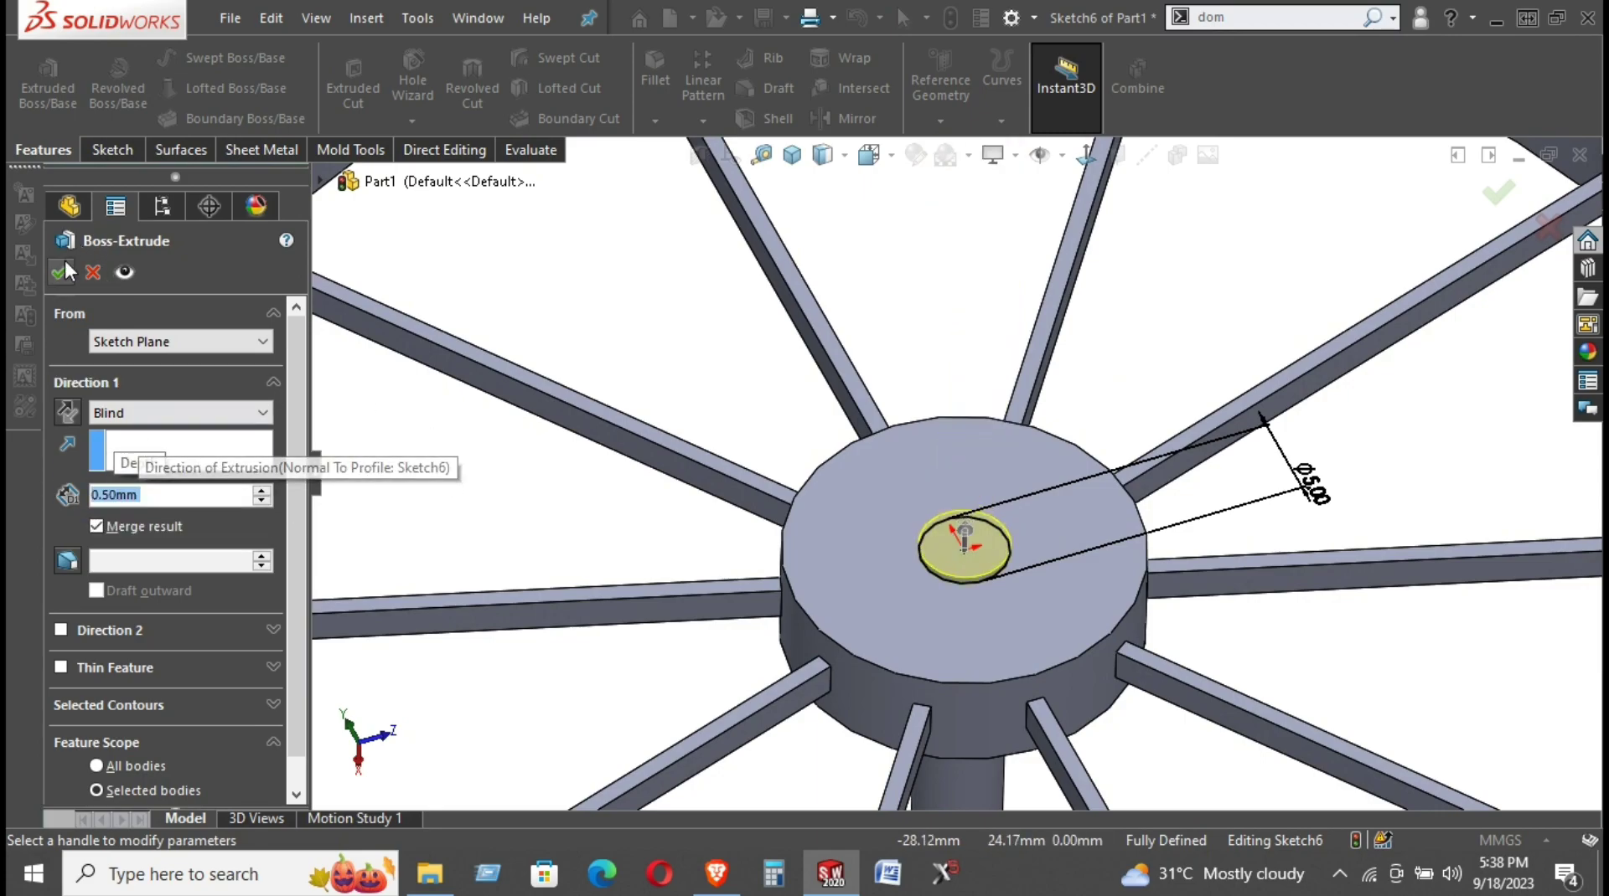
left_click(54, 273)
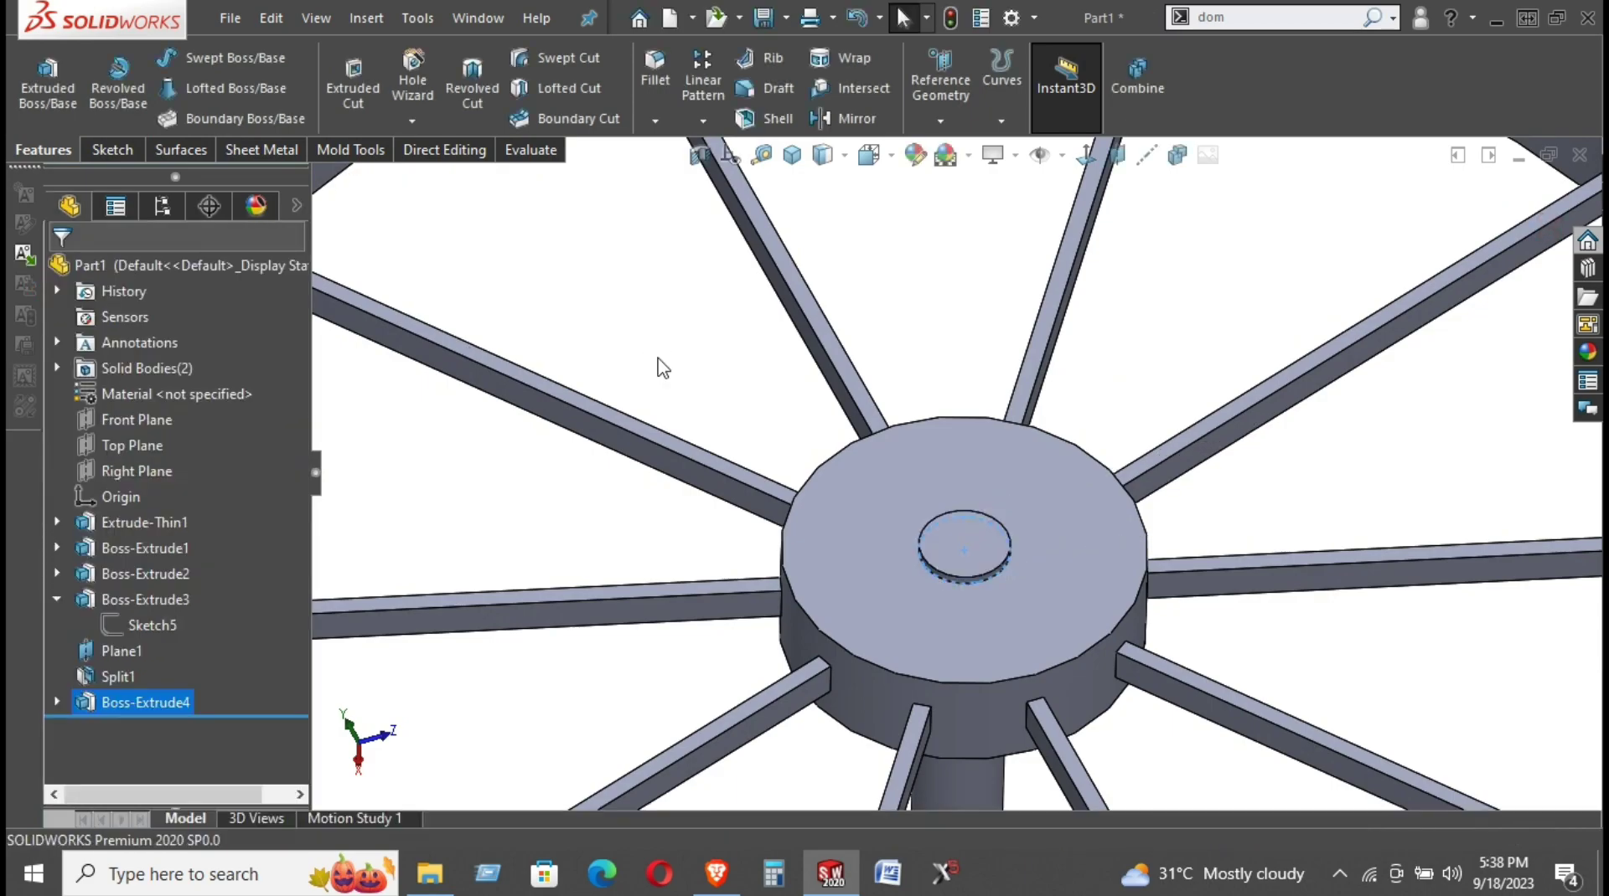
Preview a 2 mm high dome on the thin disc's top face
left_click(956, 555)
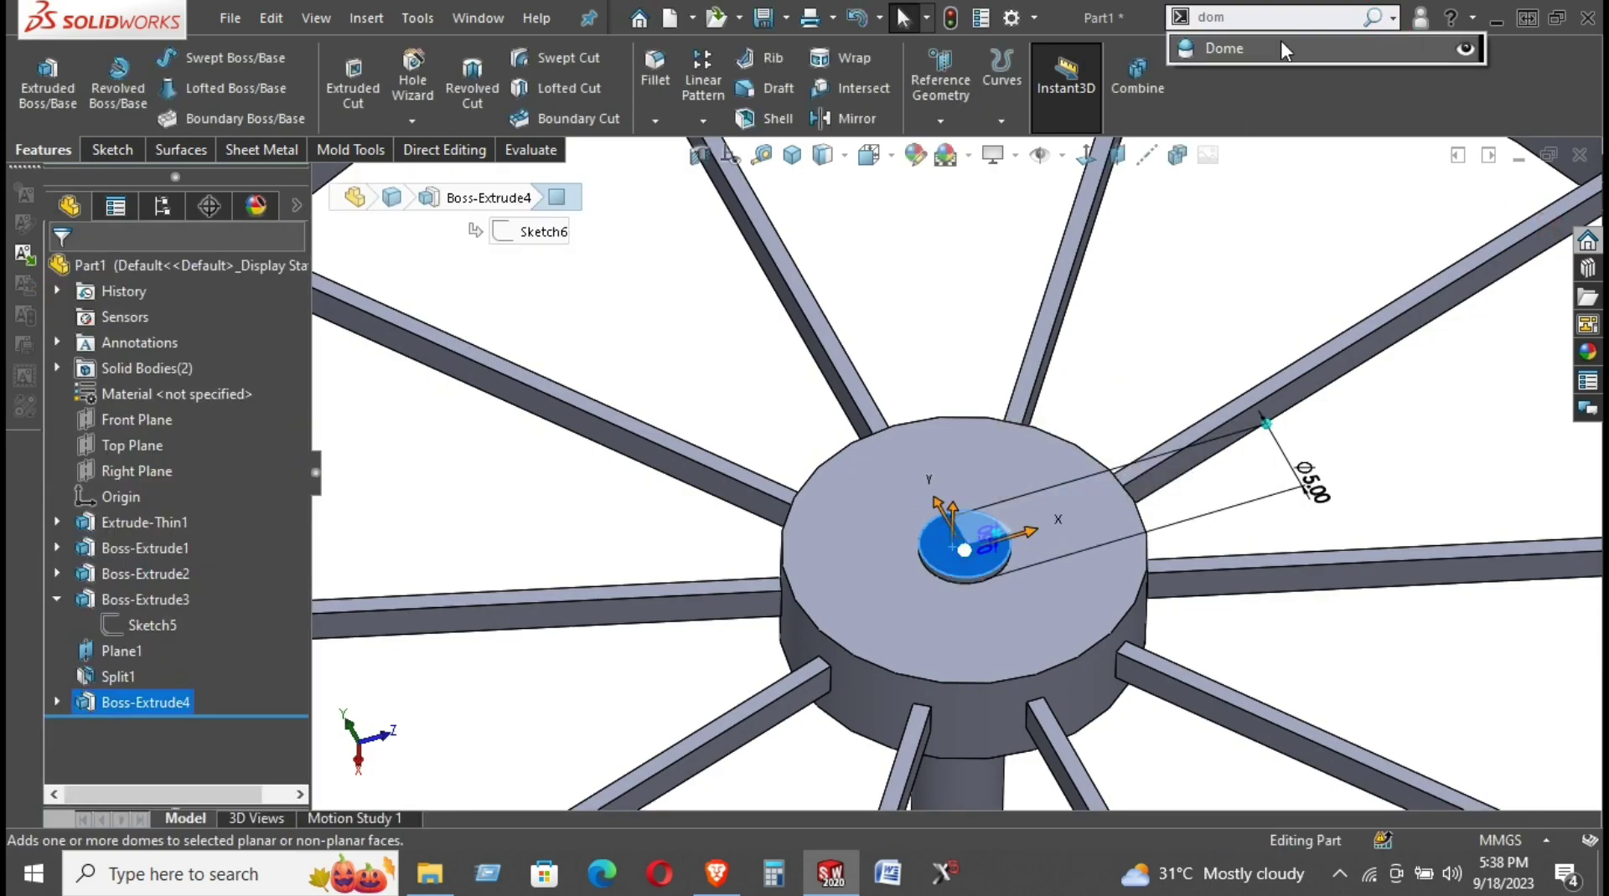
left_click(1285, 51)
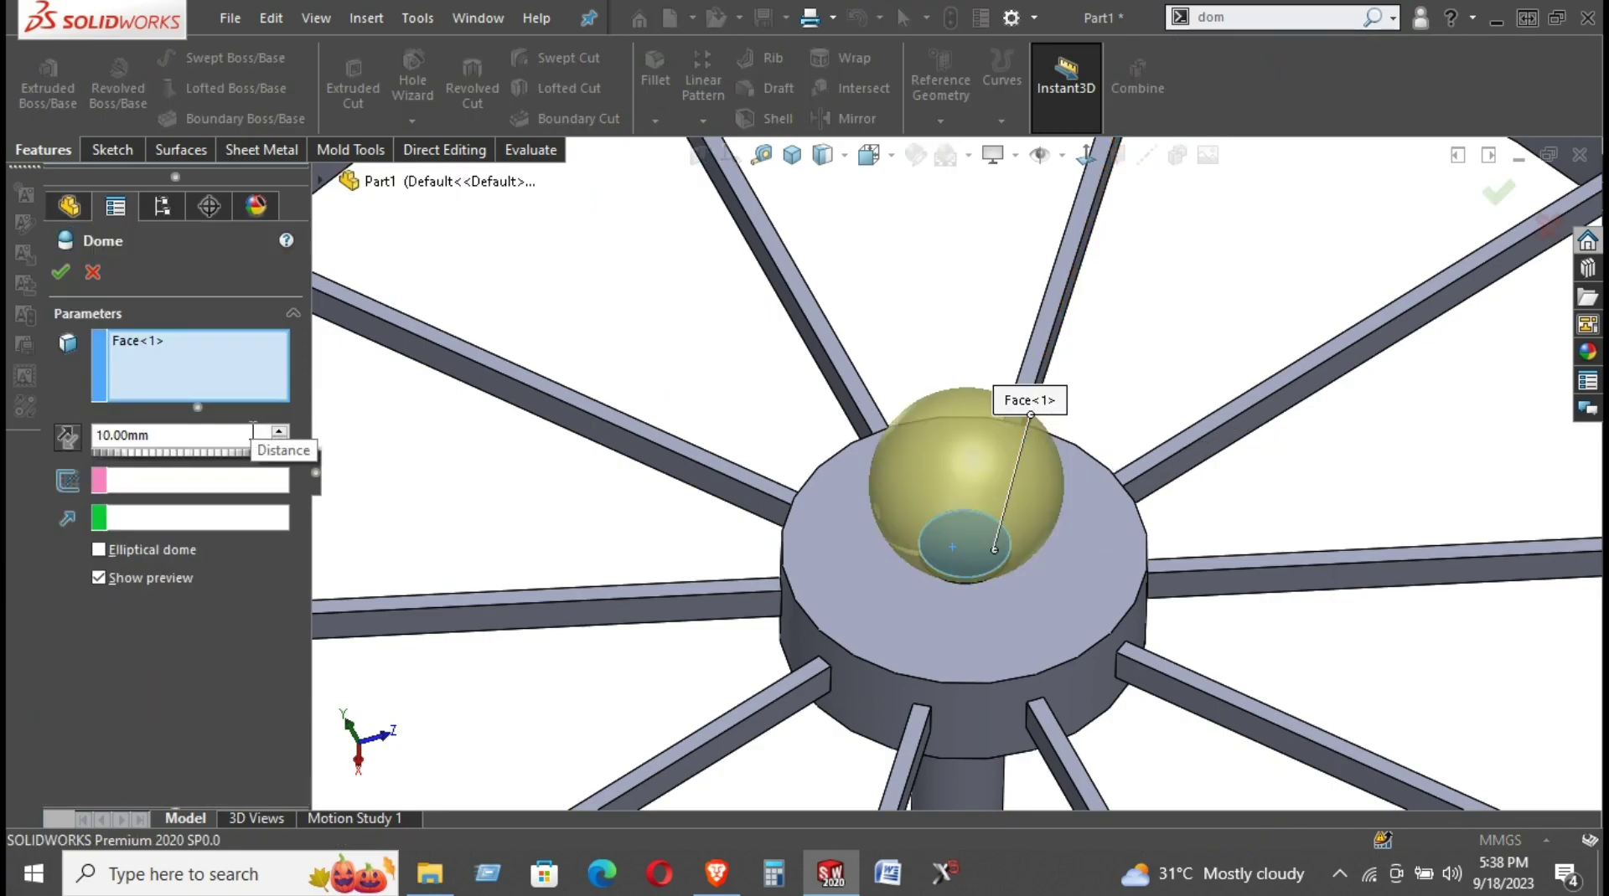
type("1")
key("Return")
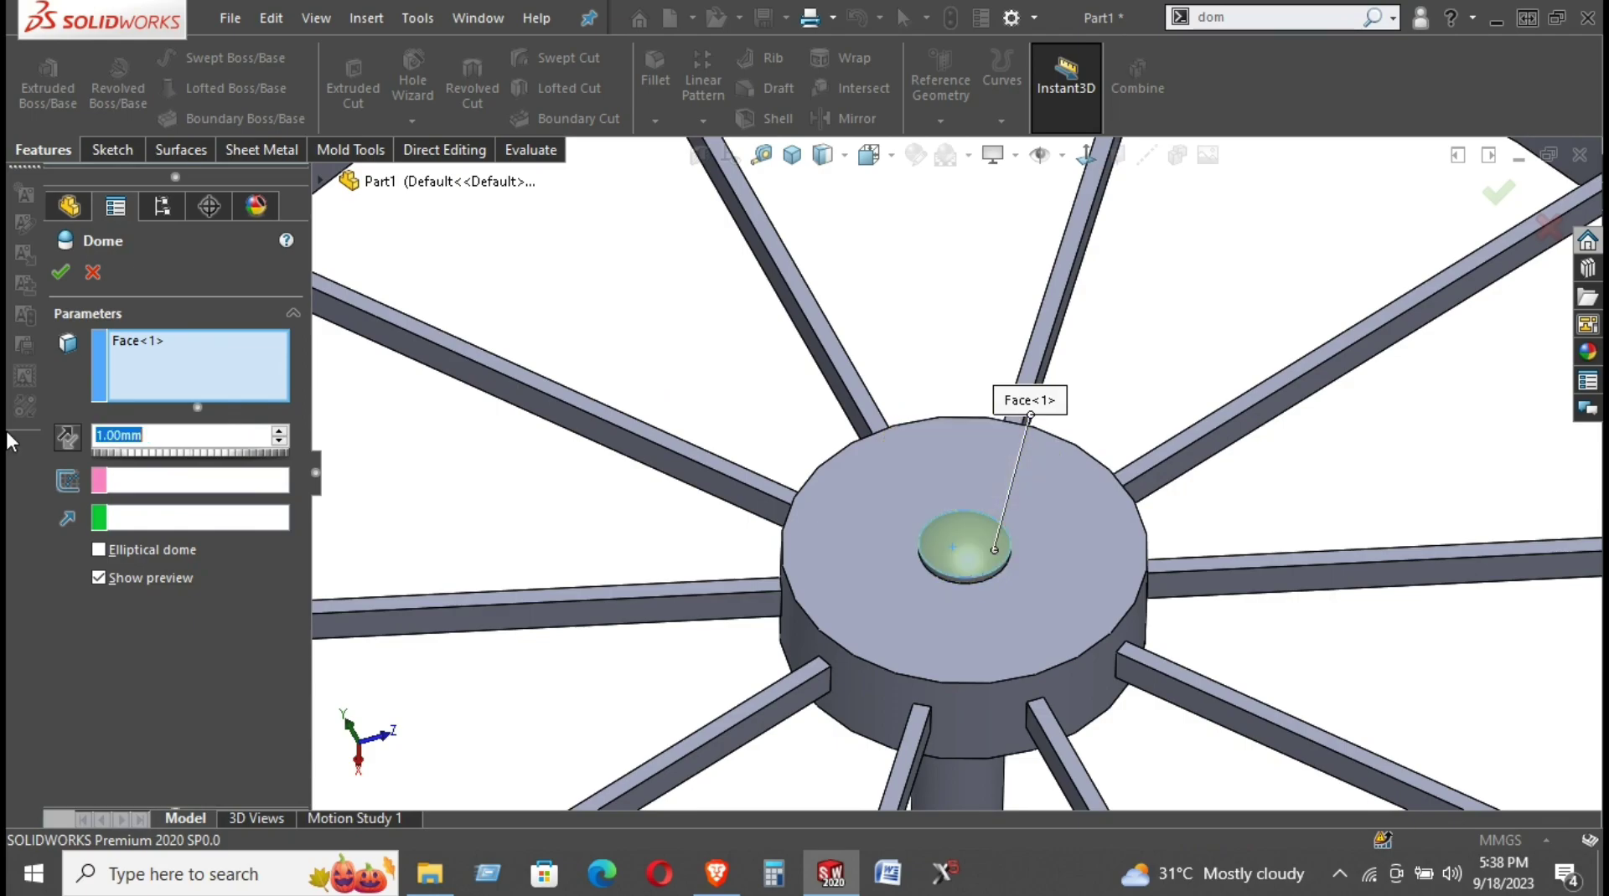
type("2")
key("Return")
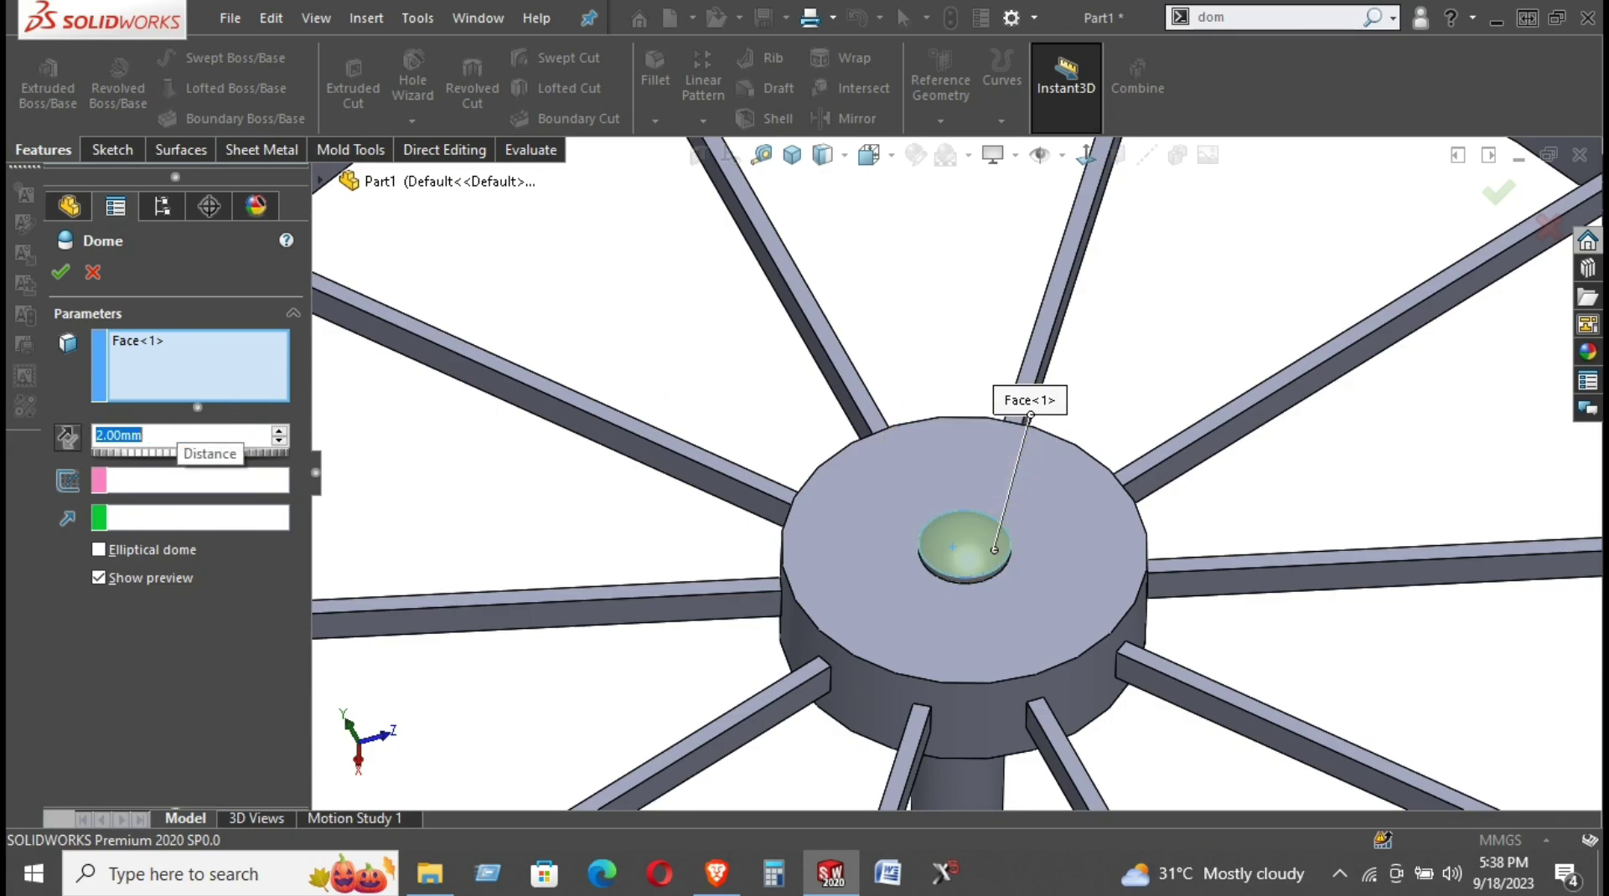
middle_click_drag(1043, 575, 922, 469)
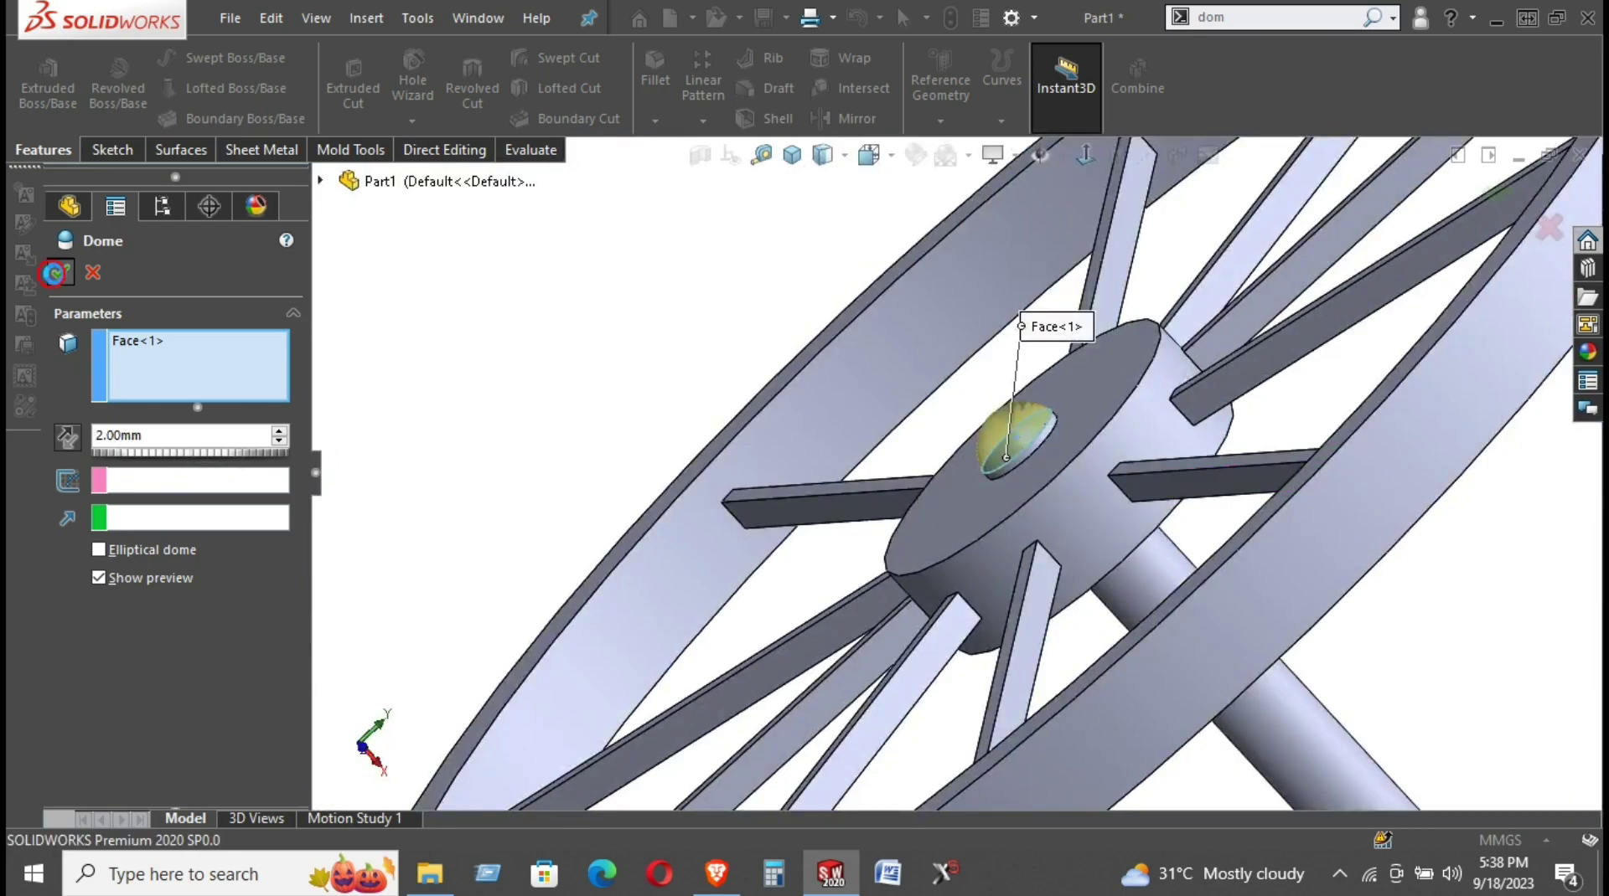
Accept Dome1 and orbit to view the domed hub
left_click(54, 272)
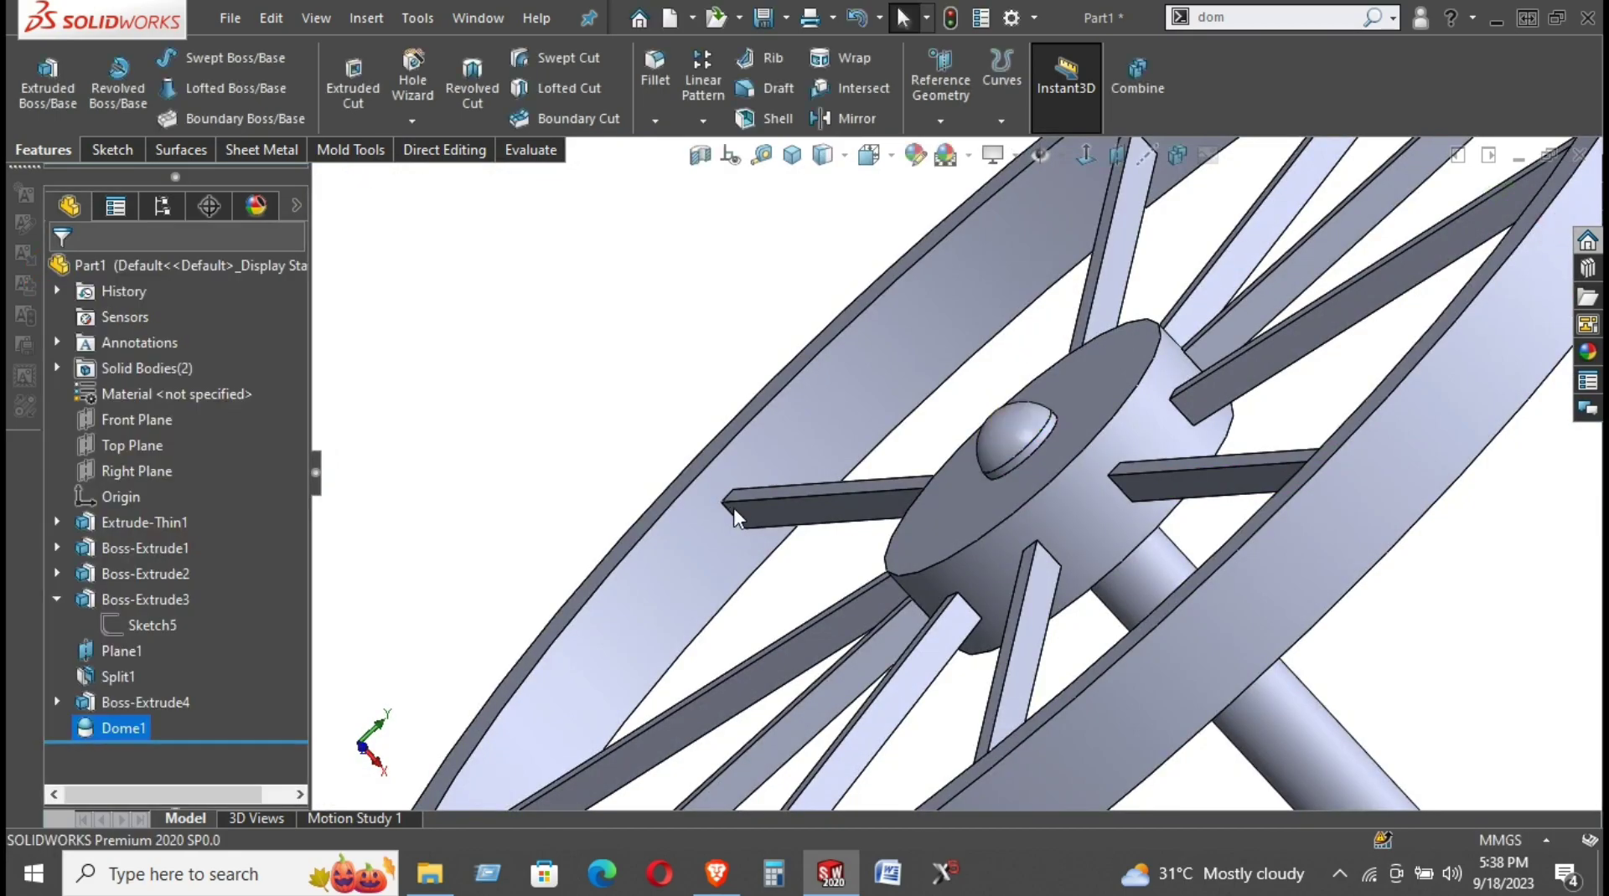
mouse_move(592, 373)
middle_mouse_down()
mouse_move(758, 569)
mouse_move(884, 656)
middle_mouse_up()
scroll(884, 656, "down", 3)
mouse_move(1077, 616)
middle_mouse_down()
mouse_move(955, 697)
mouse_move(837, 578)
middle_mouse_up()
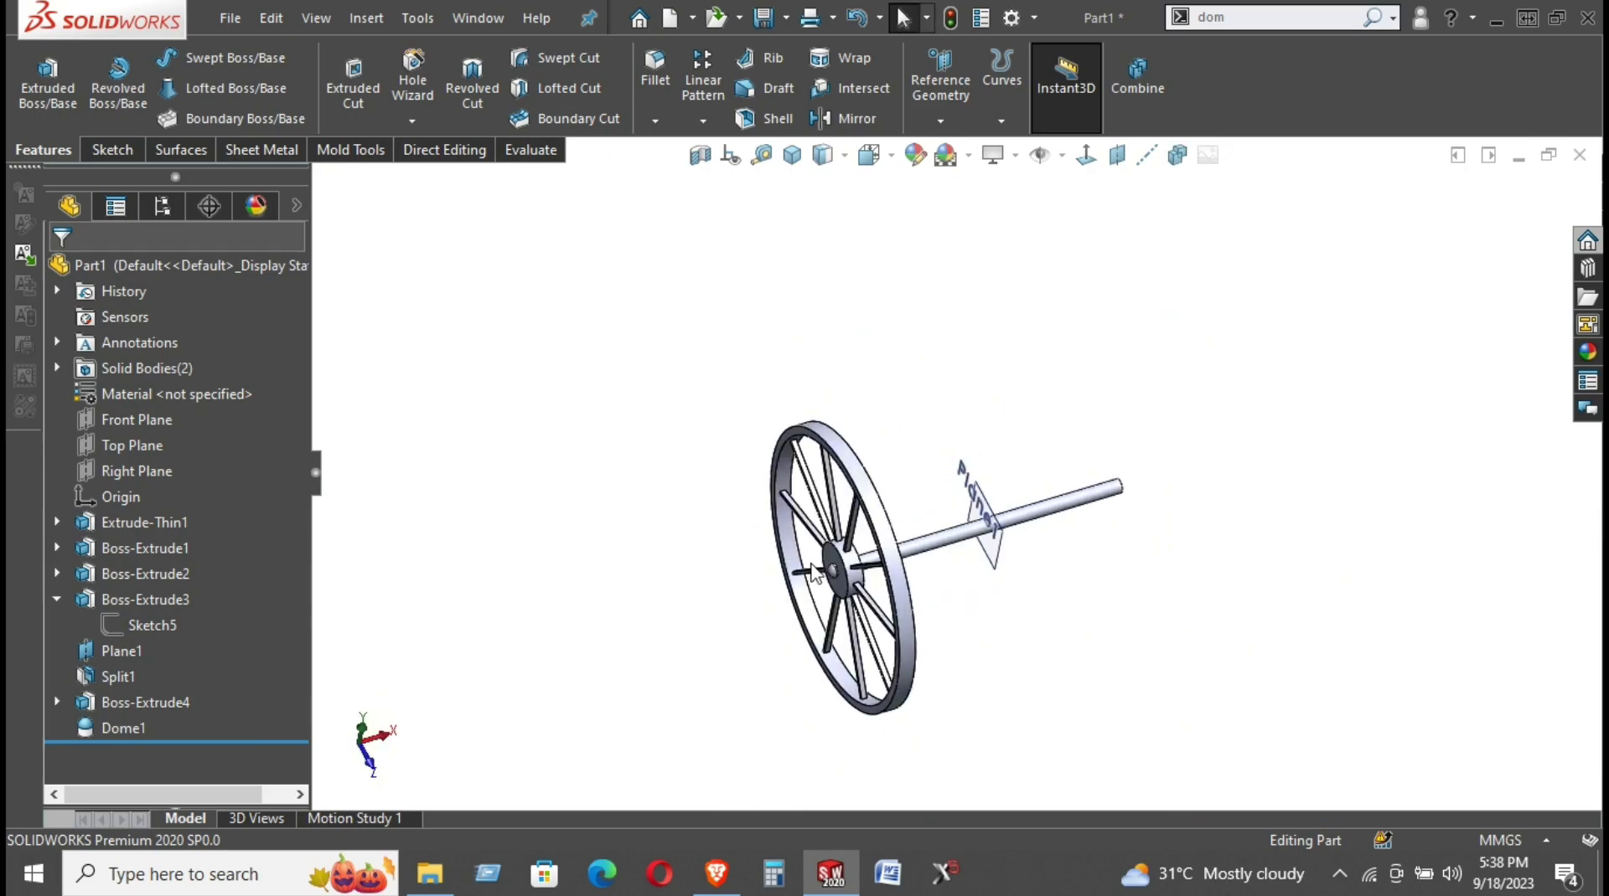
scroll(838, 578, "down", 3)
scroll(670, 629, "down", 3)
Change the Sketch6 circle diameter from 5 mm to 8 mm
left_click(54, 701)
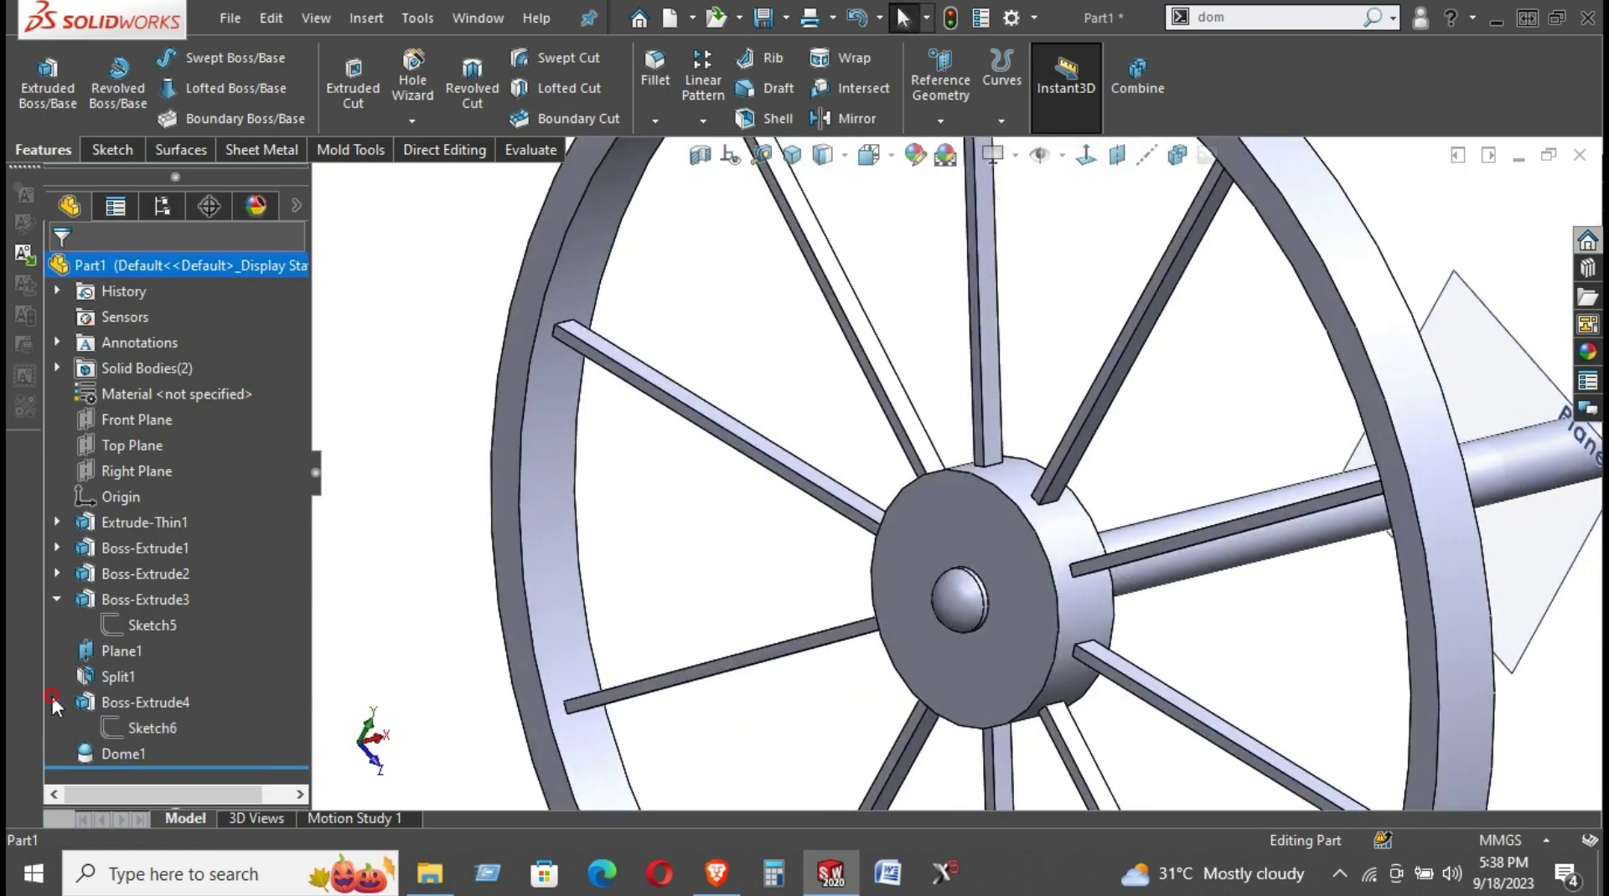
left_click(108, 728)
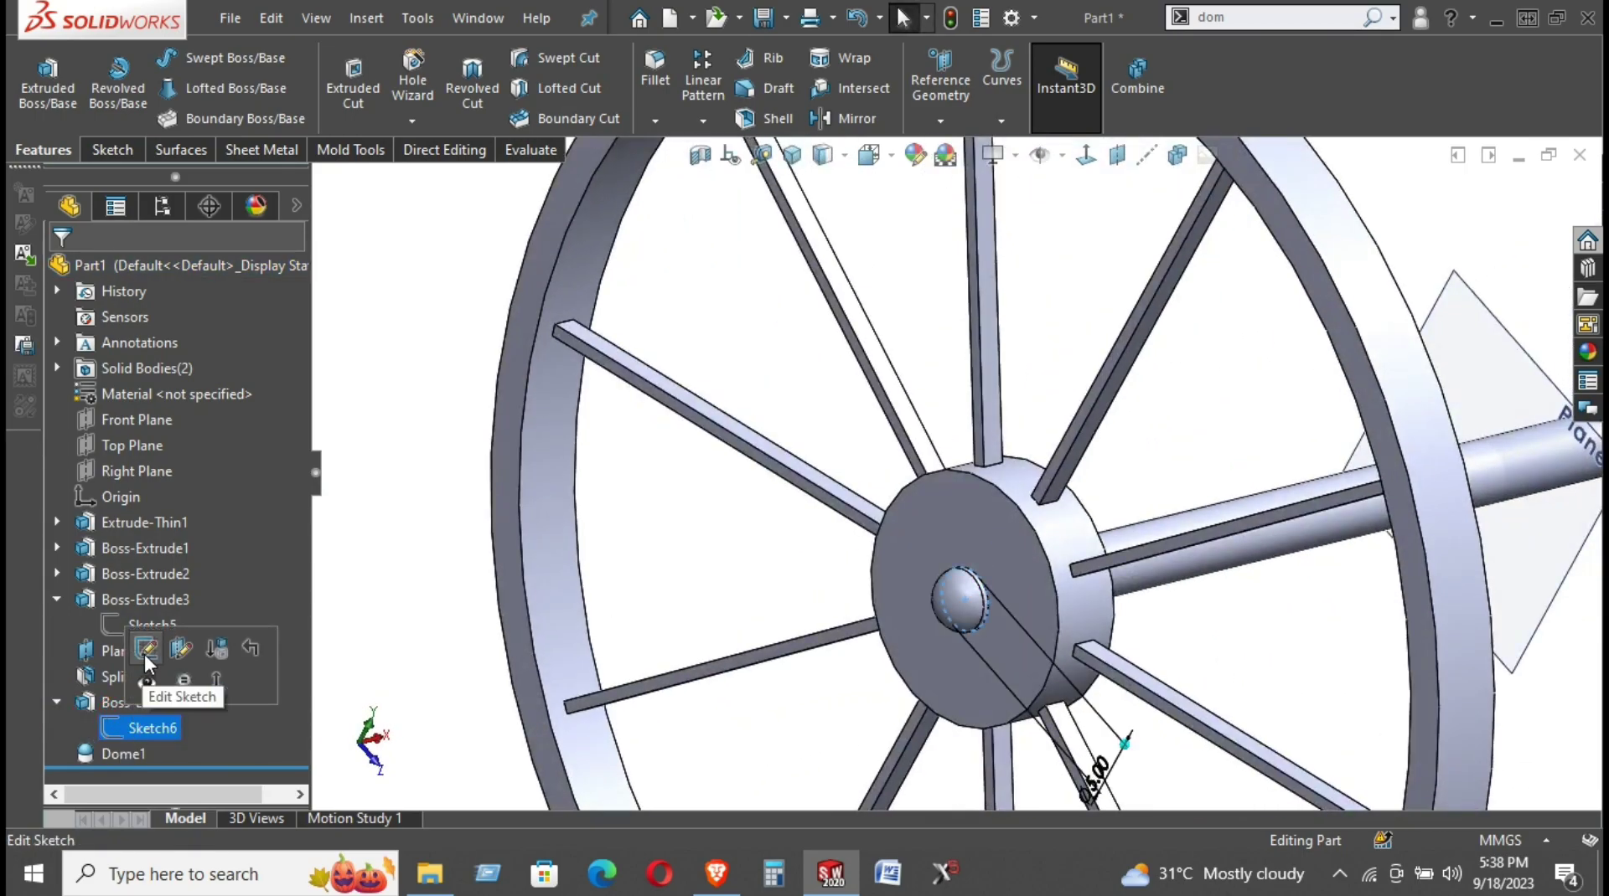
left_click_drag(1082, 766, 1154, 771)
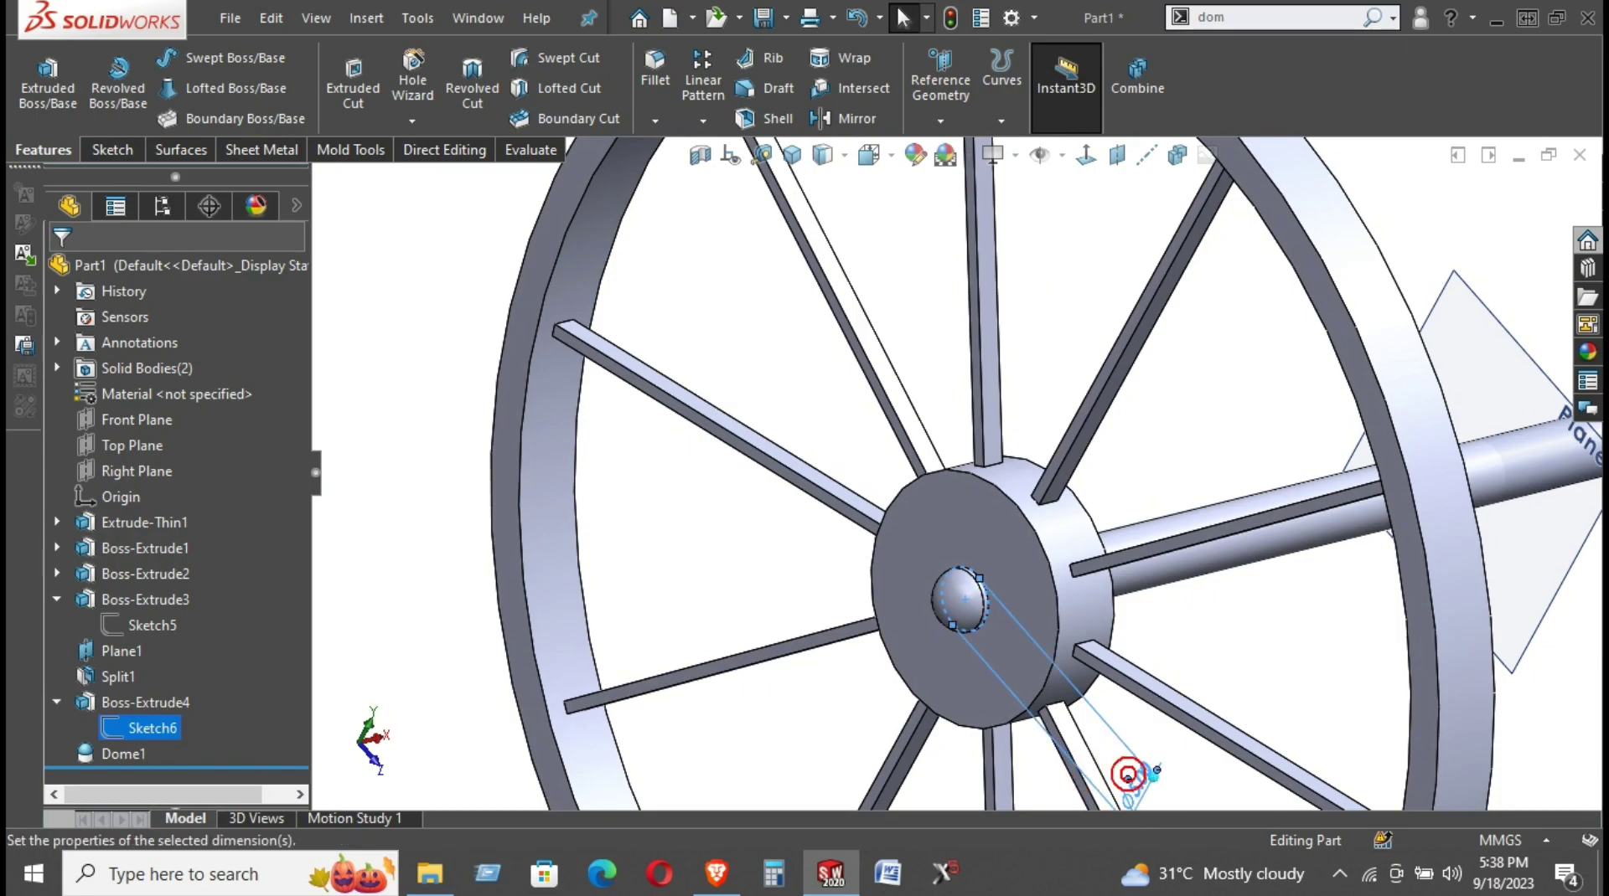
double_click(1137, 777)
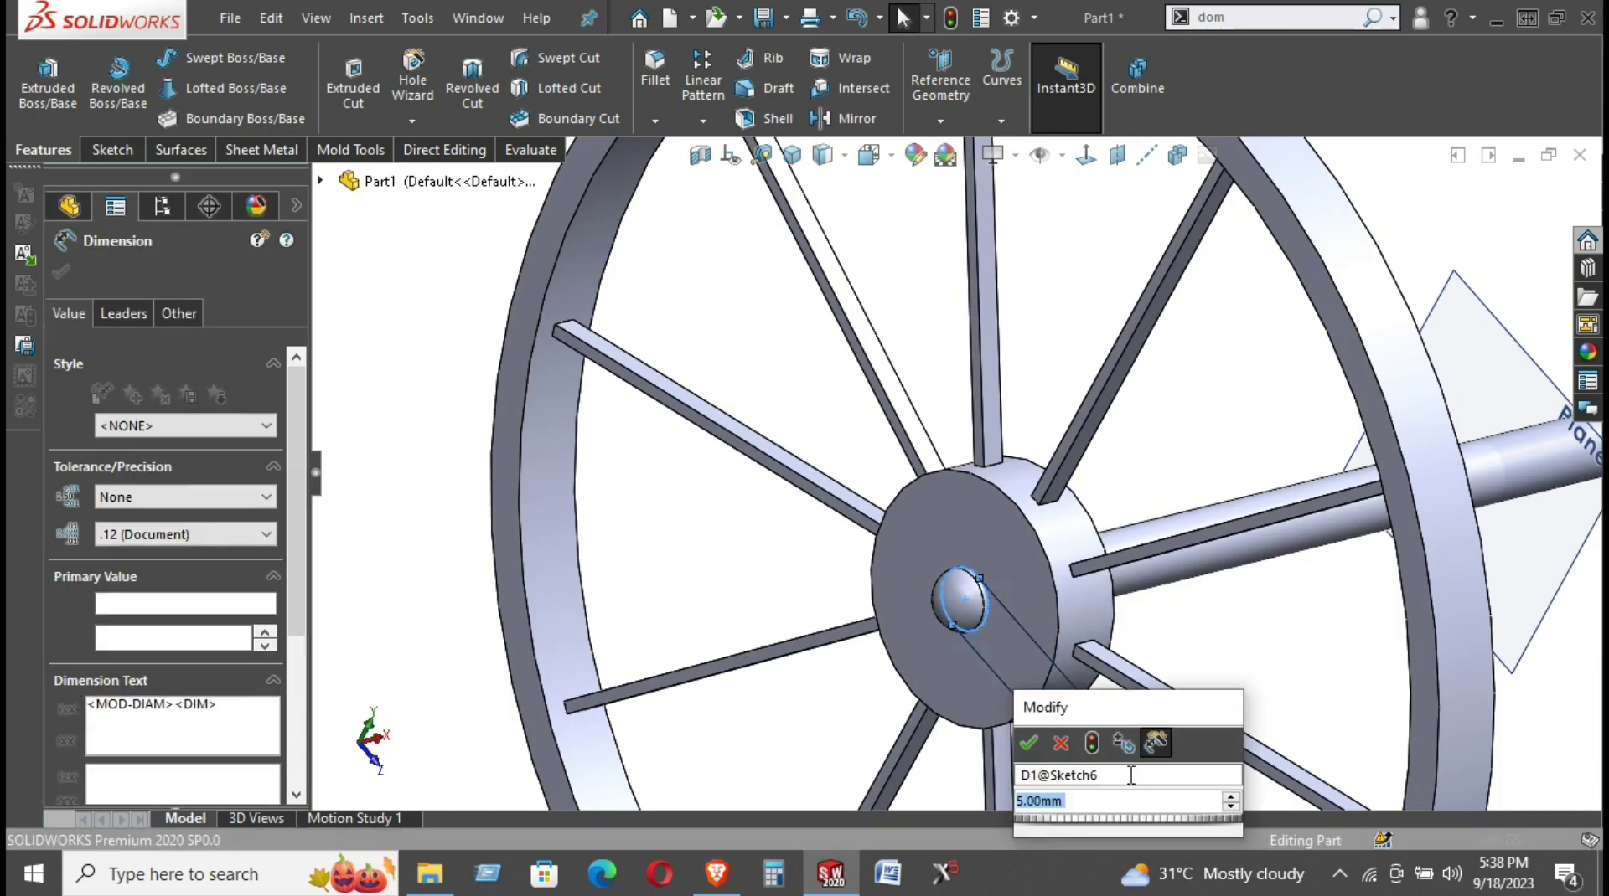
type("8")
key("Return")
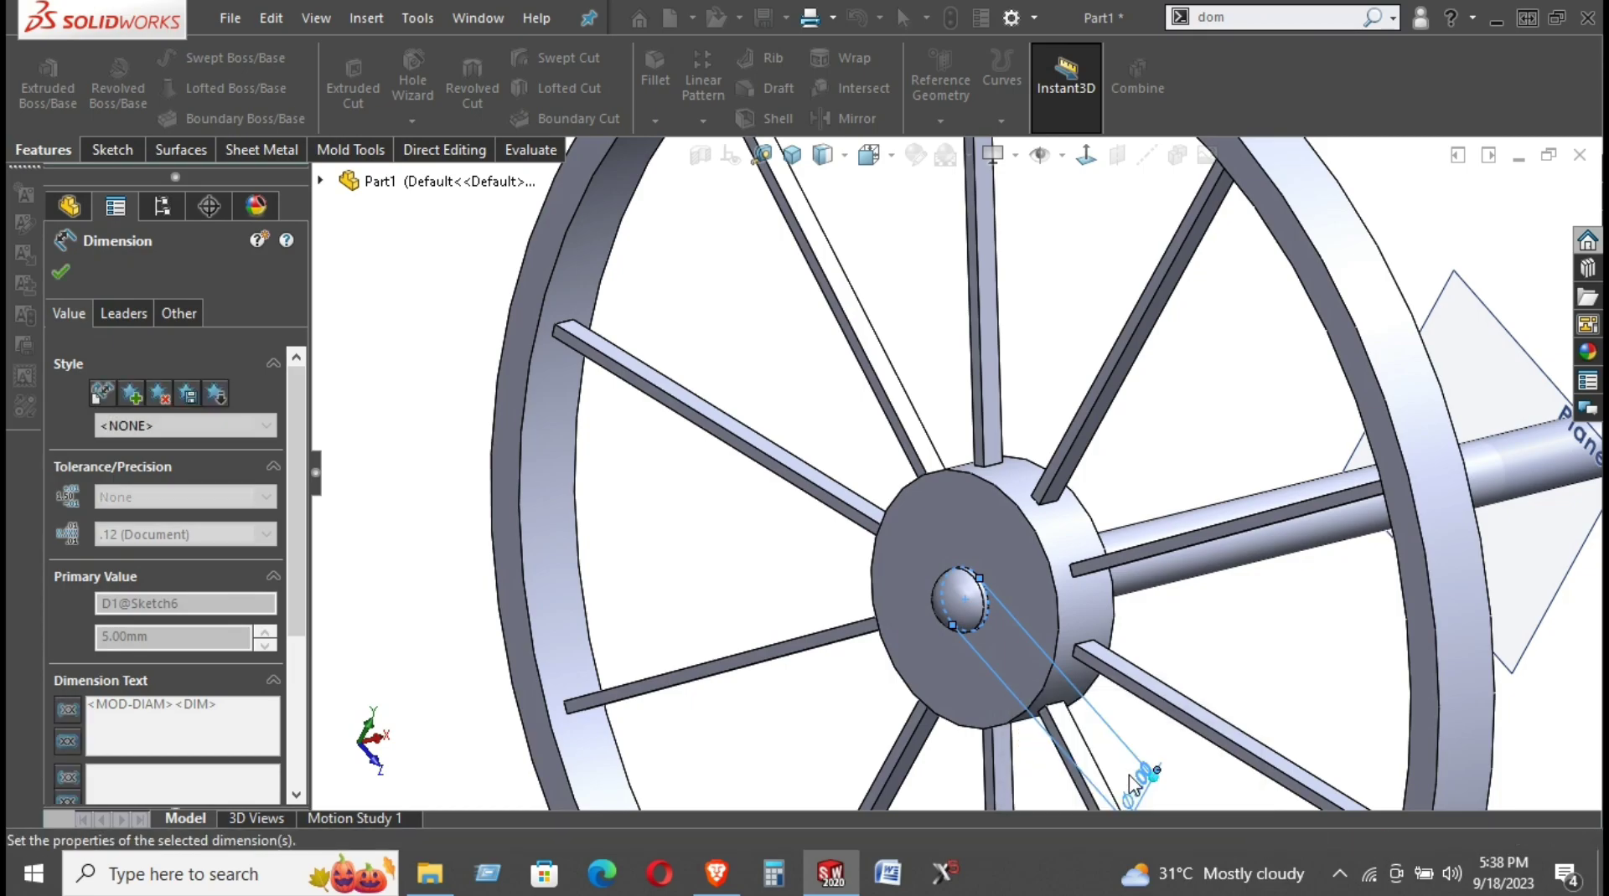
key("Escape")
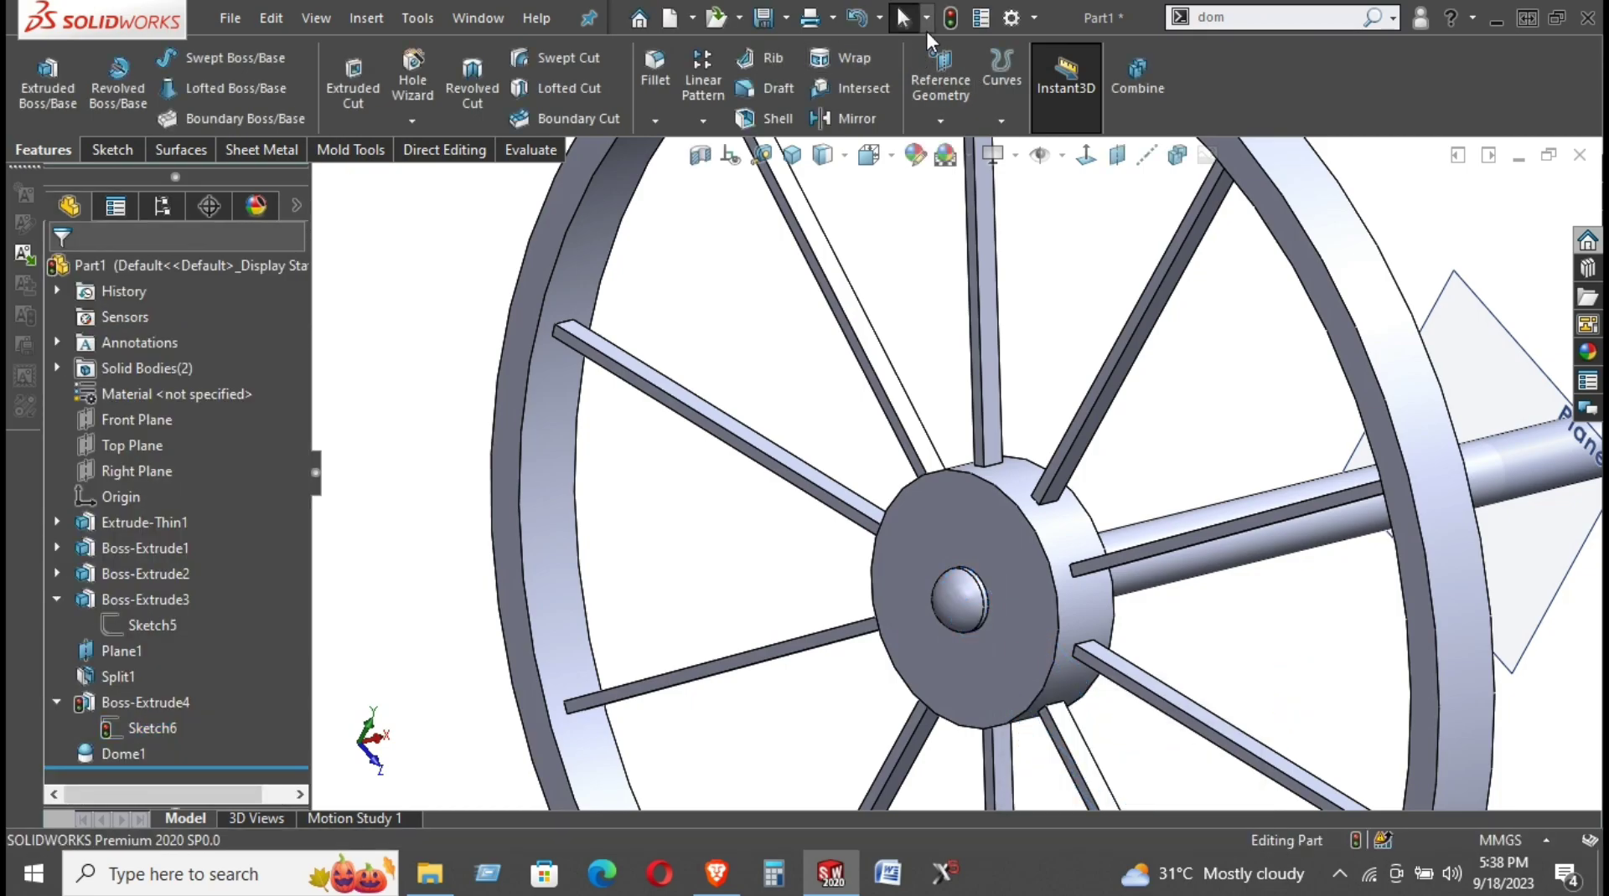
mouse_move(1081, 367)
middle_mouse_down()
mouse_move(1214, 511)
mouse_move(1059, 545)
mouse_move(1501, 743)
mouse_move(1173, 584)
mouse_move(1173, 620)
mouse_move(1125, 603)
middle_mouse_up()
Start a fillet on the outer rim edge, add a second rim edge, and set the radius to 1 mm
left_click(1194, 582)
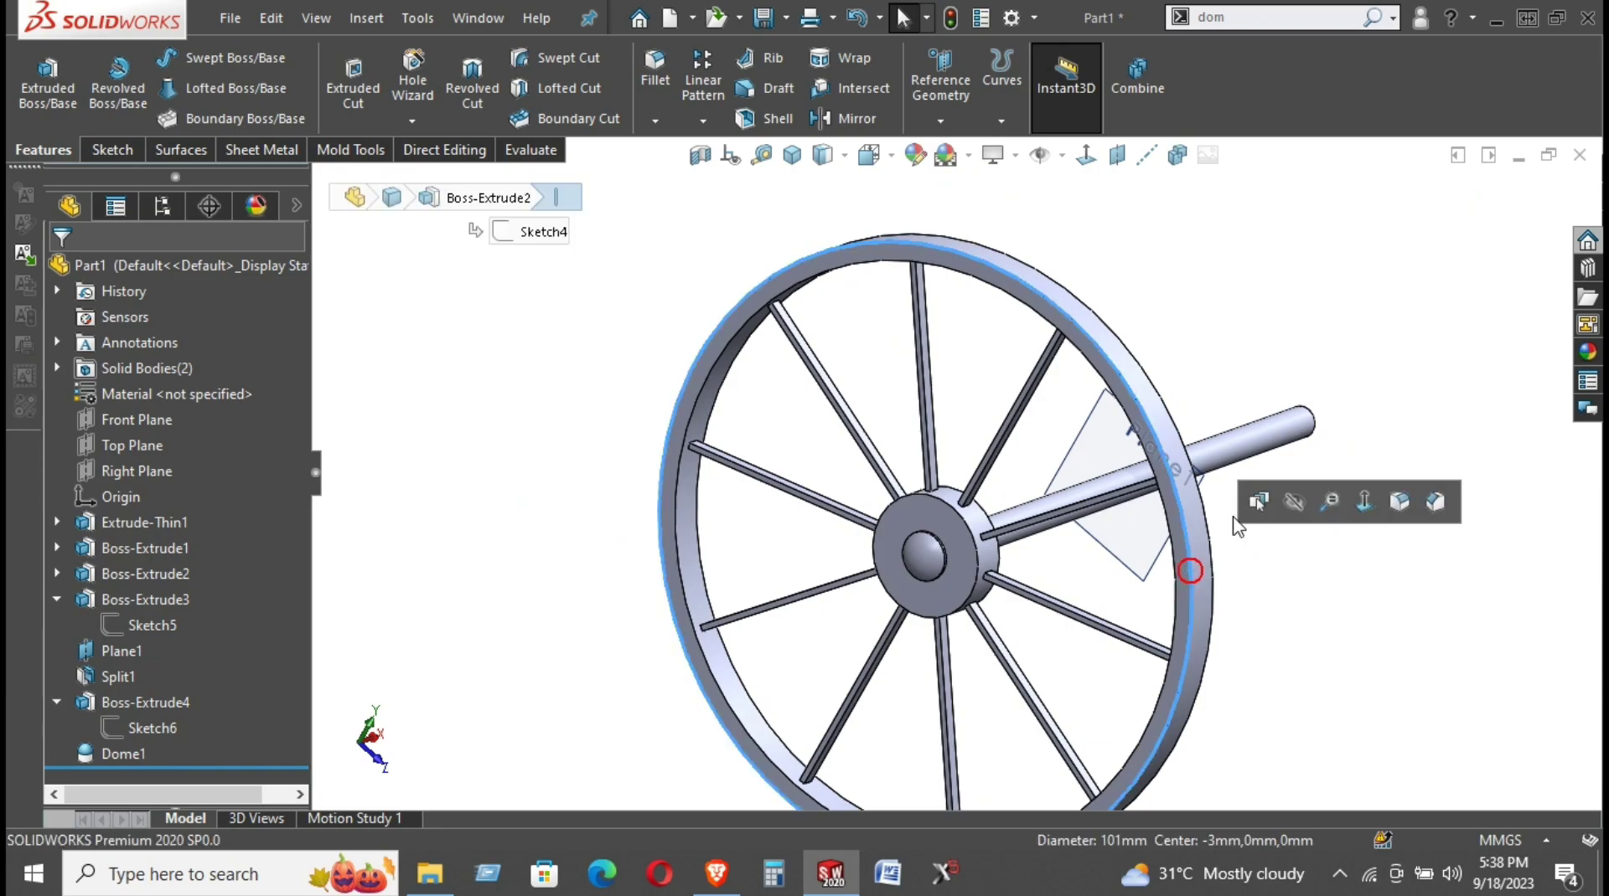
left_click(1405, 504)
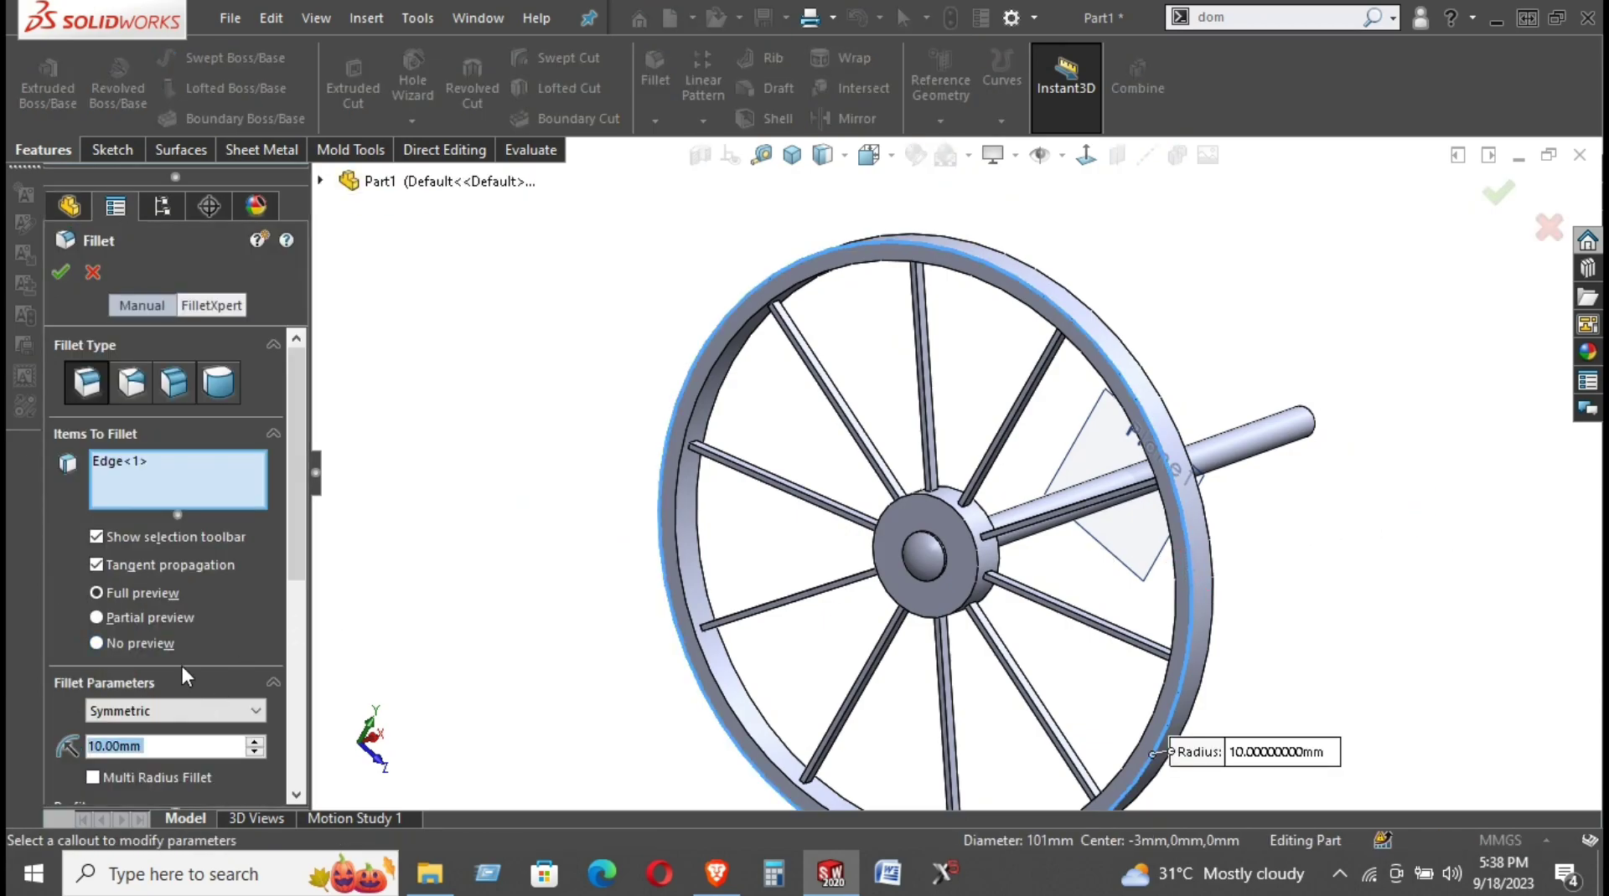
type("2")
key("Return")
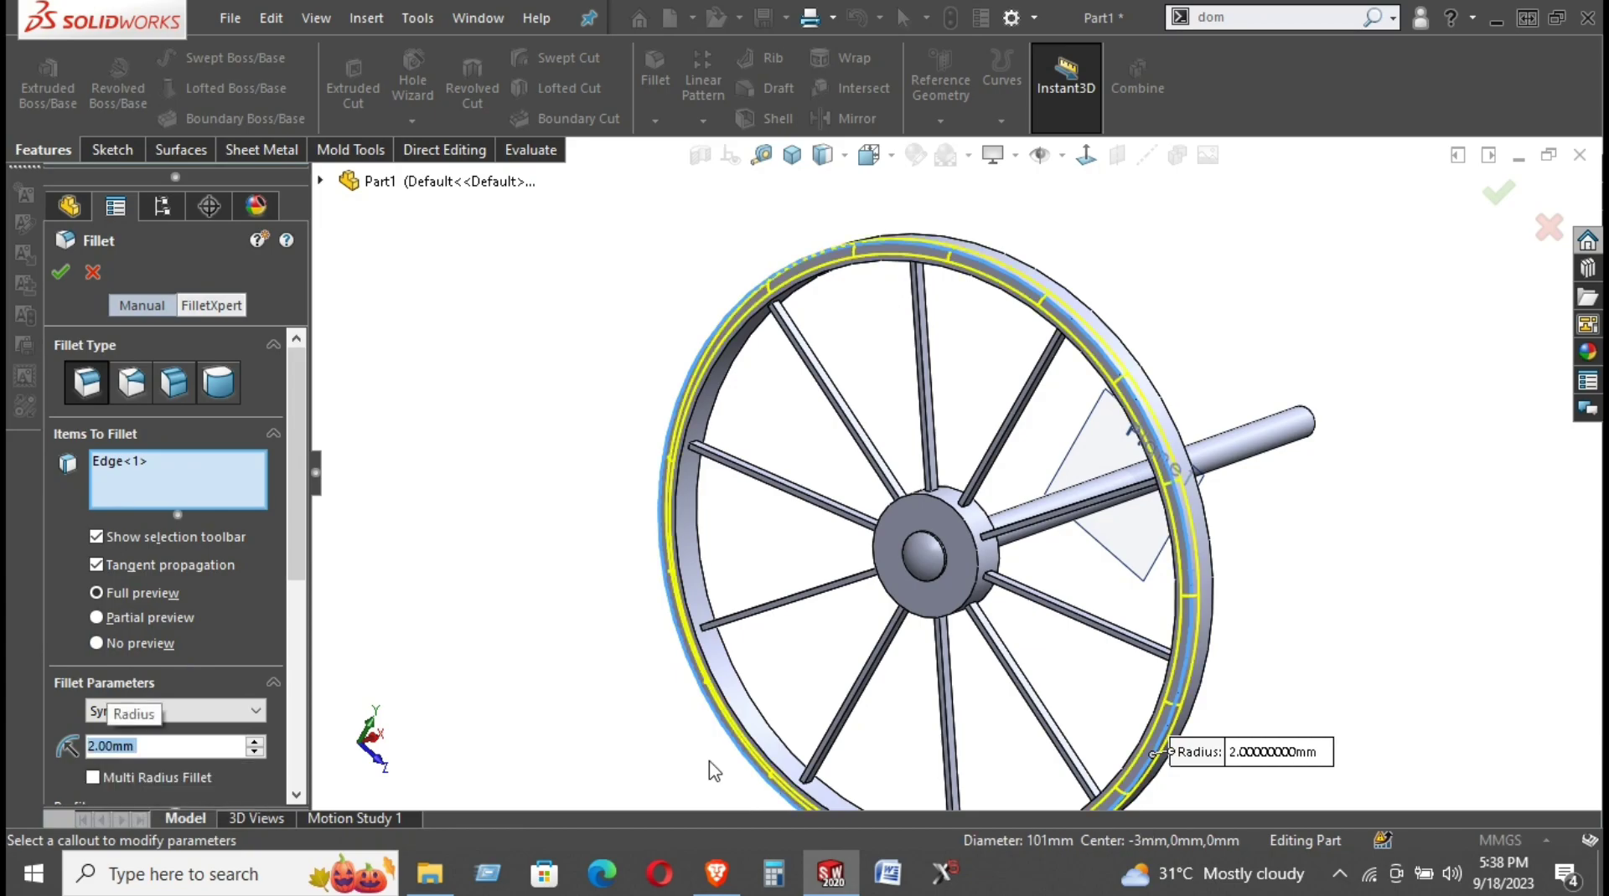
mouse_move(713, 771)
middle_mouse_down()
mouse_move(1009, 682)
mouse_move(951, 692)
mouse_move(1019, 573)
middle_mouse_up()
left_click(936, 649)
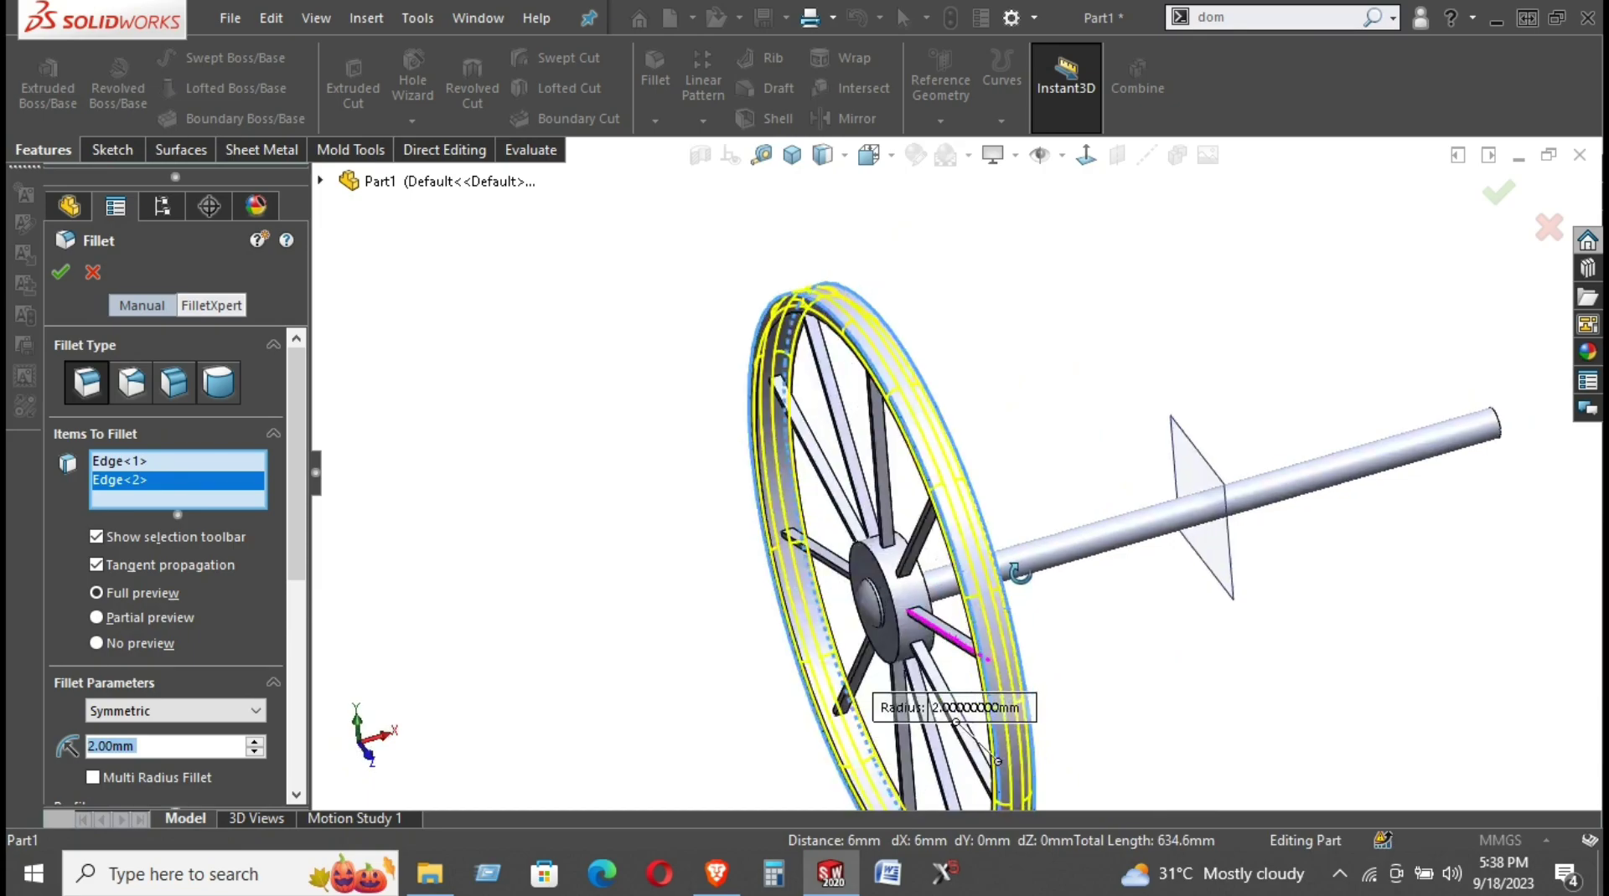
type("1")
key("Return")
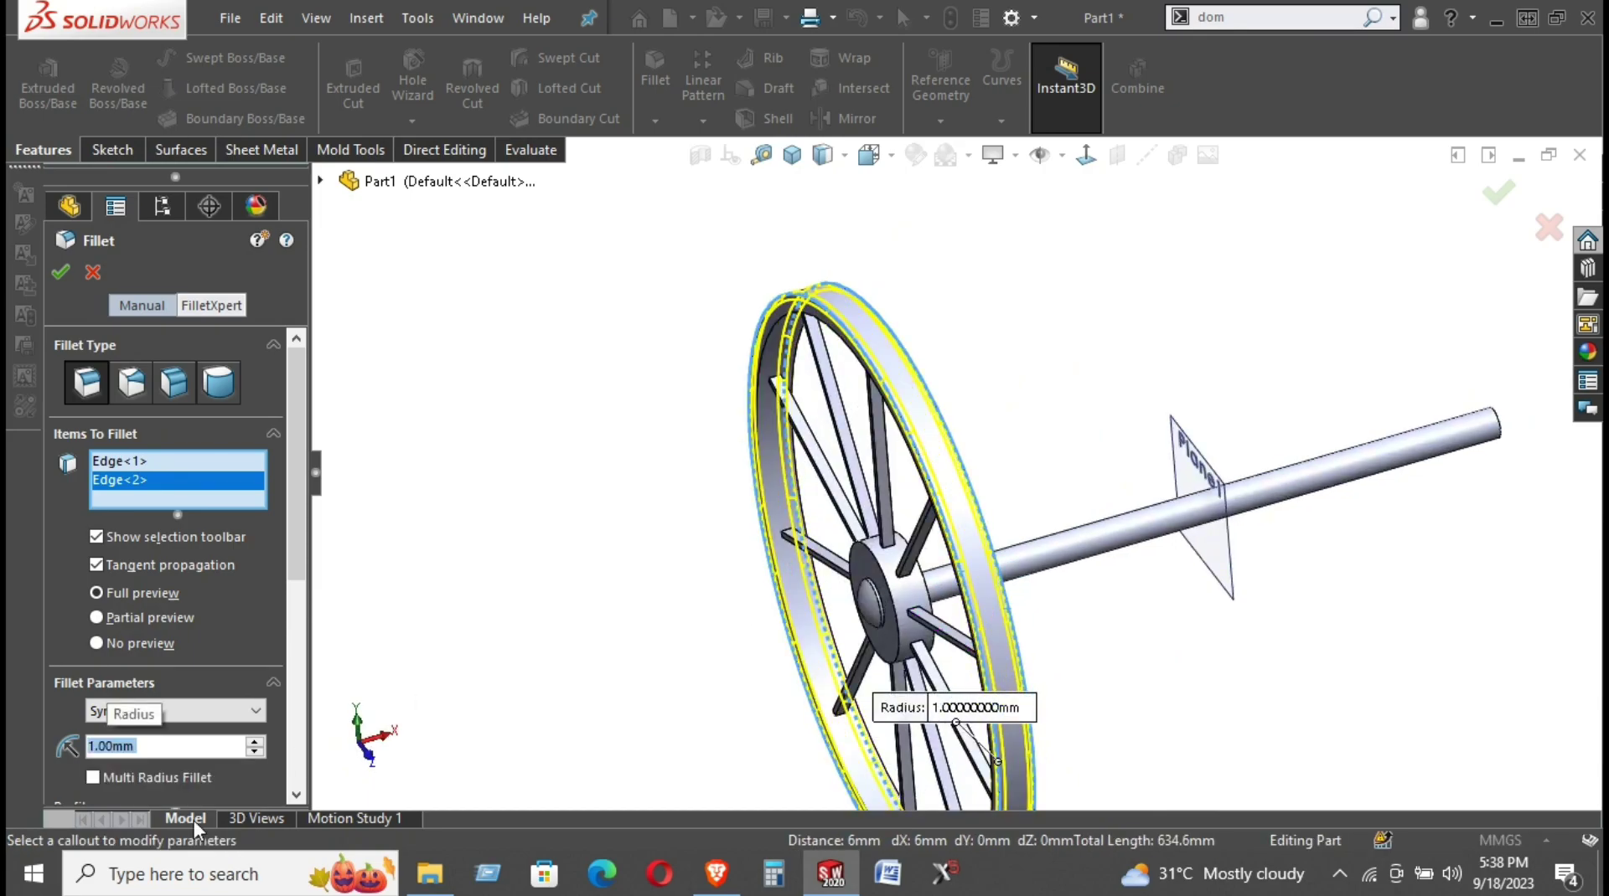
Add the inner and fourth rim edges and accept the 1 mm fillet as Fillet1
middle_click_drag(800, 534, 796, 422)
scroll(754, 410, "down", 3)
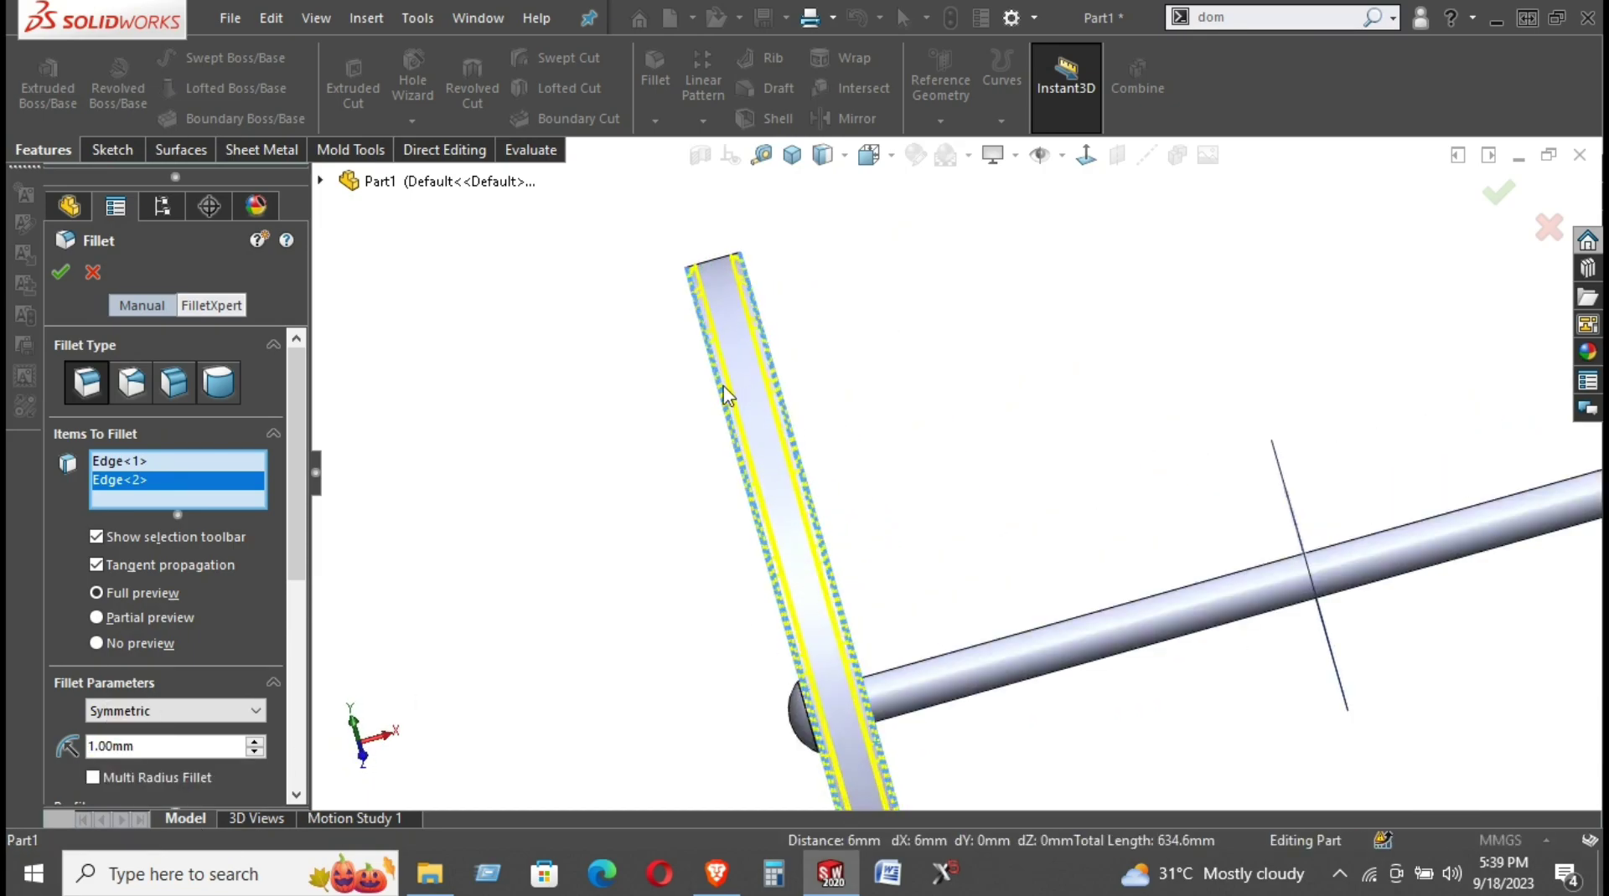
scroll(596, 333, "up", 3)
mouse_move(596, 333)
middle_mouse_down()
mouse_move(764, 349)
mouse_move(430, 326)
middle_mouse_up()
scroll(671, 344, "down", 5)
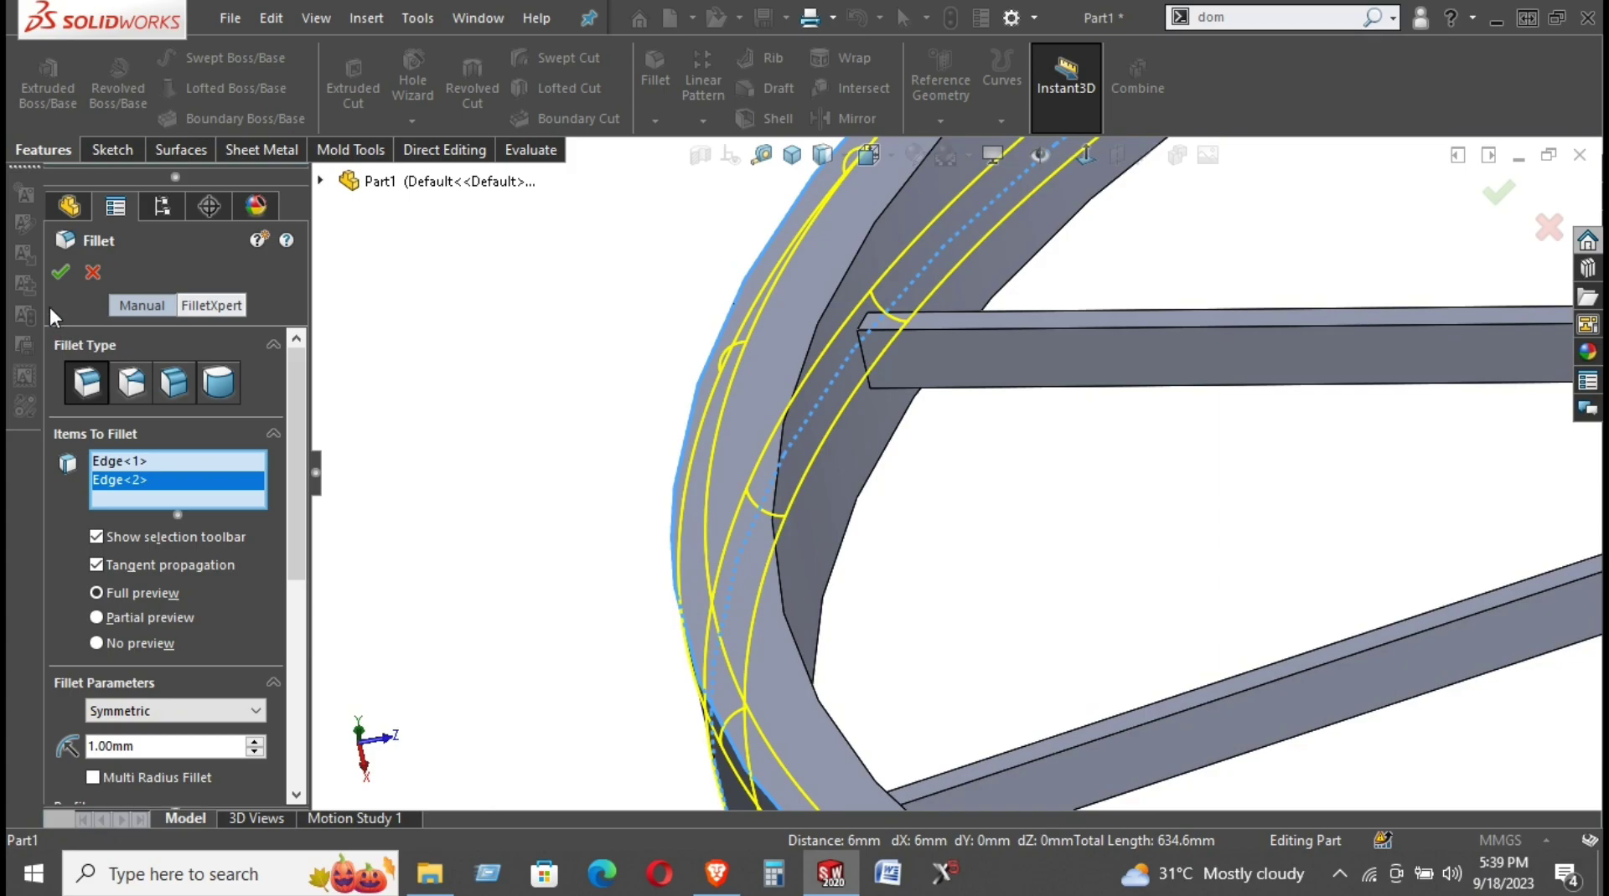
left_click(783, 611)
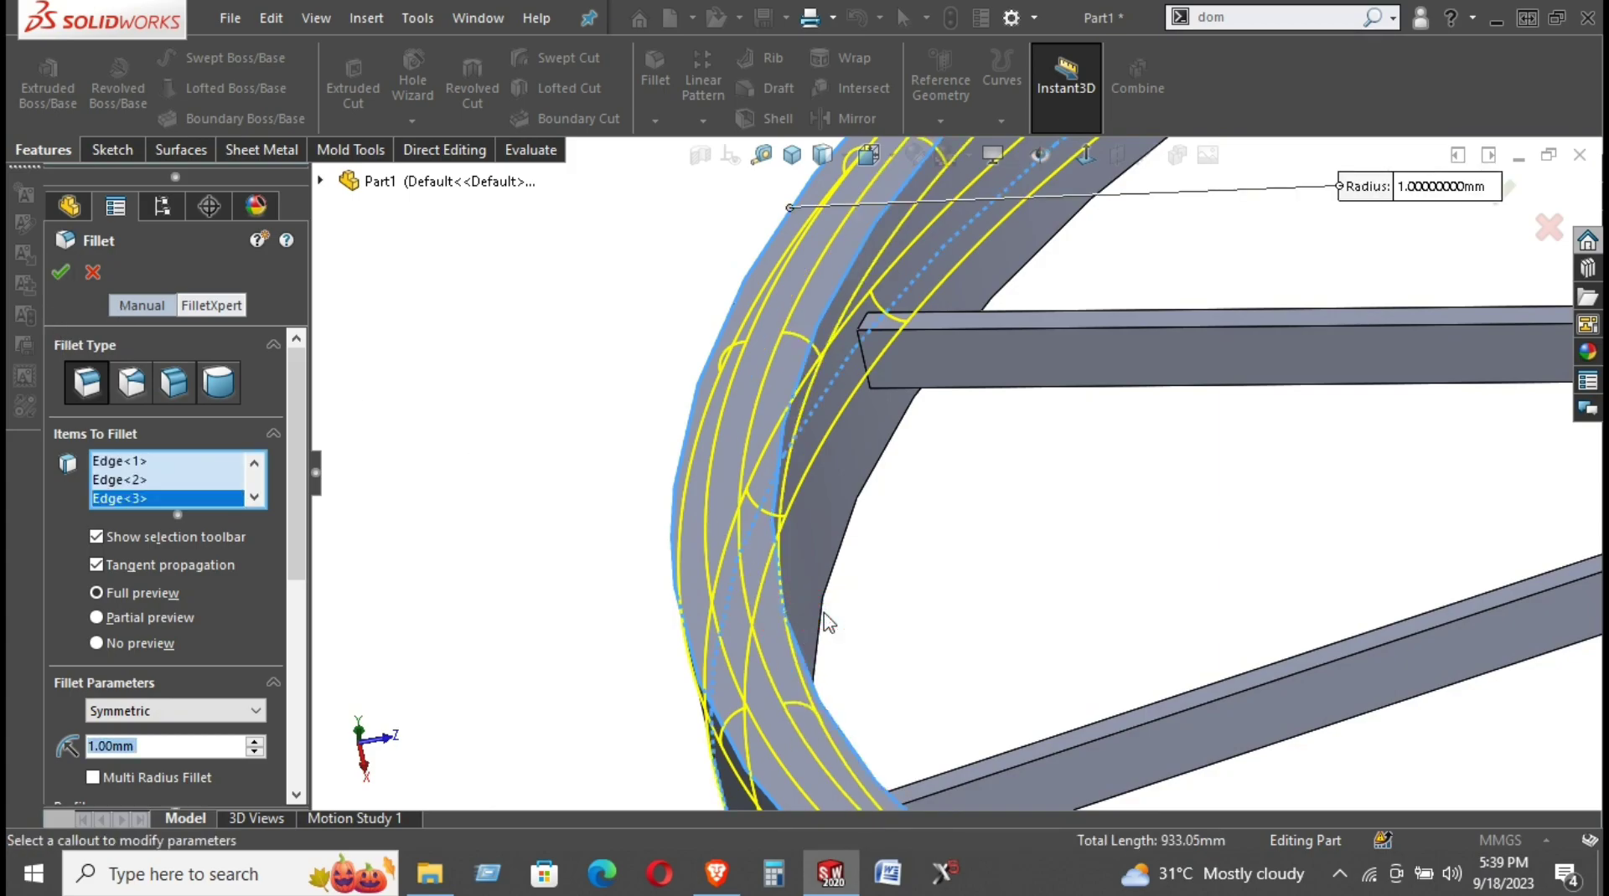
left_click(824, 616)
scroll(927, 603, "up", 3)
scroll(926, 603, "down", 5)
middle_click_drag(927, 603, 769, 662)
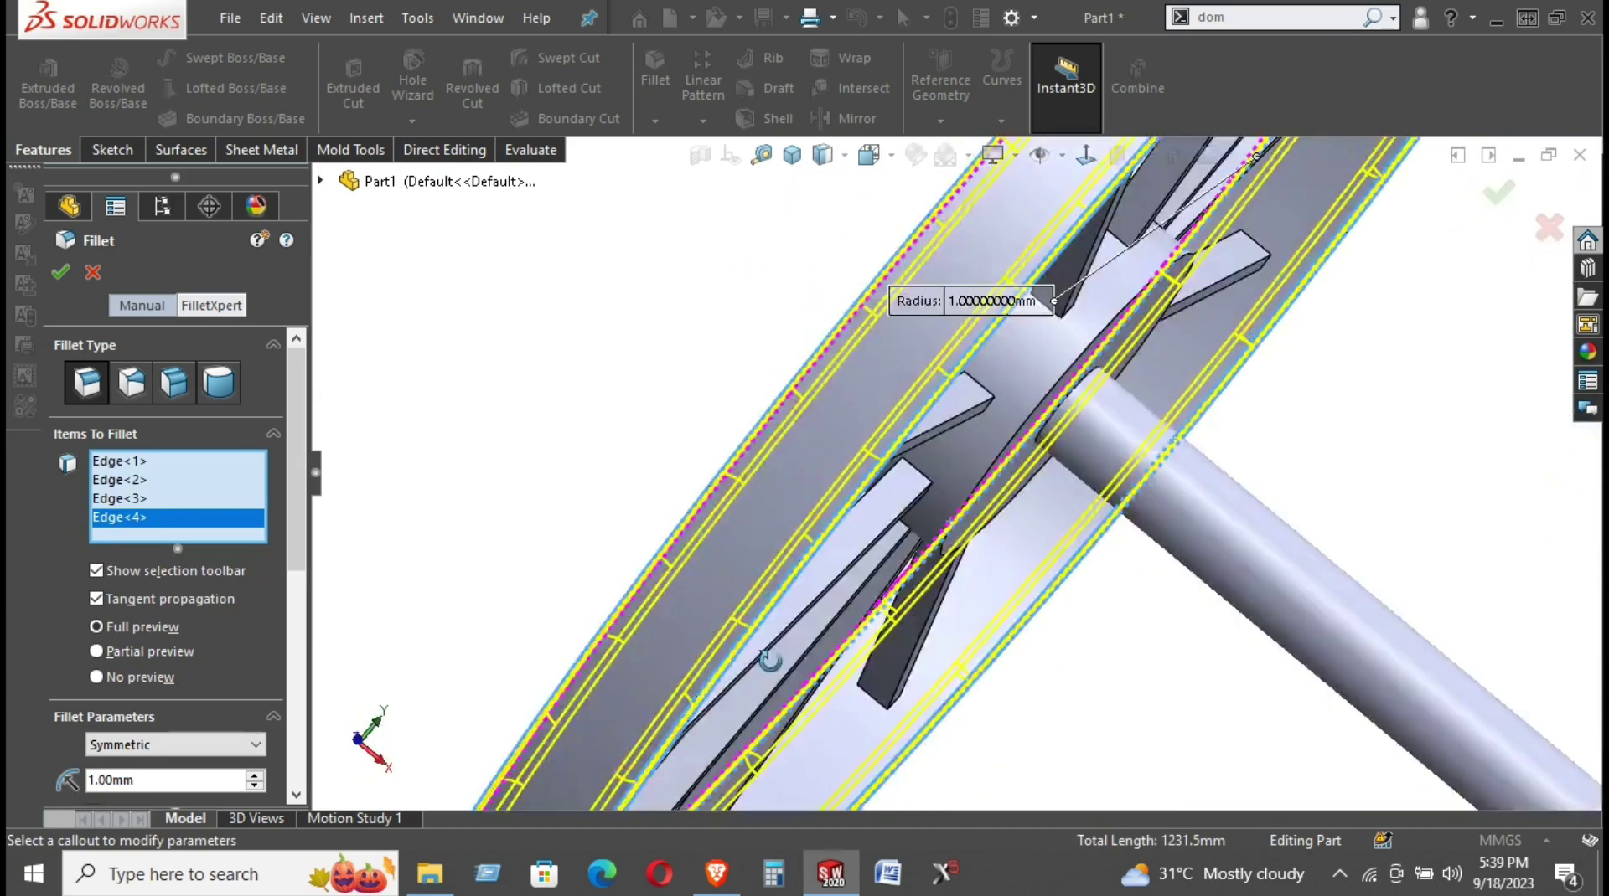
scroll(769, 662, "up", 4)
middle_click_drag(693, 514, 754, 553)
scroll(802, 584, "down", 4)
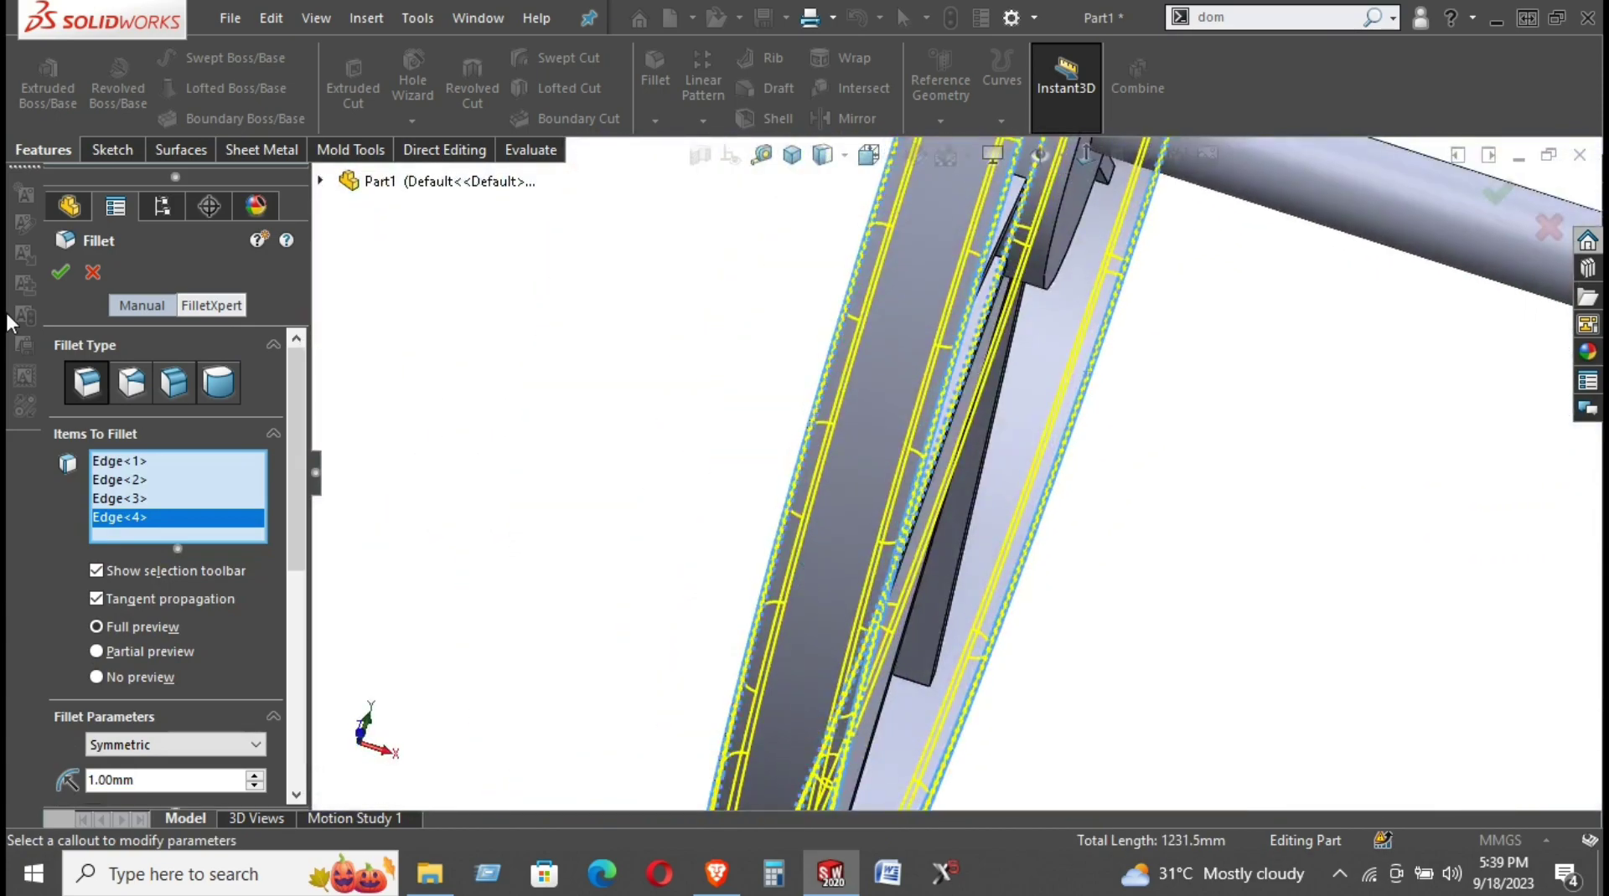
left_click(60, 272)
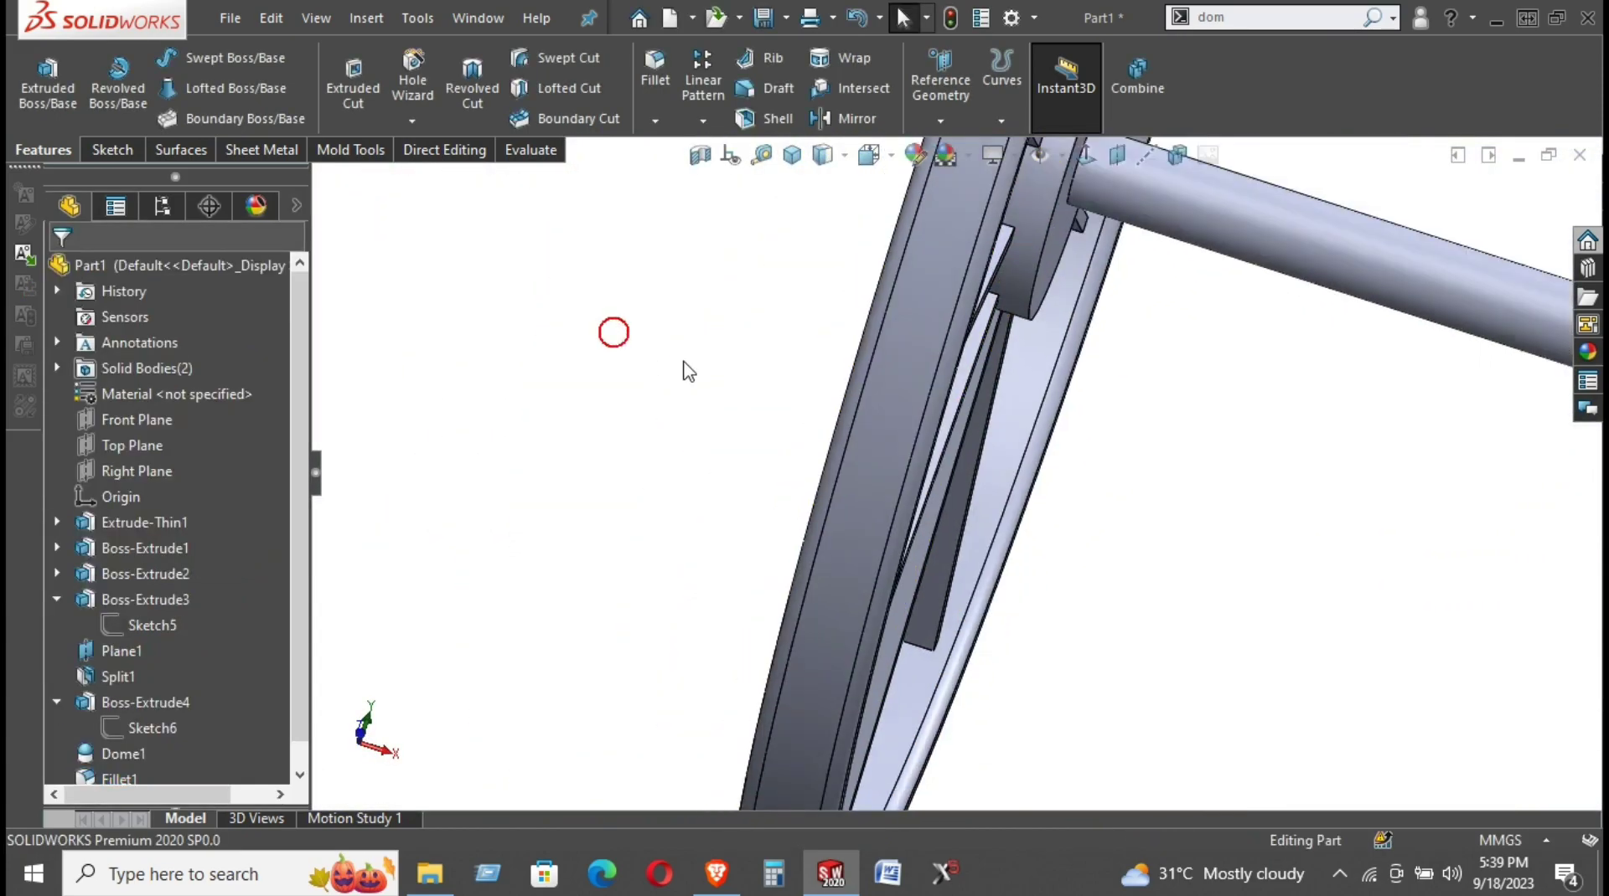
From a front view of the wheel, start a fillet on a long spoke edge, previewing 1 mm
scroll(784, 453, "up", 3)
scroll(784, 452, "up", 3)
scroll(779, 470, "up", 2)
scroll(793, 460, "down", 3)
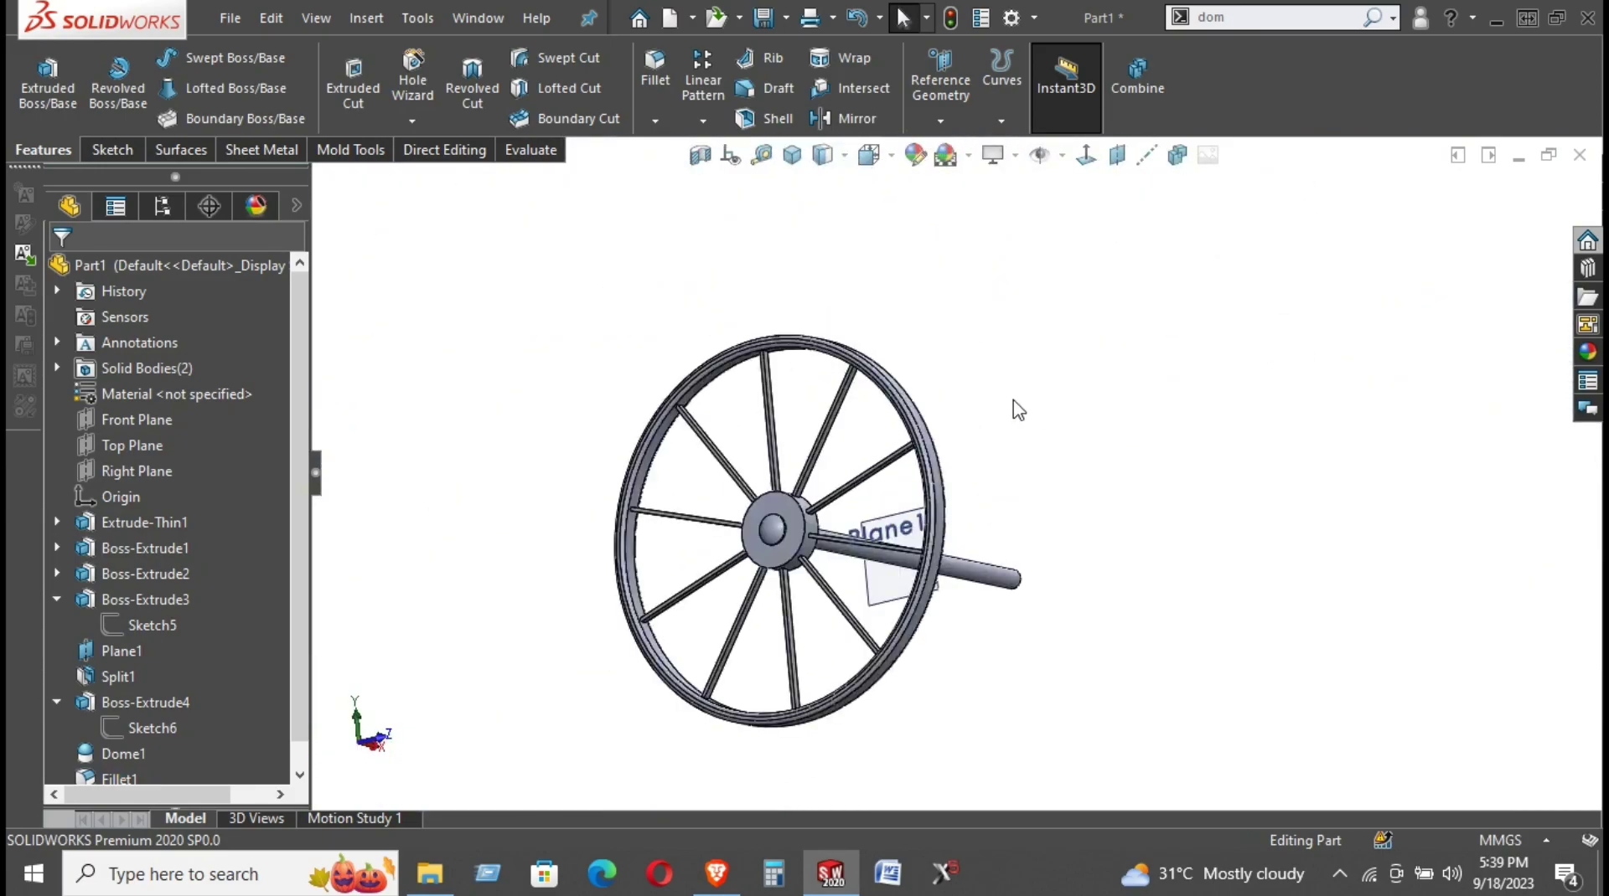
scroll(825, 478, "down", 3)
mouse_move(821, 478)
middle_mouse_down()
mouse_move(829, 301)
mouse_move(793, 419)
middle_mouse_up()
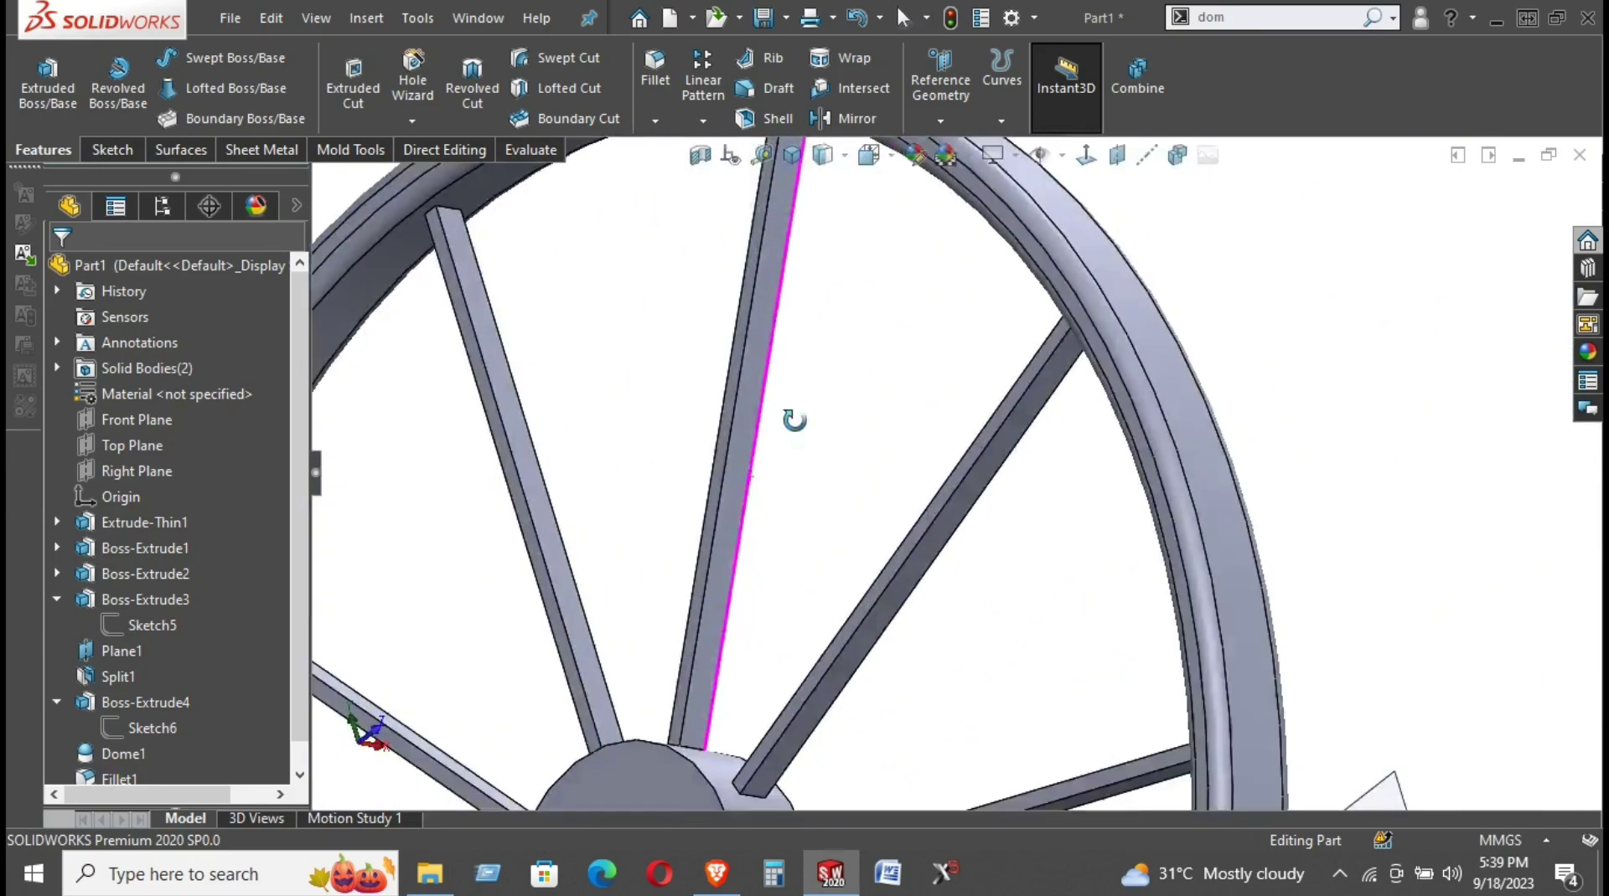
scroll(836, 474, "up", 2)
scroll(836, 474, "up", 2)
mouse_move(835, 473)
middle_mouse_down()
mouse_move(882, 624)
mouse_move(833, 607)
middle_mouse_up()
scroll(810, 533, "down", 3)
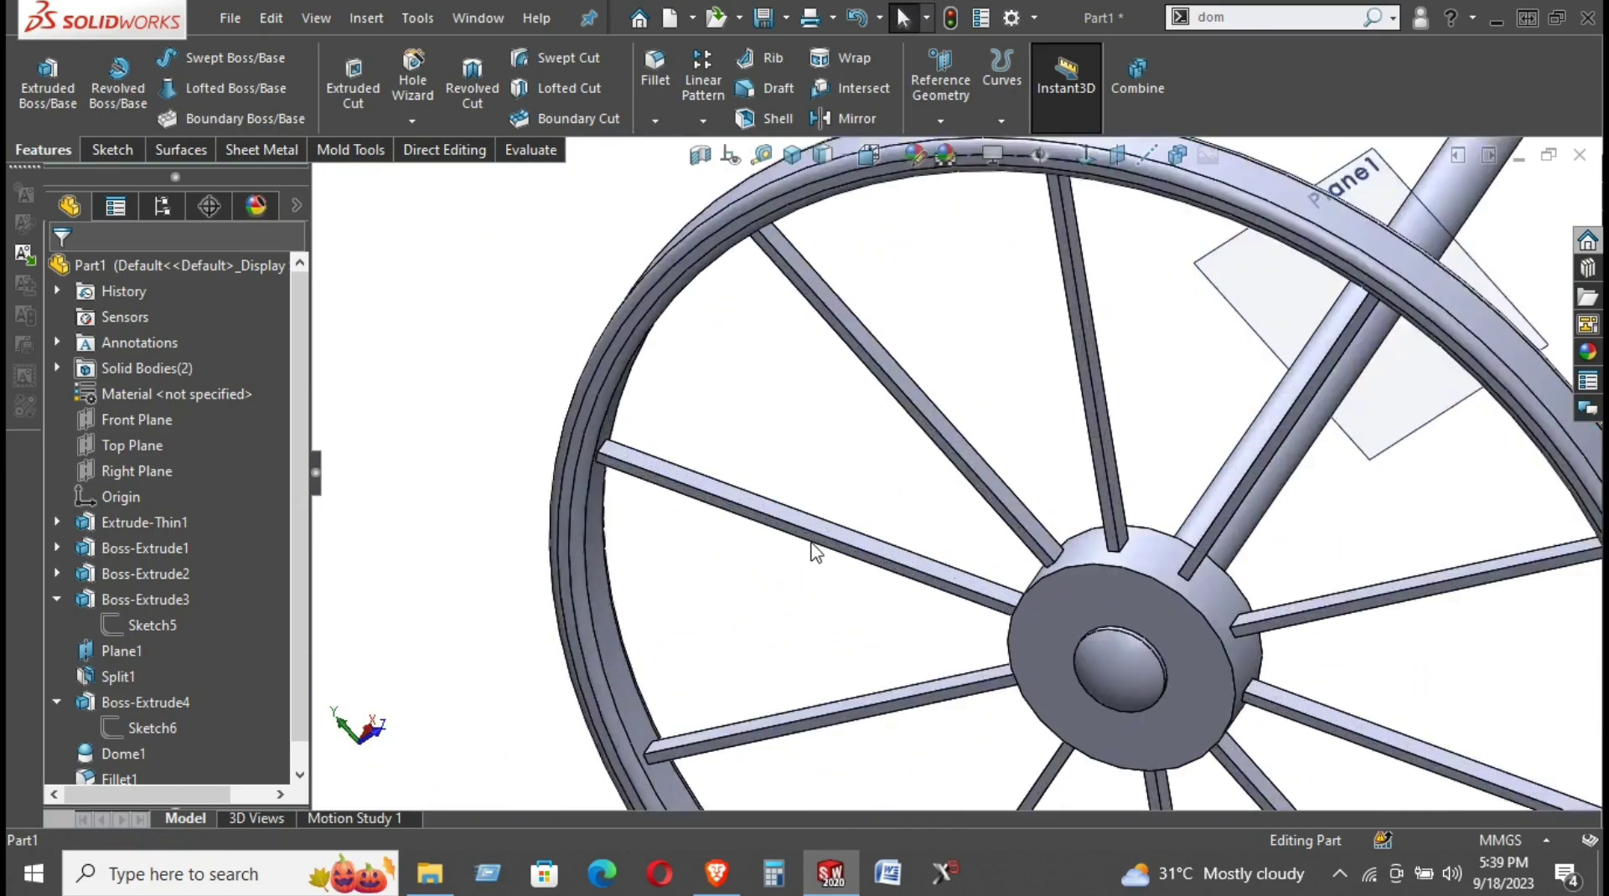
left_click(817, 541)
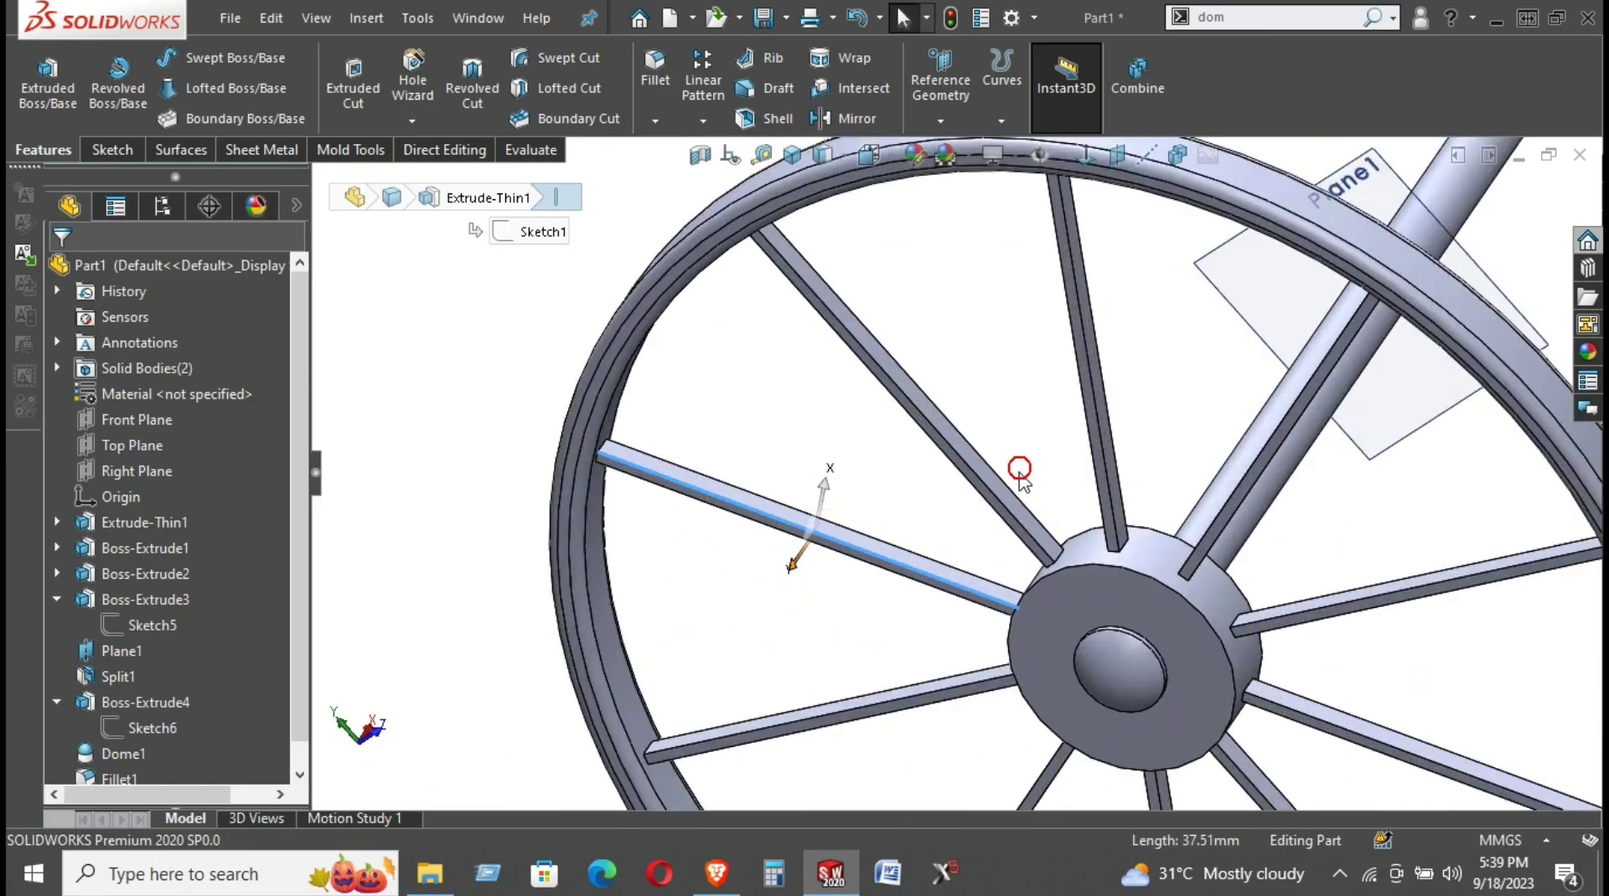
right_click_drag(865, 600, 872, 574)
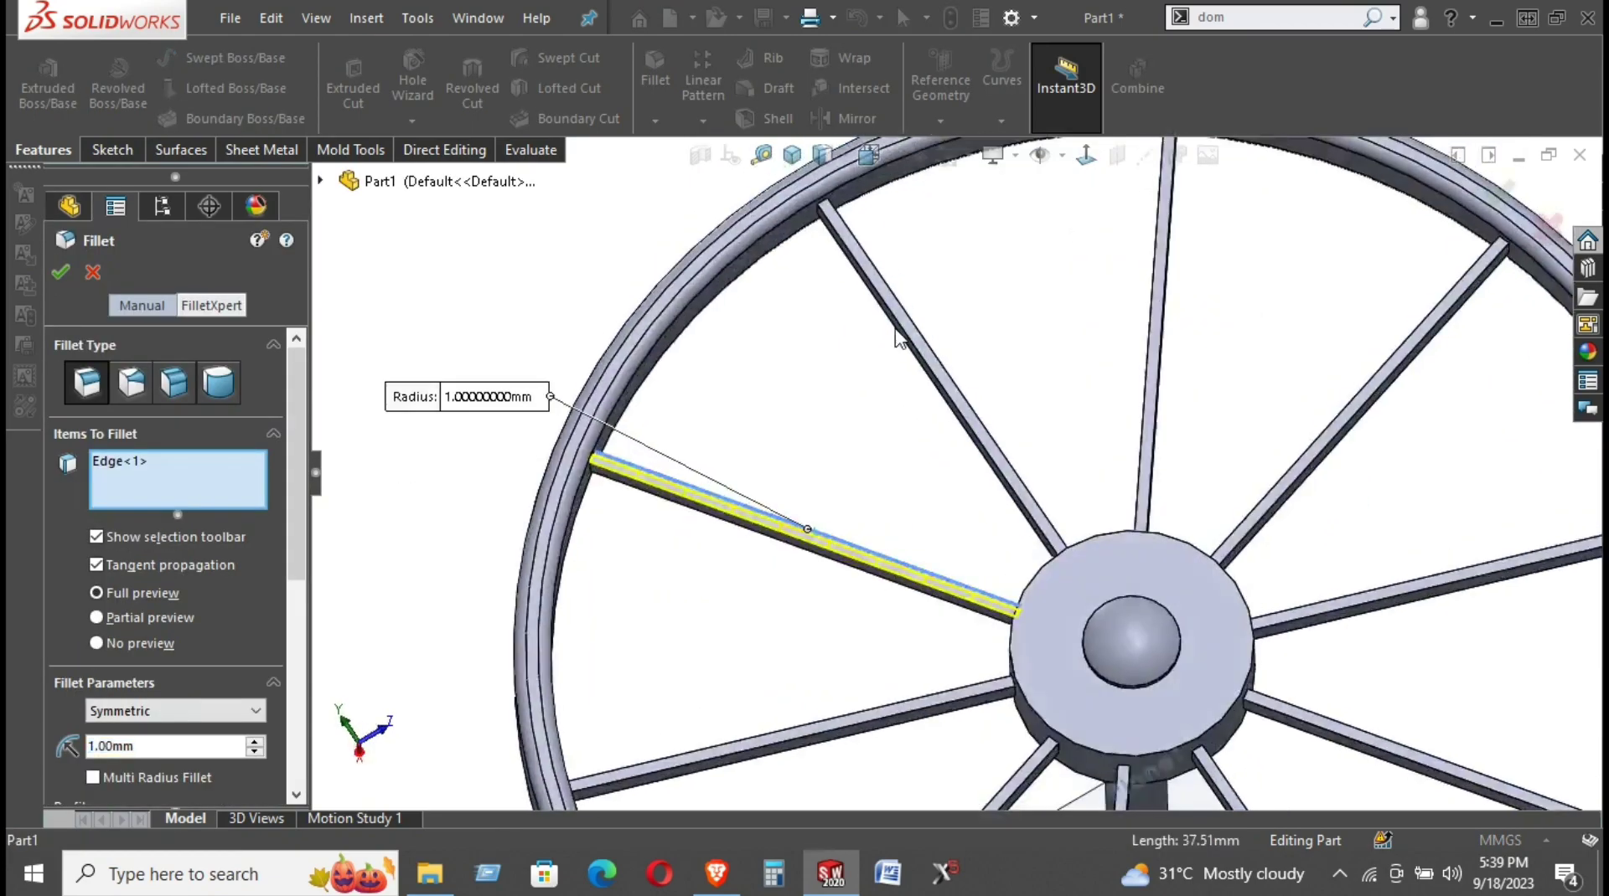
Select the four long edges of one spoke for the fillet, removing the stray Face<1> entry
scroll(699, 521, "down", 5)
scroll(708, 503, "down", 2)
left_click(722, 484)
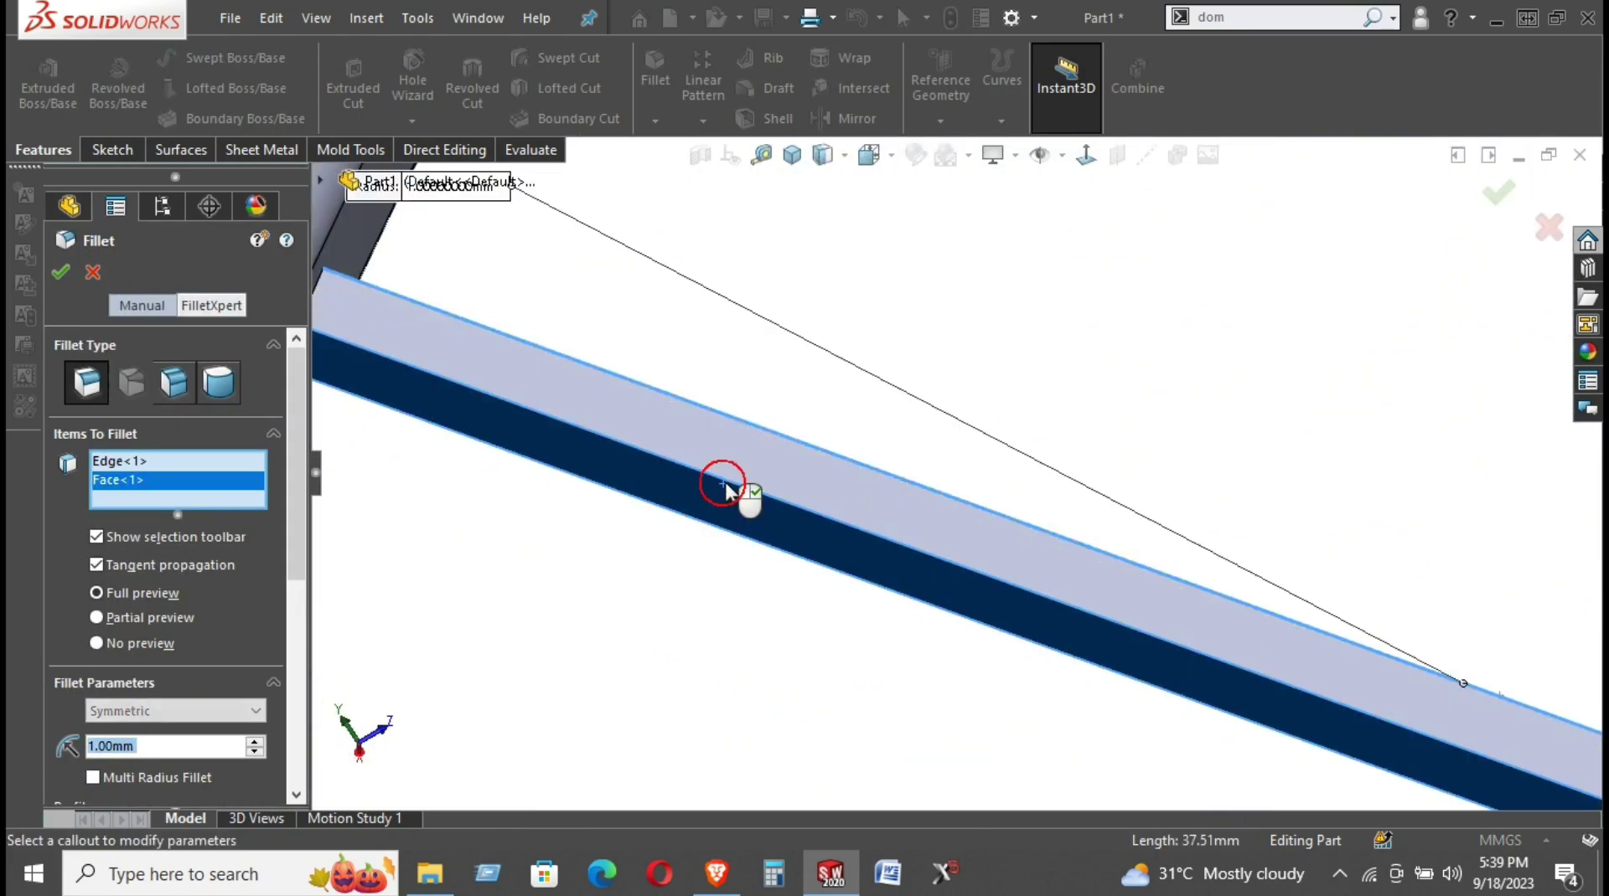
left_click(724, 485)
left_click(731, 483)
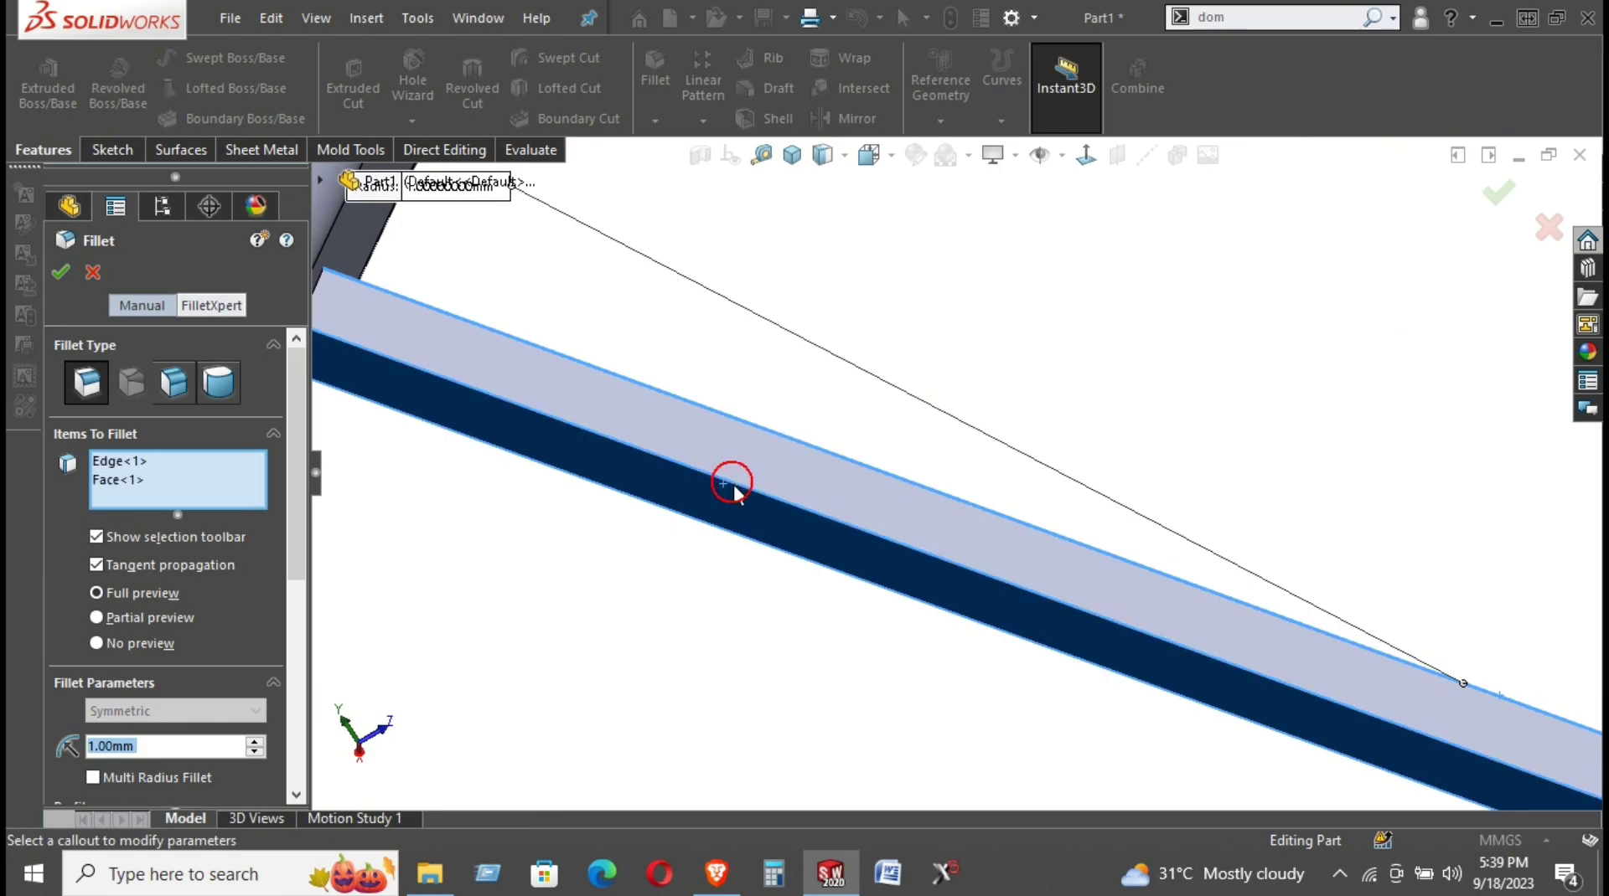
right_click(114, 486)
left_click(171, 523)
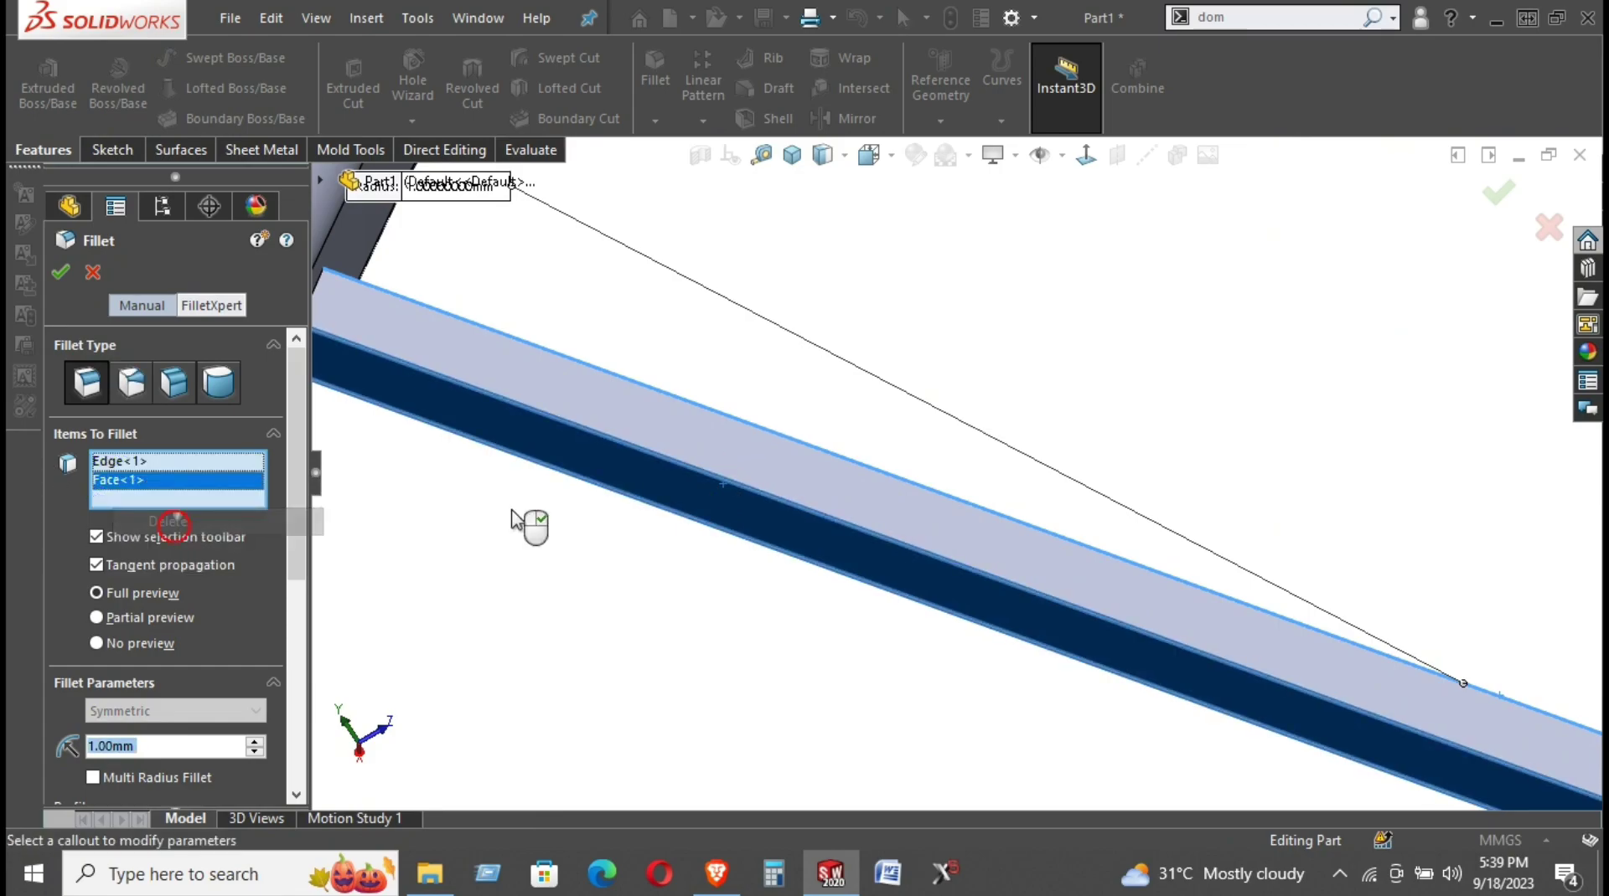
left_click(620, 441)
scroll(561, 519, "up", 2)
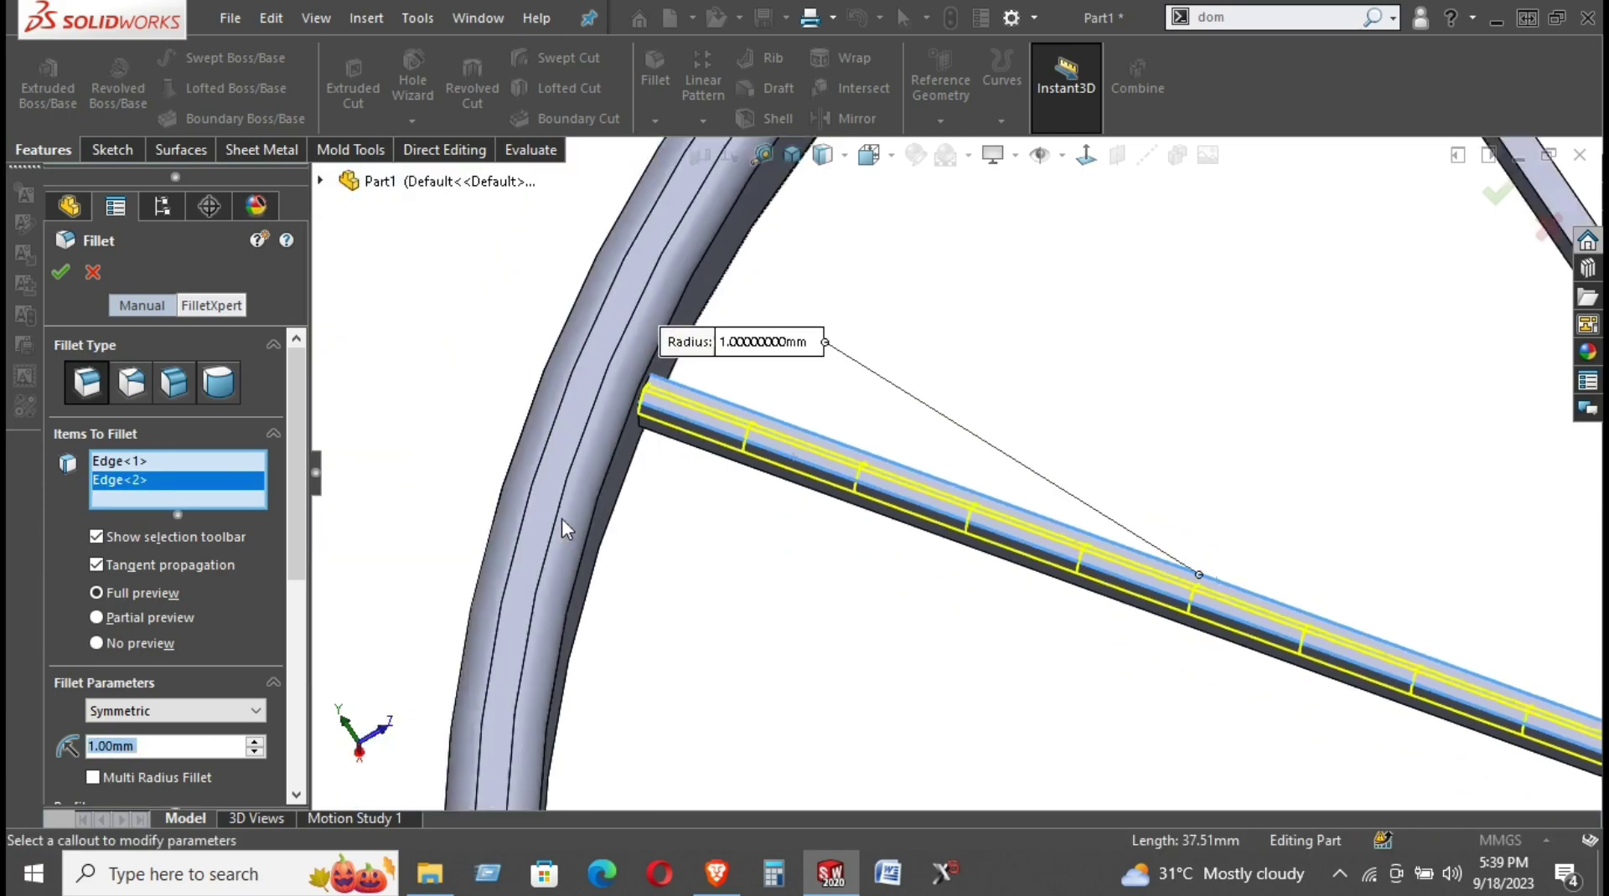
middle_click_drag(726, 501, 478, 524)
scroll(781, 403, "down", 2)
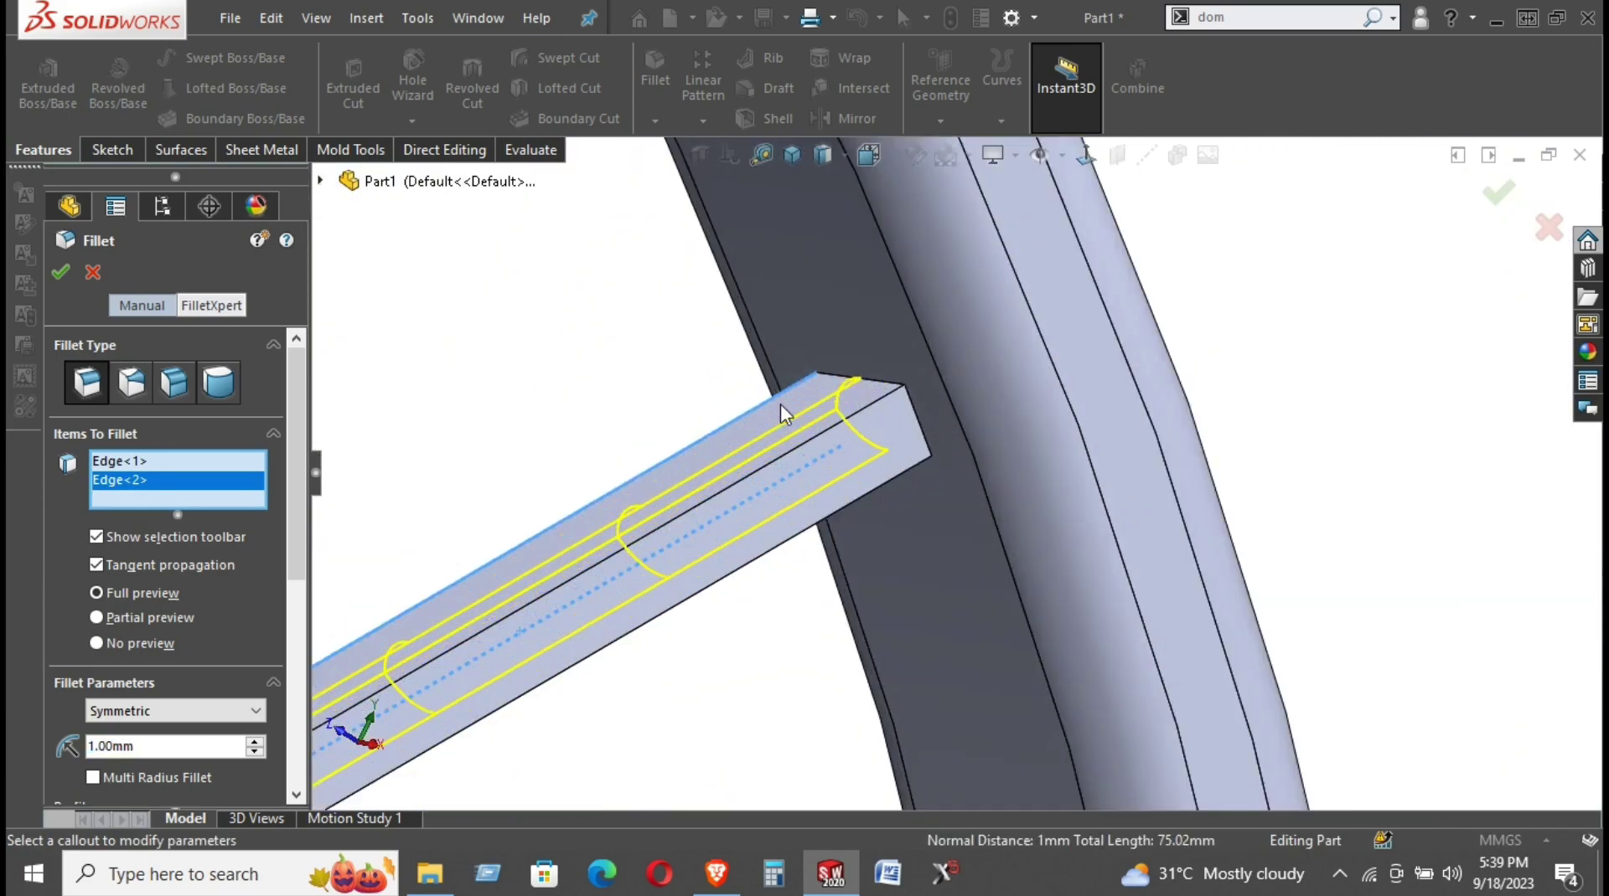
left_click(781, 455)
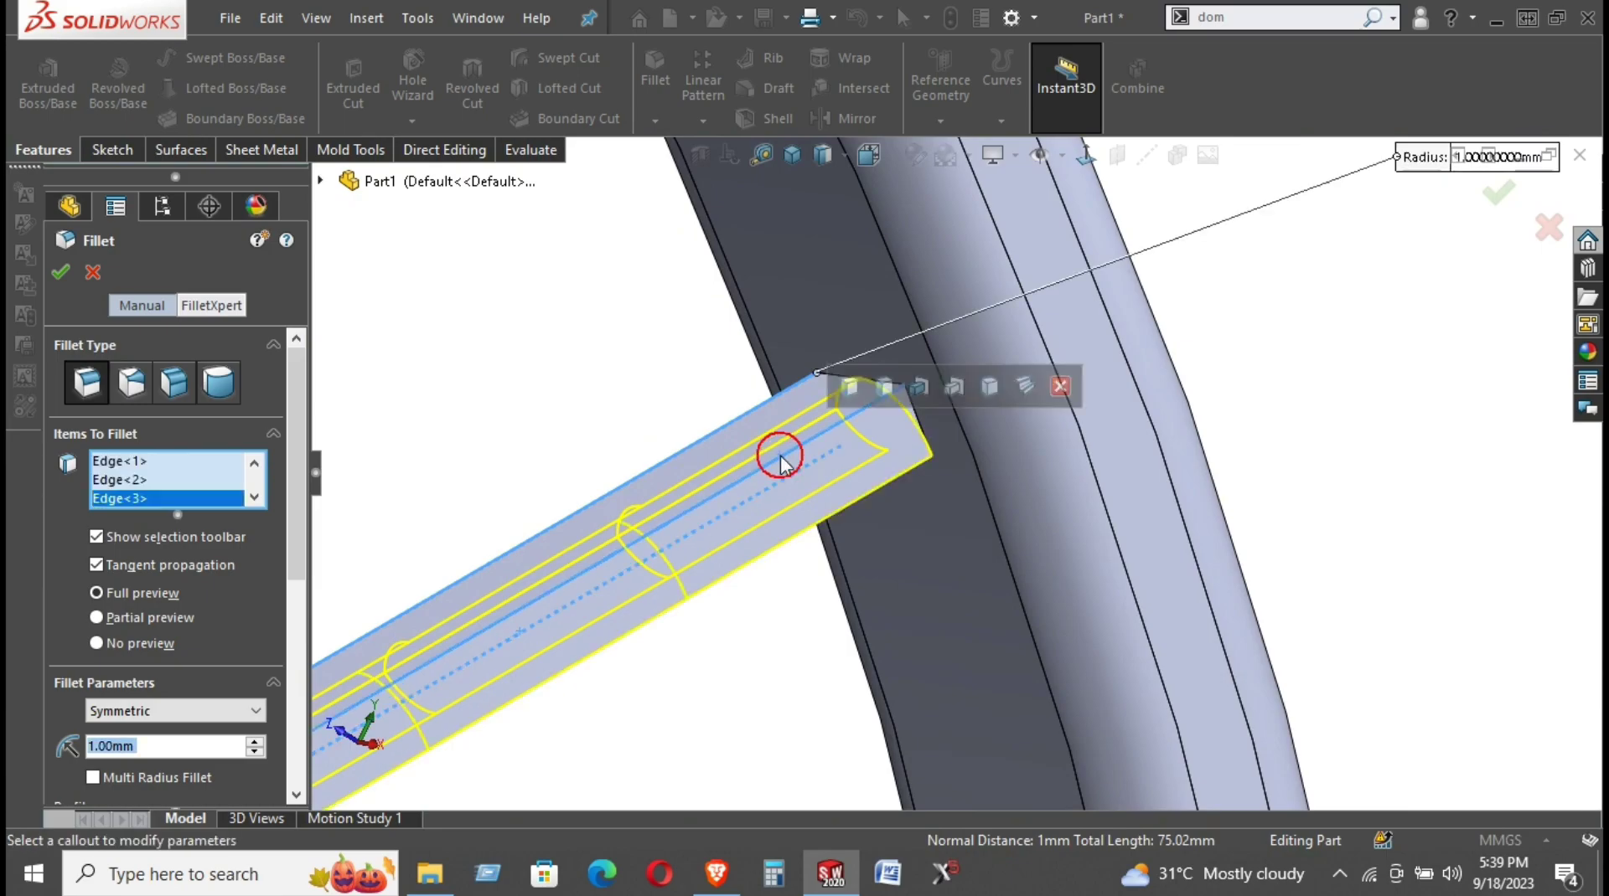
left_click(792, 543)
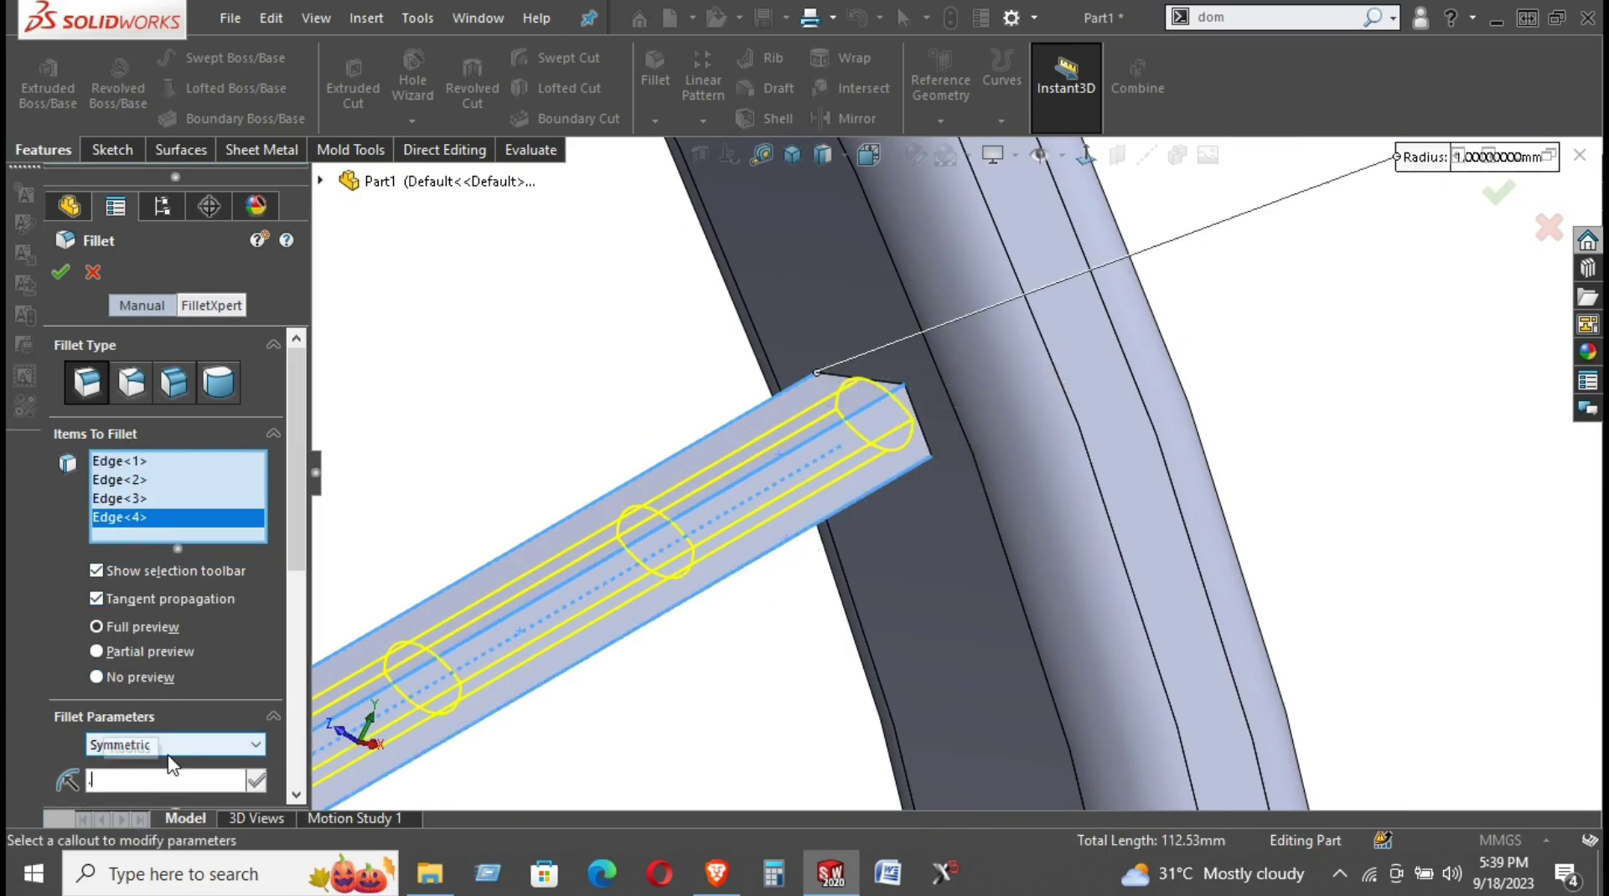
Set the spoke fillet radius to 0.30 mm and accept the fillet
type("0.5")
key("Return")
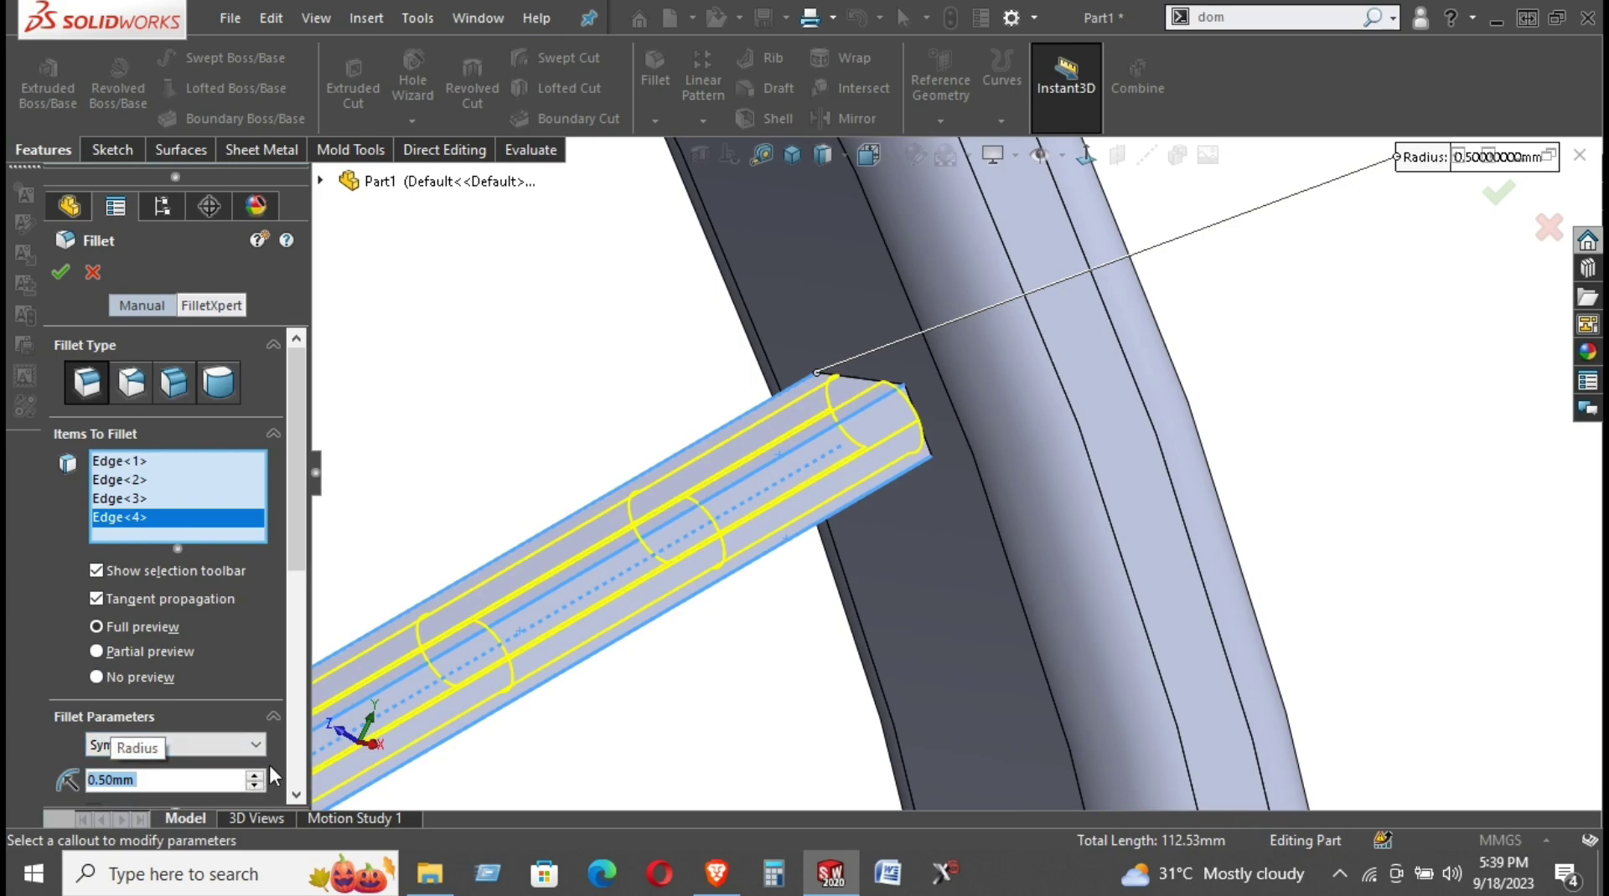
type("0.2")
key("Return")
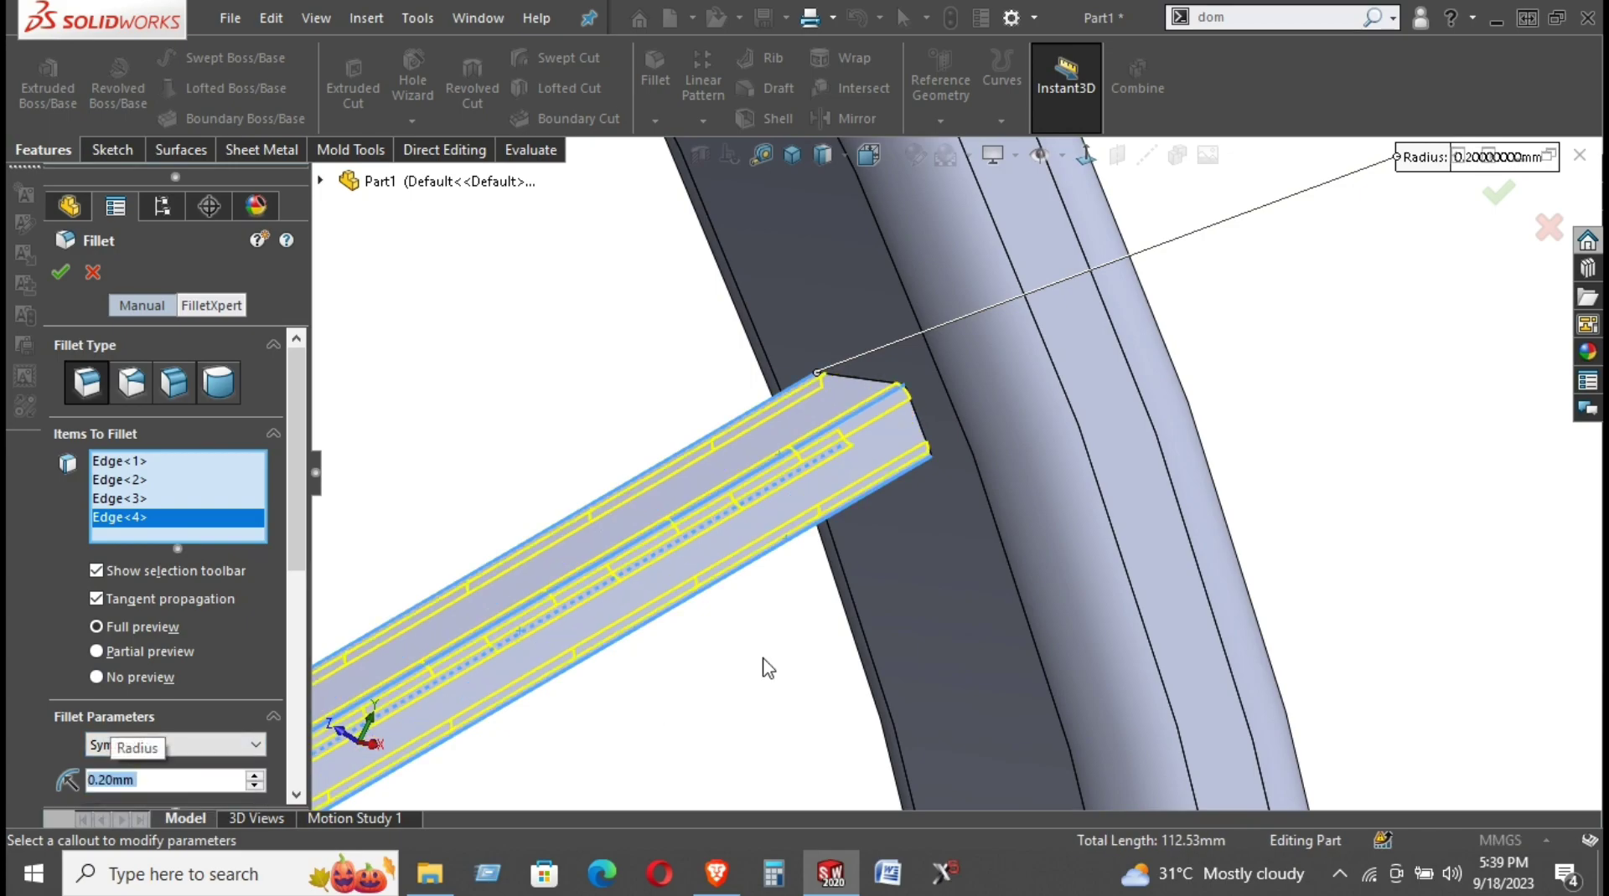
scroll(768, 667, "up", 3)
mouse_move(786, 616)
middle_mouse_down()
mouse_move(812, 602)
mouse_move(756, 637)
middle_mouse_up()
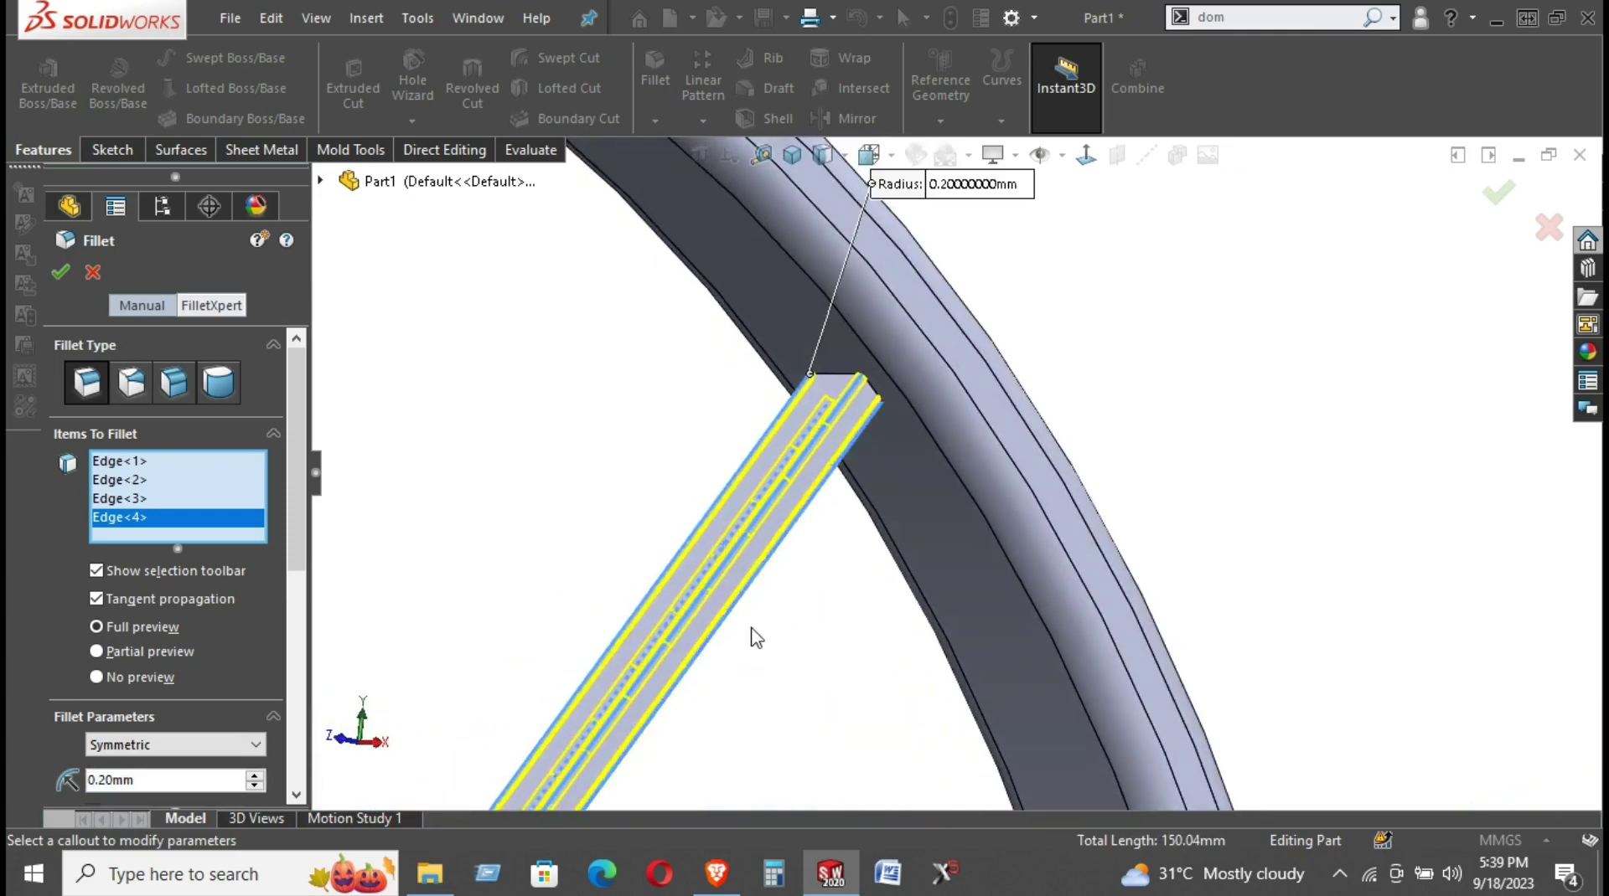
left_click(157, 783)
type("0.3")
key("Return")
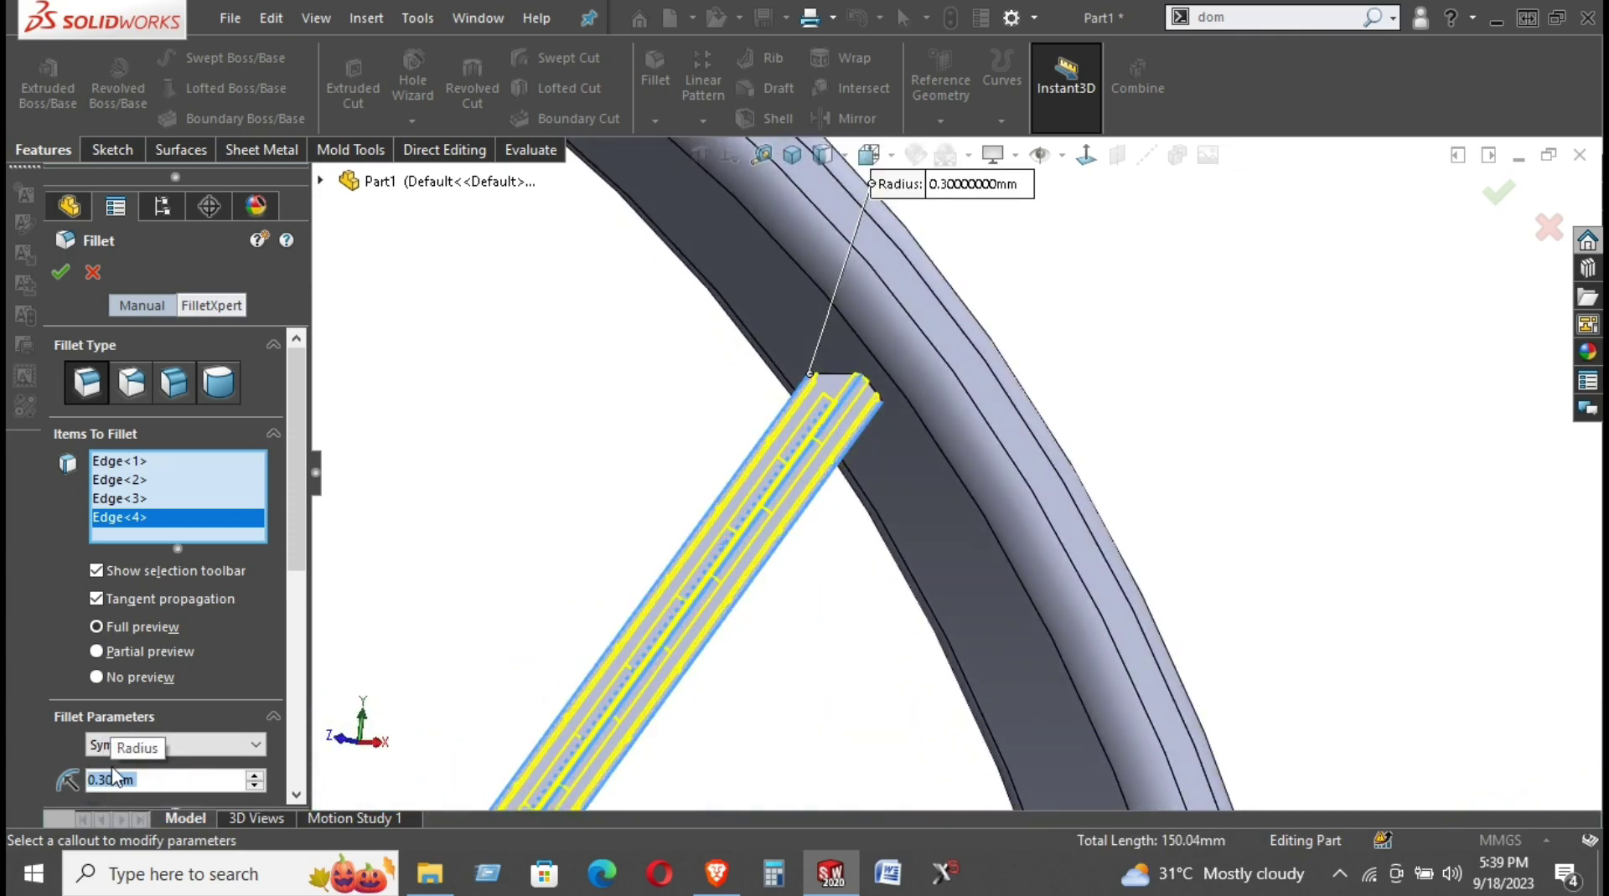
left_click(64, 268)
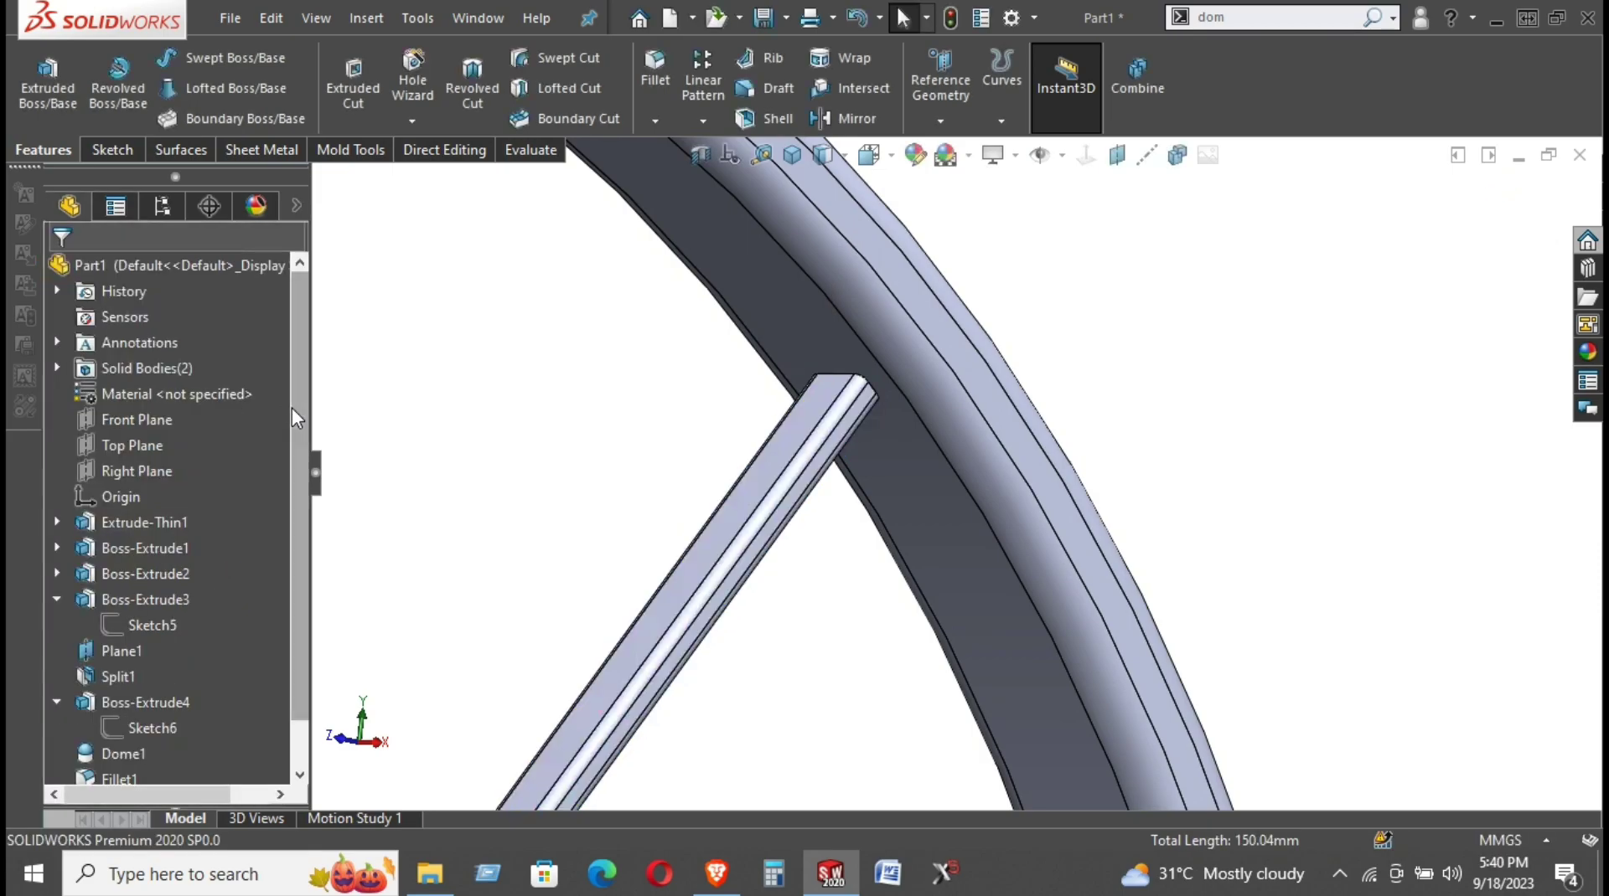
scroll(650, 564, "up", 5)
middle_click_drag(752, 674, 961, 621)
scroll(564, 657, "down", 3)
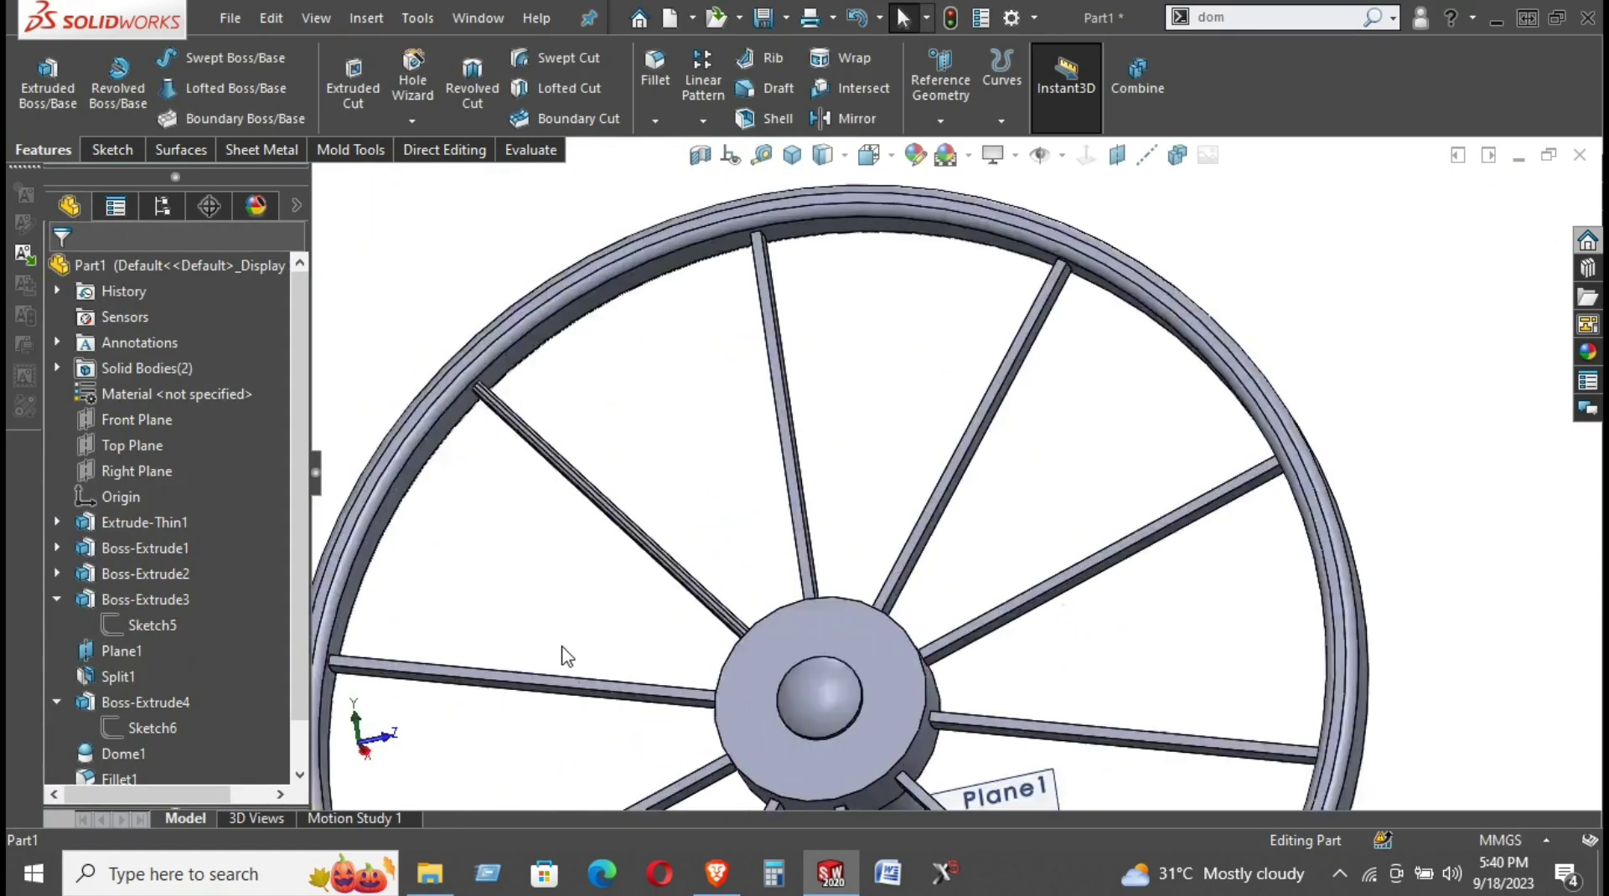
scroll(1084, 549, "down", 5)
scroll(959, 488, "down", 3)
middle_click_drag(959, 489, 940, 609)
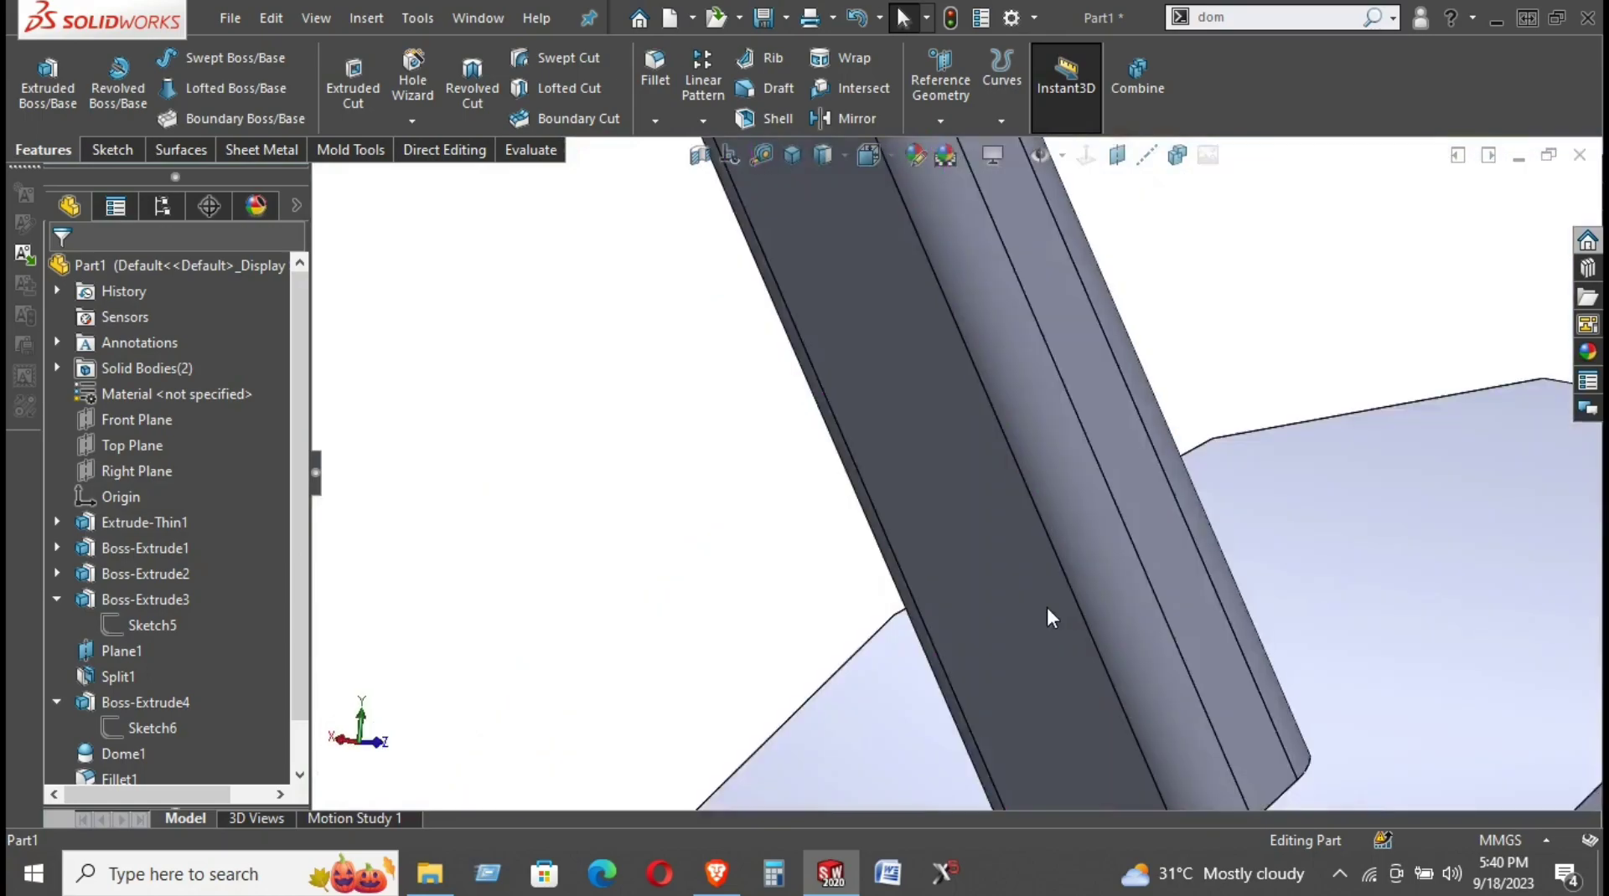
scroll(940, 609, "up", 5)
scroll(940, 609, "down", 3)
scroll(940, 609, "up", 5)
scroll(1056, 528, "up", 2)
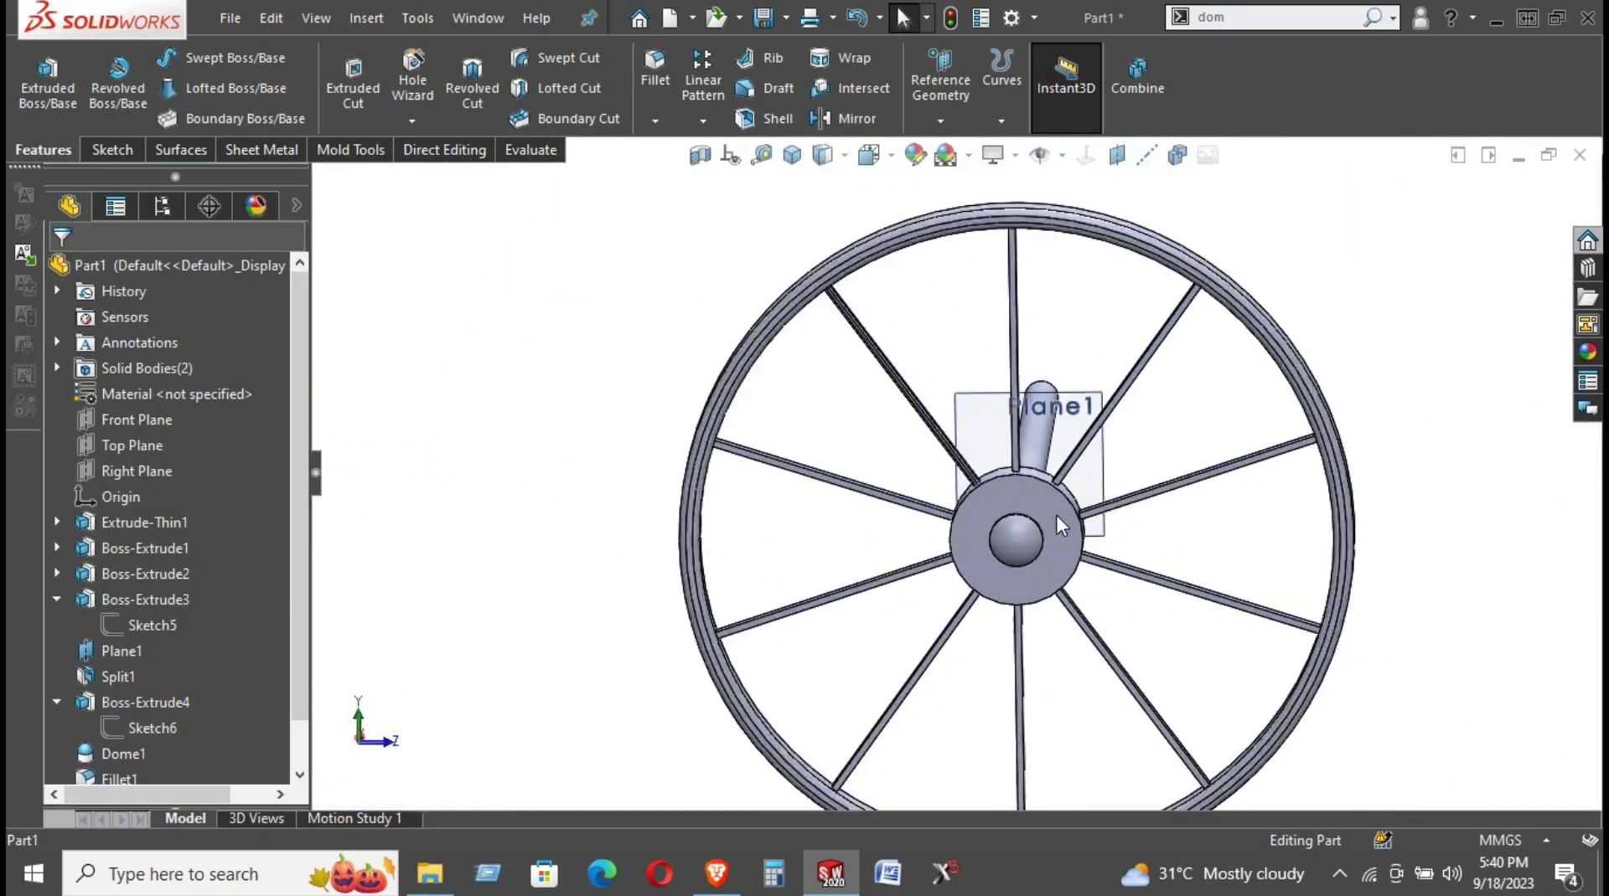
scroll(1055, 527, "down", 1)
scroll(1064, 431, "up", 1)
mouse_move(992, 471)
middle_mouse_down()
mouse_move(833, 521)
mouse_move(936, 405)
middle_mouse_up()
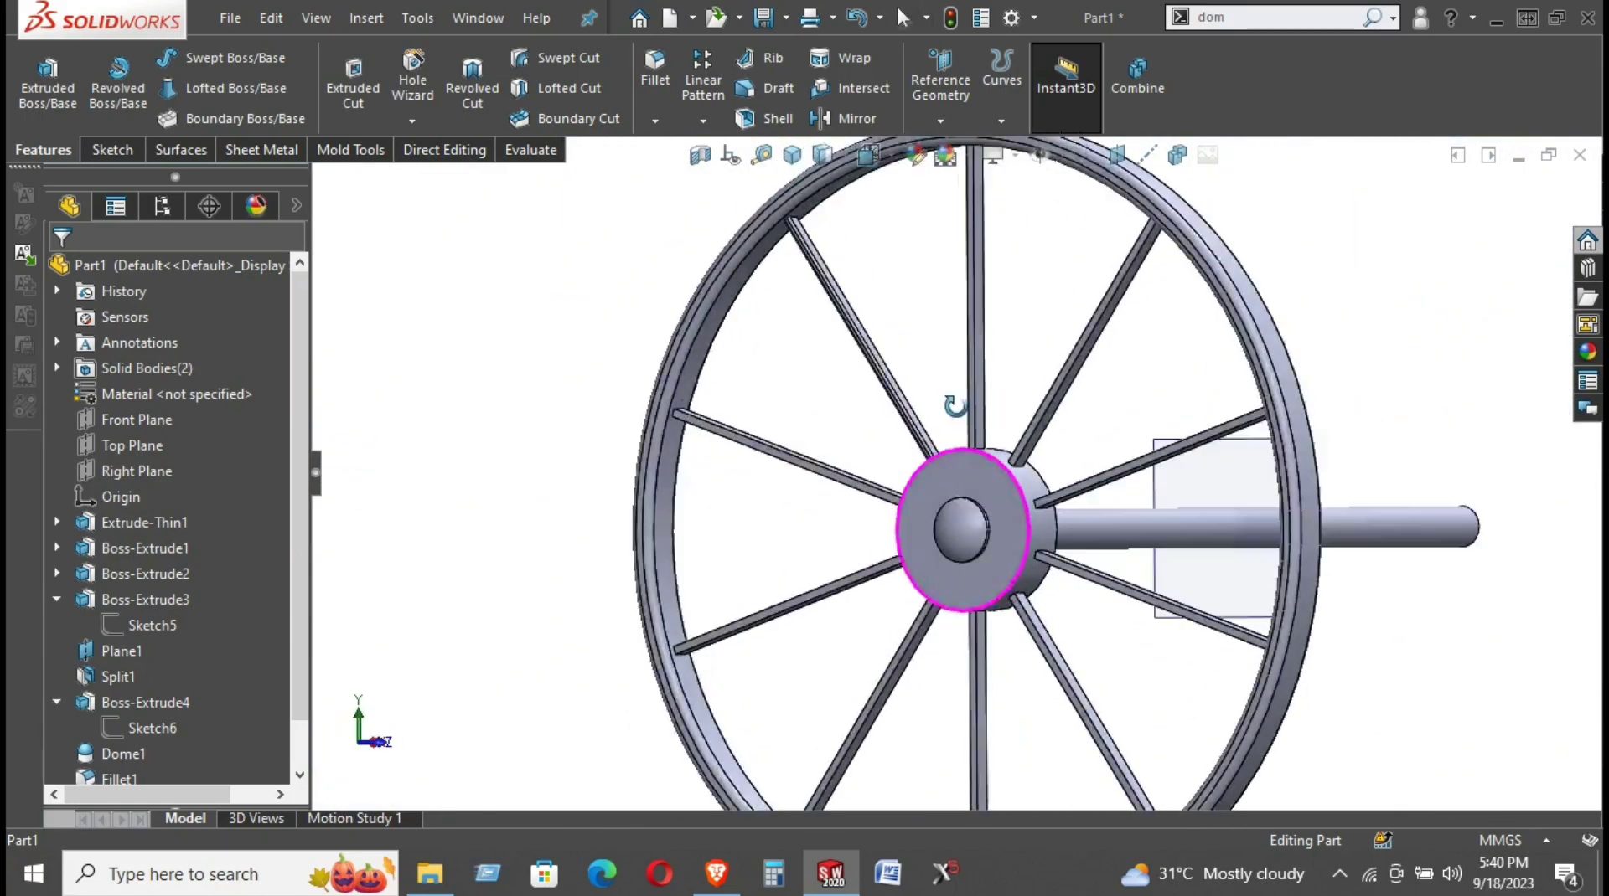
scroll(936, 404, "down", 2)
scroll(936, 405, "up", 1)
scroll(851, 331, "down", 3)
scroll(826, 355, "up", 3)
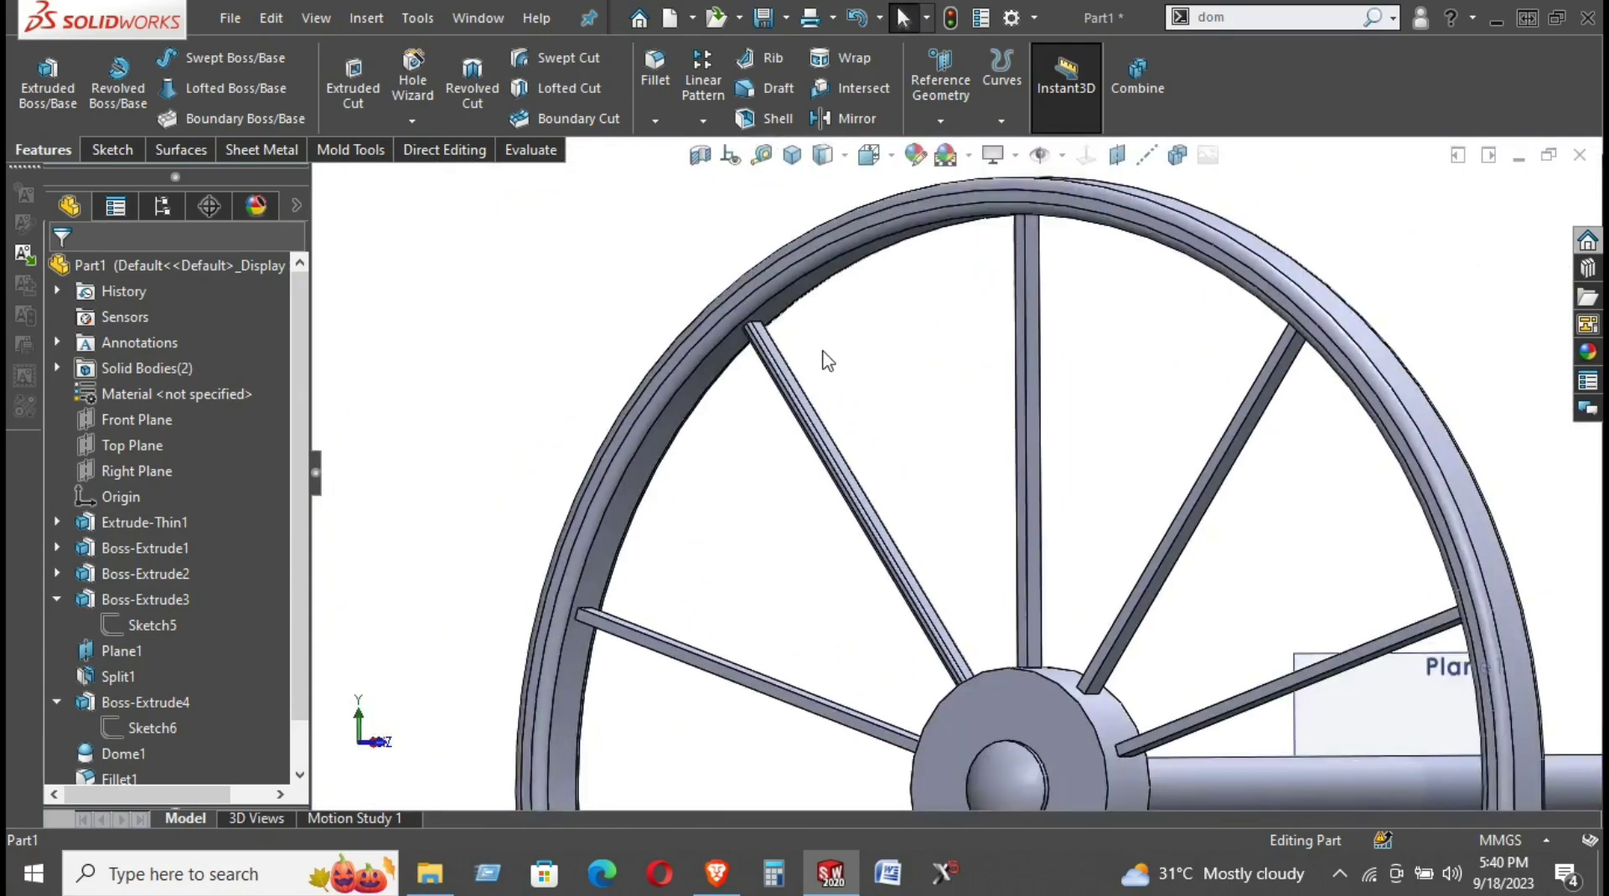
scroll(765, 355, "down", 4)
scroll(761, 377, "down", 2)
scroll(761, 377, "up", 3)
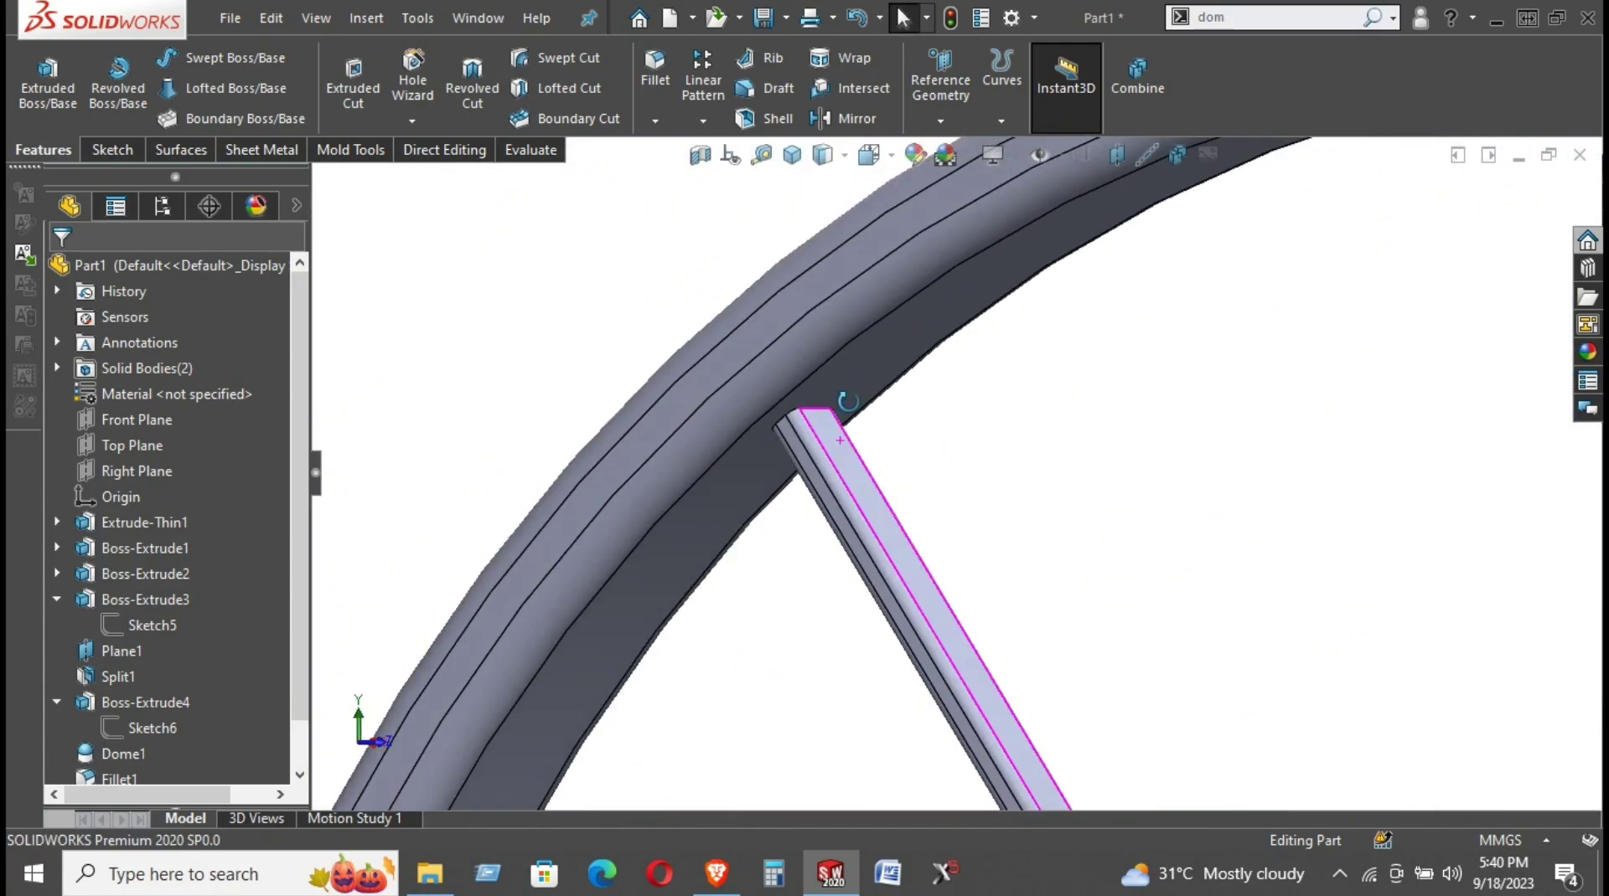
scroll(872, 459, "up", 1)
scroll(899, 503, "up", 3)
scroll(899, 503, "down", 2)
scroll(847, 492, "down", 3)
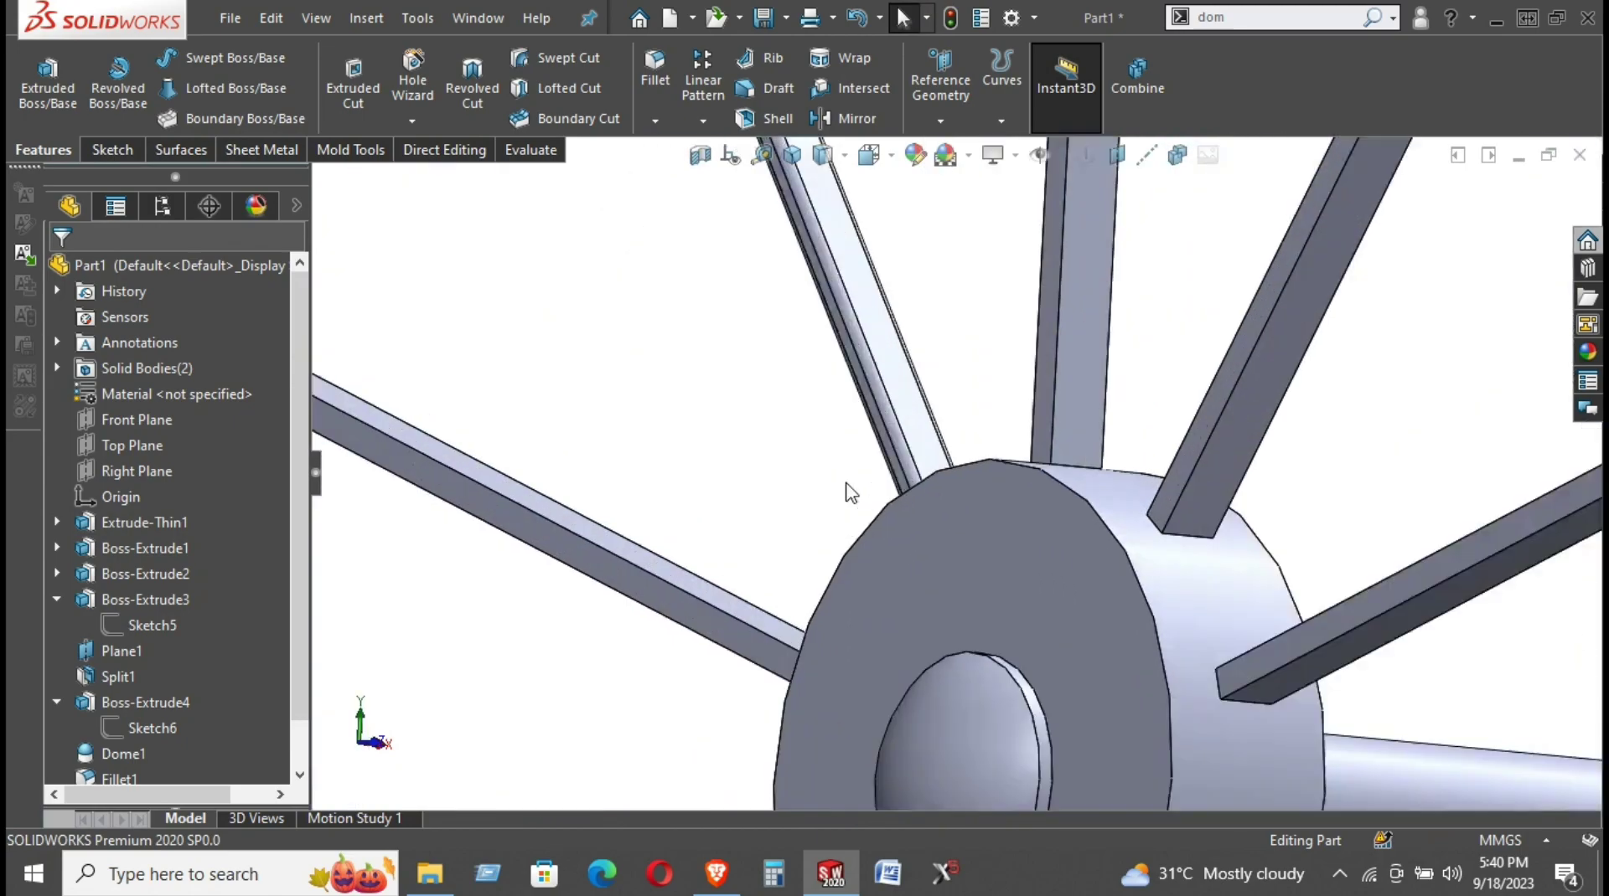
mouse_move(847, 492)
middle_mouse_down()
mouse_move(1009, 555)
mouse_move(1010, 509)
mouse_move(939, 523)
middle_mouse_up()
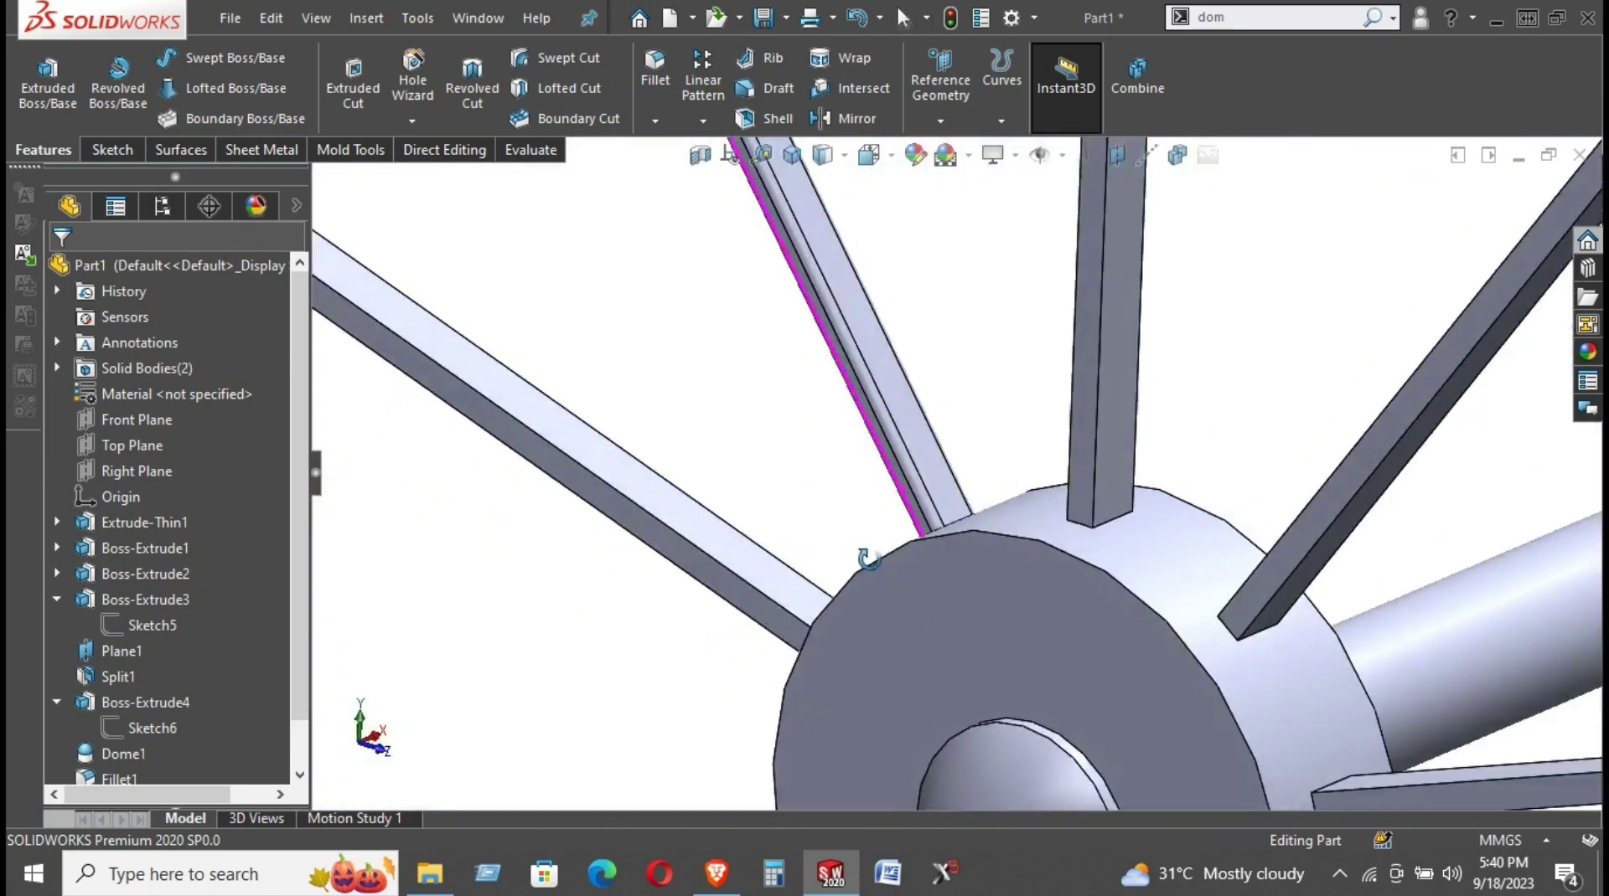
scroll(938, 523, "up", 2)
scroll(939, 524, "down", 1)
scroll(939, 524, "up", 2)
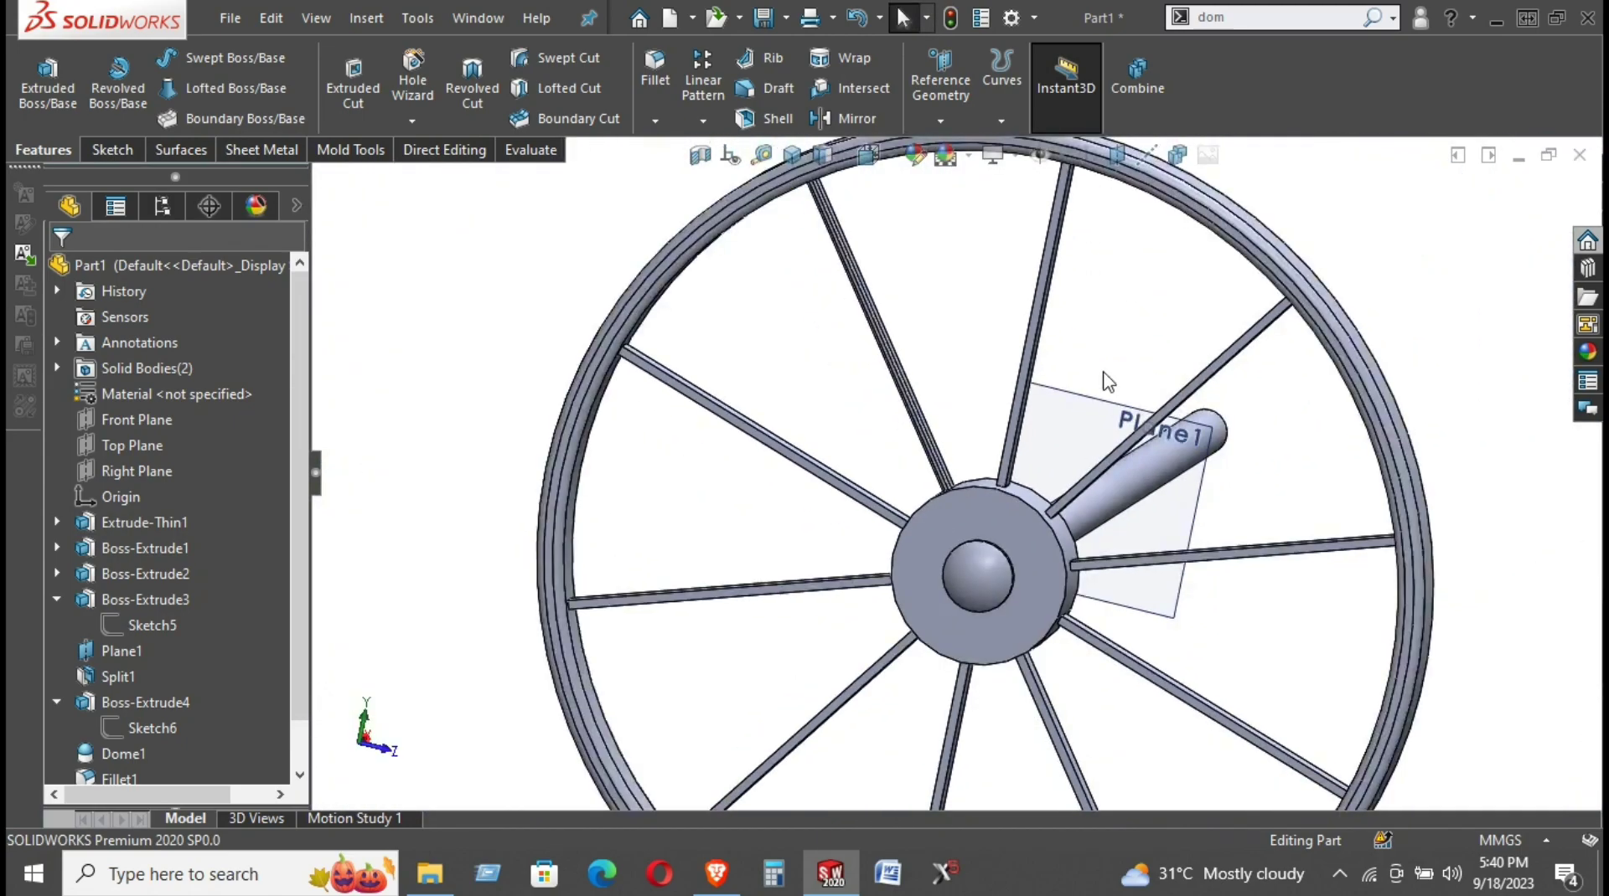
scroll(1035, 333, "down", 3)
left_click(1027, 345)
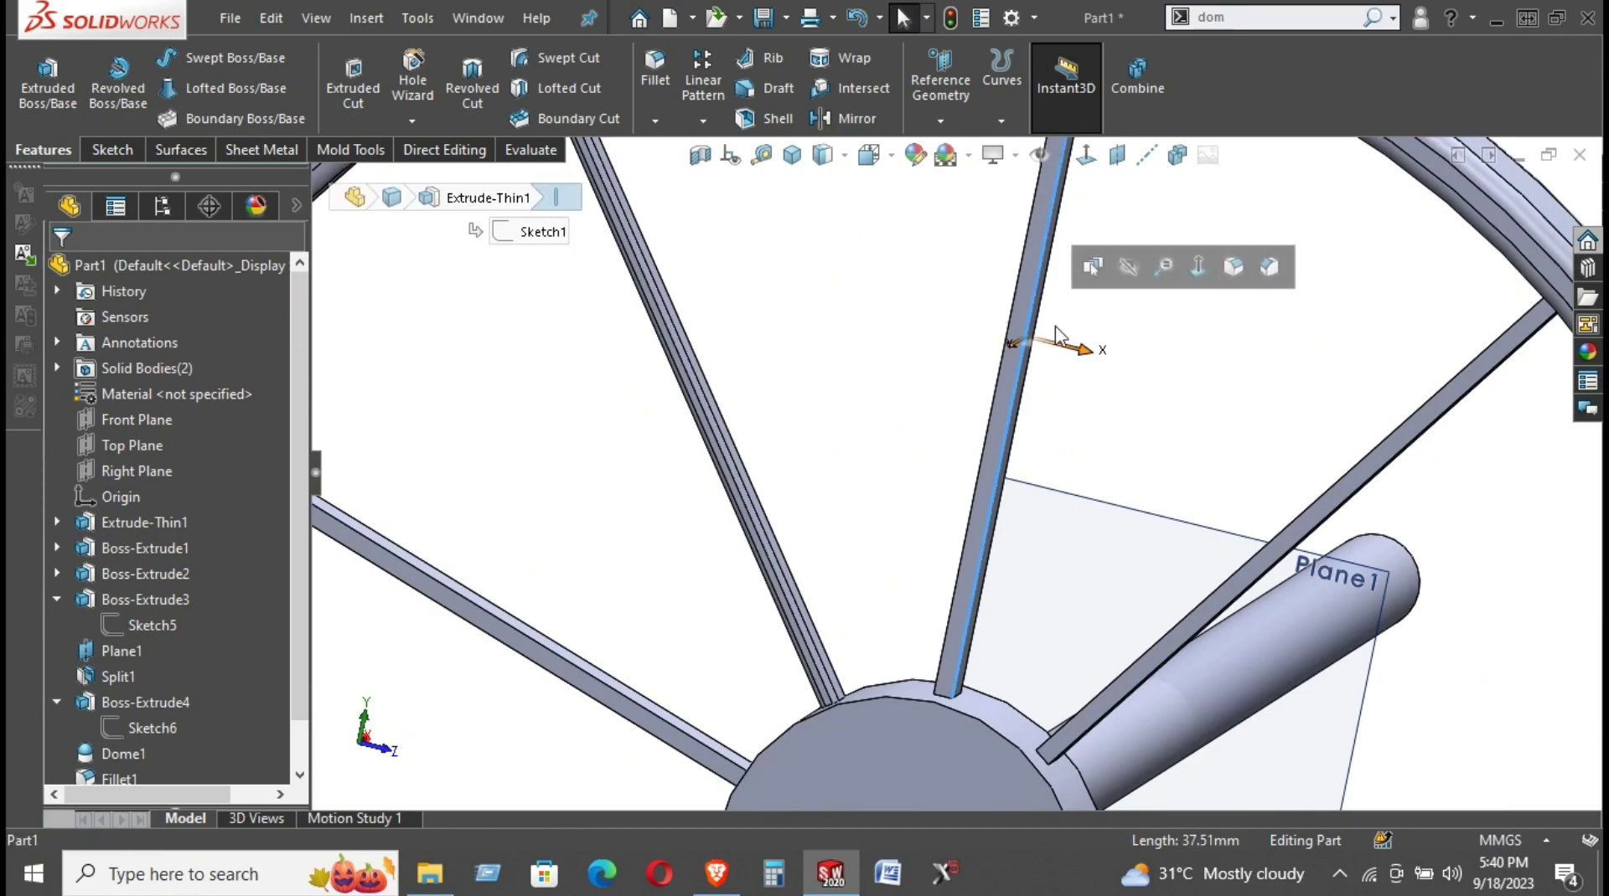
Start a fillet and add the edges of the first, right, lower-left and lower-right spokes
left_click(1227, 274)
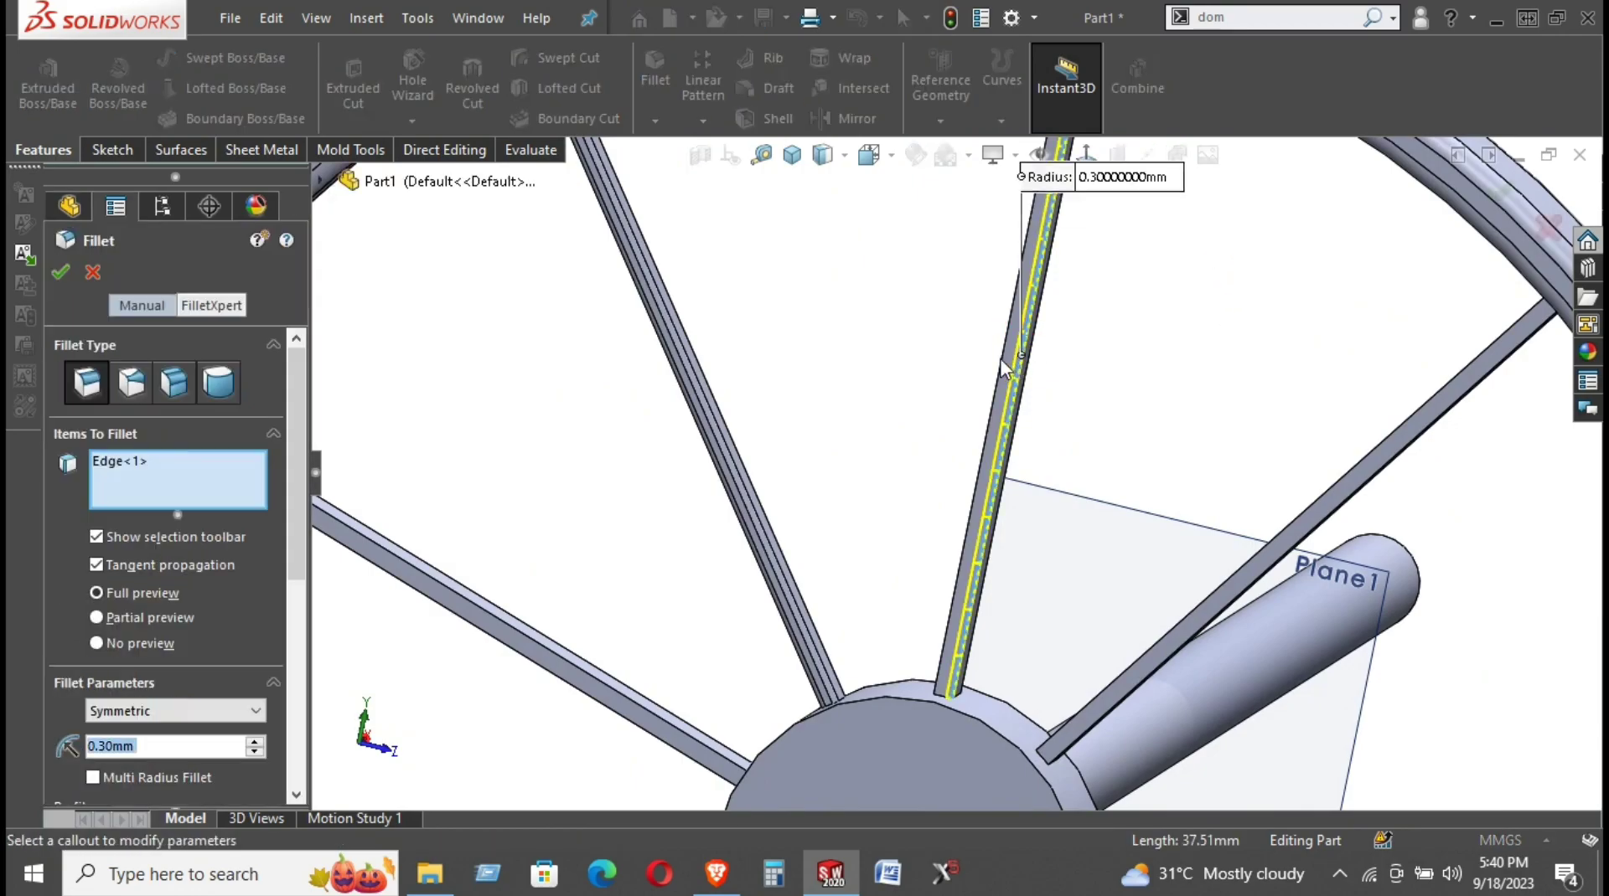
left_click(1008, 379)
mouse_move(1008, 380)
middle_mouse_down()
mouse_move(1120, 330)
mouse_move(1023, 432)
middle_mouse_up()
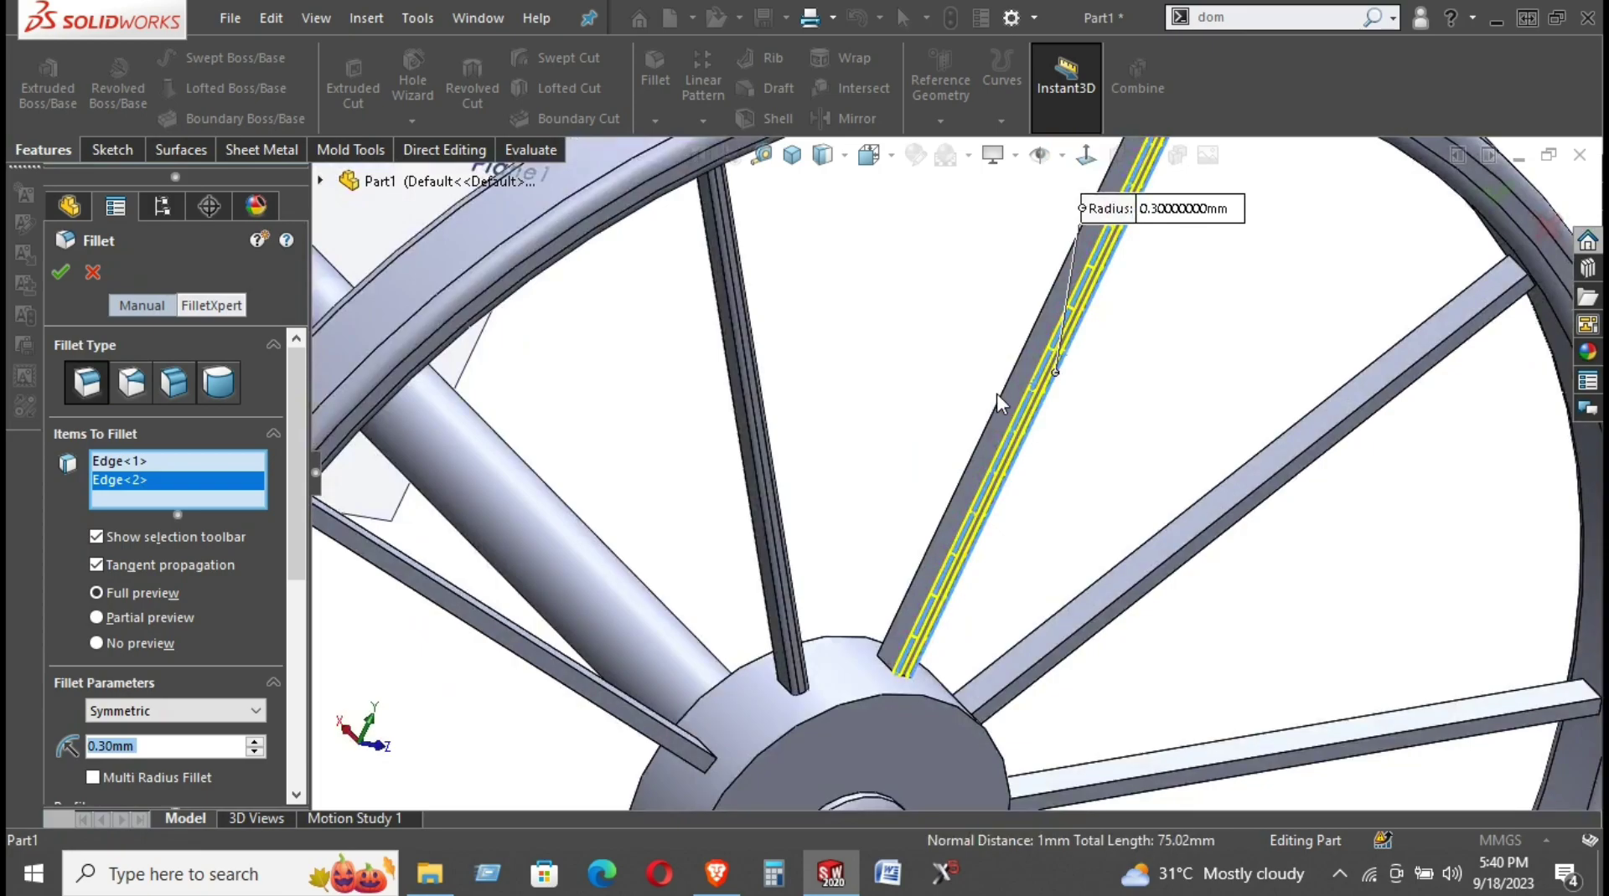
left_click(1003, 395)
middle_click_drag(1004, 395, 1016, 401)
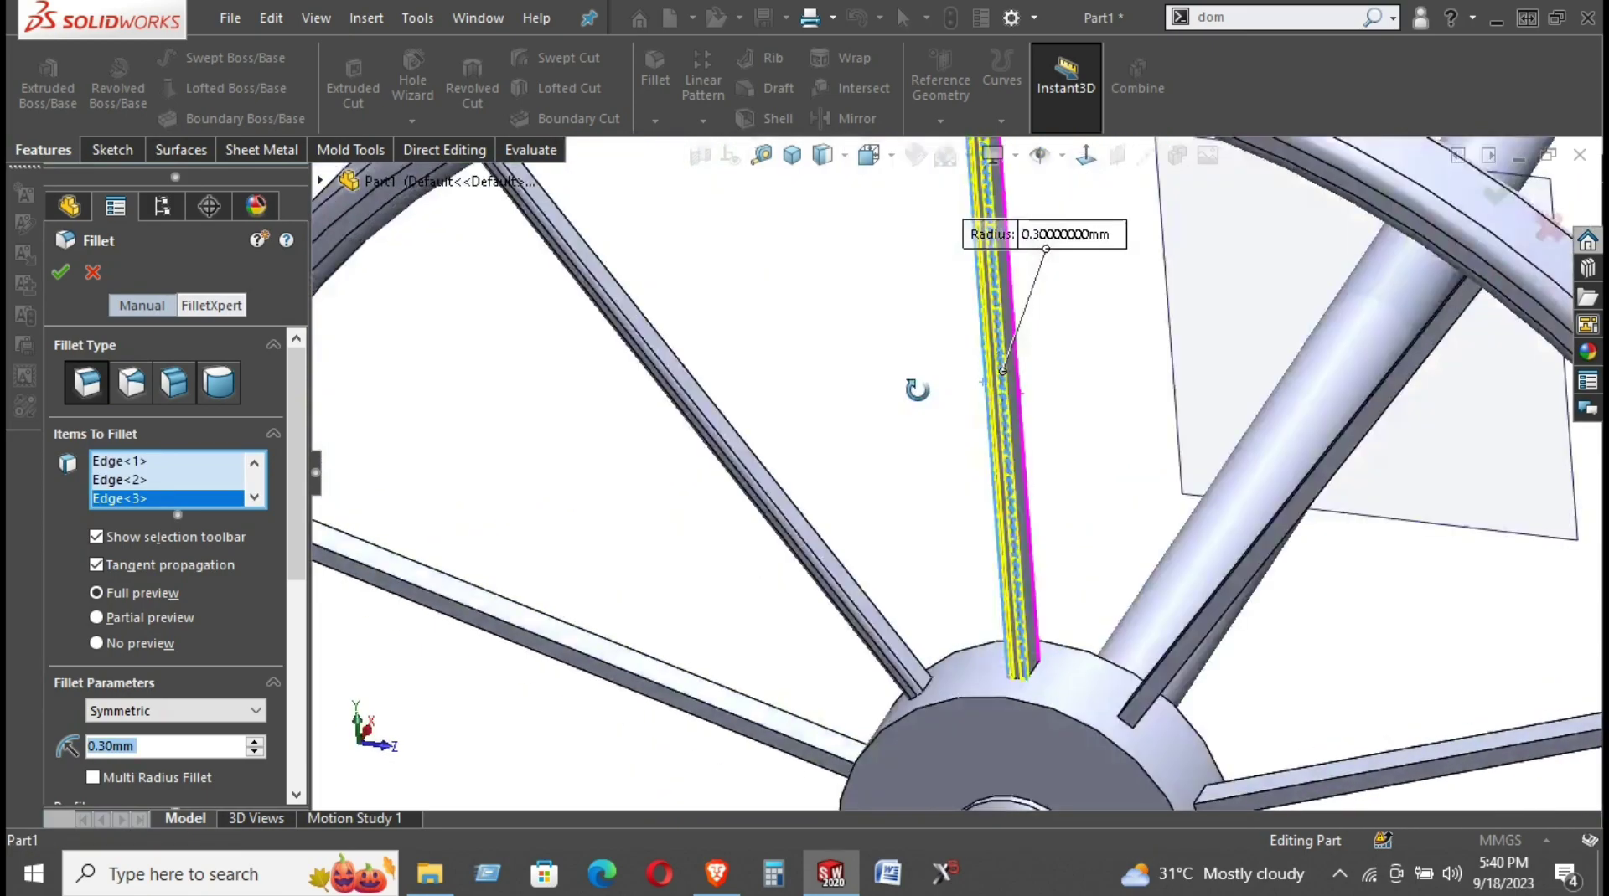
left_click(1020, 404)
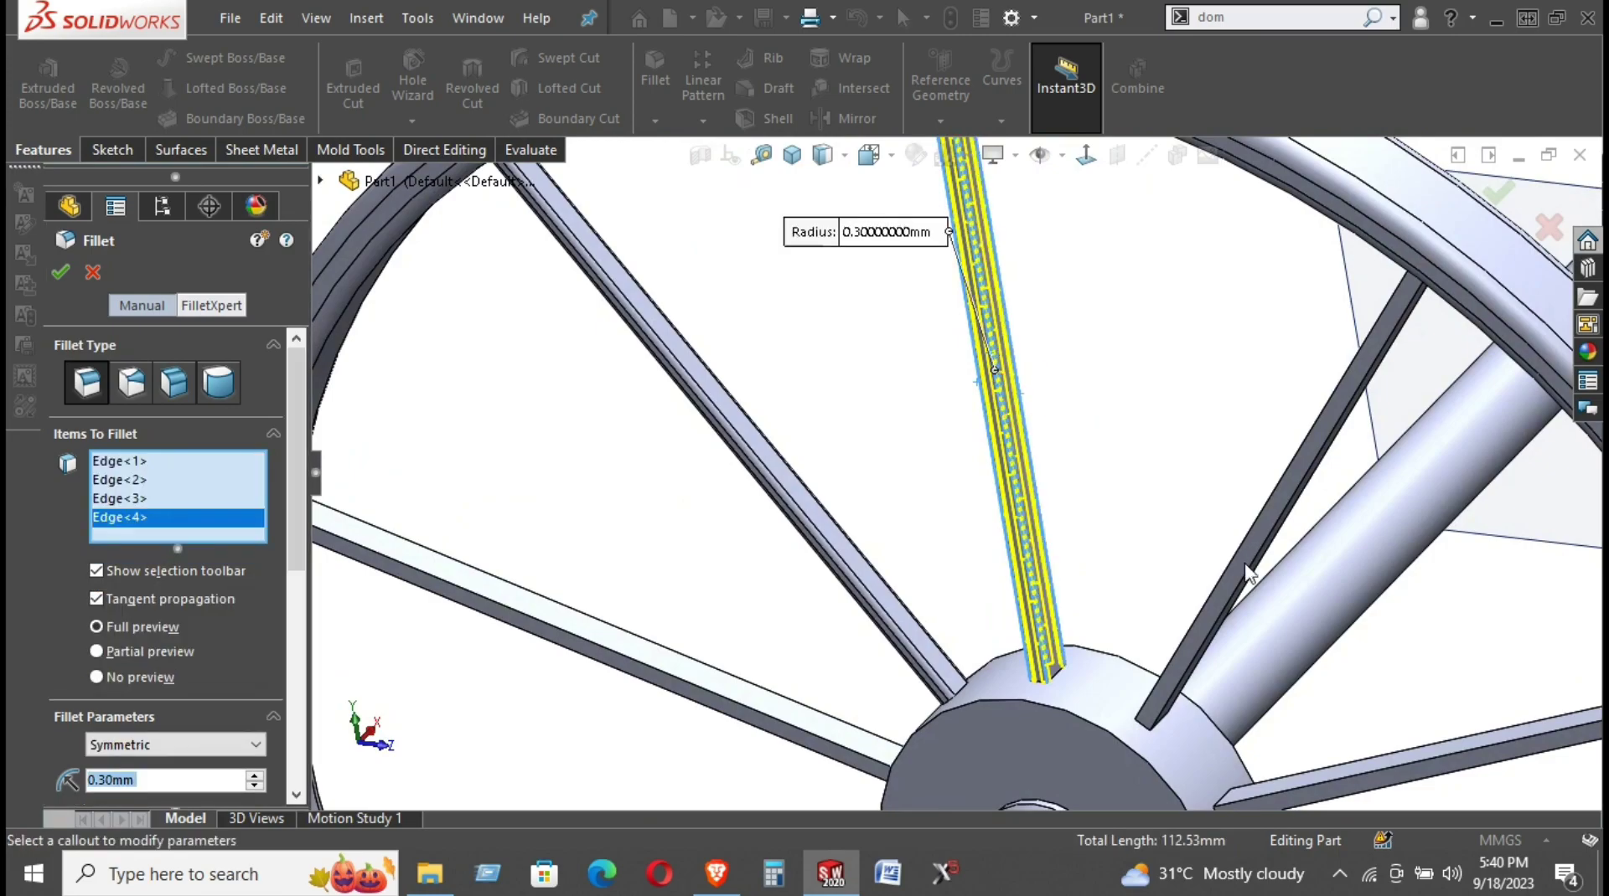
left_click(1222, 594)
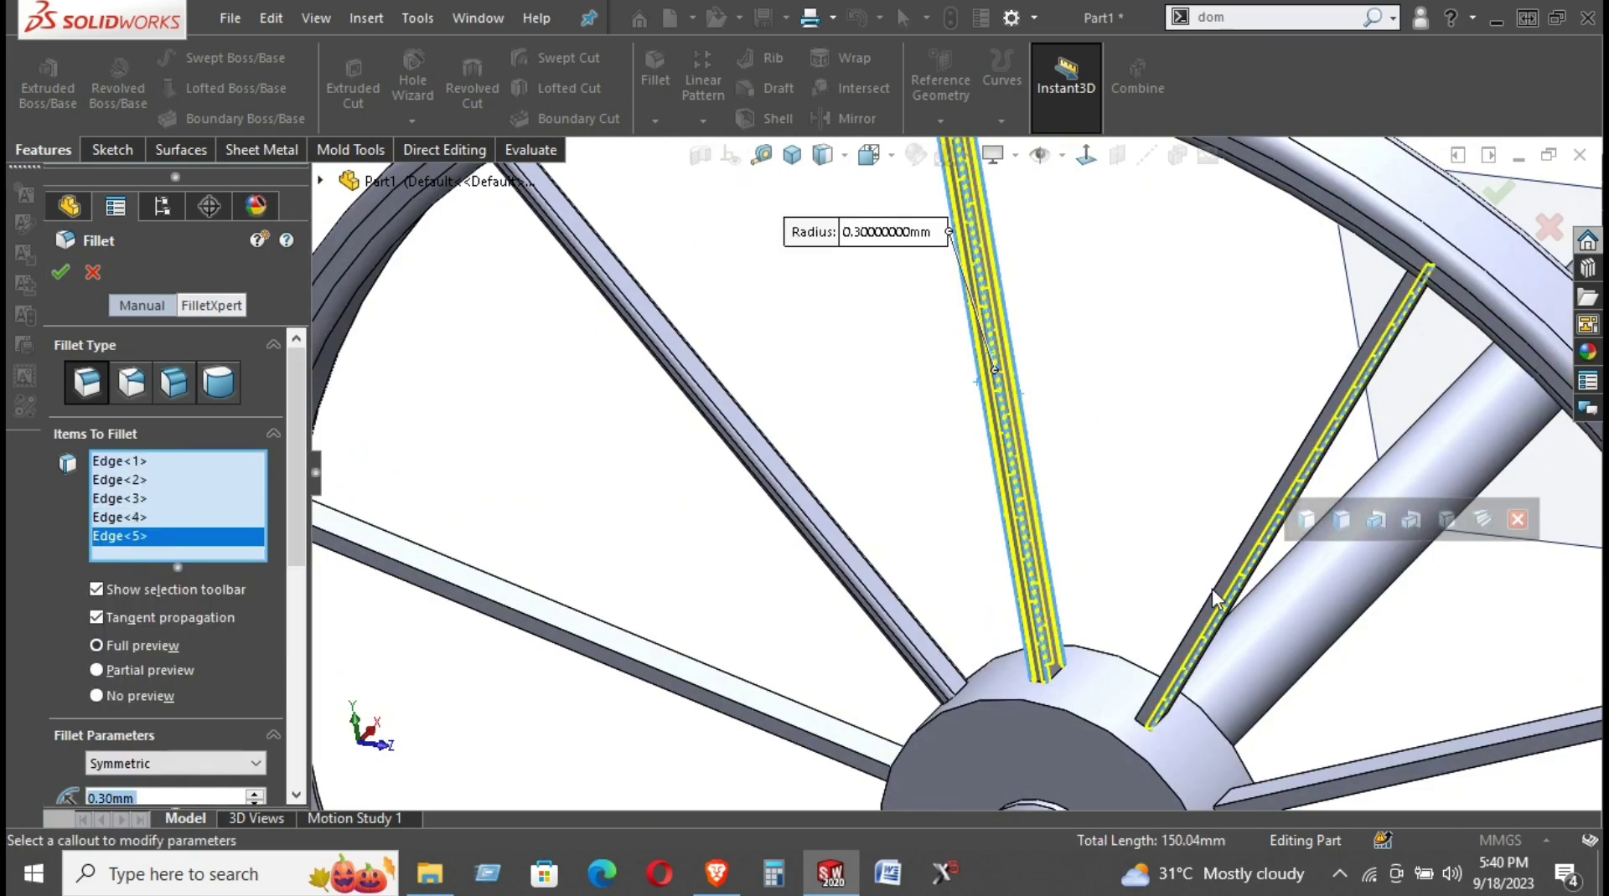
left_click(1211, 590)
left_click(797, 737)
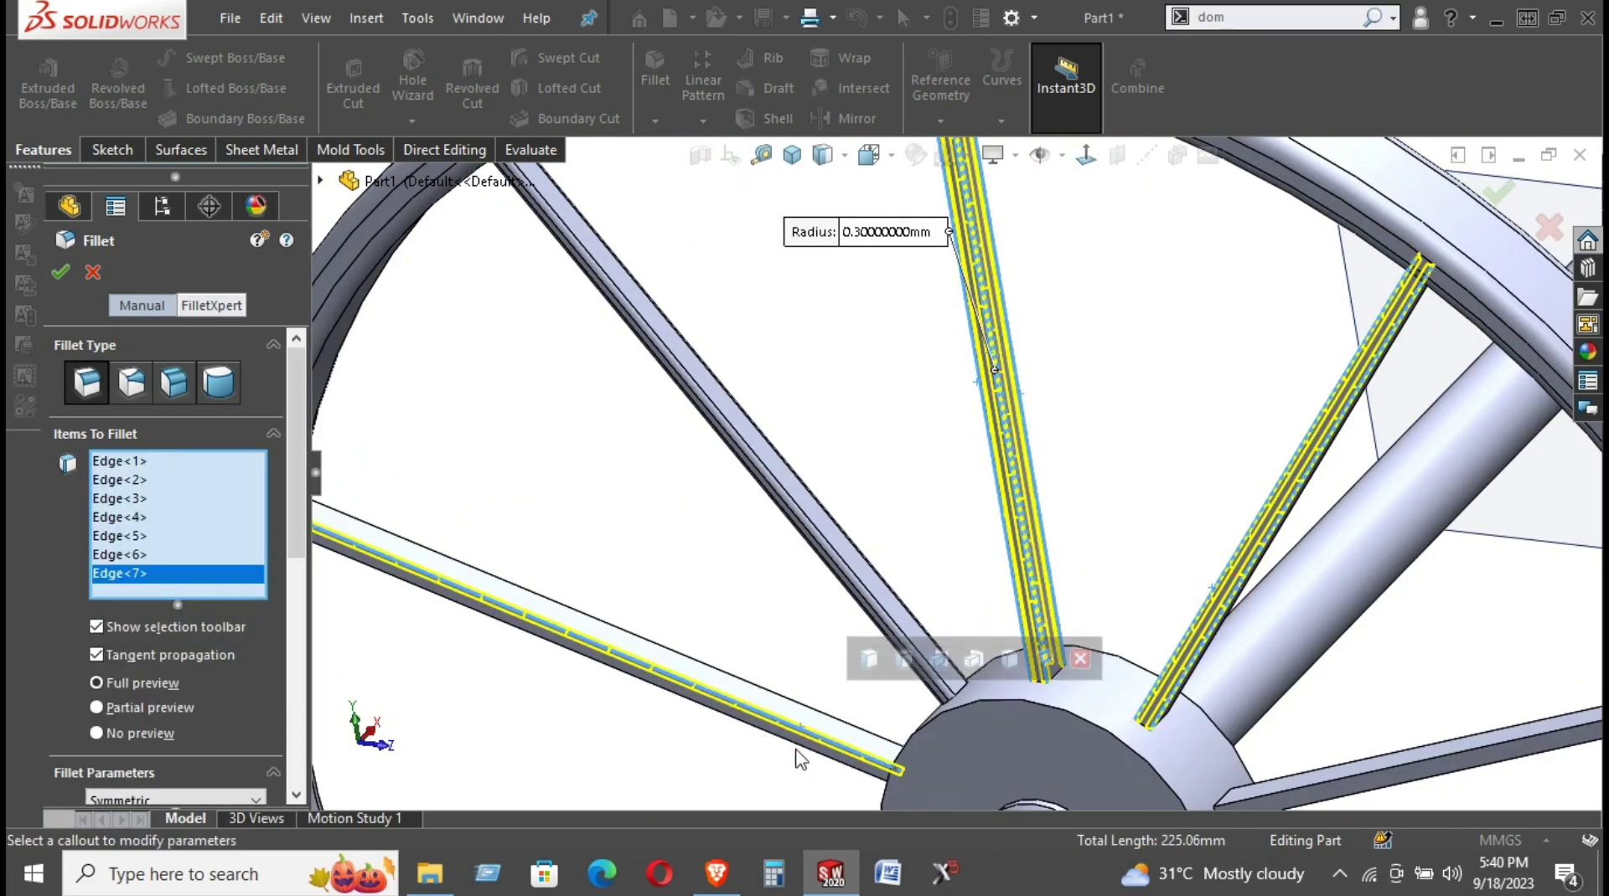
left_click(796, 749)
left_click(797, 702)
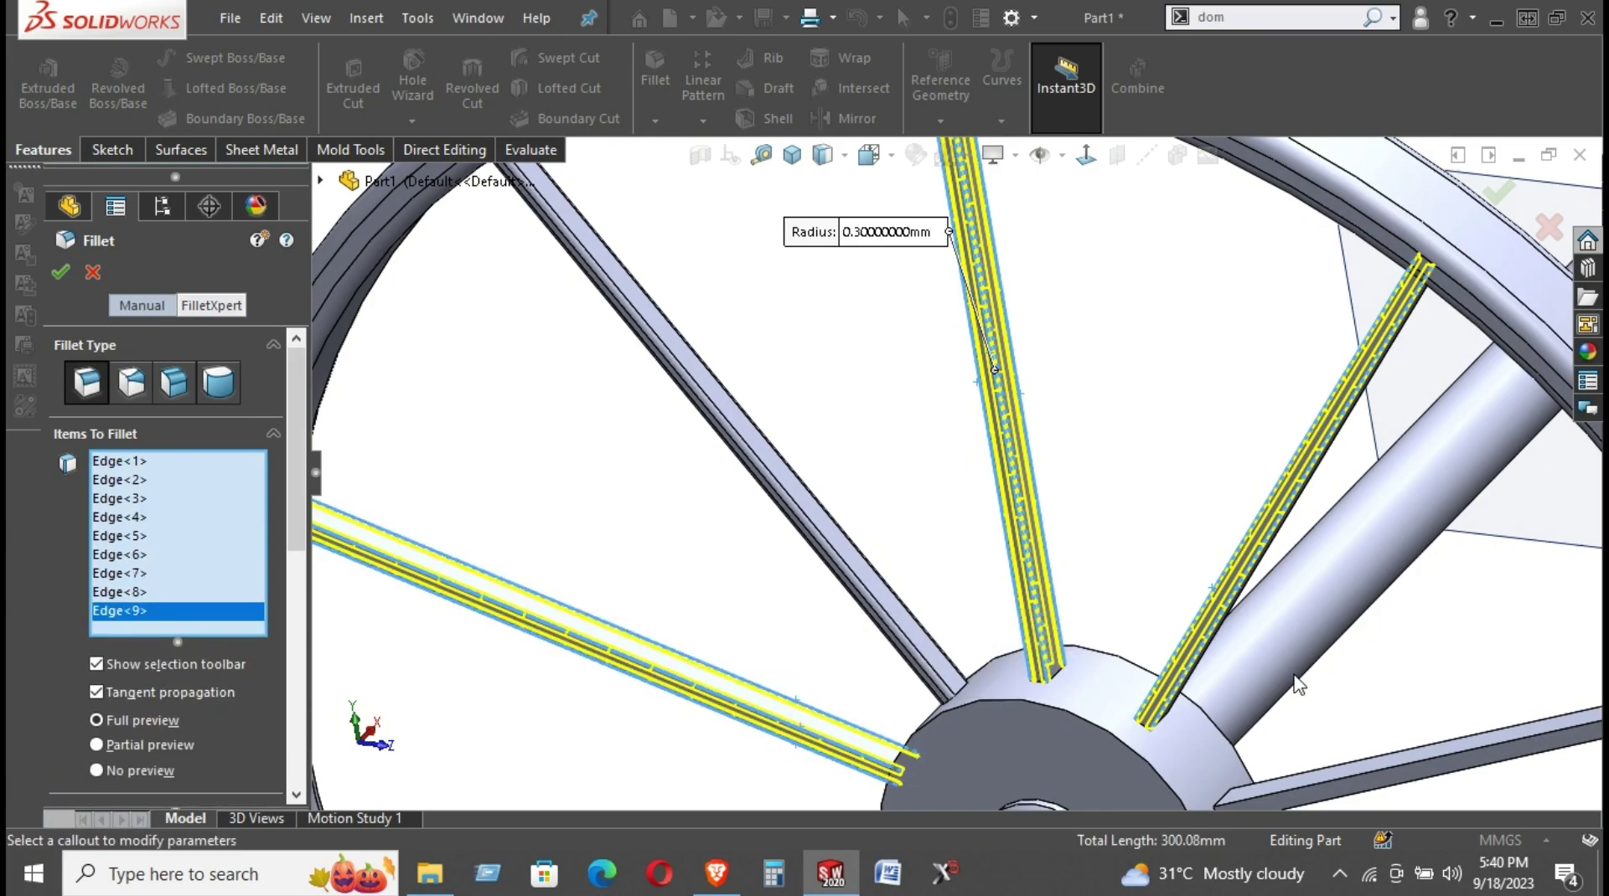
left_click(1346, 764)
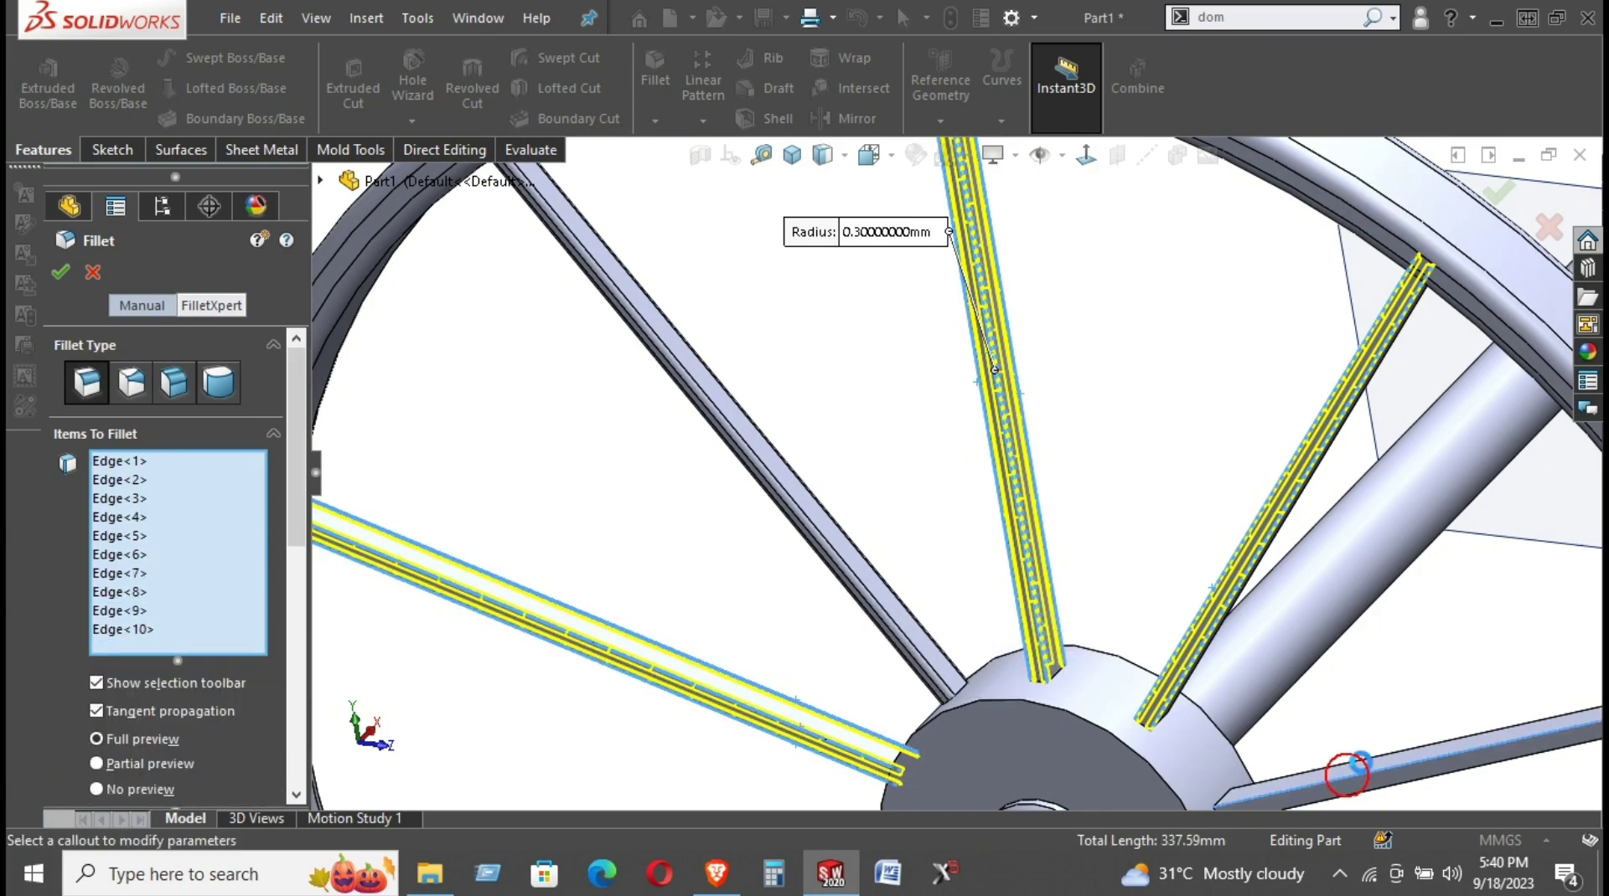
left_click(1378, 754)
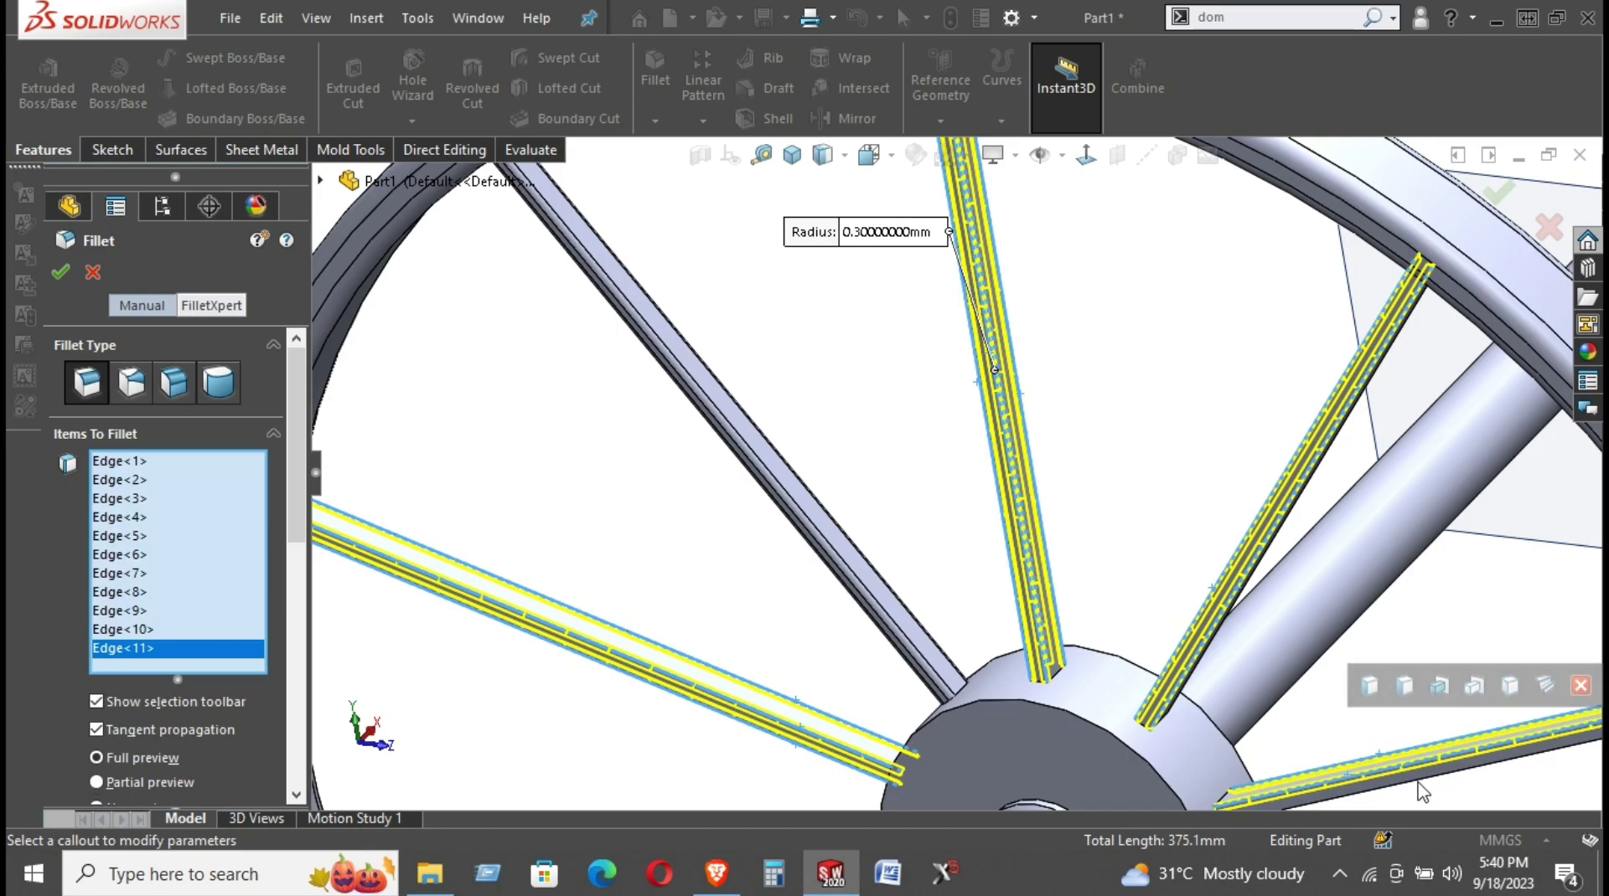
left_click(1422, 789)
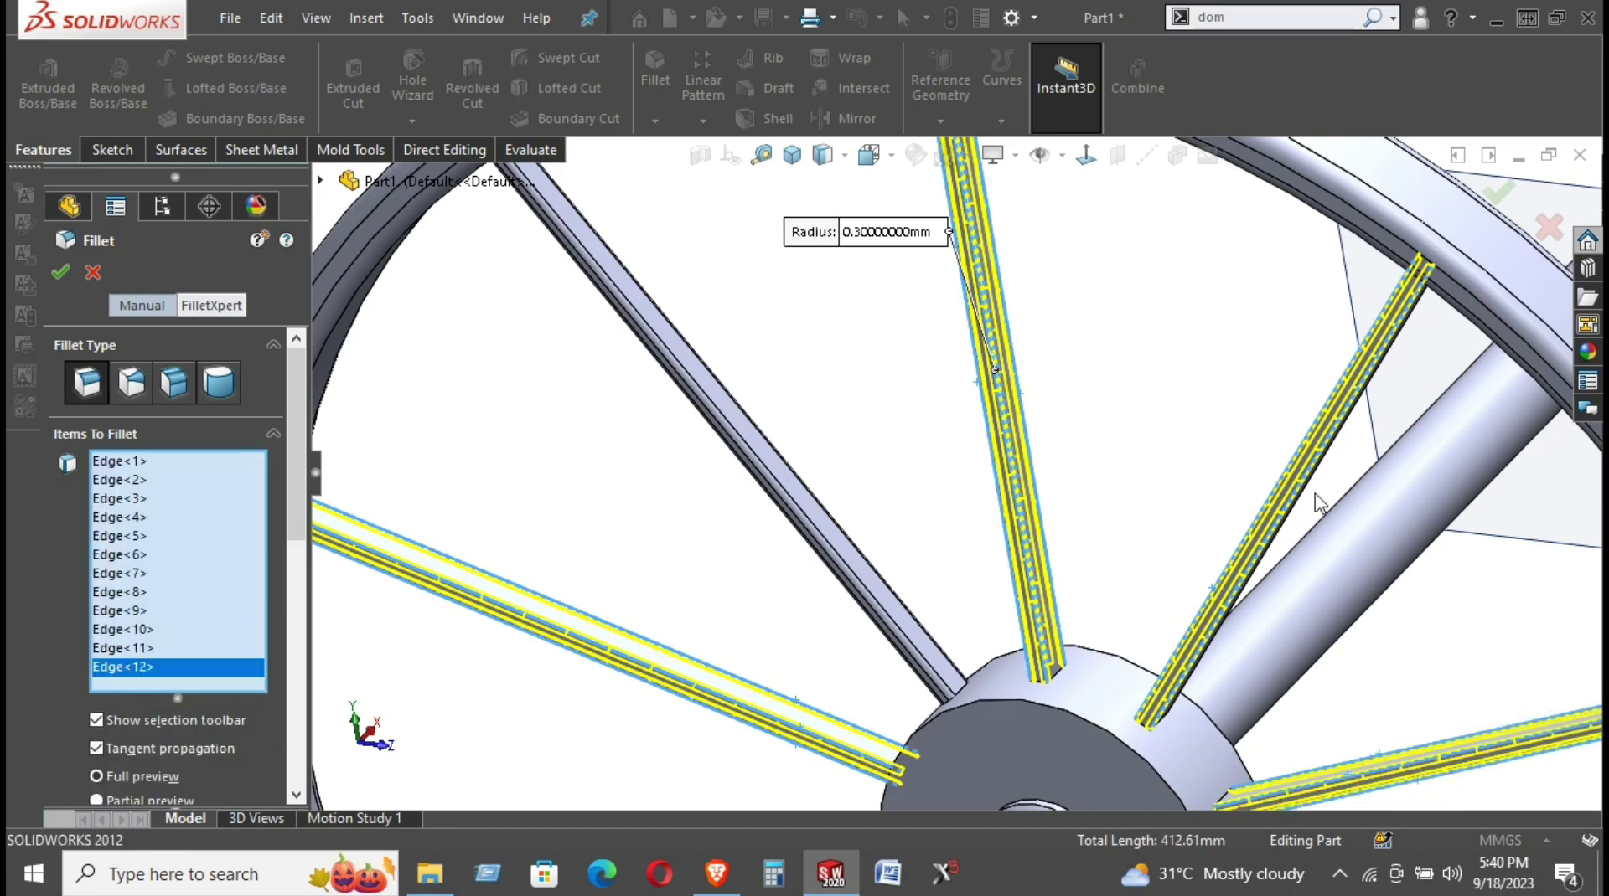
Add further spoke edges, including the lower spoke's bottom edges, to the fillet
scroll(1286, 516, "down", 3)
scroll(1209, 496, "down", 2)
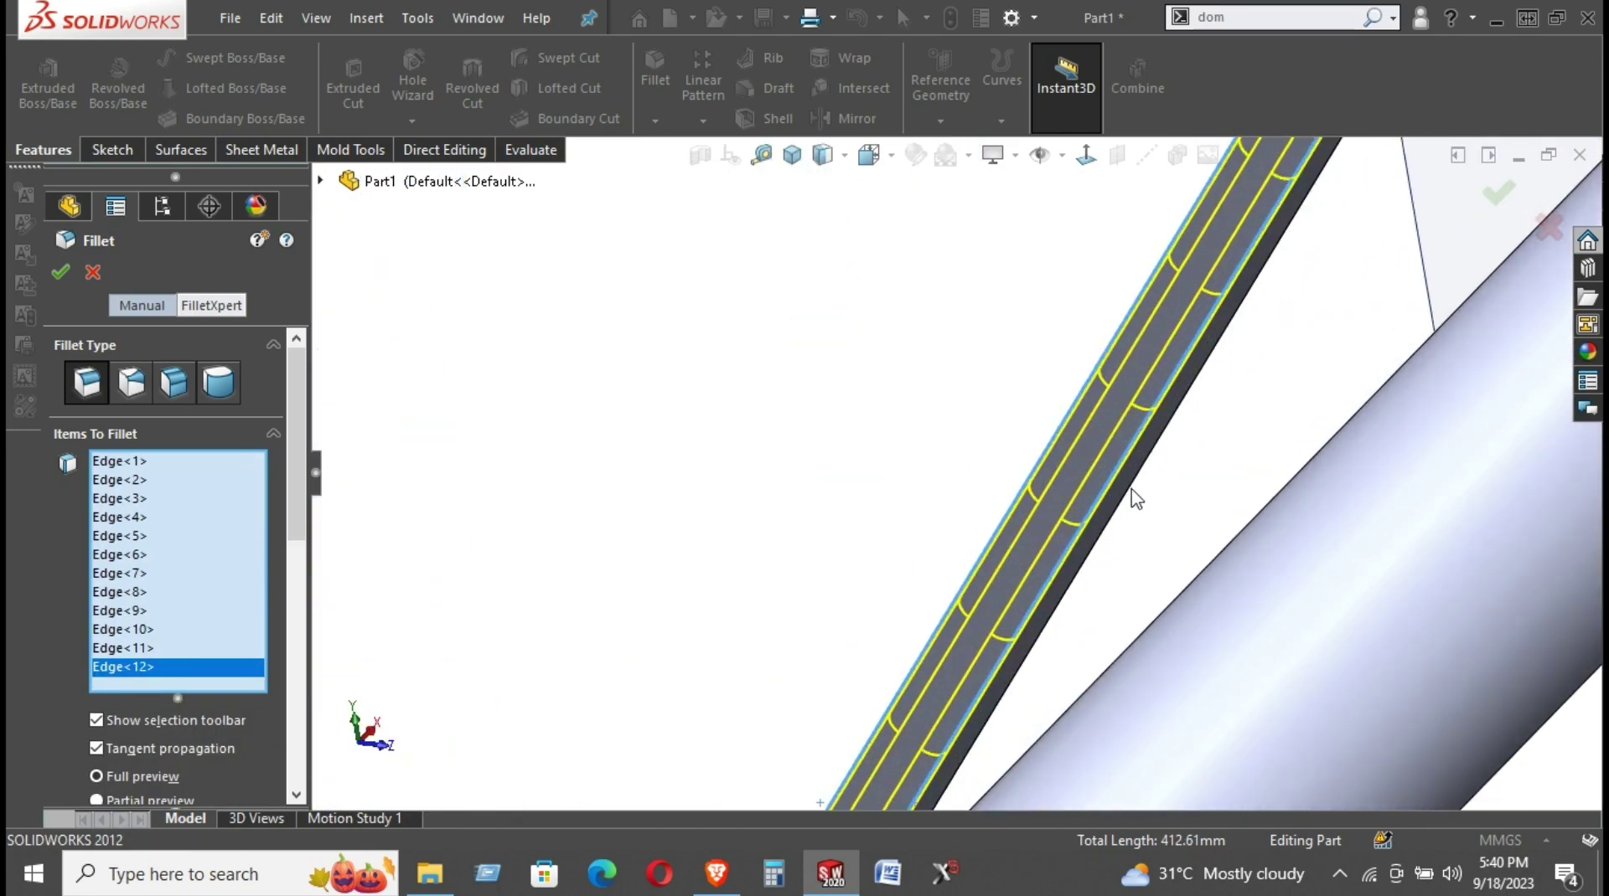
left_click(1131, 494)
scroll(1164, 543, "up", 5)
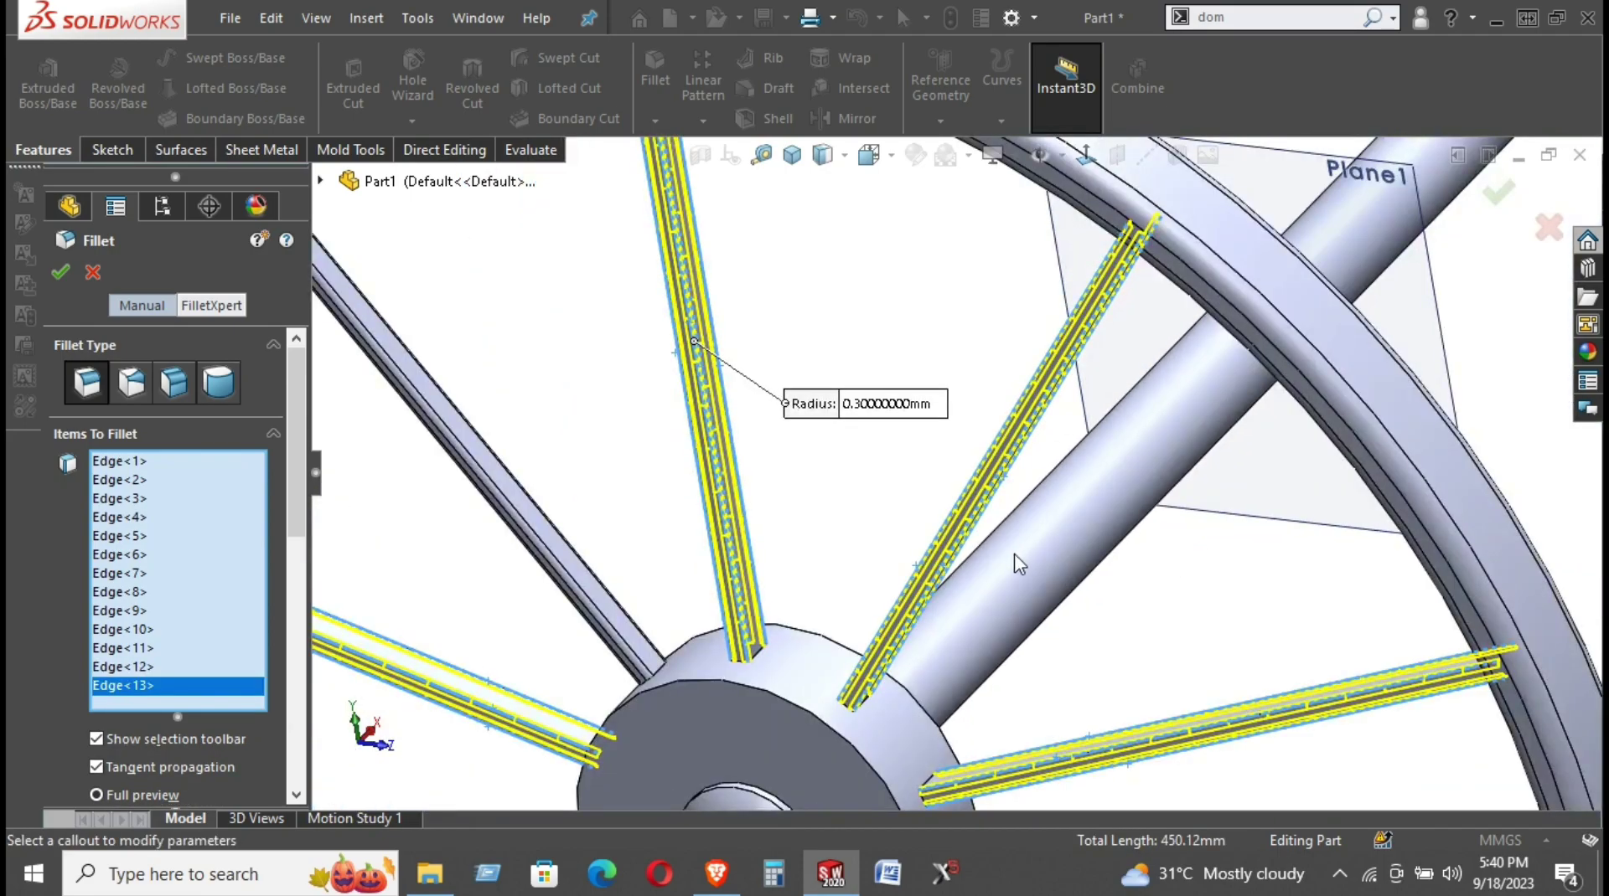
scroll(1017, 563, "up", 3)
scroll(888, 578, "down", 2)
scroll(880, 578, "down", 2)
scroll(867, 566, "down", 1)
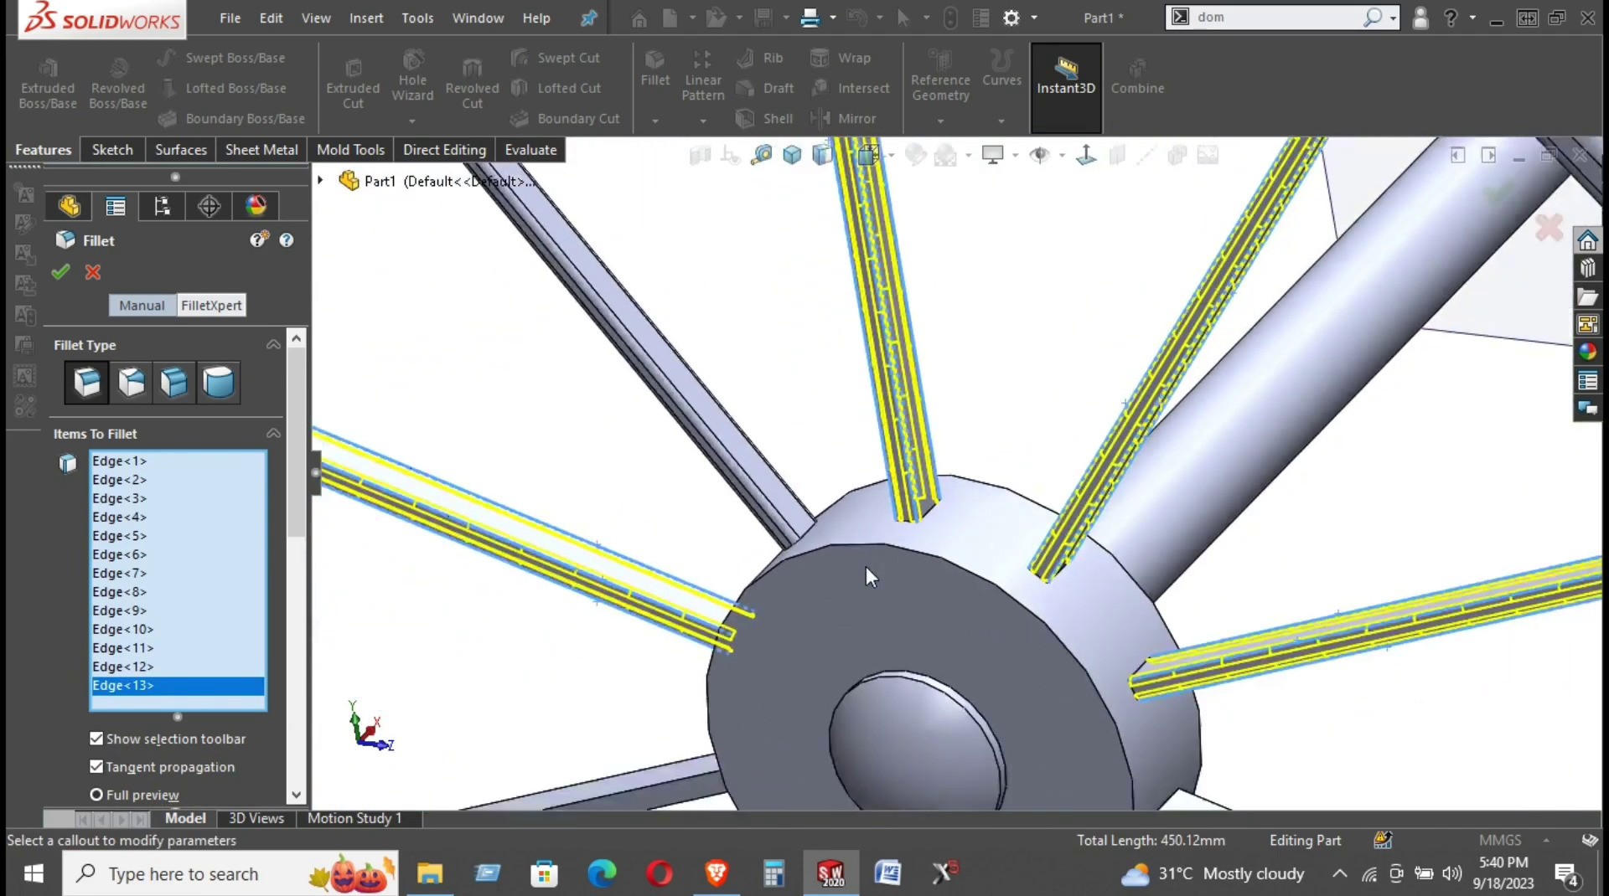
scroll(866, 567, "up", 1)
scroll(751, 626, "down", 1)
scroll(751, 626, "up", 1)
scroll(861, 616, "up", 1)
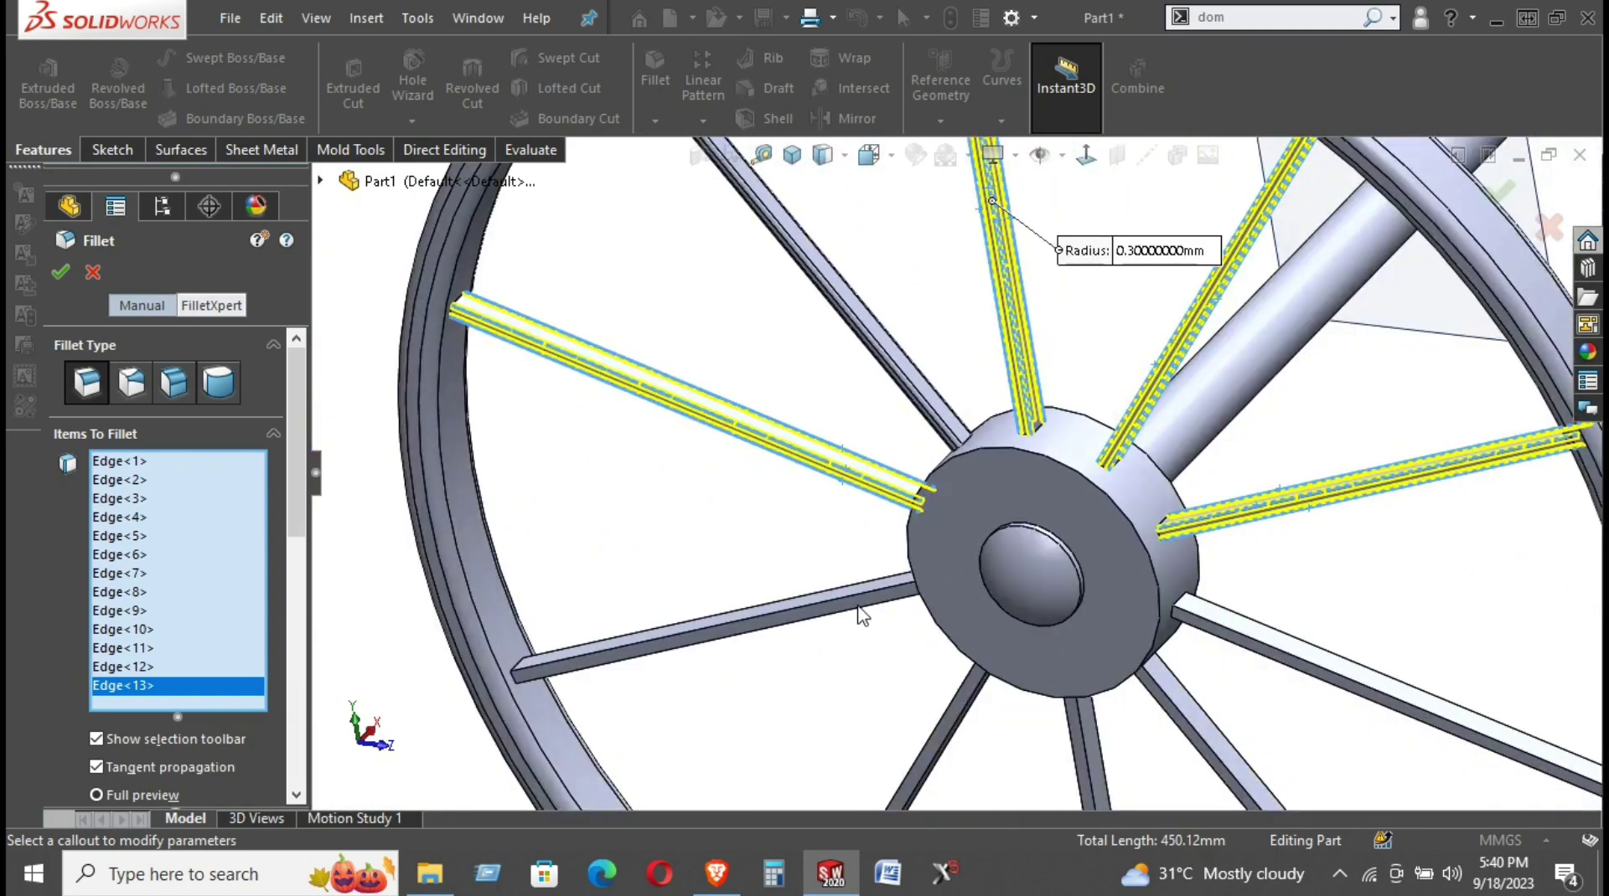
scroll(861, 616, "down", 1)
left_click(835, 572)
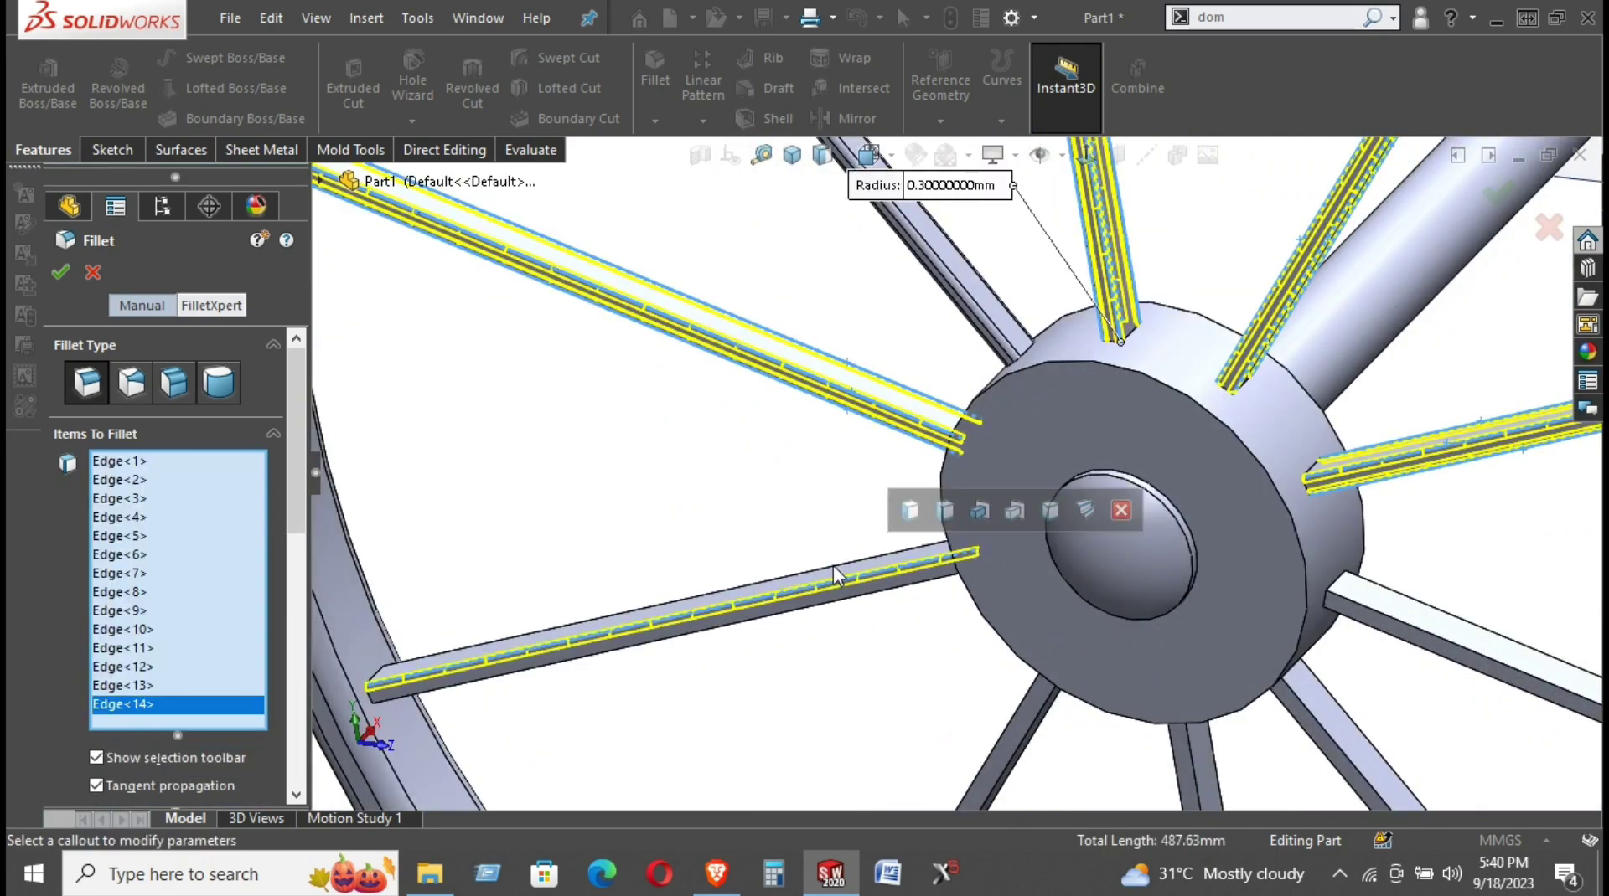
left_click(831, 568)
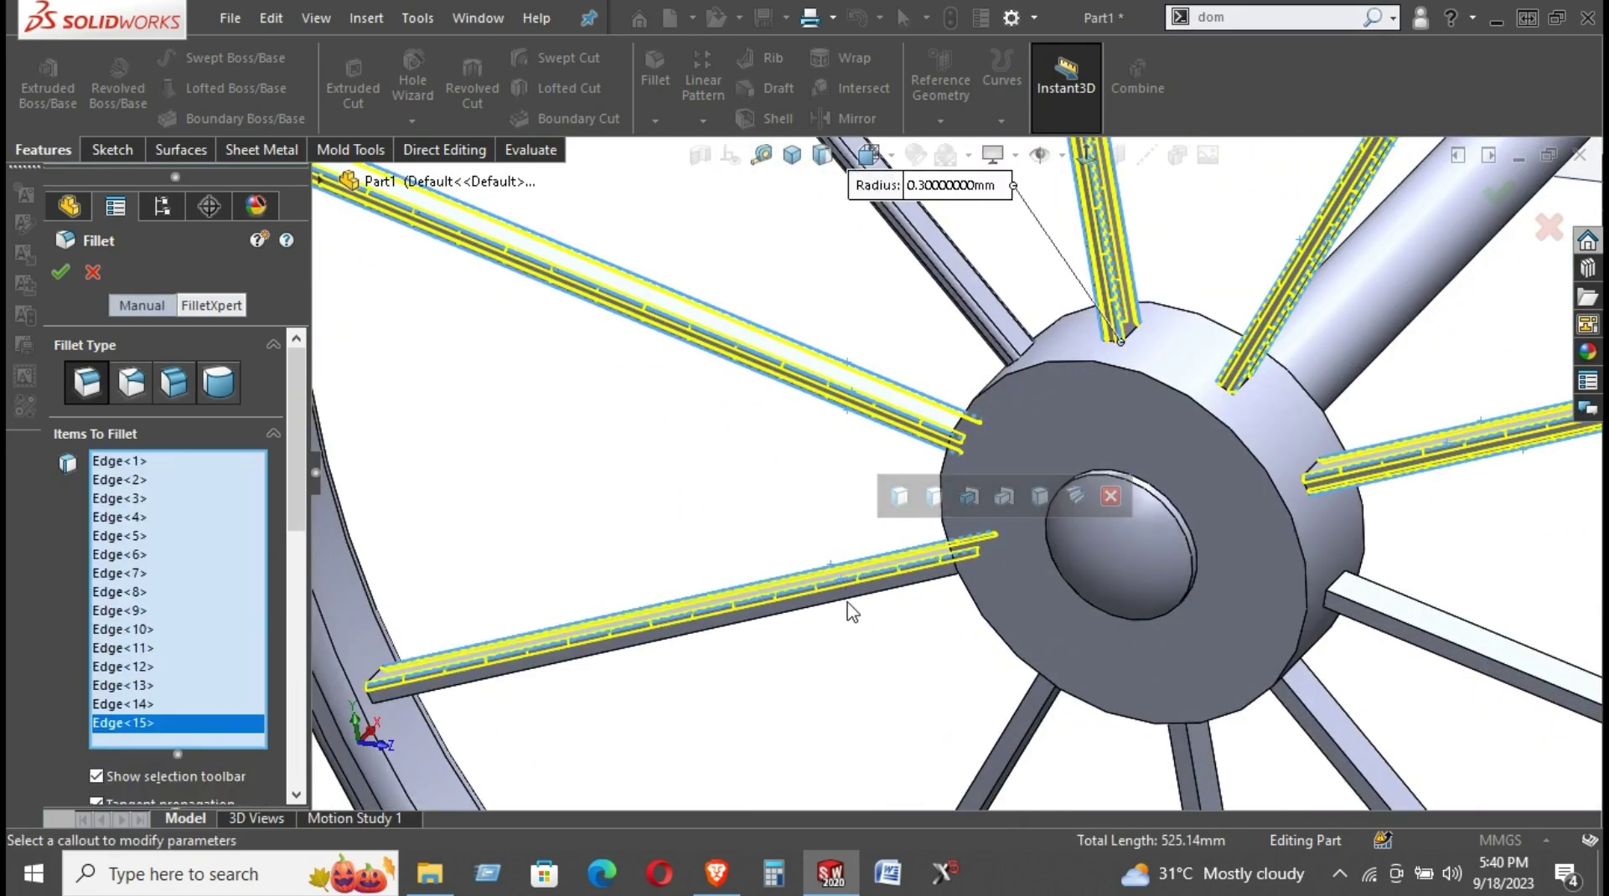
left_click(848, 600)
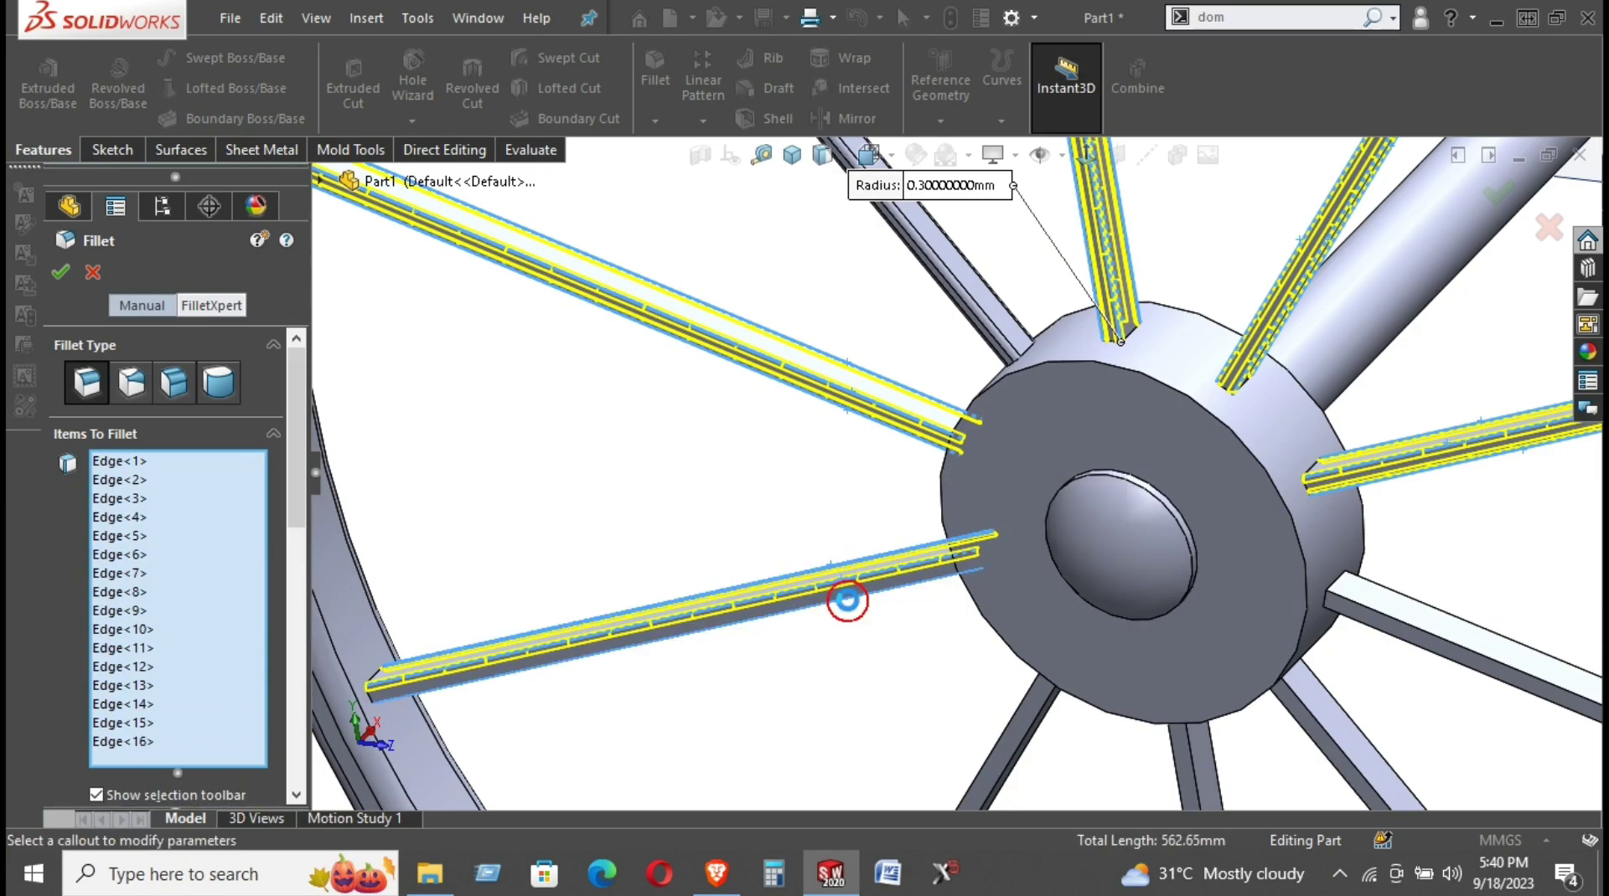
left_click(1016, 758)
left_click(1019, 759)
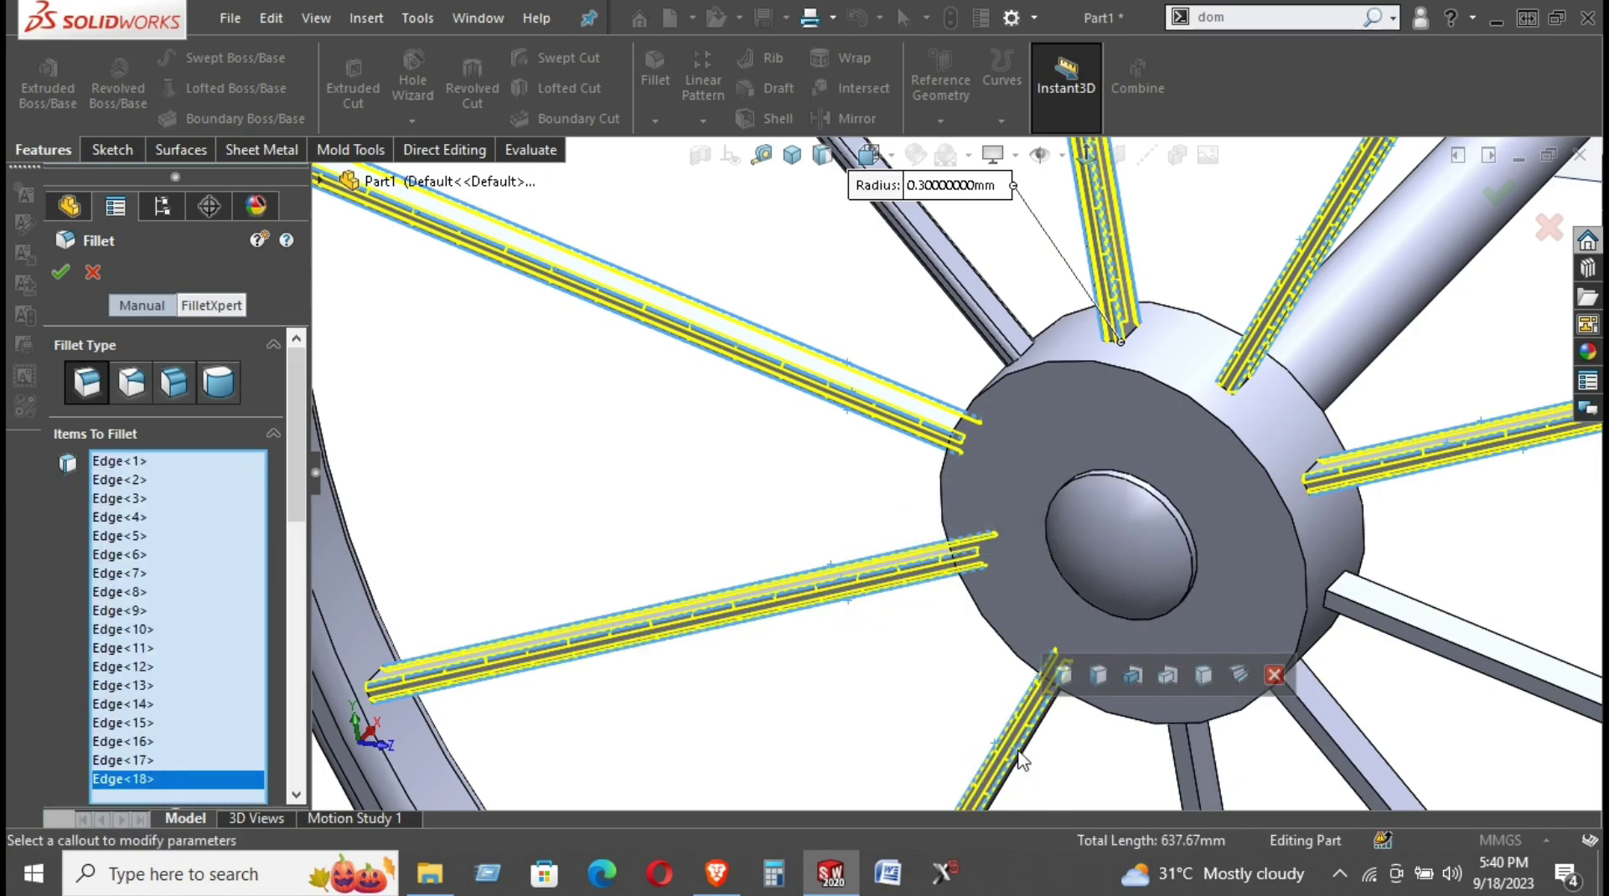
scroll(1019, 759, "down", 3)
scroll(1042, 763, "down", 5)
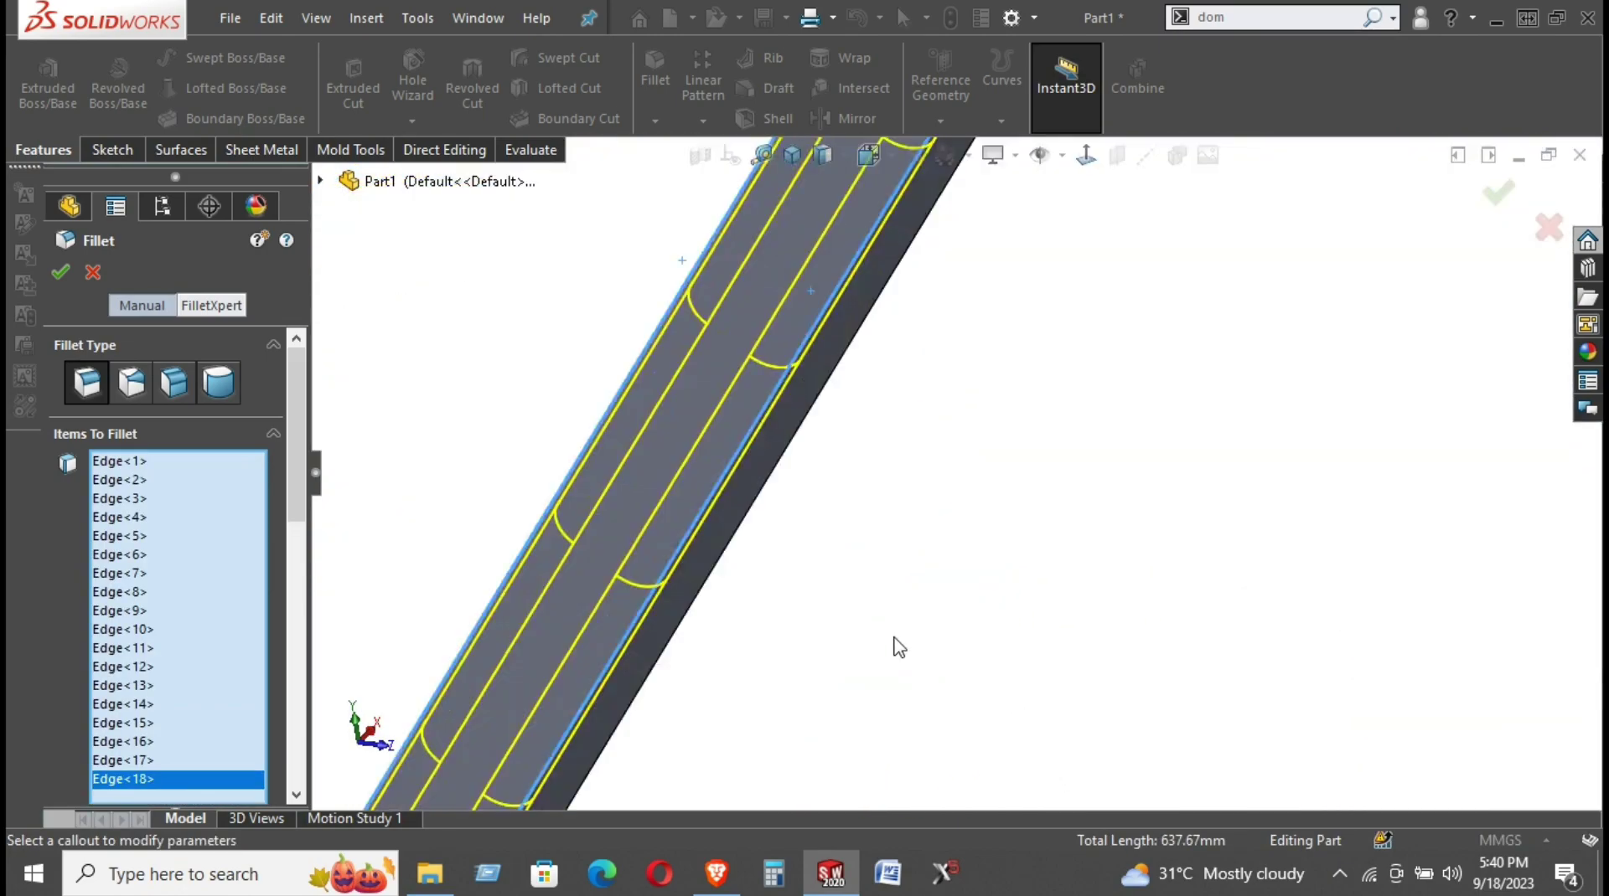
Add the edges of the right and upper spokes to the fillet selection
left_click(725, 559)
middle_click_drag(729, 562, 1001, 616)
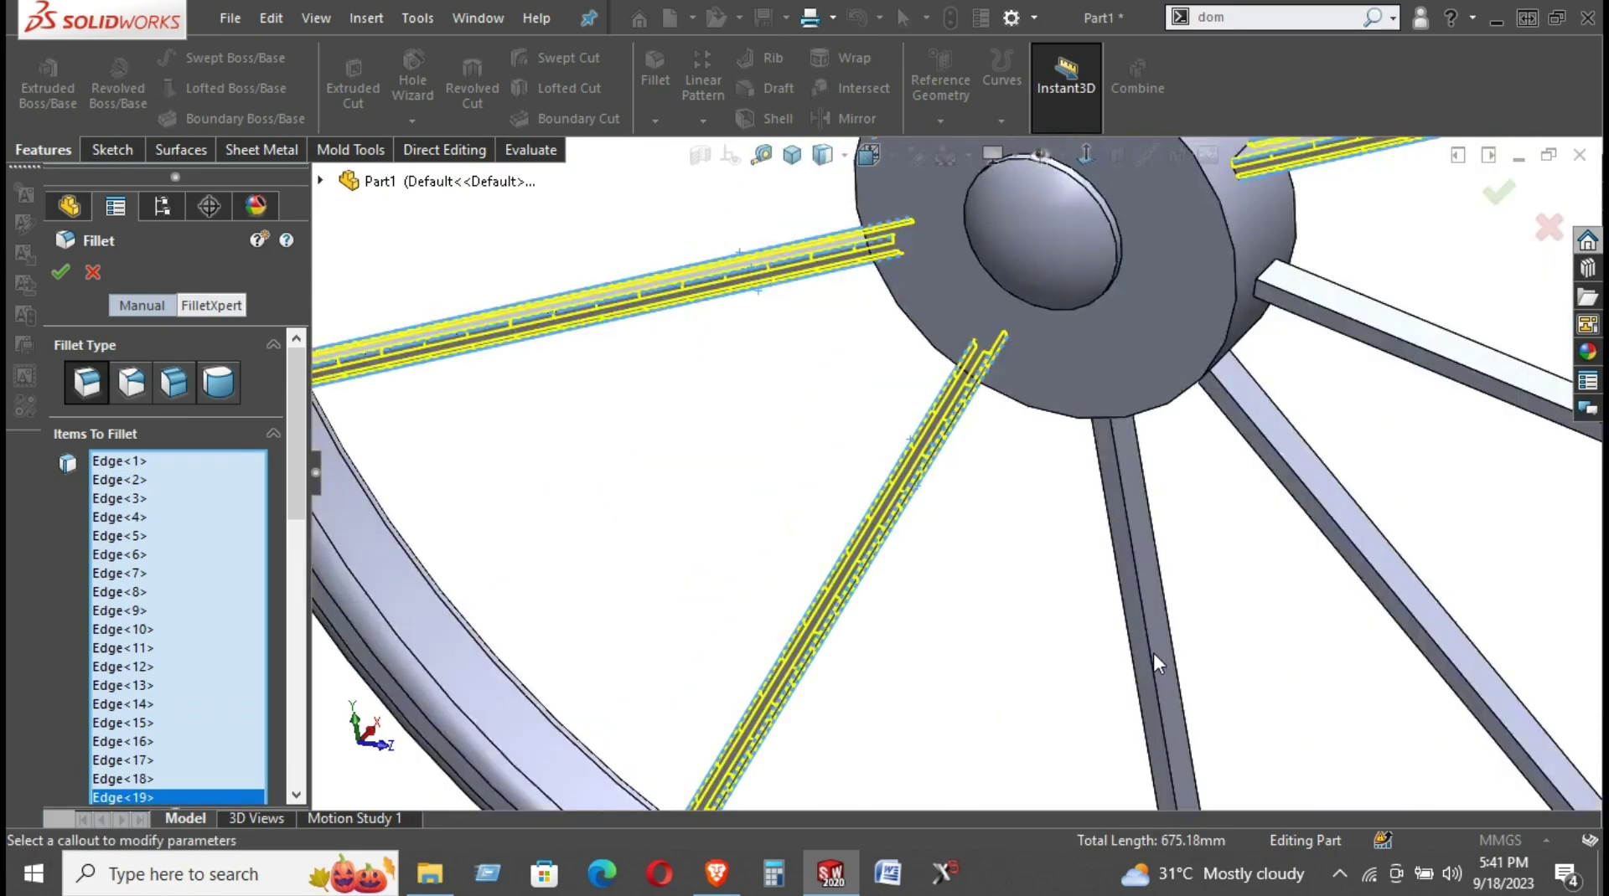
left_click(1148, 655)
scroll(1171, 668, "down", 3)
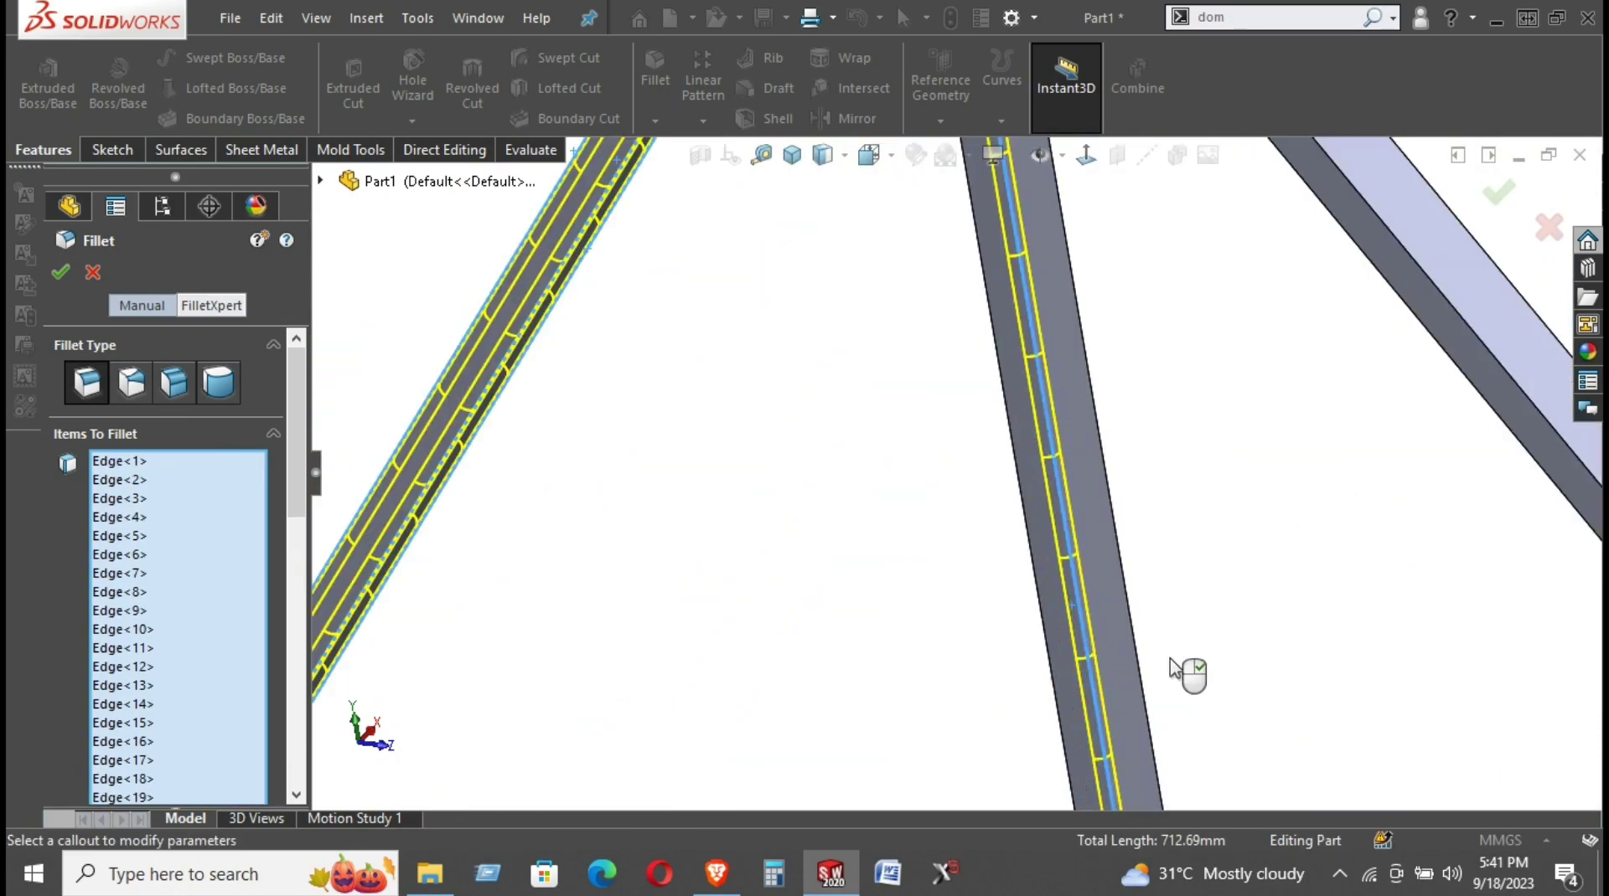
left_click(1050, 686)
left_click(1526, 400)
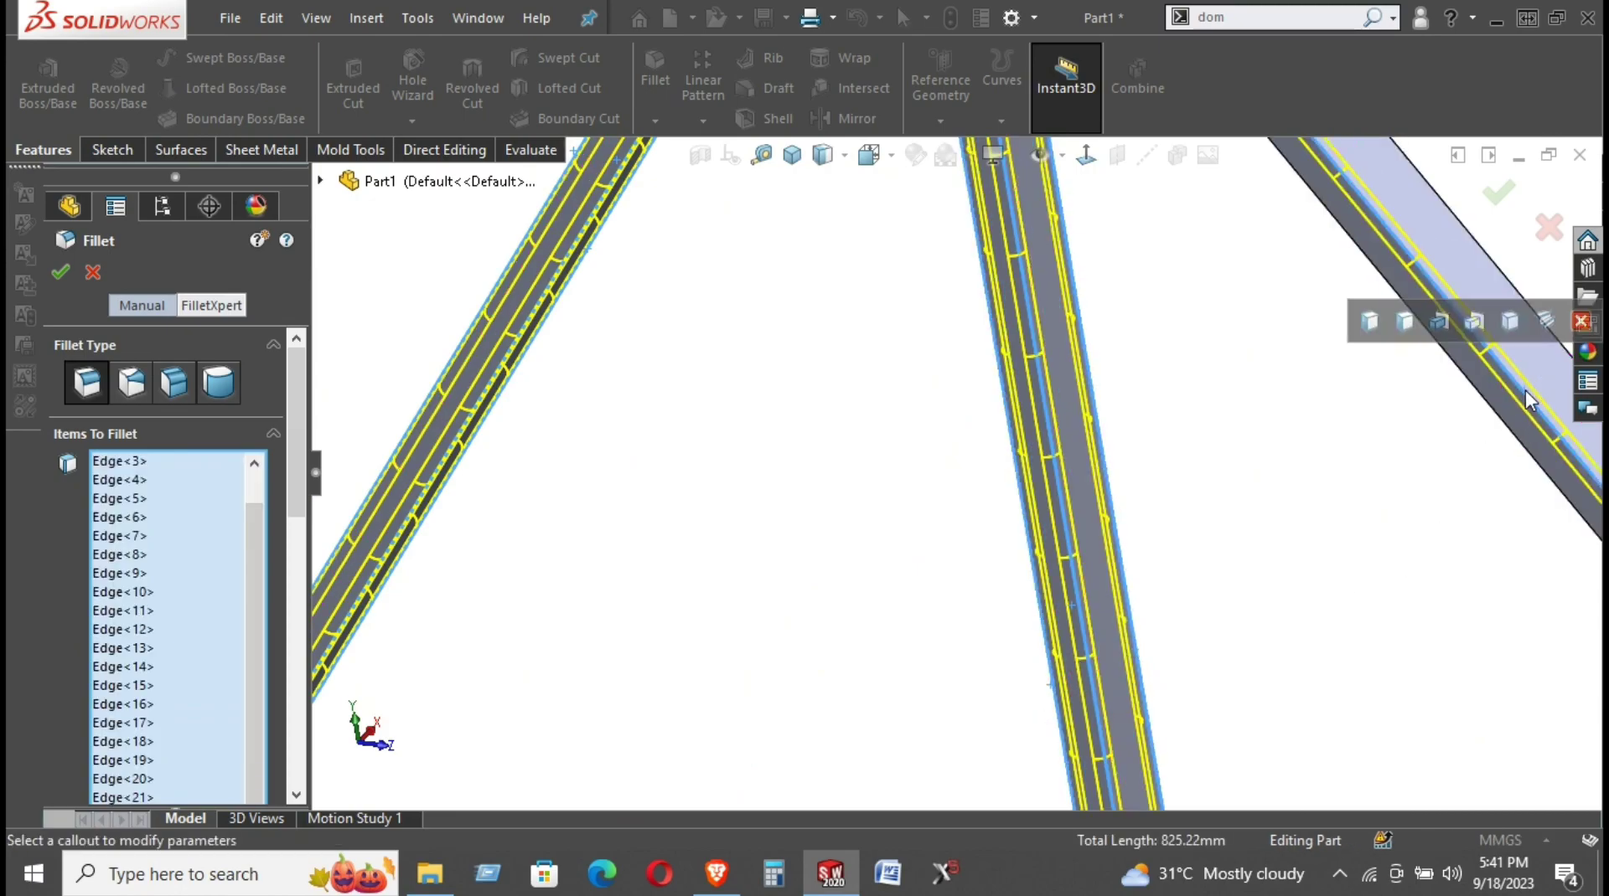
left_click(1502, 444)
scroll(1203, 564, "up", 3)
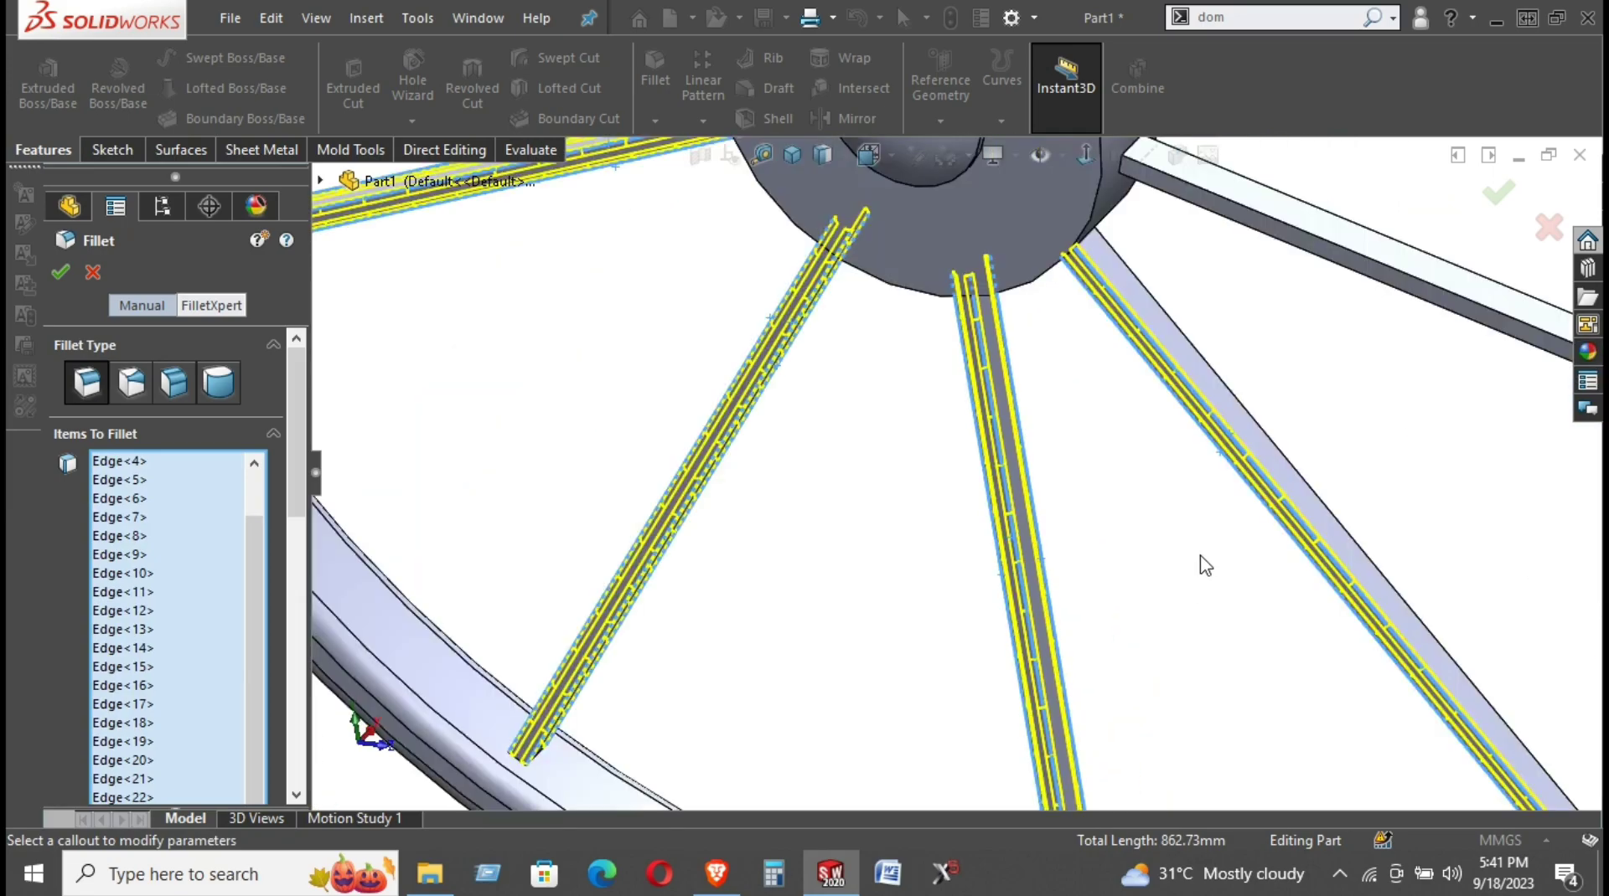
scroll(1203, 564, "down", 3)
left_click(1312, 425)
scroll(1190, 528, "up", 3)
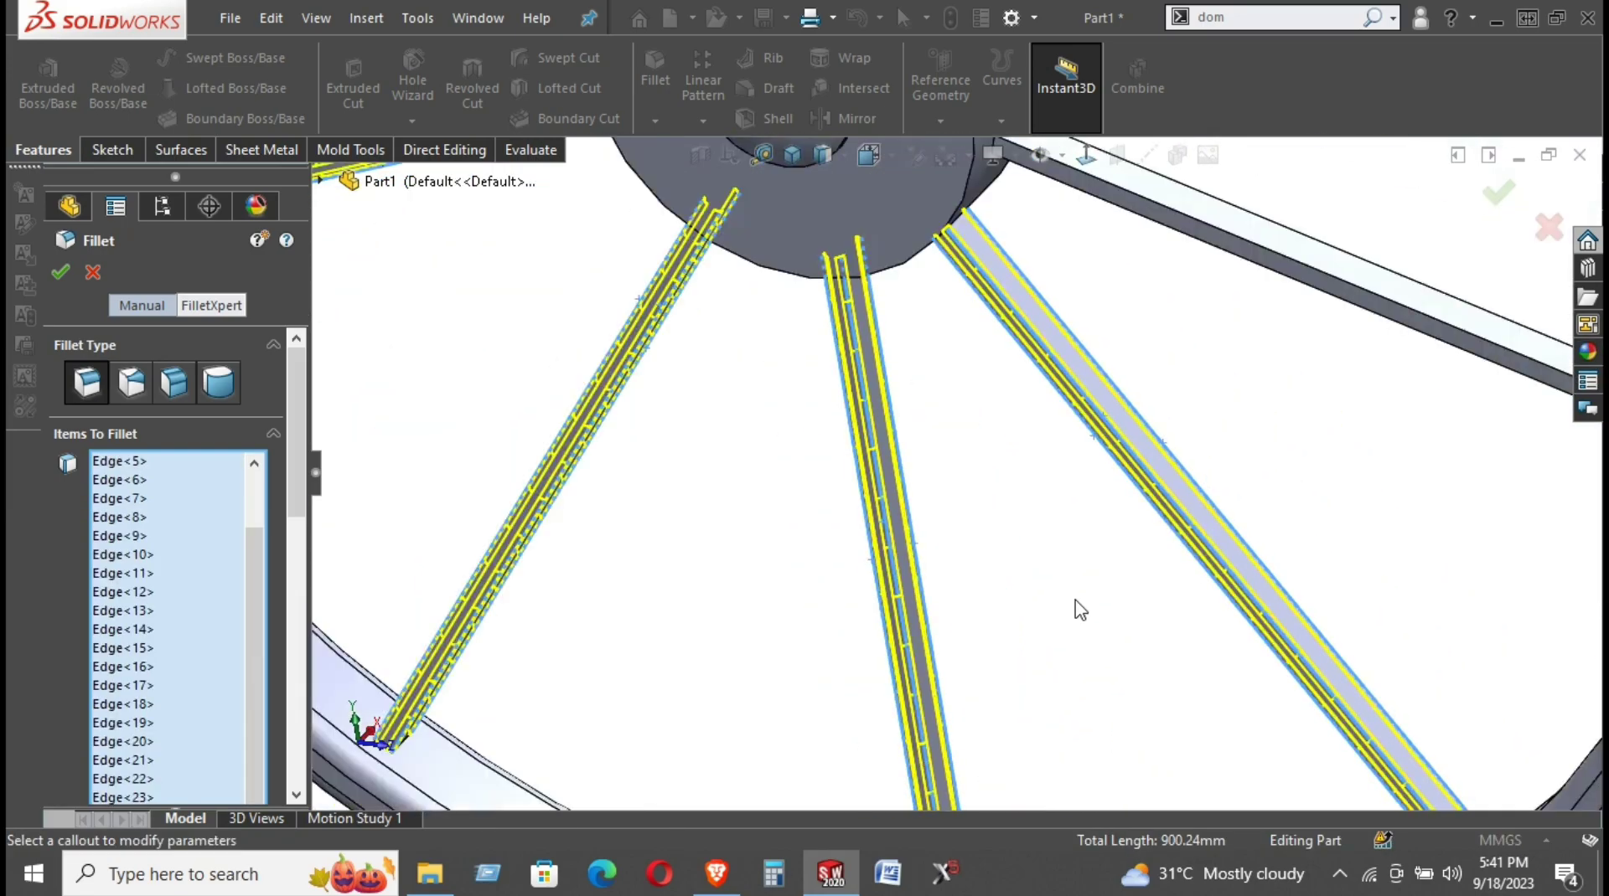
scroll(1214, 412, "down", 3)
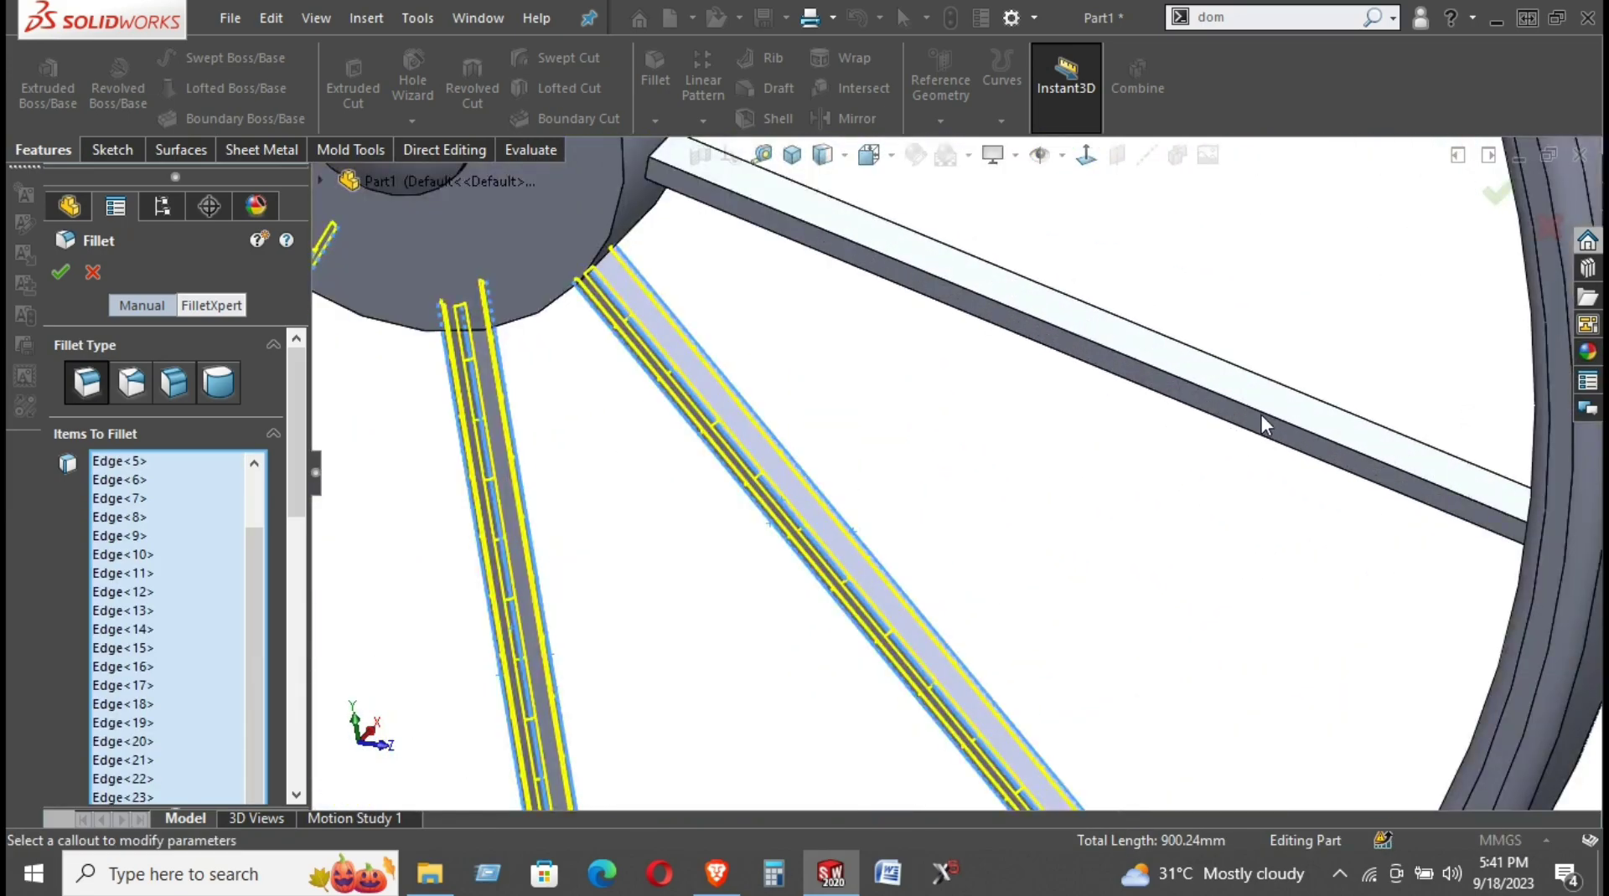
left_click(1261, 416)
left_click(1260, 438)
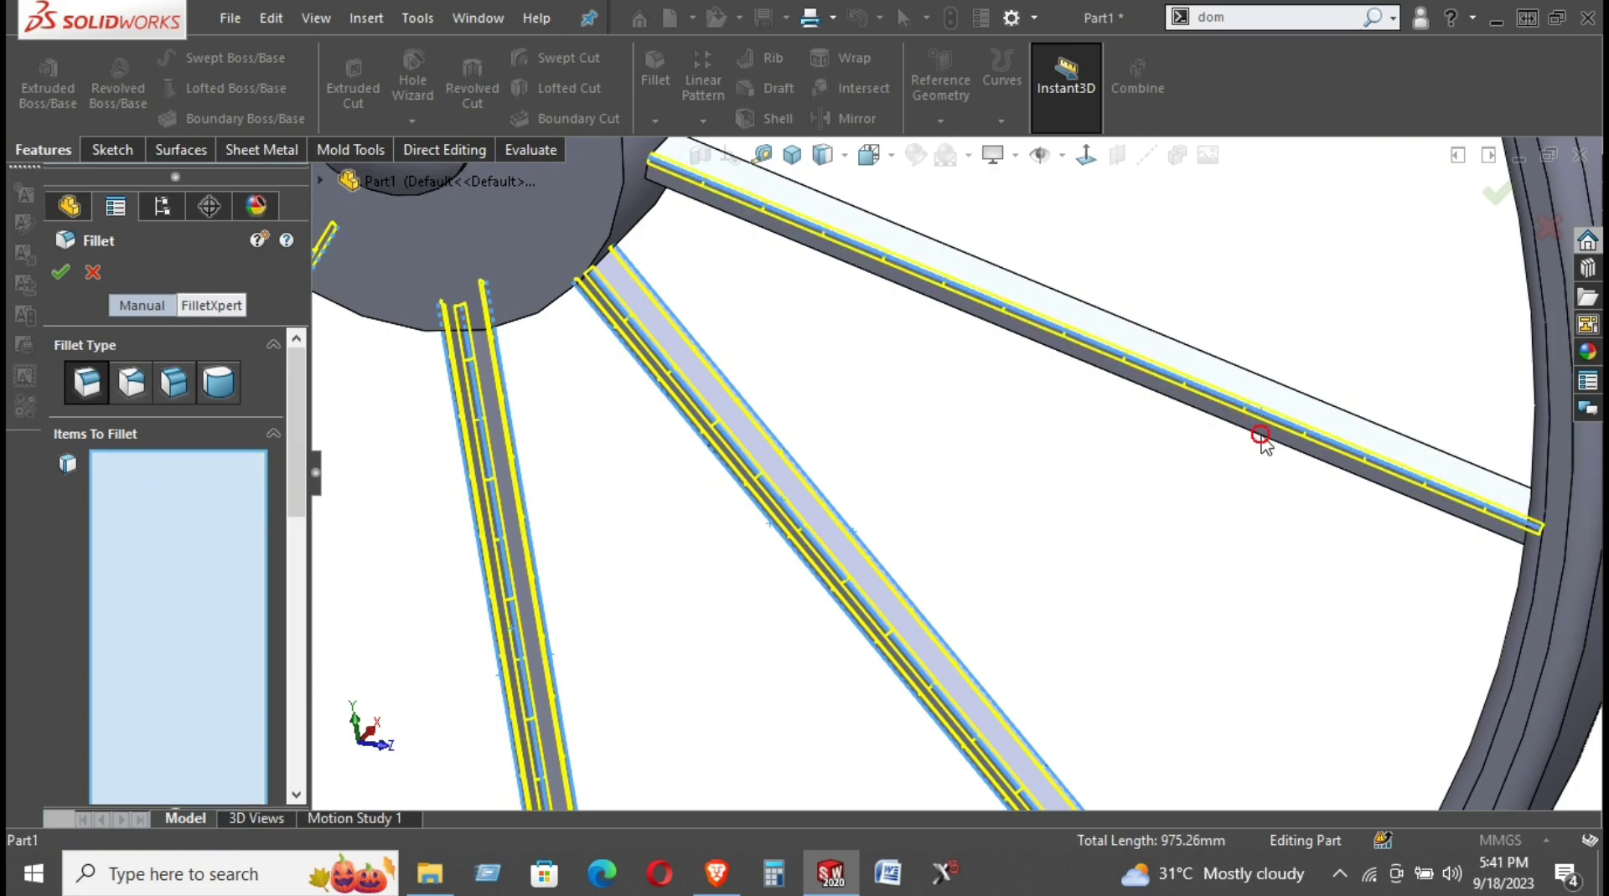
left_click(1286, 393)
scroll(1232, 567, "up", 2)
scroll(1203, 582, "up", 2)
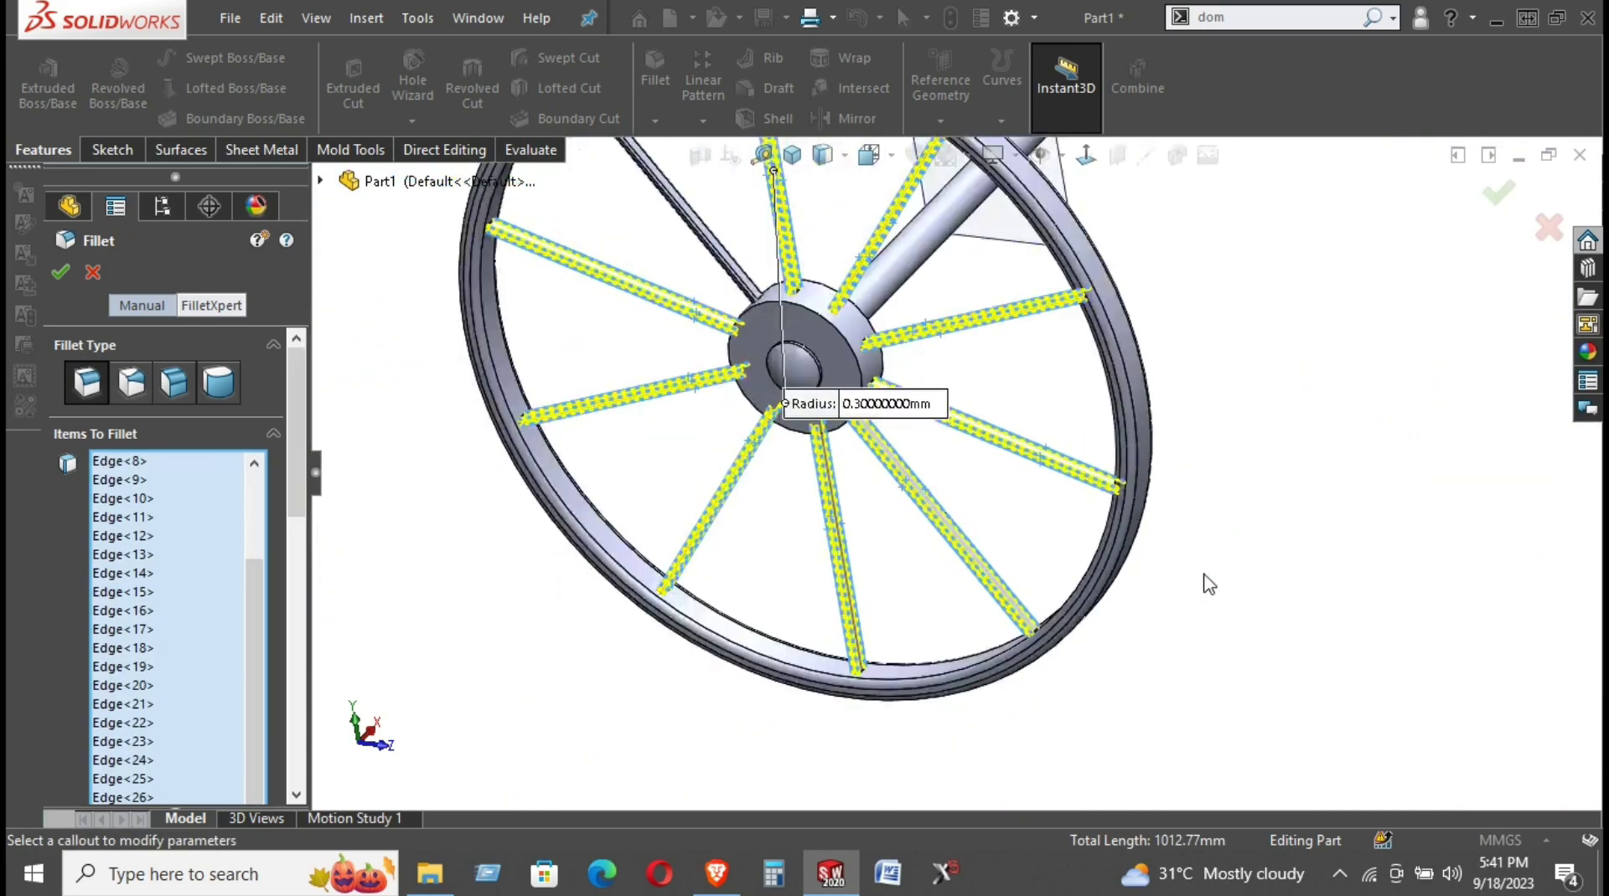
scroll(1016, 402, "down", 3)
scroll(1017, 402, "up", 3)
left_click(991, 456)
Add the diagonal, lower and lower-left spoke edges and apply the 0.3 mm fillet
mouse_move(991, 456)
middle_mouse_down()
mouse_move(735, 463)
mouse_move(907, 496)
mouse_move(855, 450)
middle_mouse_up()
scroll(907, 425, "down", 2)
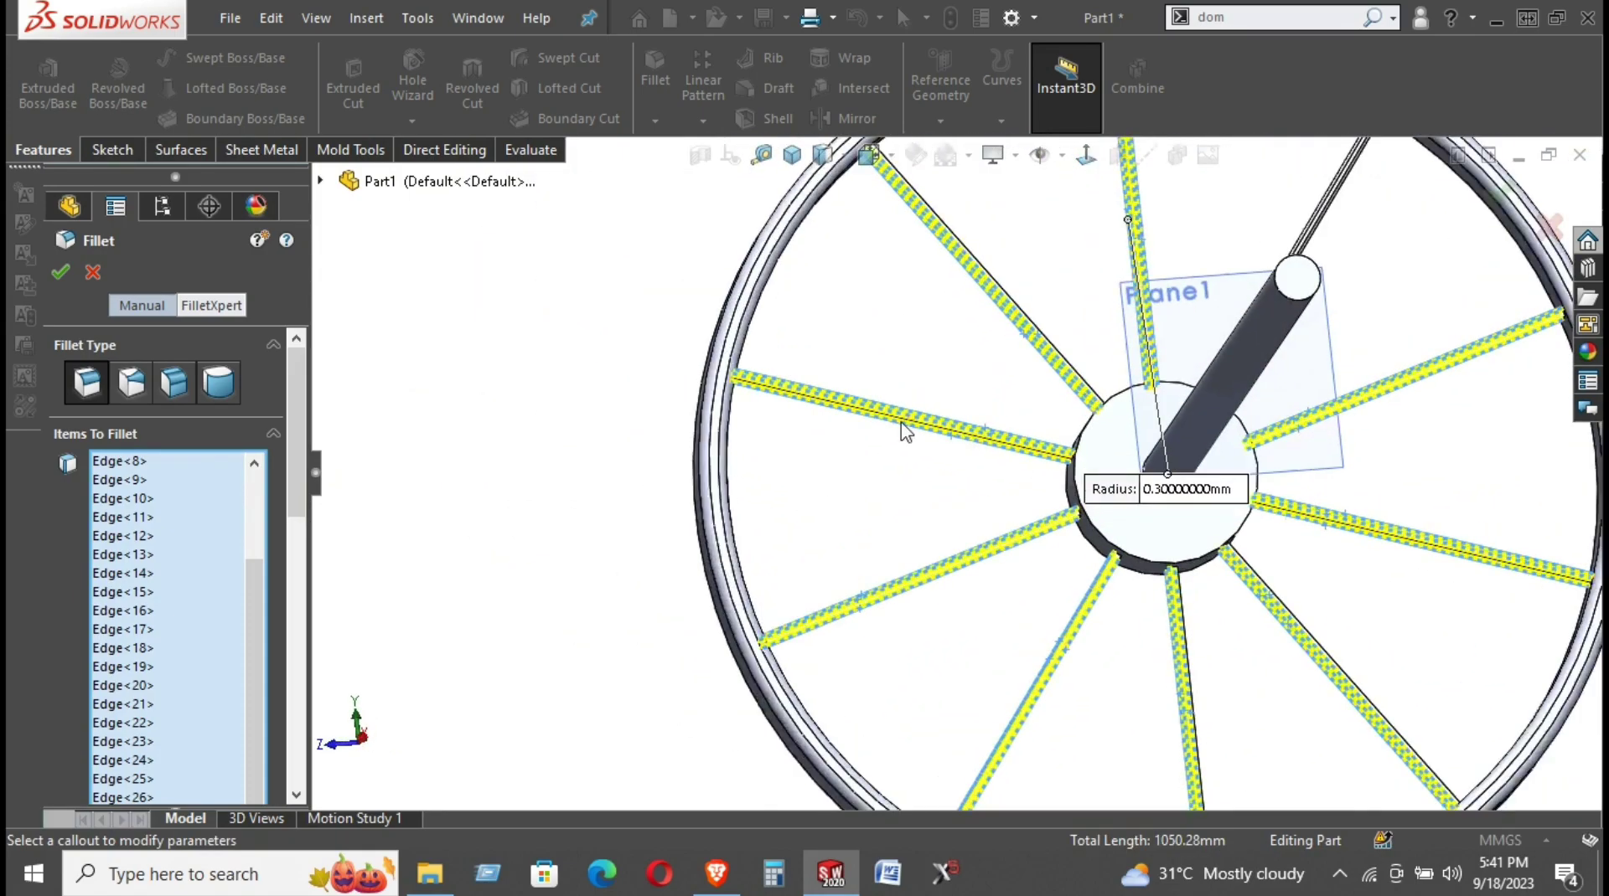
scroll(869, 317, "down", 3)
scroll(737, 287, "up", 3)
scroll(721, 384, "down", 5)
scroll(751, 428, "down", 1)
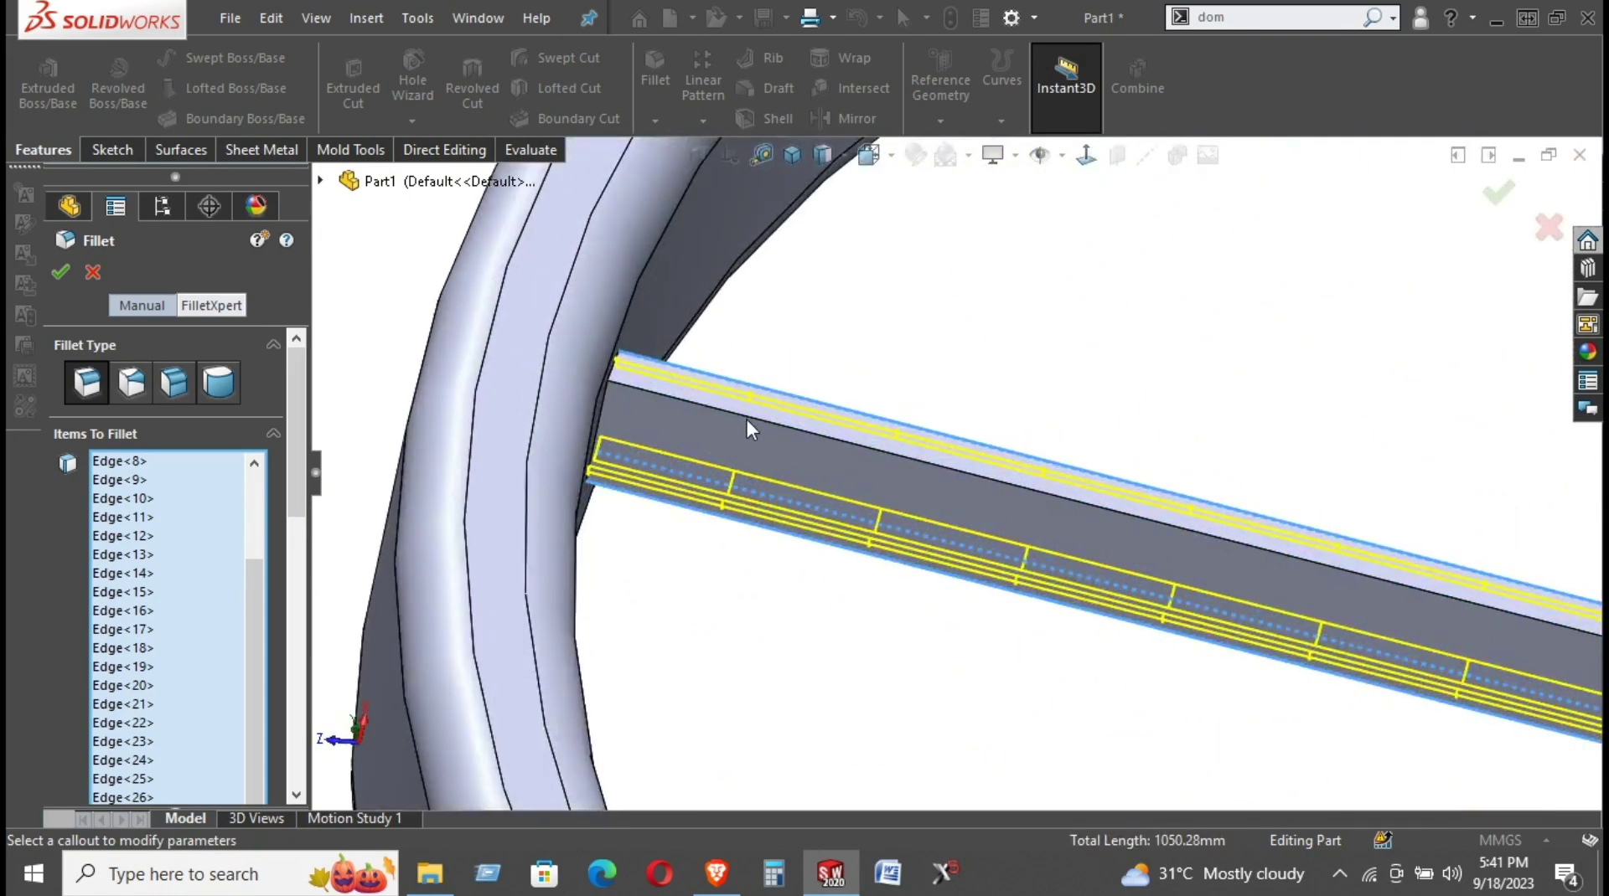
mouse_move(748, 426)
middle_mouse_down()
mouse_move(771, 557)
mouse_move(1273, 338)
middle_mouse_up()
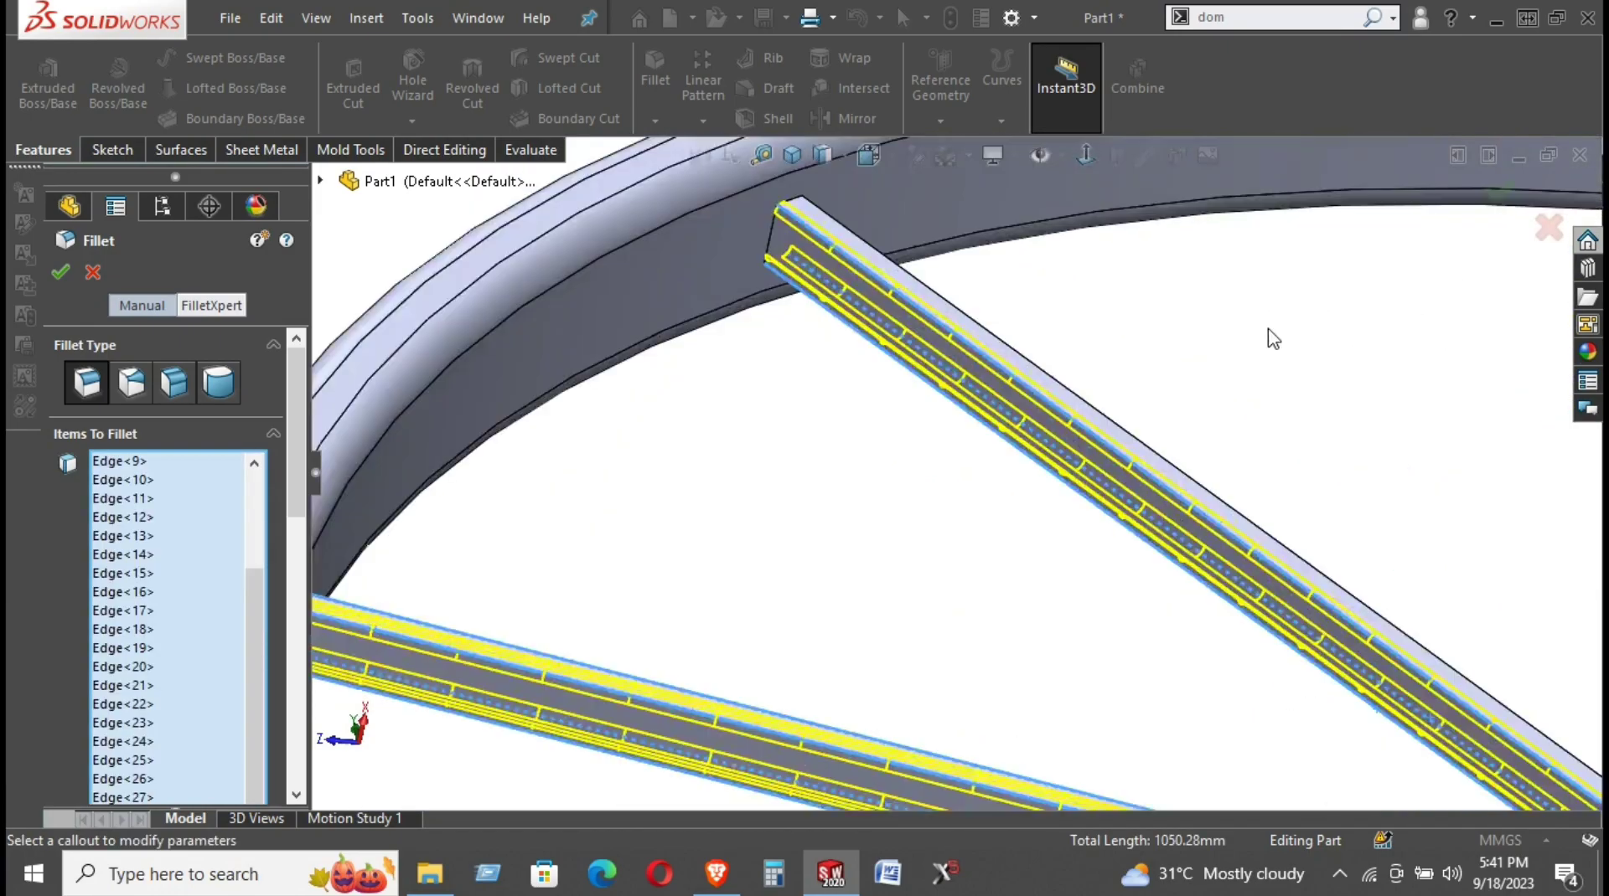
left_click(1094, 411)
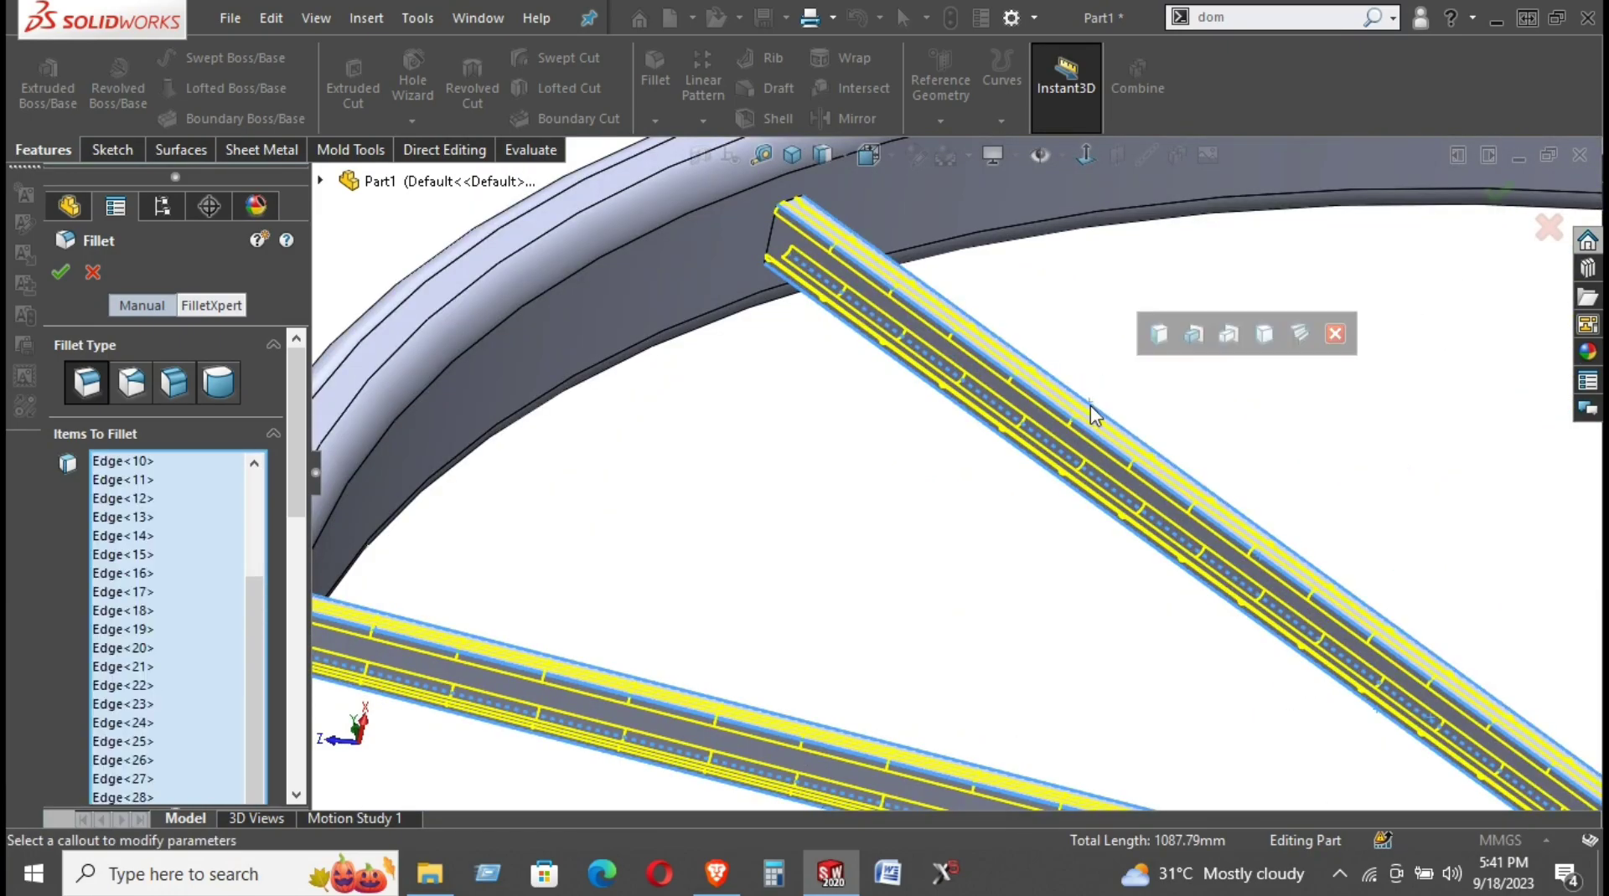
scroll(1173, 435, "up", 3)
scroll(1257, 465, "up", 2)
scroll(1294, 474, "down", 1)
scroll(1295, 519, "down", 2)
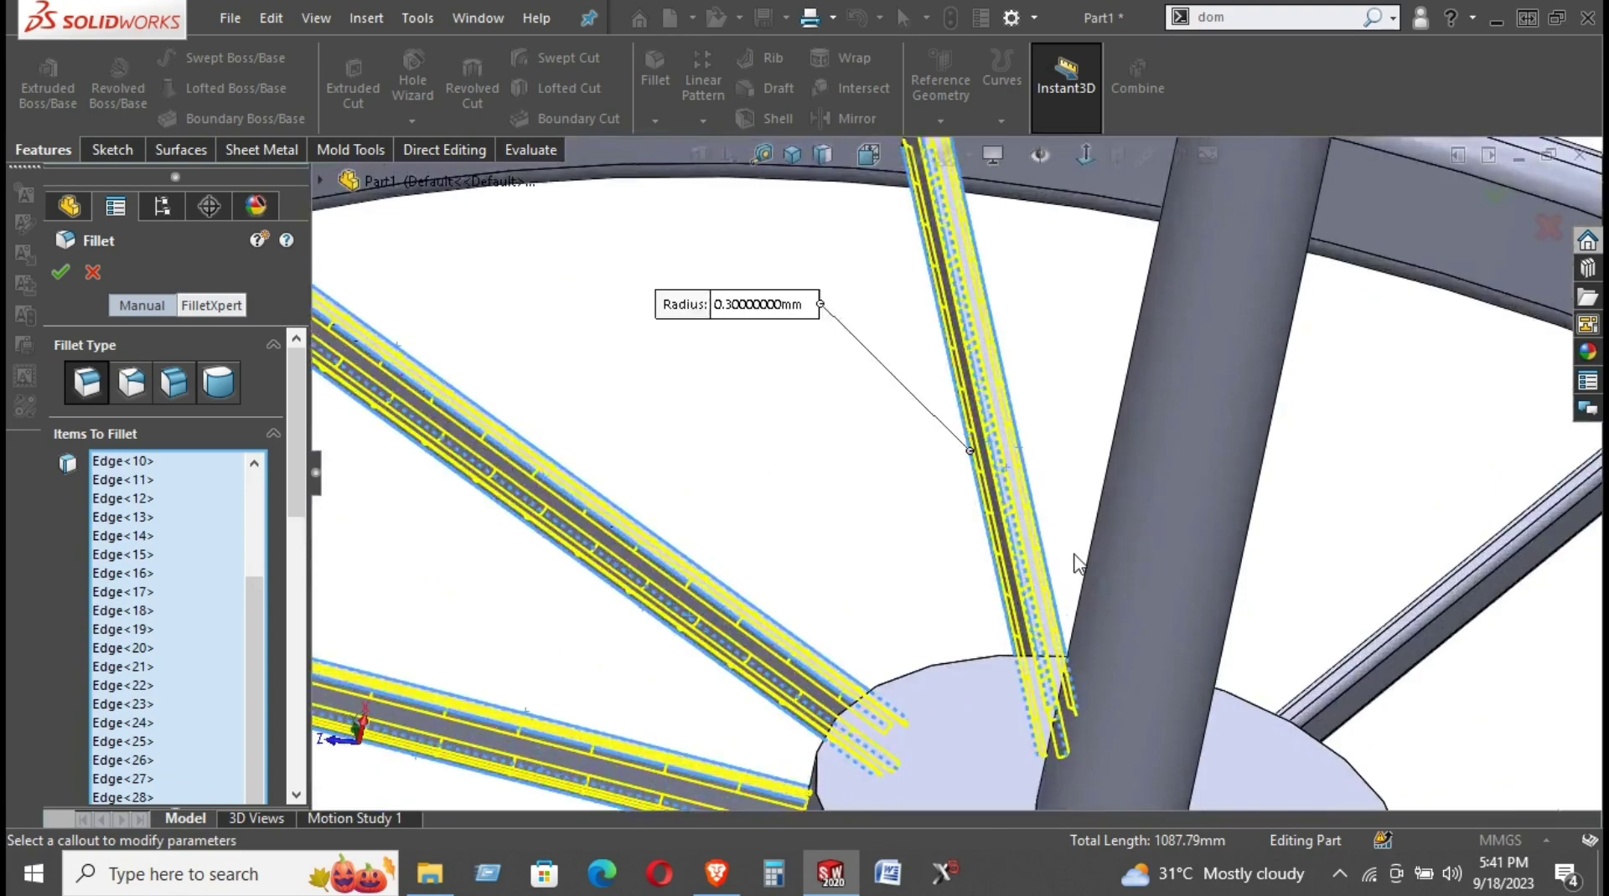
scroll(1294, 570, "down", 1)
scroll(1294, 612, "down", 2)
scroll(1294, 612, "down", 1)
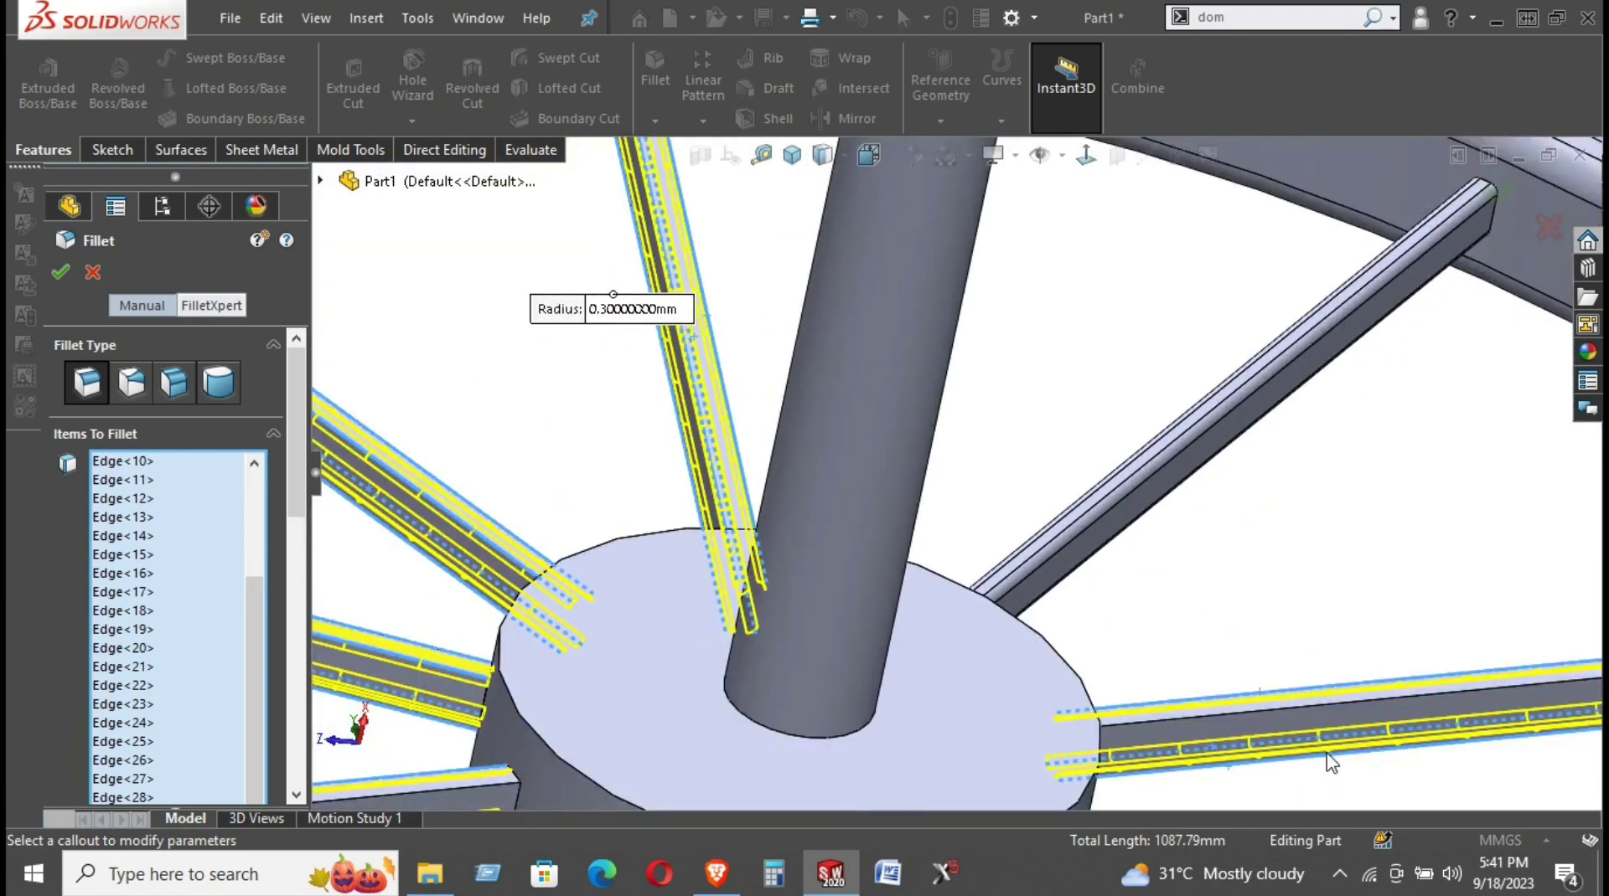
scroll(1331, 763, "down", 1)
left_click(1262, 658)
scroll(1202, 560, "up", 3)
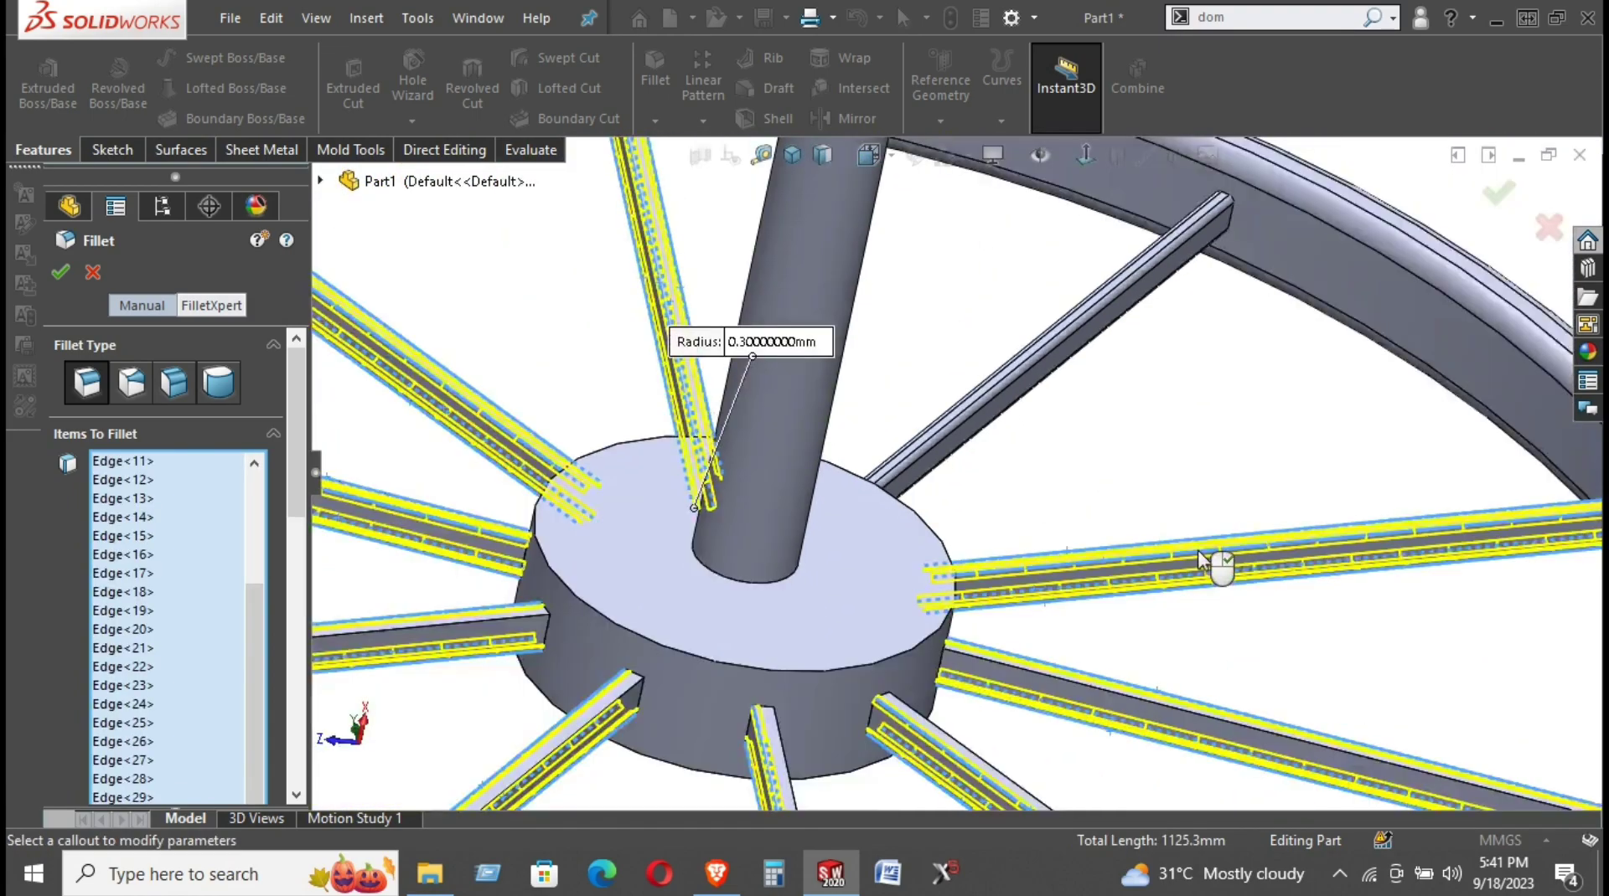
scroll(1173, 620, "up", 1)
scroll(1129, 647, "down", 3)
left_click(1132, 645)
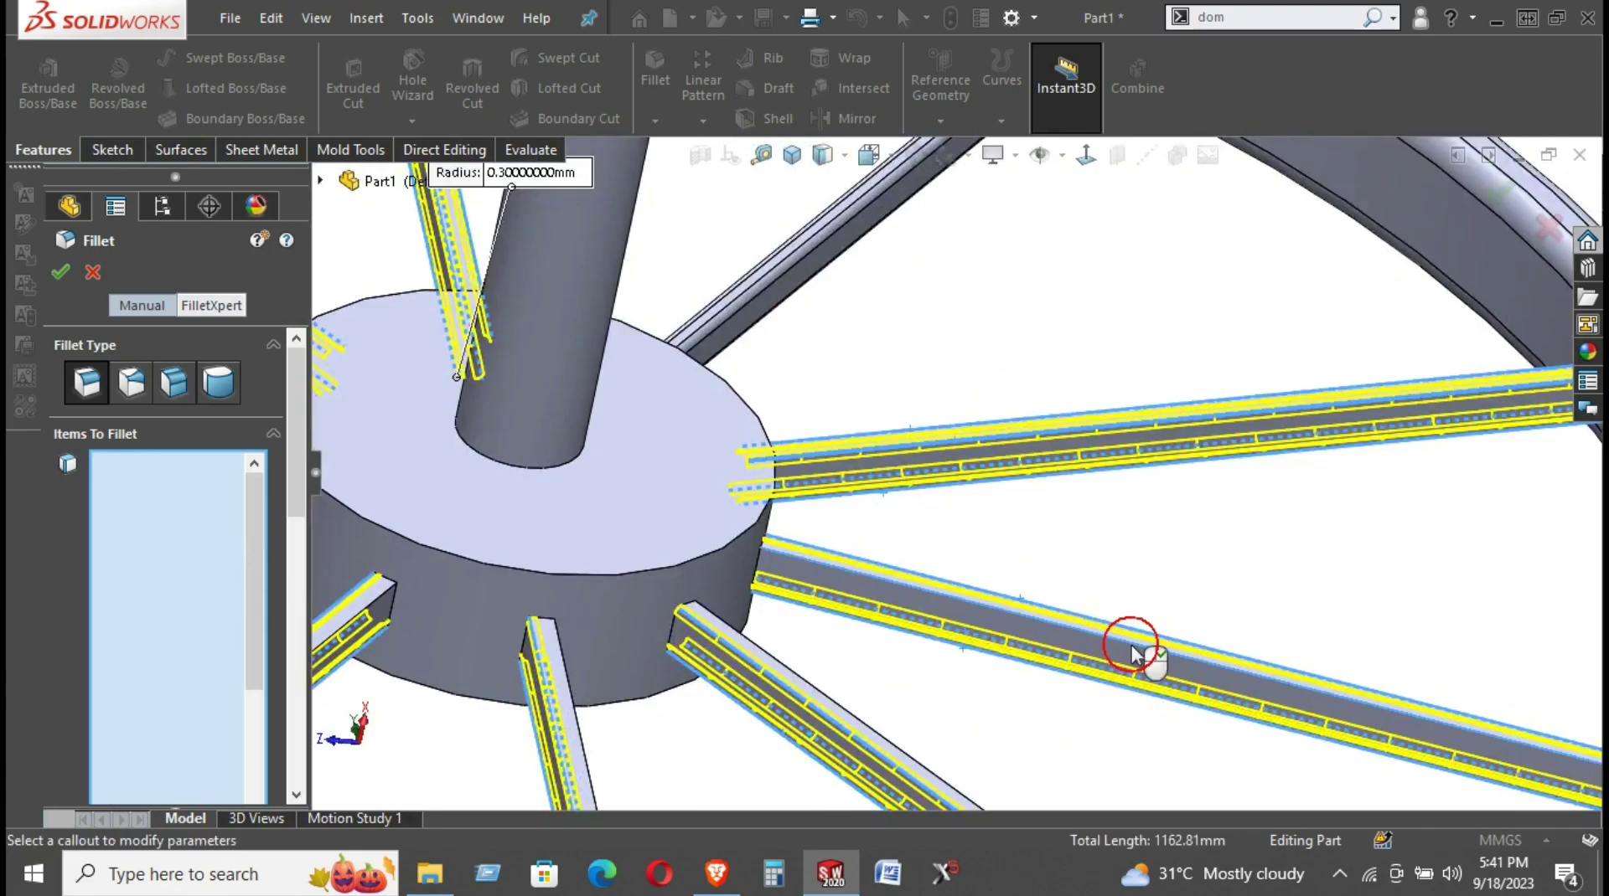
scroll(1133, 658, "up", 3)
scroll(901, 633, "down", 3)
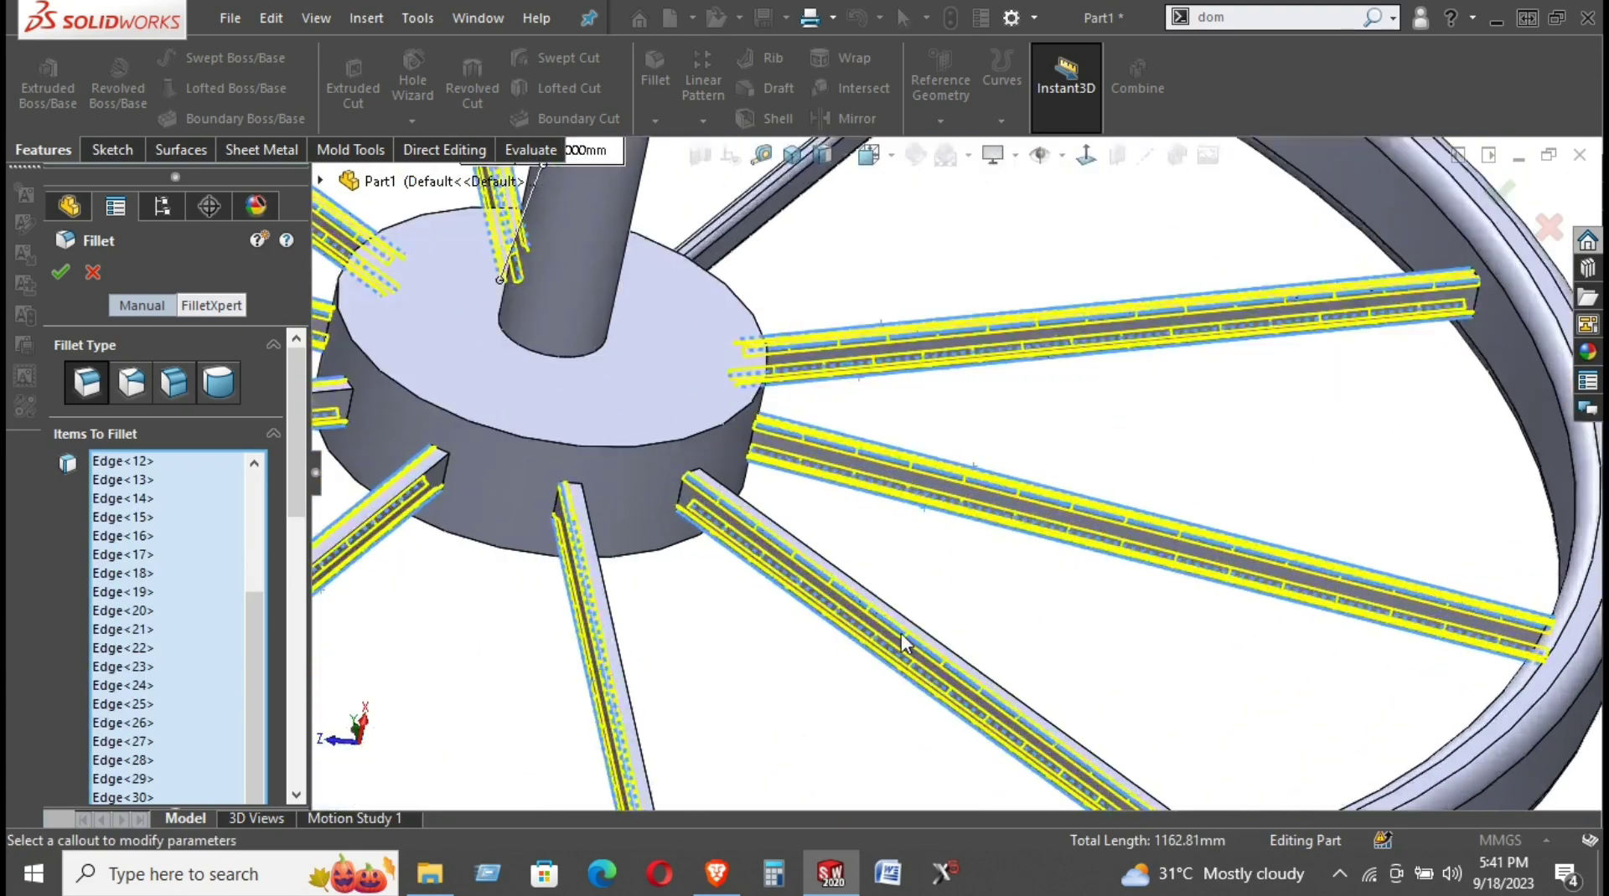
left_click(830, 570)
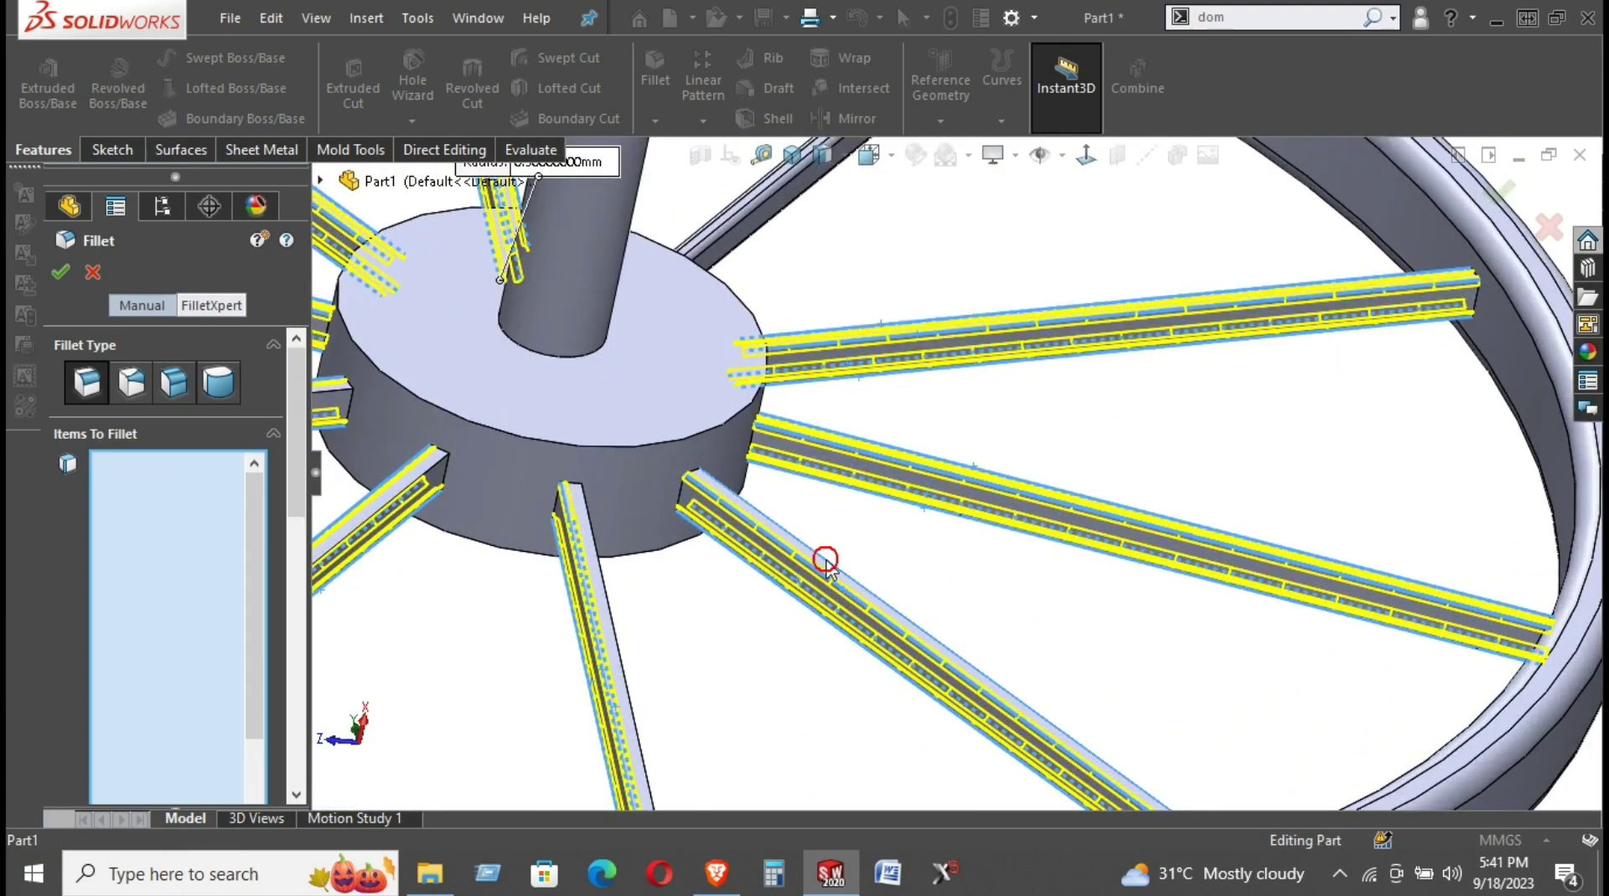
left_click(630, 666)
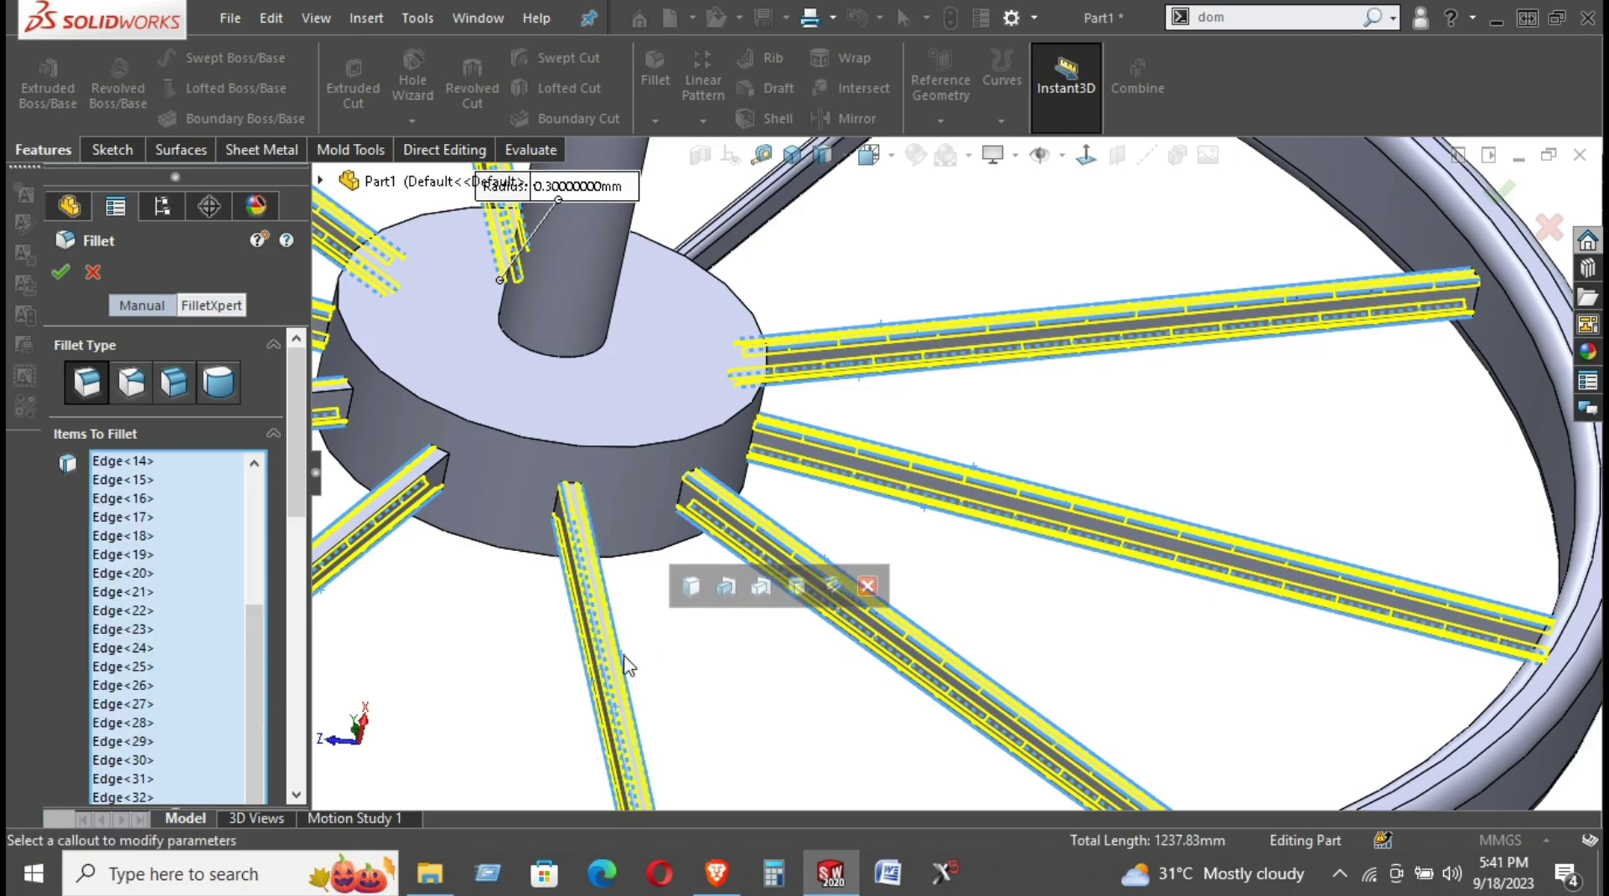
left_click(429, 467)
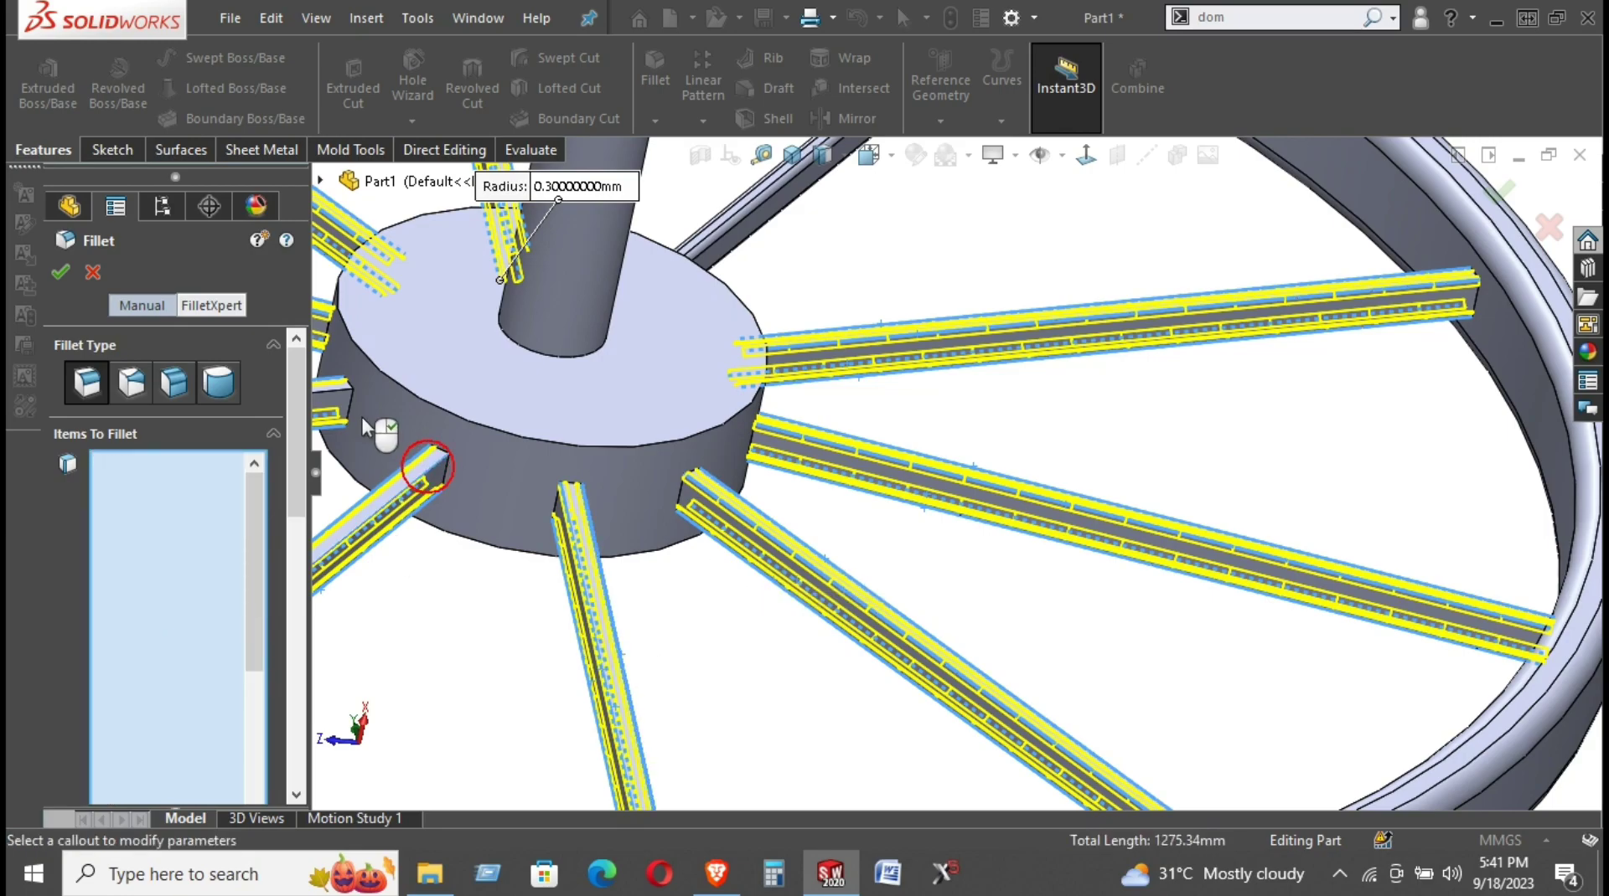
left_click(336, 395)
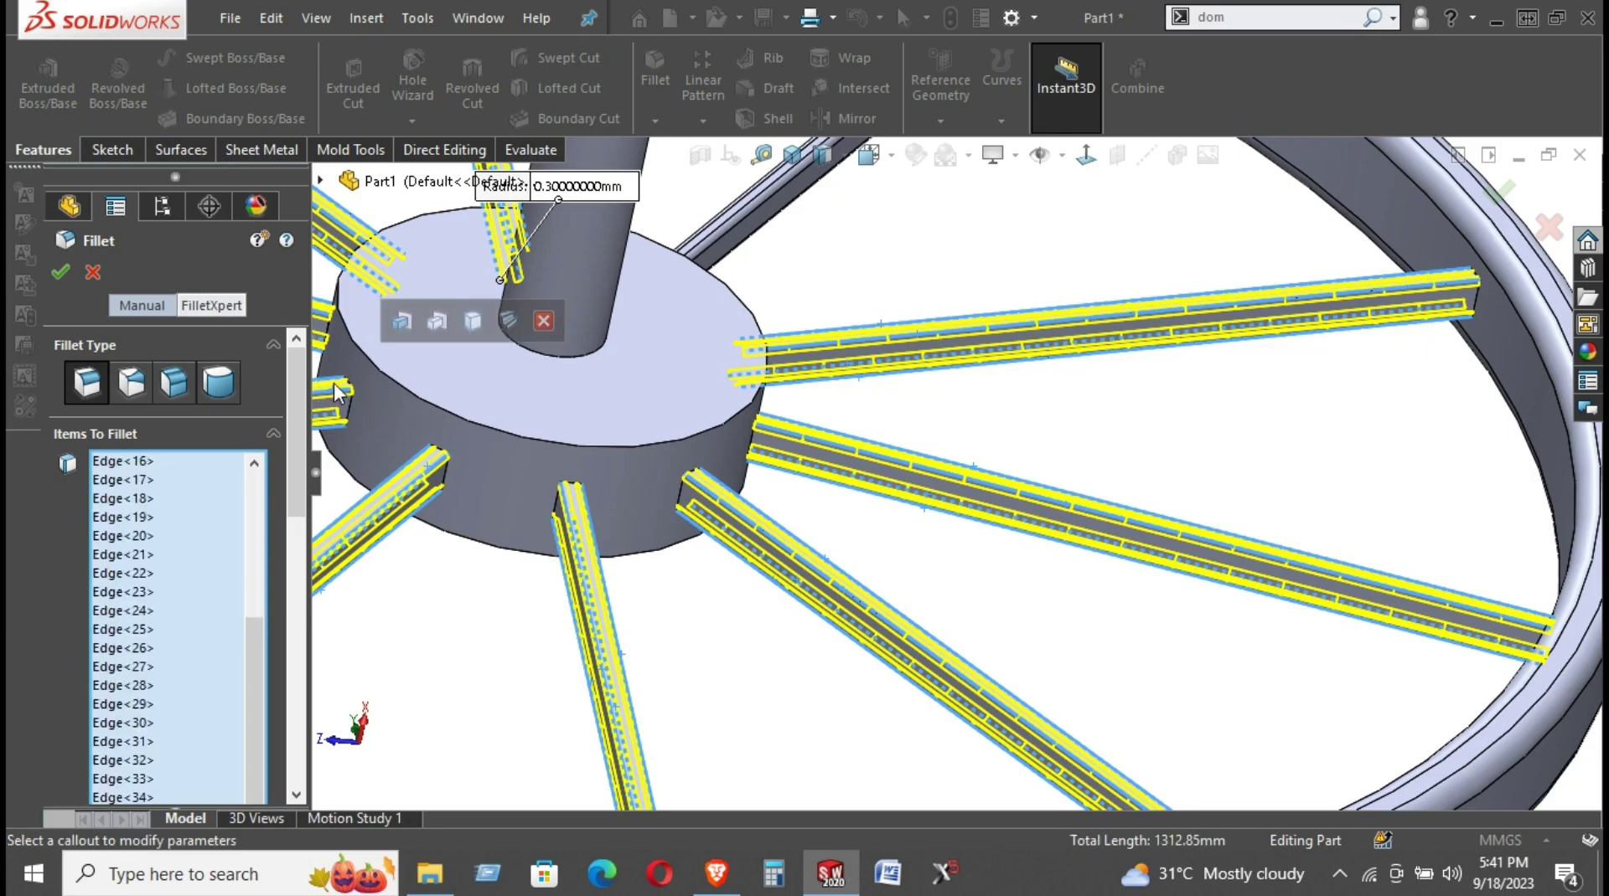
scroll(659, 402, "up", 5)
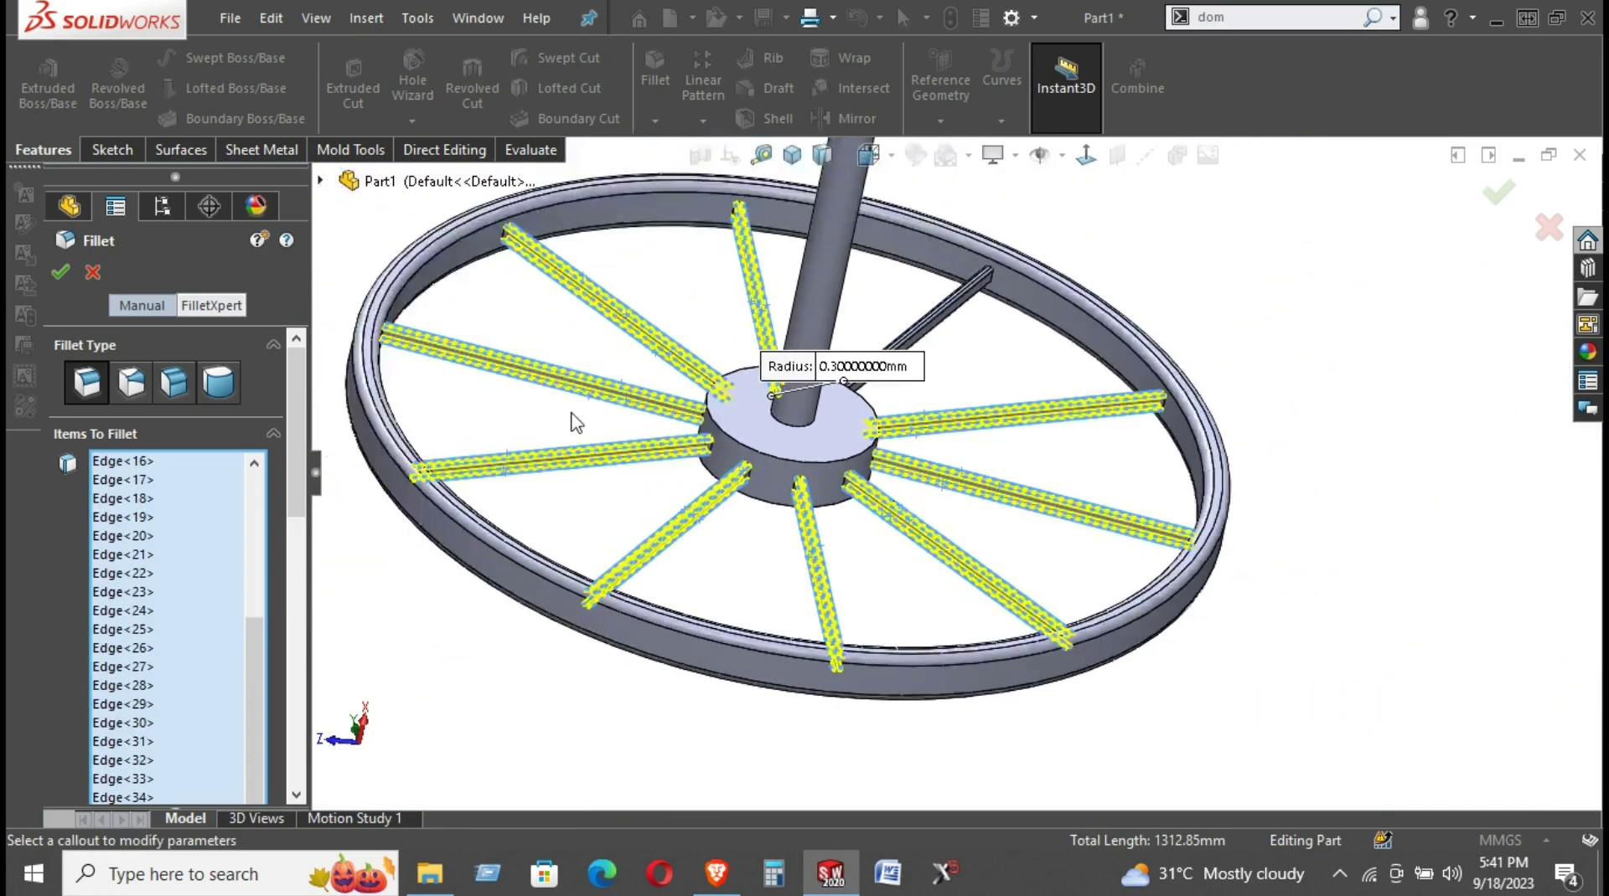
left_click(59, 276)
Save the part as Part1.SLDPRT inside a new 'kolom dani' folder under SolidWorks
scroll(852, 463, "up", 3)
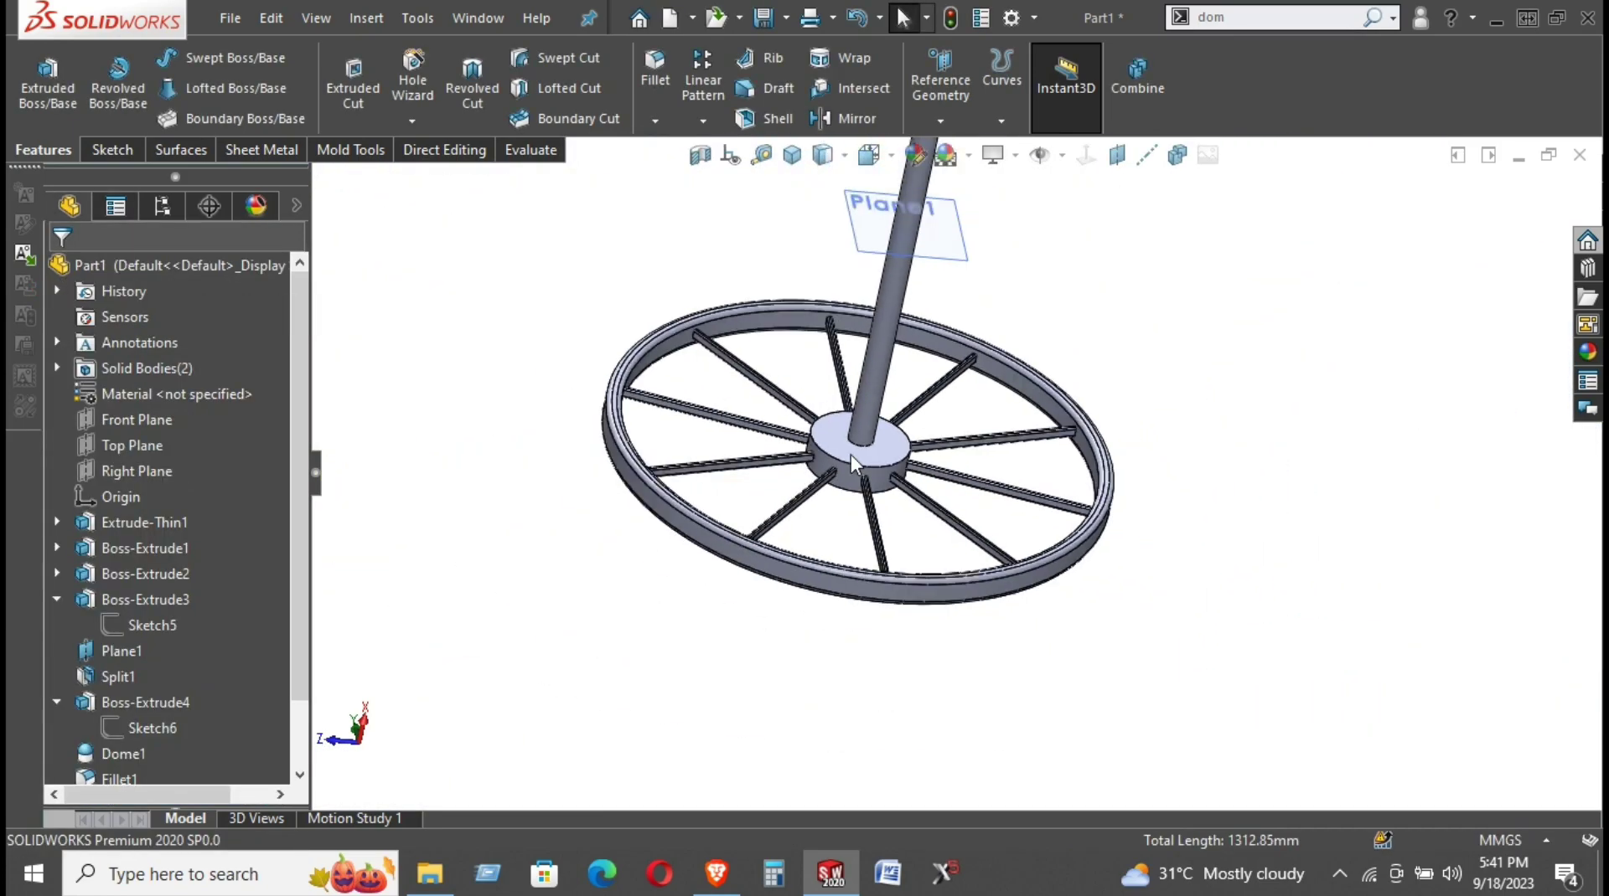
scroll(852, 463, "down", 3)
scroll(852, 463, "down", 5)
mouse_move(852, 464)
middle_mouse_down()
mouse_move(936, 147)
mouse_move(794, 27)
middle_mouse_up()
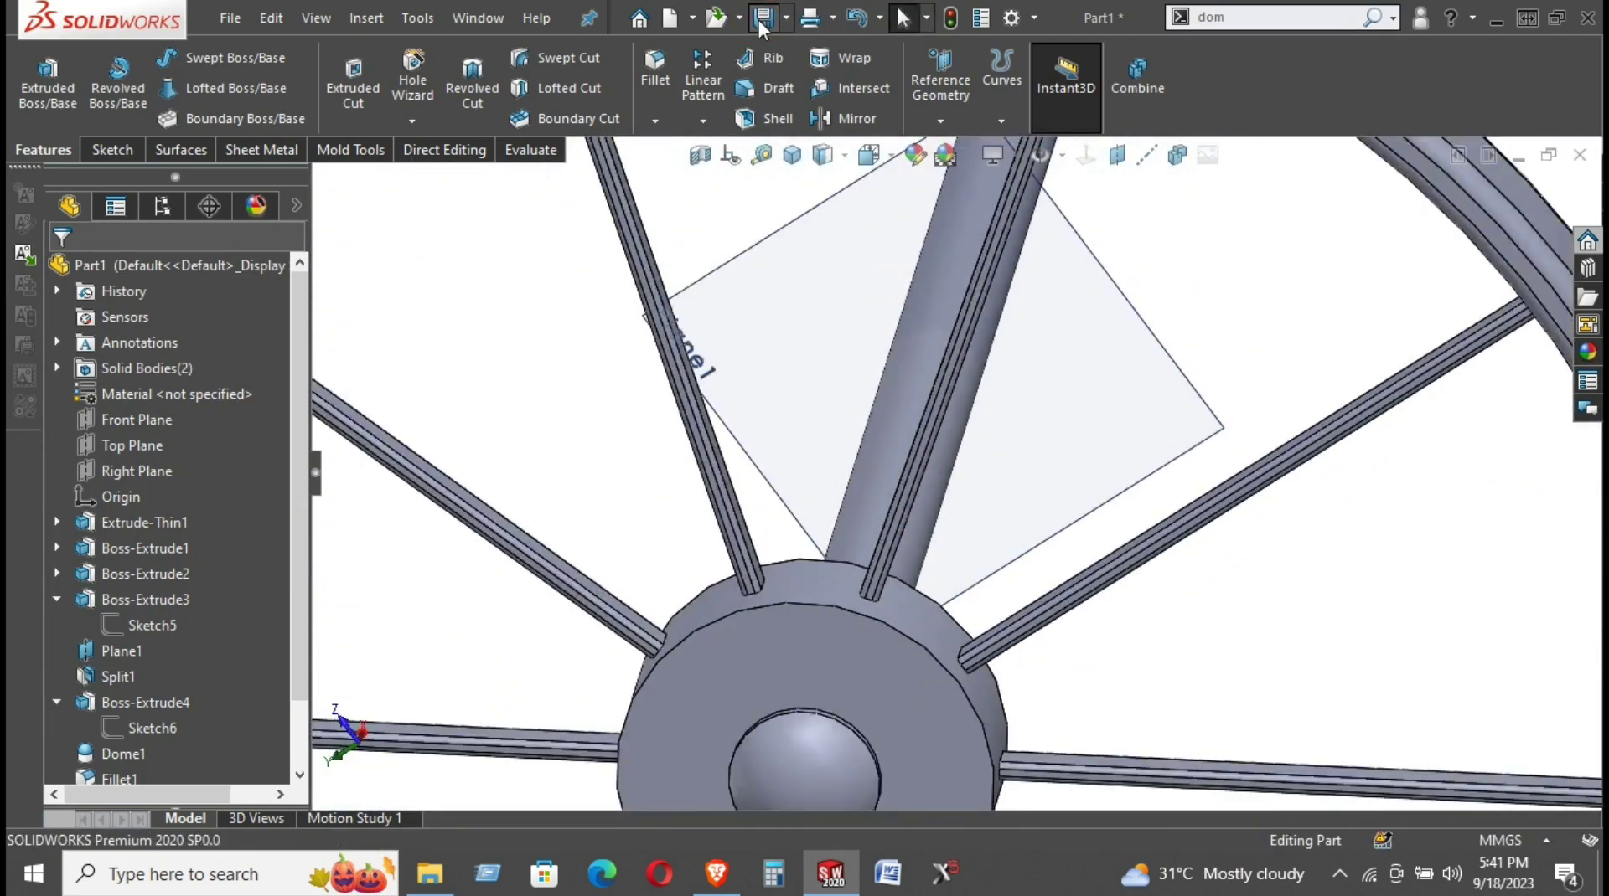
left_click(763, 21)
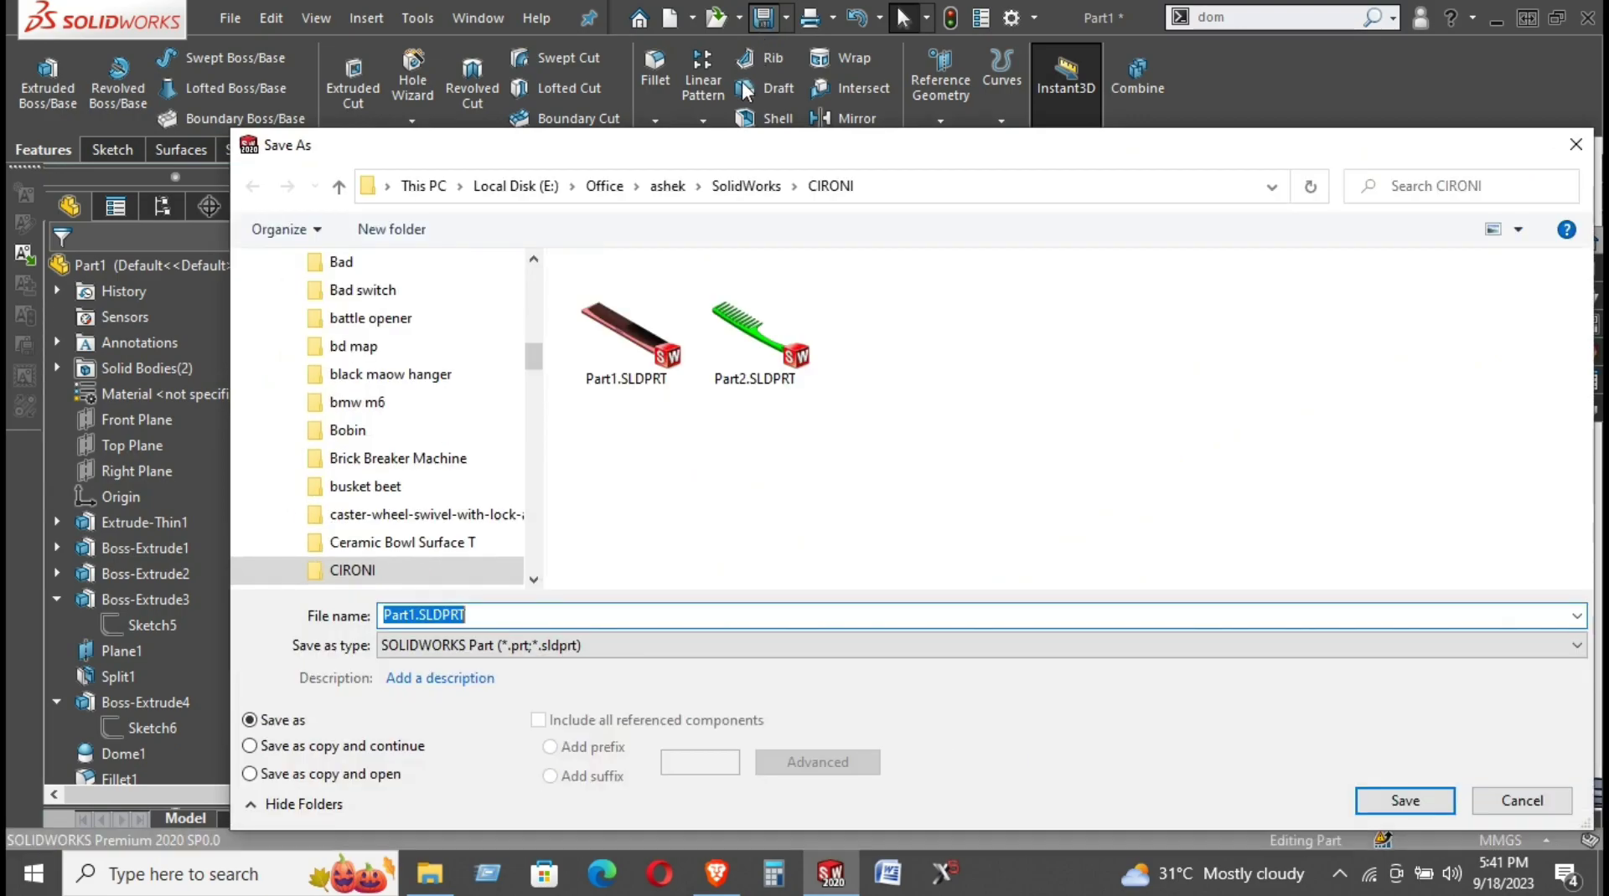
left_click(333, 187)
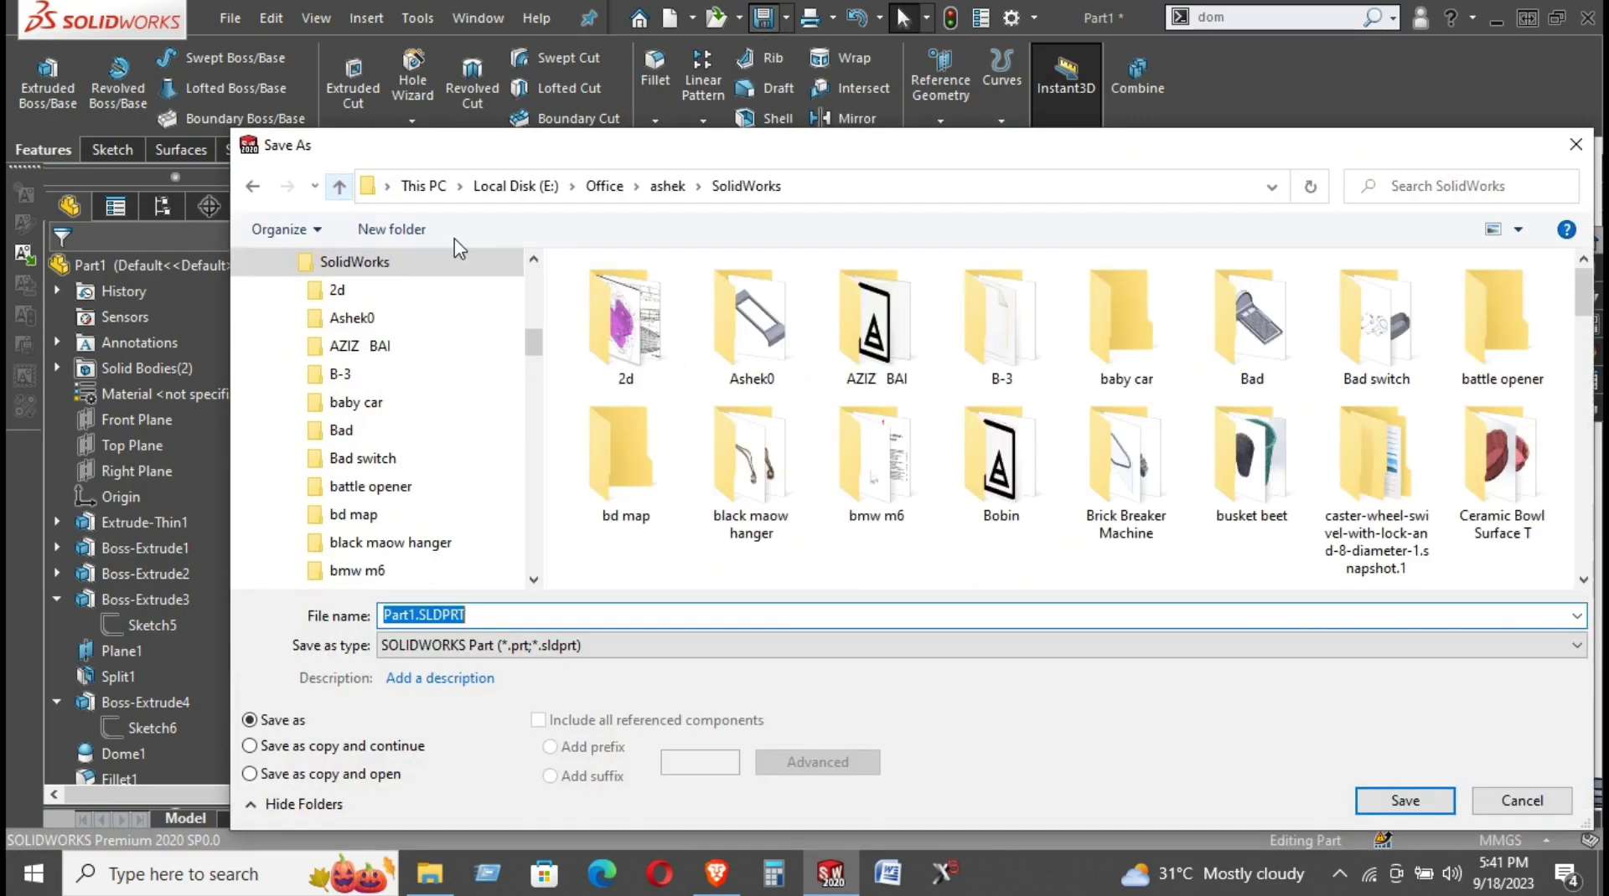
left_click(391, 229)
type("kolom dani")
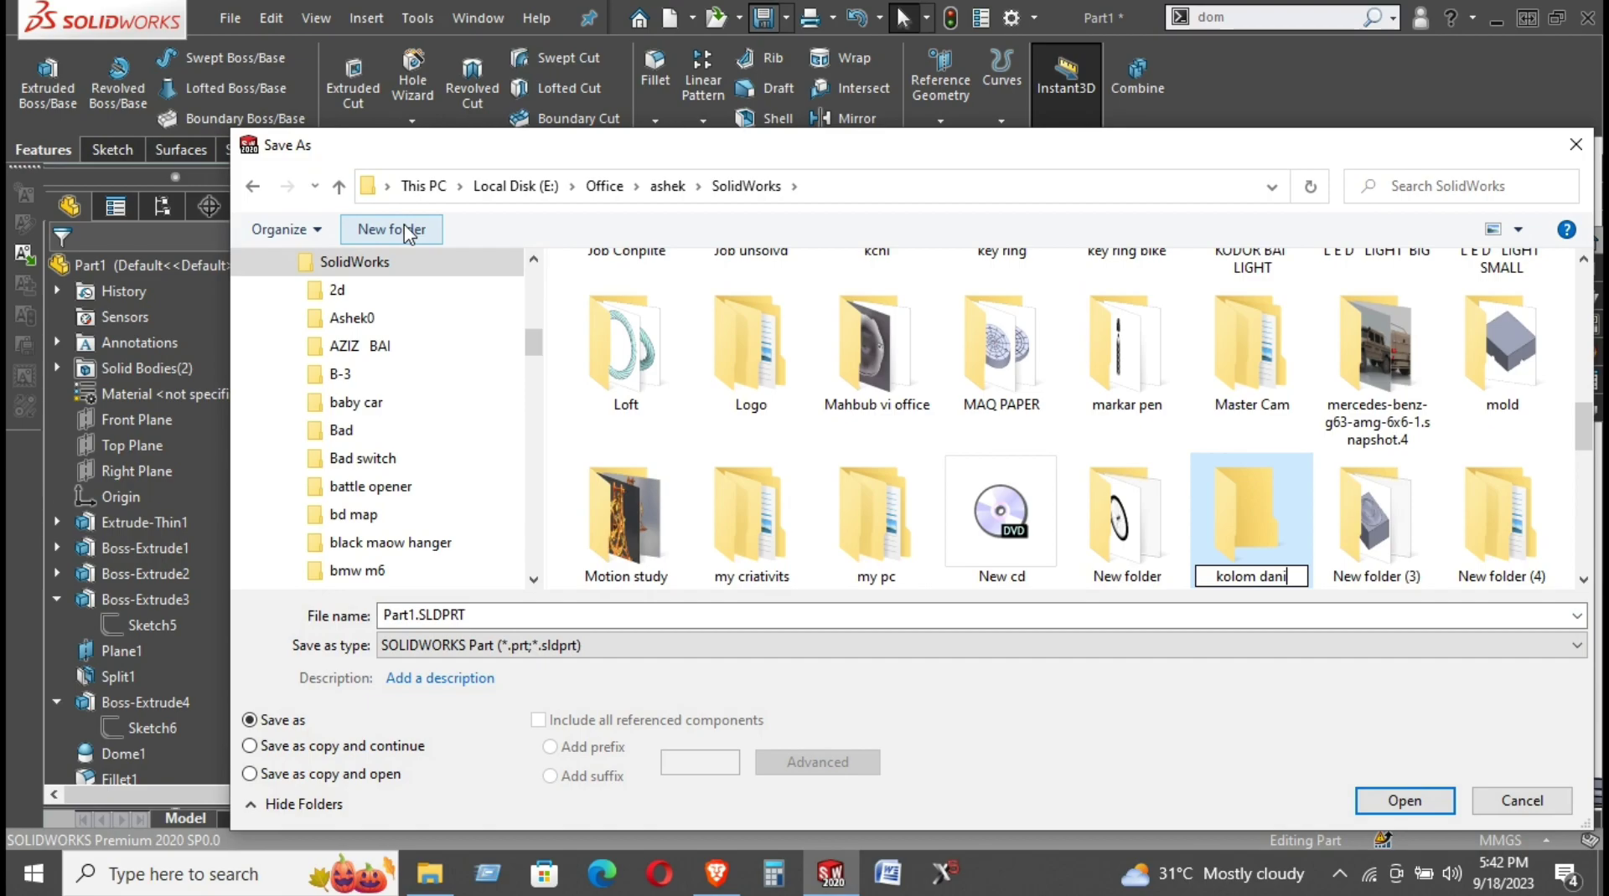
key("Return")
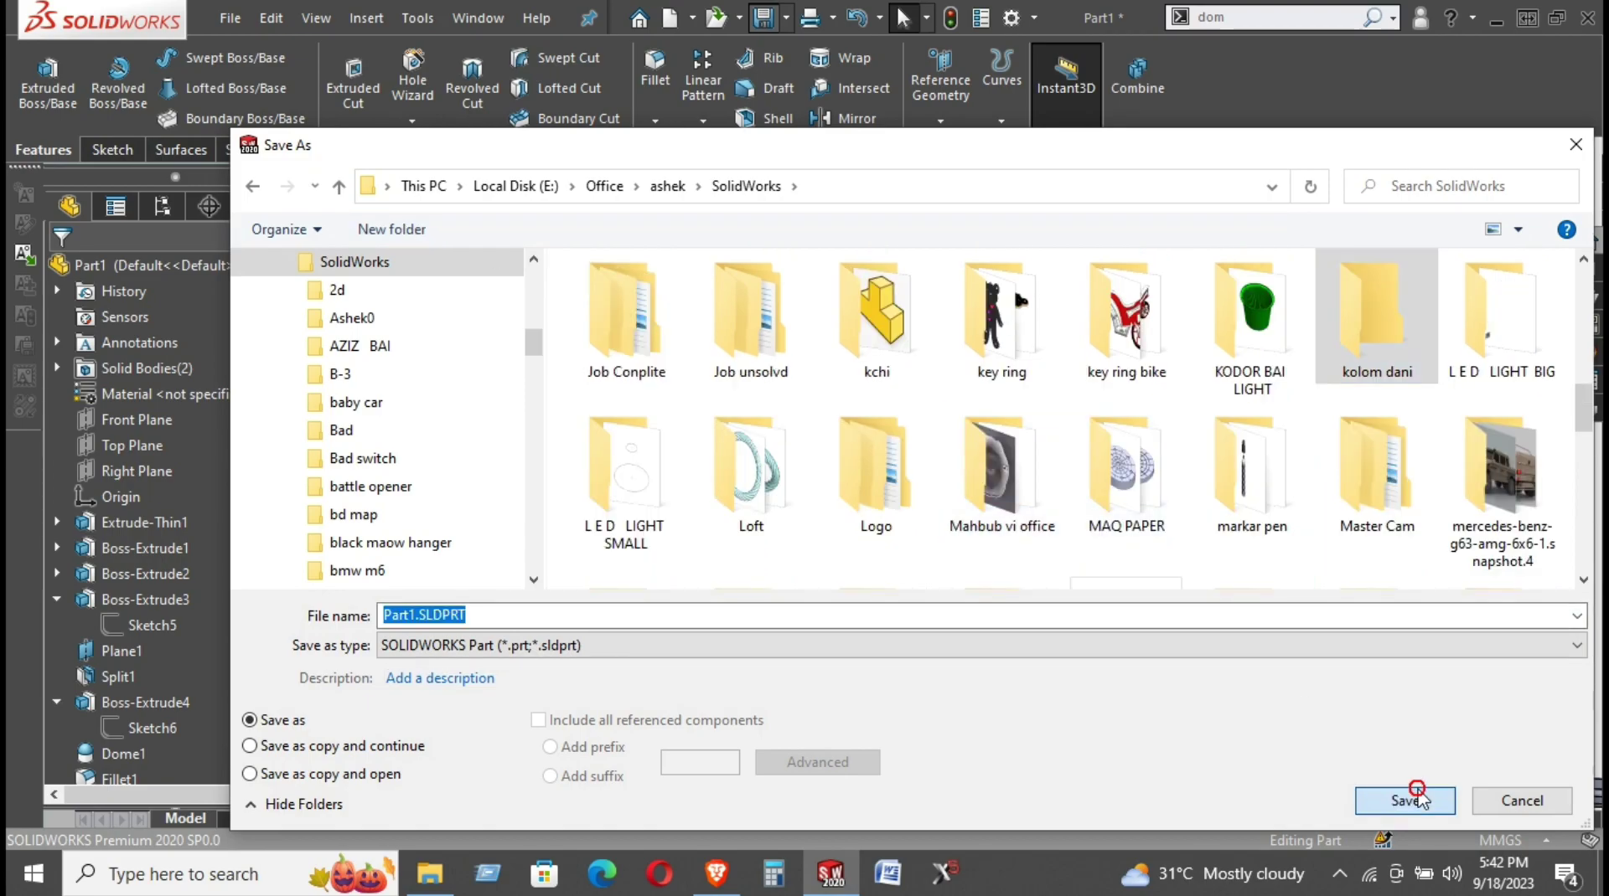
left_click(1404, 800)
left_click(1404, 800)
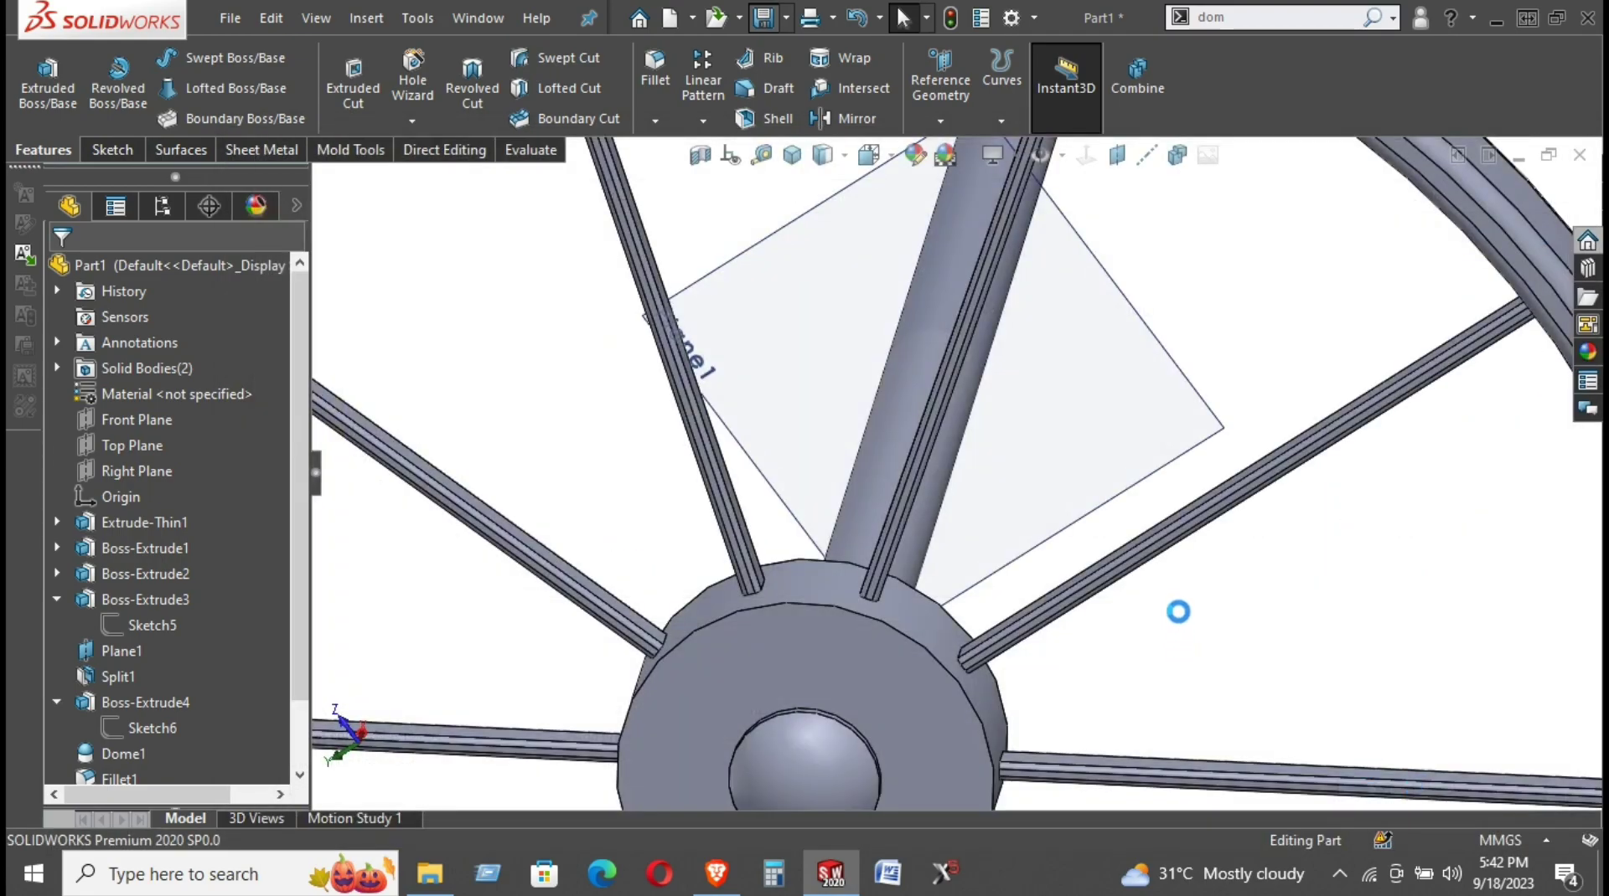
Round both circular outer edges of the hub with a 2 mm fillet
scroll(955, 618, "up", 2)
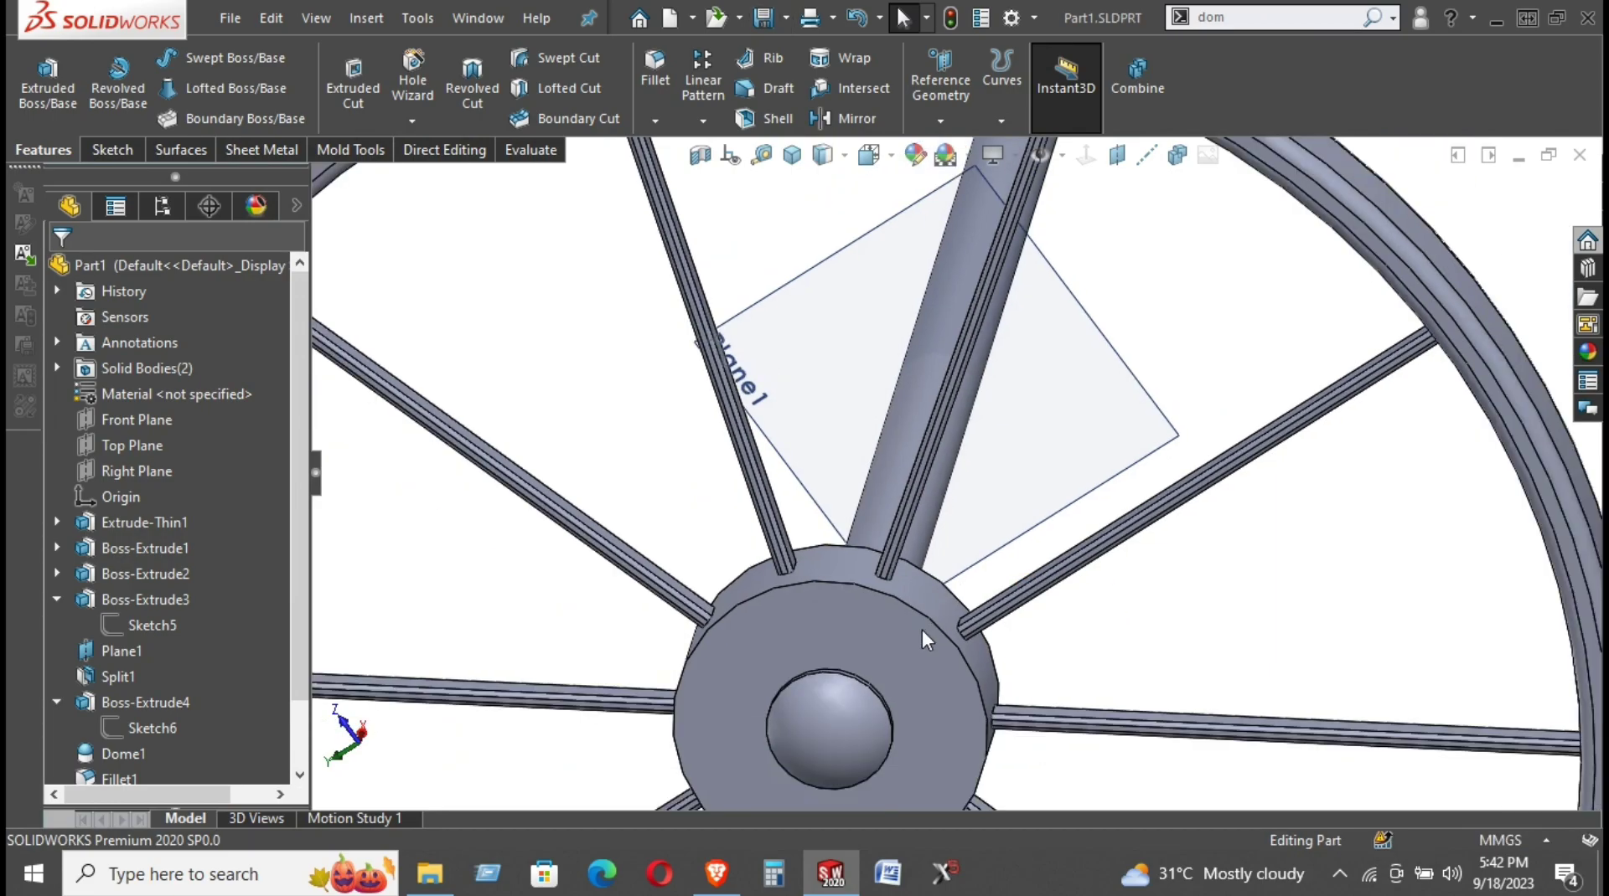
left_click(924, 625)
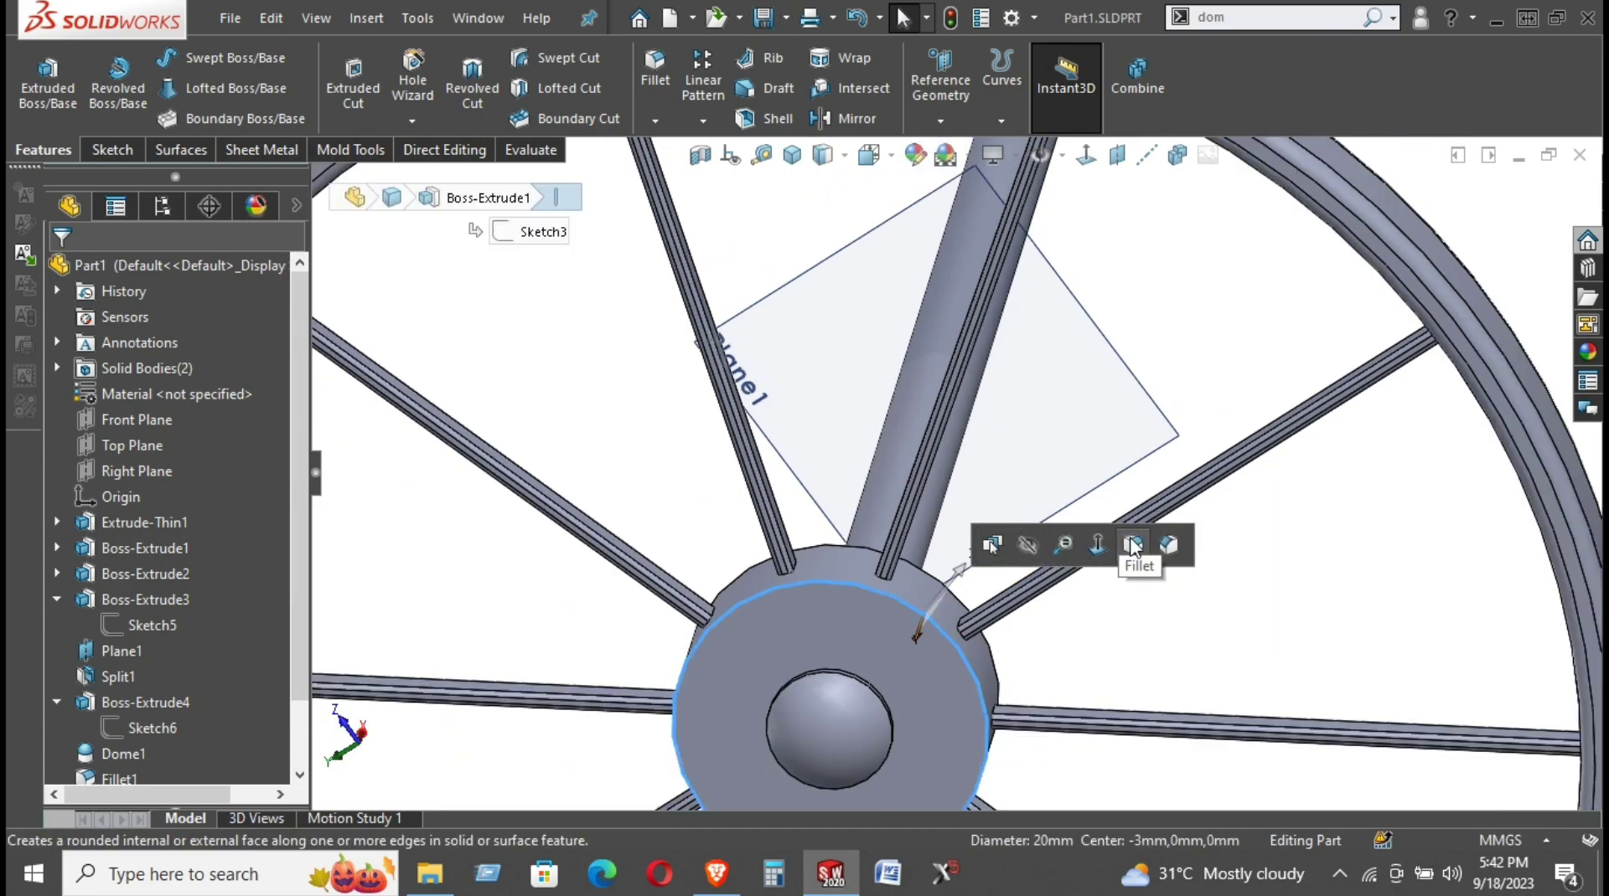
type("f")
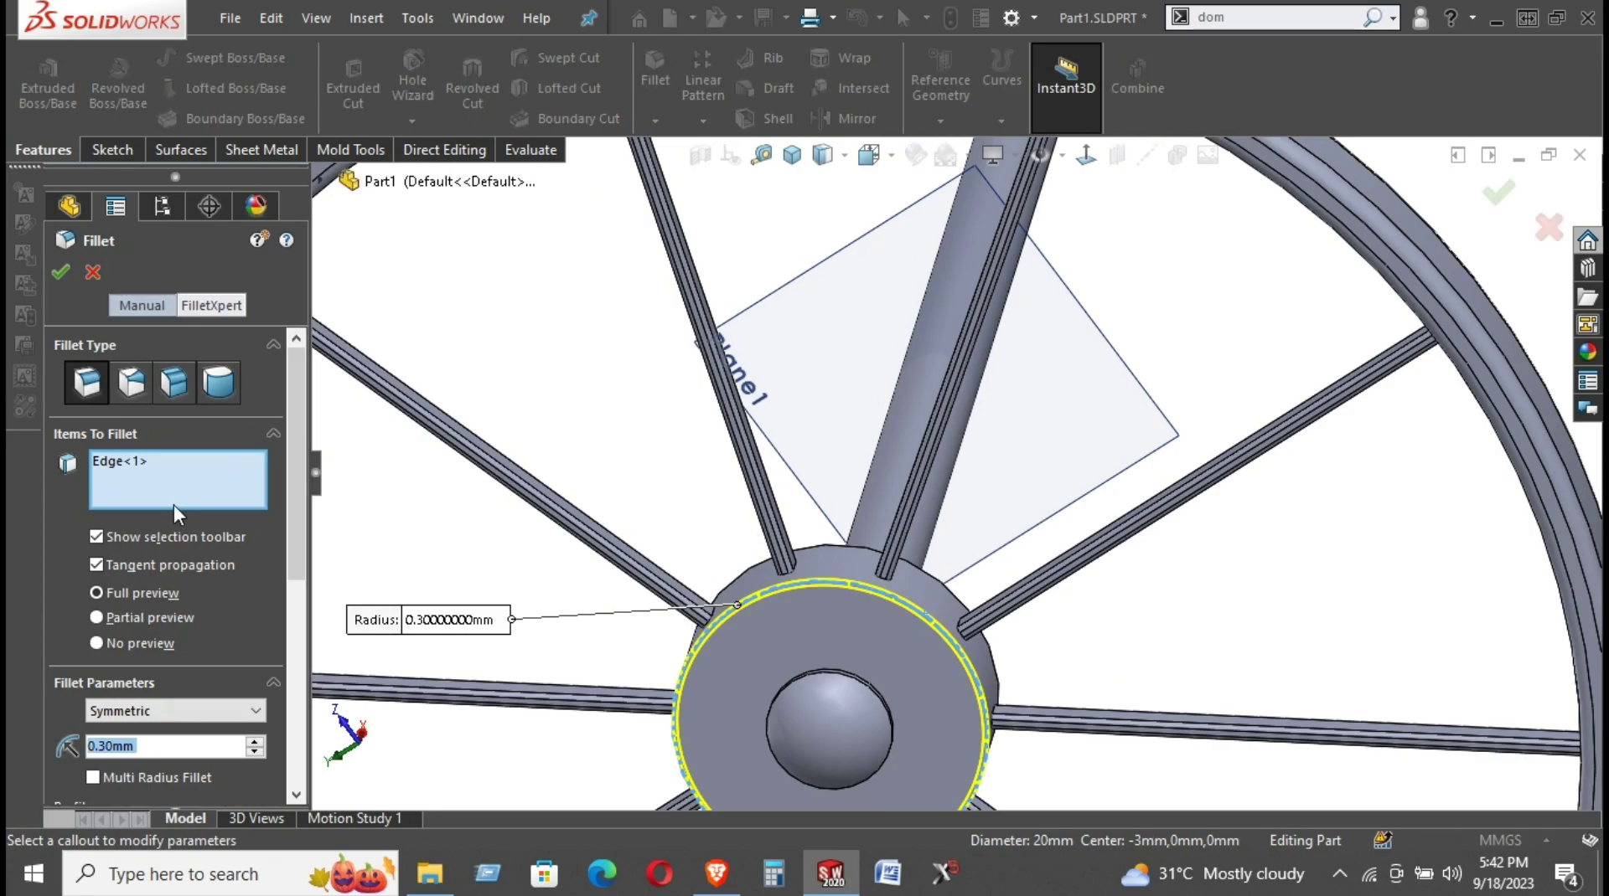
type("2")
key("Return")
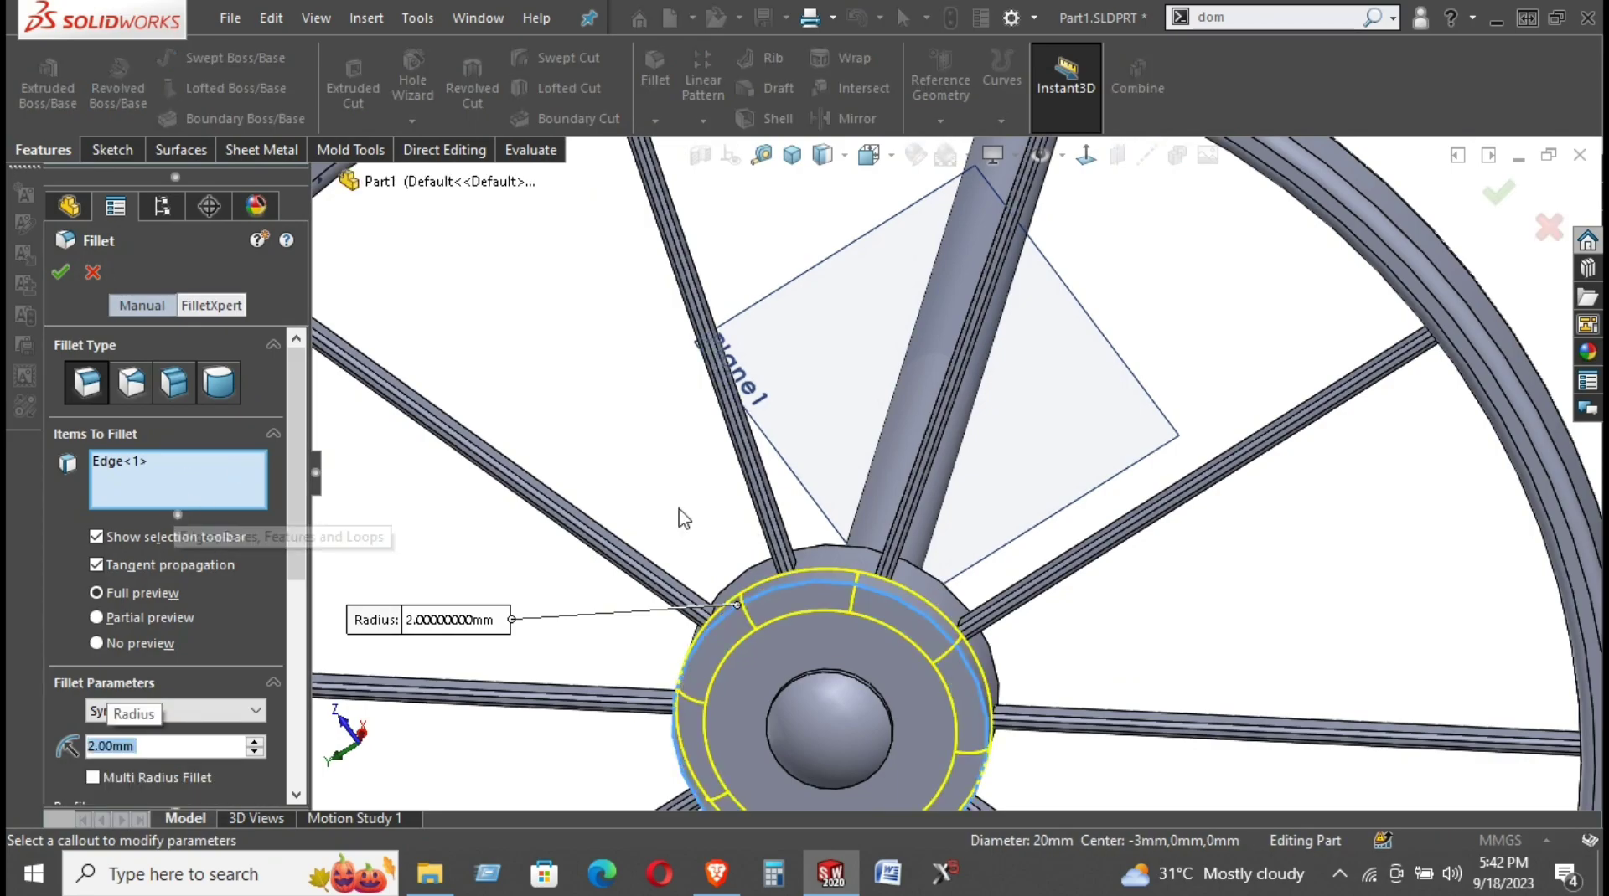
left_click(829, 553)
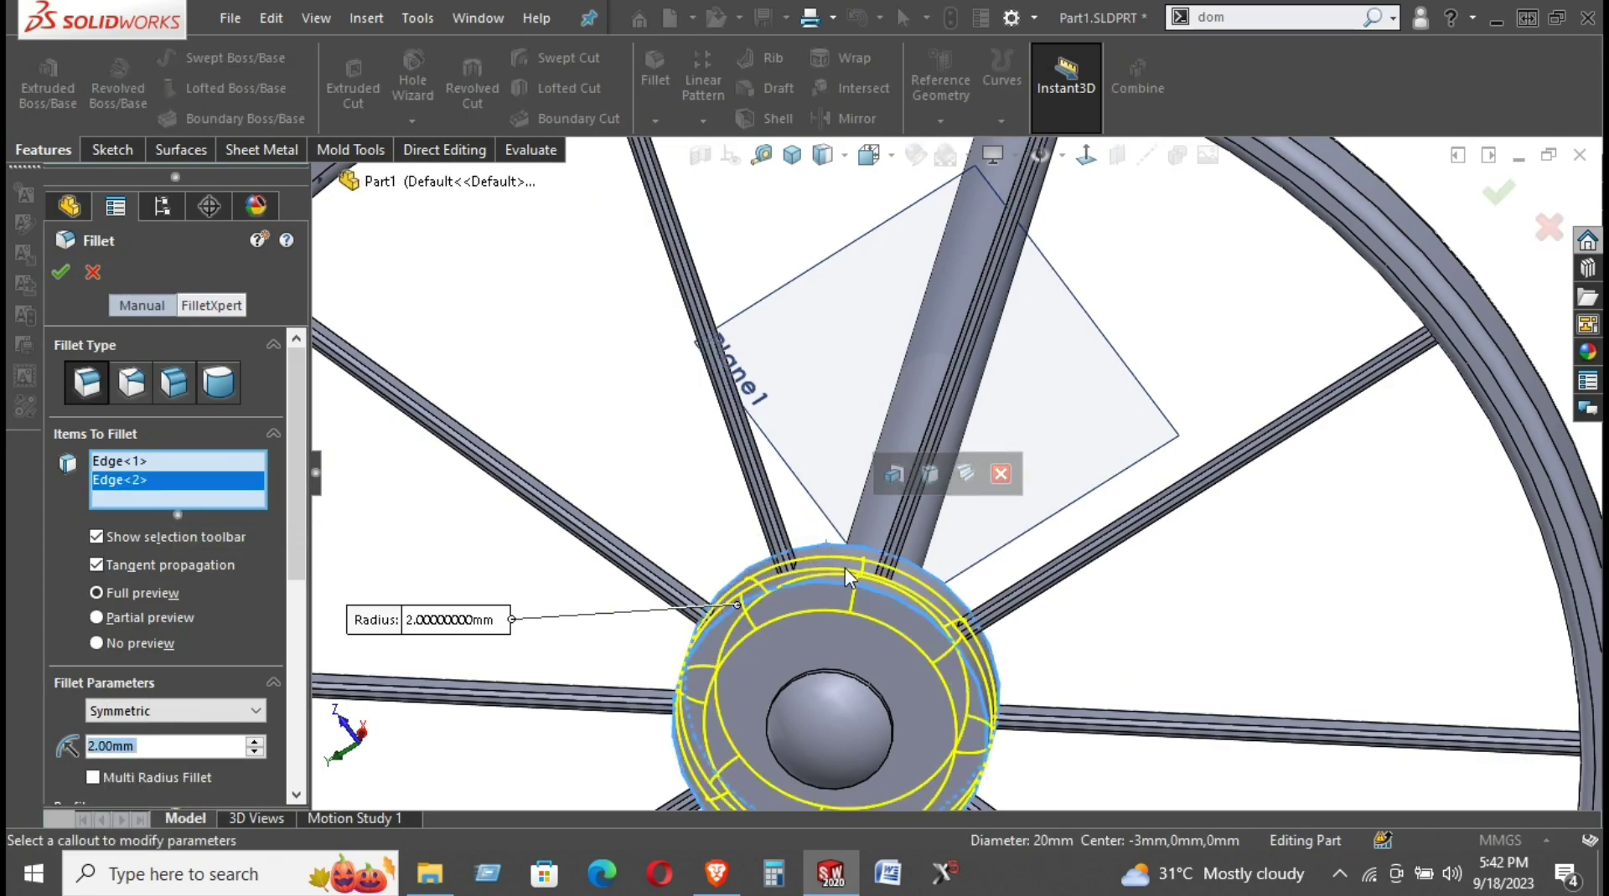
middle_click_drag(828, 553, 762, 683)
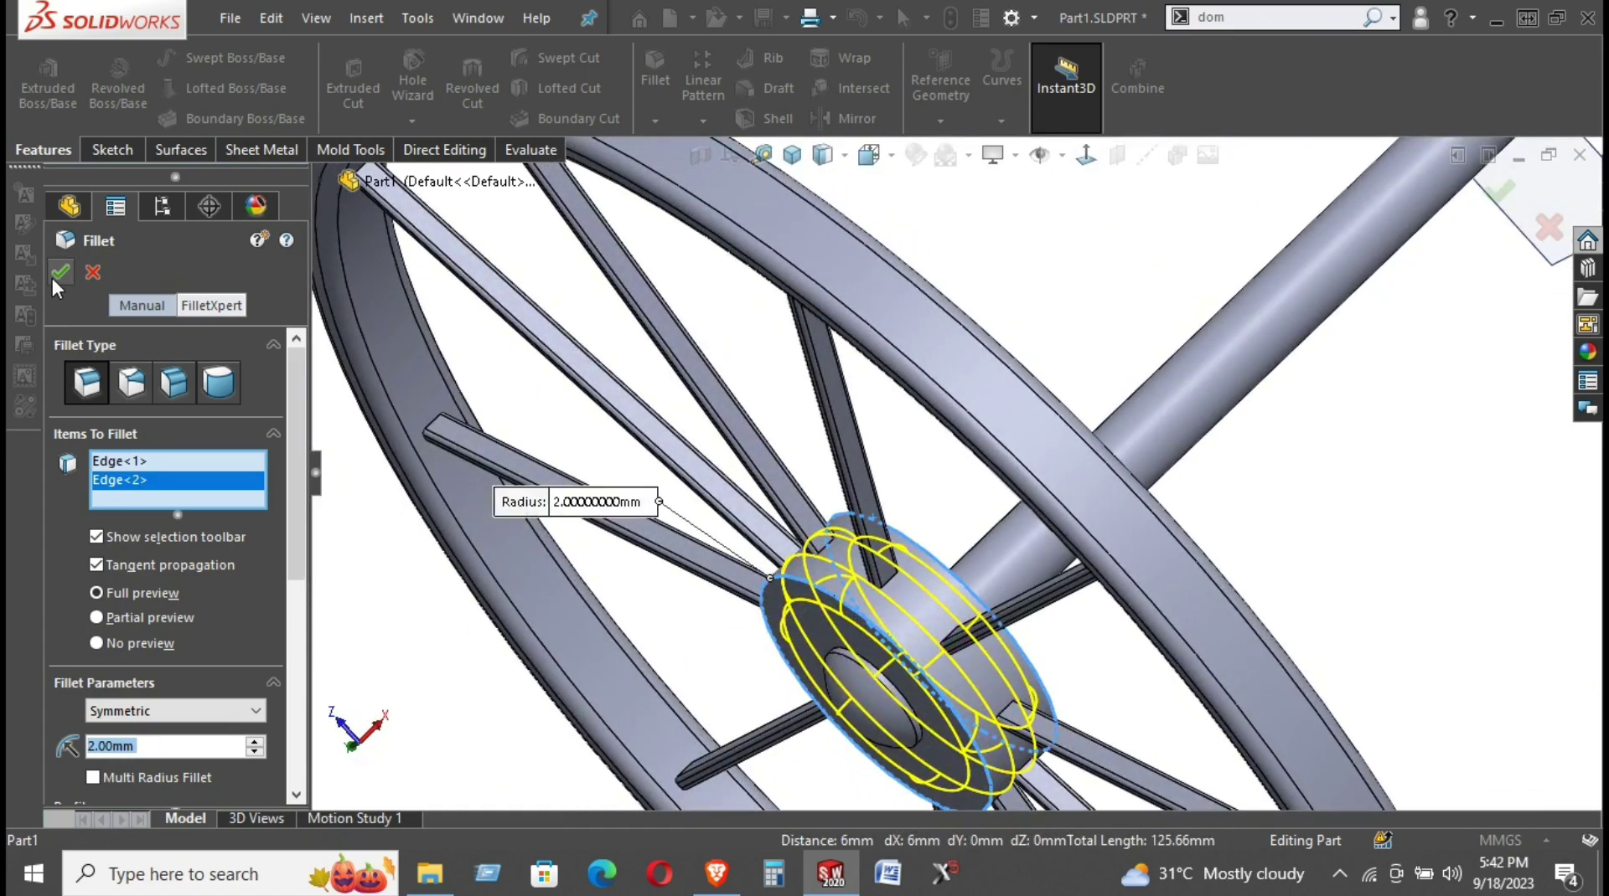
left_click(52, 278)
Start a 2 mm fillet on a spoke-hub edge and add five more spoke-hub junction edges
scroll(1020, 646, "up", 3)
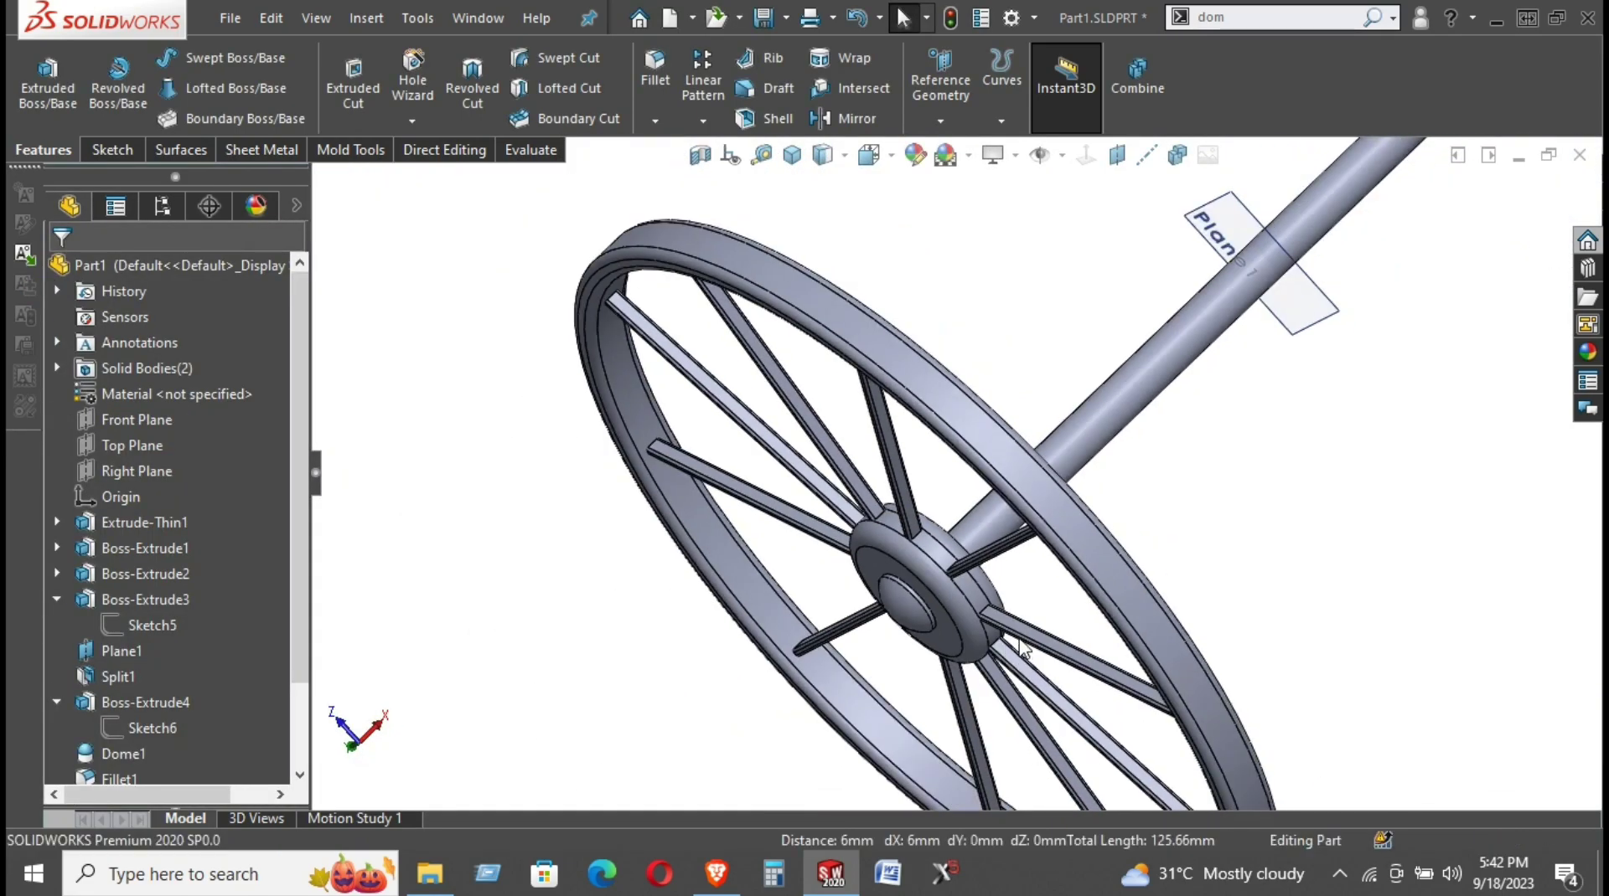
mouse_move(1021, 646)
middle_mouse_down()
mouse_move(1089, 567)
mouse_move(958, 564)
mouse_move(928, 370)
middle_mouse_up()
scroll(898, 415, "down", 5)
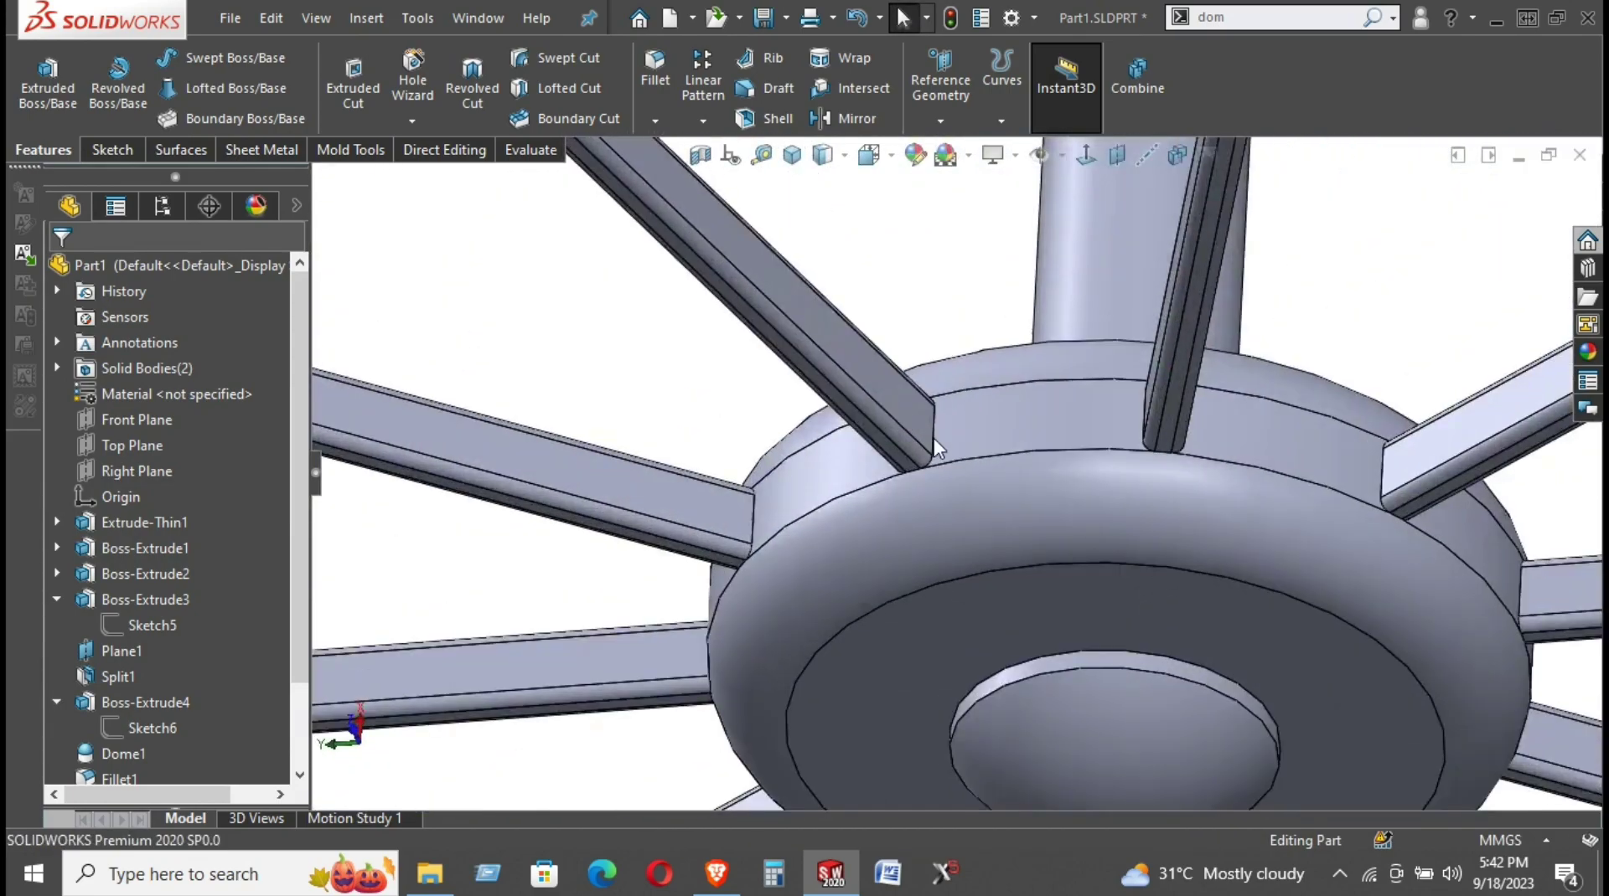
left_click(933, 439)
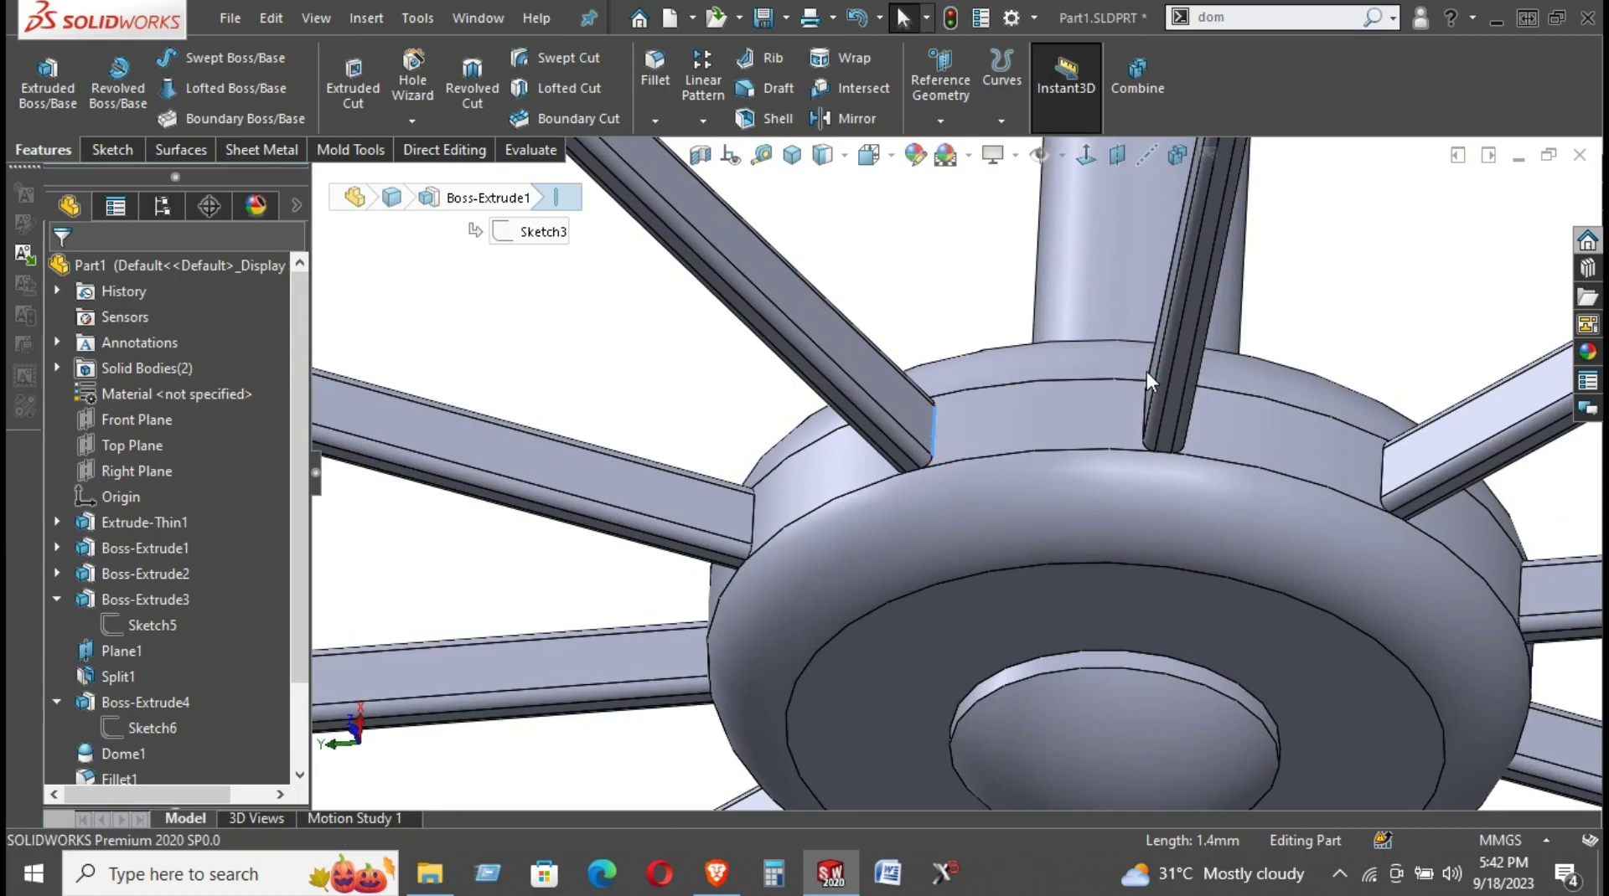
key("f")
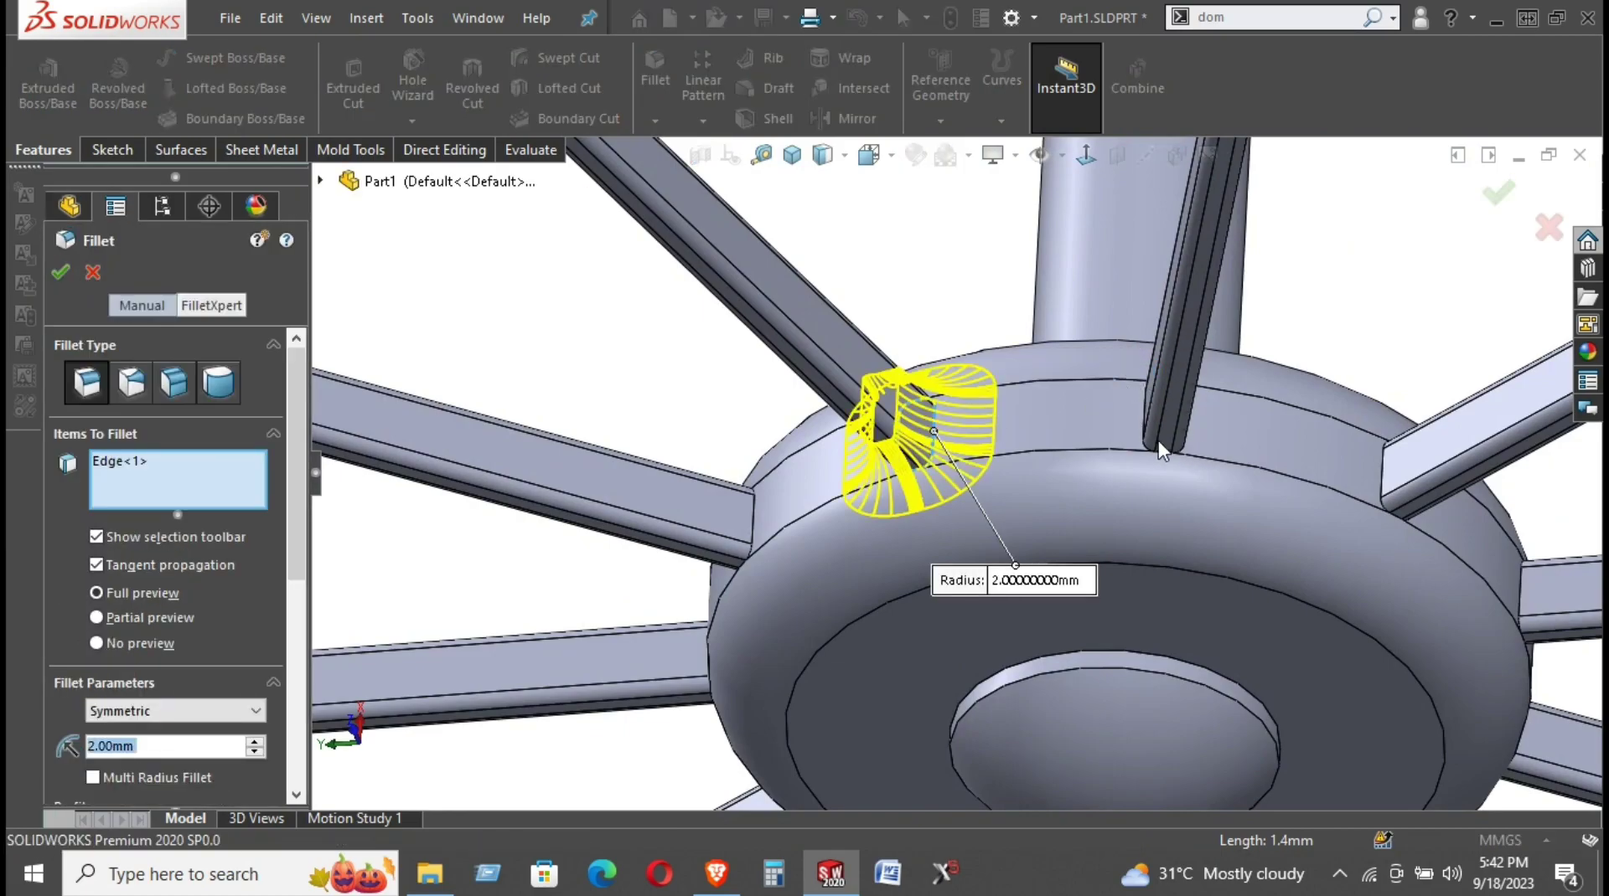
mouse_move(1147, 430)
middle_mouse_down()
mouse_move(1129, 427)
mouse_move(1148, 478)
mouse_move(1145, 459)
mouse_move(1279, 449)
middle_mouse_up()
left_click(1133, 424)
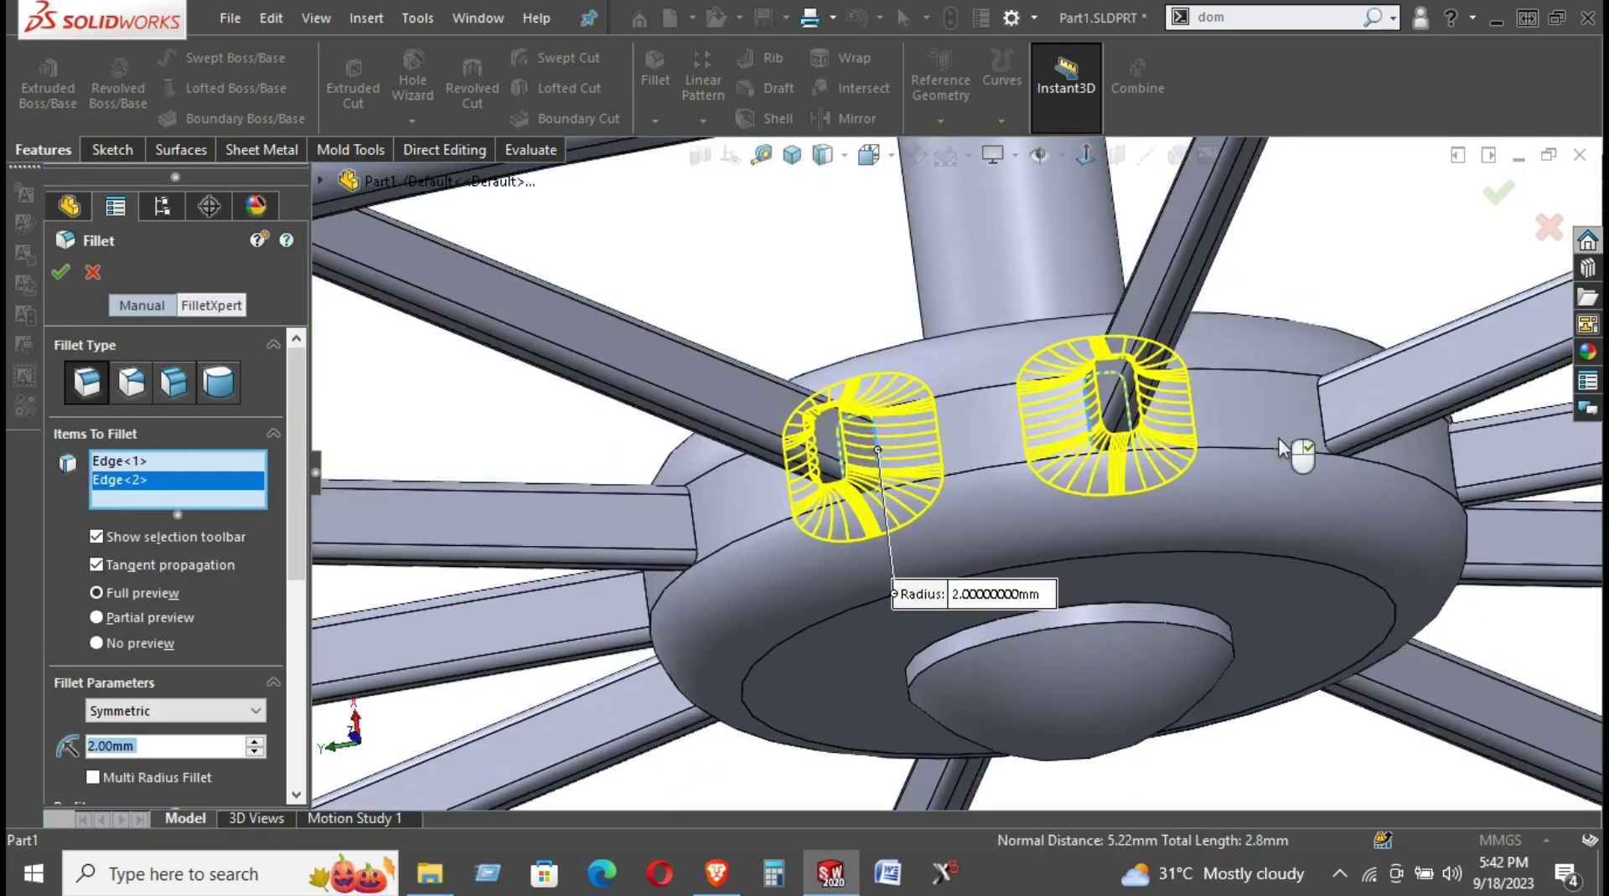
left_click(1324, 424)
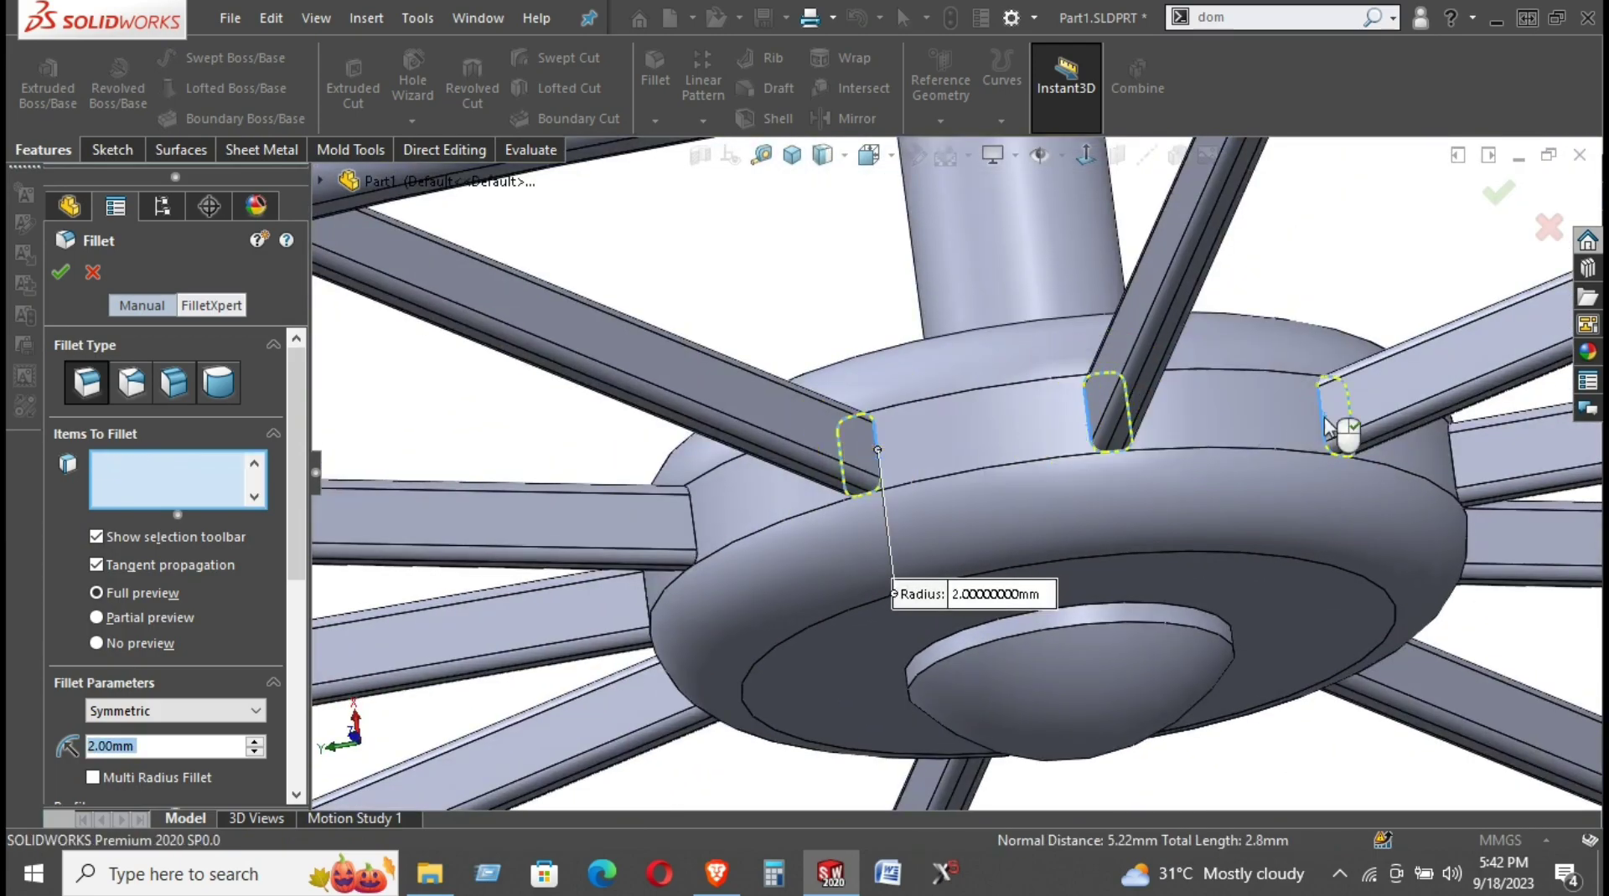
left_click(1455, 482)
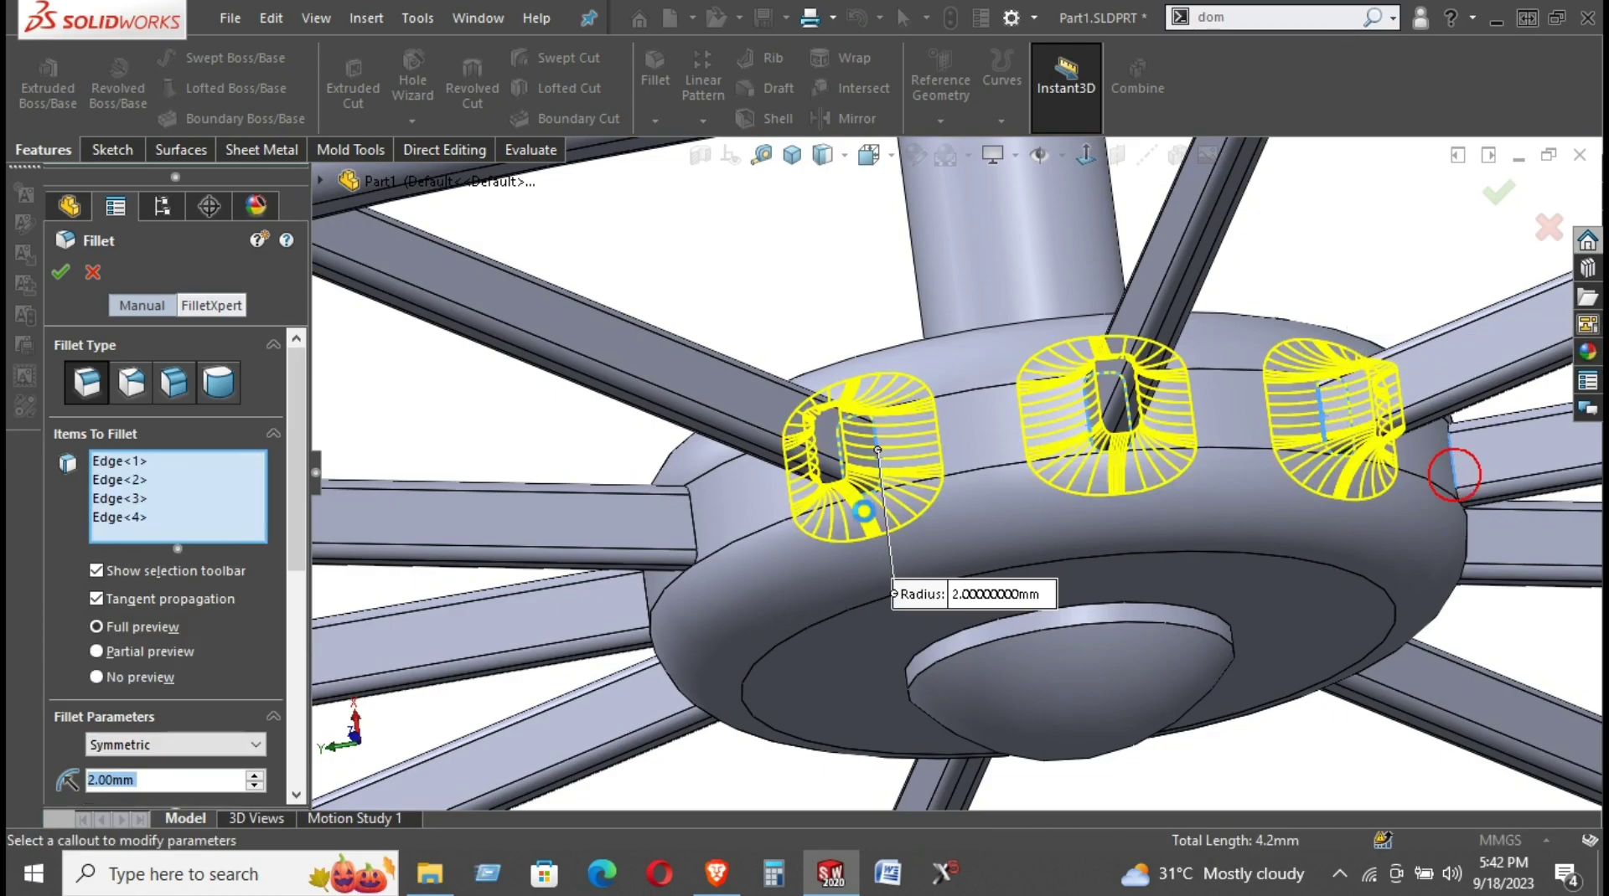
left_click(694, 537)
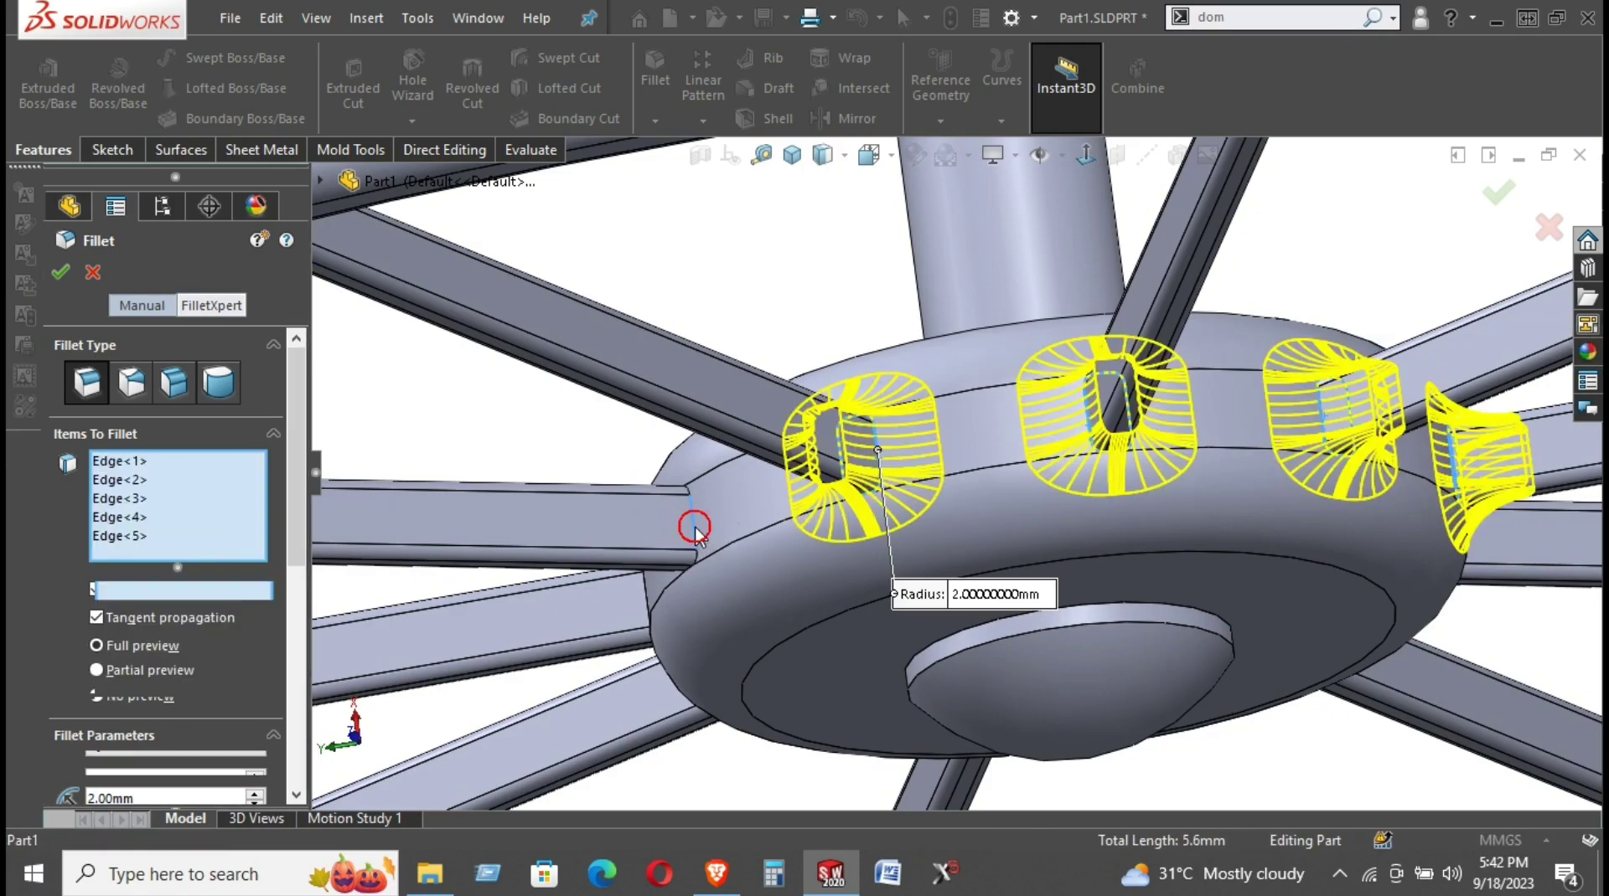
left_click(647, 595)
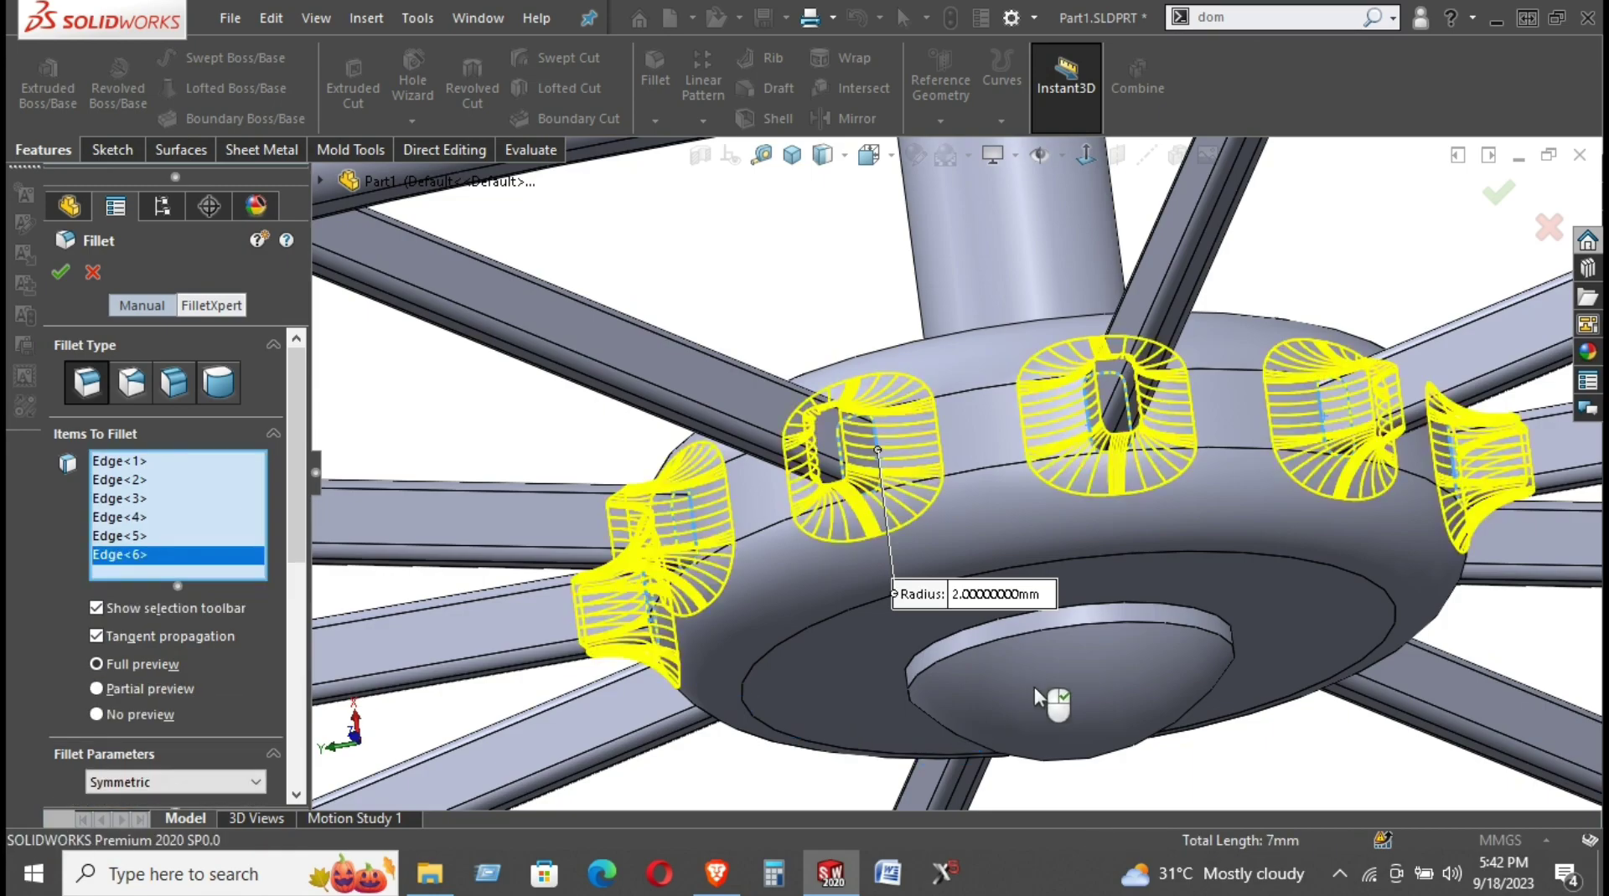
Add the remaining four spoke-hub junction edges from underneath, completing all ten in the fillet
scroll(1039, 693, "up", 2)
middle_click_drag(1039, 694, 969, 520)
scroll(1032, 350, "down", 3)
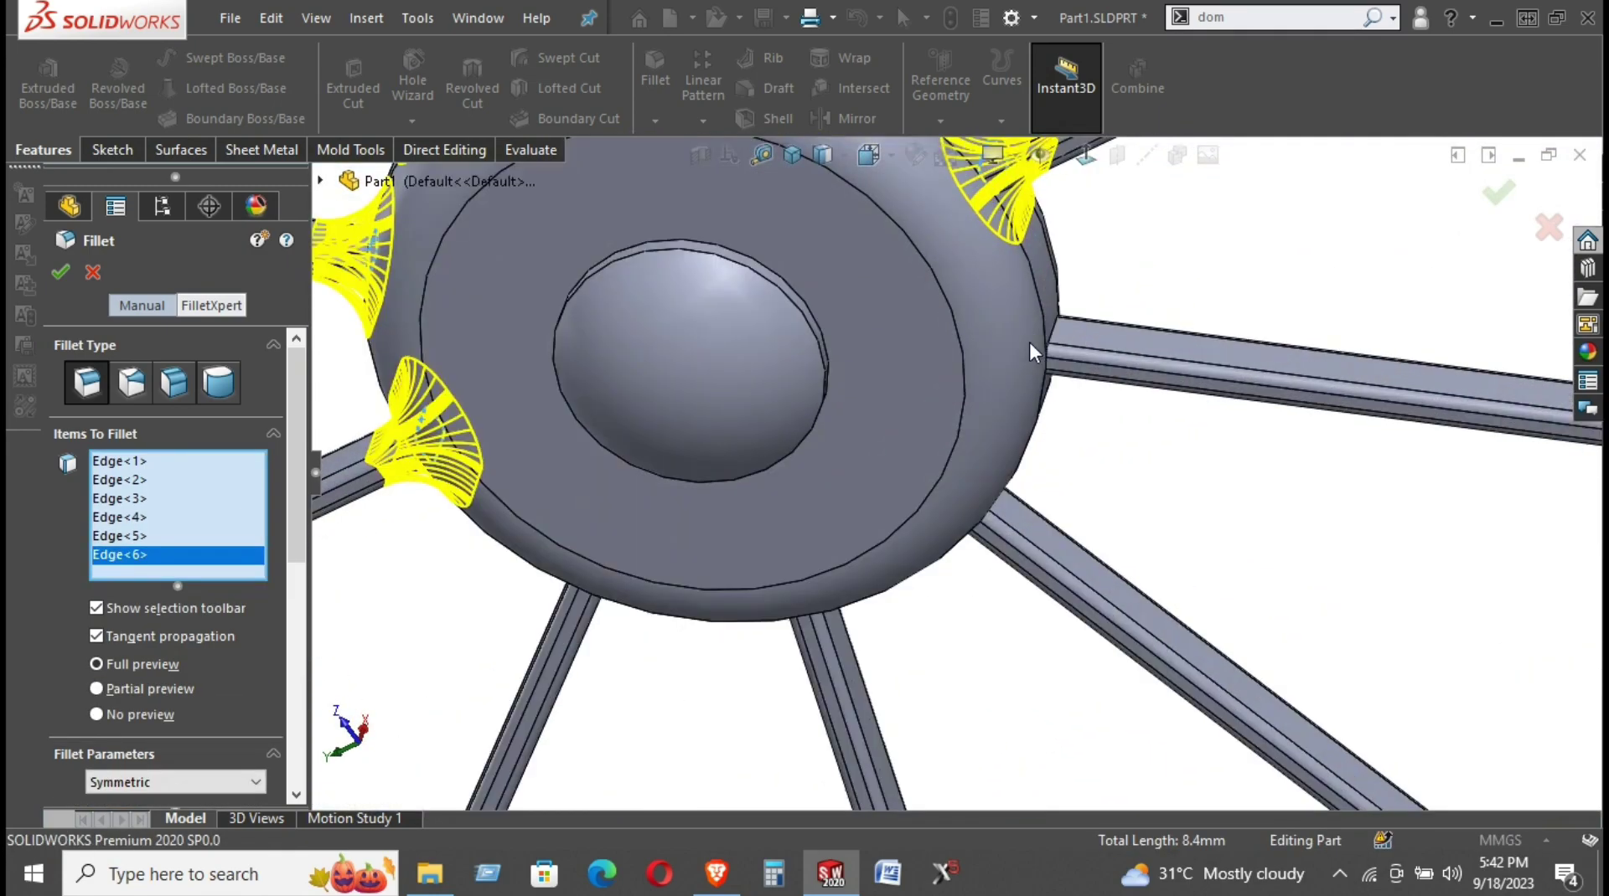
left_click(1050, 332)
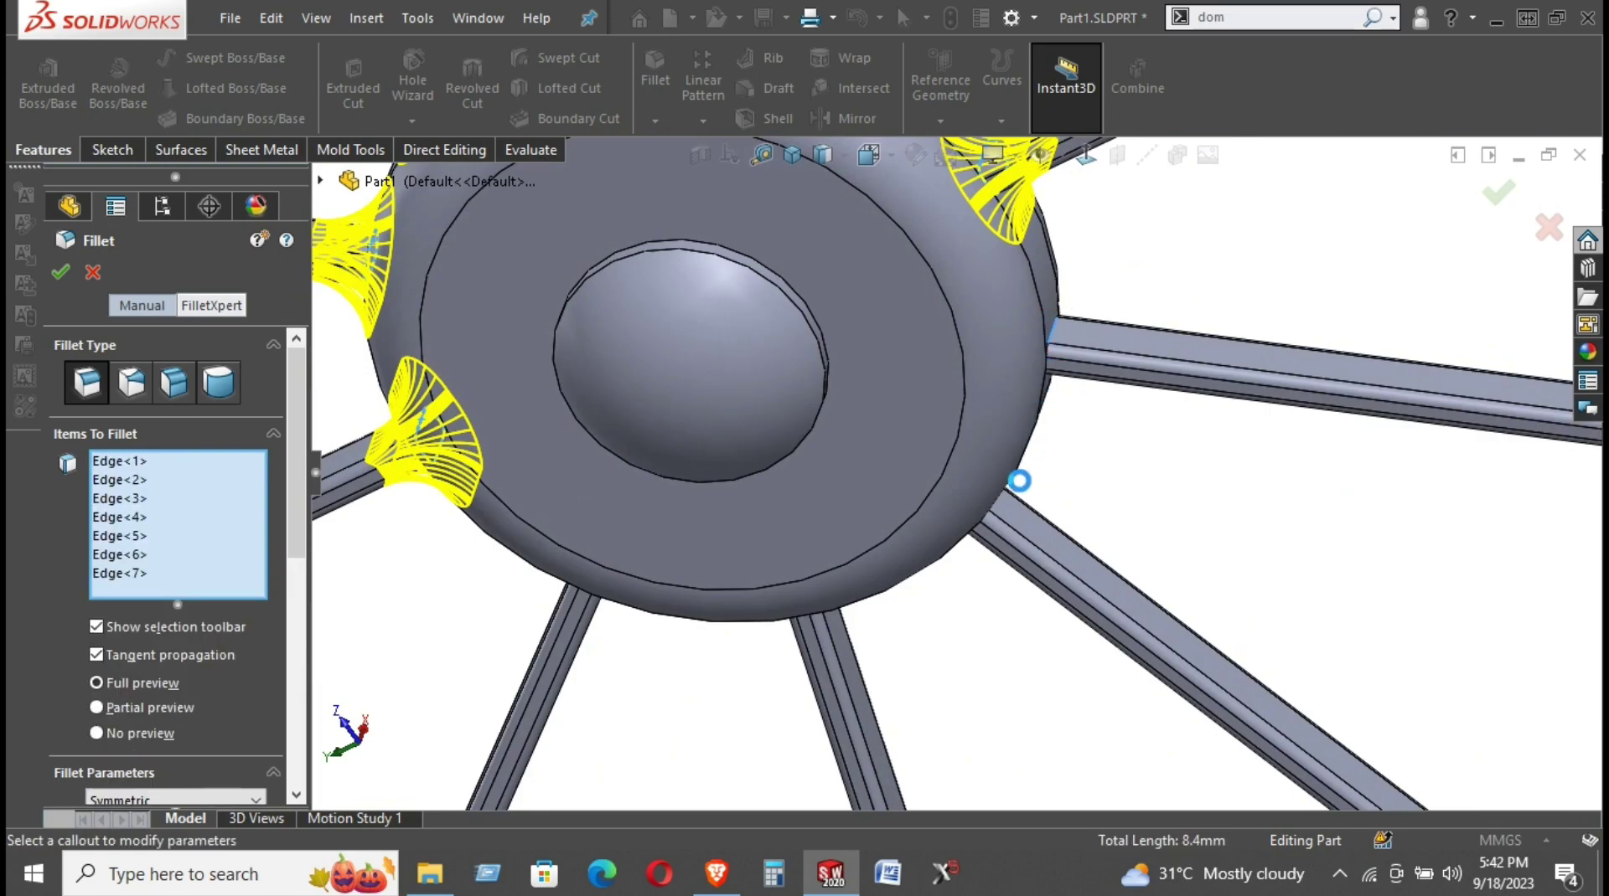
mouse_move(847, 604)
middle_mouse_down()
mouse_move(832, 367)
mouse_move(826, 393)
middle_mouse_up()
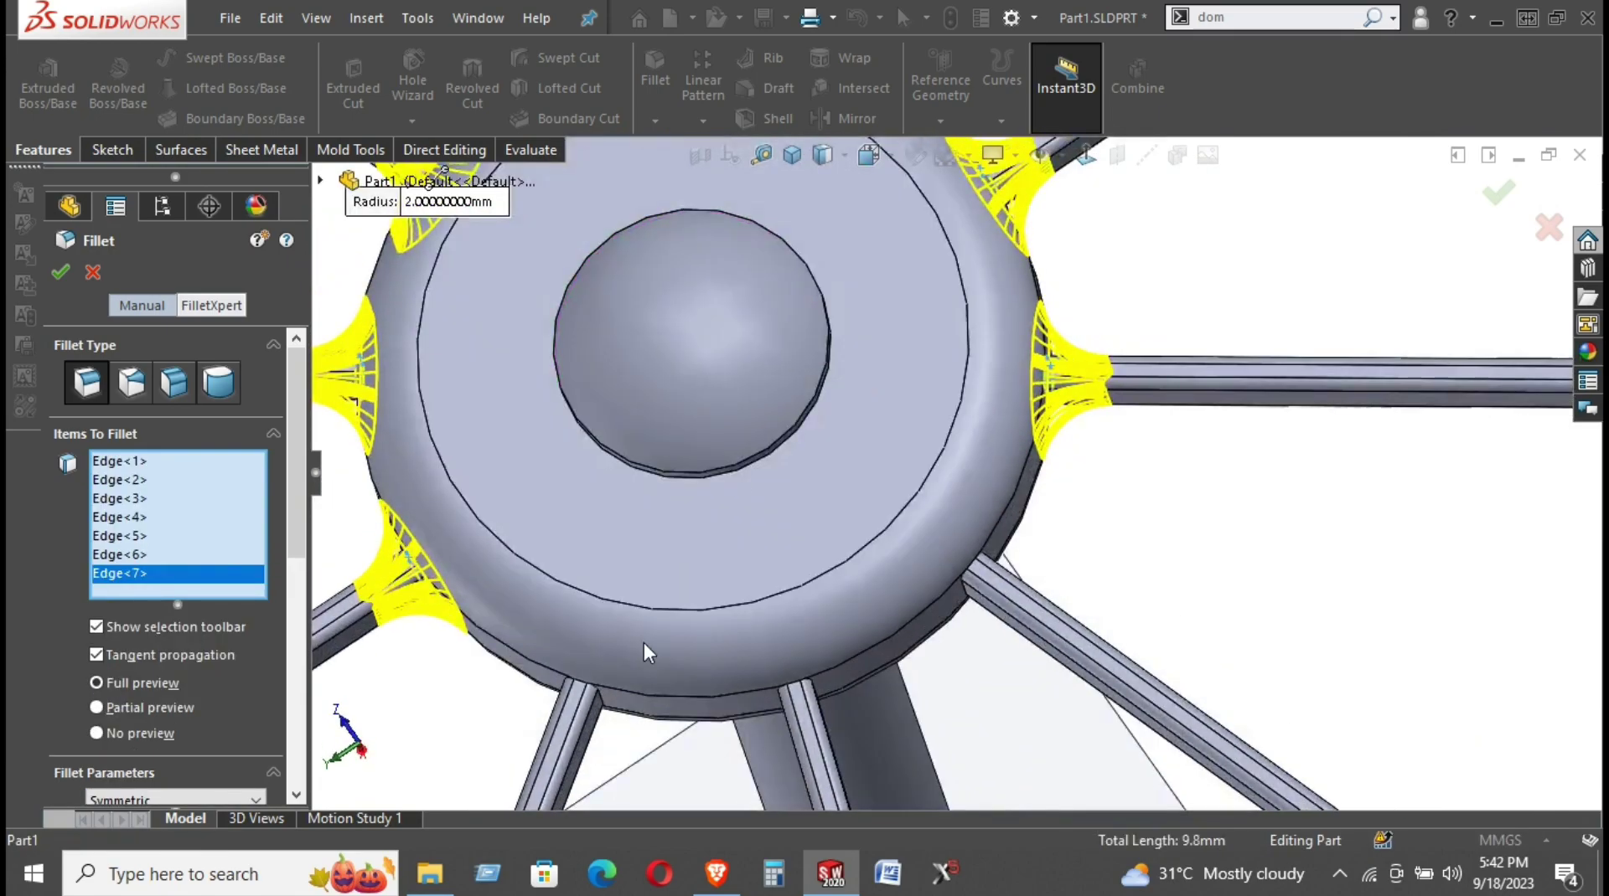
left_click(602, 700)
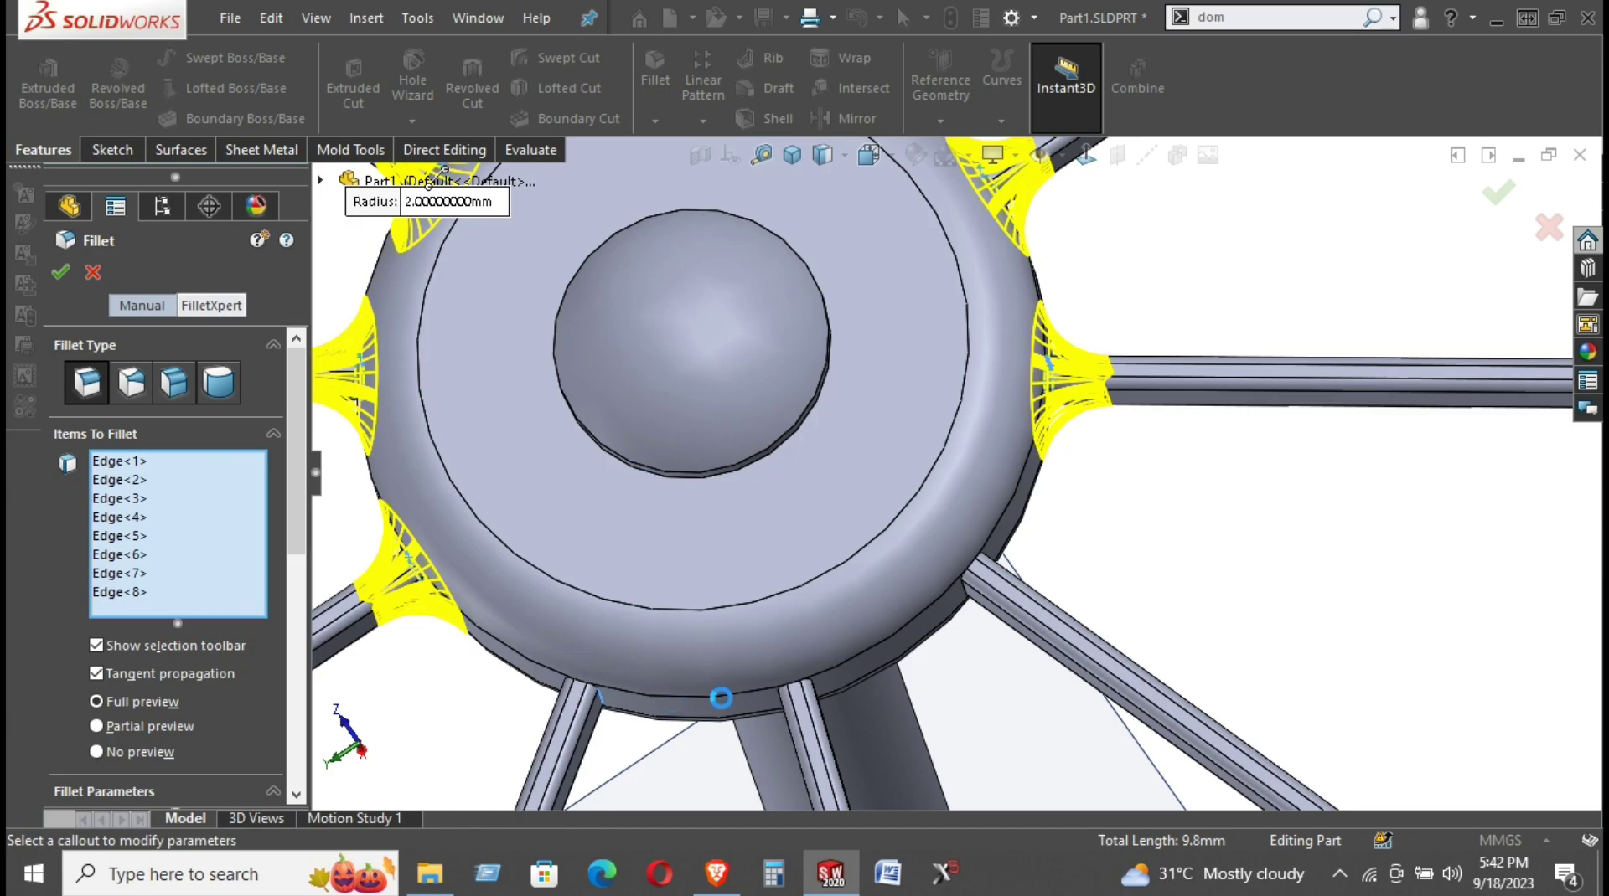
scroll(829, 687, "down", 2)
scroll(871, 624, "down", 2)
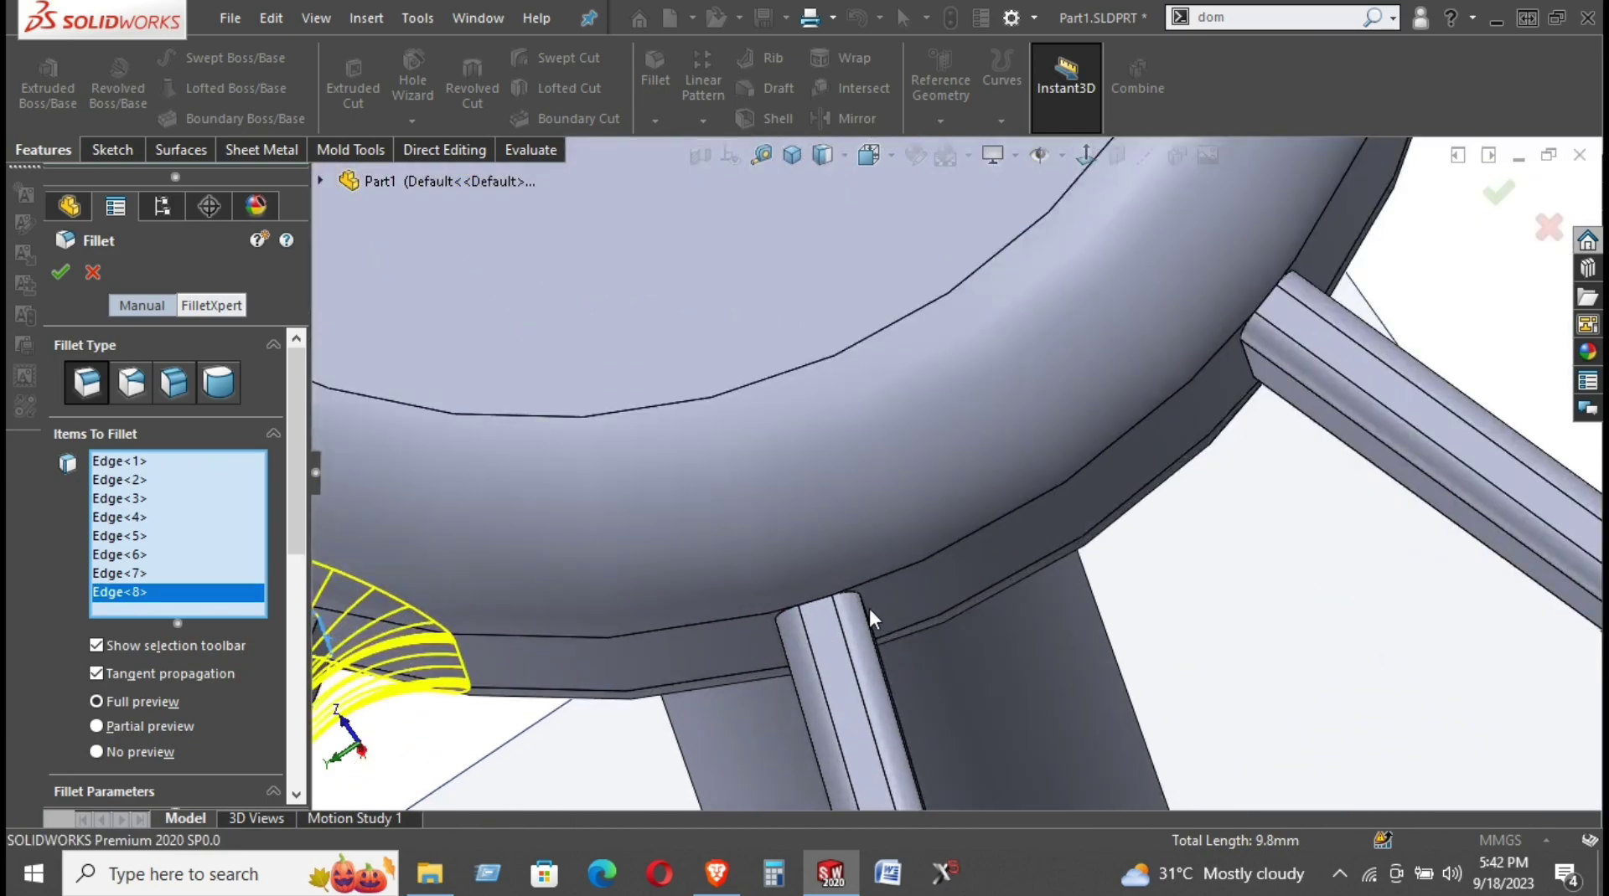
left_click(865, 610)
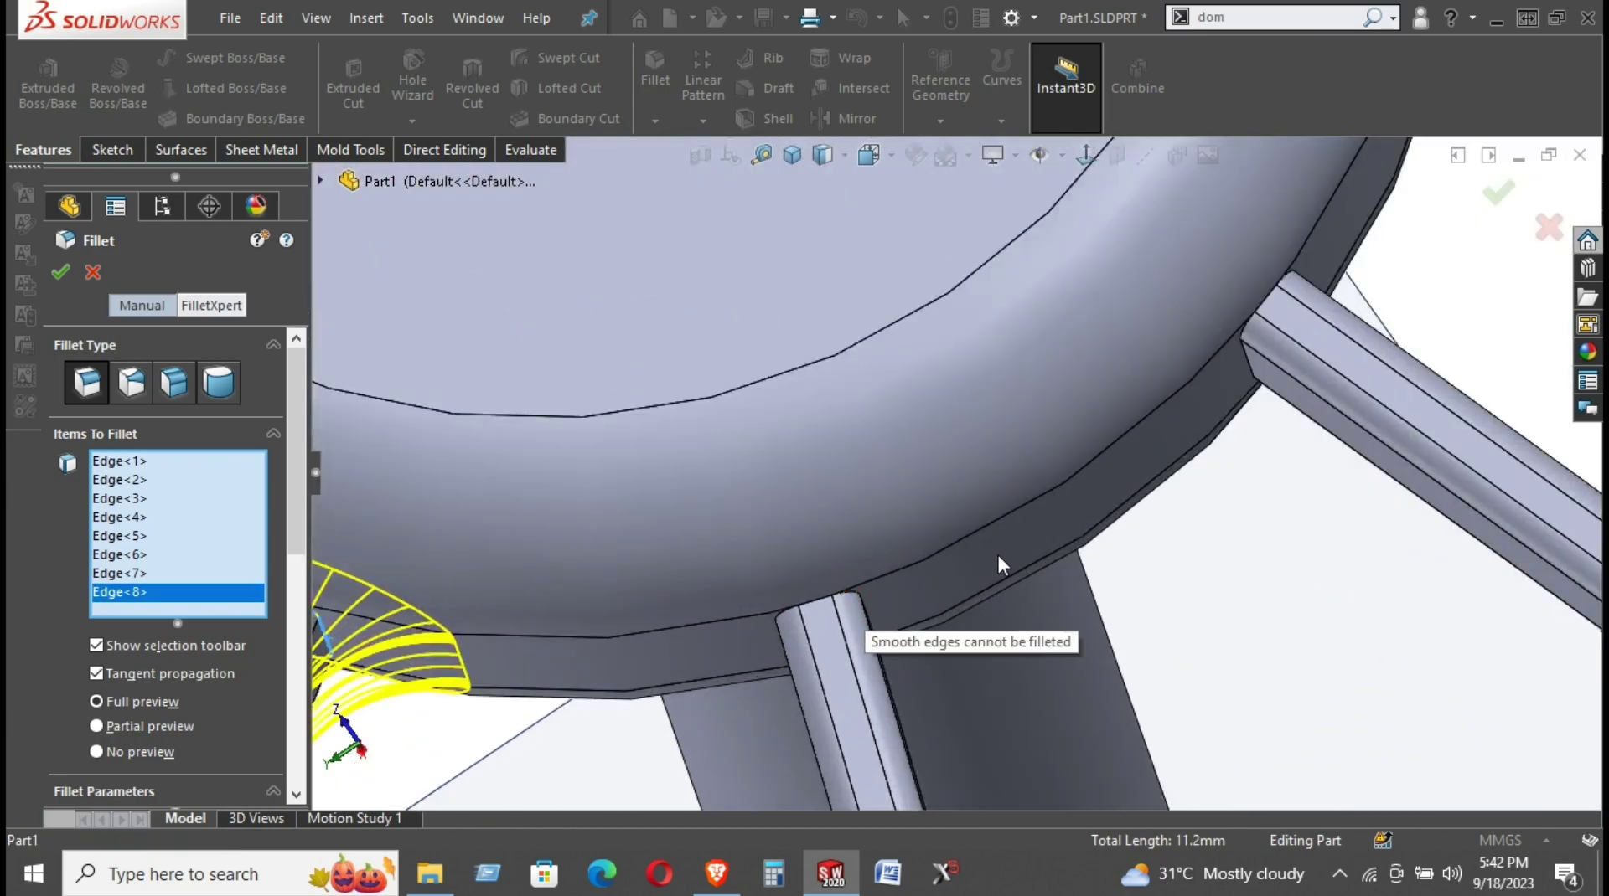
mouse_move(847, 593)
middle_mouse_down()
mouse_move(717, 663)
mouse_move(922, 578)
mouse_move(891, 567)
mouse_move(1150, 483)
middle_mouse_up()
left_click(729, 673)
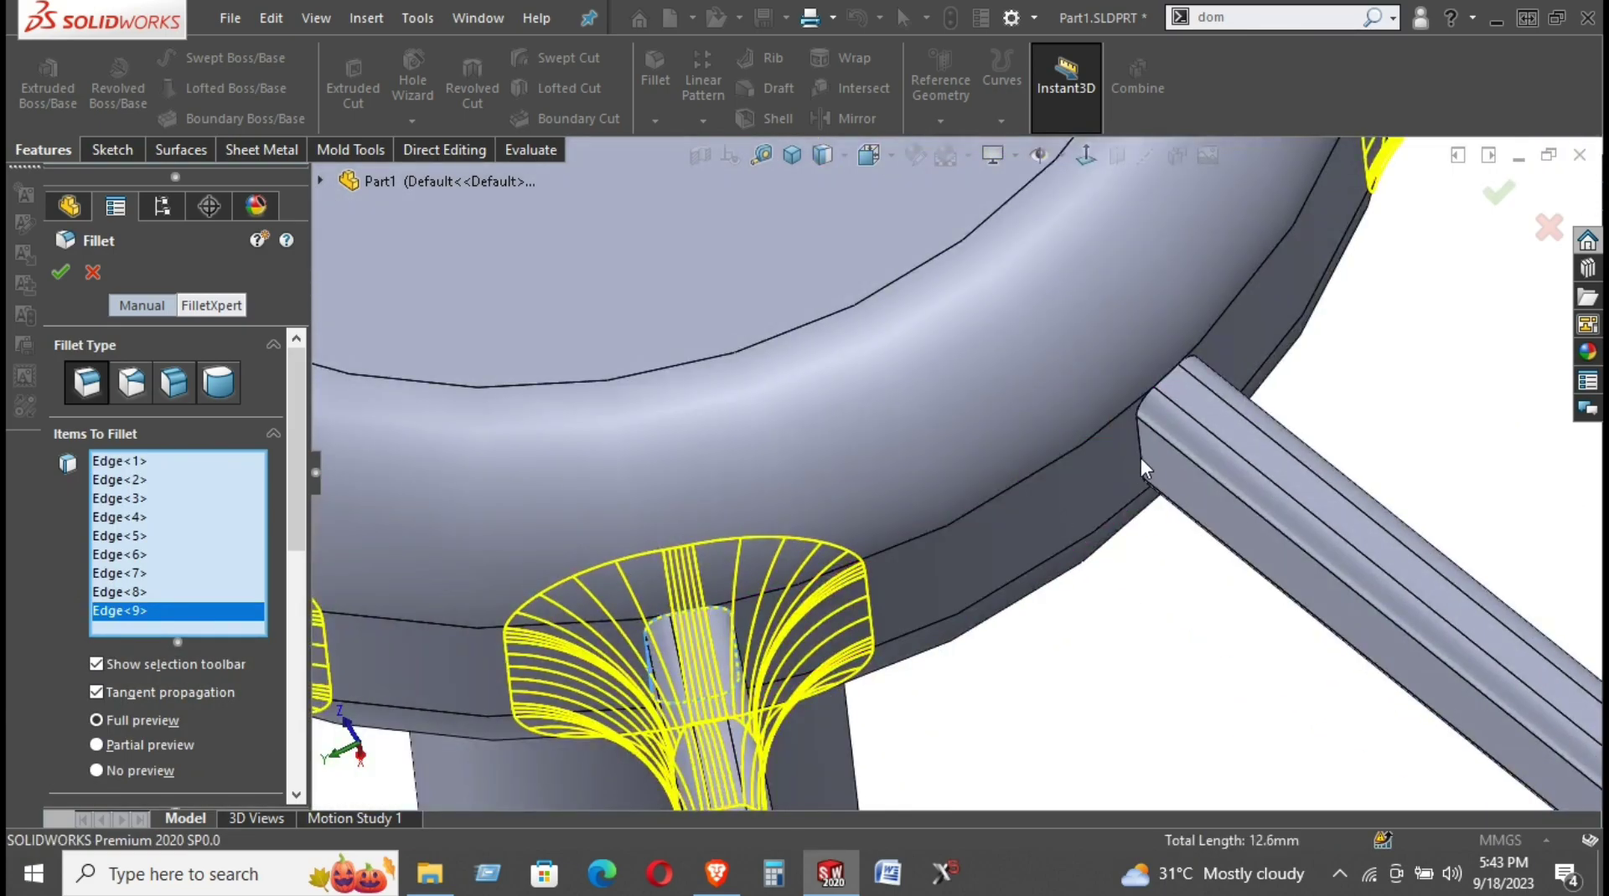
left_click(1144, 459)
scroll(1139, 475, "up", 3)
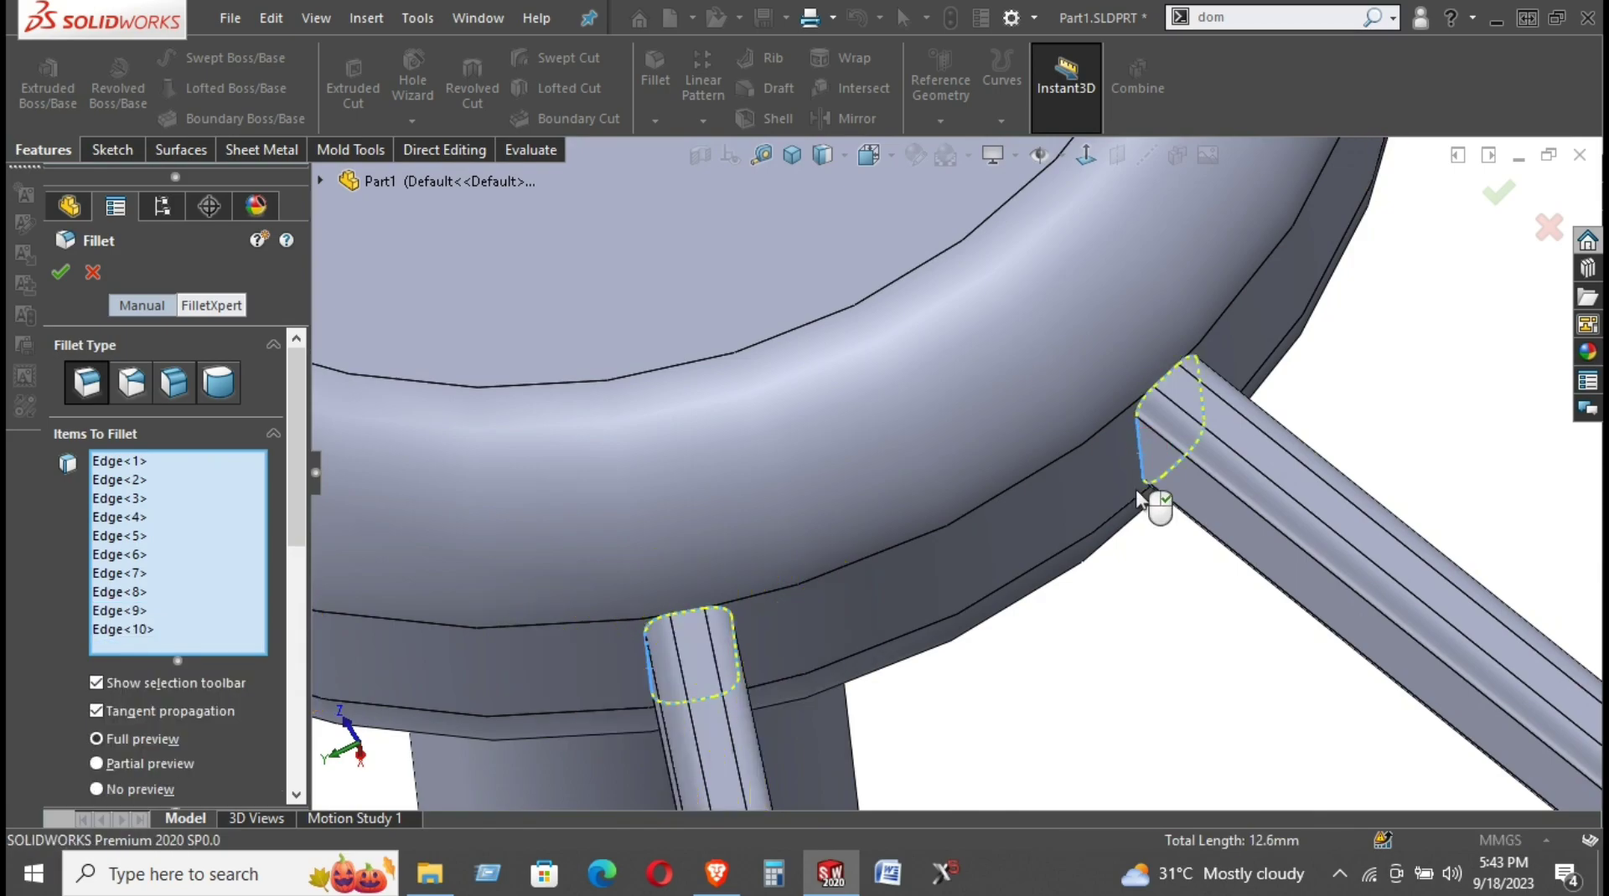
scroll(1156, 503, "up", 3)
scroll(1128, 591, "up", 2)
scroll(1106, 635, "up", 2)
scroll(1108, 628, "up", 2)
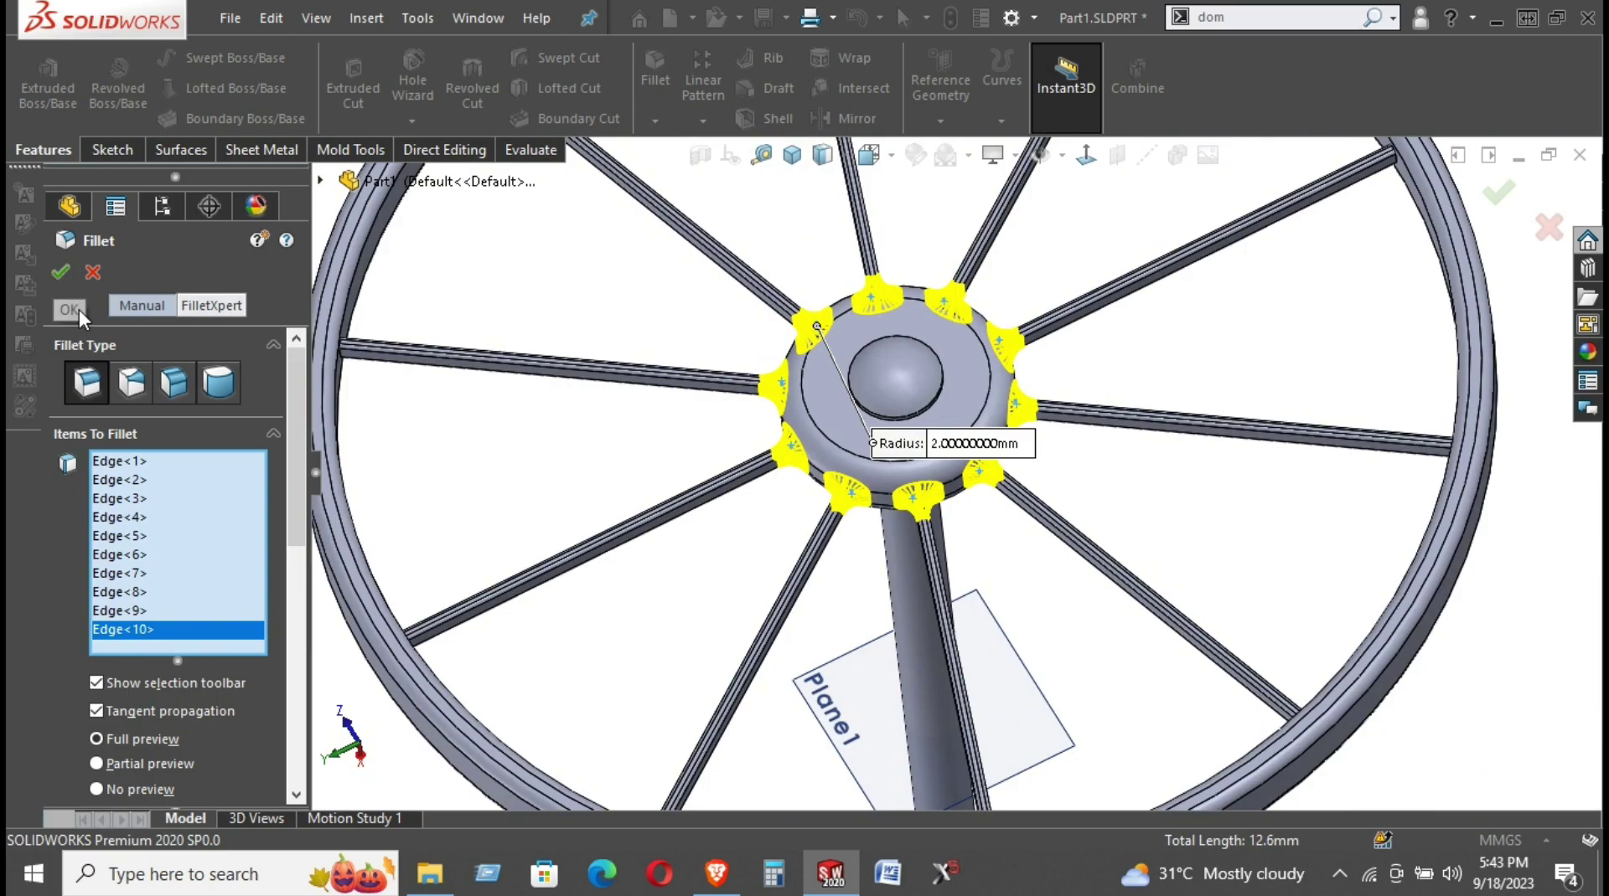
left_click_drag(300, 506, 292, 617)
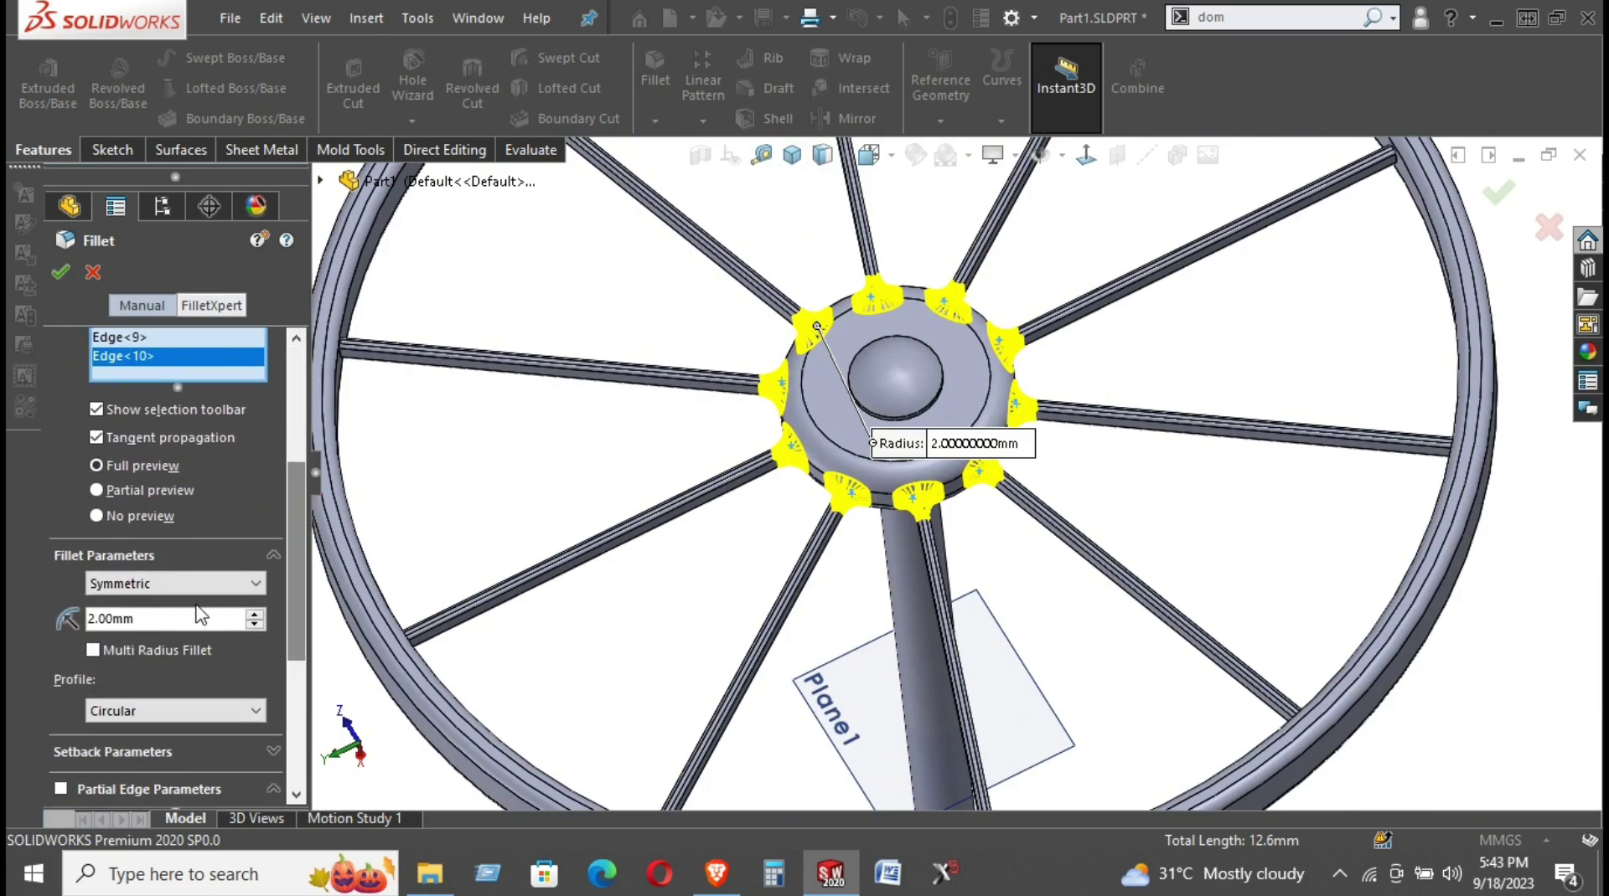
middle_click_drag(906, 490, 259, 378)
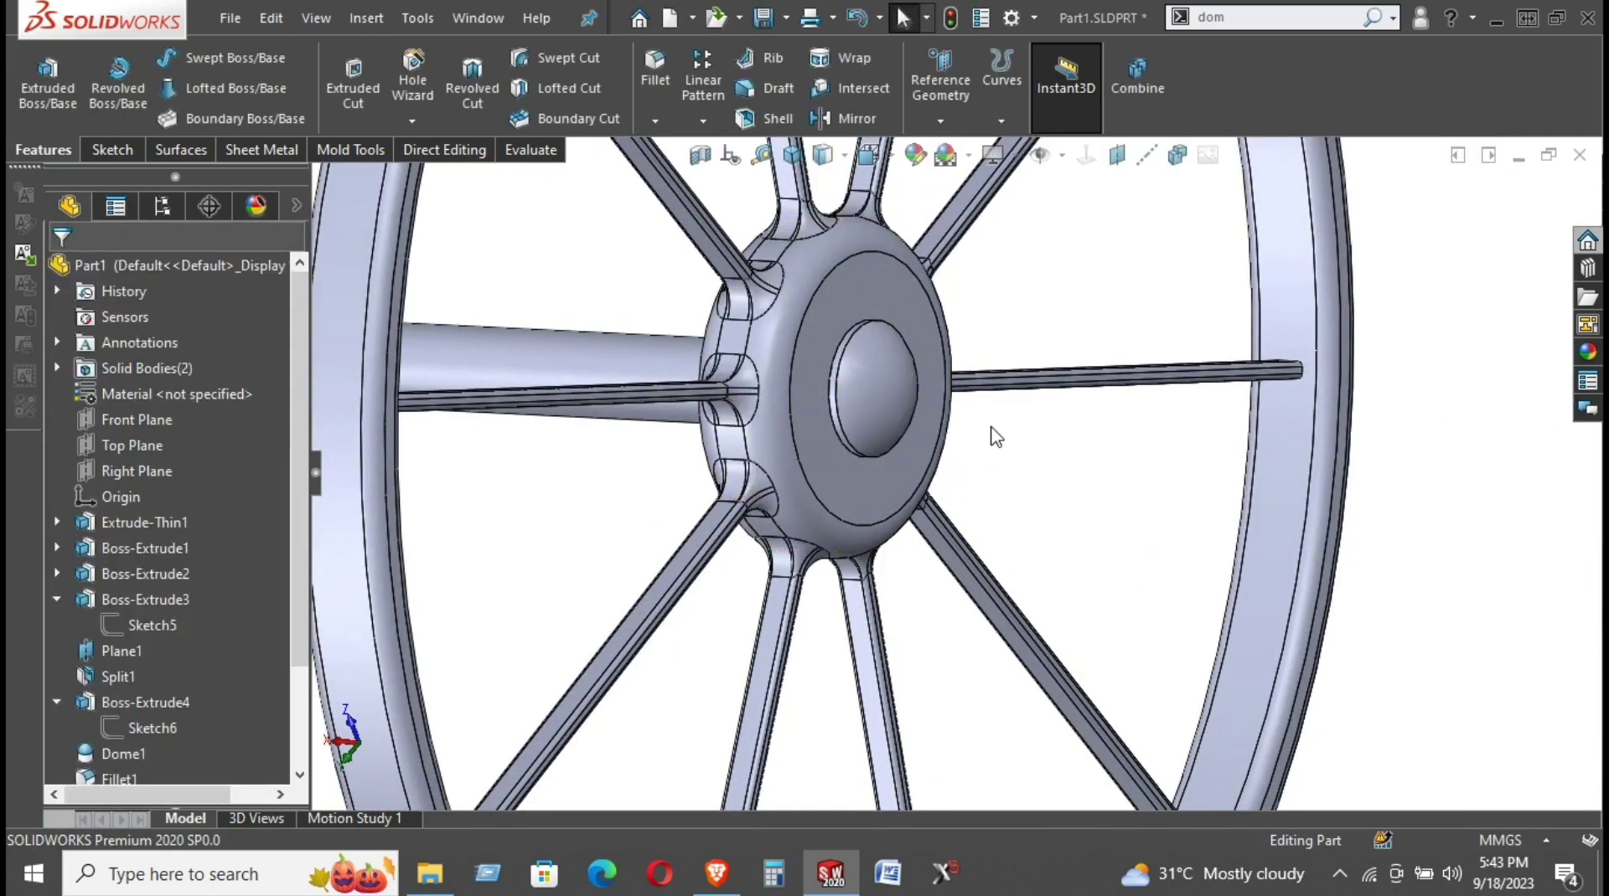
Zoom toward the rim and pick one spoke's end edge where it meets the rim
mouse_move(995, 436)
middle_mouse_down()
mouse_move(772, 423)
mouse_move(986, 333)
mouse_move(1059, 442)
mouse_move(969, 504)
mouse_move(971, 411)
middle_mouse_up()
scroll(970, 405, "down", 3)
scroll(858, 387, "down", 2)
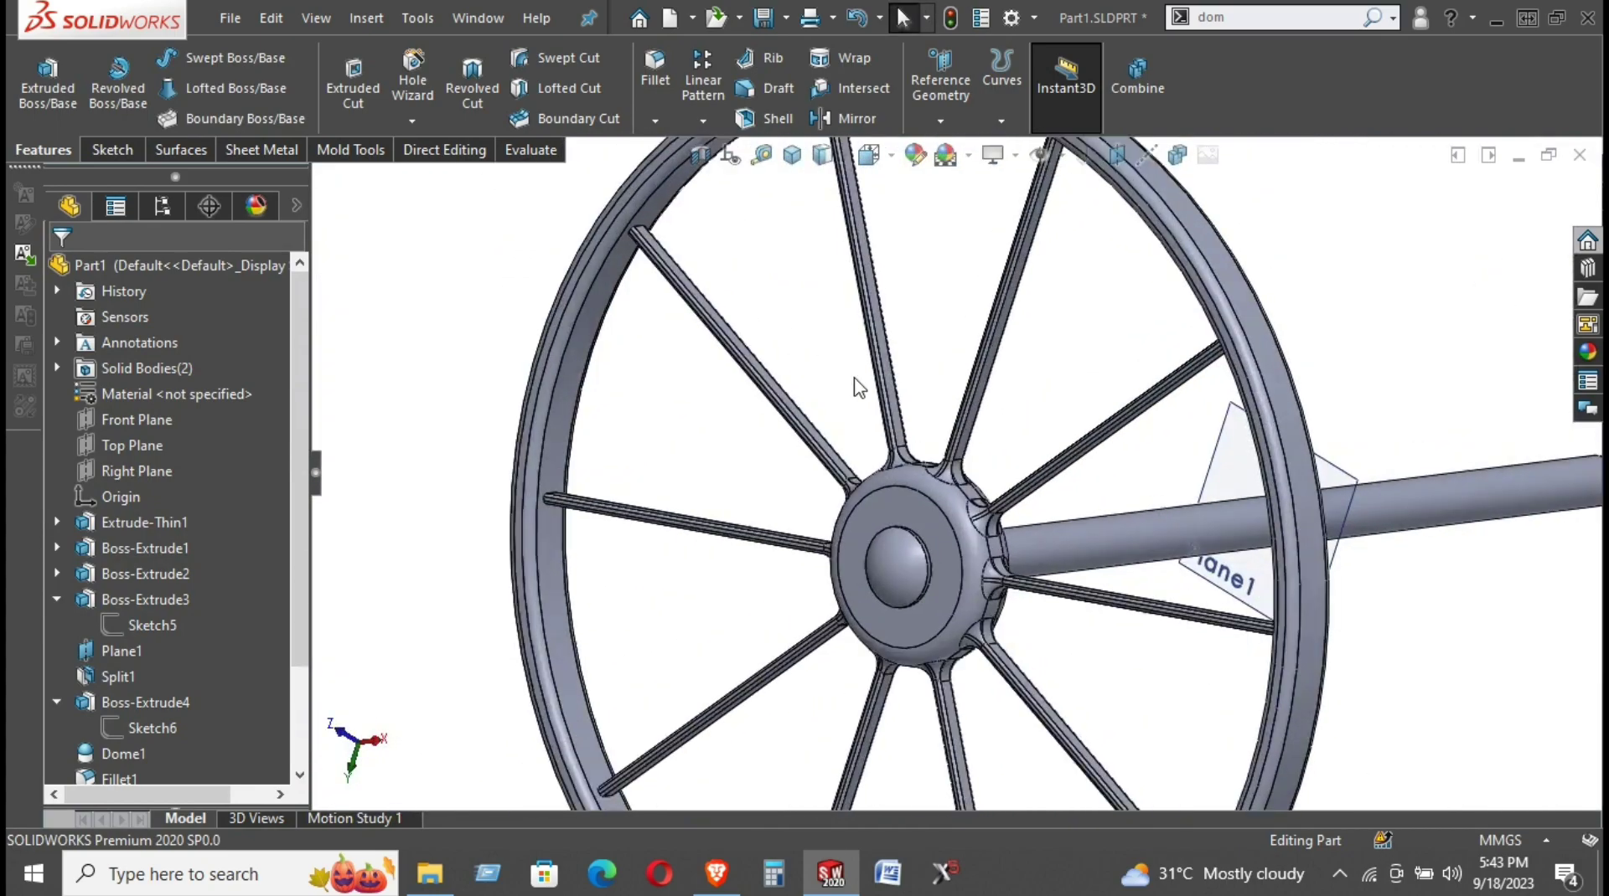
scroll(856, 386, "down", 2)
scroll(553, 251, "down", 2)
scroll(612, 301, "down", 2)
scroll(856, 352, "down", 2)
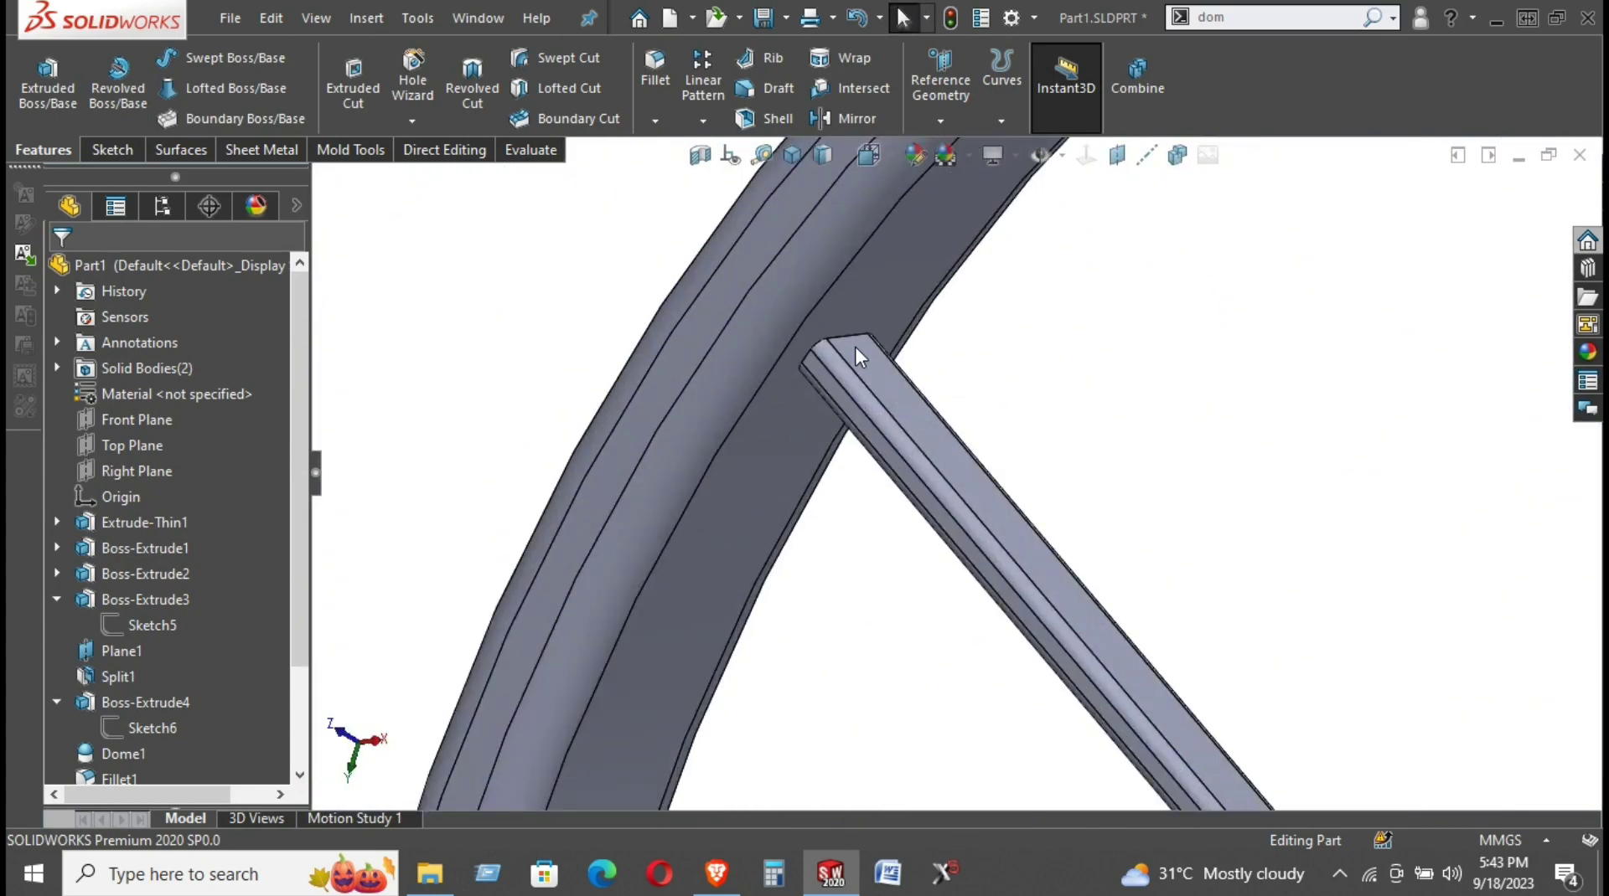
left_click(851, 339)
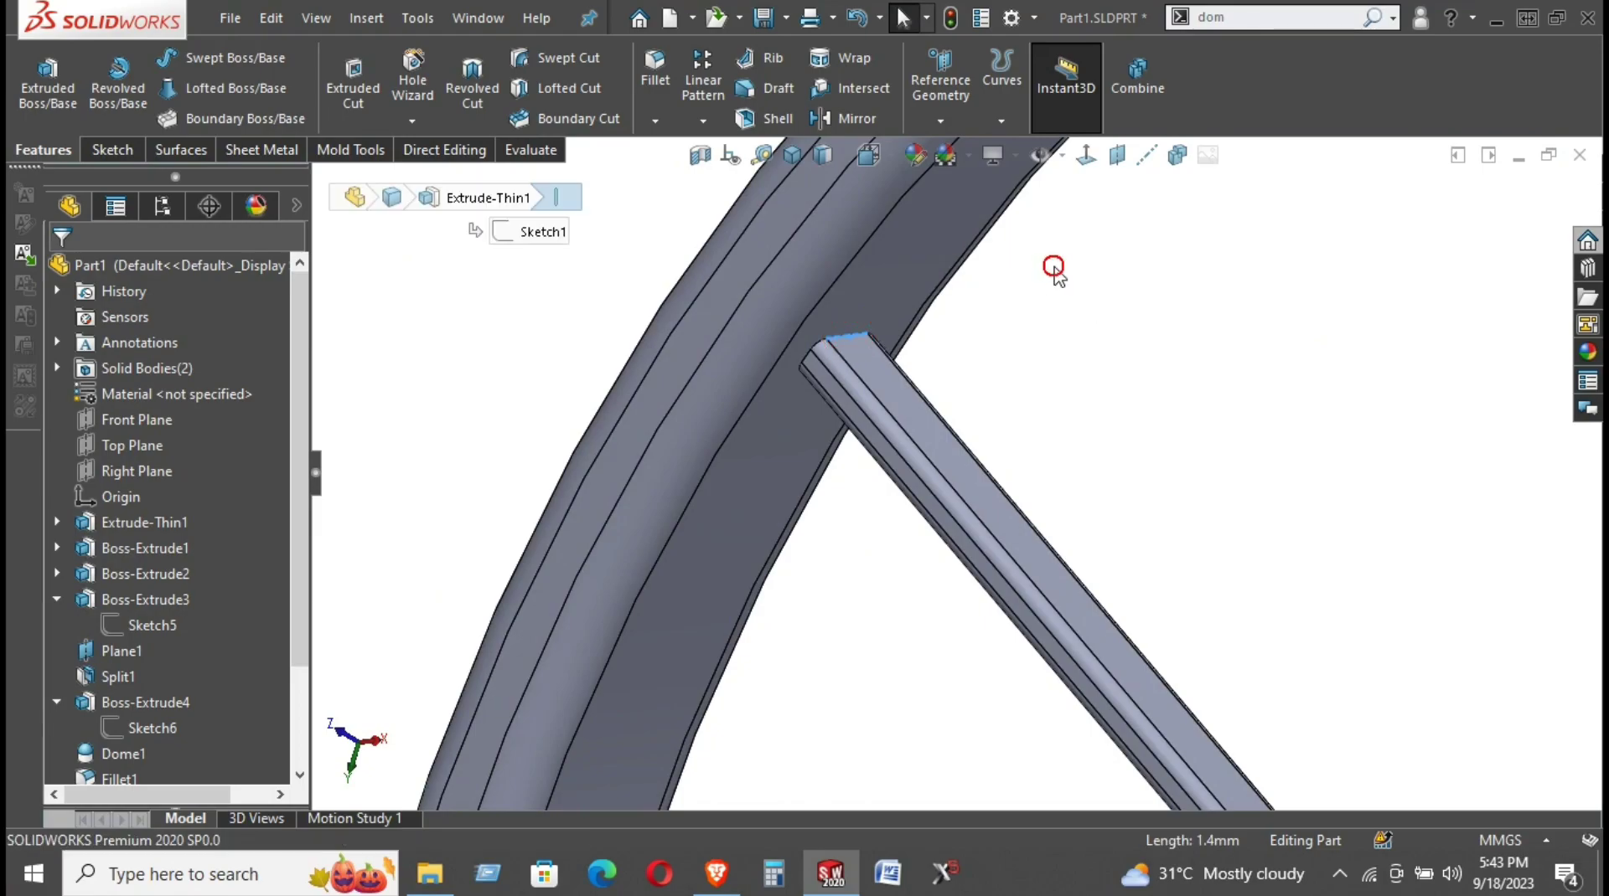
Add spoke-rim end edges two through six to the 2 mm fillet
scroll(897, 384, "up", 3)
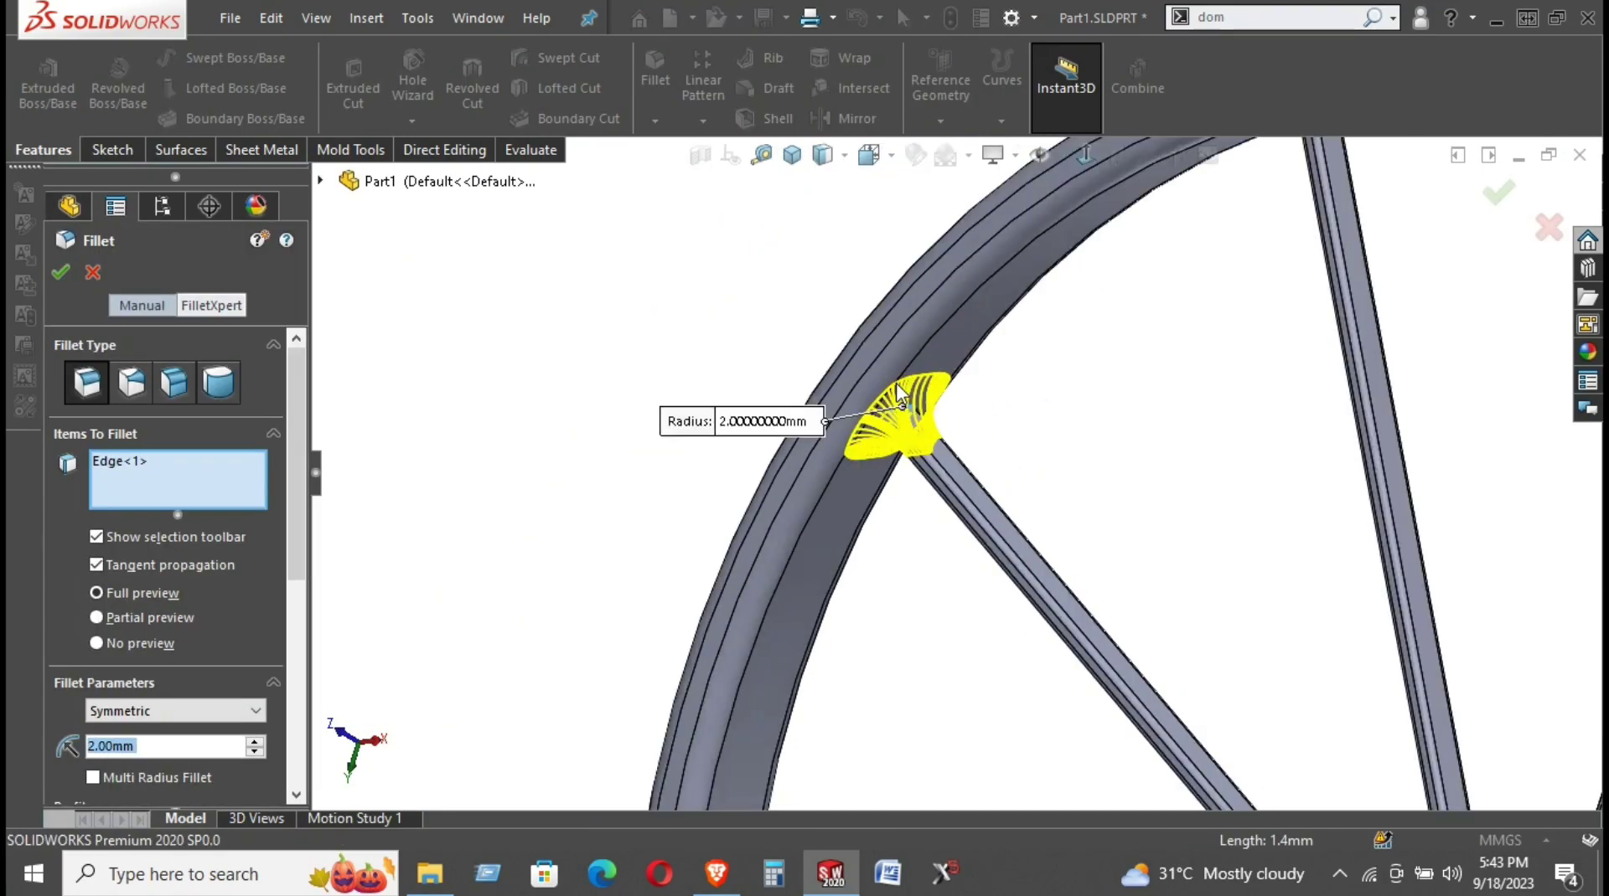
mouse_move(897, 383)
middle_mouse_down()
mouse_move(817, 322)
mouse_move(1009, 493)
middle_mouse_up()
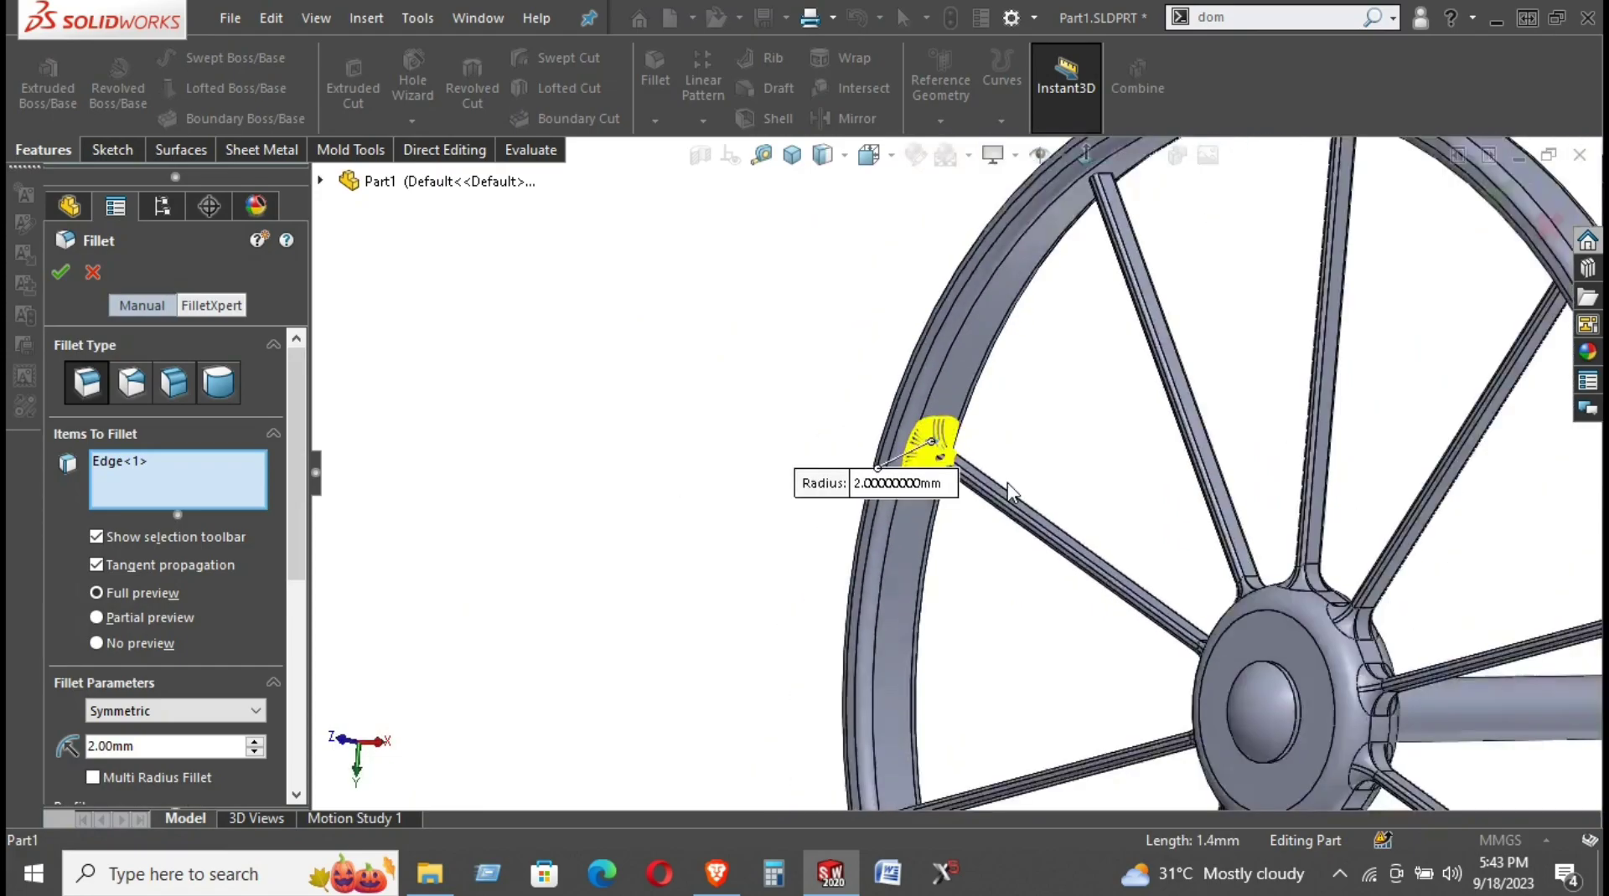
scroll(1164, 308, "up", 2)
scroll(1031, 328, "down", 5)
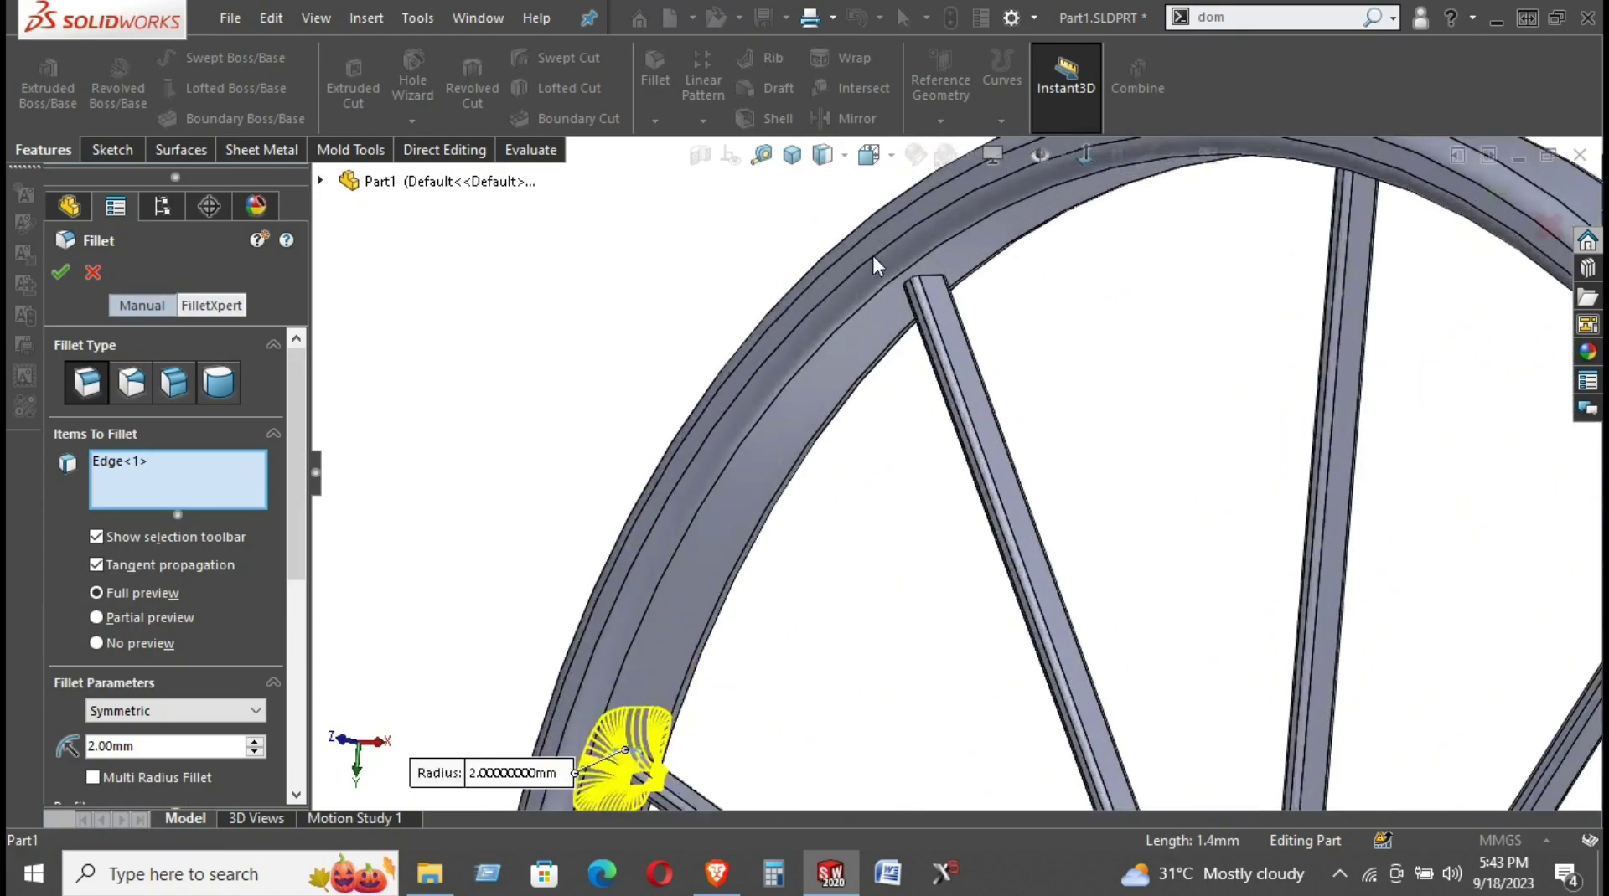
left_click(936, 283)
scroll(1013, 315, "up", 3)
scroll(1238, 323, "down", 3)
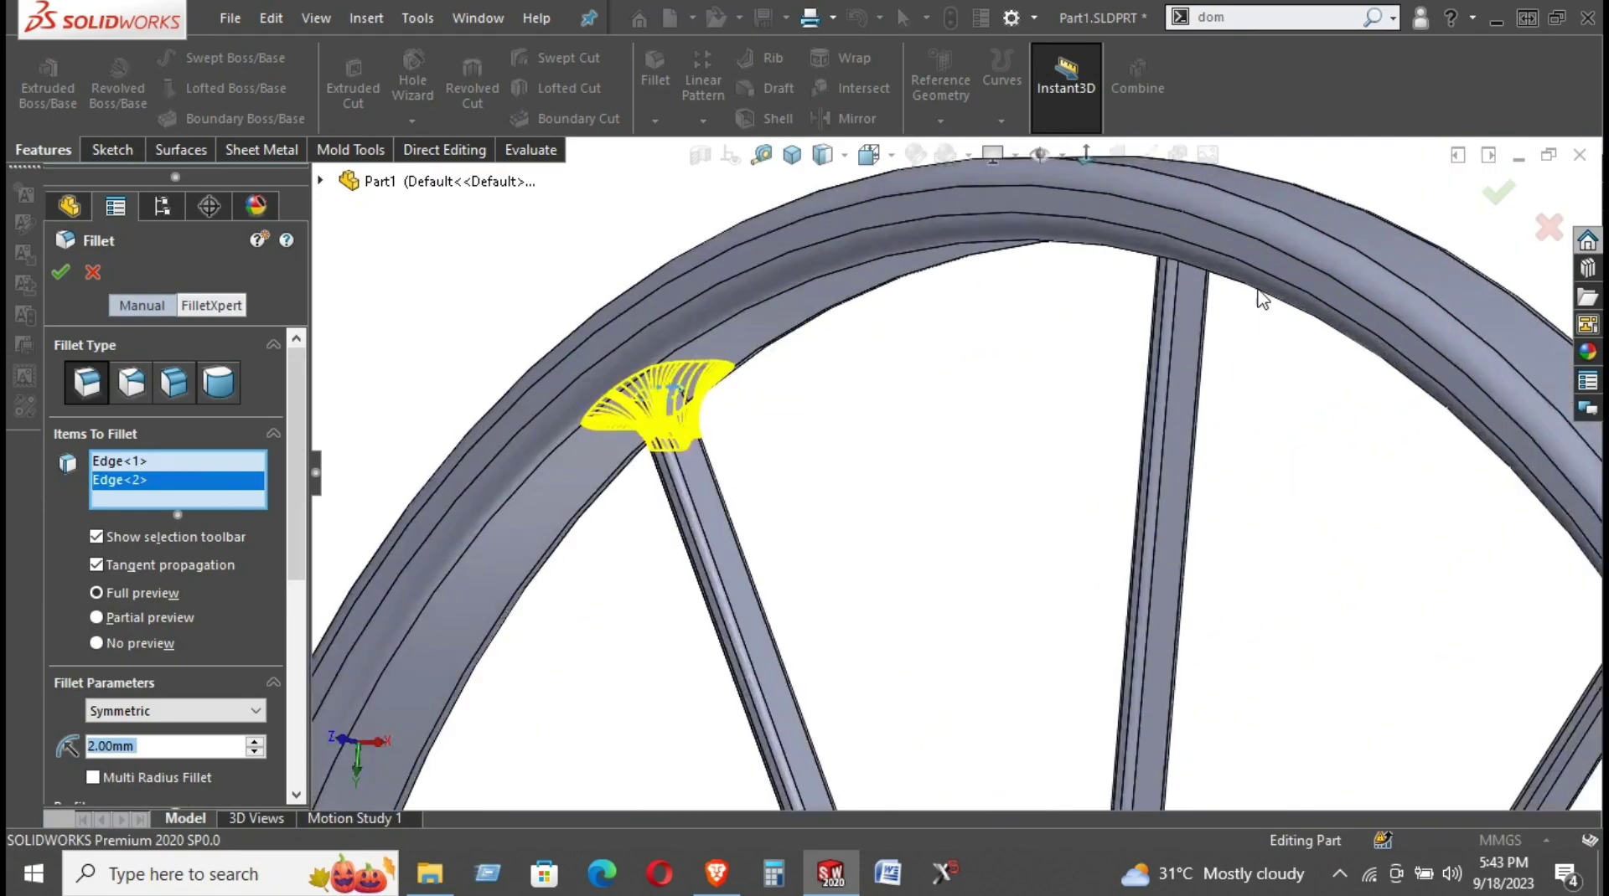
scroll(1127, 310, "down", 2)
left_click(1136, 335)
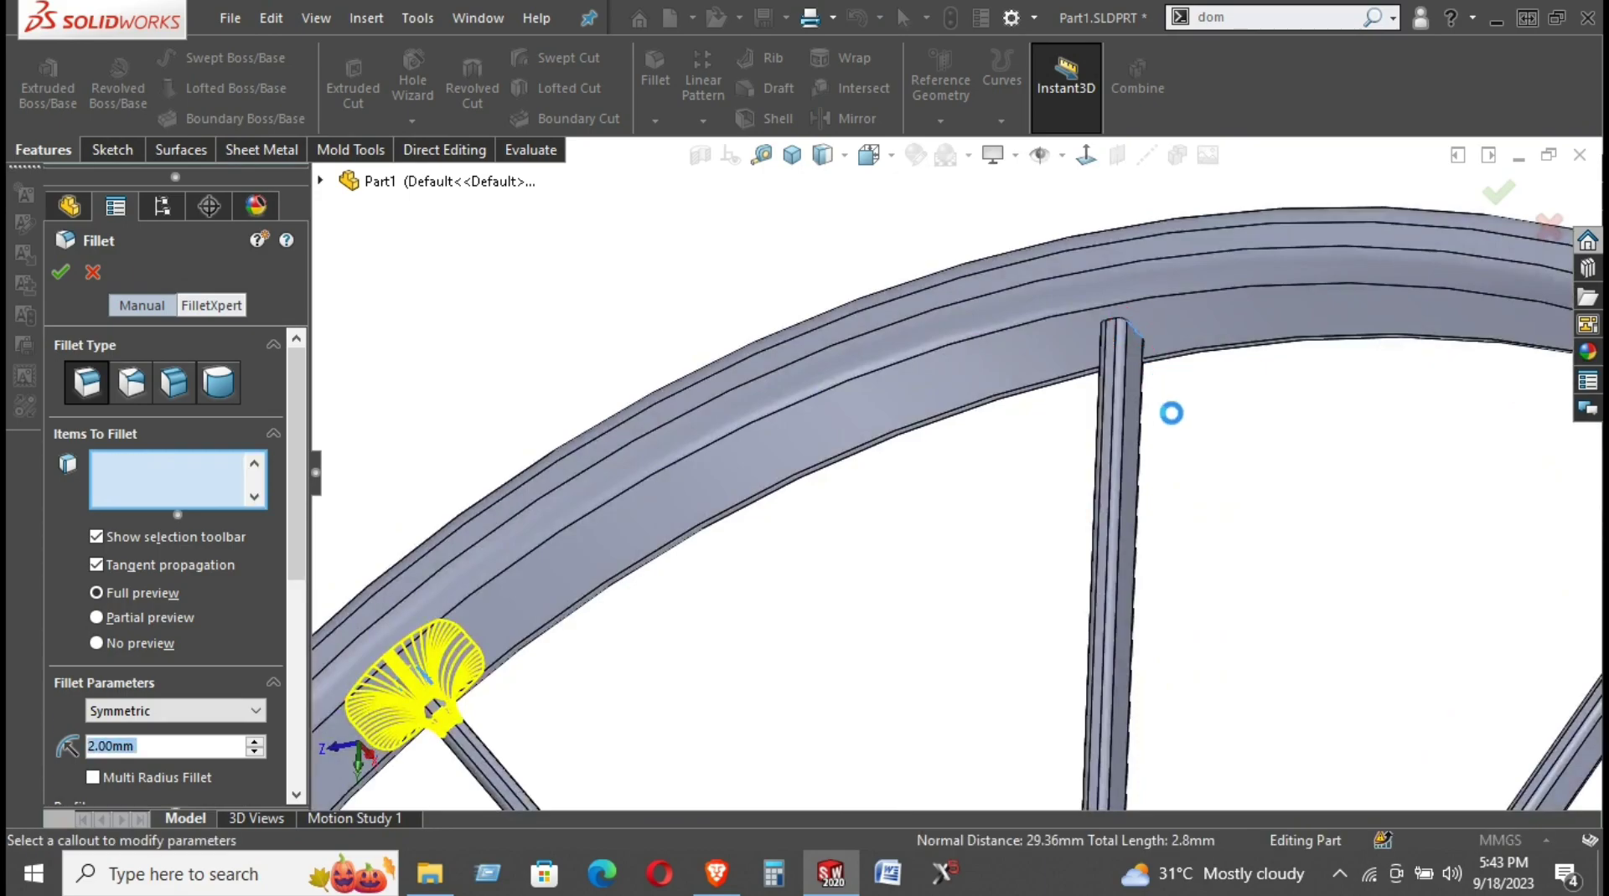
scroll(1171, 413, "up", 2)
scroll(1204, 460, "up", 1)
scroll(1282, 469, "down", 2)
scroll(1172, 436, "down", 2)
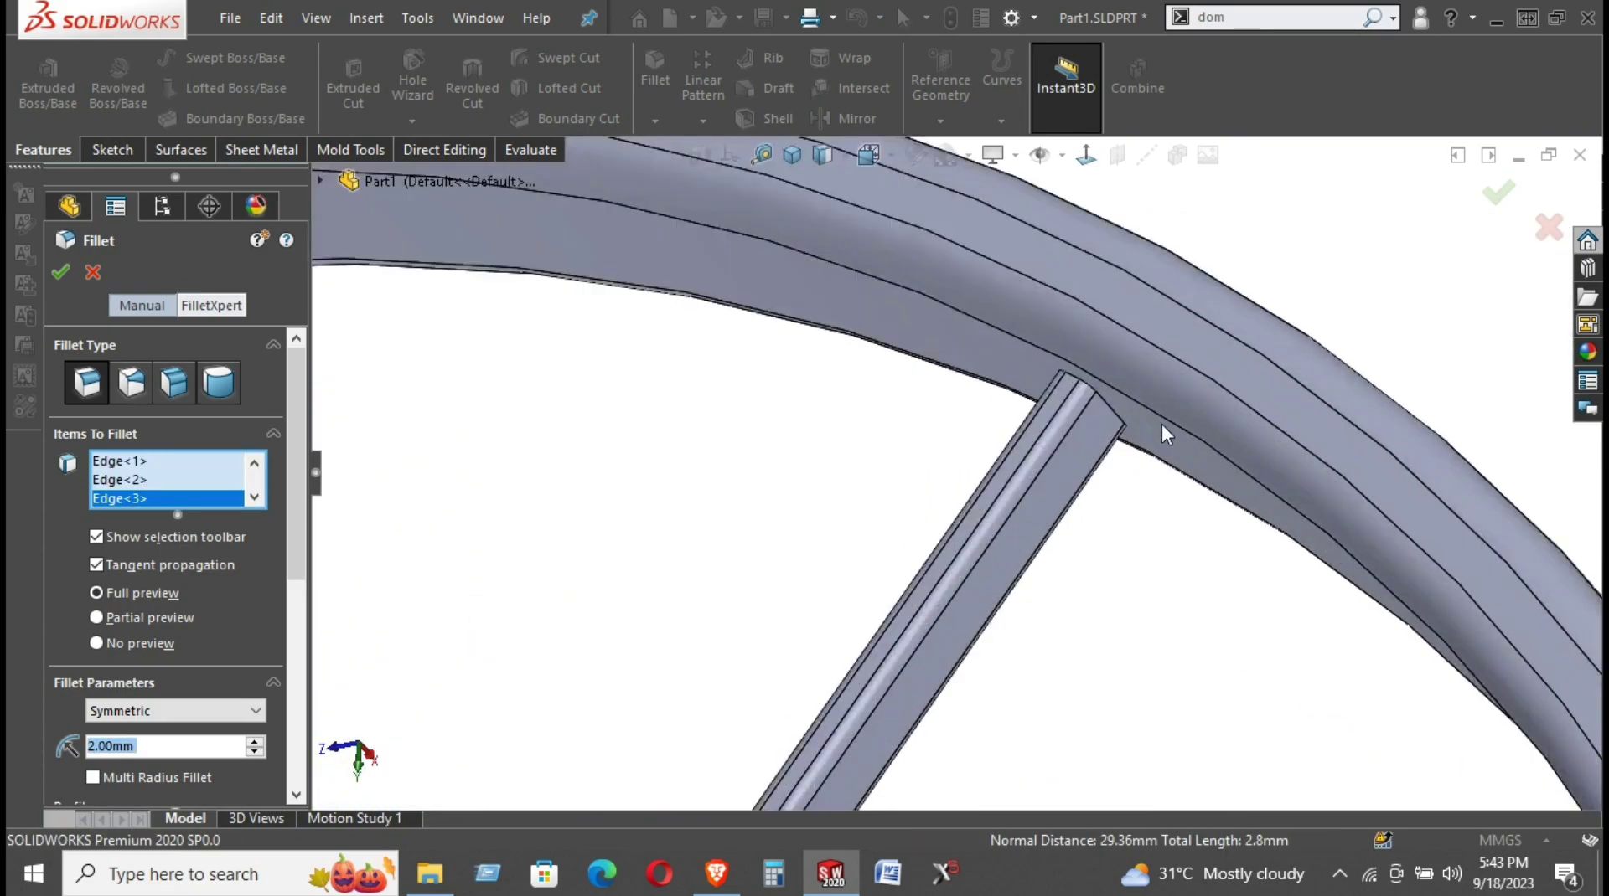
left_click(1112, 415)
scroll(1185, 553, "up", 3)
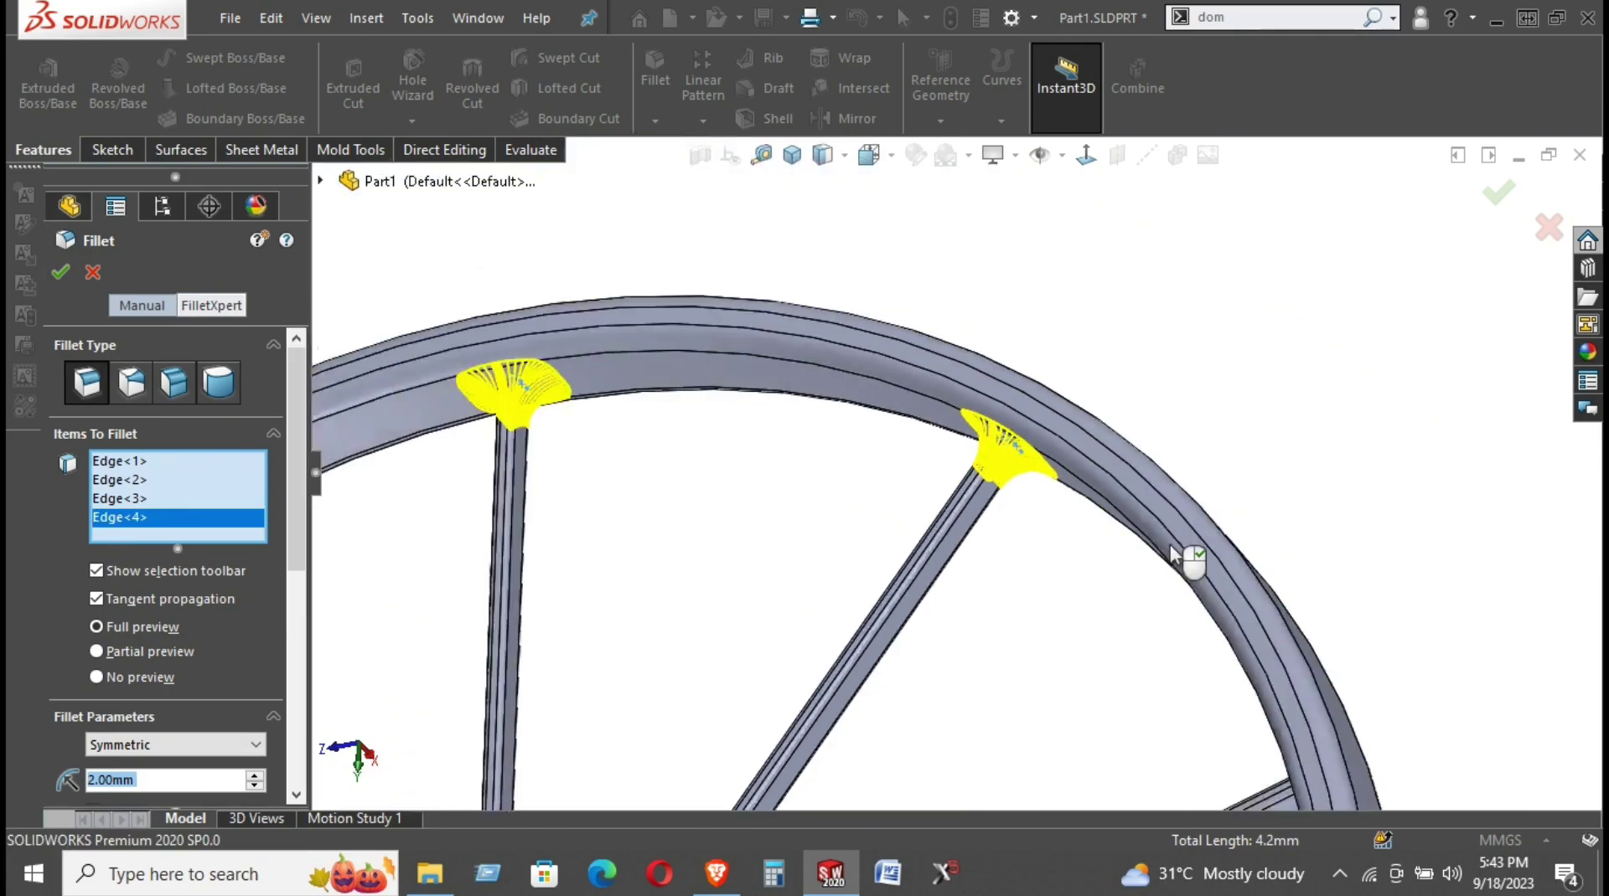
scroll(1164, 661, "up", 2)
mouse_move(1160, 680)
middle_mouse_down()
mouse_move(1184, 585)
mouse_move(1087, 683)
middle_mouse_up()
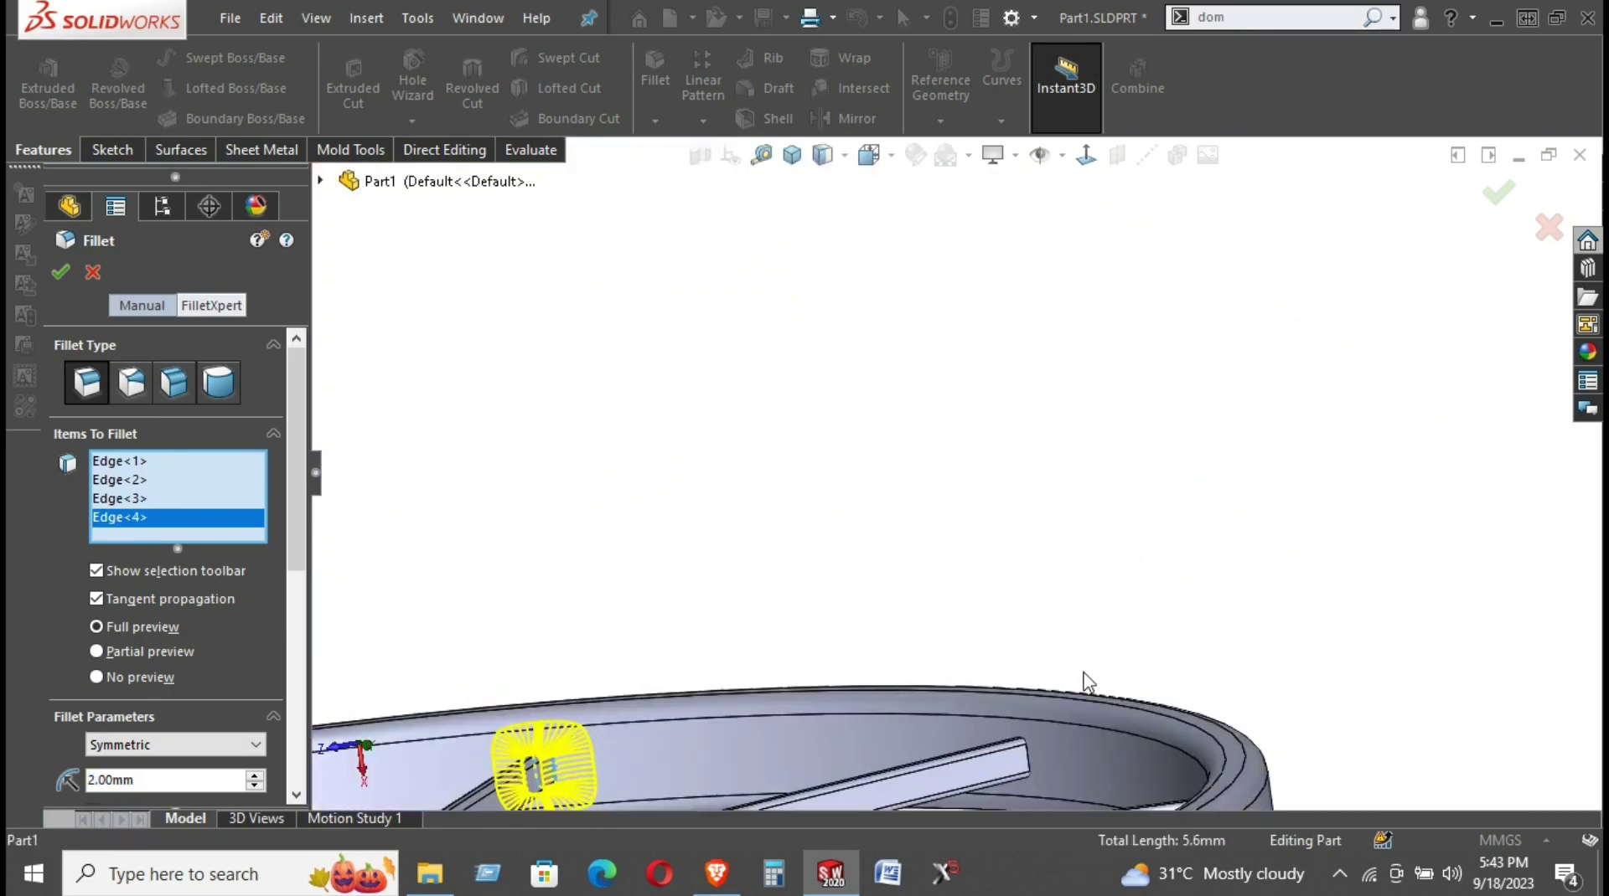
left_click(1029, 762)
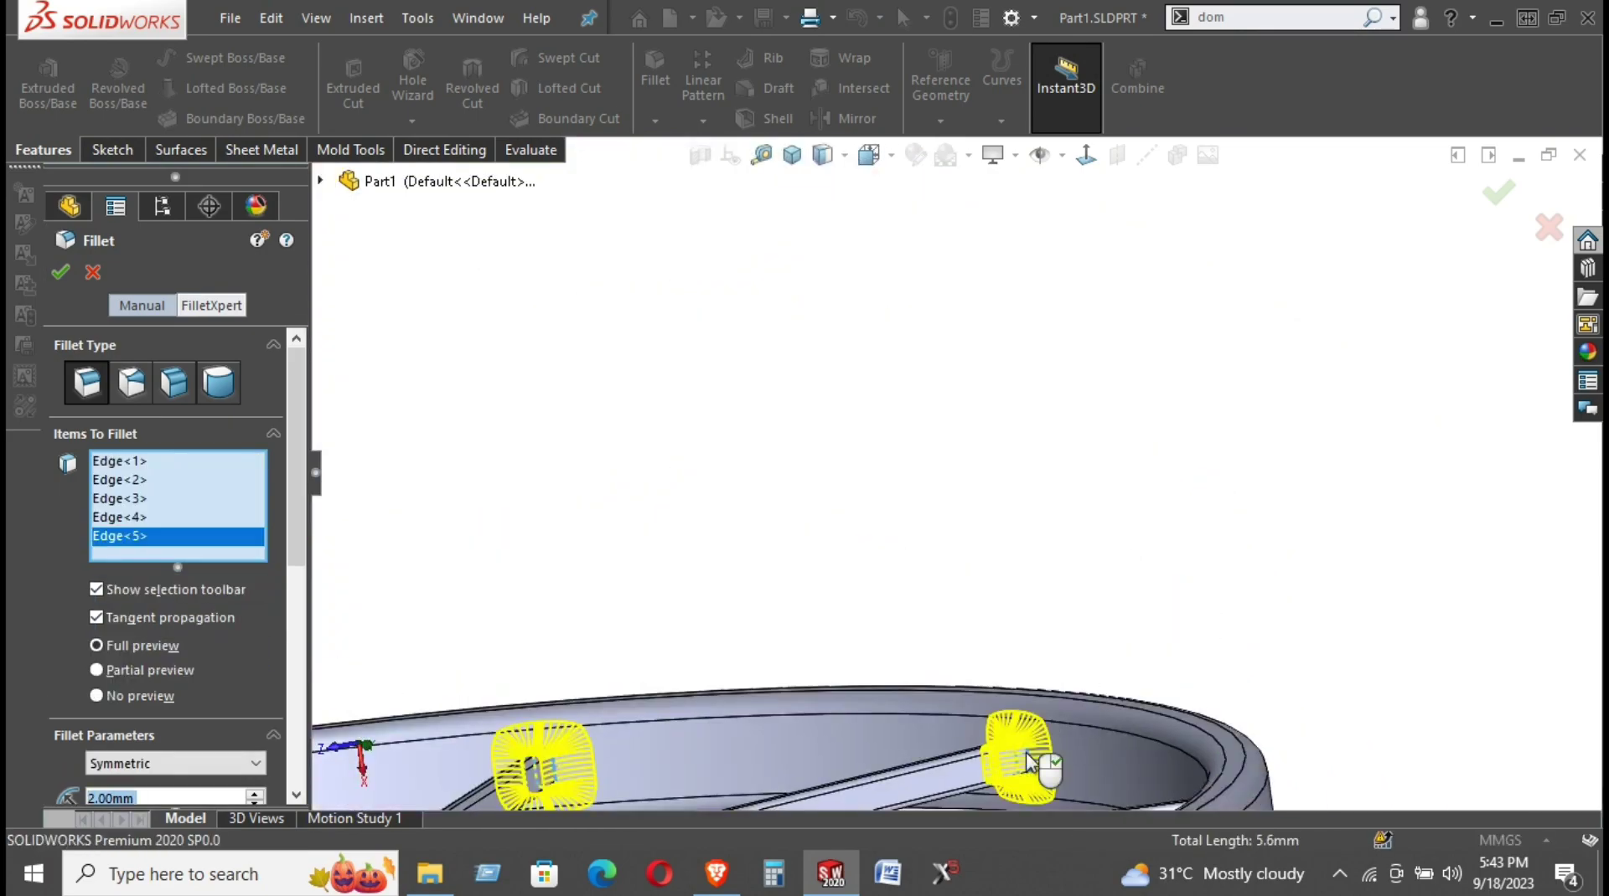
scroll(1039, 763, "up", 3)
middle_click_drag(951, 660, 1146, 765)
scroll(966, 538, "down", 3)
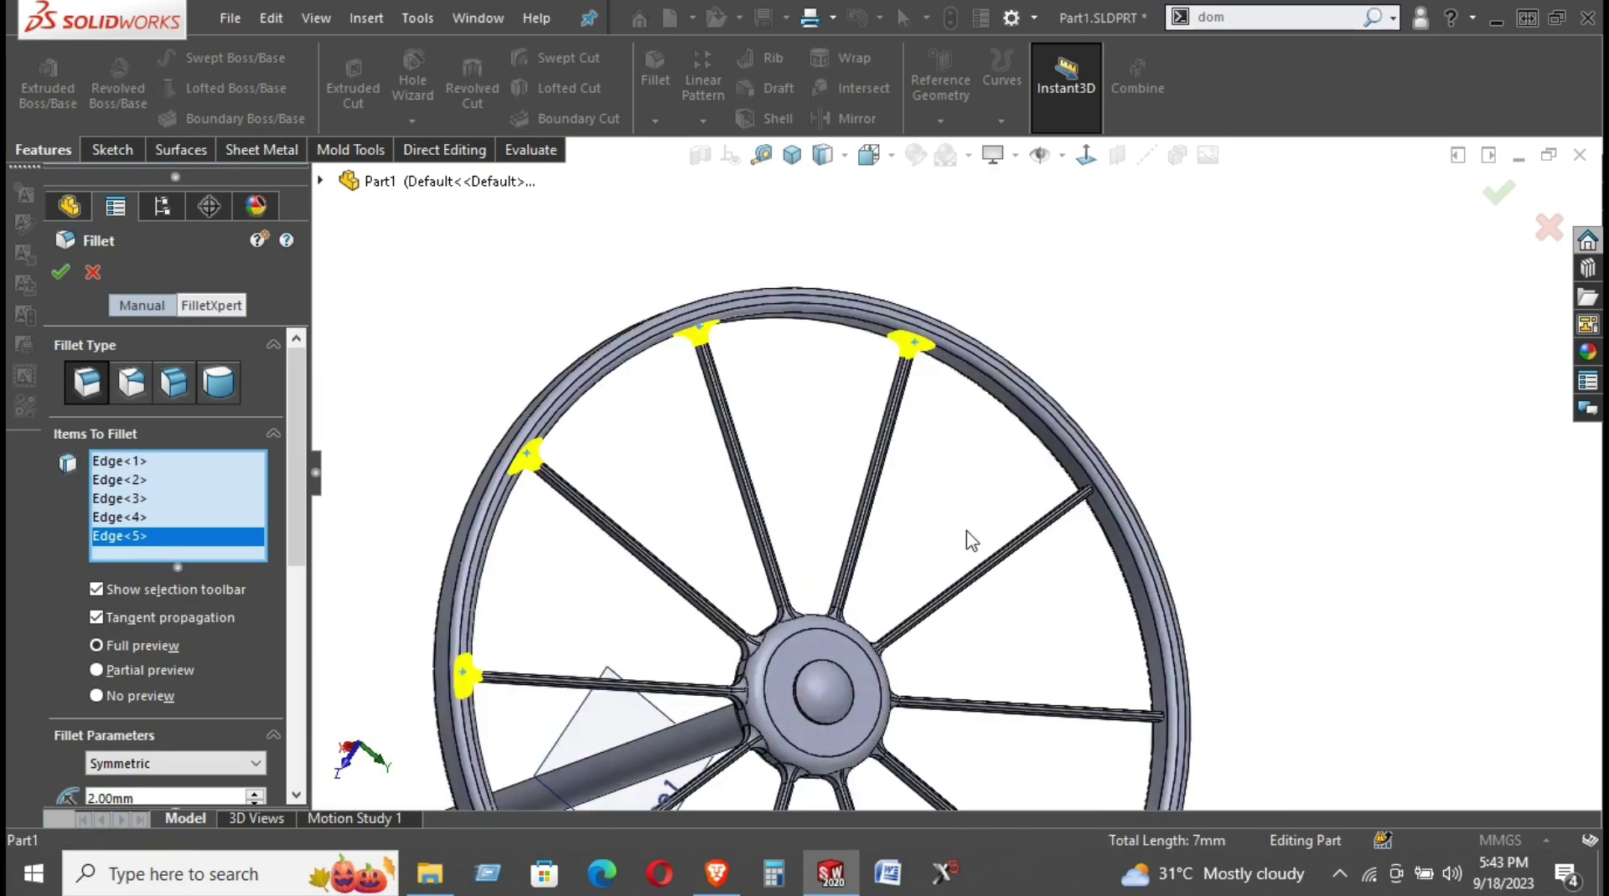
scroll(1140, 532, "down", 3)
scroll(1135, 442, "down", 2)
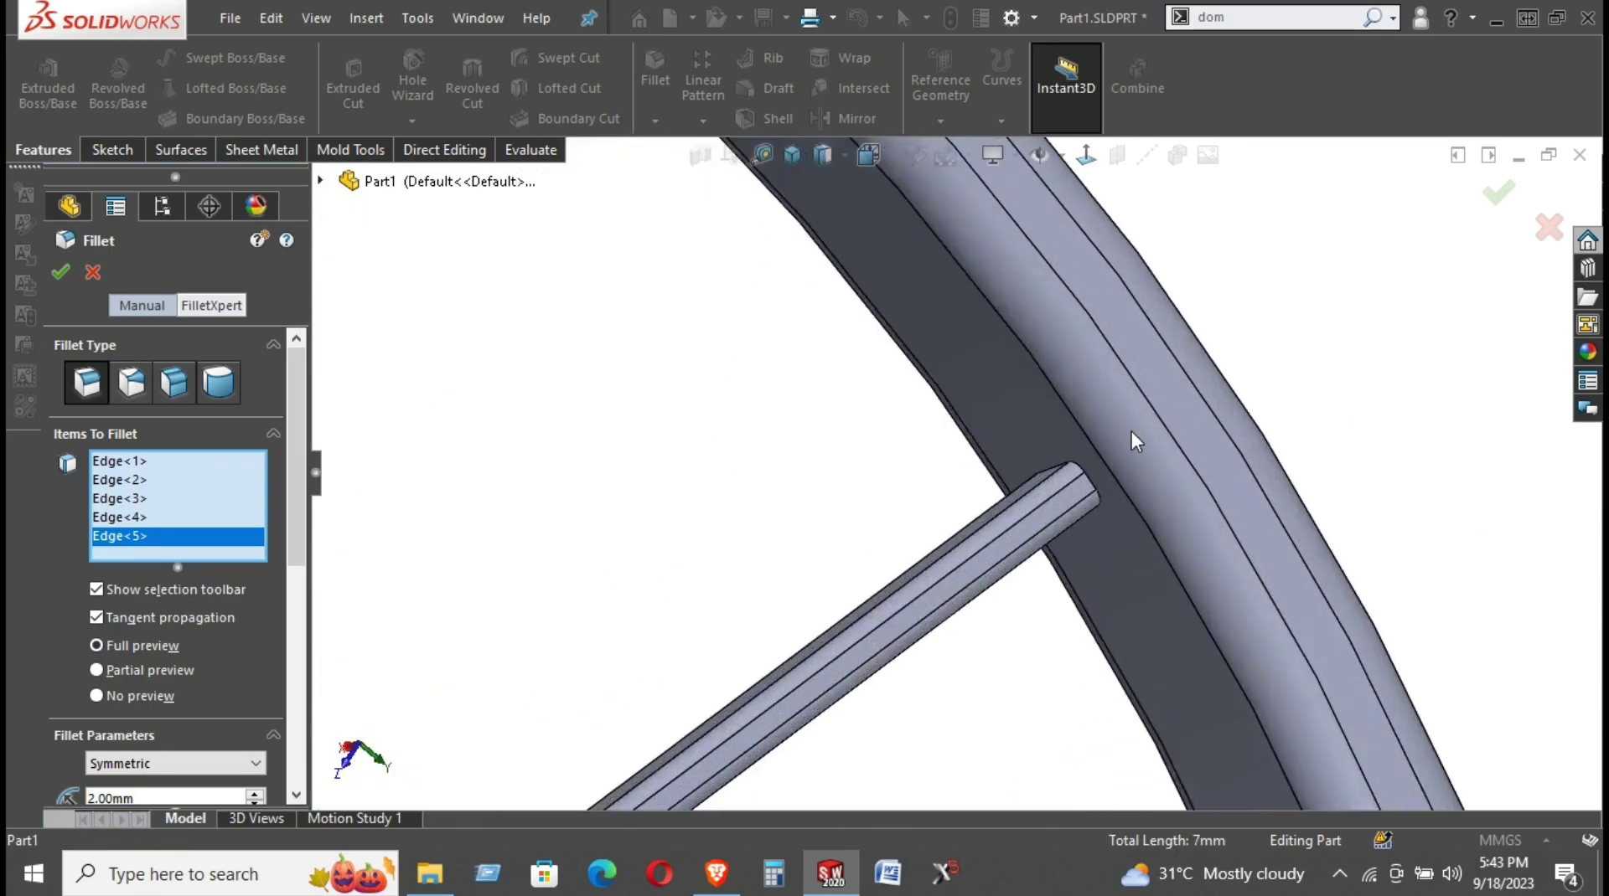
left_click(1091, 488)
Add the last four spoke-rim edges and accept the 2 mm fillet on all ten
scroll(1097, 511, "up", 3)
scroll(1089, 524, "up", 2)
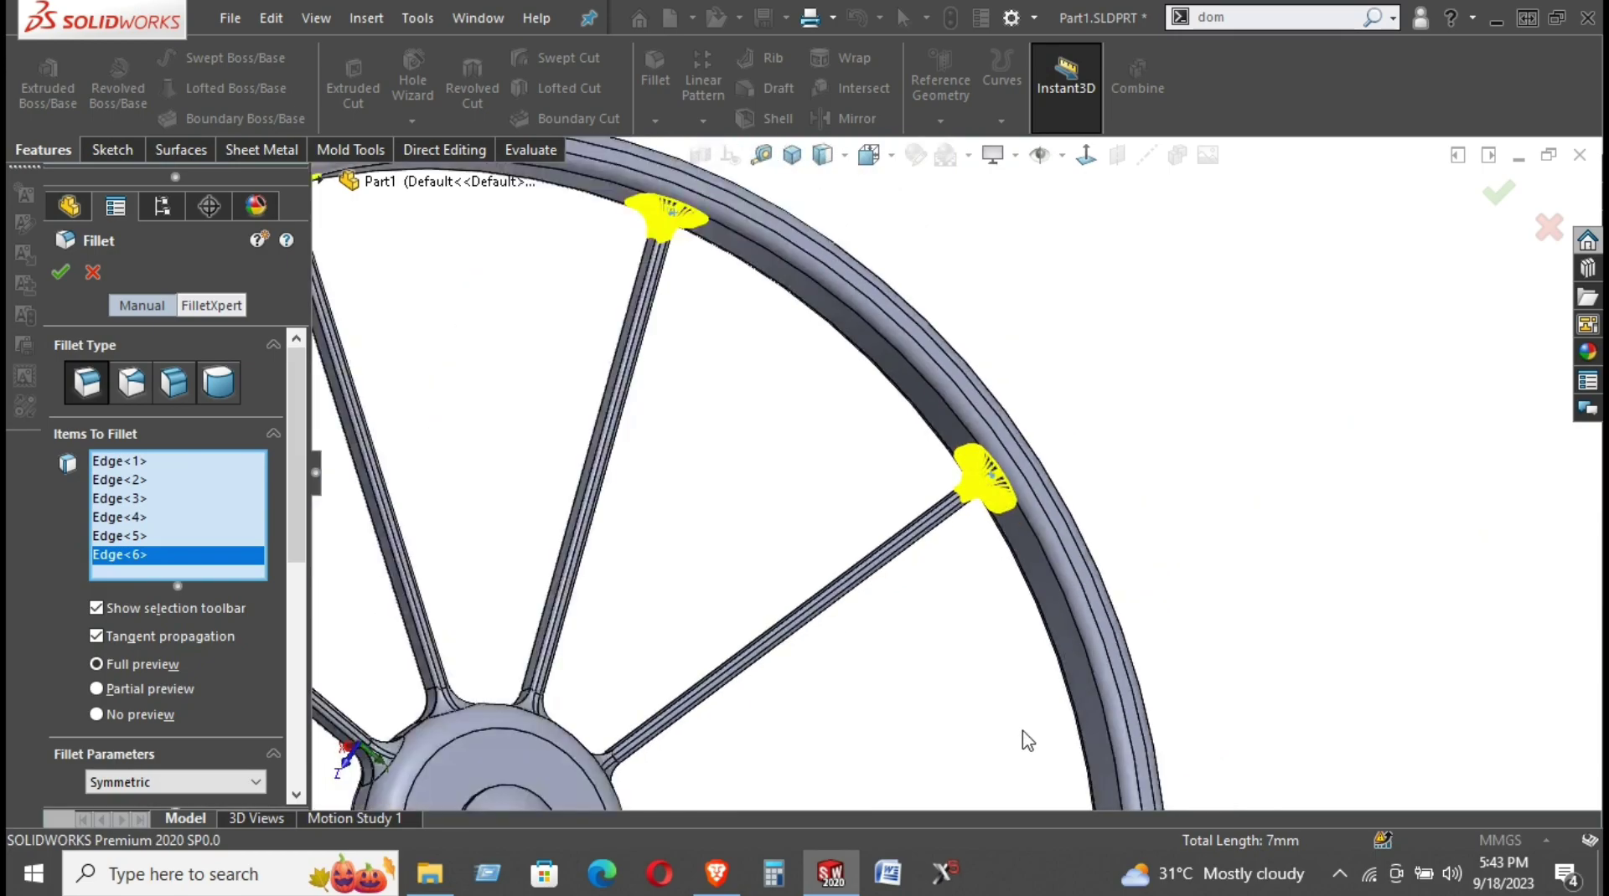
scroll(1005, 779, "up", 2)
scroll(1028, 616, "down", 4)
scroll(1013, 622, "down", 3)
scroll(990, 530, "down", 2)
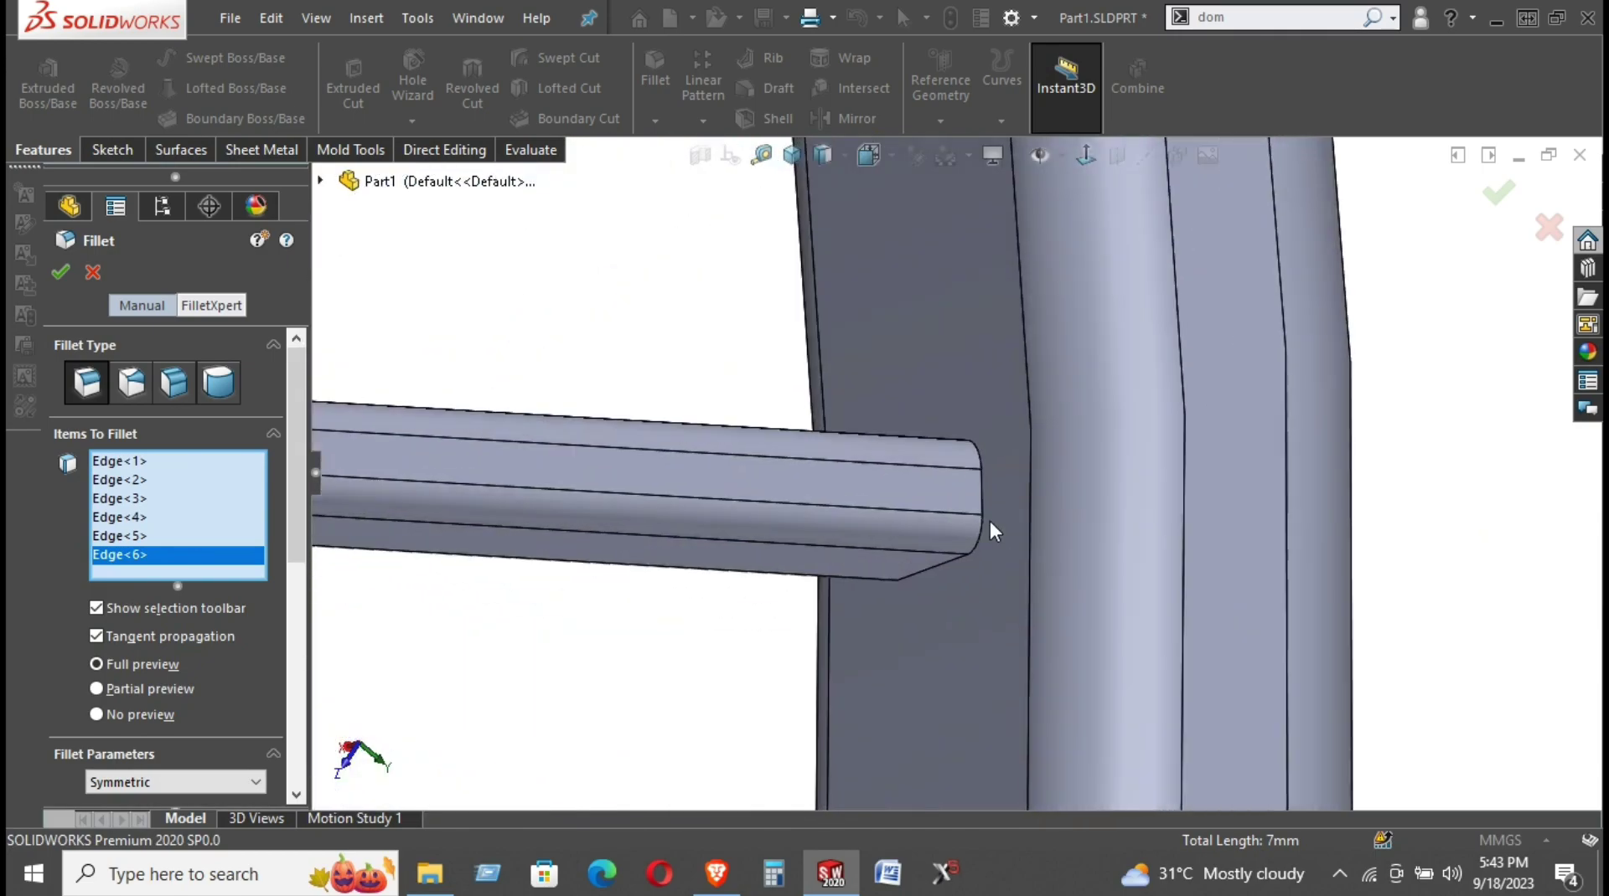
left_click(980, 495)
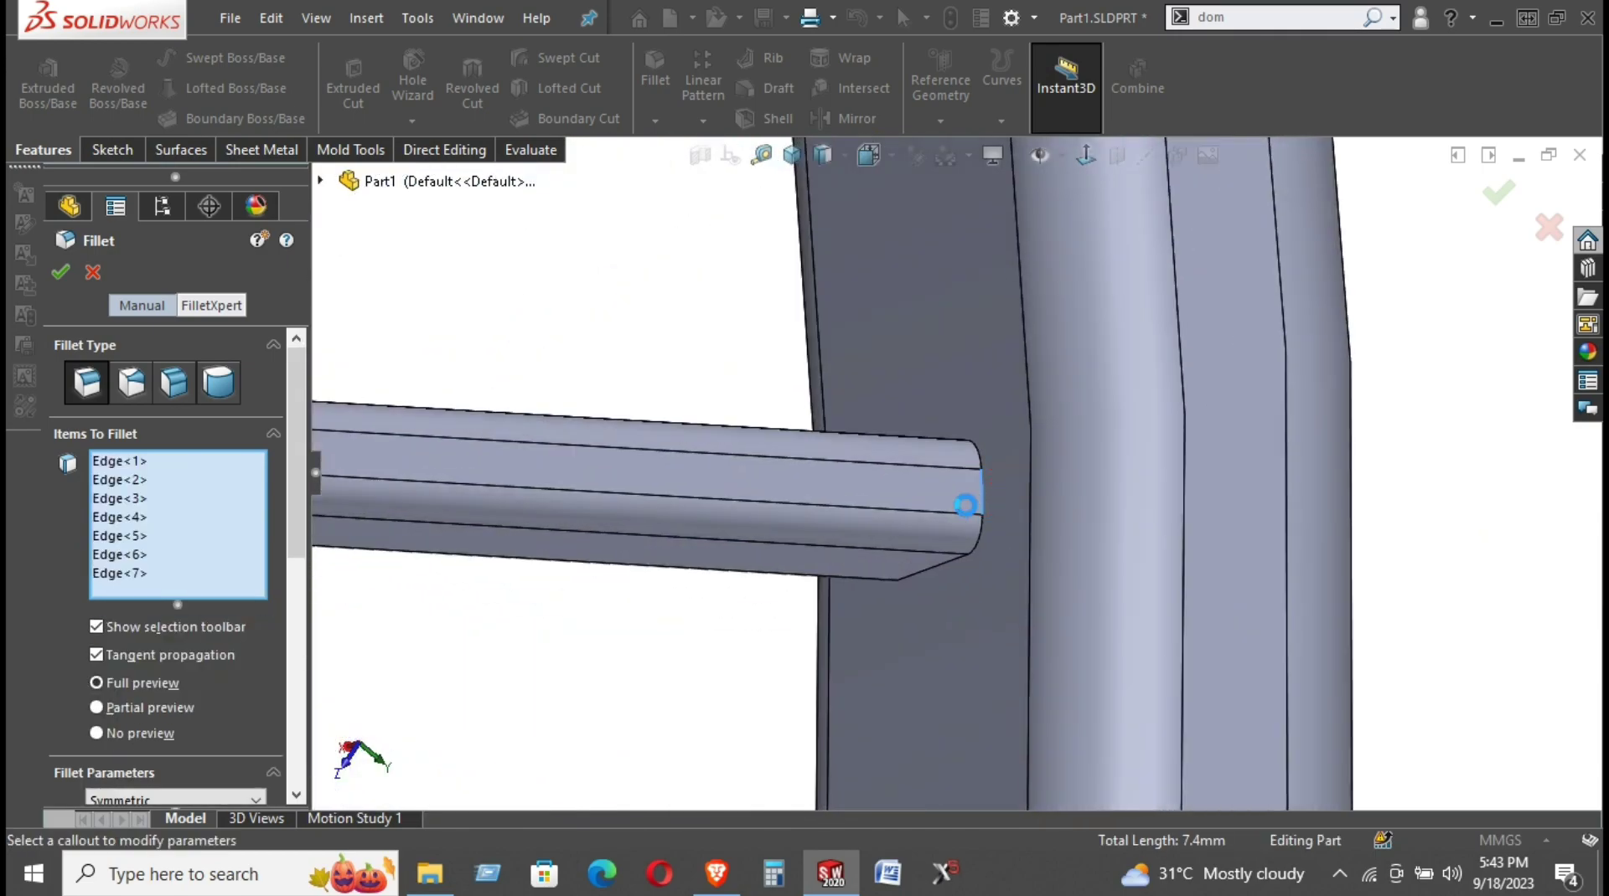
scroll(972, 513, "up", 3)
scroll(963, 536, "up", 2)
scroll(922, 586, "up", 2)
scroll(917, 628, "down", 1)
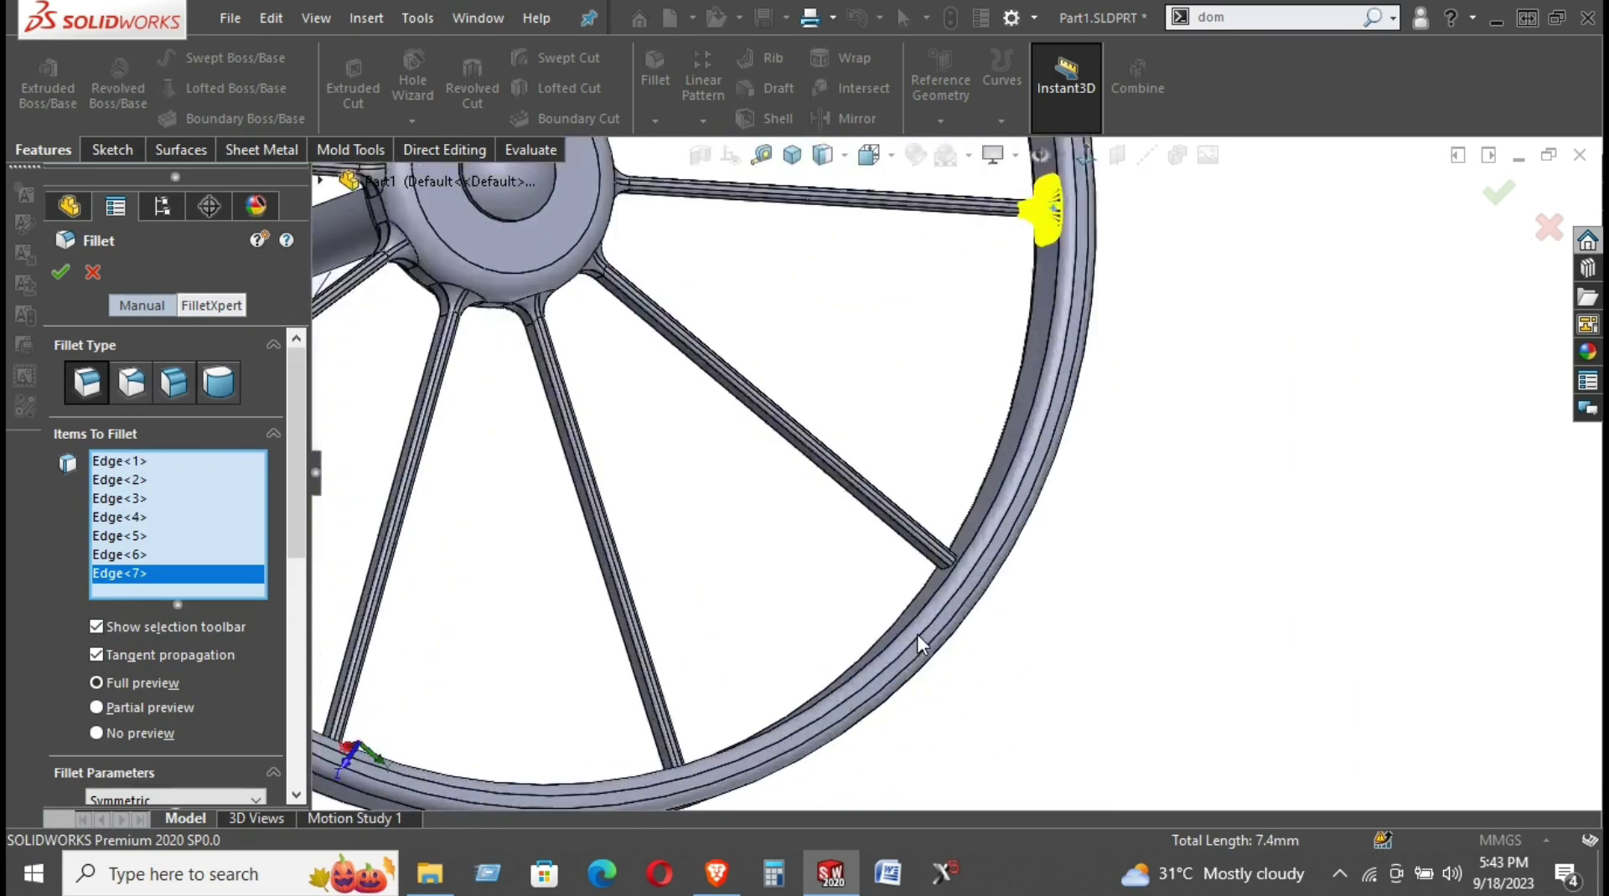
scroll(917, 635, "down", 3)
scroll(1002, 474, "down", 2)
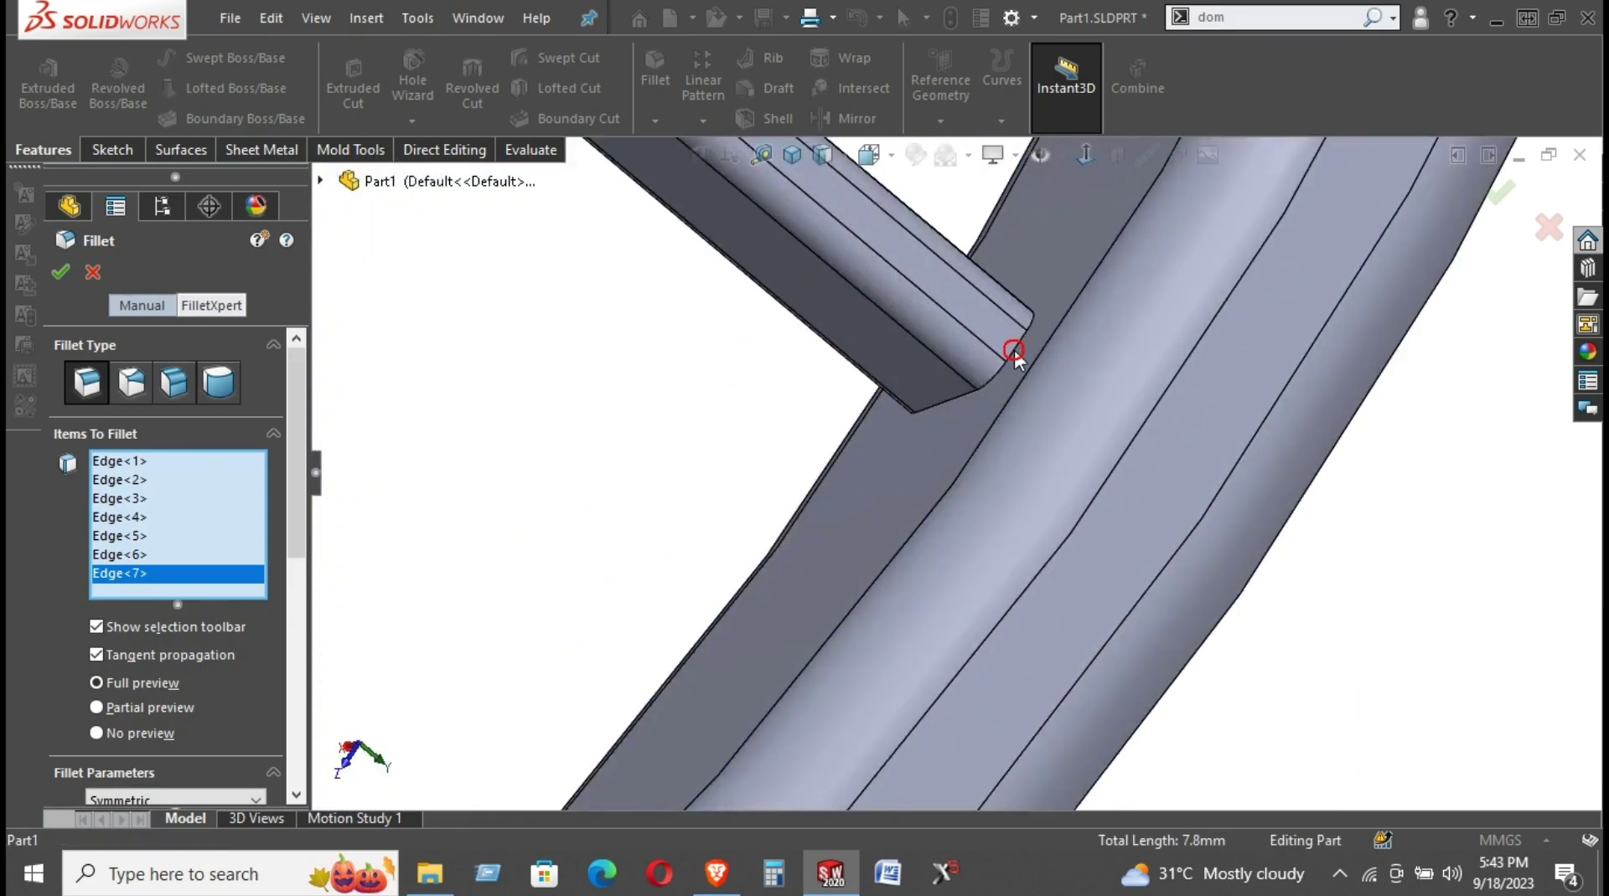
left_click(1012, 352)
scroll(1001, 378, "up", 1)
scroll(1001, 382, "up", 3)
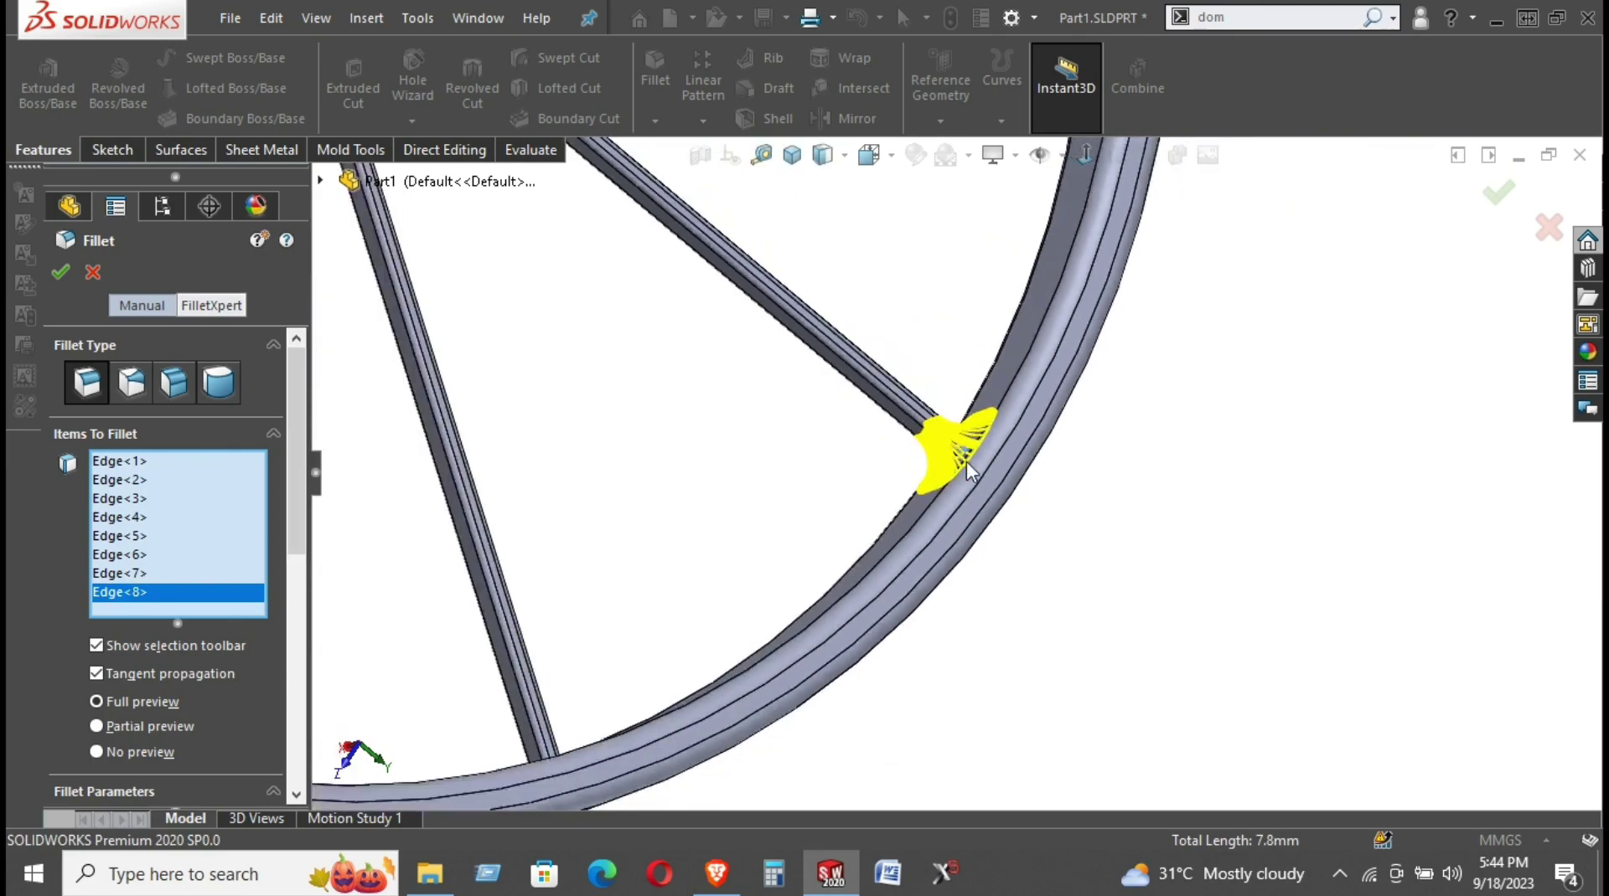
scroll(715, 641, "down", 2)
scroll(754, 545, "down", 2)
scroll(786, 696, "down", 2)
scroll(860, 655, "down", 2)
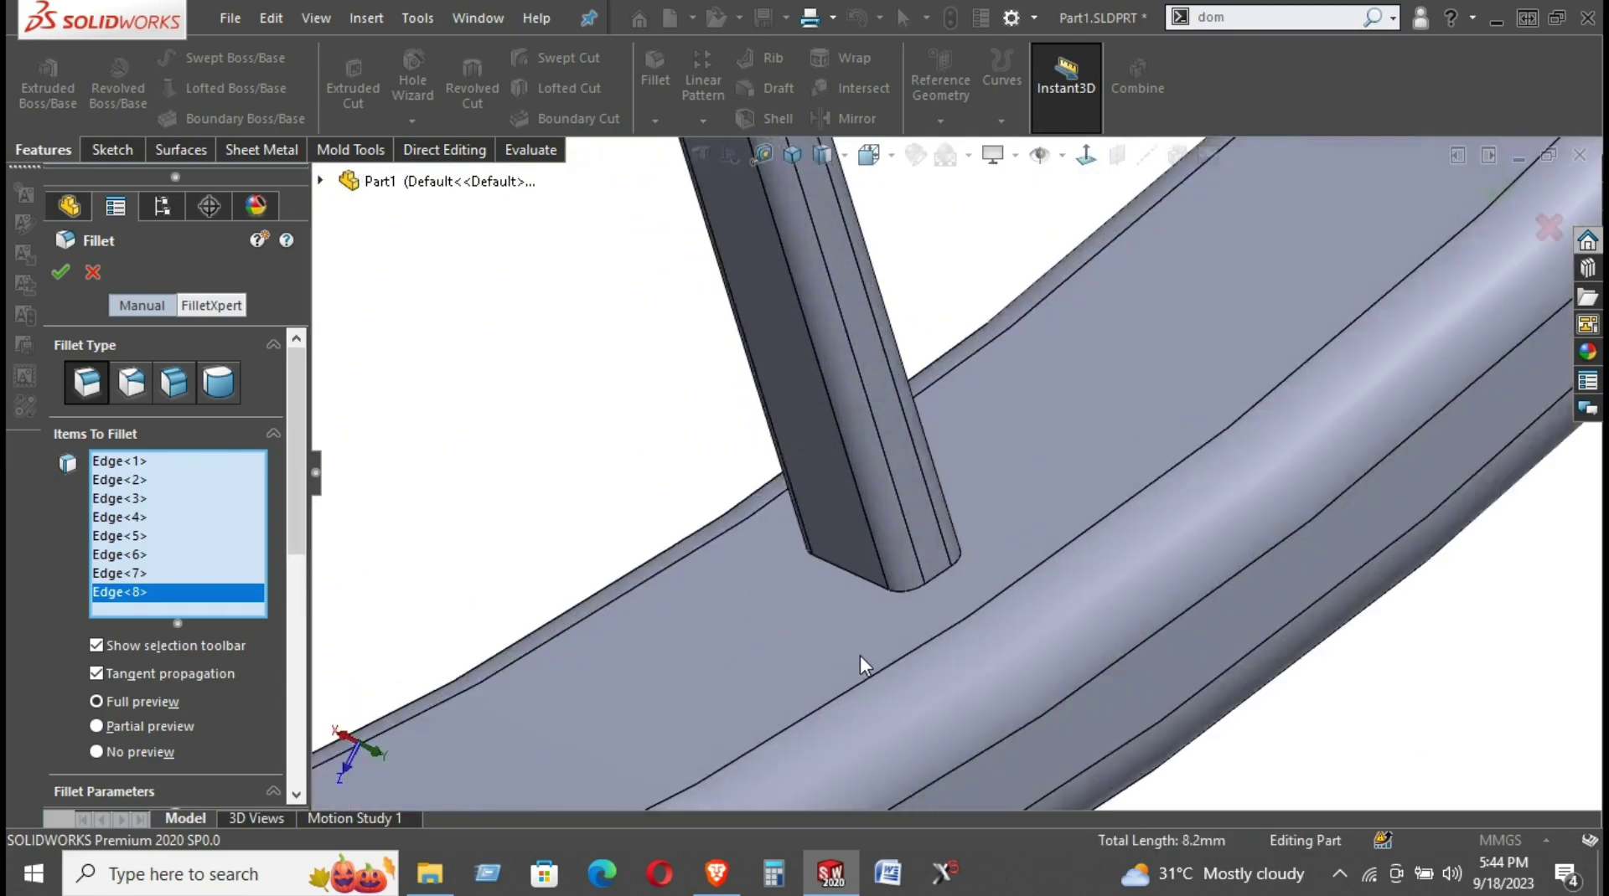
scroll(970, 561, "down", 1)
left_click(969, 556)
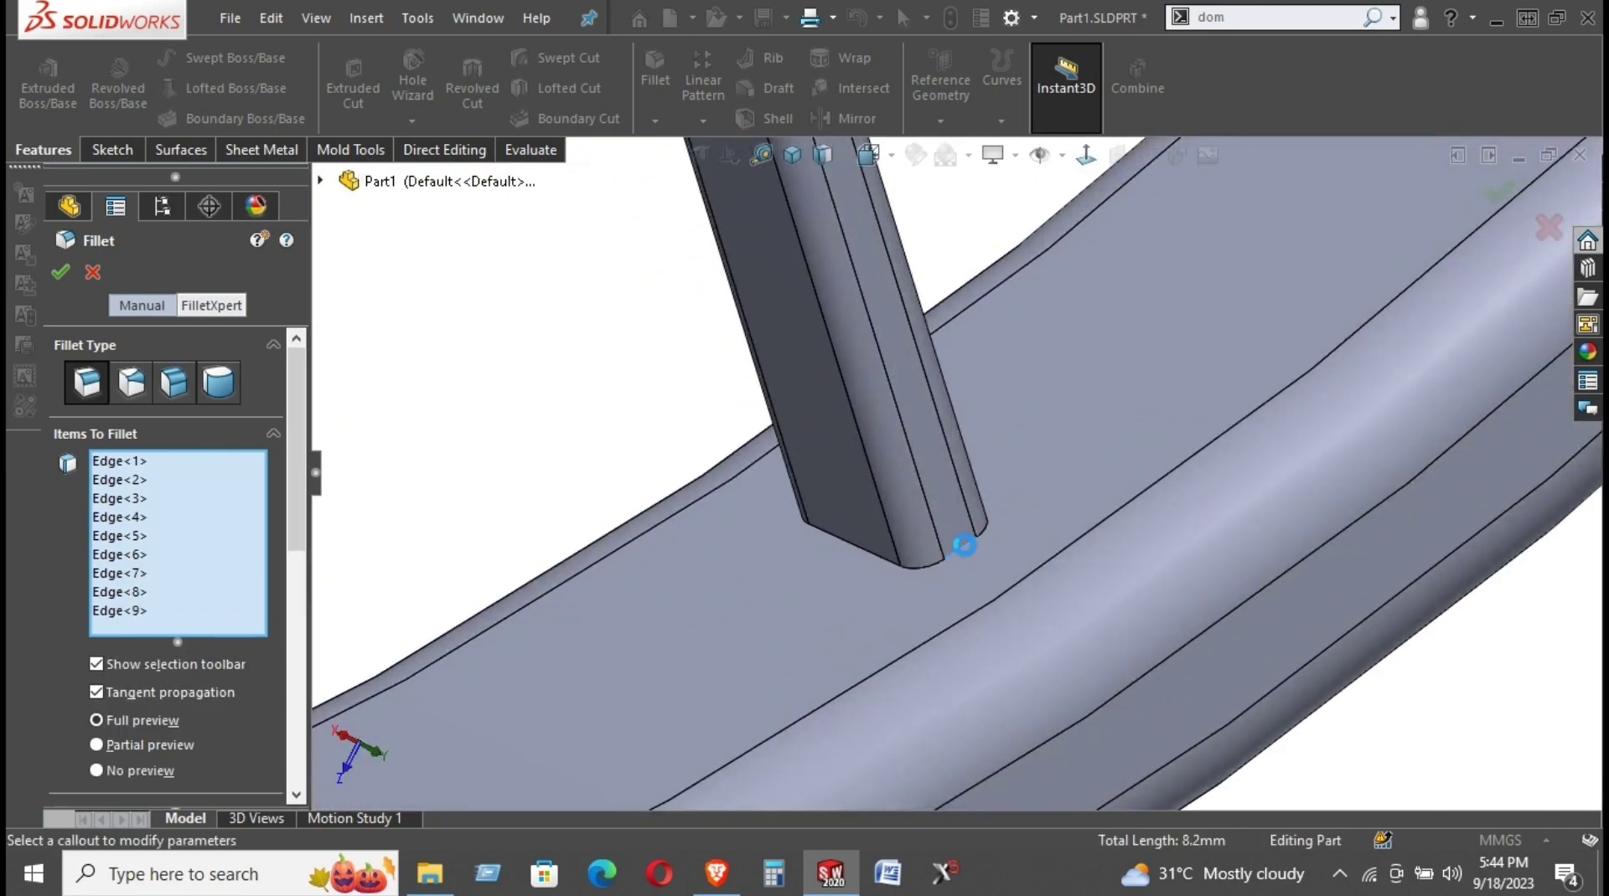
scroll(963, 554, "up", 1)
scroll(969, 557, "up", 3)
scroll(652, 568, "down", 1)
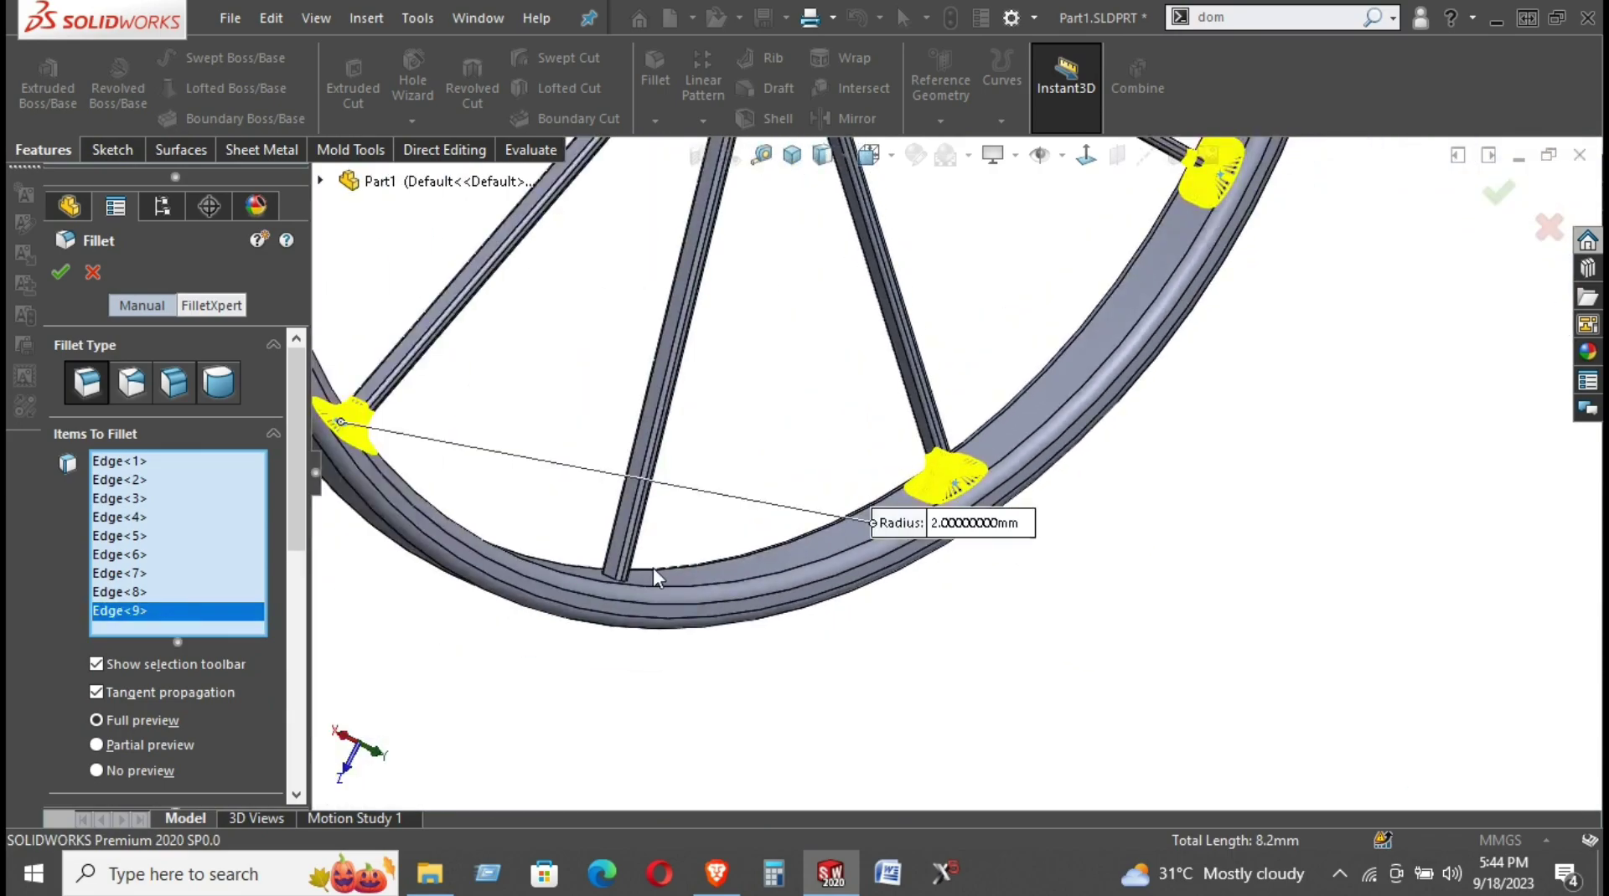
scroll(812, 543, "down", 1)
scroll(862, 507, "down", 3)
scroll(862, 508, "down", 3)
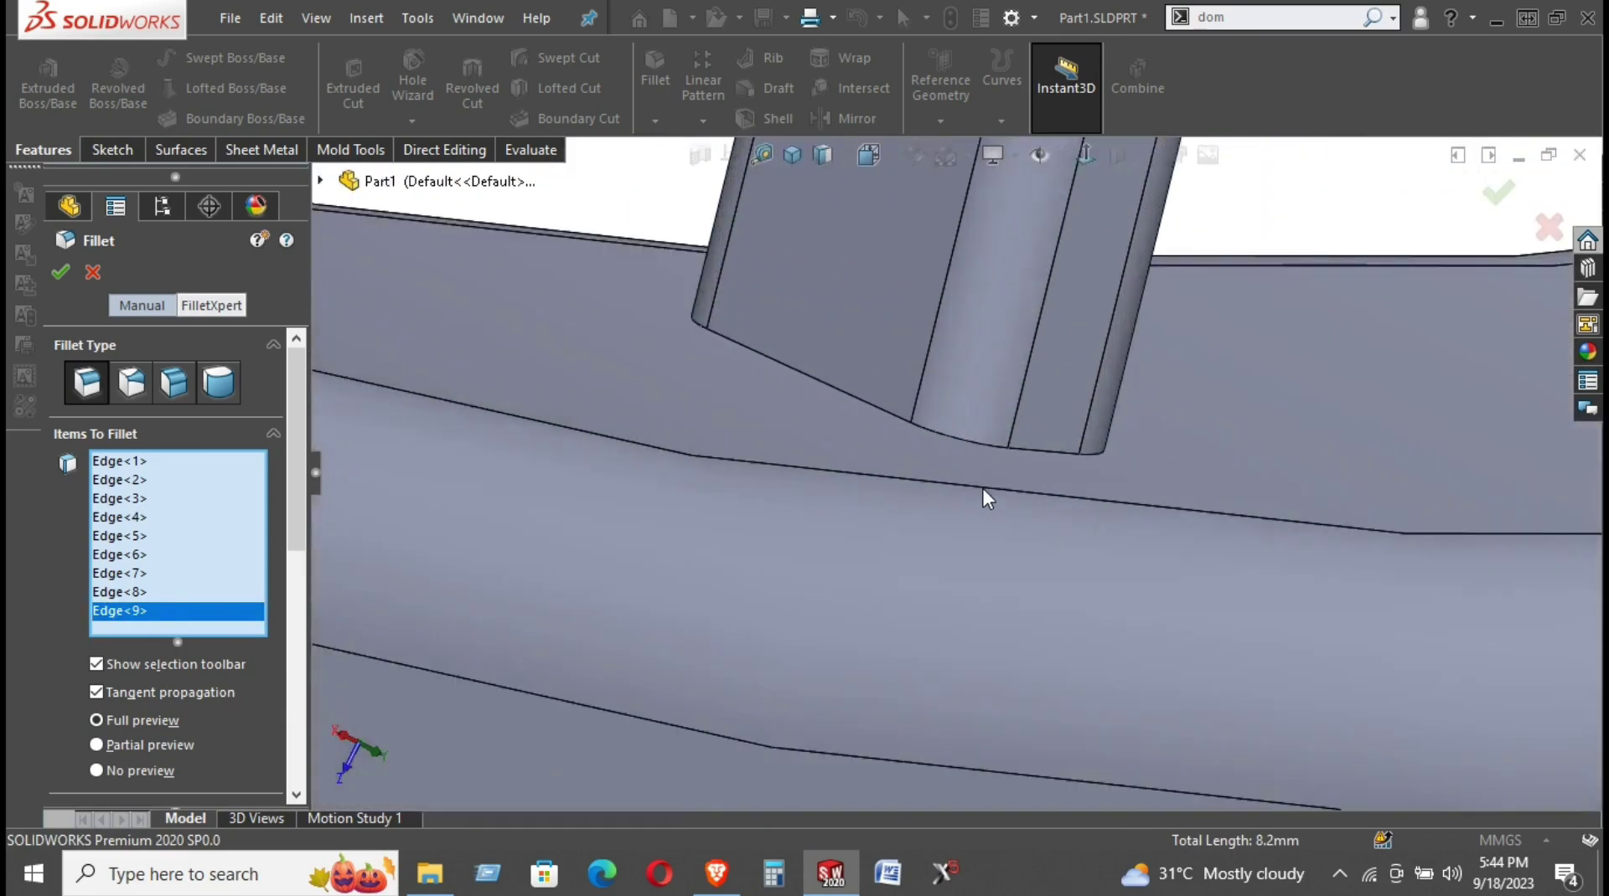
left_click(1039, 452)
scroll(1043, 486, "up", 2)
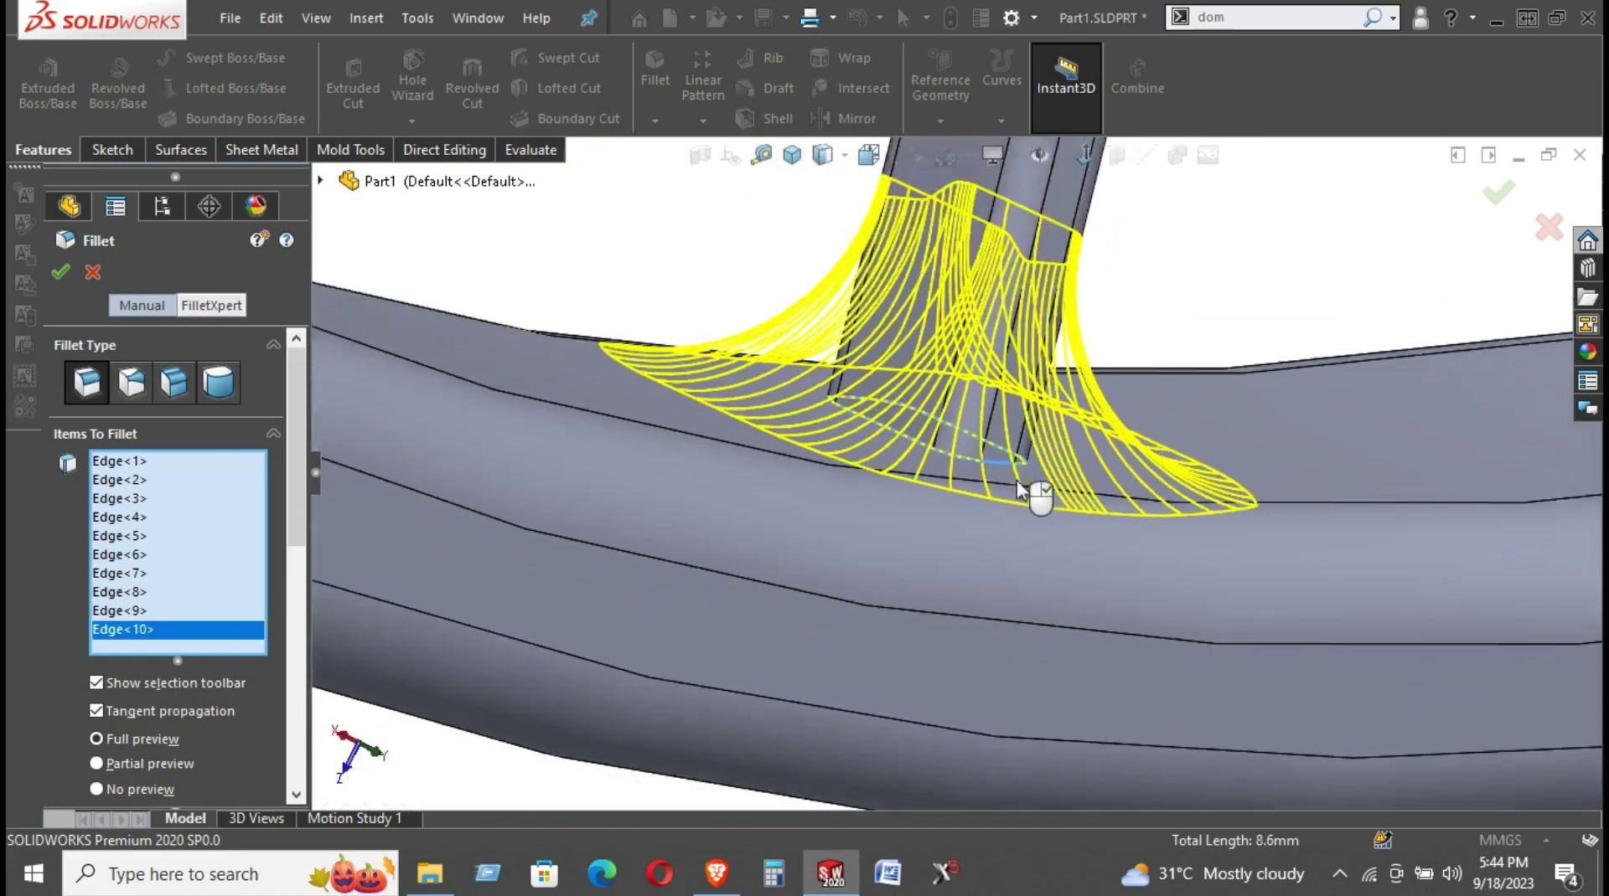
scroll(1022, 544, "up", 3)
scroll(1017, 584, "up", 2)
scroll(1016, 583, "up", 3)
scroll(1006, 578, "down", 1)
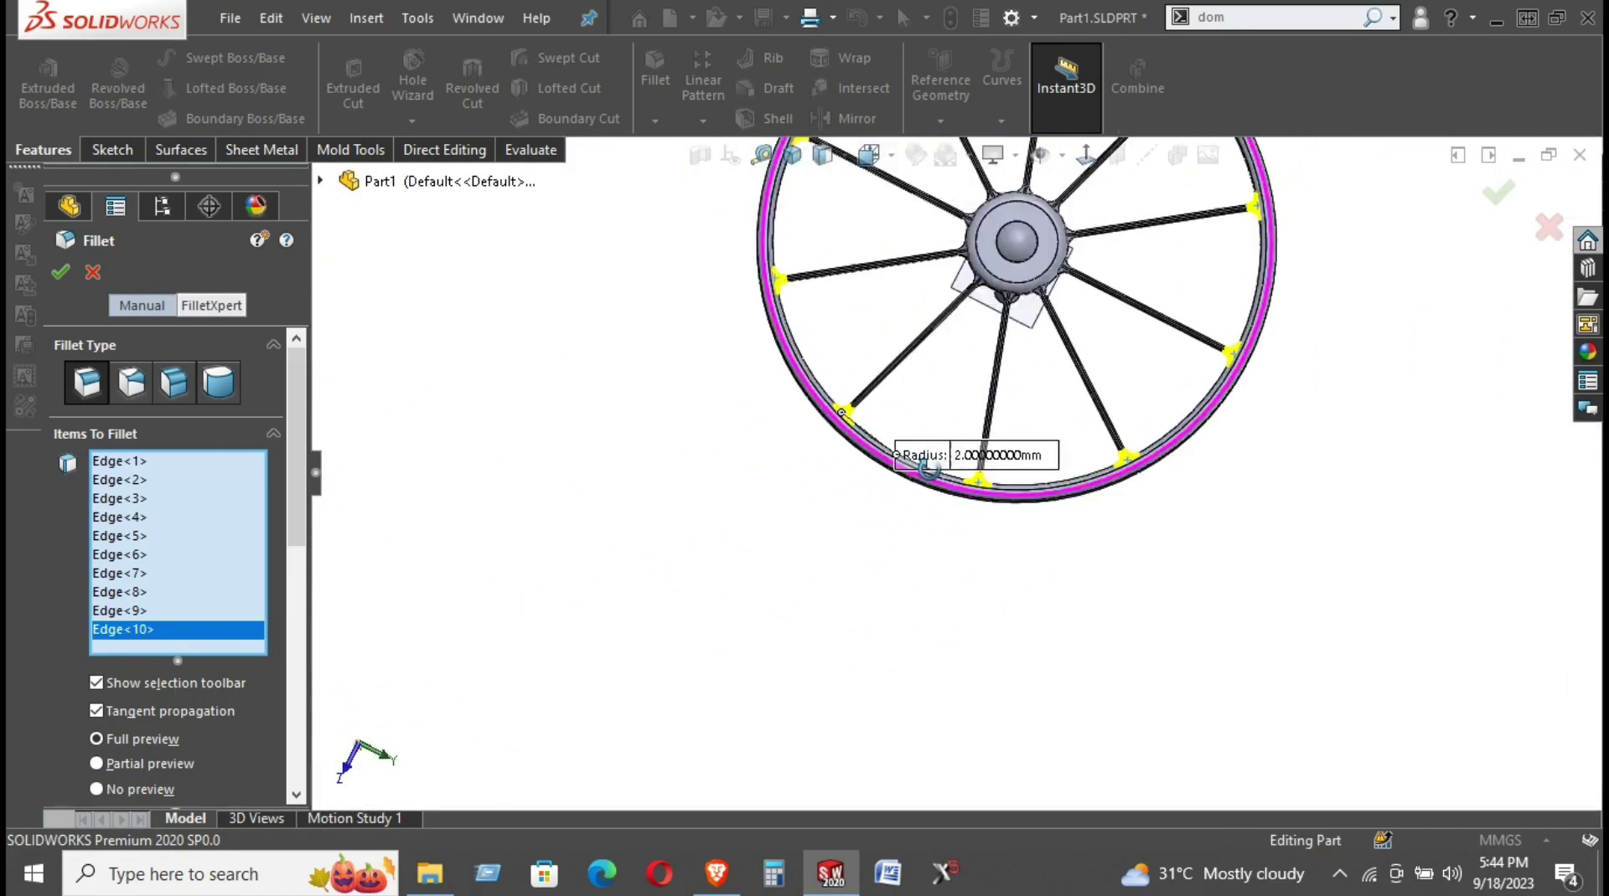
scroll(941, 524, "up", 1)
scroll(964, 272, "down", 1)
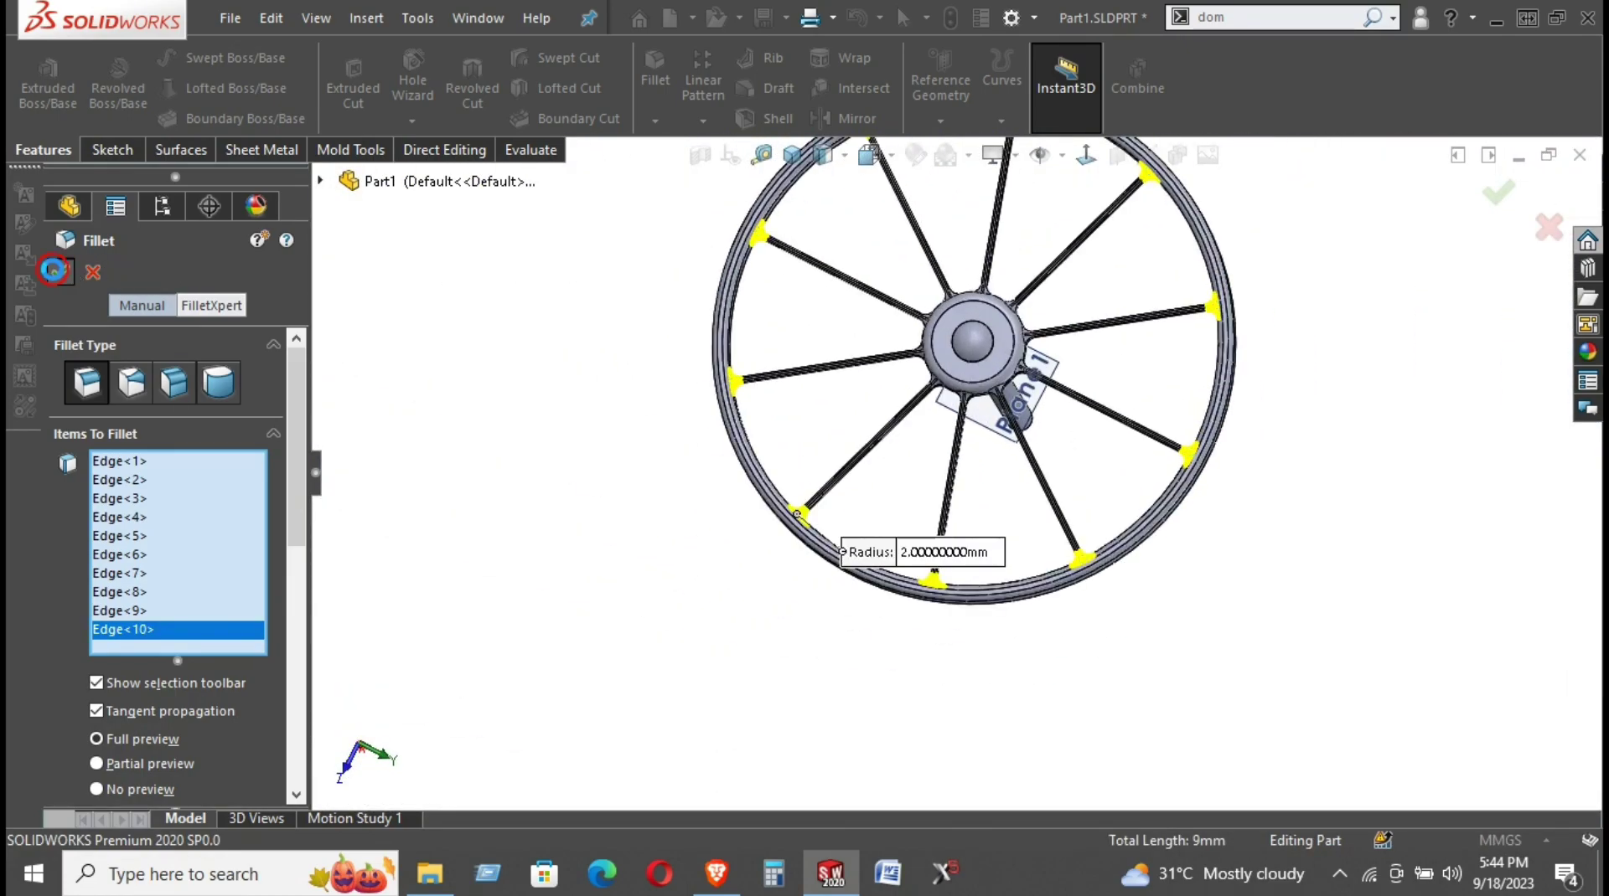
left_click(55, 270)
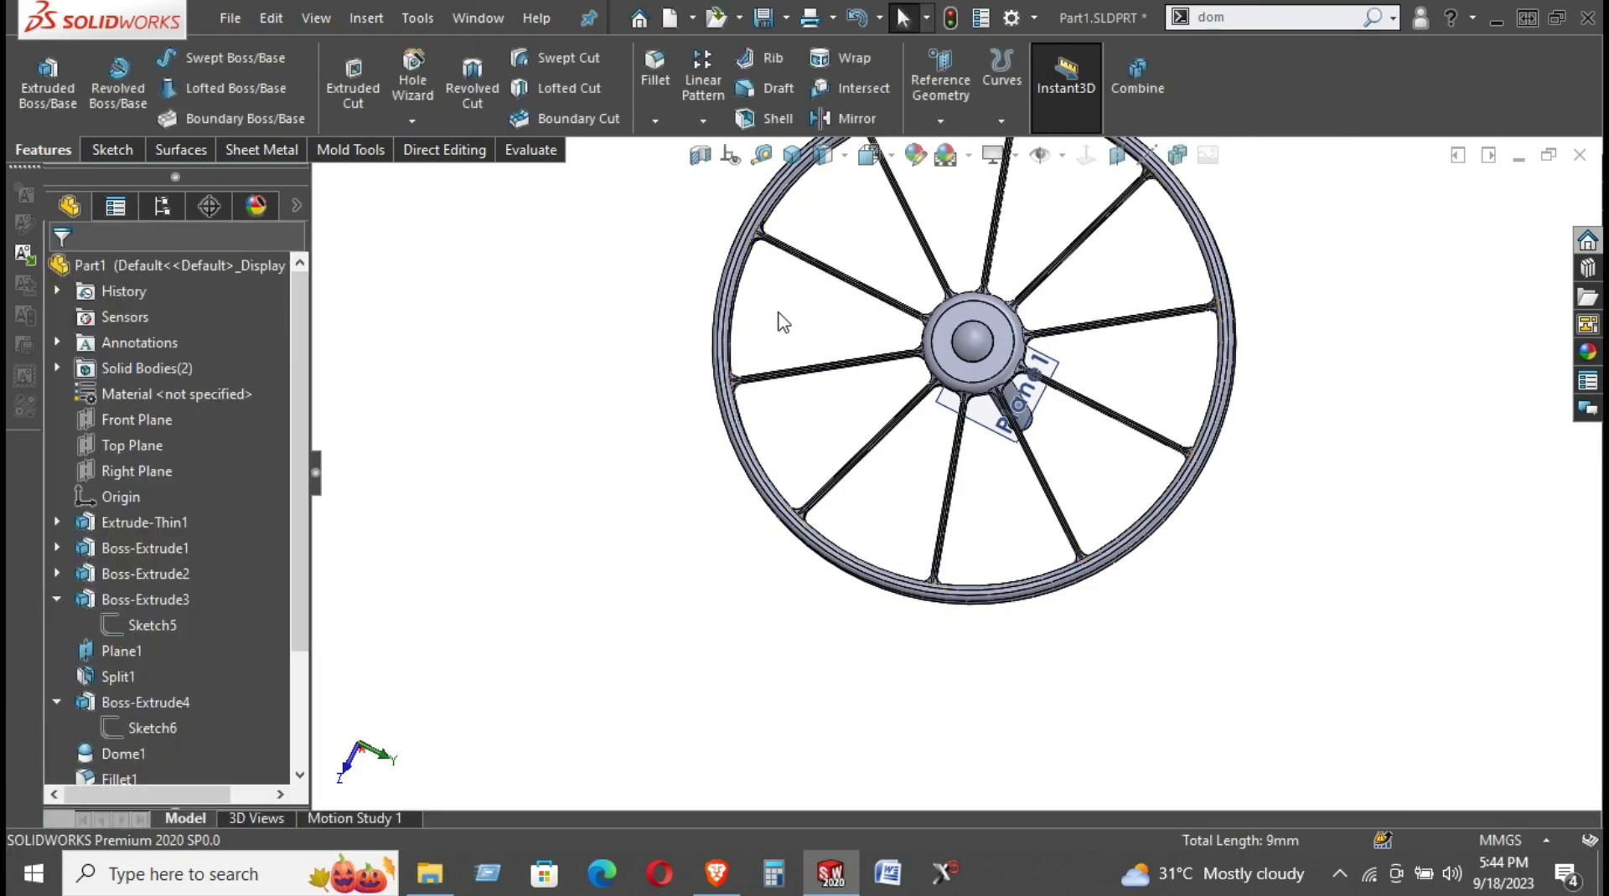
scroll(750, 304, "down", 3)
middle_click_drag(750, 304, 758, 209)
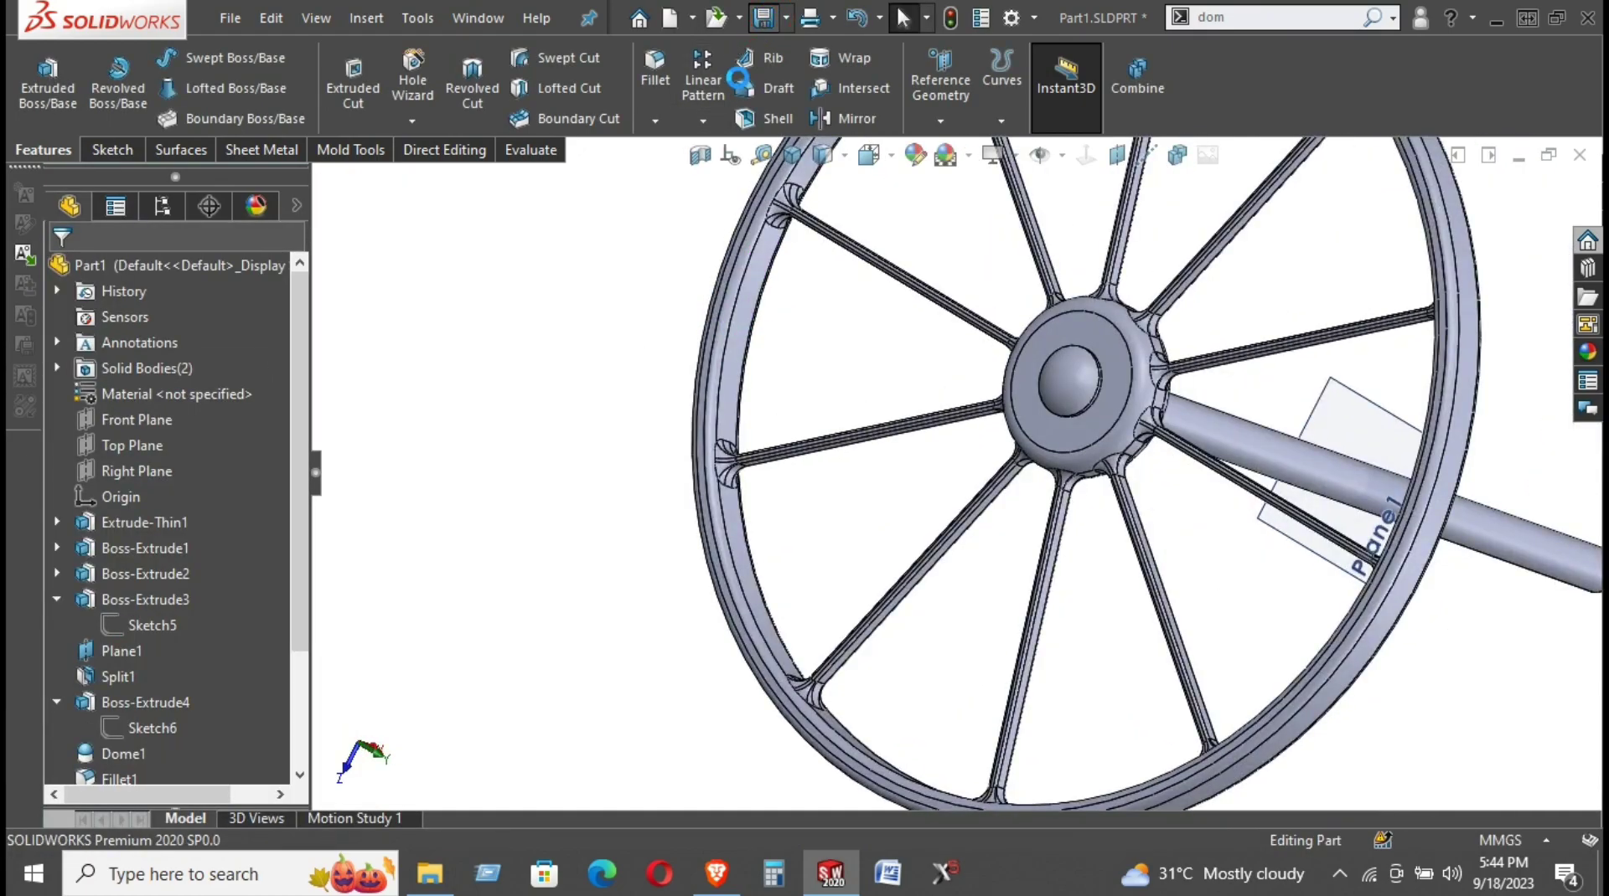
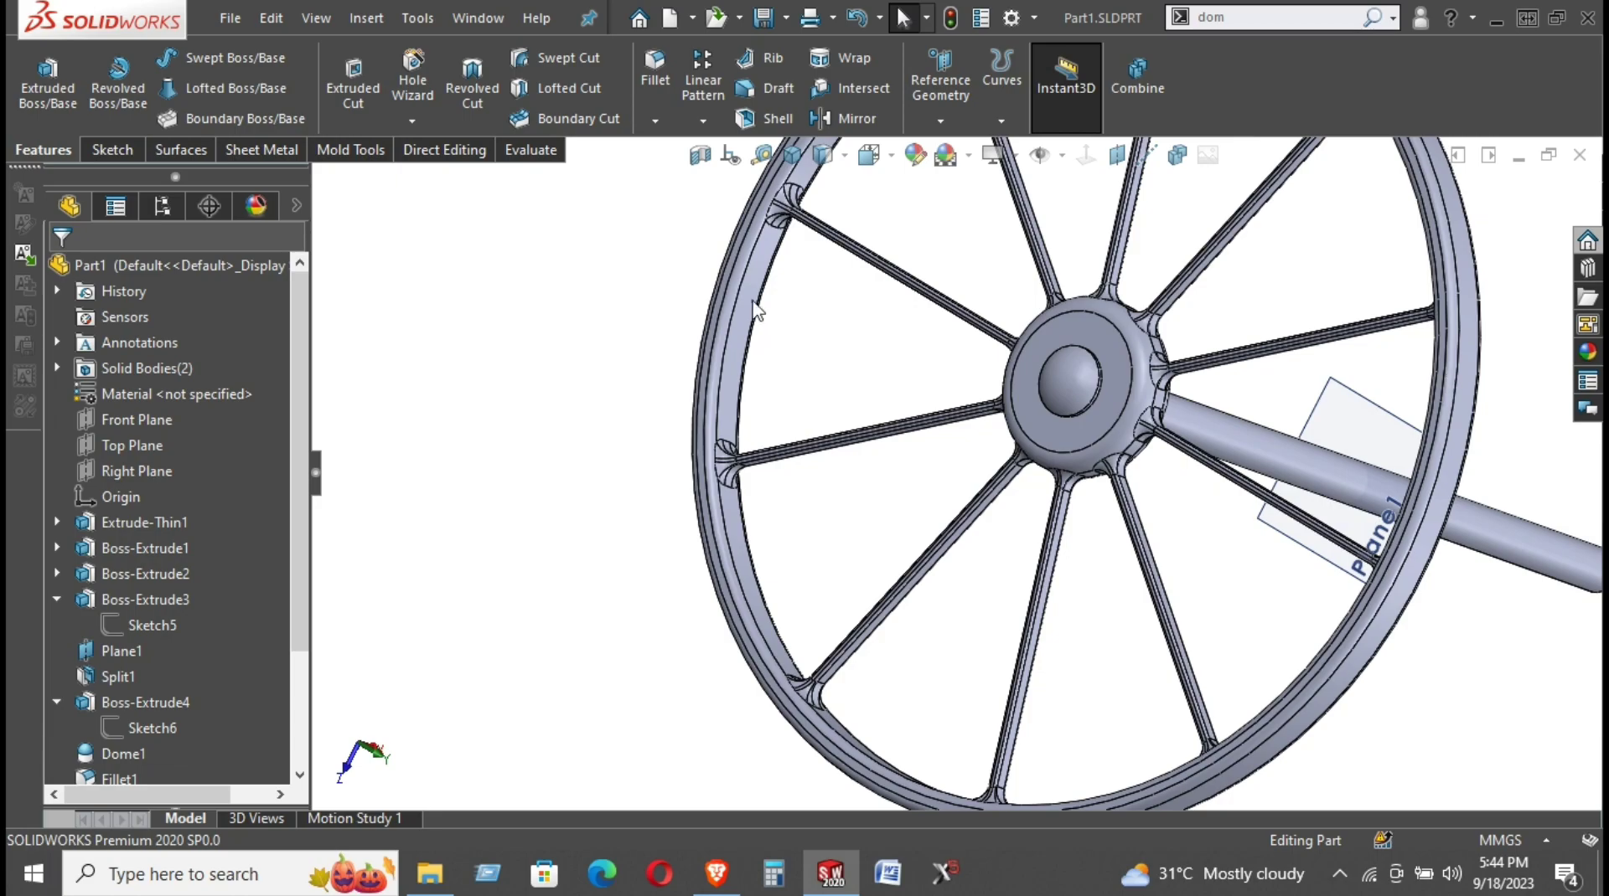
Inspect the wheel rim and spokes, then start a new sketch on the Right Plane
key("f")
left_click(791, 154)
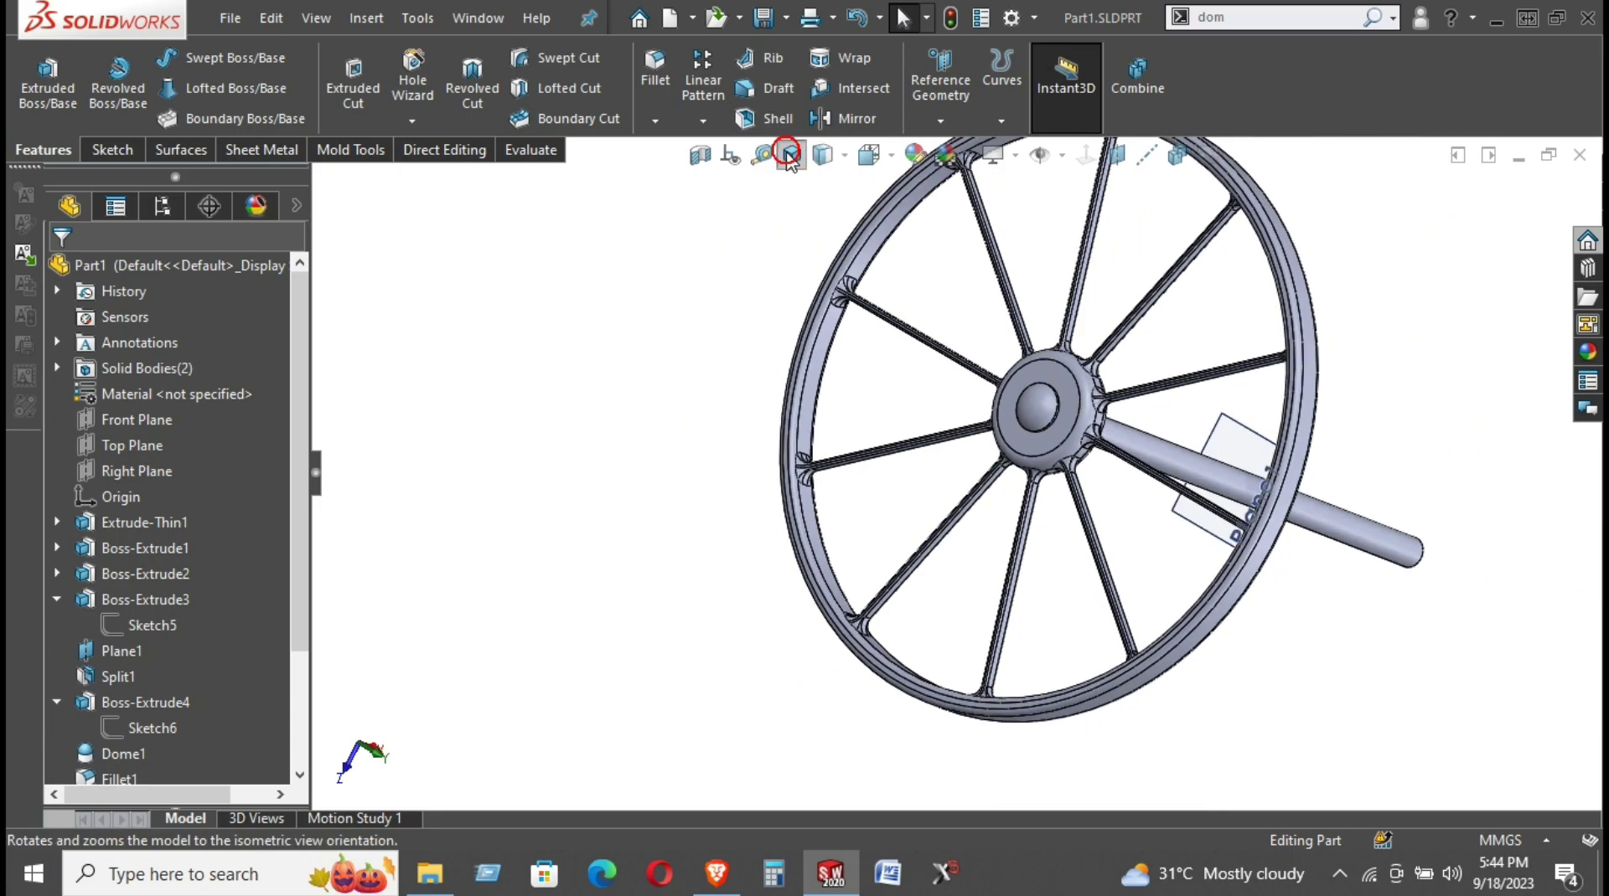
scroll(920, 335, "down", 5)
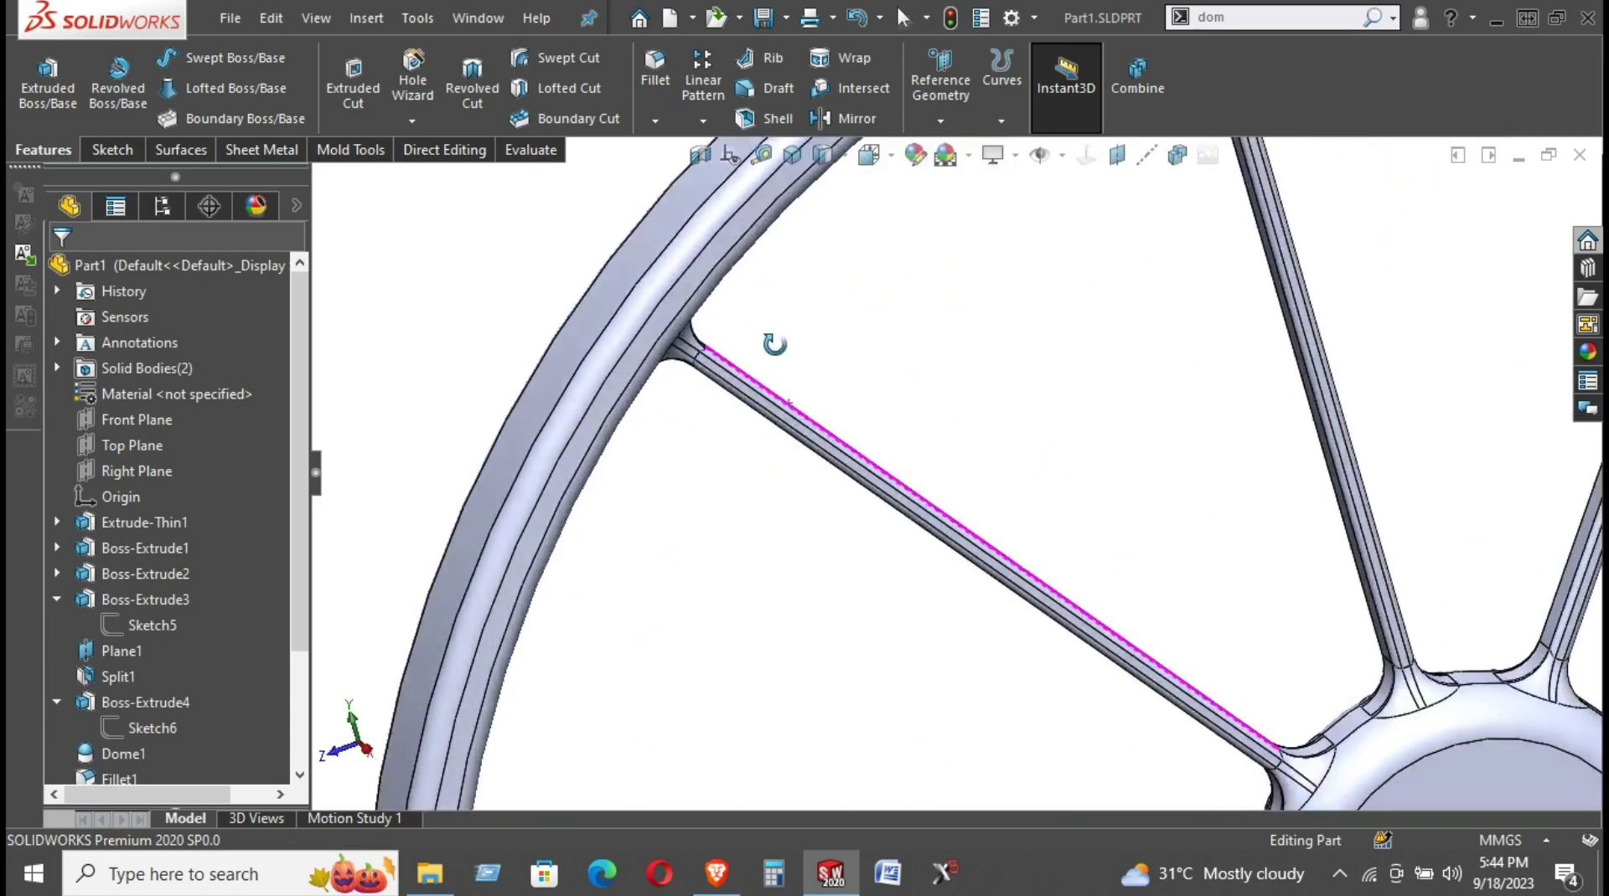
mouse_move(771, 341)
middle_mouse_down()
mouse_move(1038, 445)
mouse_move(1005, 434)
mouse_move(1018, 487)
mouse_move(1024, 448)
middle_mouse_up()
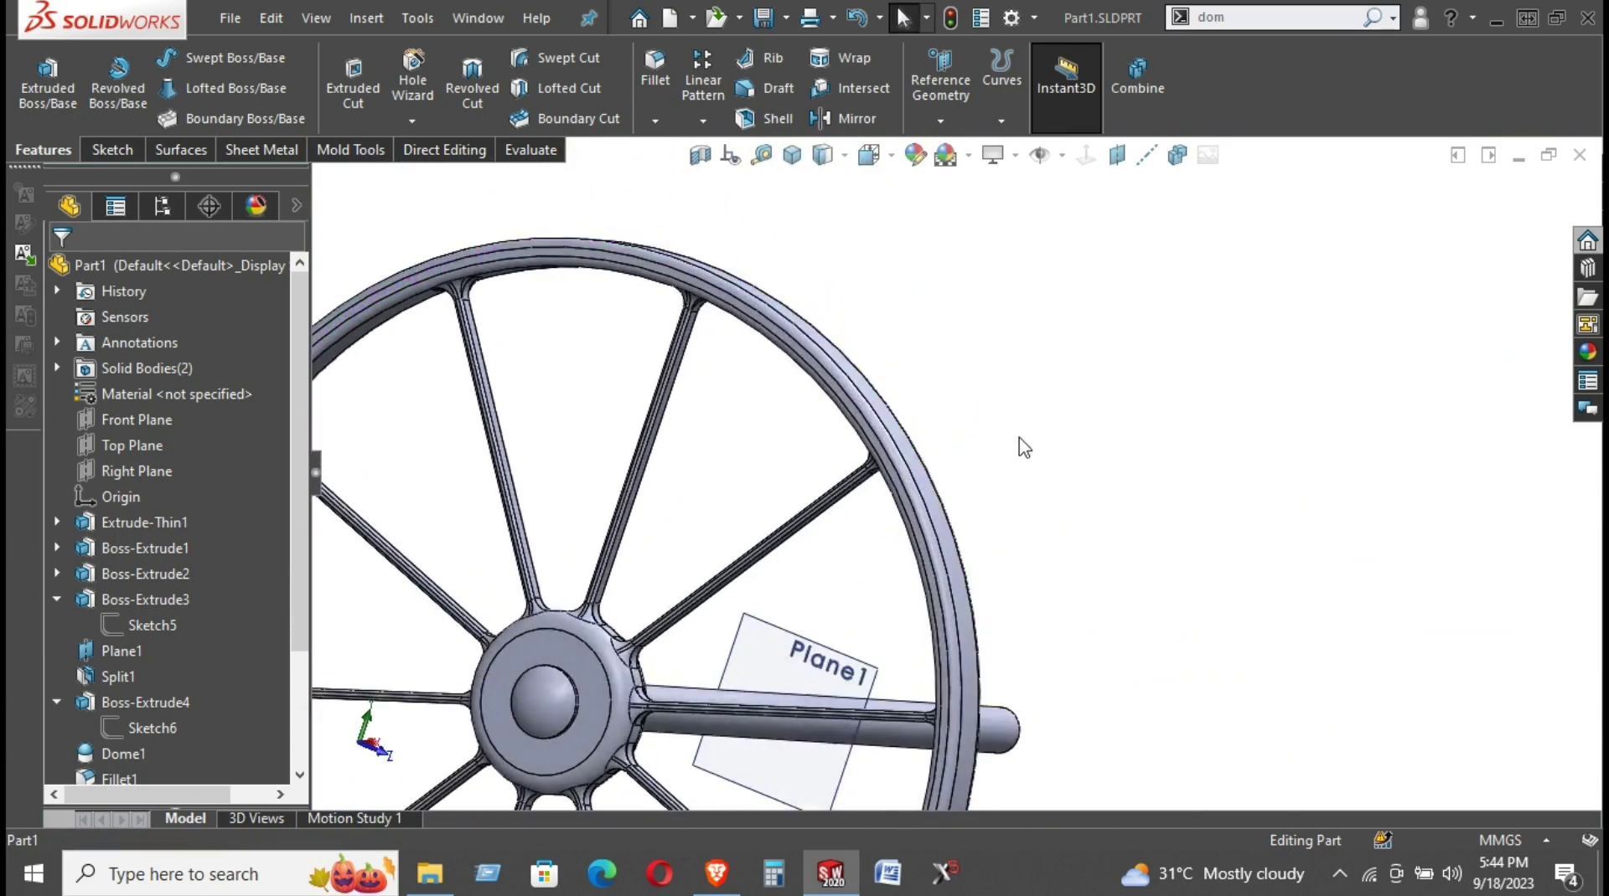
mouse_move(935, 486)
middle_mouse_down()
mouse_move(962, 549)
mouse_move(865, 538)
mouse_move(829, 494)
middle_mouse_up()
scroll(969, 456, "down", 3)
scroll(926, 431, "down", 2)
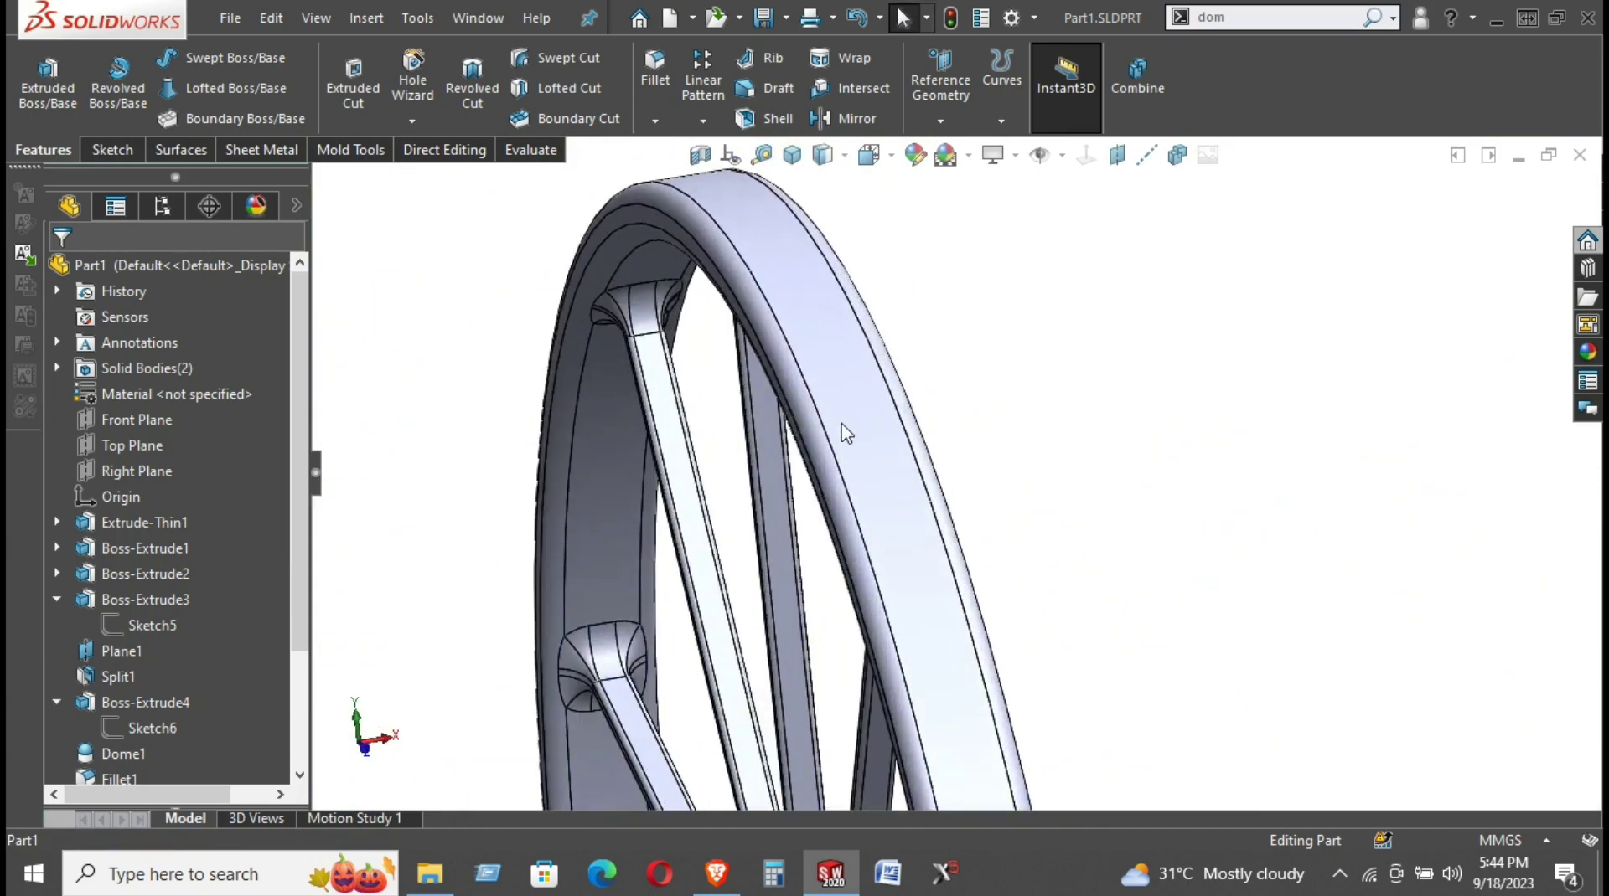
scroll(830, 467, "up", 3)
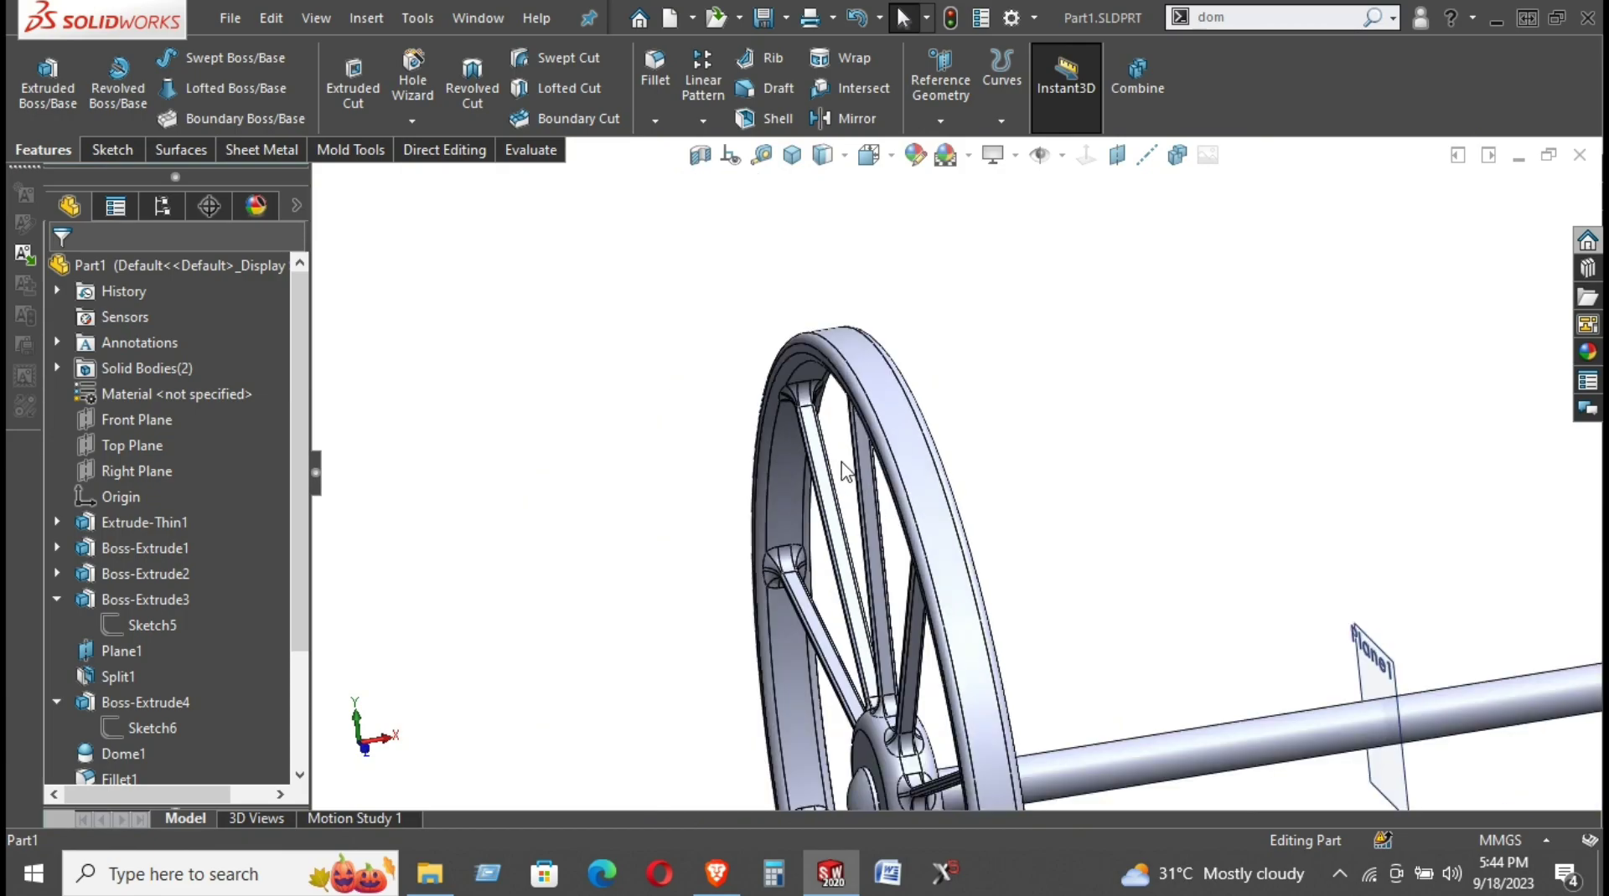
scroll(842, 480, "up", 2)
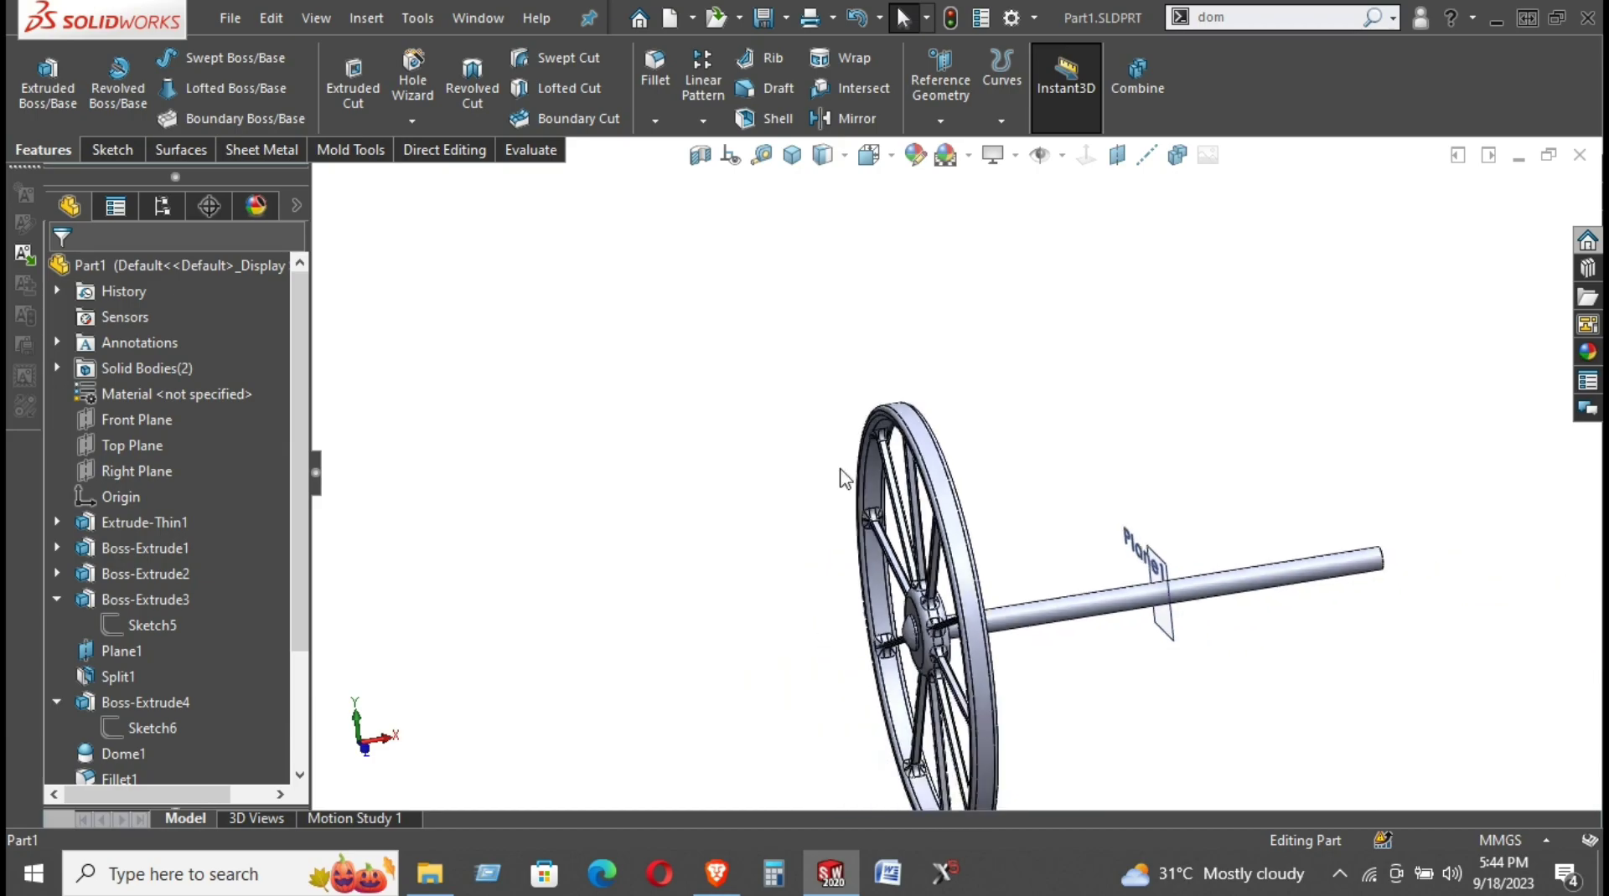
scroll(909, 561, "down", 5)
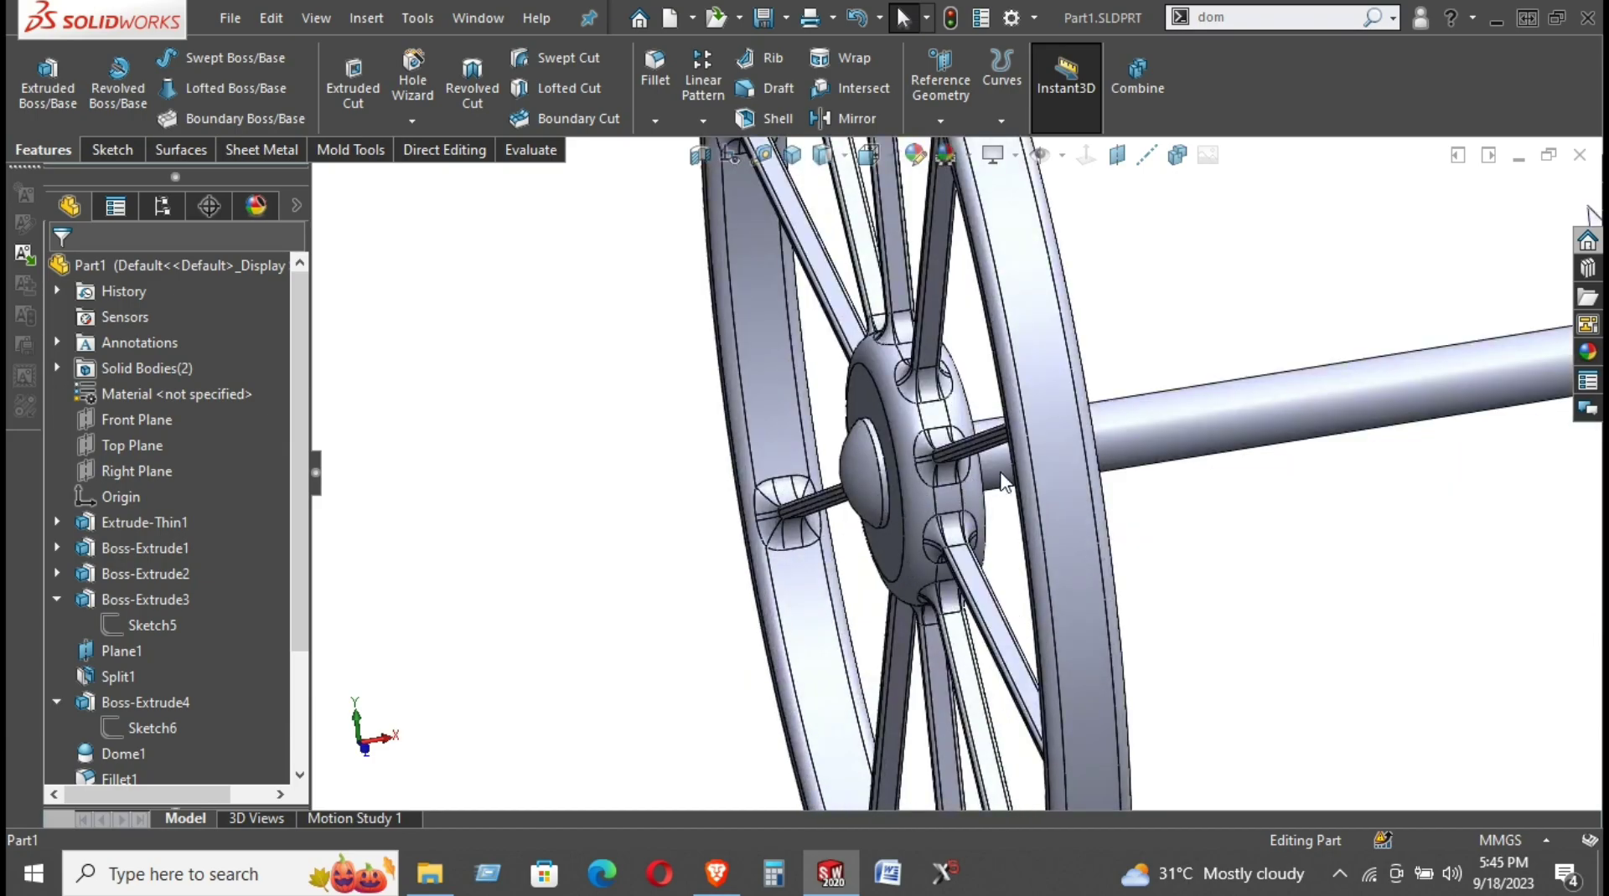
left_click(111, 469)
left_click(134, 434)
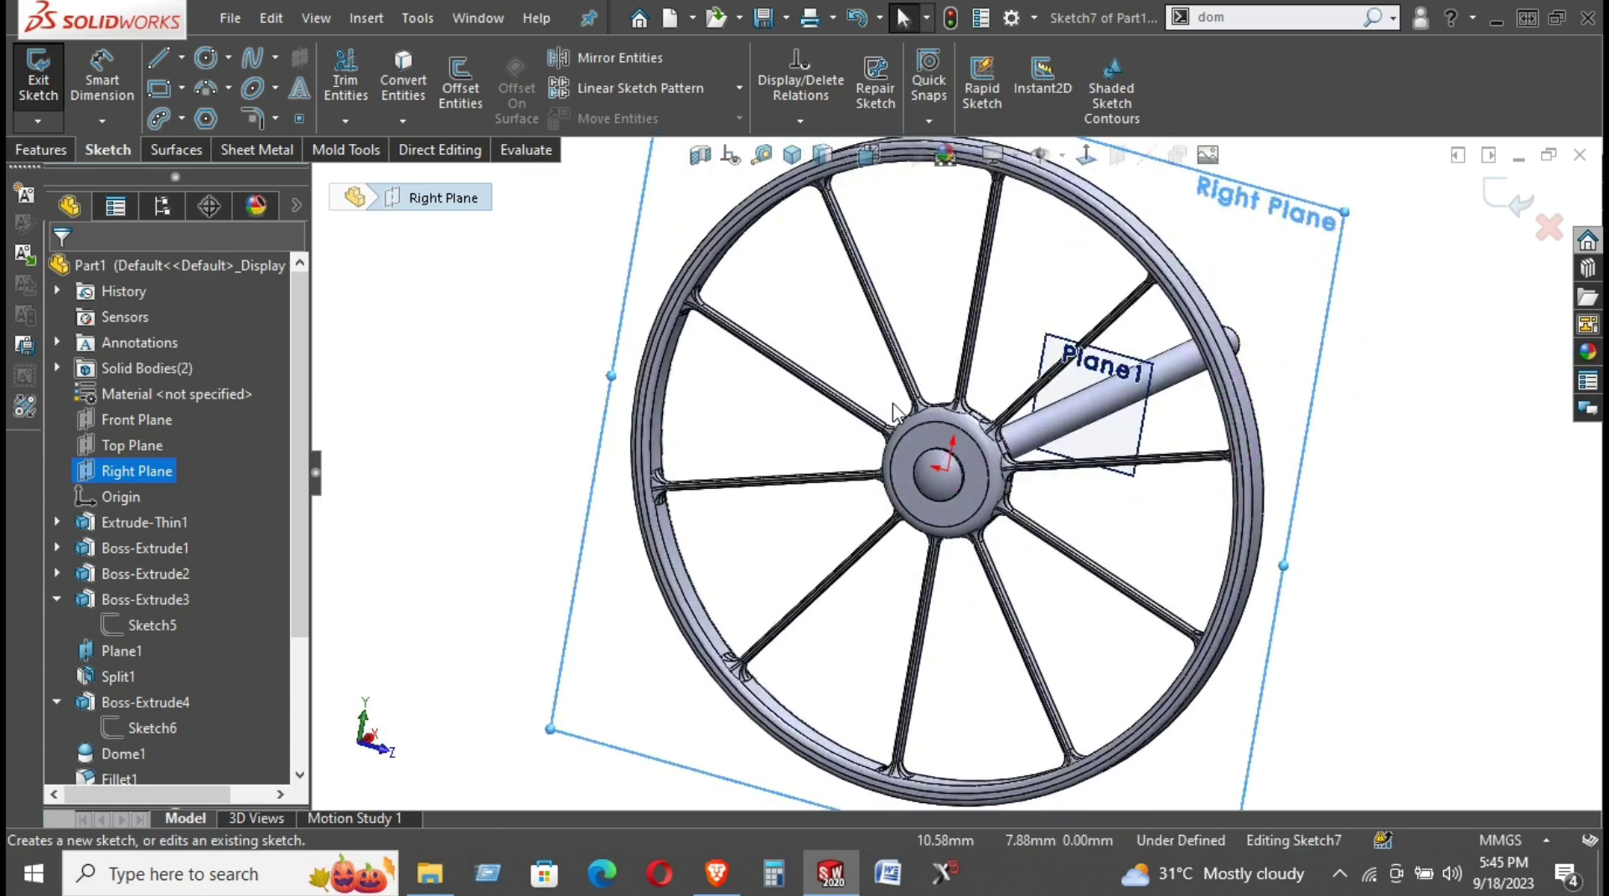
Draw a circle centred on the hub origin, sized to the rim's outer edge
right_click(686, 200)
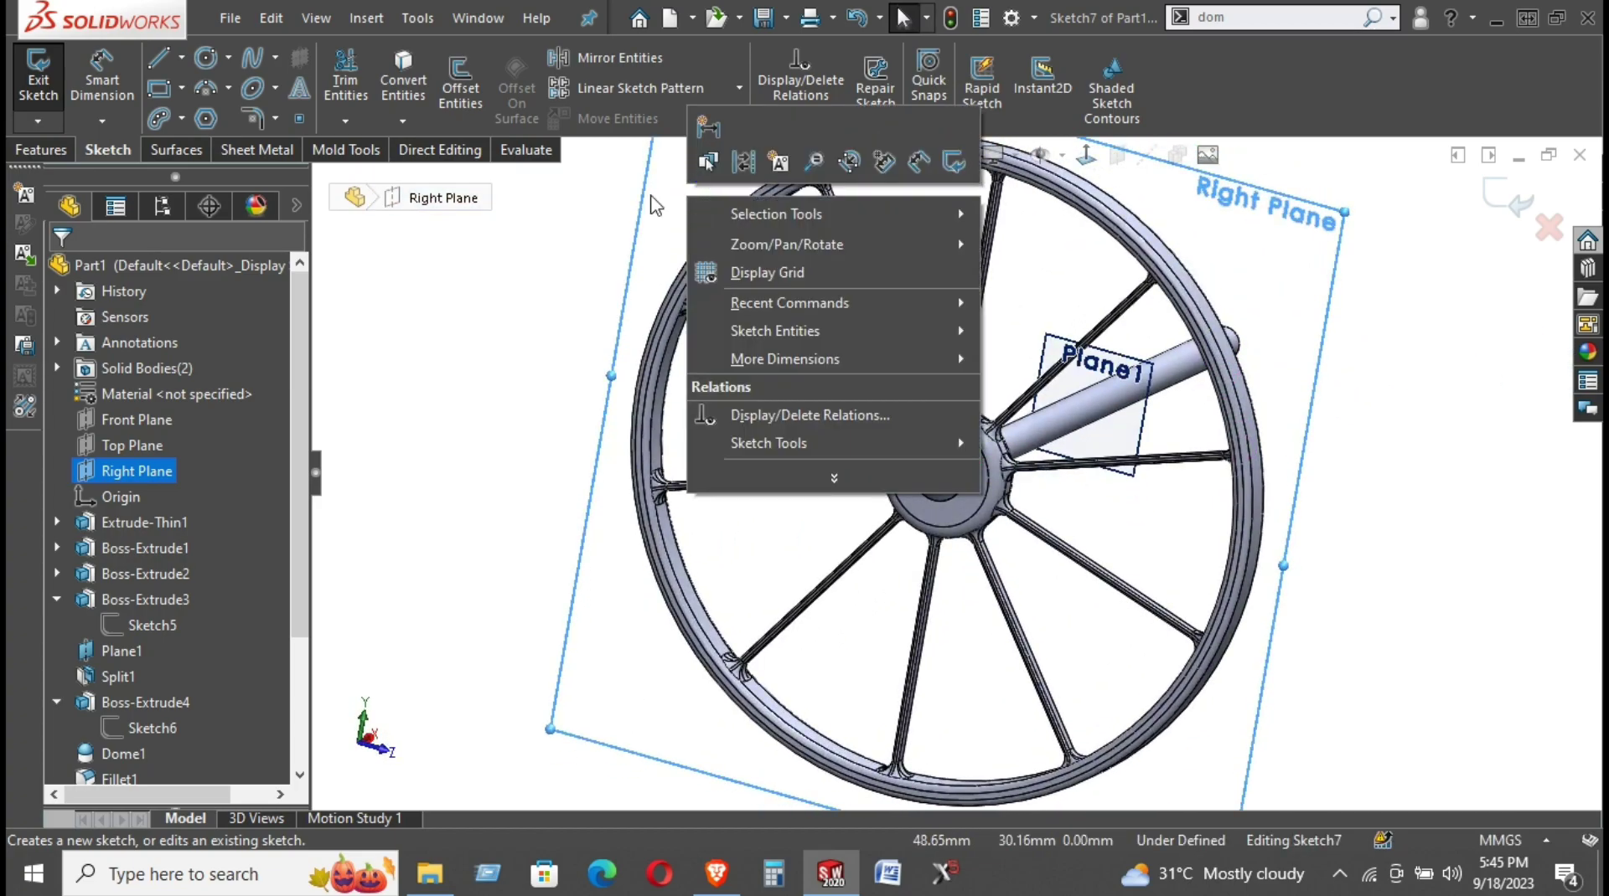
left_click(529, 201)
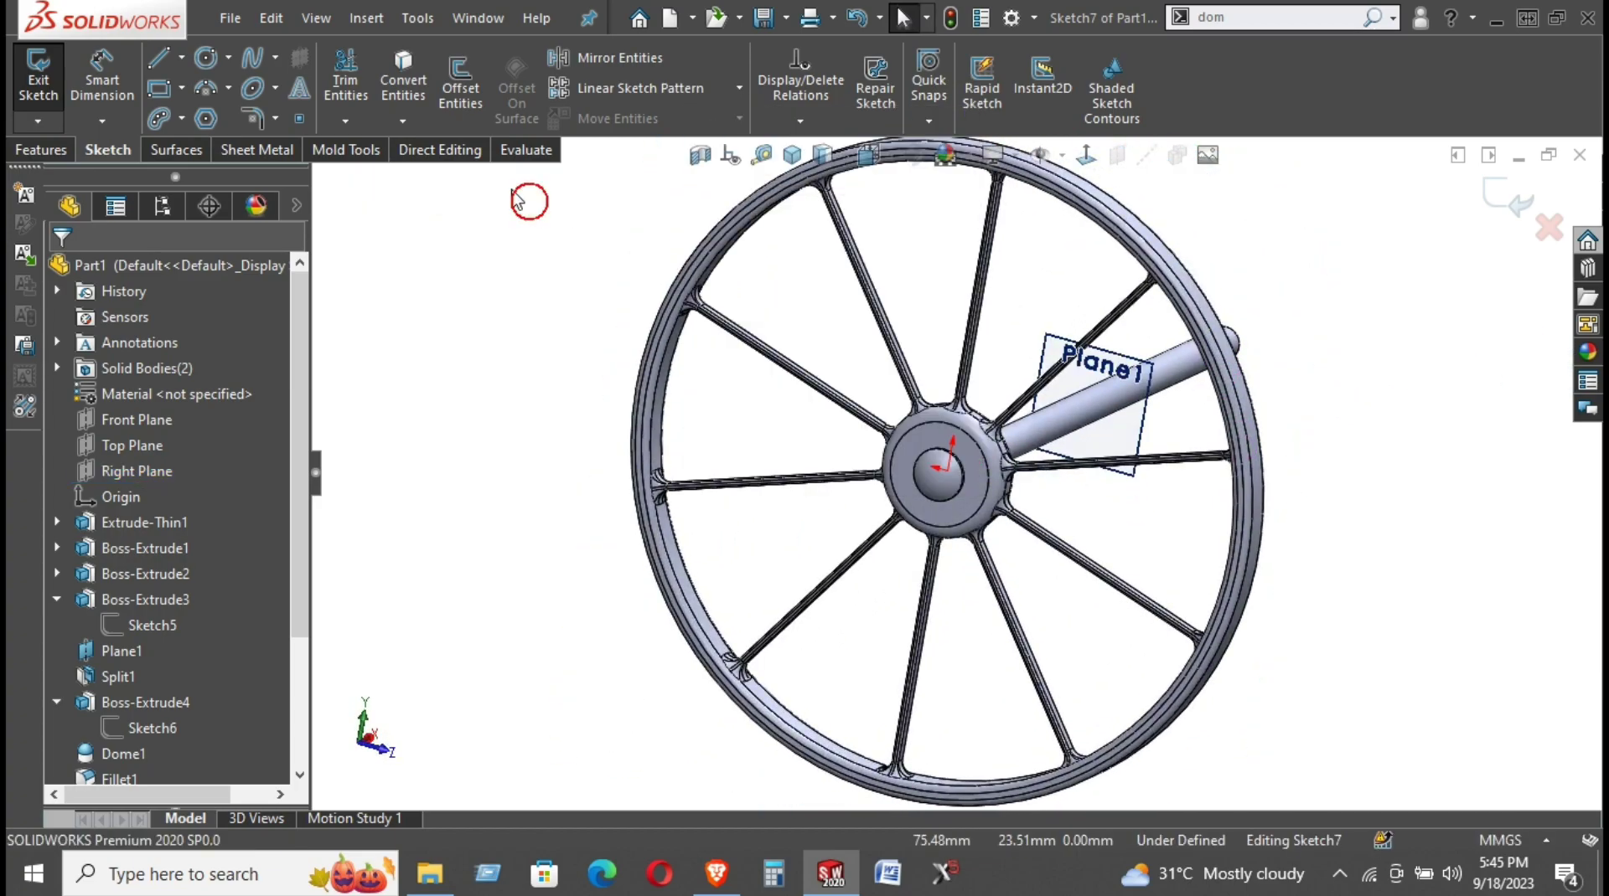
left_click(206, 58)
left_click_drag(947, 472, 985, 484)
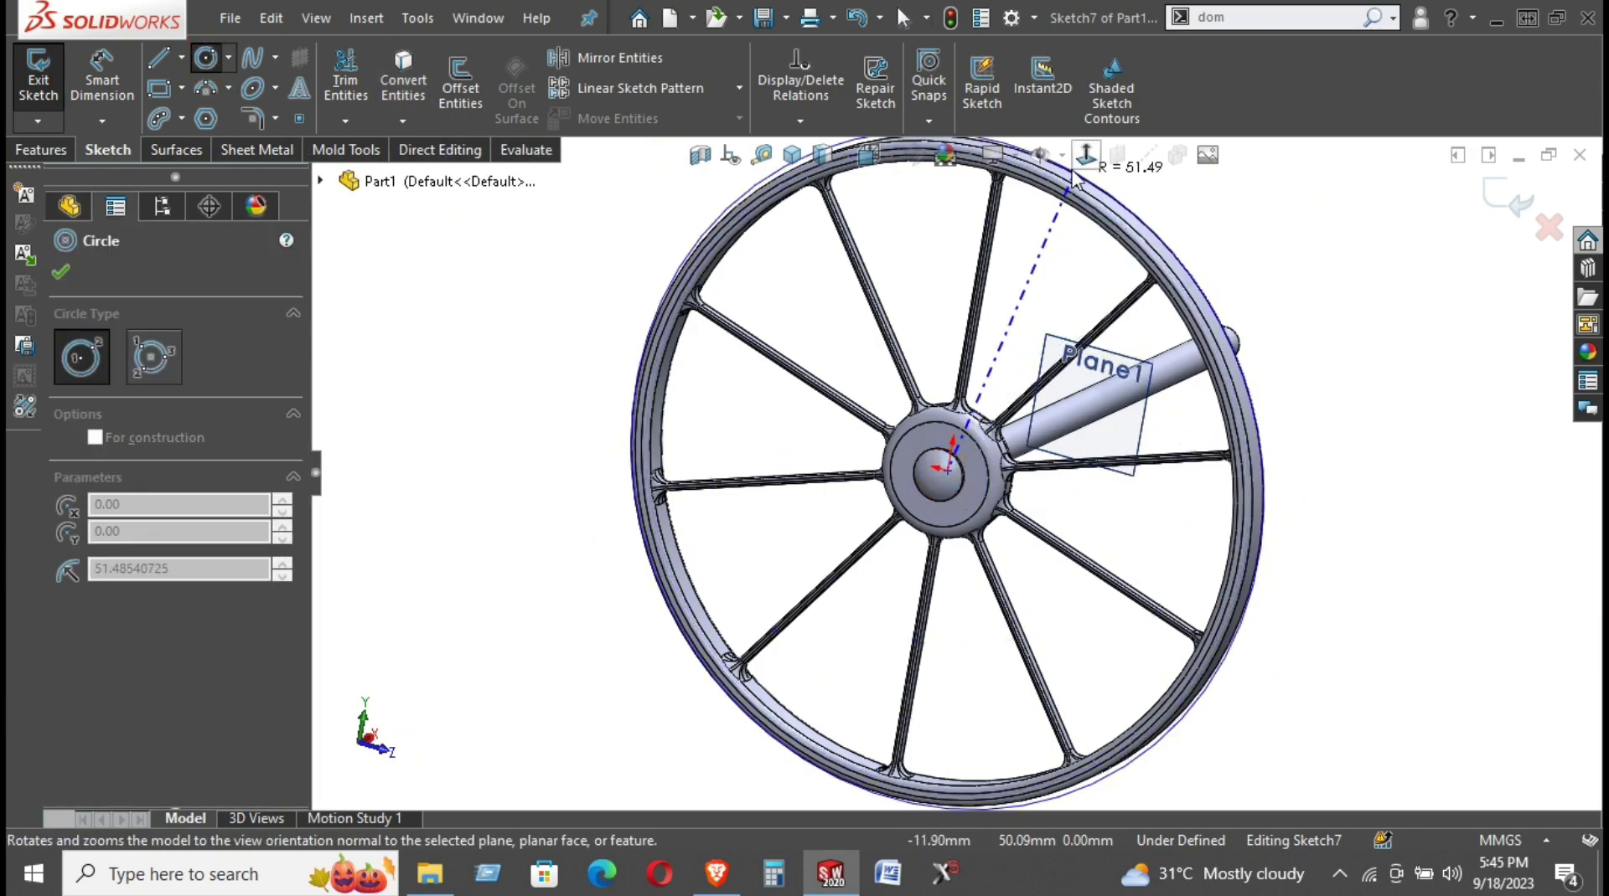
key("ctrl+8")
scroll(868, 243, "down", 2)
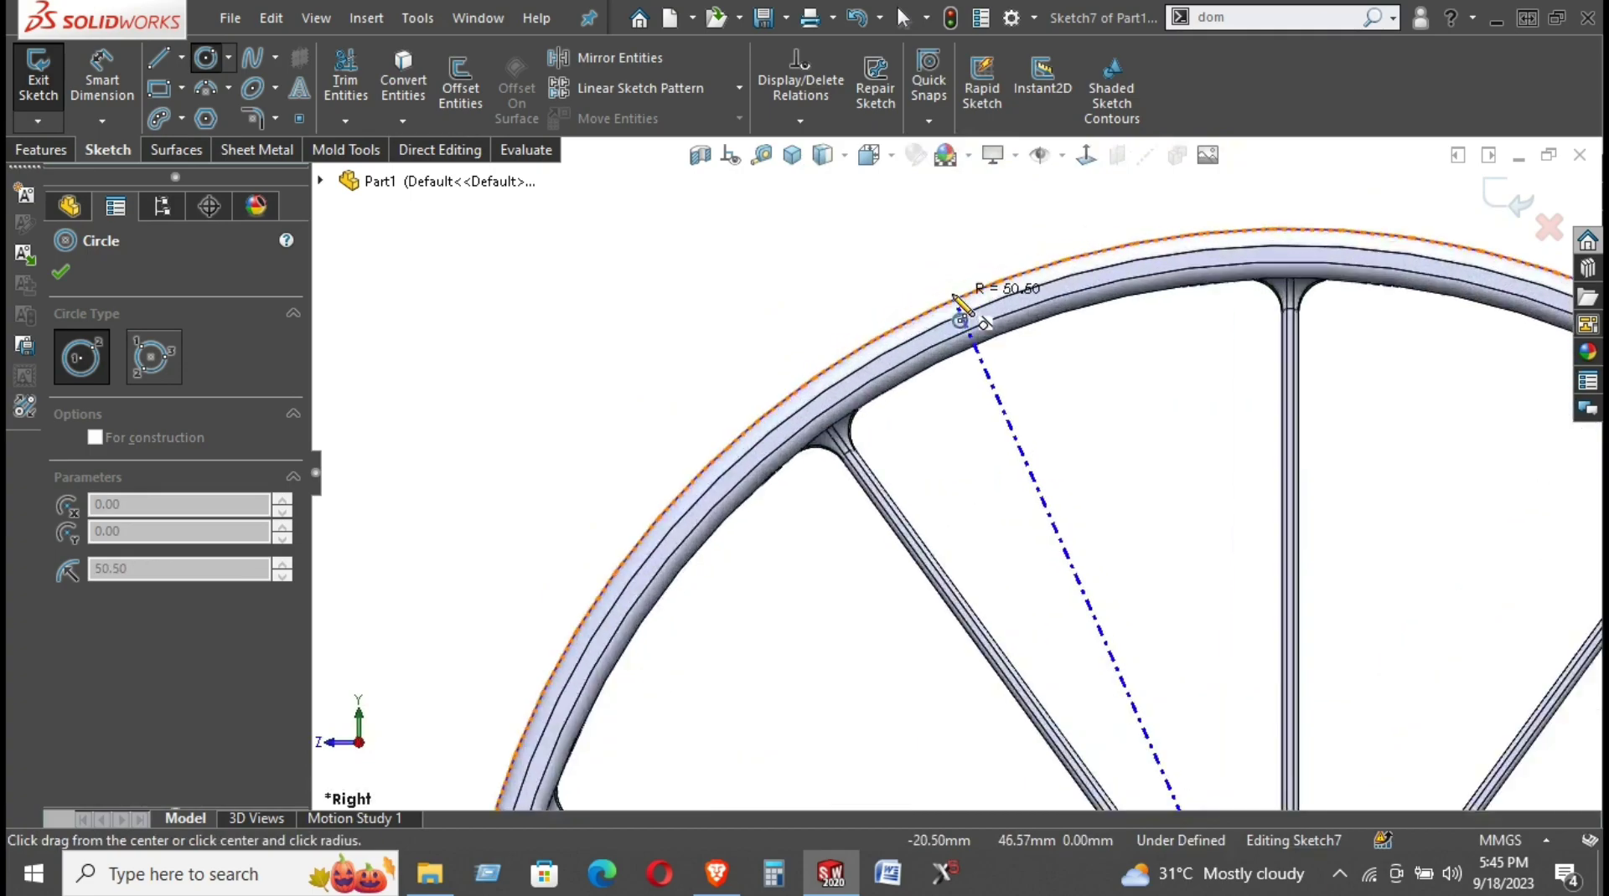
left_click(961, 317)
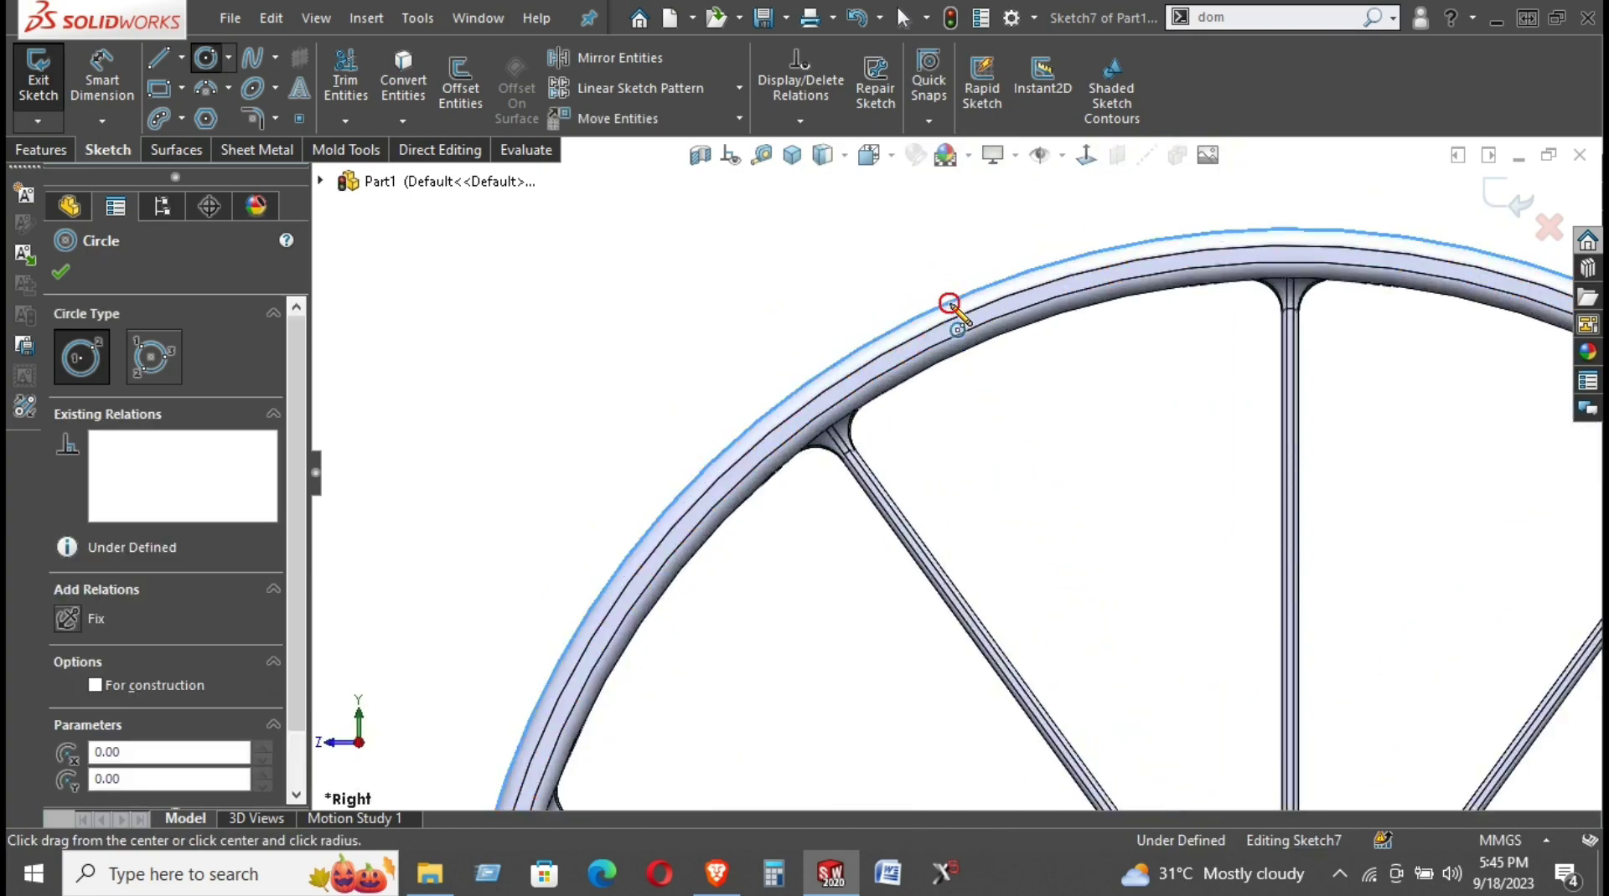
right_click(913, 260)
left_click(961, 277)
key("Escape")
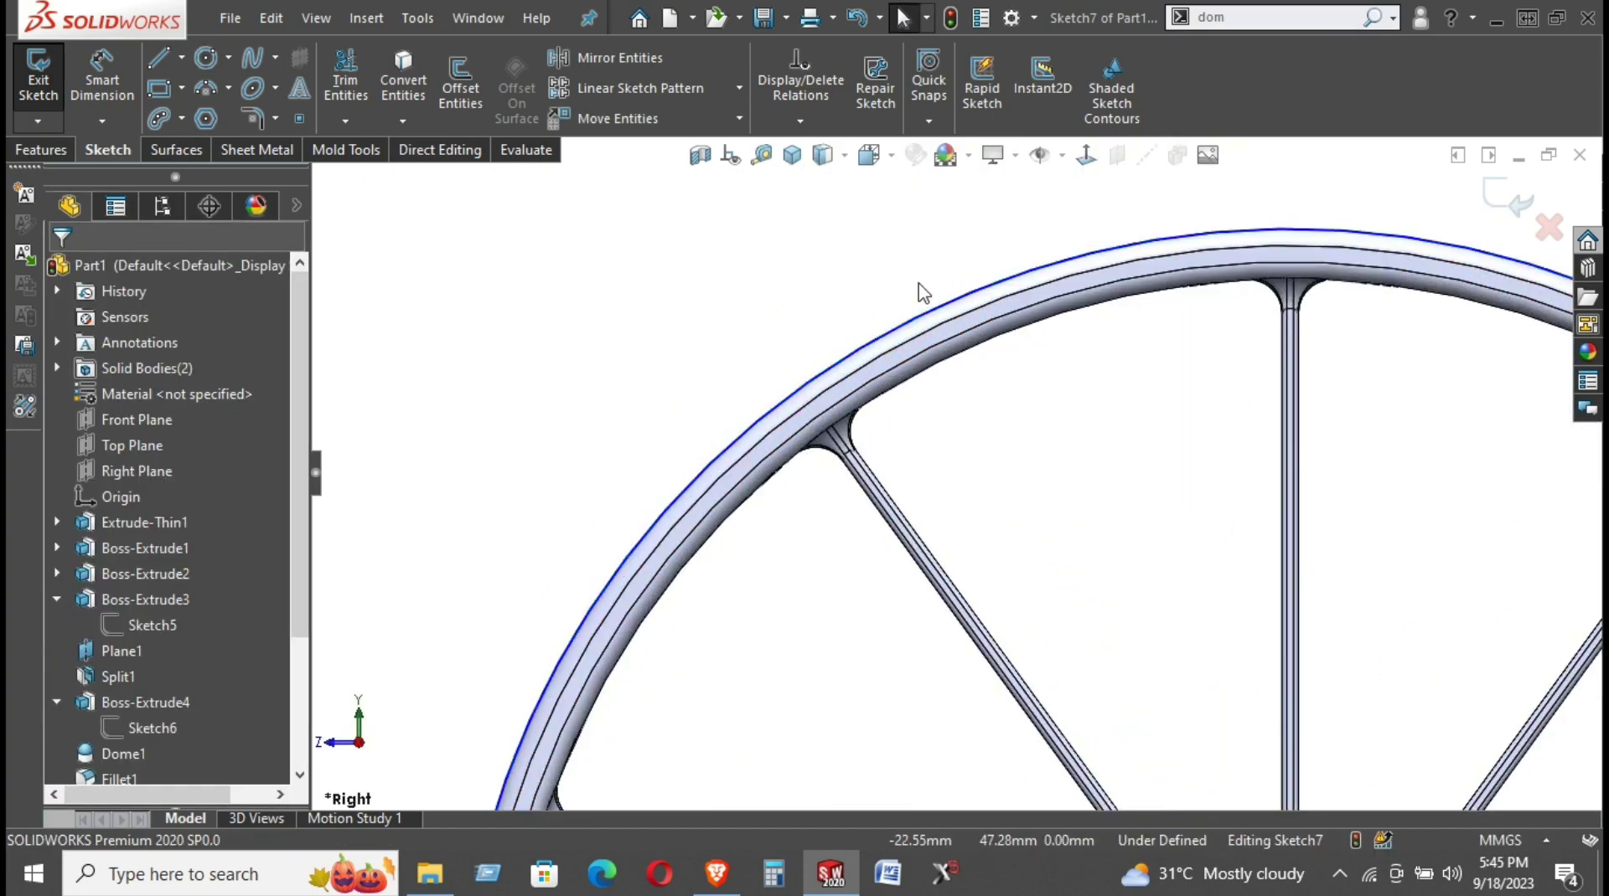
Make the circle concentric and coincident with the rim's outer edge to fully define it
mouse_move(916, 286)
middle_mouse_down()
mouse_move(1006, 454)
mouse_move(1086, 210)
middle_mouse_up()
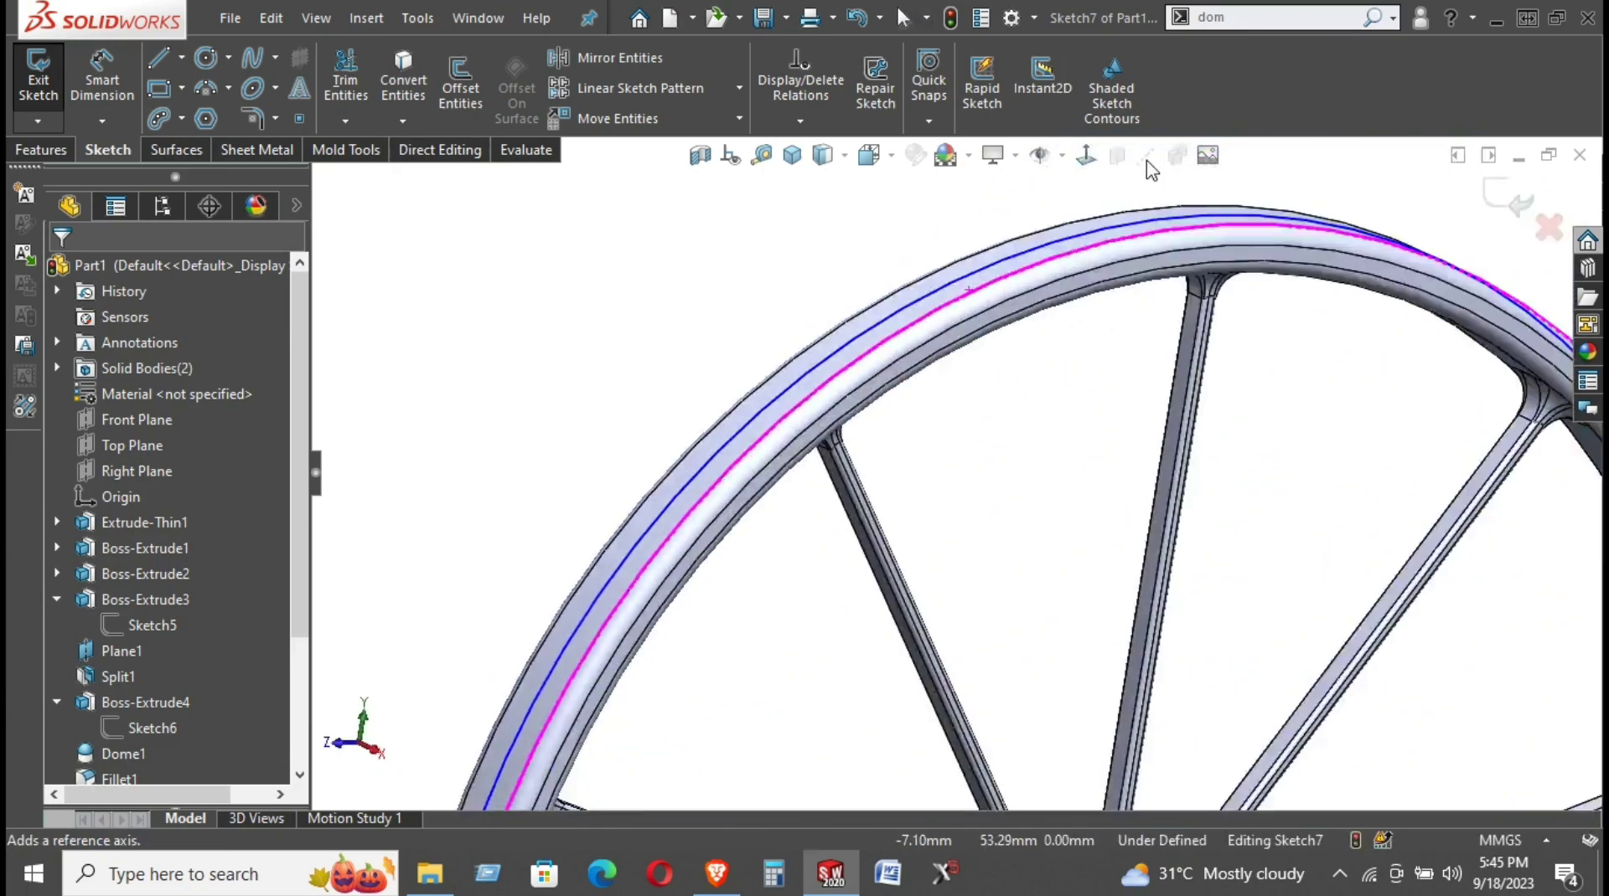
left_click(1086, 154)
scroll(848, 216, "down", 3)
scroll(847, 216, "down", 2)
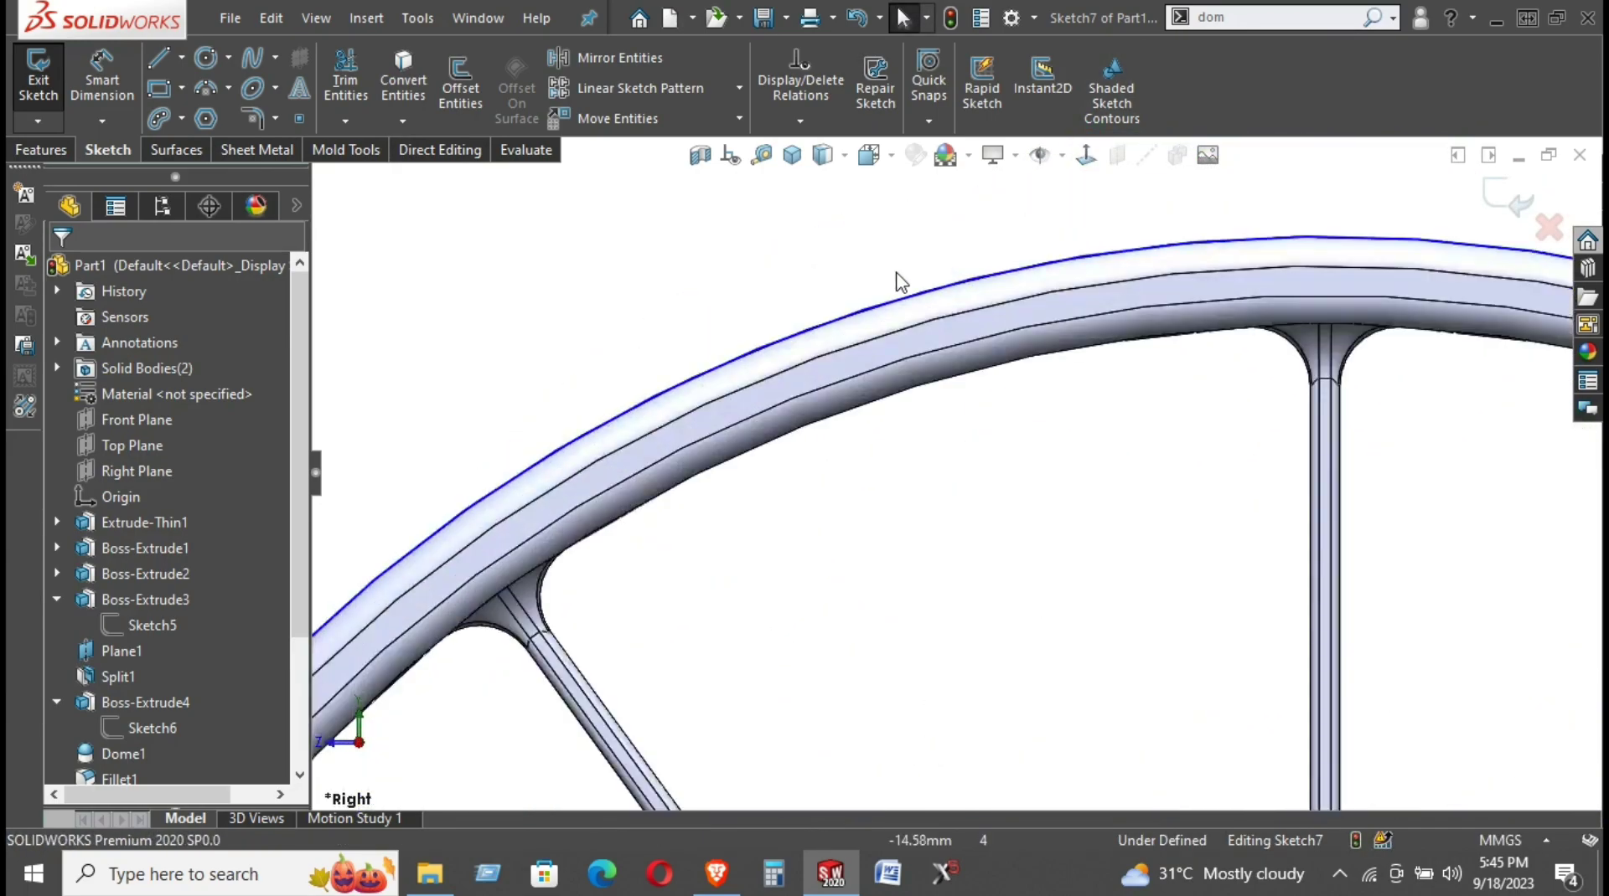
left_click_drag(905, 297, 890, 199)
left_click(919, 295, "ctrl")
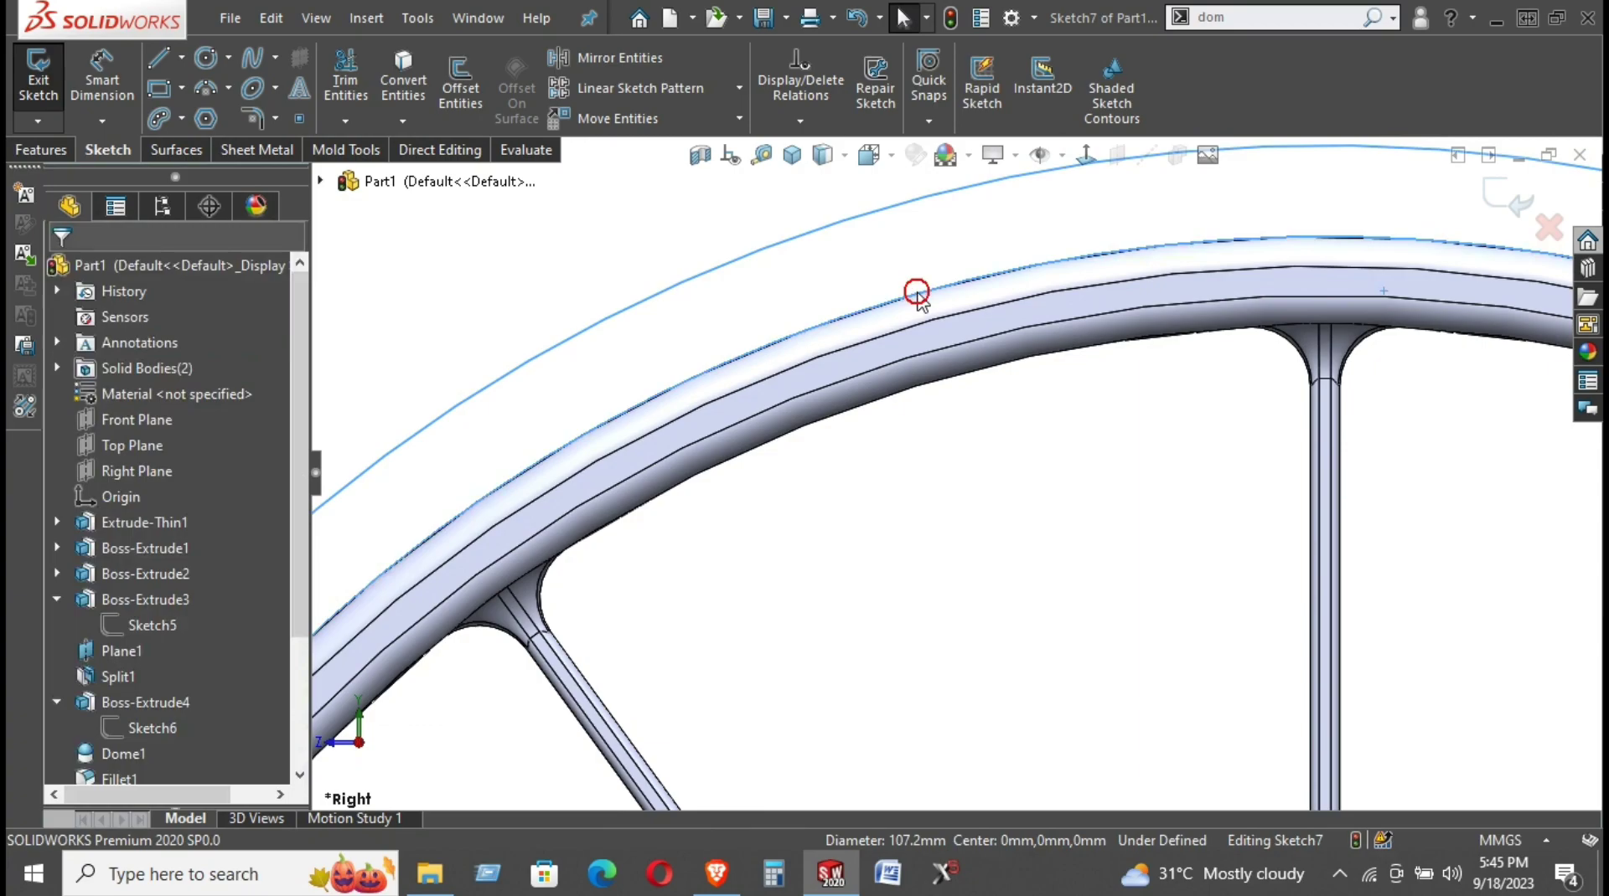
left_click(1056, 190)
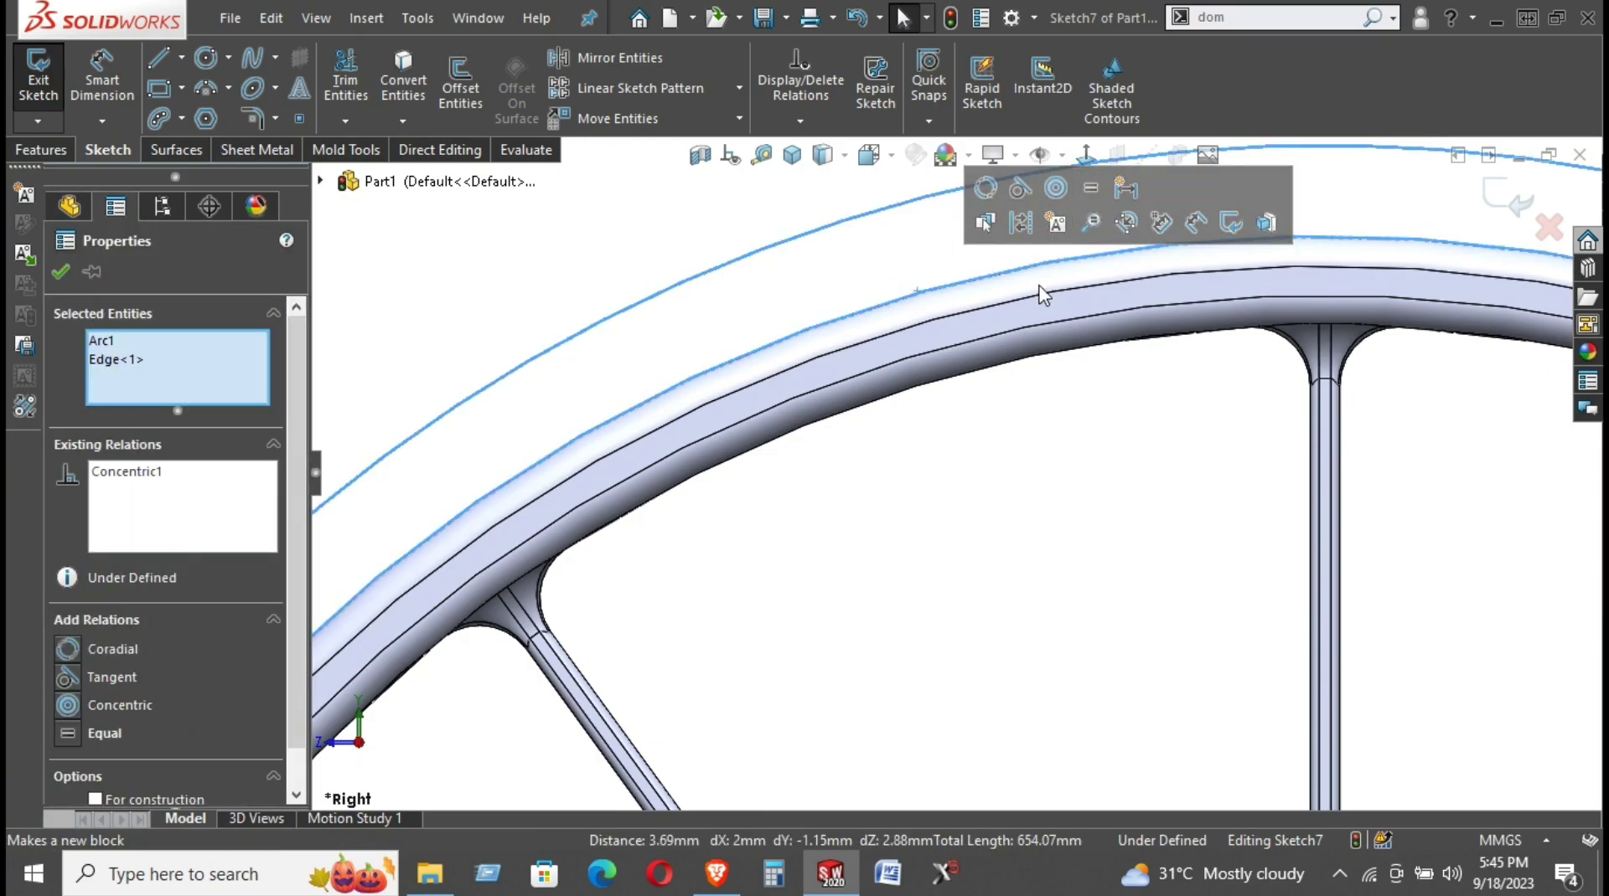
left_click(986, 187)
key("Escape")
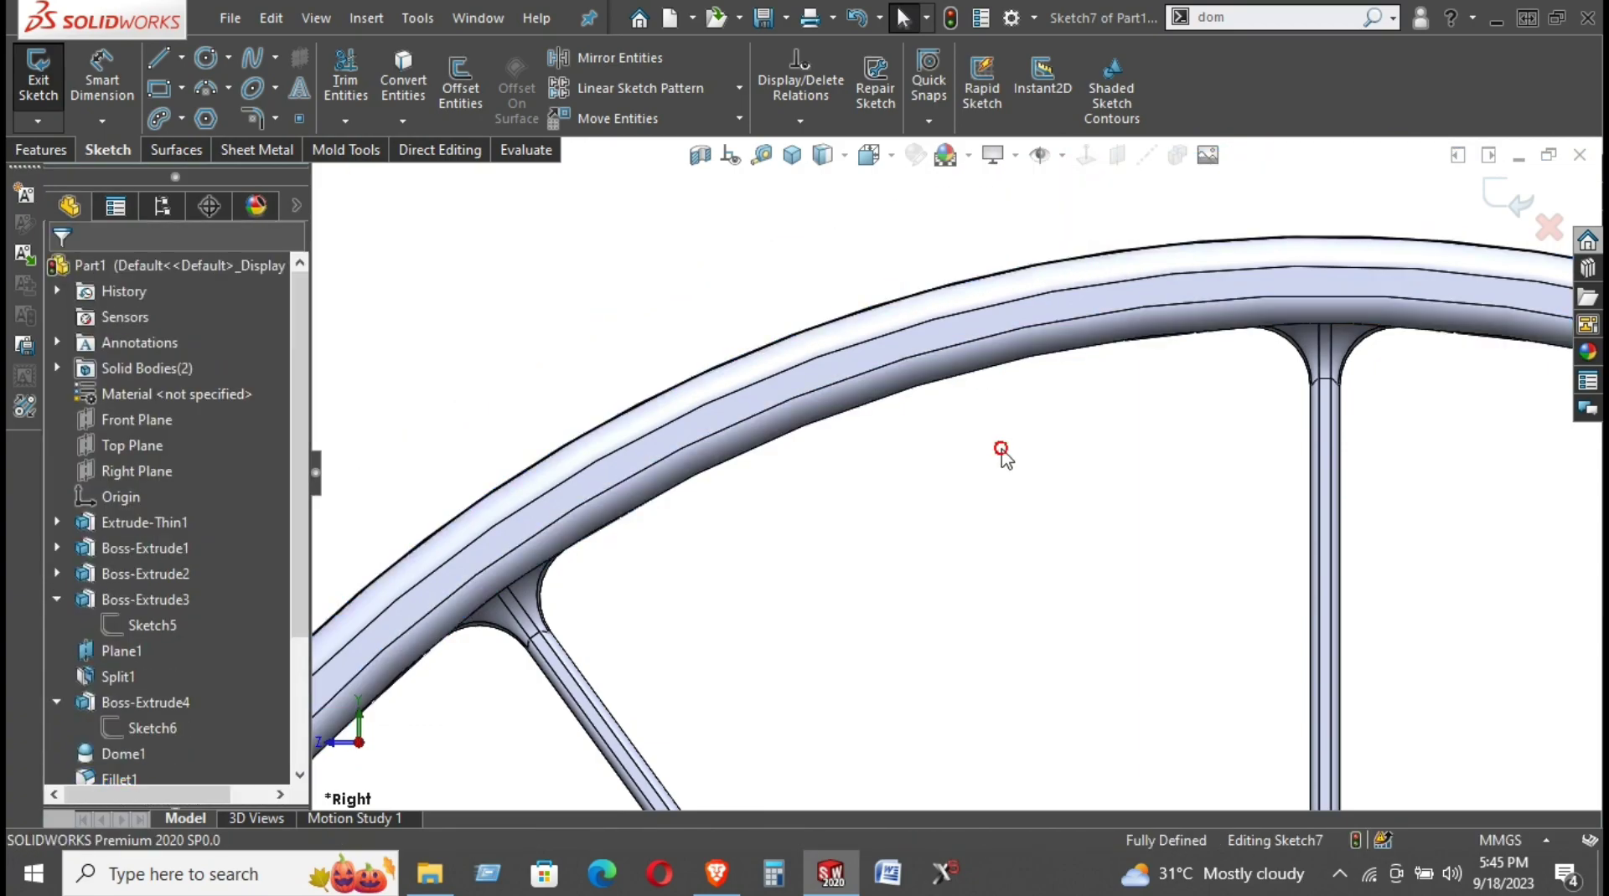
scroll(1008, 459, "up", 3)
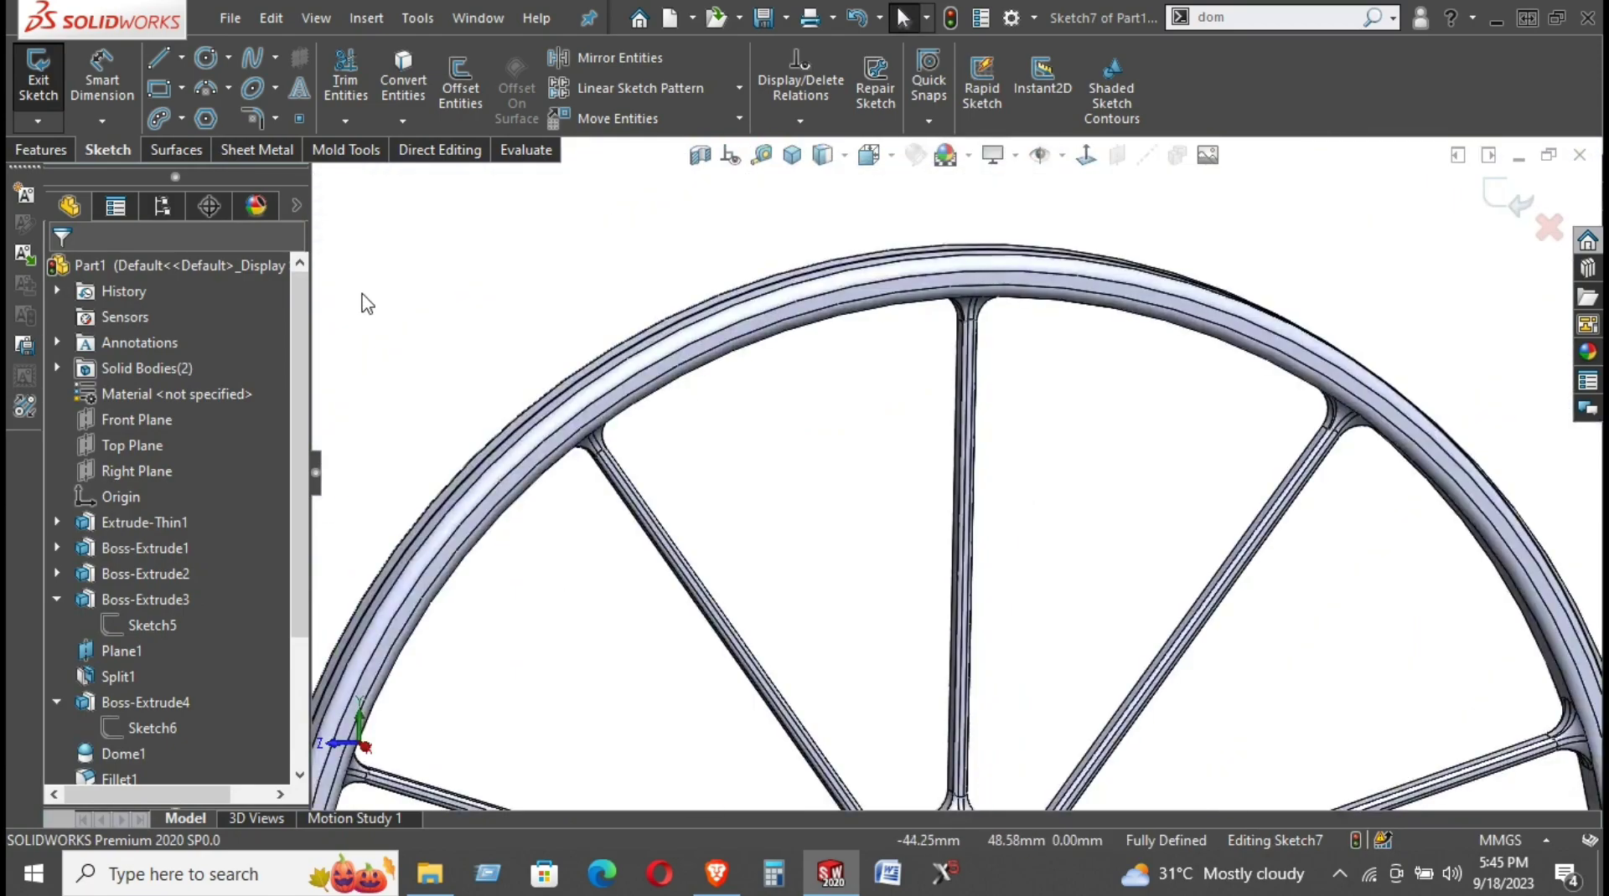
Start an Extruded Boss/Base from the rim sketch as a Thin Feature
left_click(44, 155)
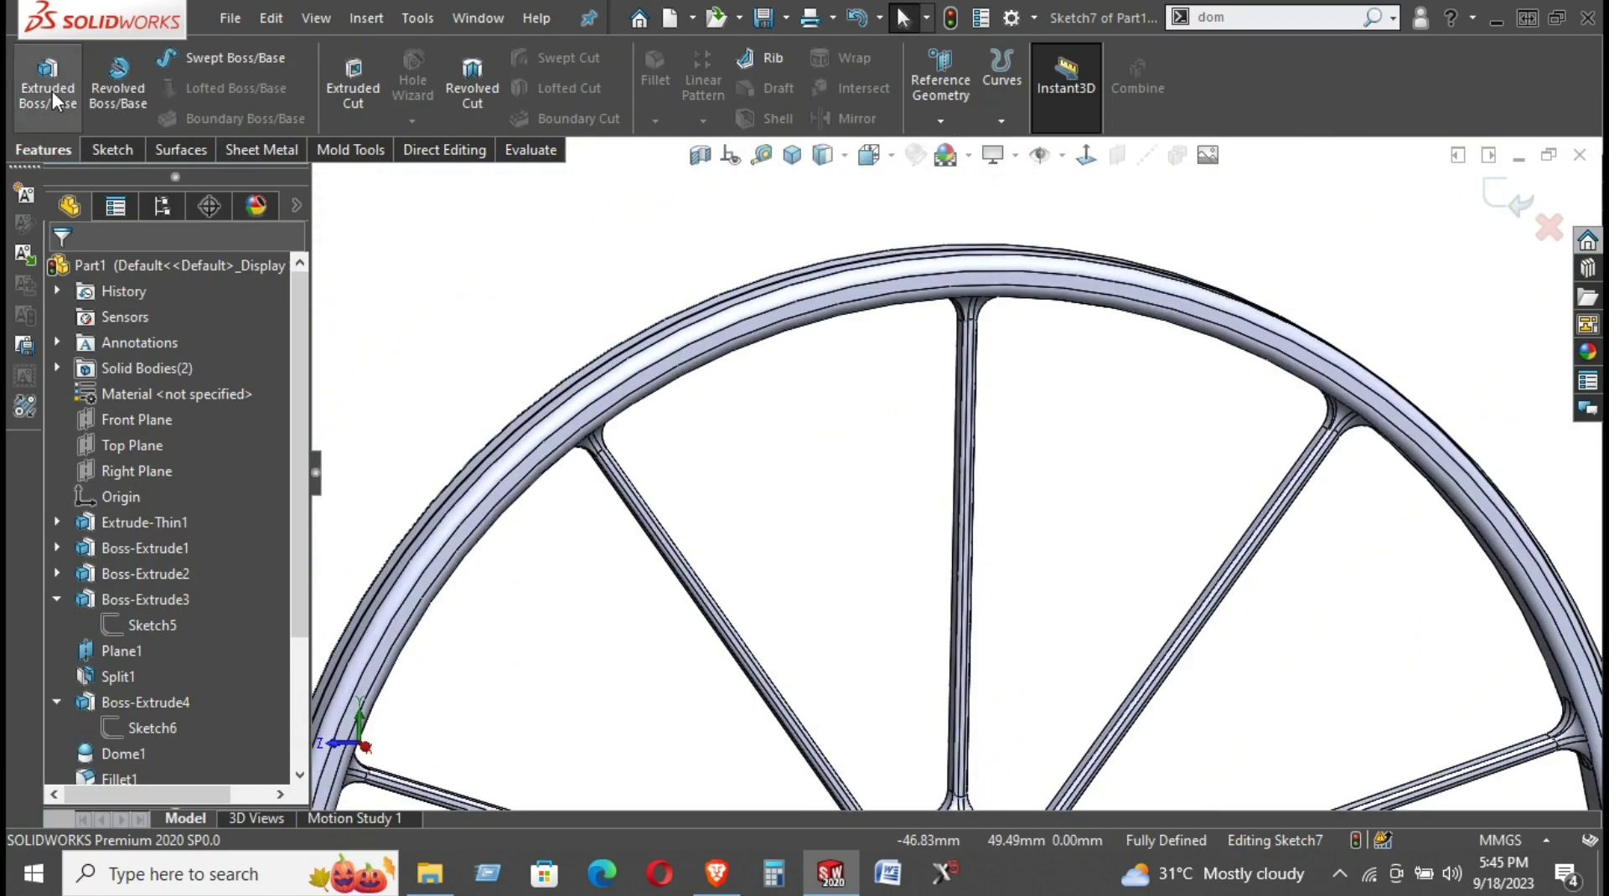
left_click(54, 87)
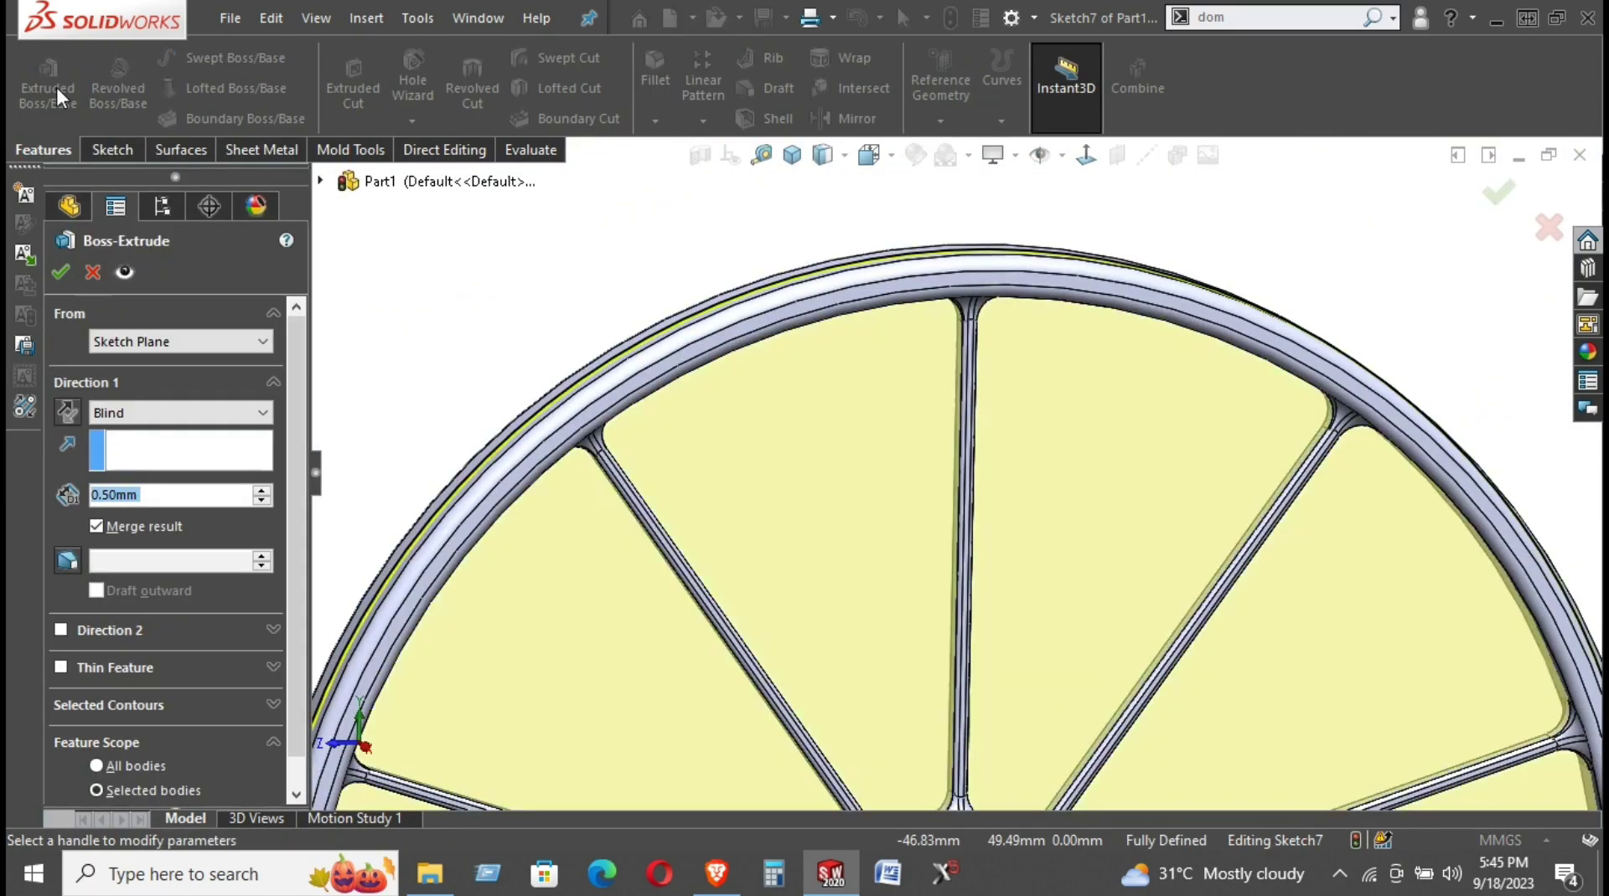
left_click(89, 668)
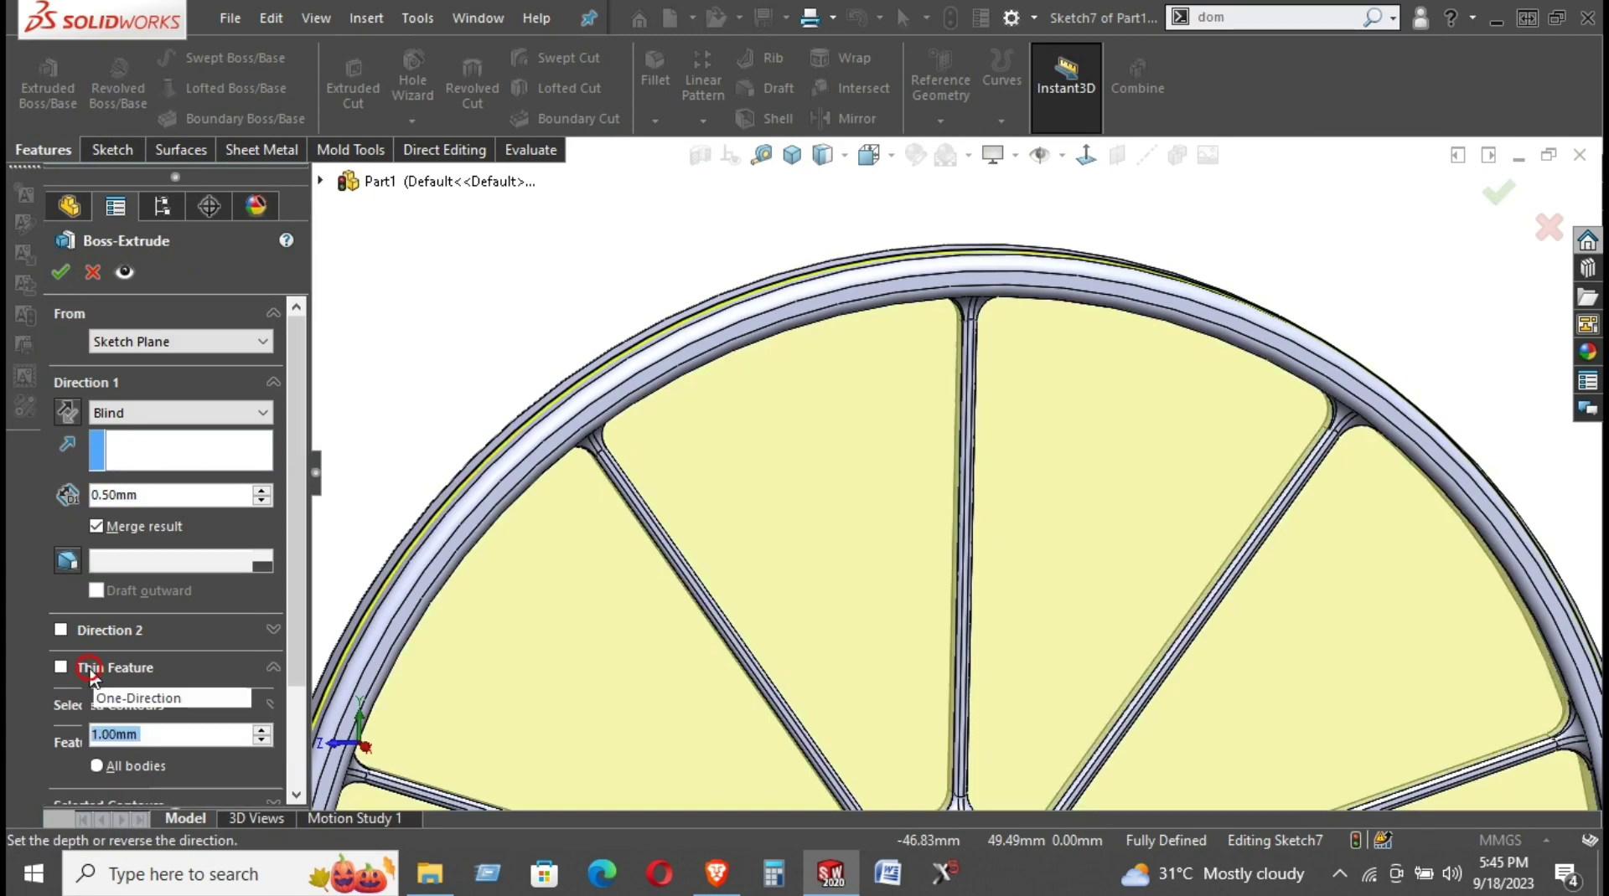
scroll(549, 395, "down", 5)
mouse_move(621, 385)
middle_mouse_down()
mouse_move(741, 420)
mouse_move(697, 284)
mouse_move(639, 259)
mouse_move(682, 381)
mouse_move(683, 448)
mouse_move(579, 459)
middle_mouse_up()
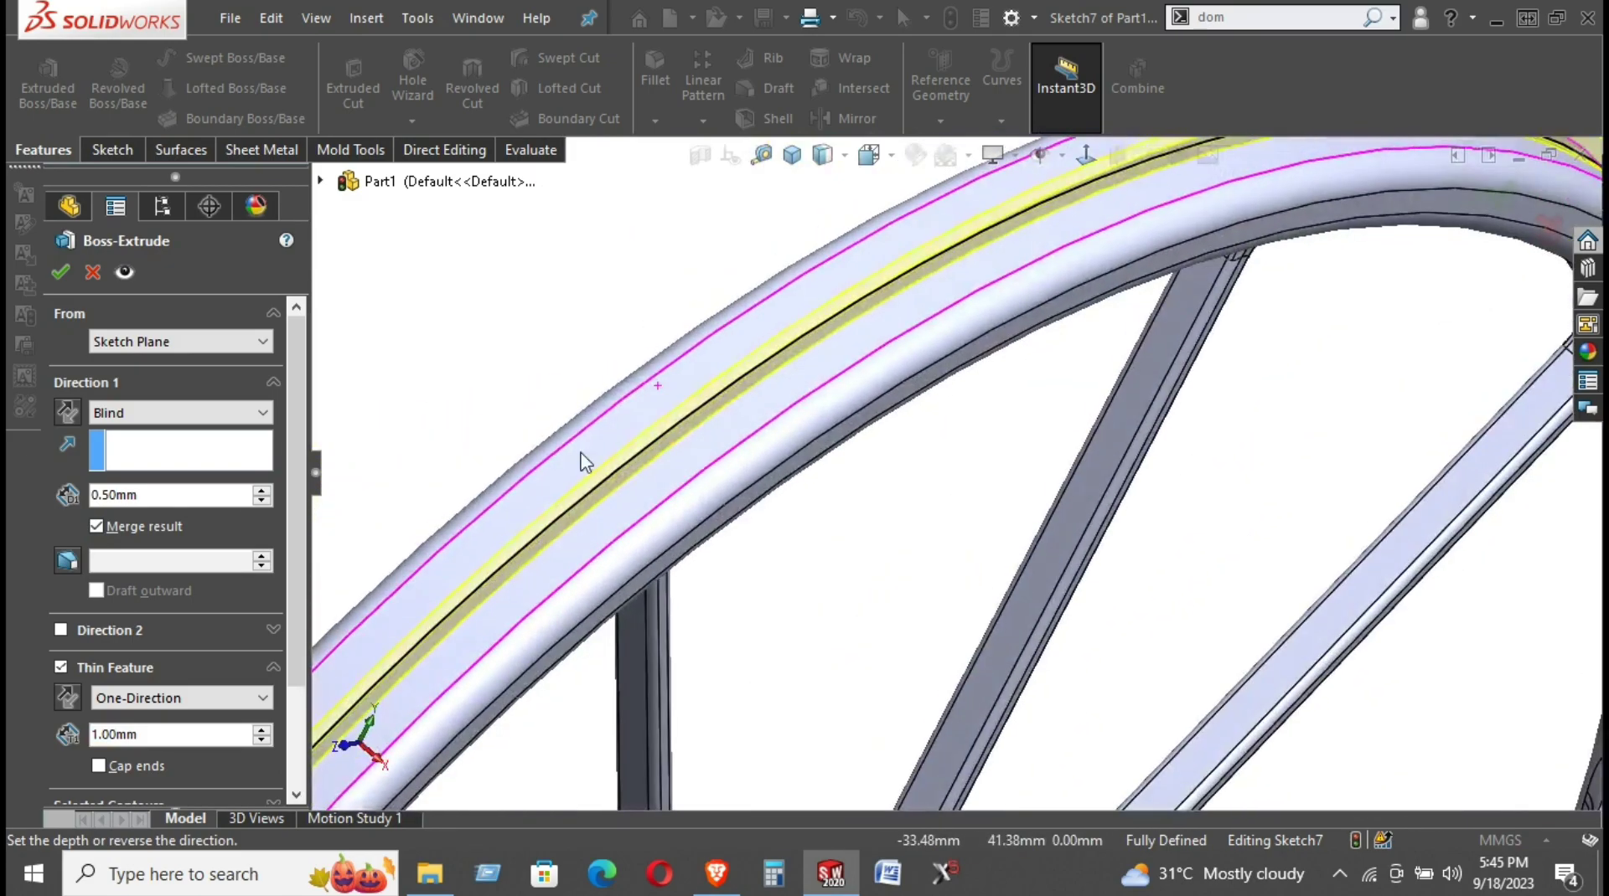
Set the extrusion to Mid Plane with a 3.00mm depth
double_click(183, 497)
type("2")
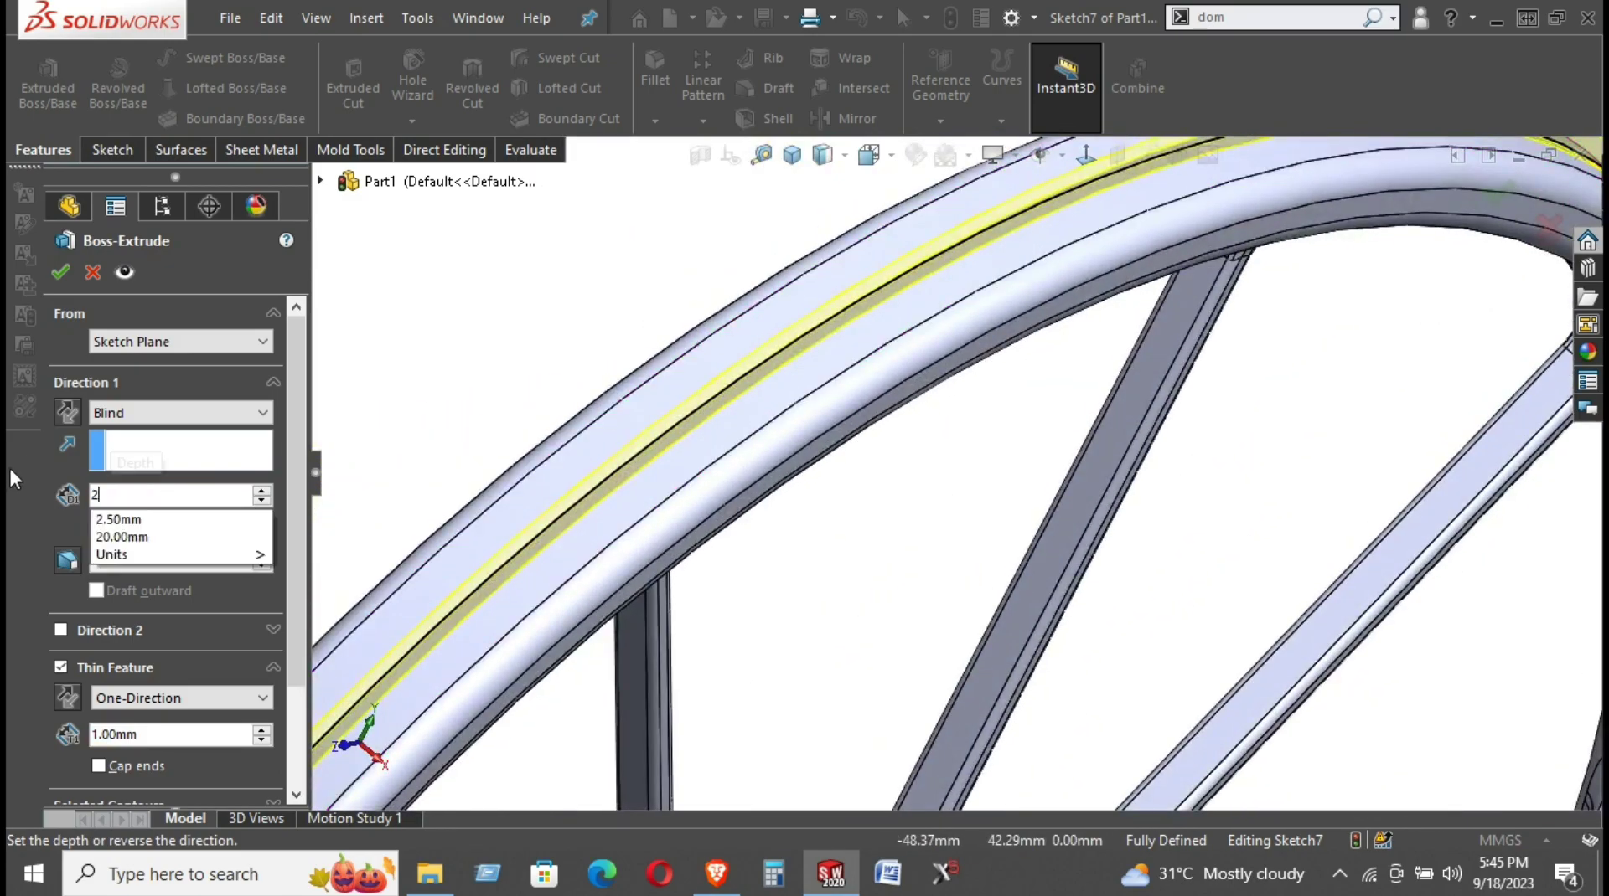
key("Return")
middle_click_drag(872, 419, 922, 459)
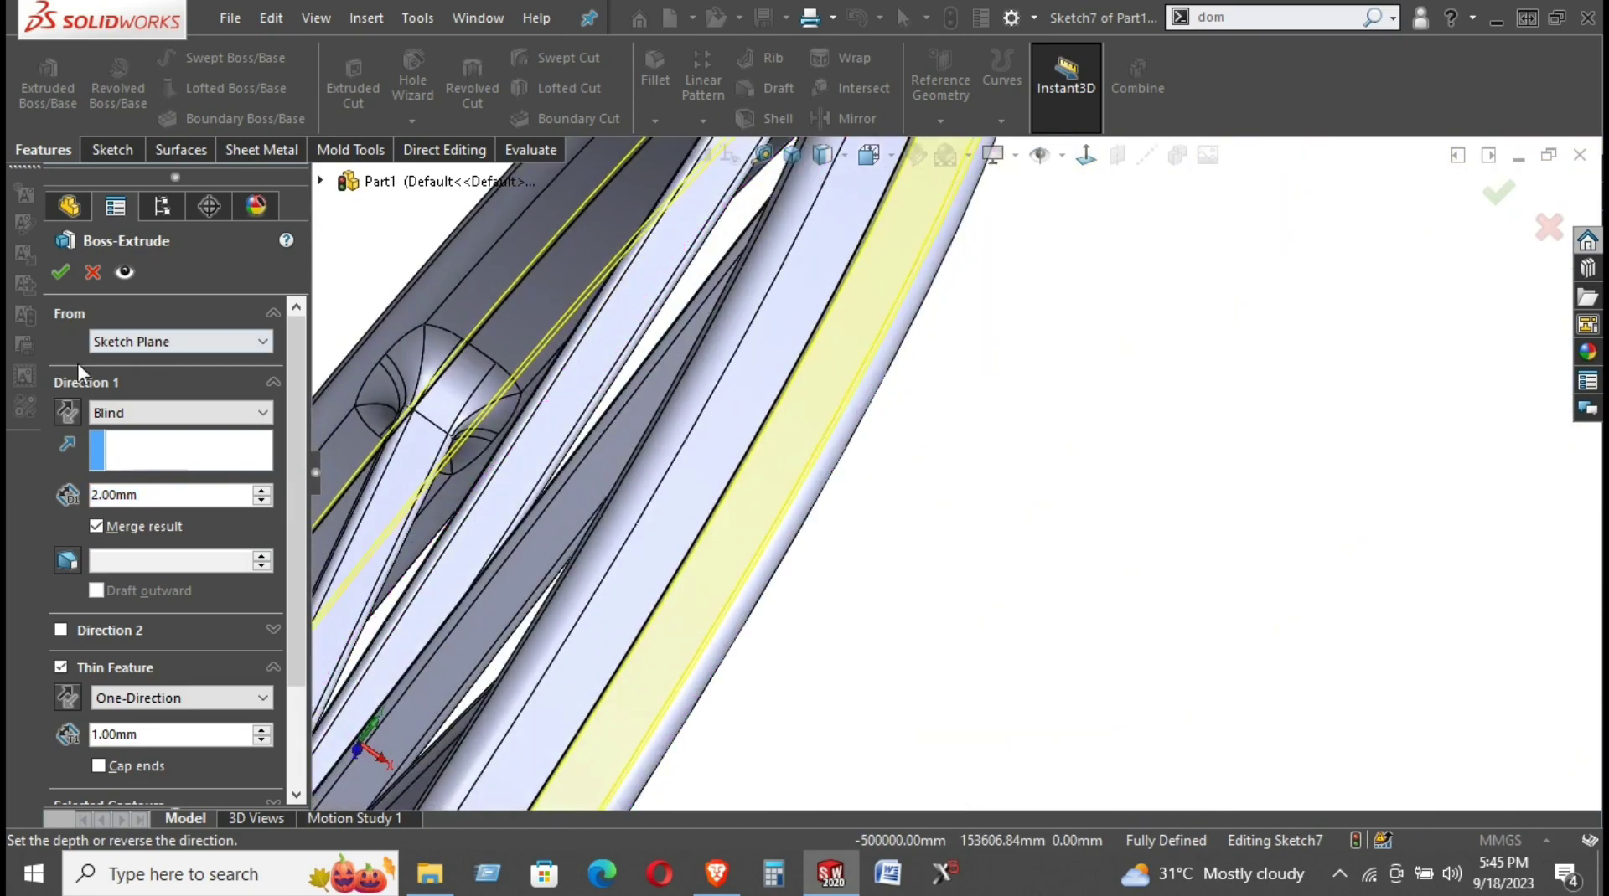
left_click(124, 414)
left_click(126, 542)
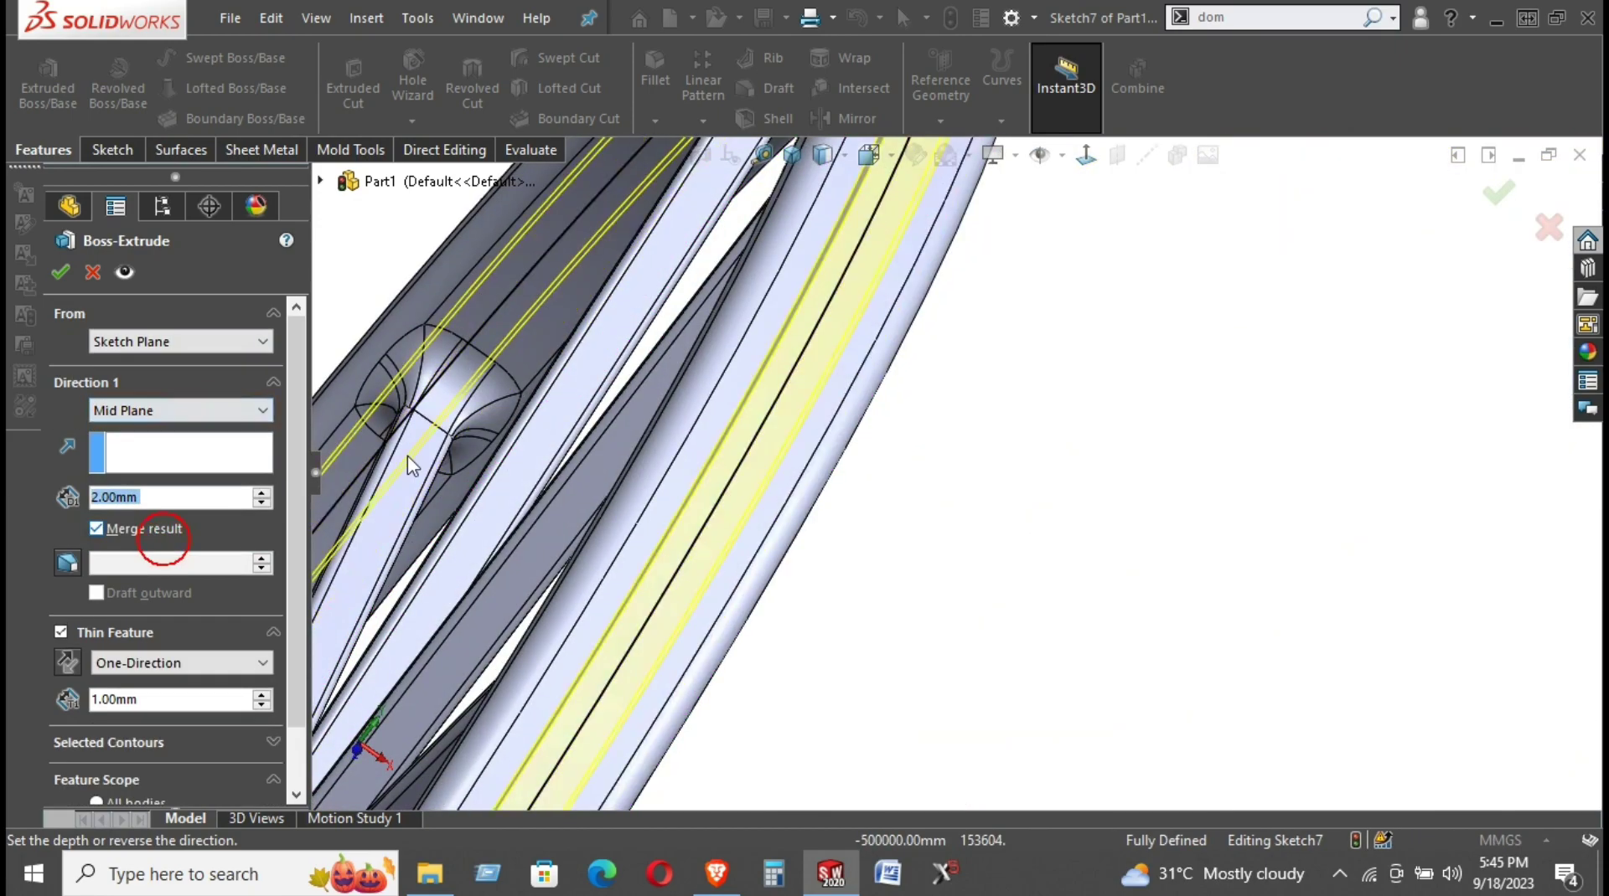
mouse_move(821, 469)
middle_mouse_down()
mouse_move(876, 497)
mouse_move(845, 427)
middle_mouse_up()
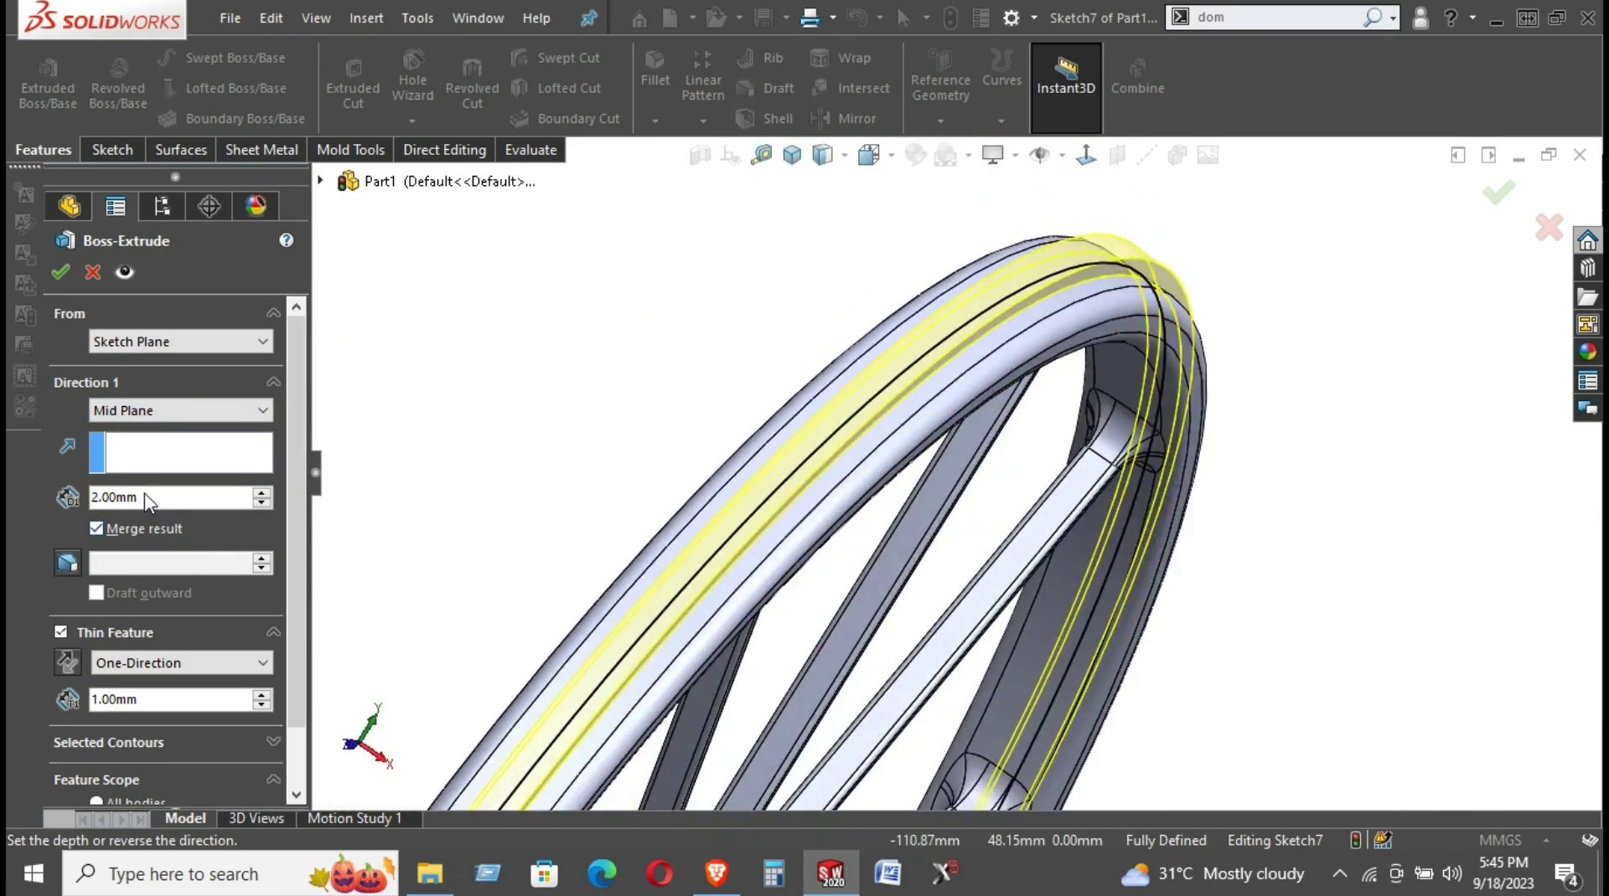
double_click(143, 496)
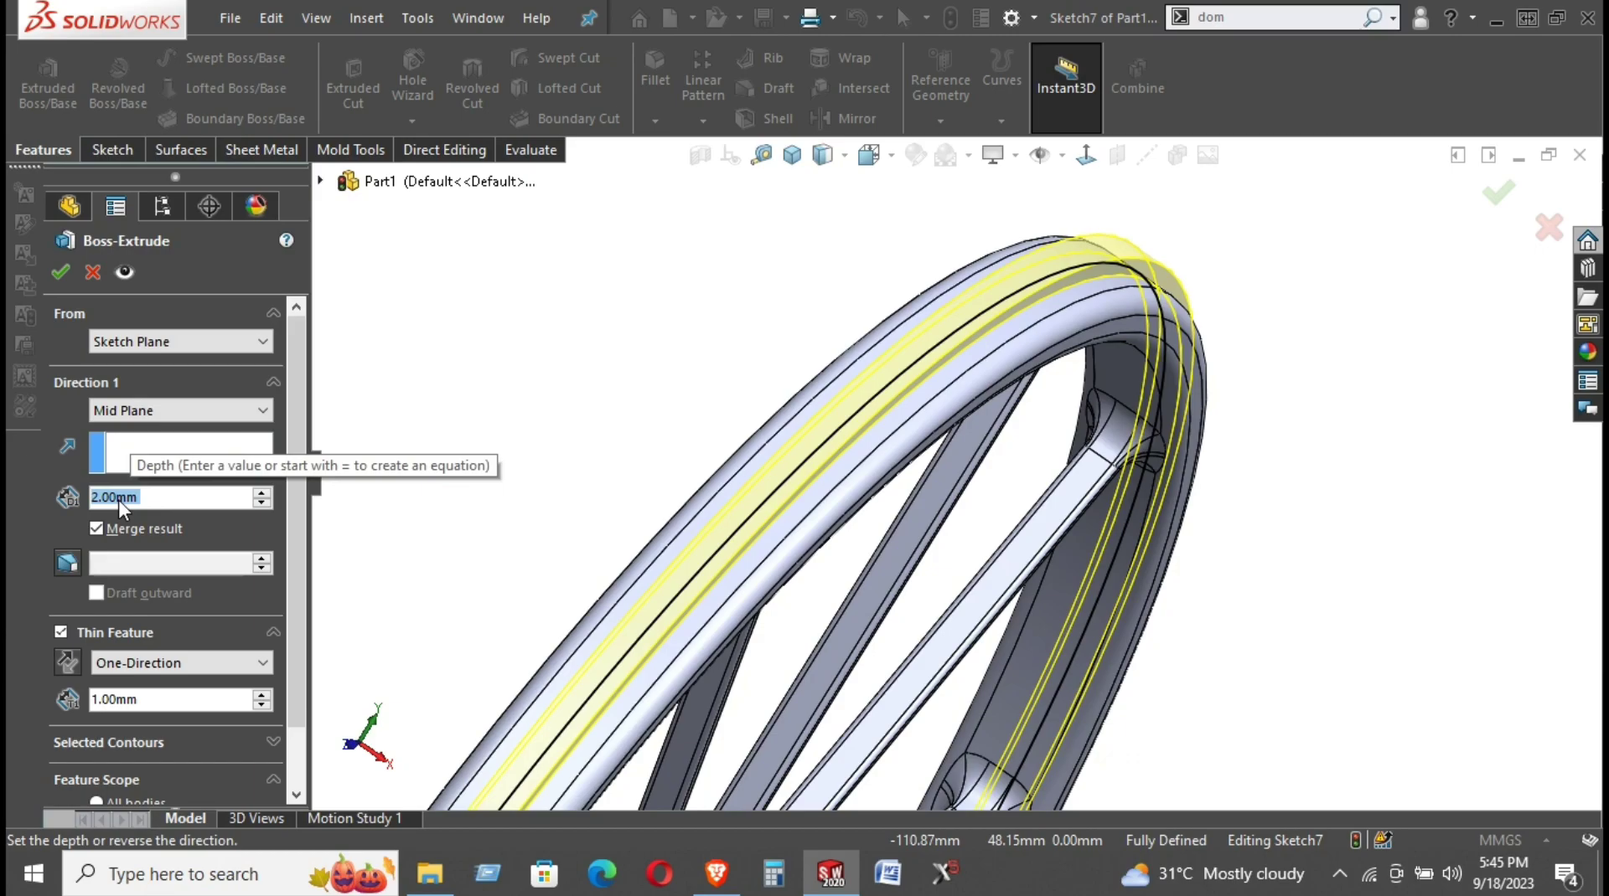
type("3")
key("Return")
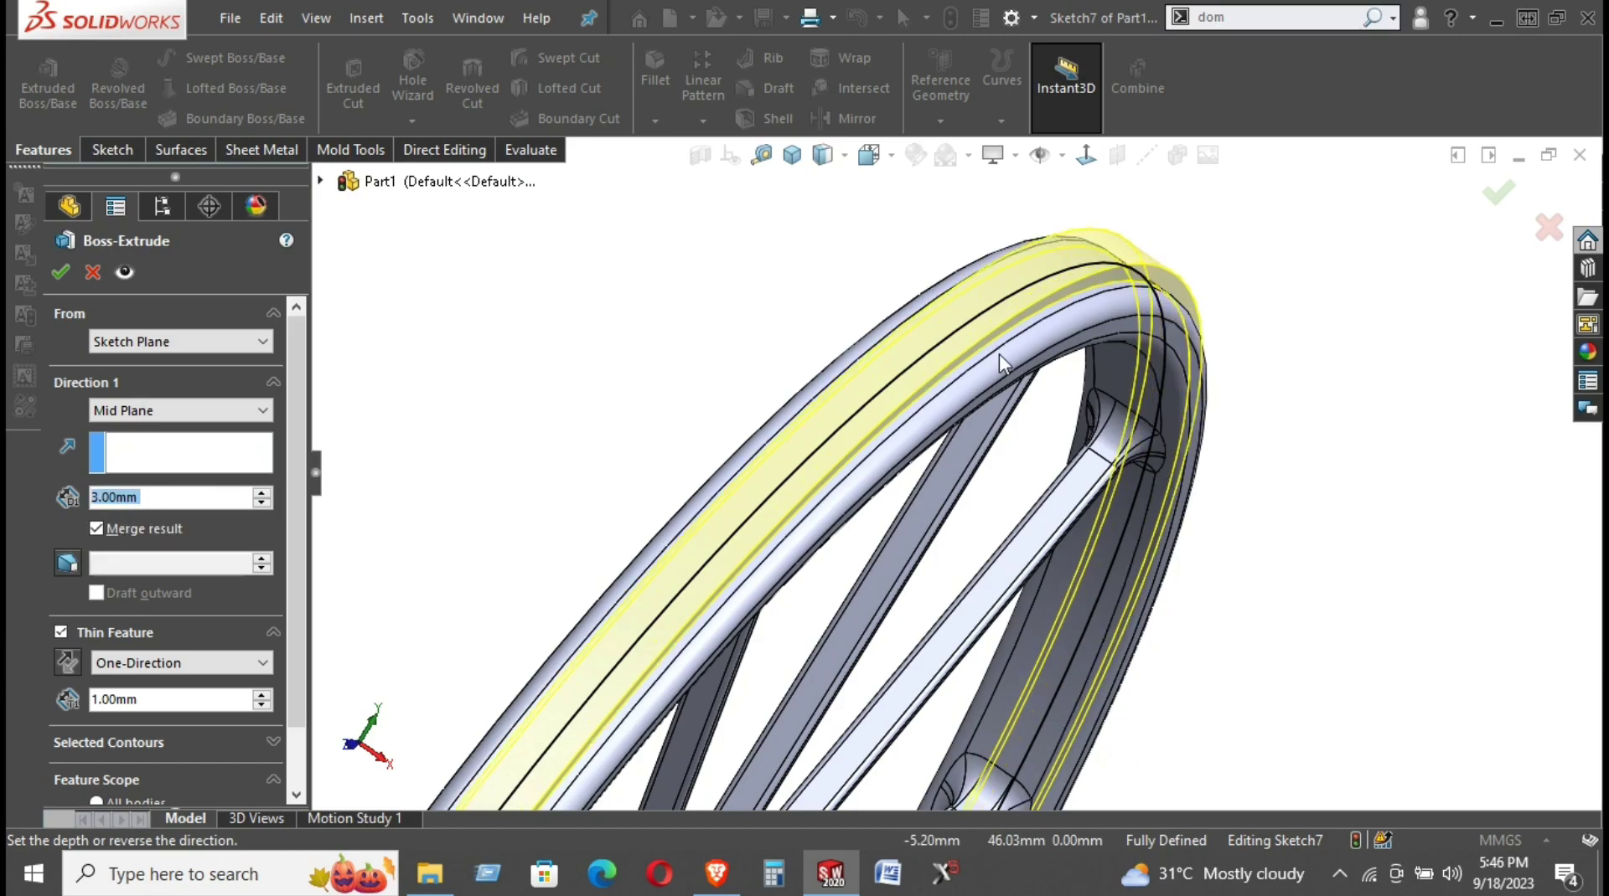
middle_click_drag(1000, 363, 213, 683)
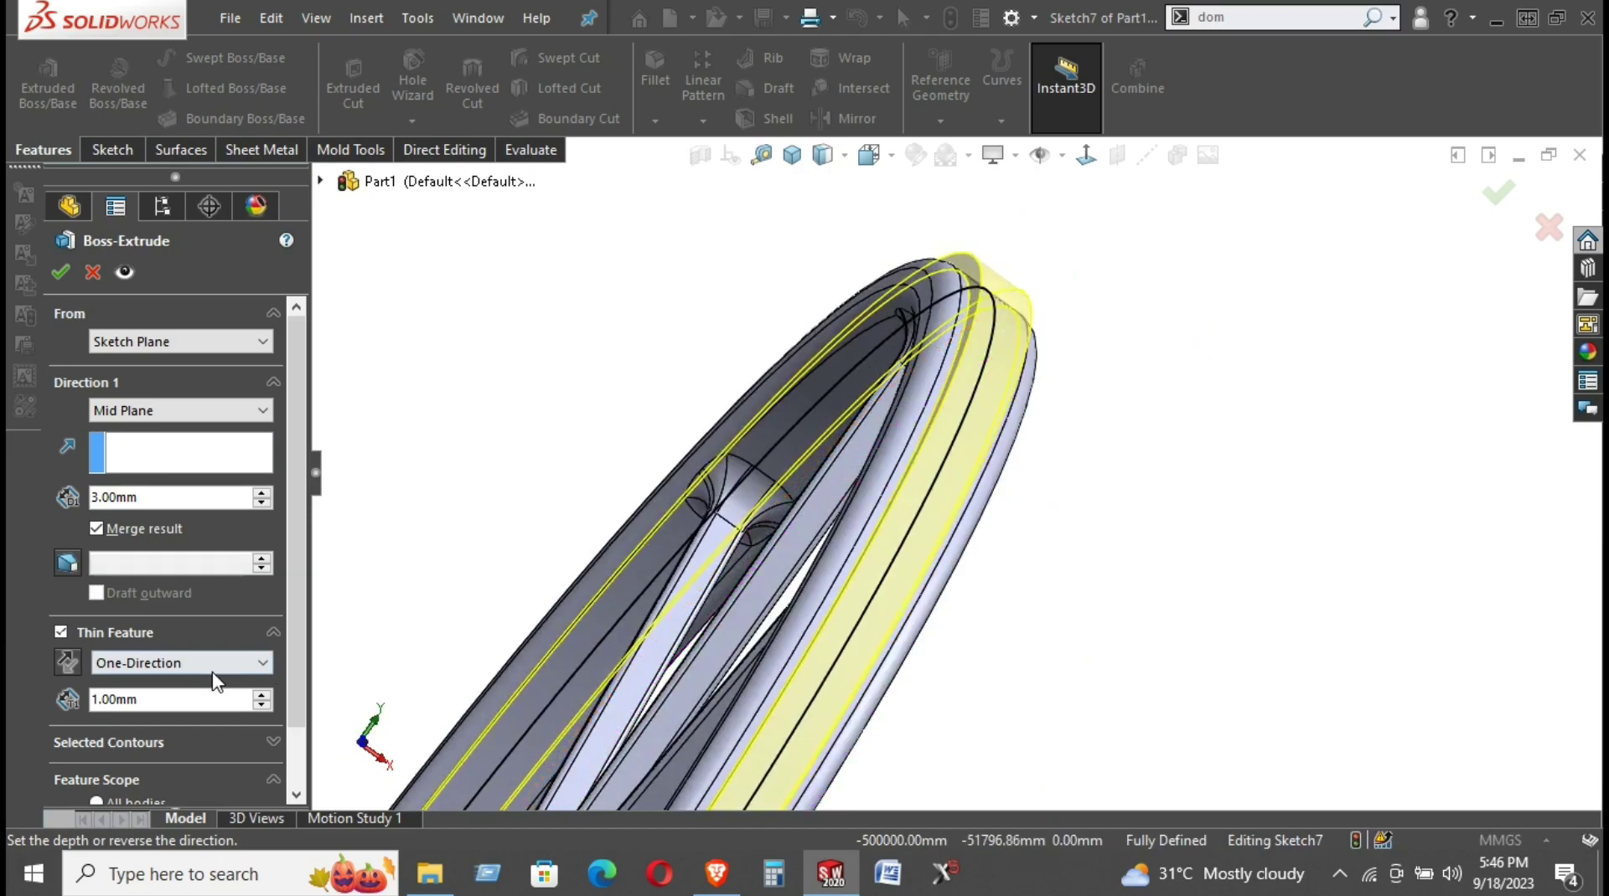
Set 0.50mm wall thickness, uncheck Merge result, and accept the thin extrusion
double_click(183, 704)
type("0.5")
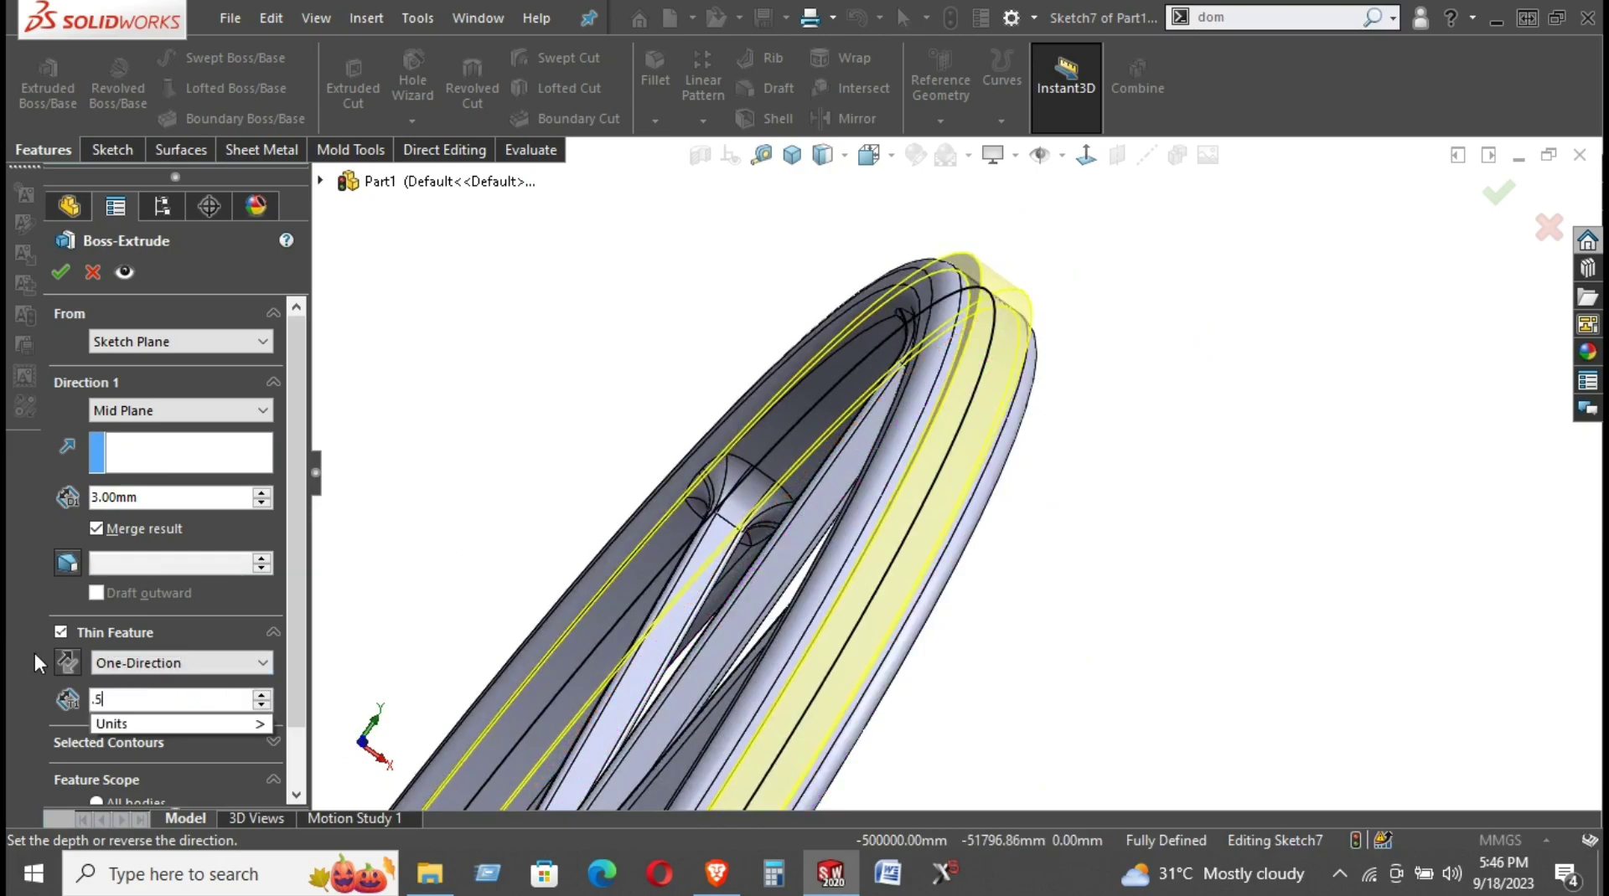
key("Return")
key("ctrl+4")
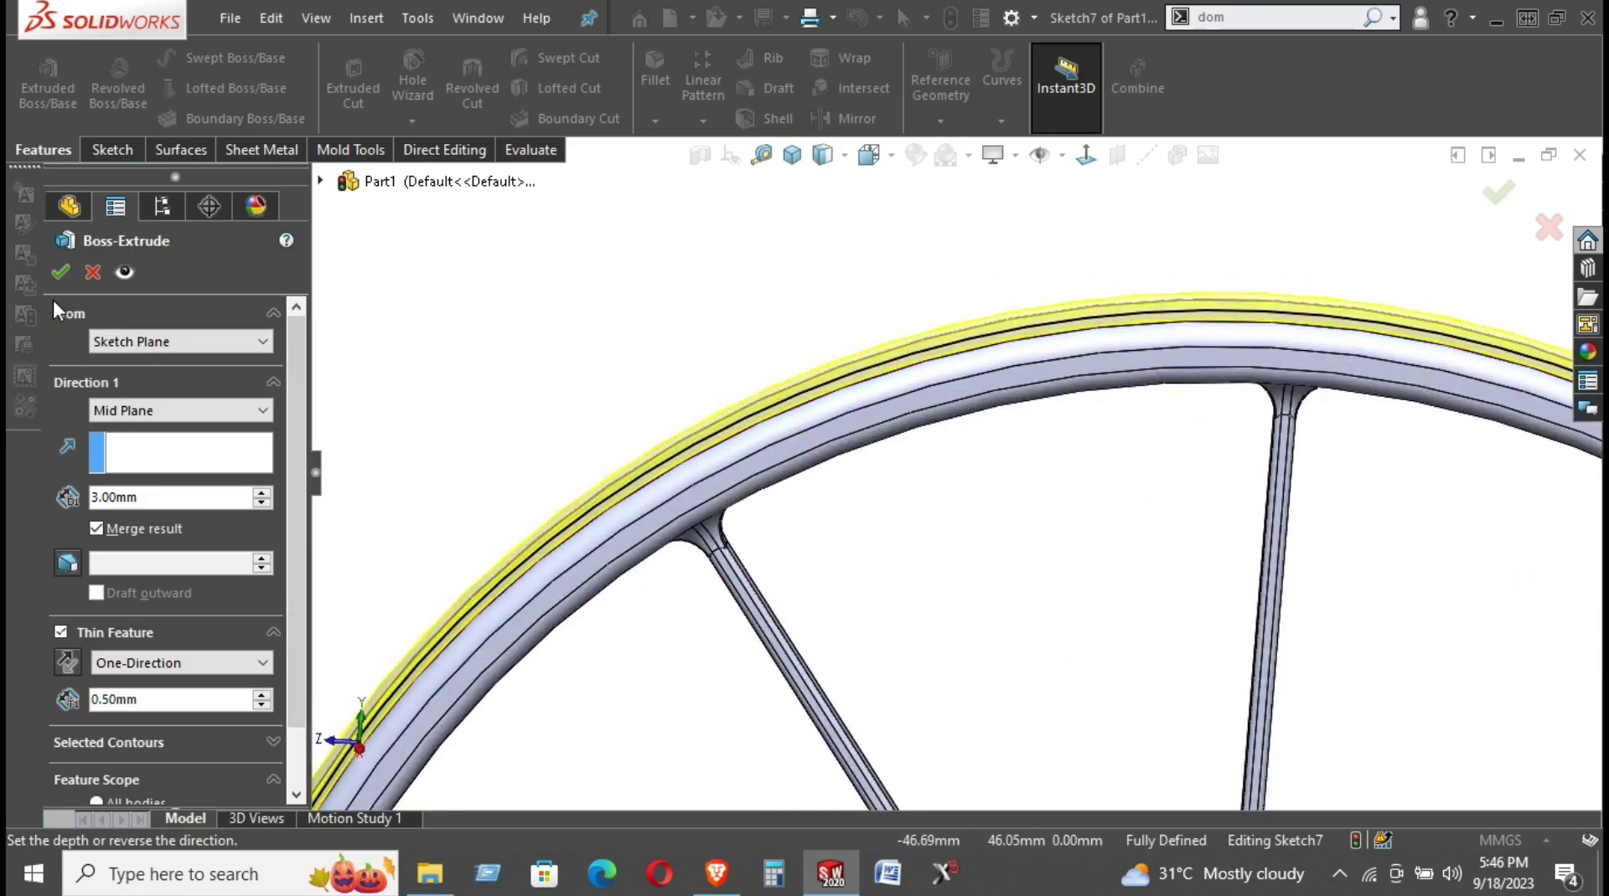
left_click(154, 528)
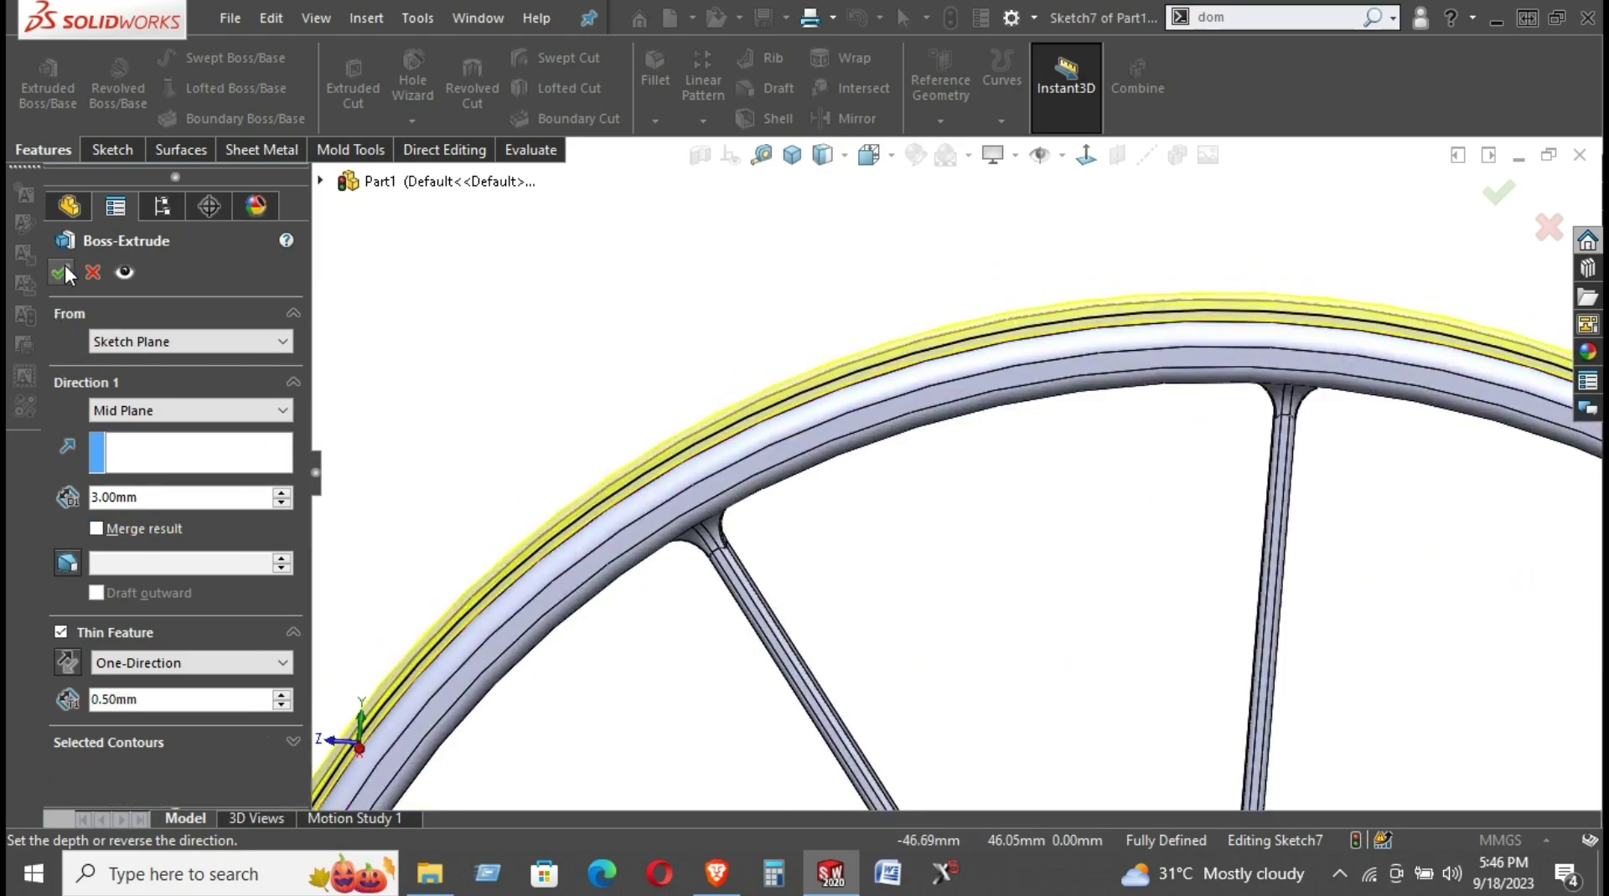
left_click(60, 271)
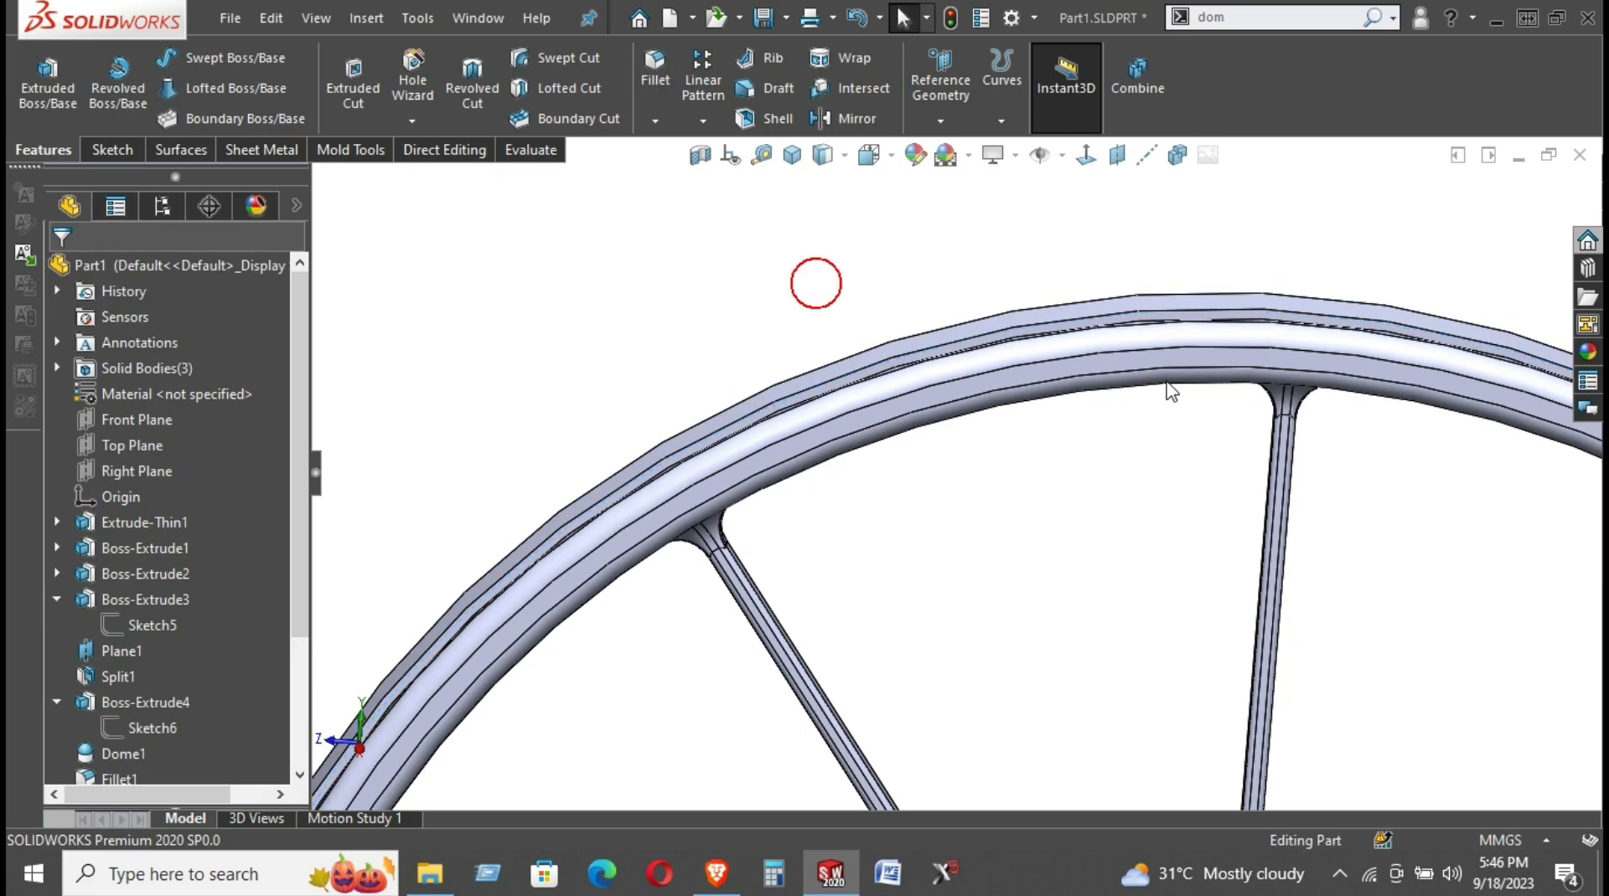
scroll(1152, 385, "down", 3)
mouse_move(1152, 386)
middle_mouse_down()
mouse_move(987, 376)
mouse_move(1023, 568)
middle_mouse_up()
scroll(1178, 376, "up", 5)
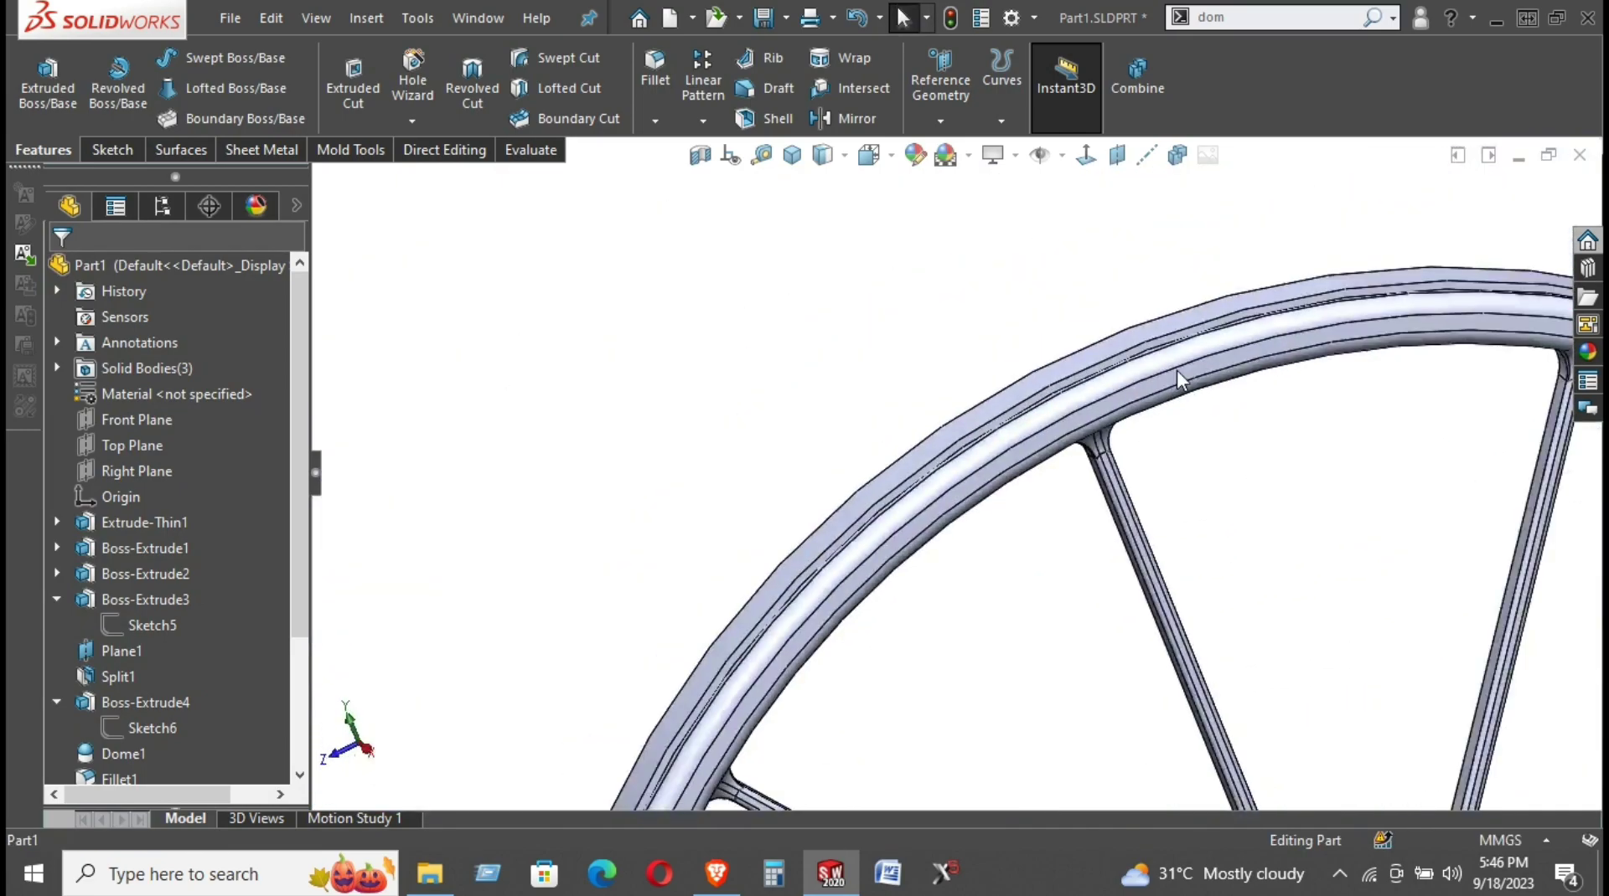
mouse_move(1305, 482)
middle_mouse_down()
mouse_move(1185, 670)
mouse_move(1249, 581)
mouse_move(1284, 599)
middle_mouse_up()
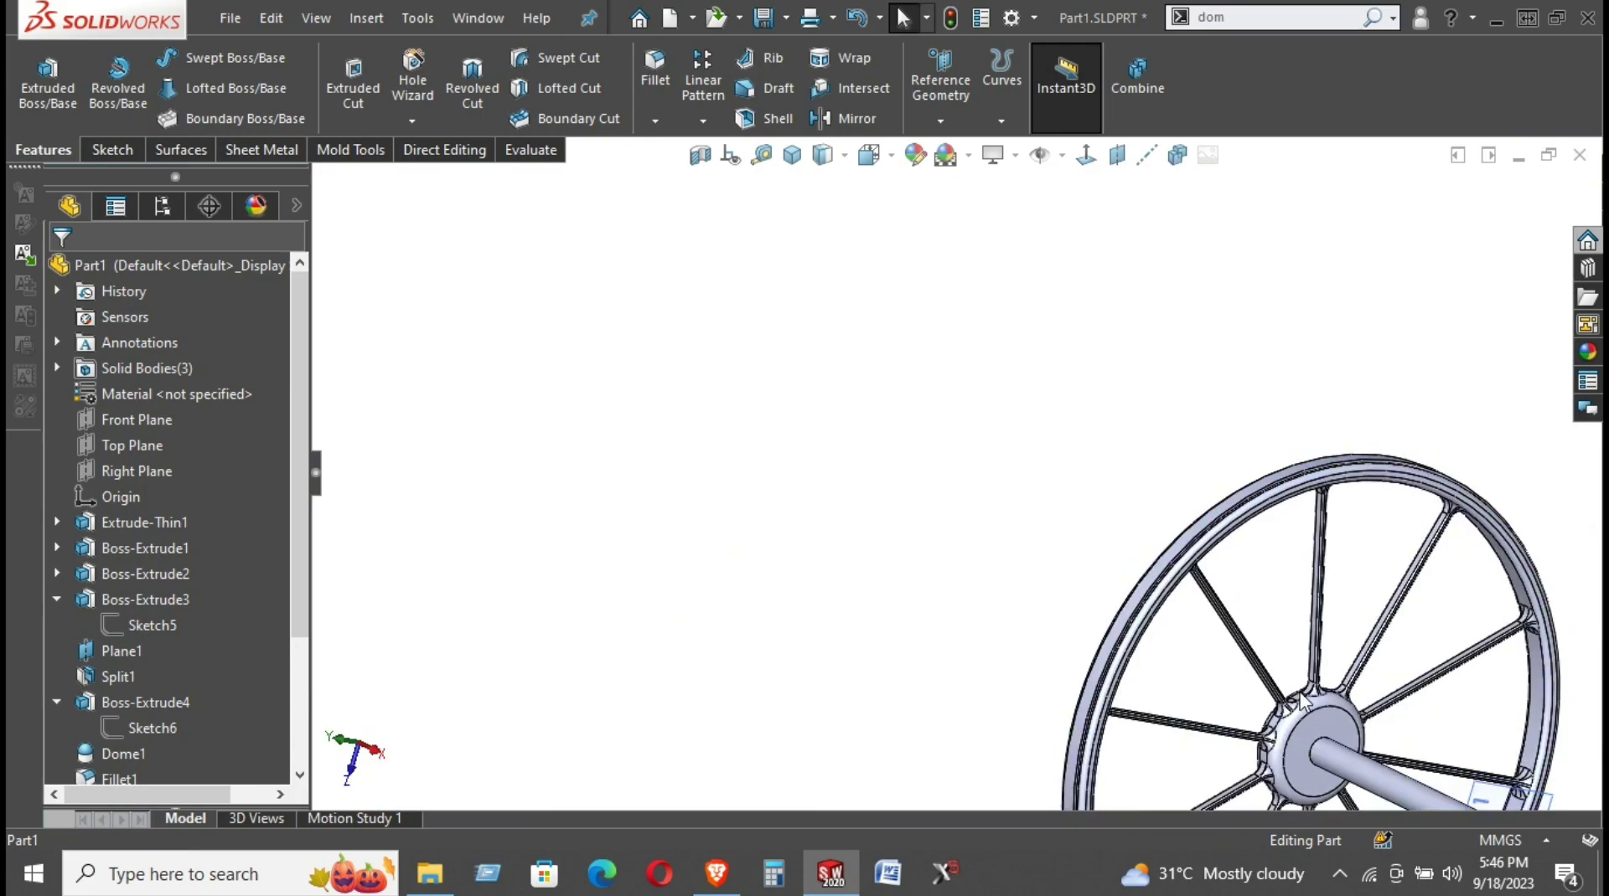
scroll(1301, 702, "up", 3)
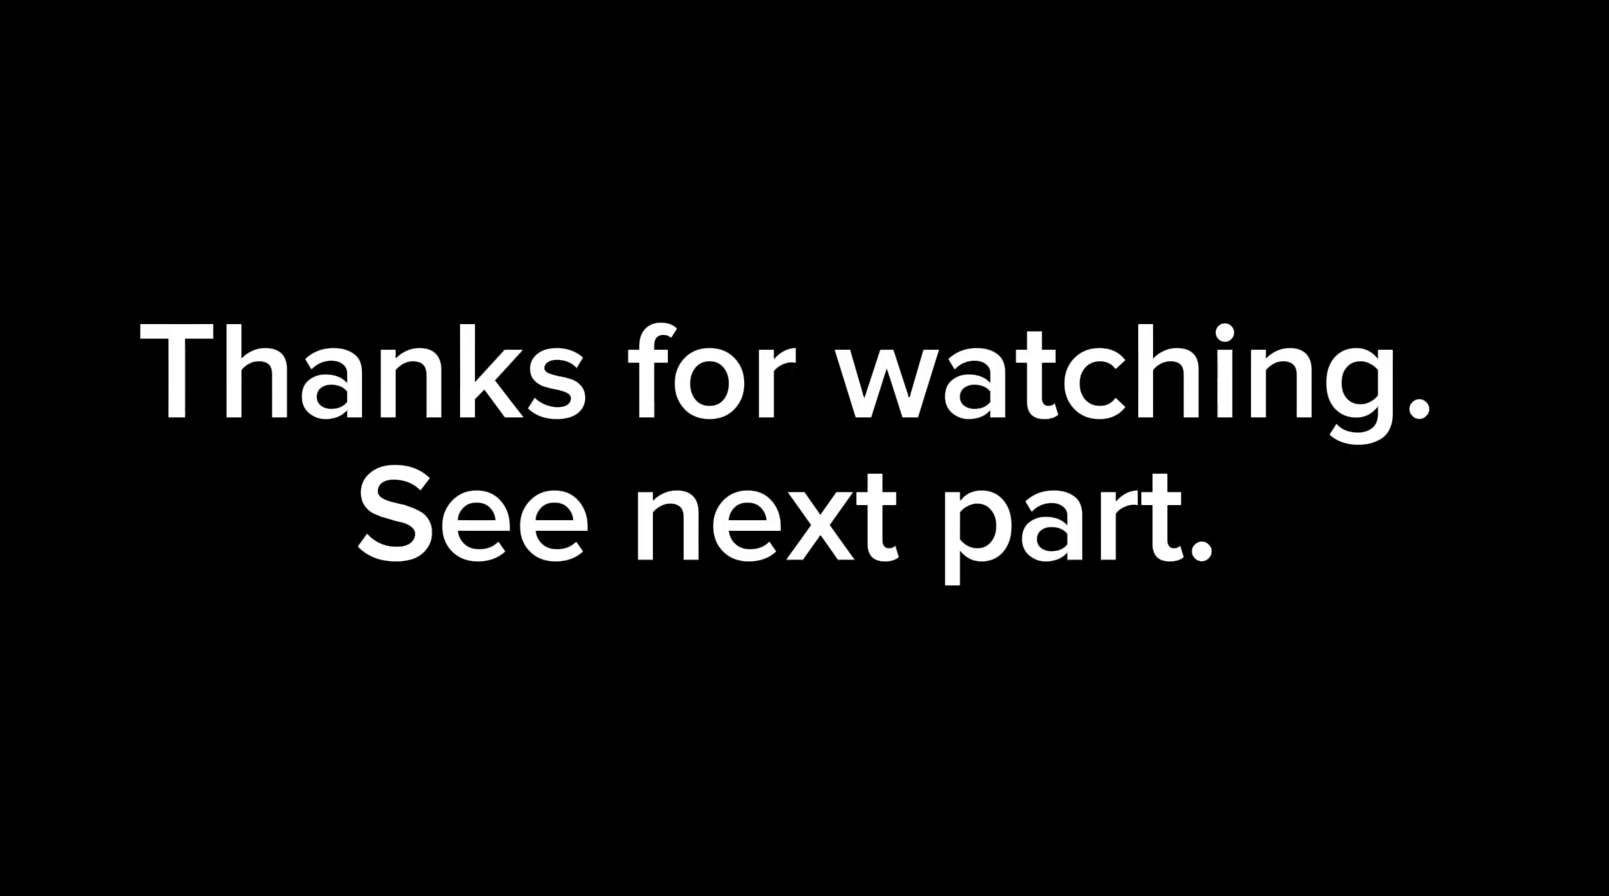